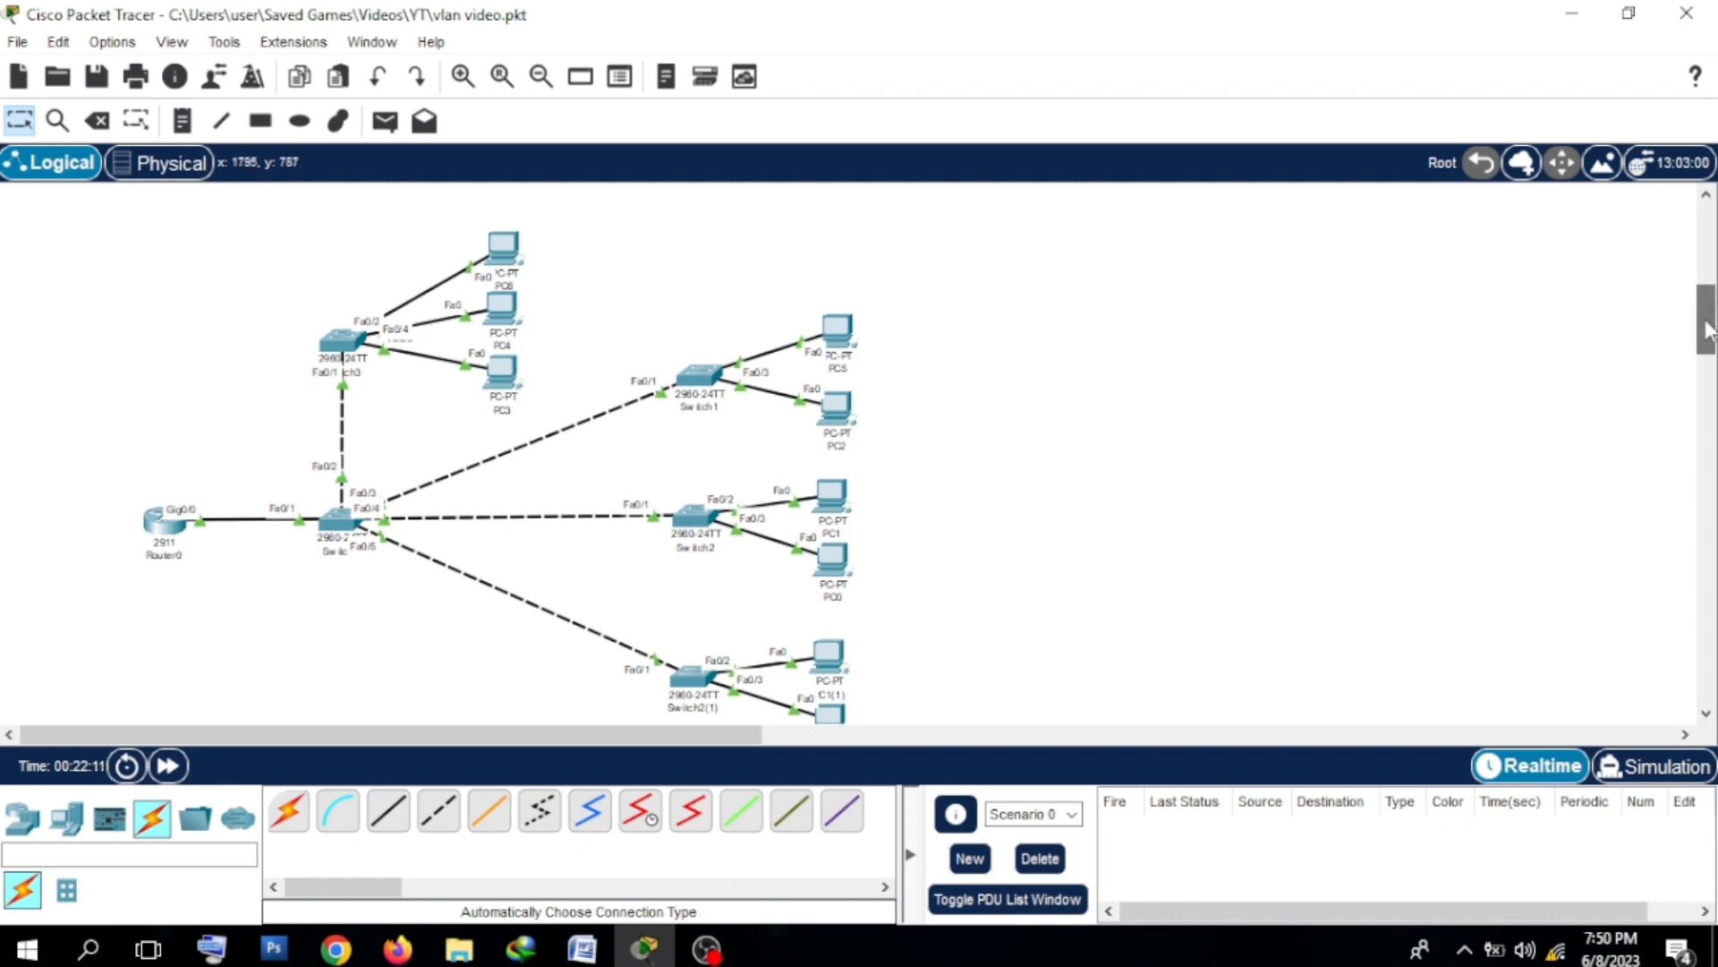
Step: Look over the existing VLAN topology, from the upper switches down to the lowest access switch and its PCs
mouse_move(1707, 329)
mouse_down()
mouse_move(1708, 349)
mouse_move(1709, 323)
mouse_up()
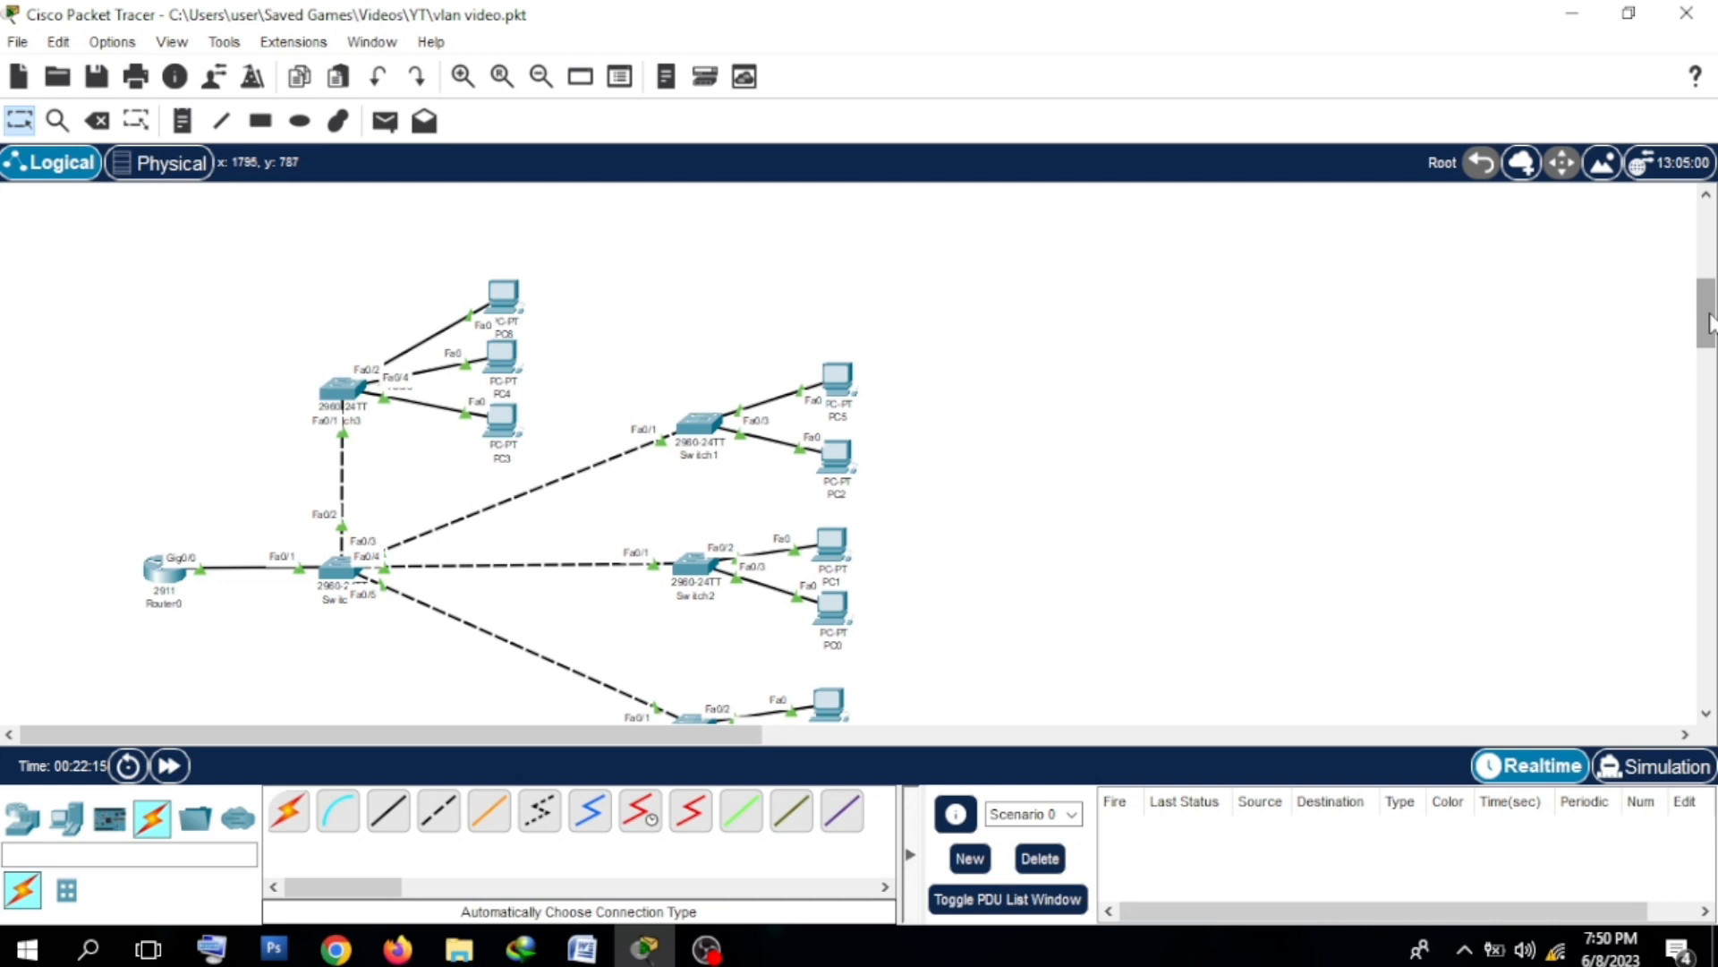
key(XF86AudioLowerVolume)
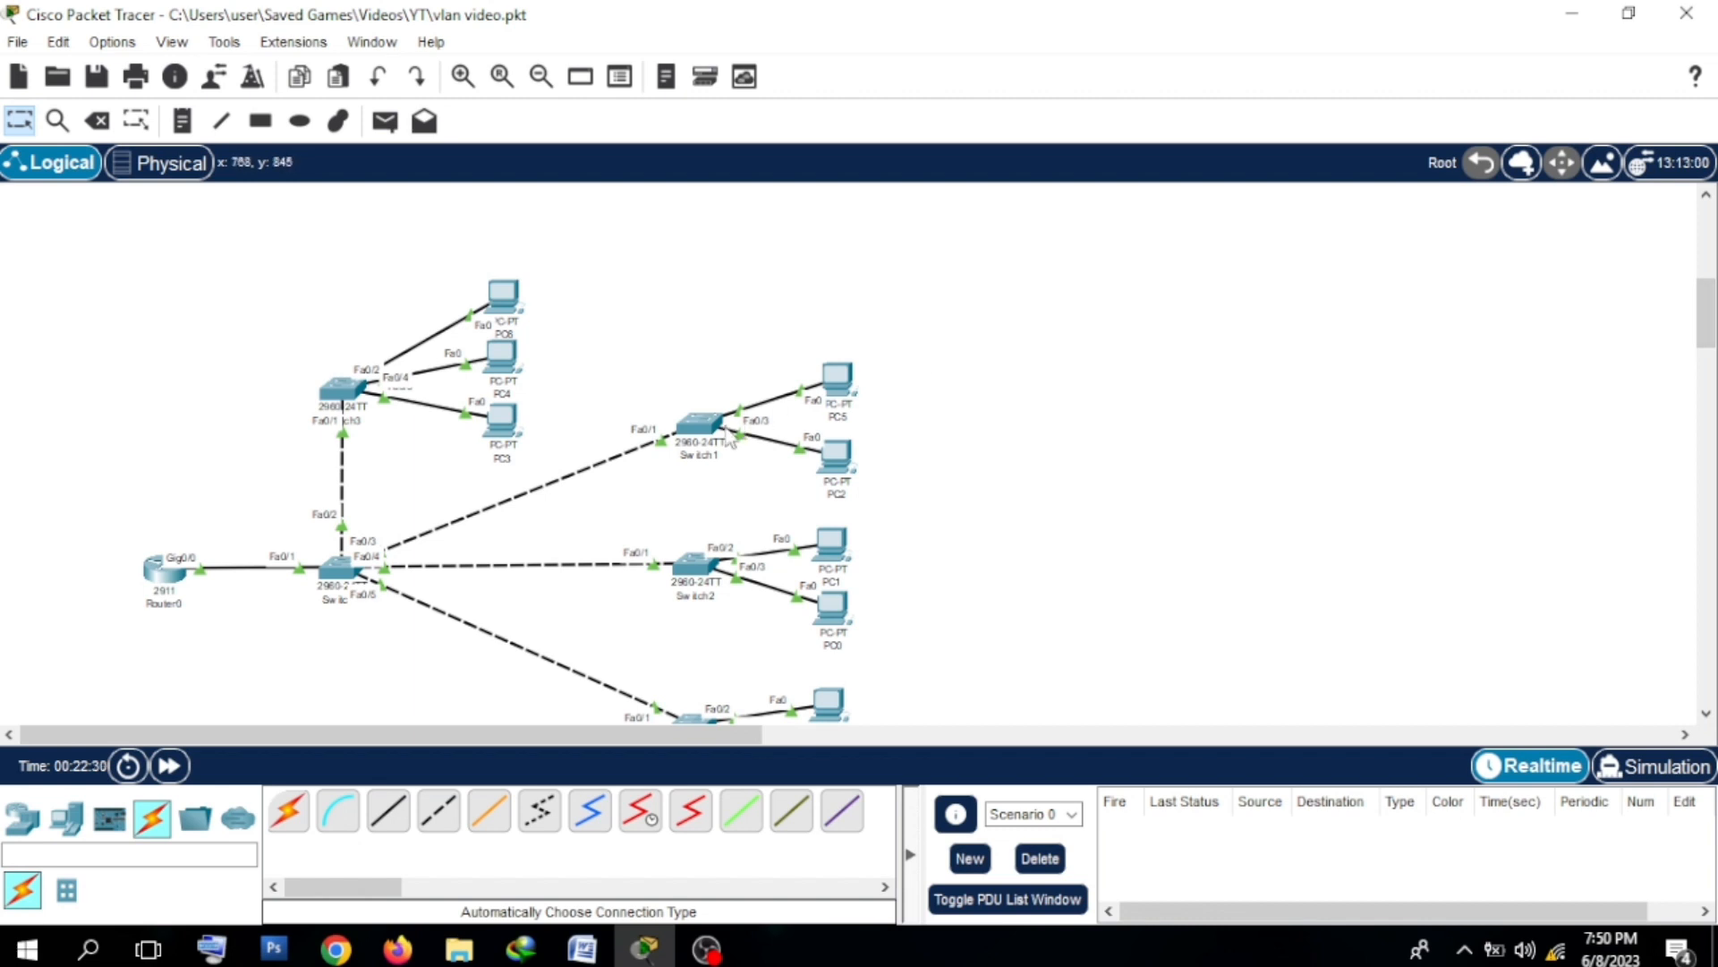
mouse_move(709, 432)
mouse_move(694, 577)
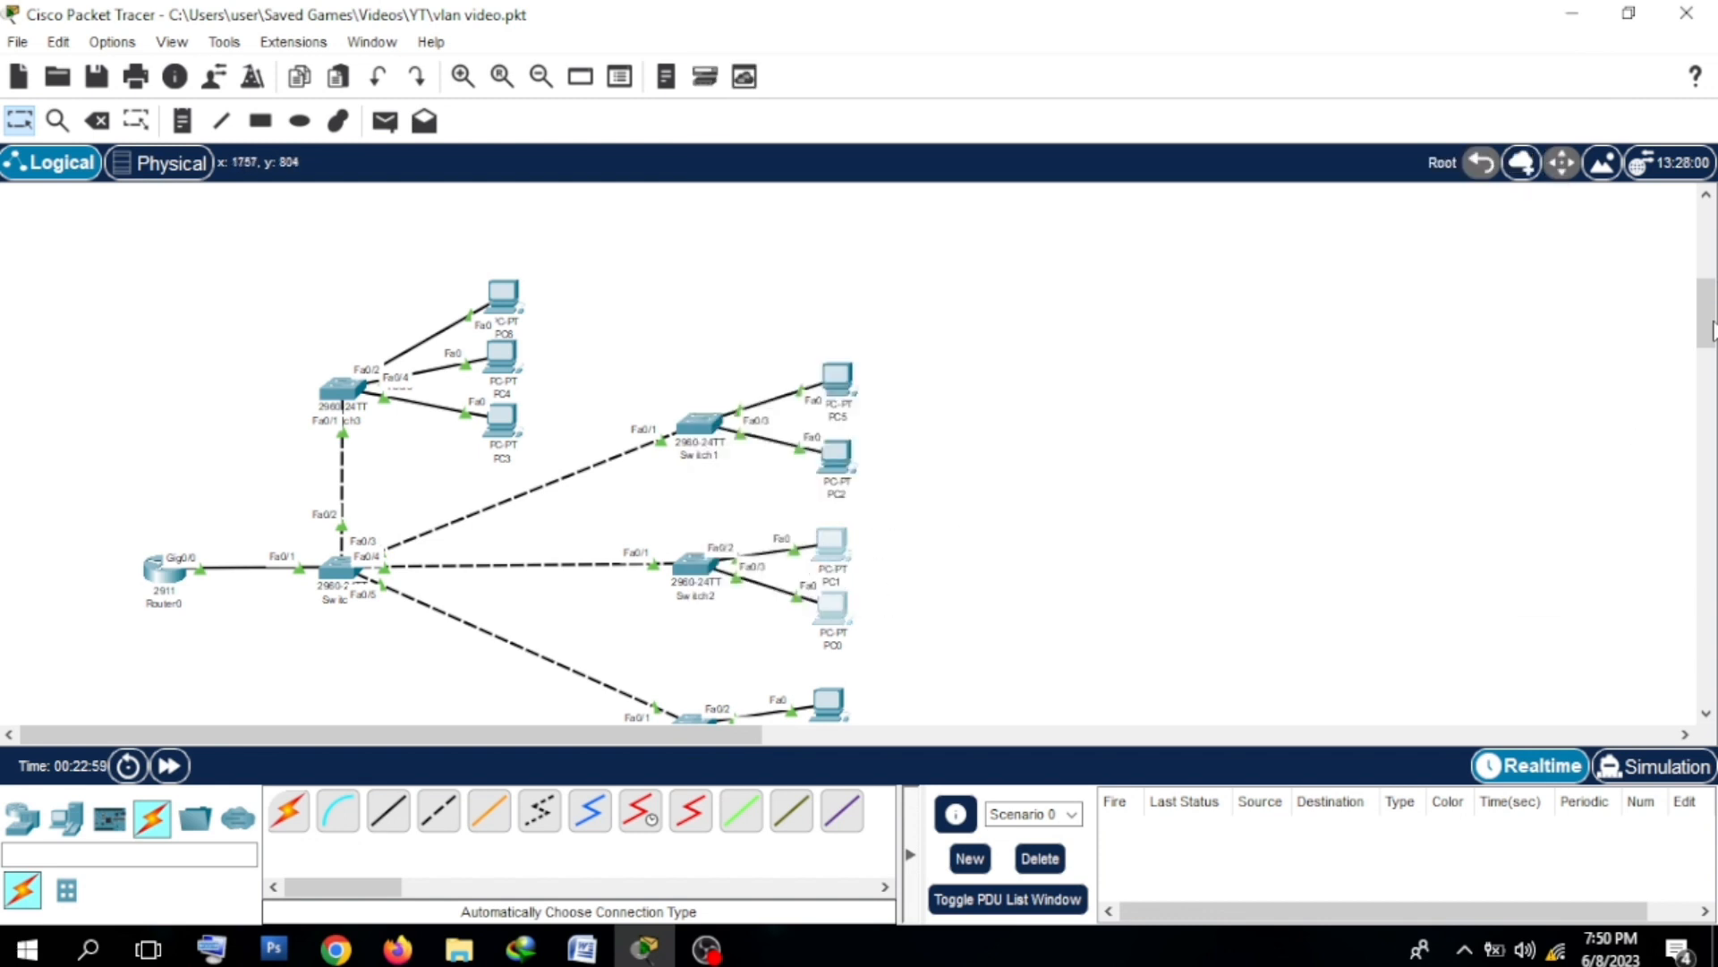
drag(1706, 313, 1706, 353)
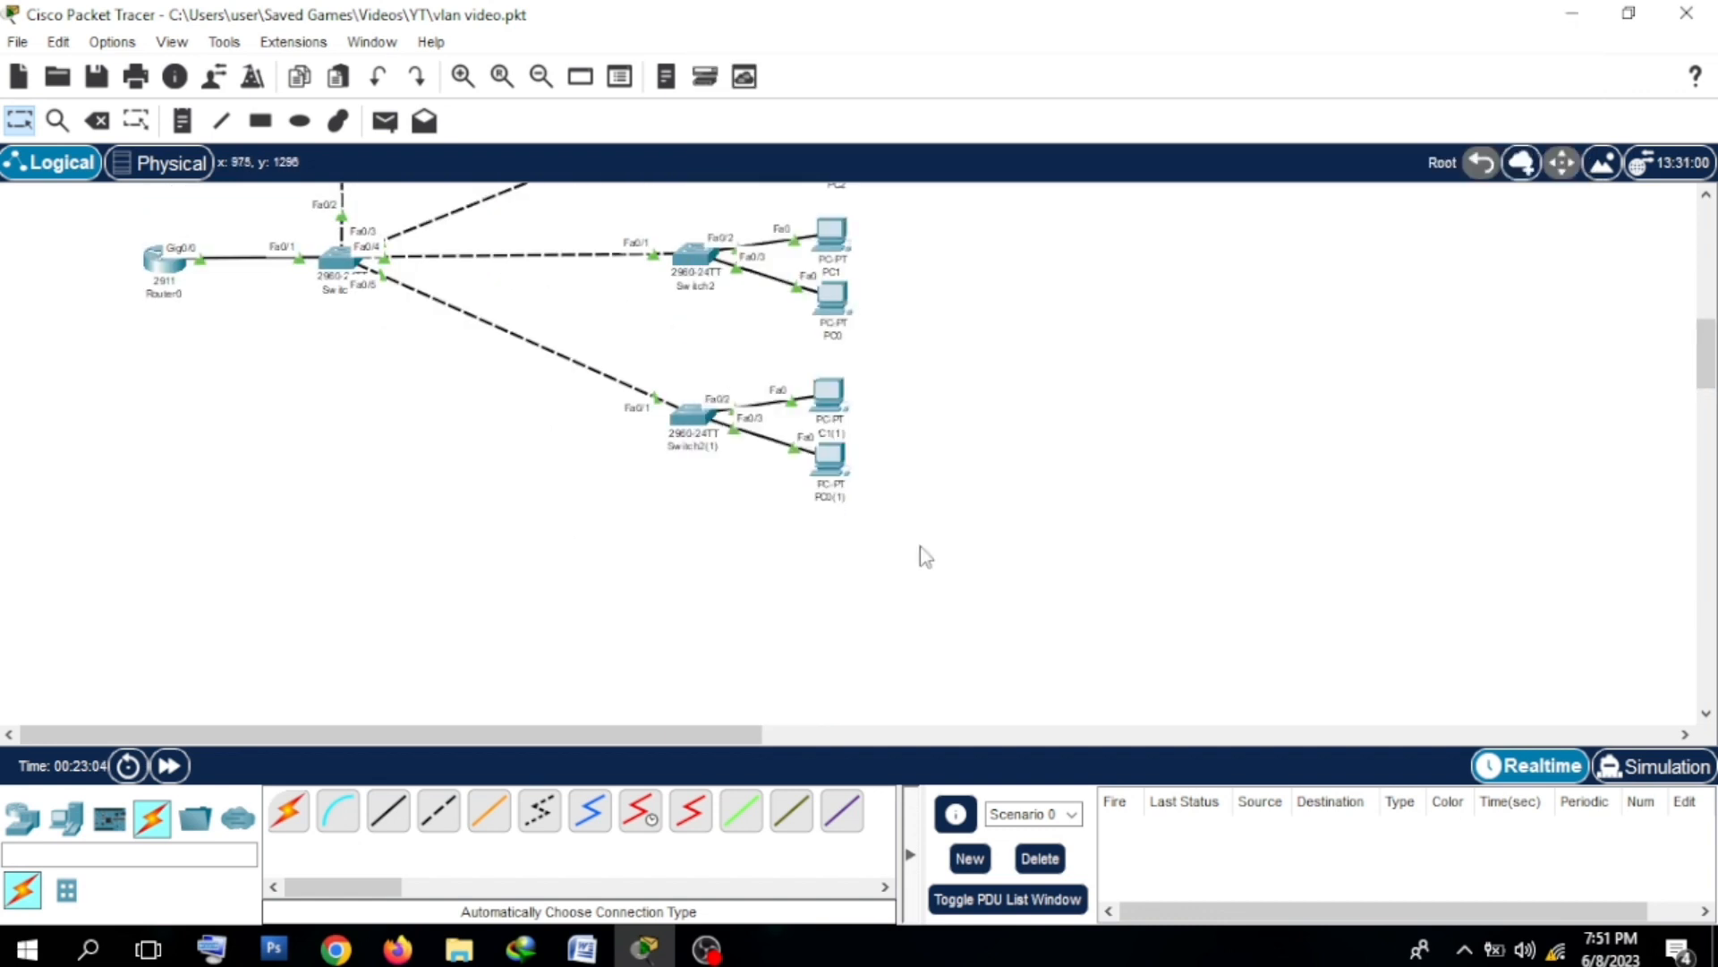
drag(920, 545, 805, 368)
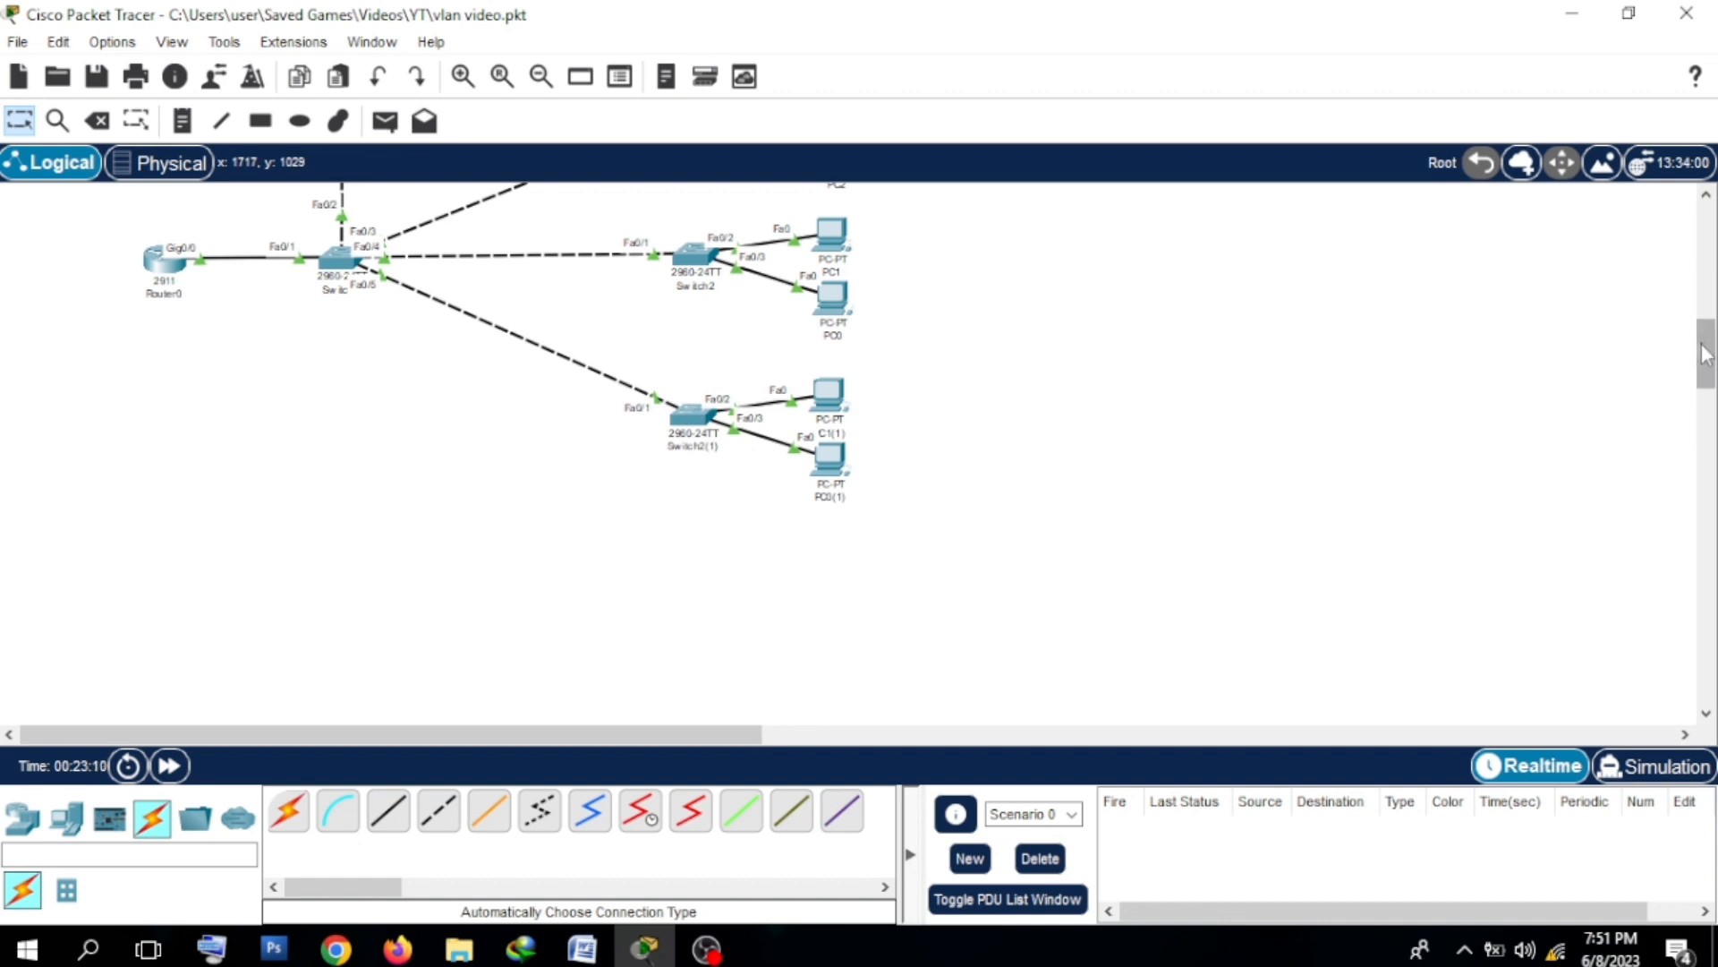
mouse_move(1708, 354)
mouse_down()
mouse_move(1710, 309)
mouse_move(1706, 331)
mouse_up()
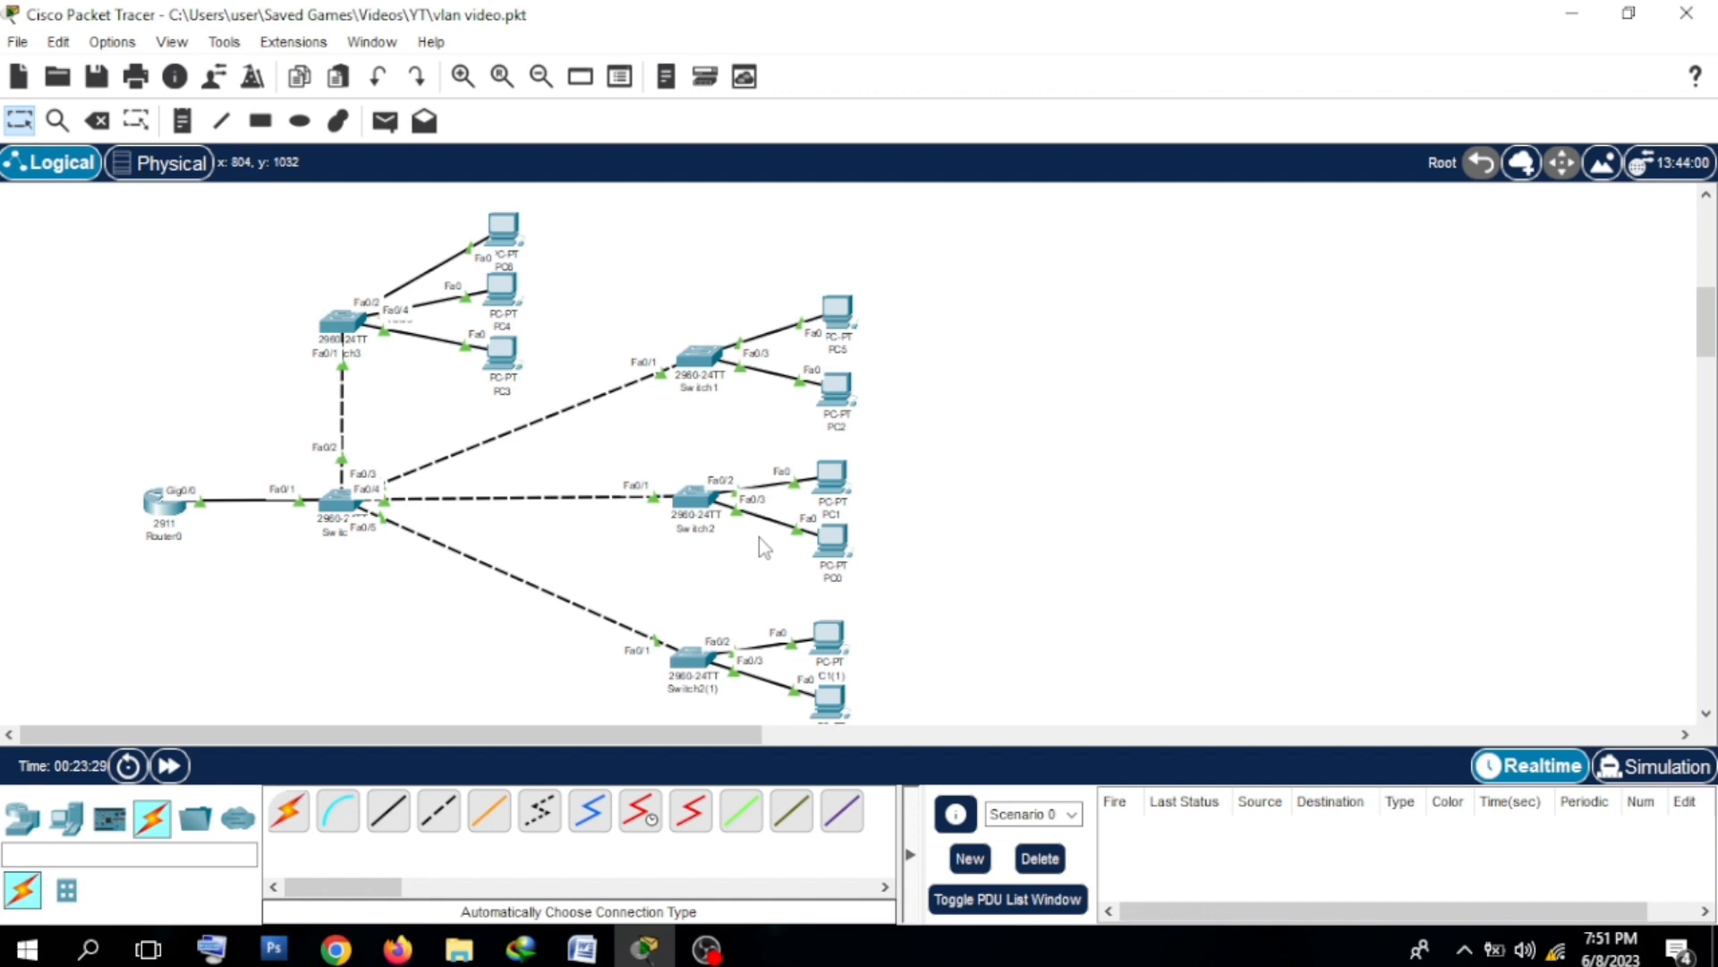
Step: Examine Router0's interface details, the central switch connected to it, and the upper switch with its three PCs
mouse_move(160, 512)
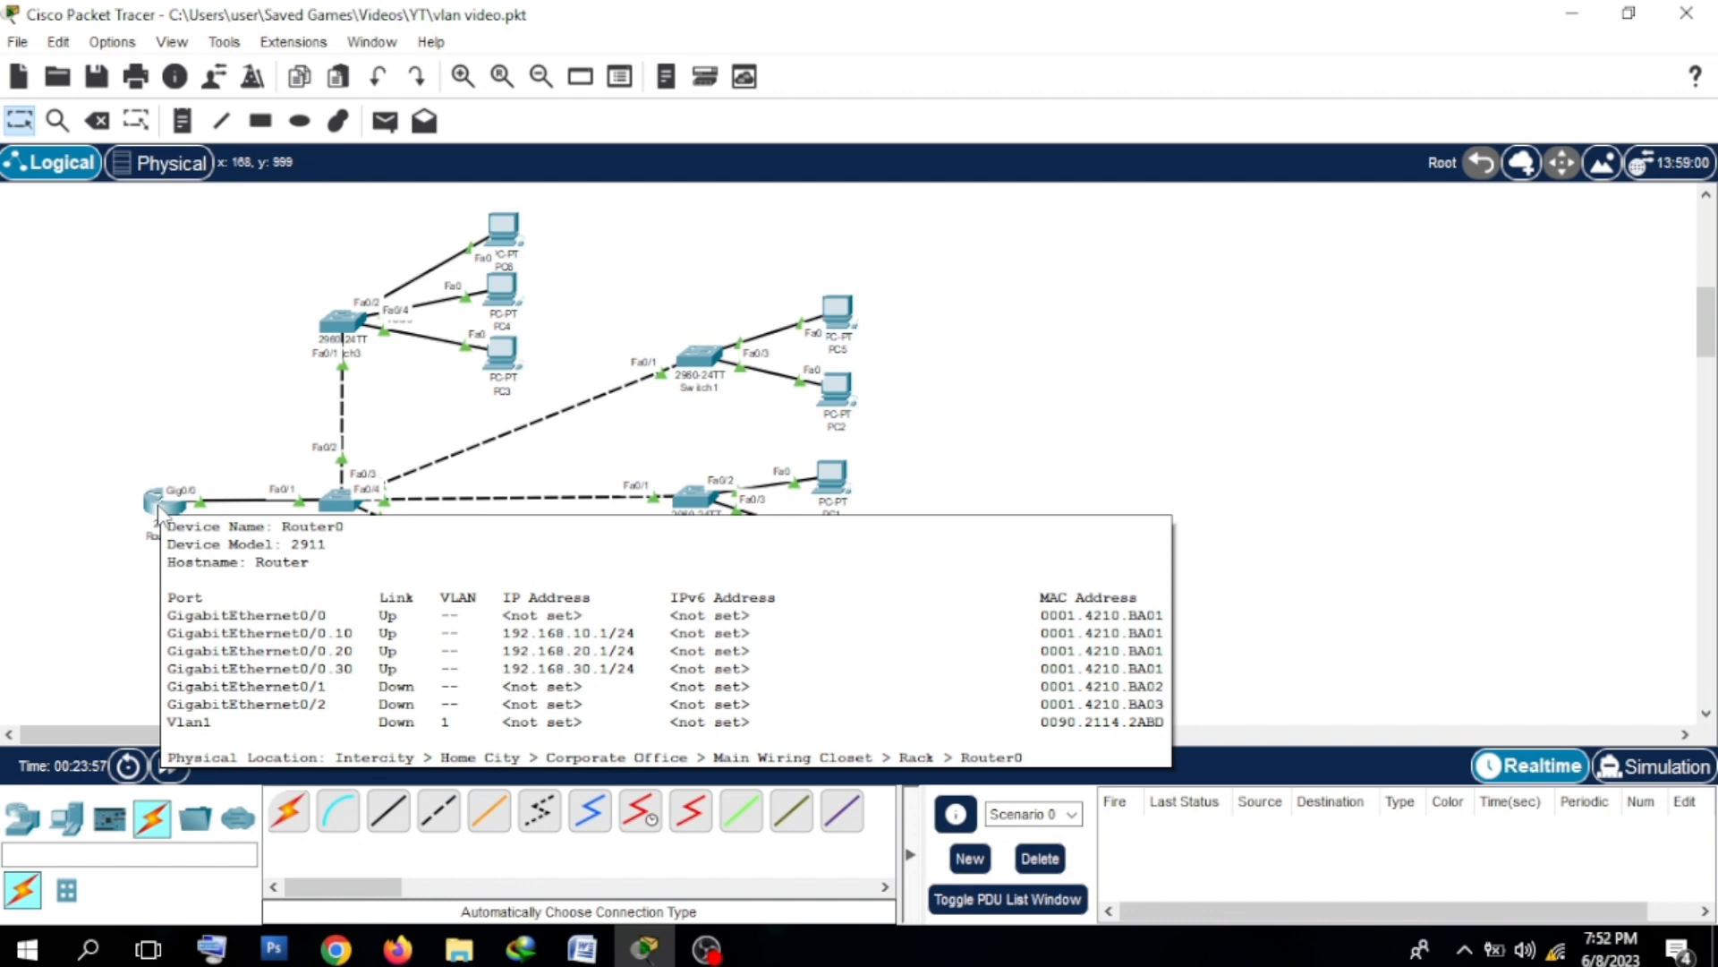
mouse_move(331, 507)
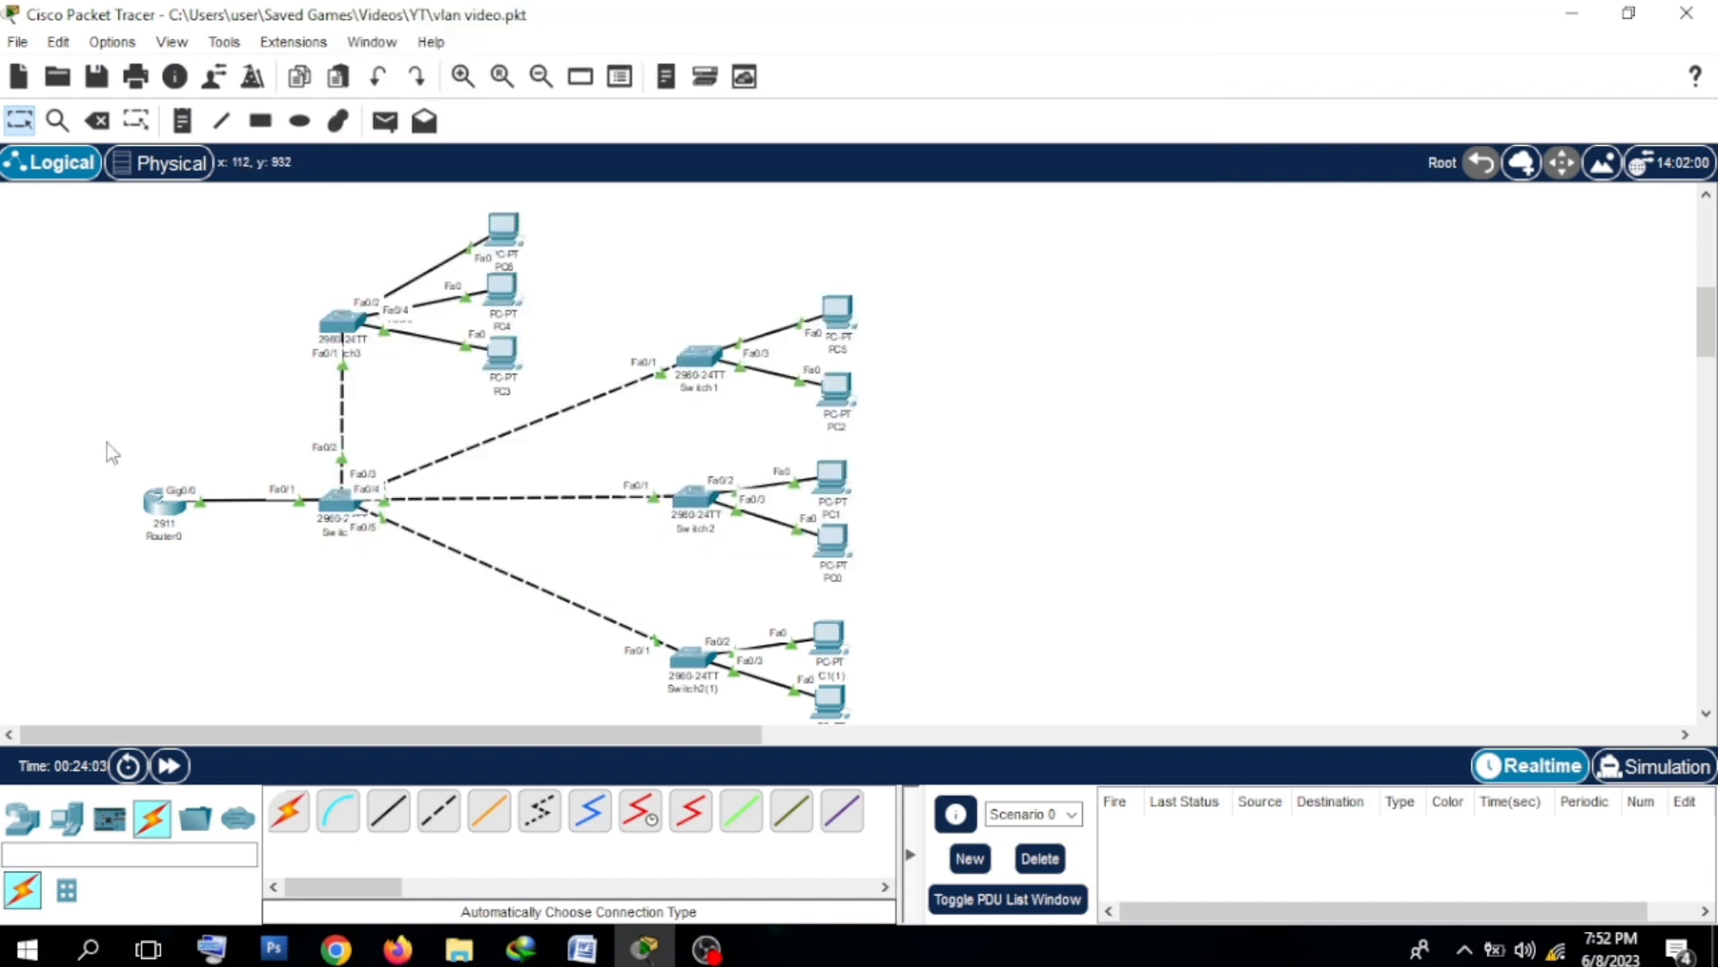
drag(109, 437, 218, 559)
click(168, 453)
drag(307, 465, 394, 556)
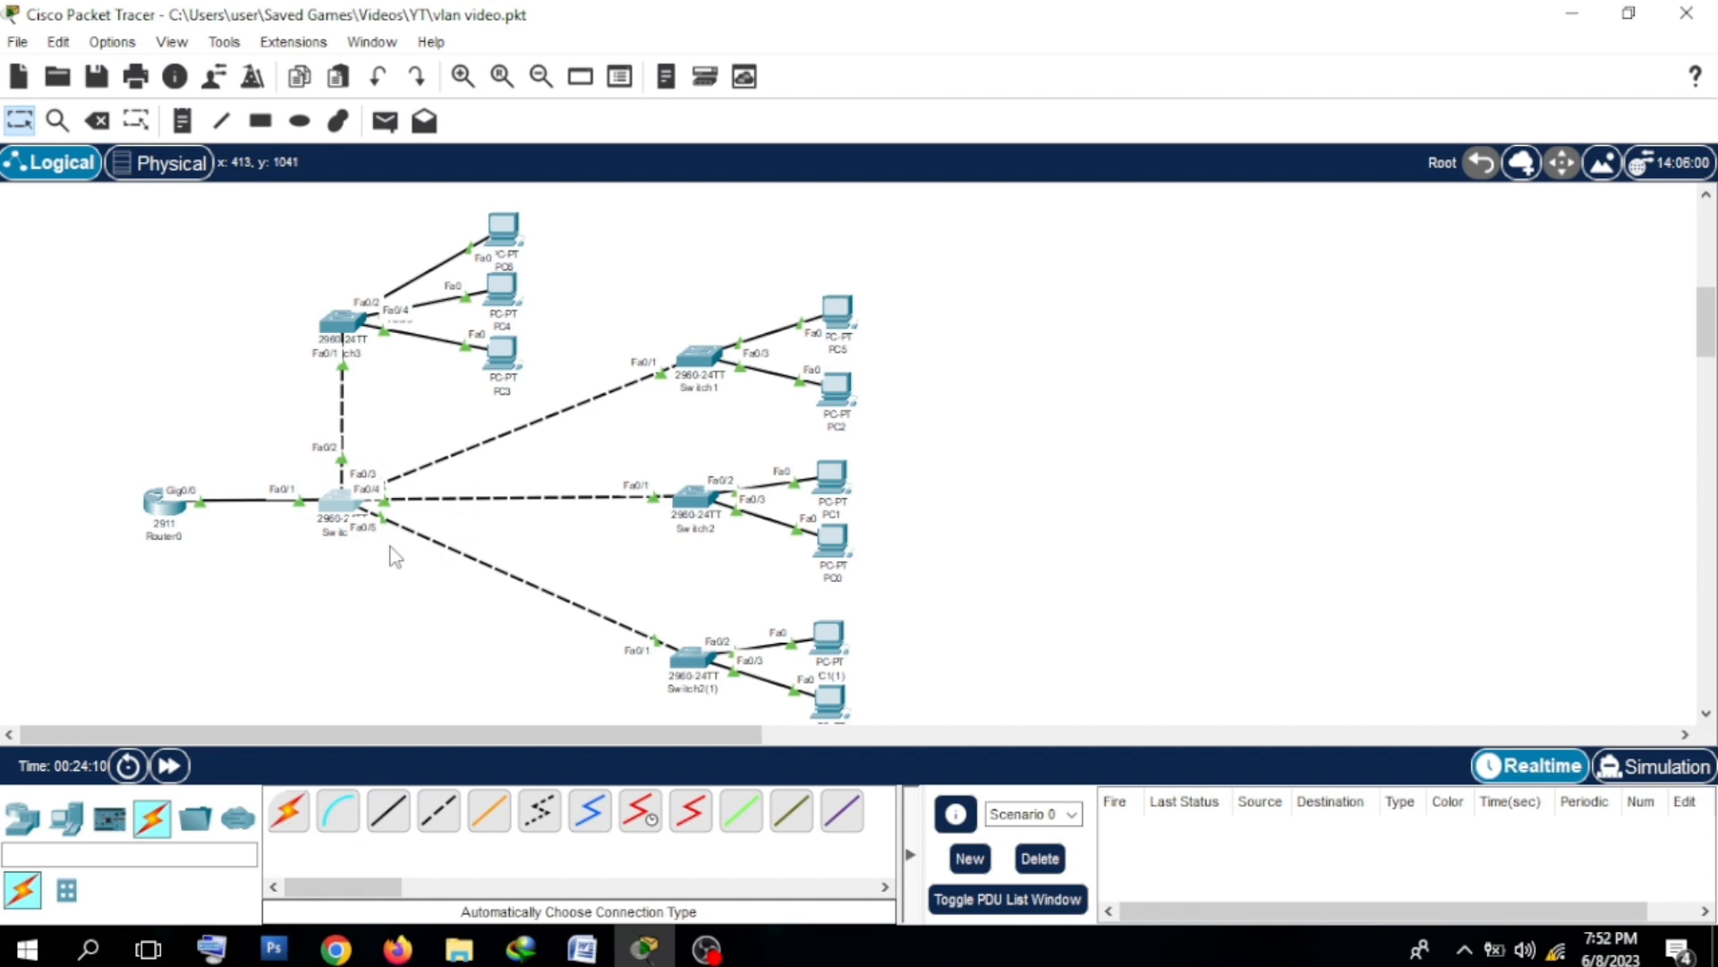
click(395, 556)
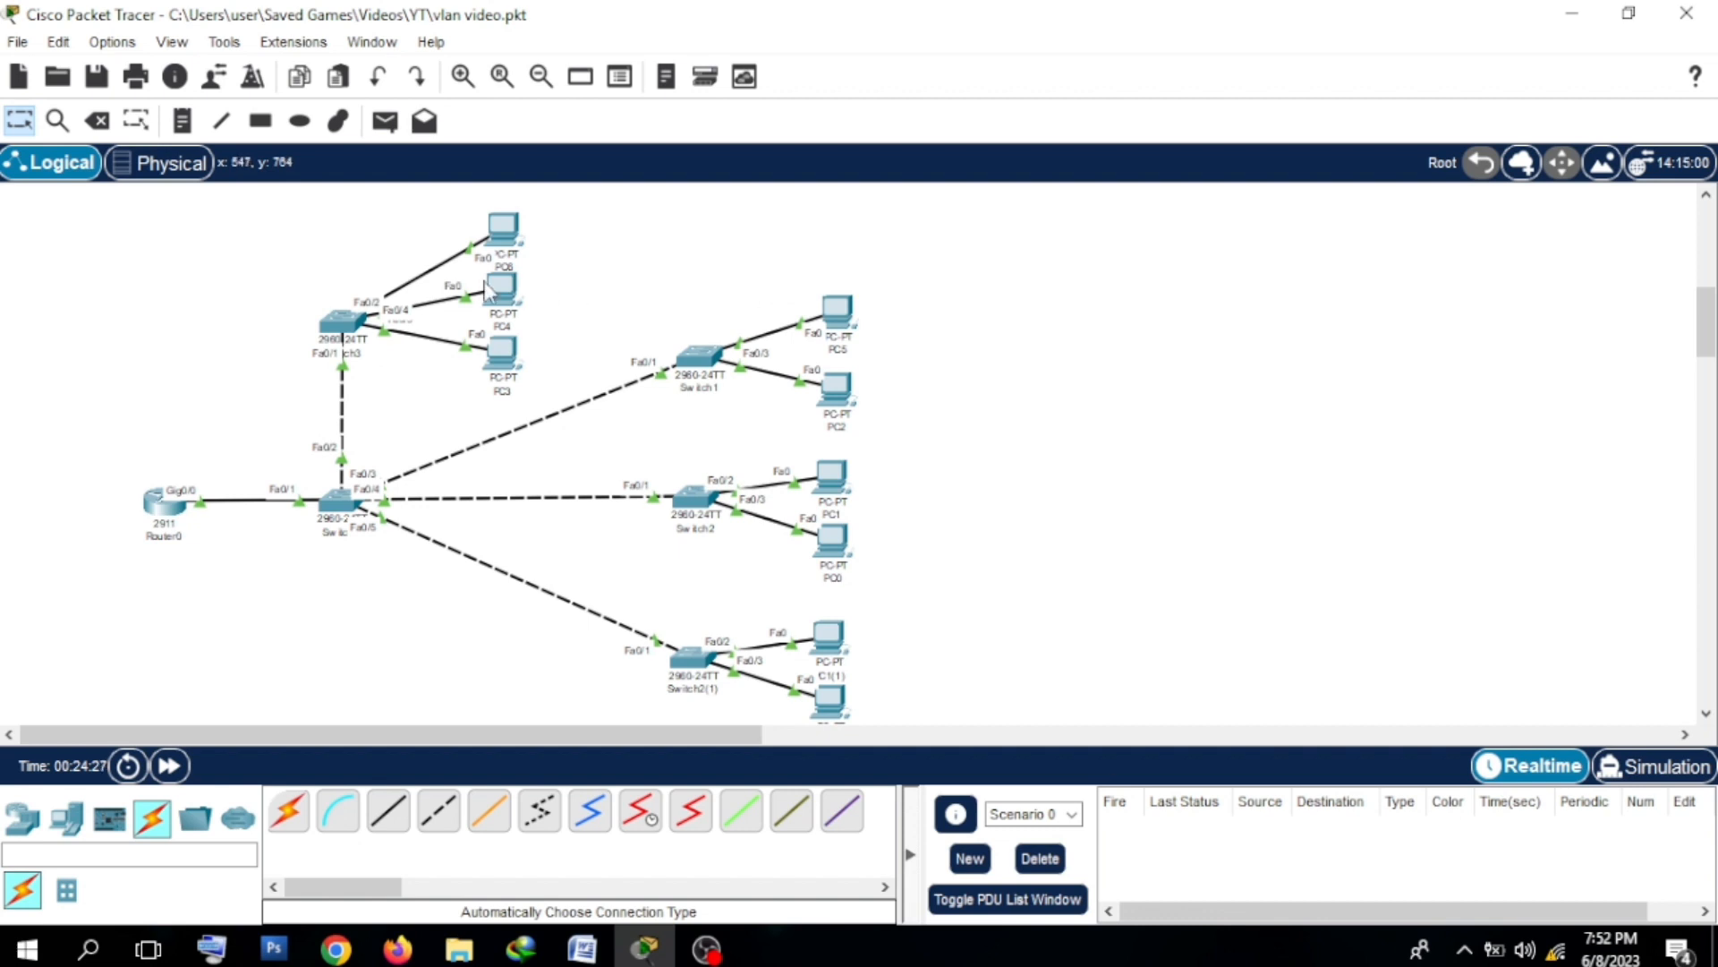
drag(286, 262, 399, 387)
mouse_move(341, 333)
drag(301, 209, 575, 428)
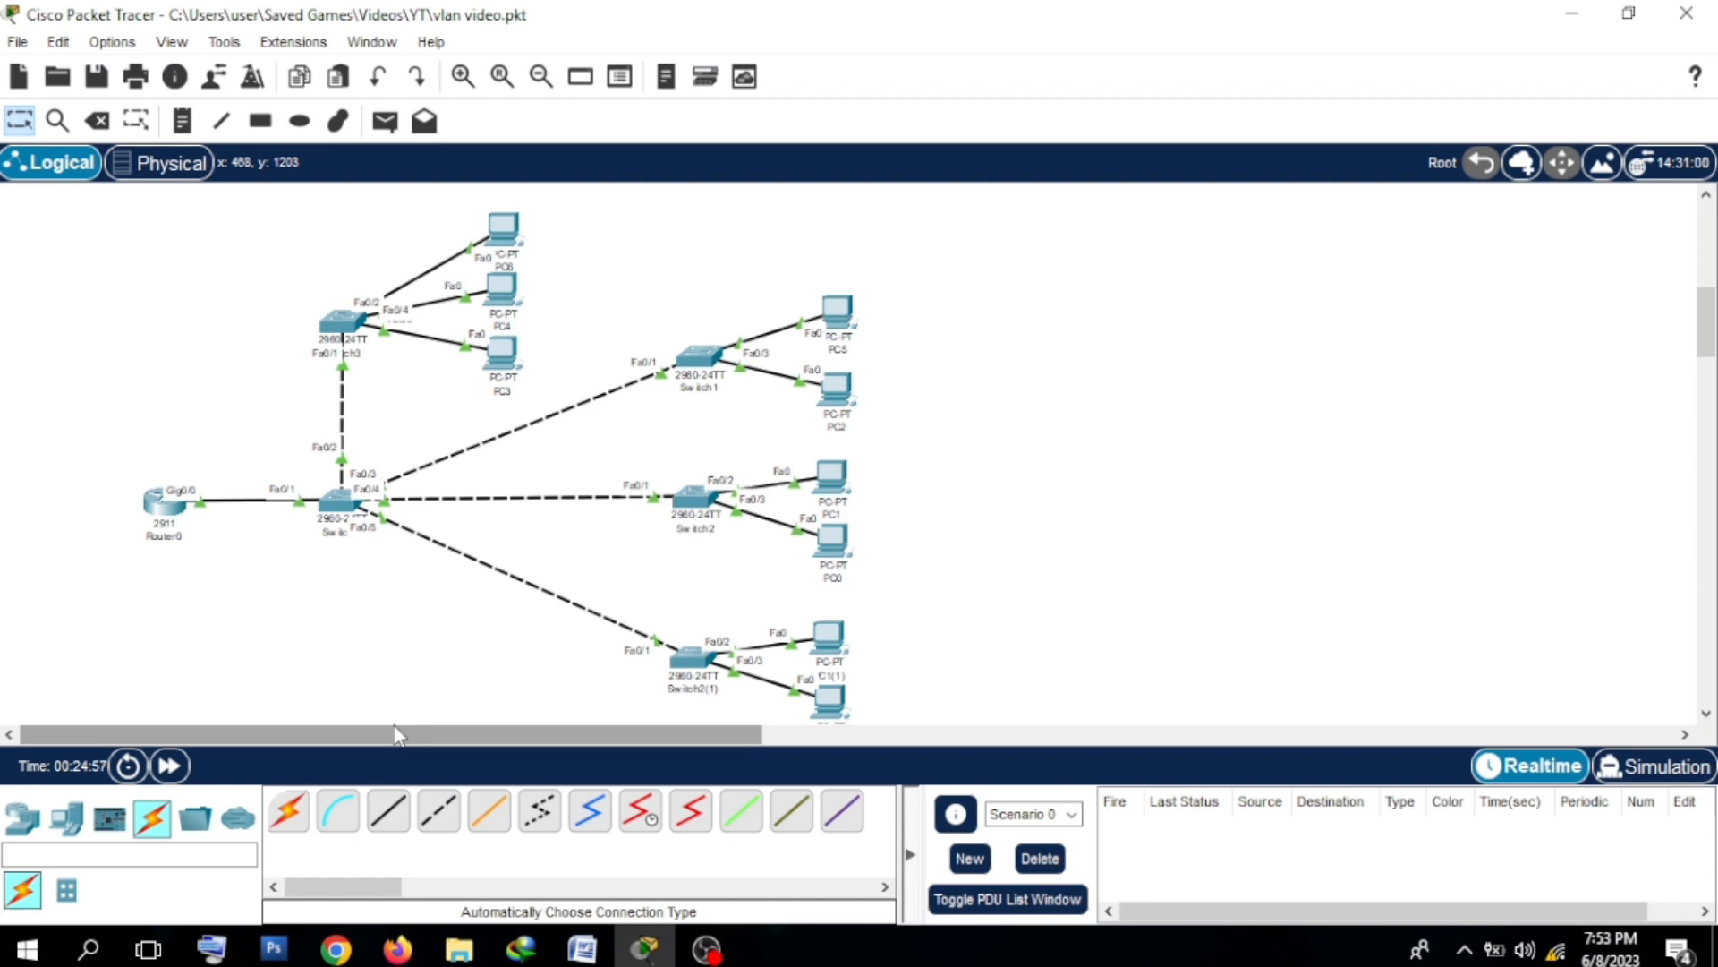
Step: Place a 2911 router in an empty area of the workspace, to the right of the existing topology
drag(388, 740, 797, 771)
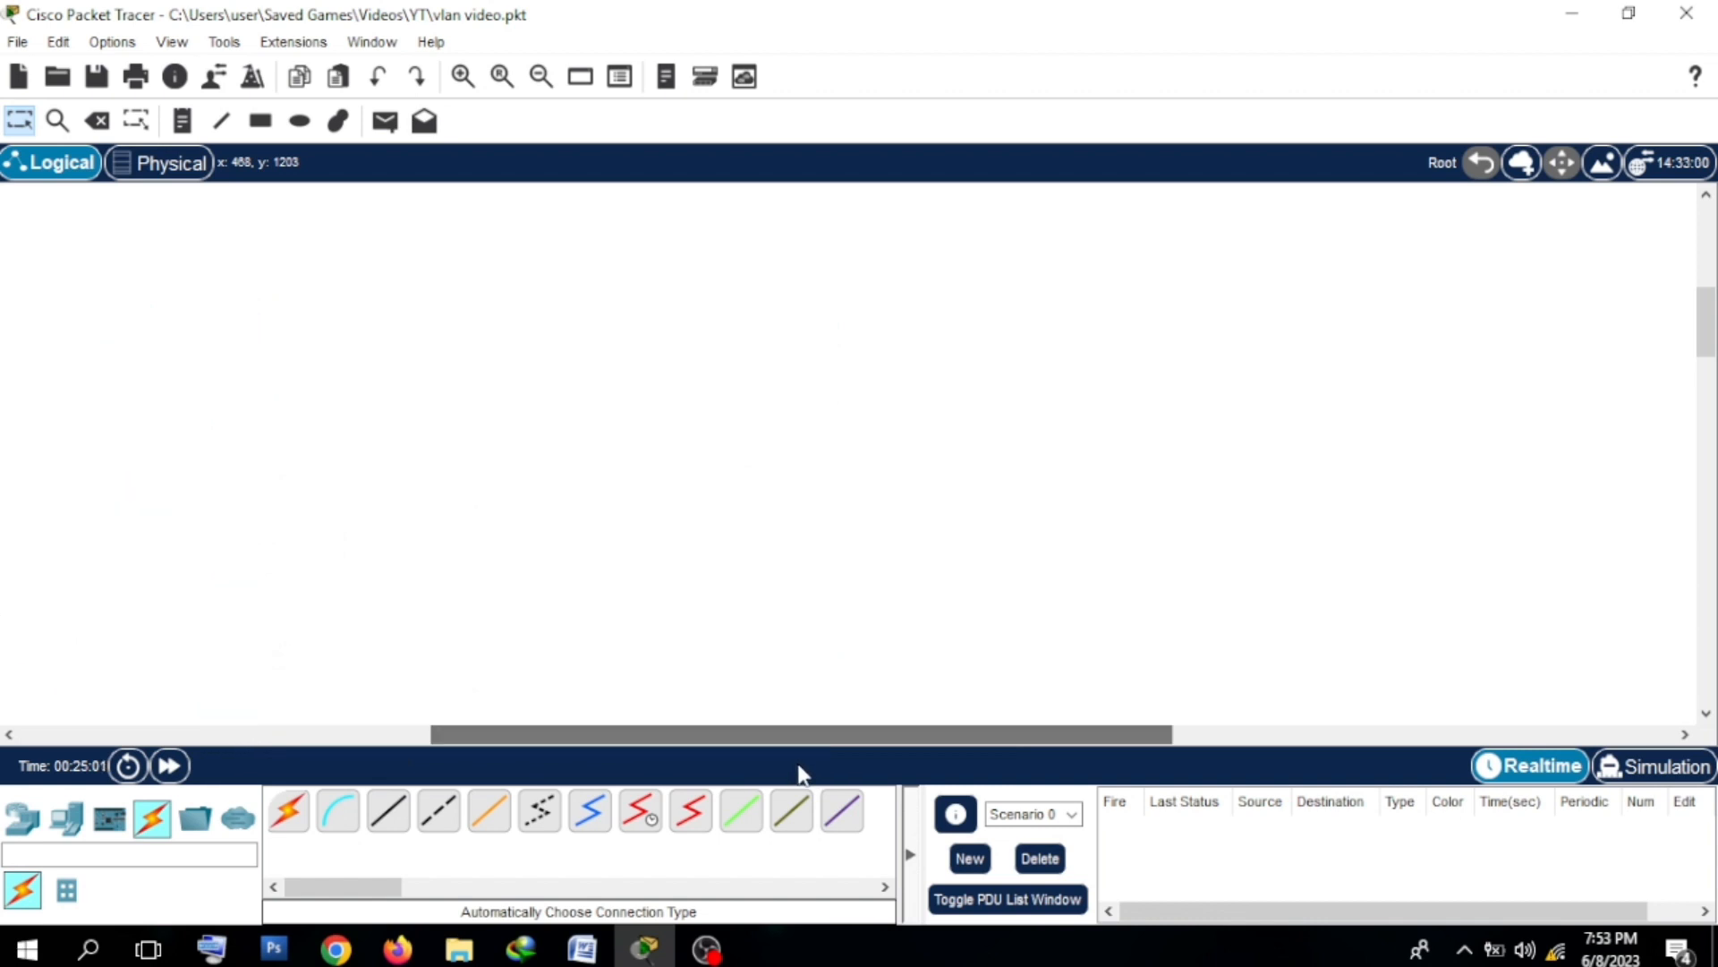
click(26, 822)
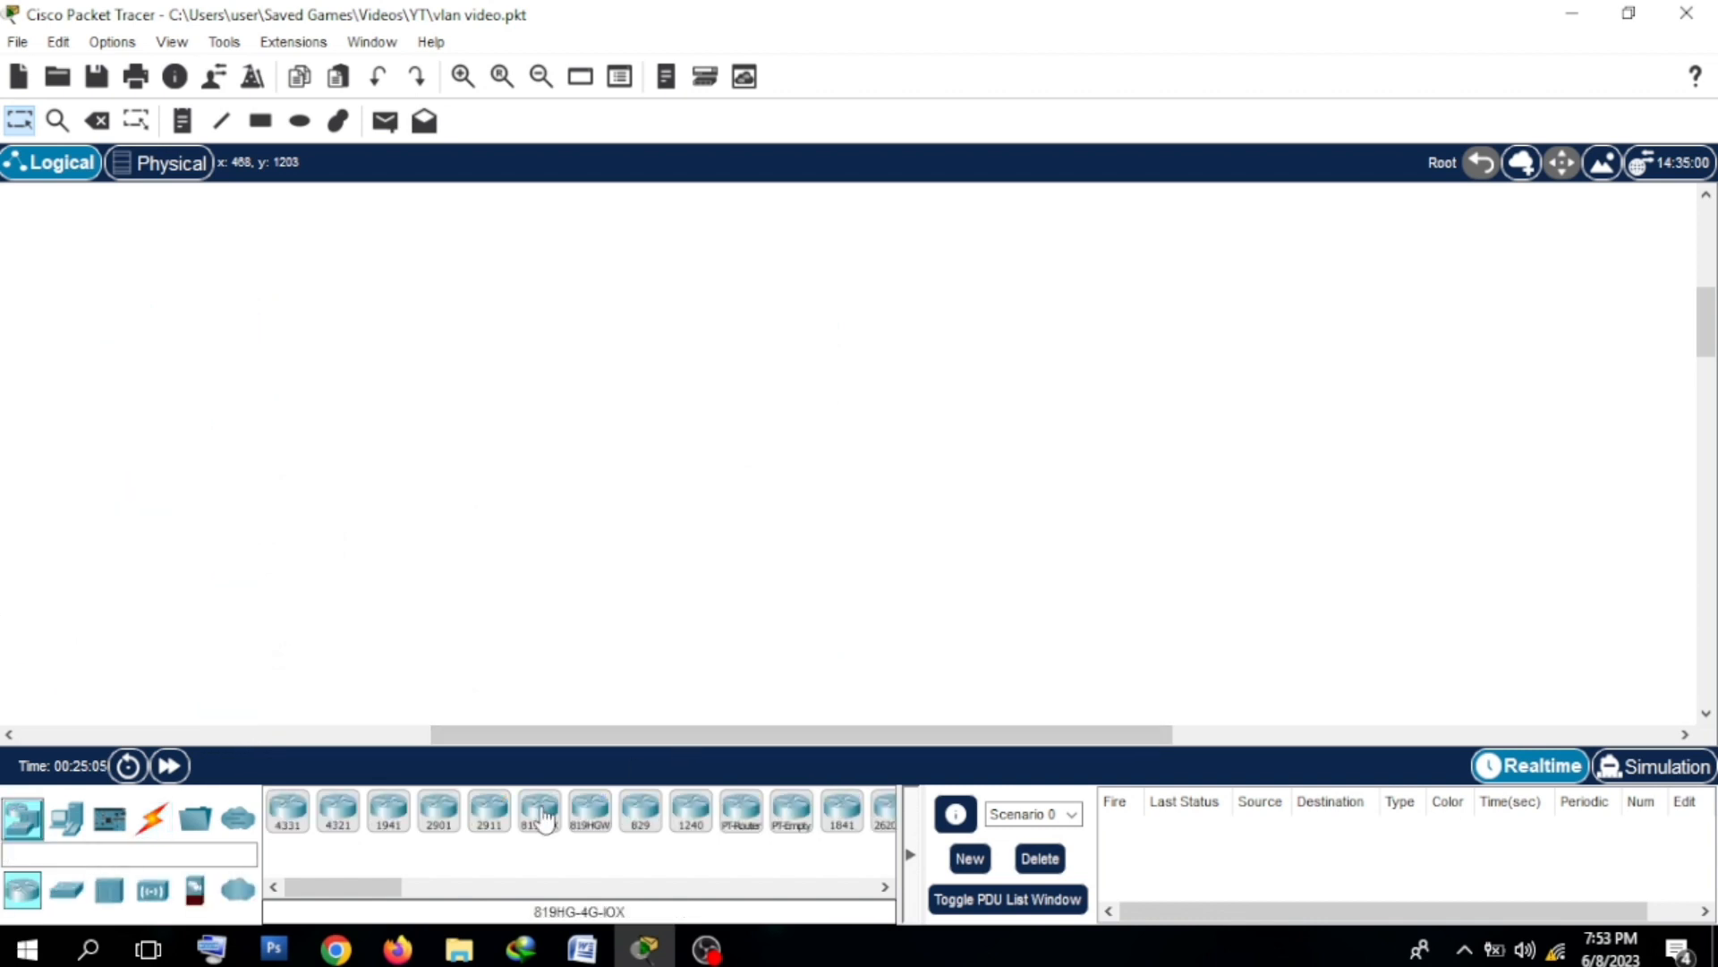
click(489, 813)
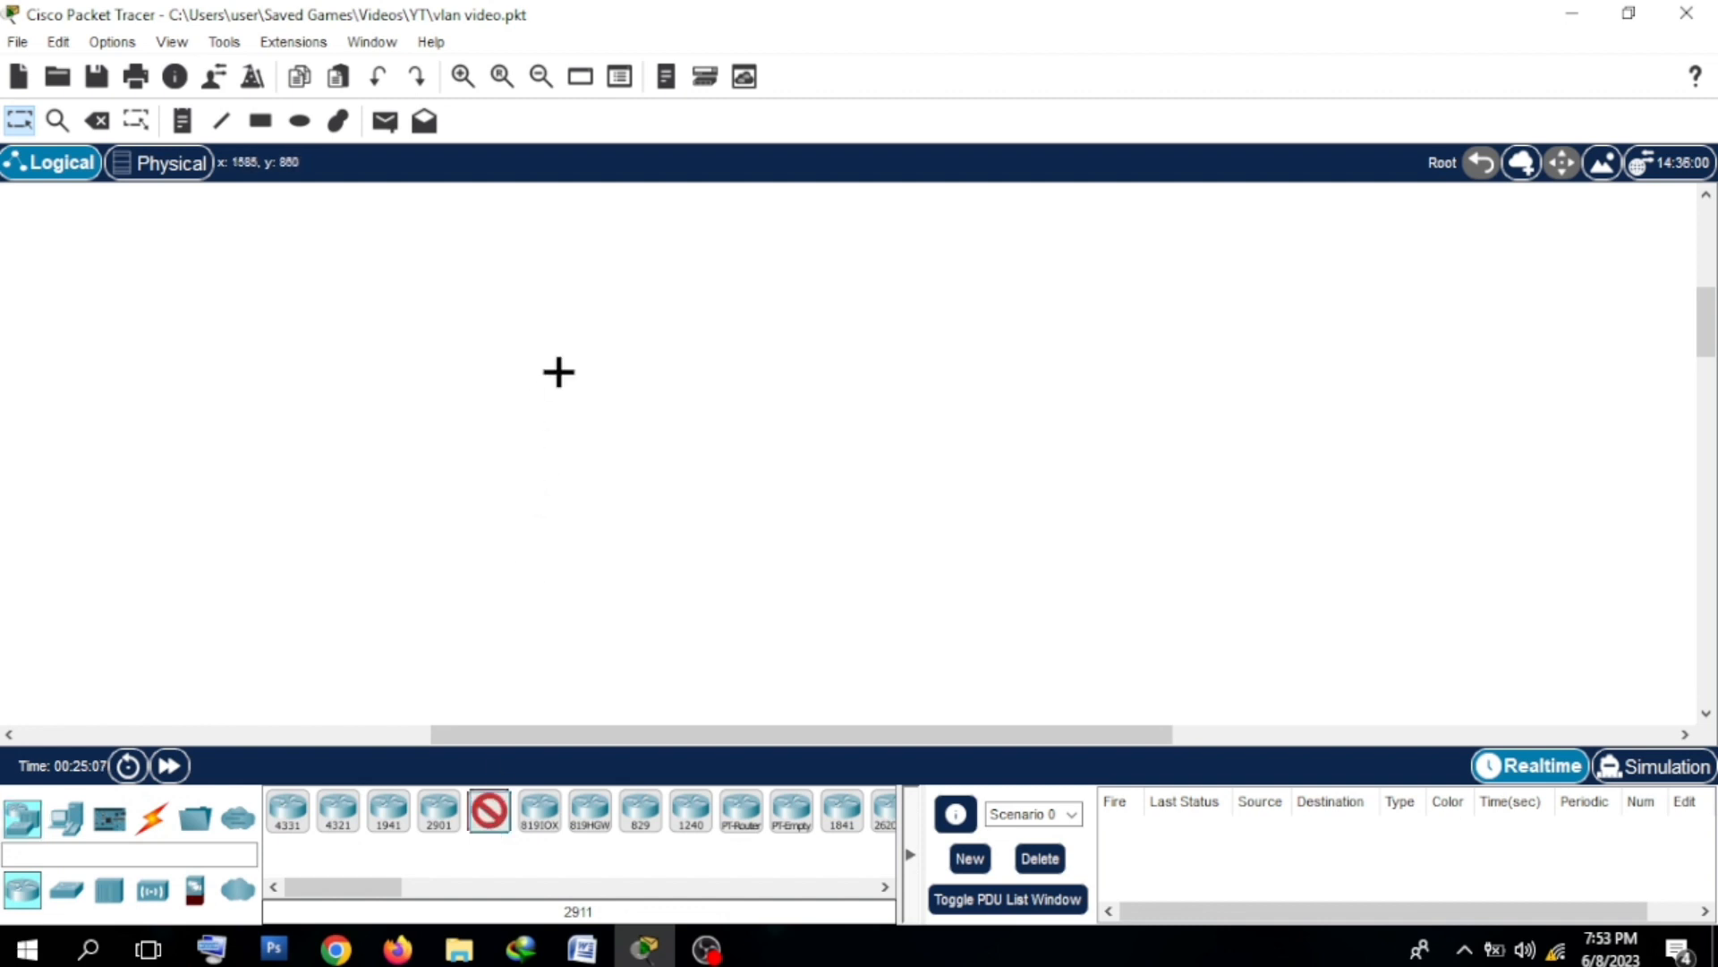
click(298, 436)
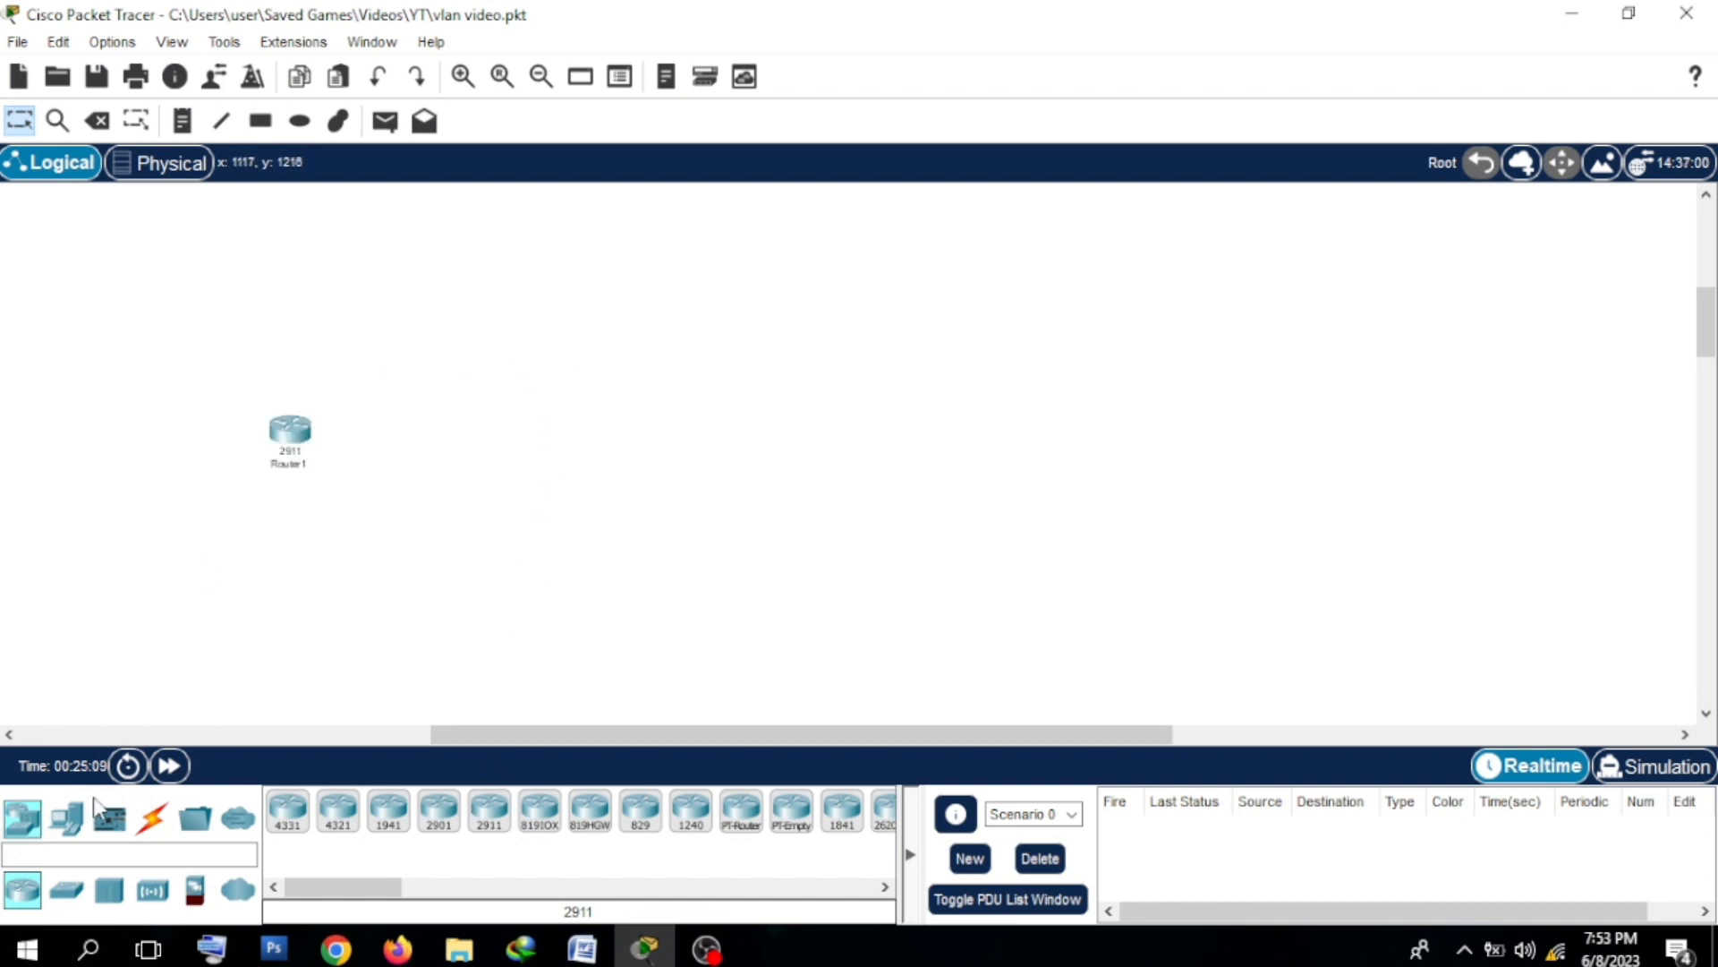
Step: Add two 2960 switches, one beside the new router and one above that switch
click(66, 889)
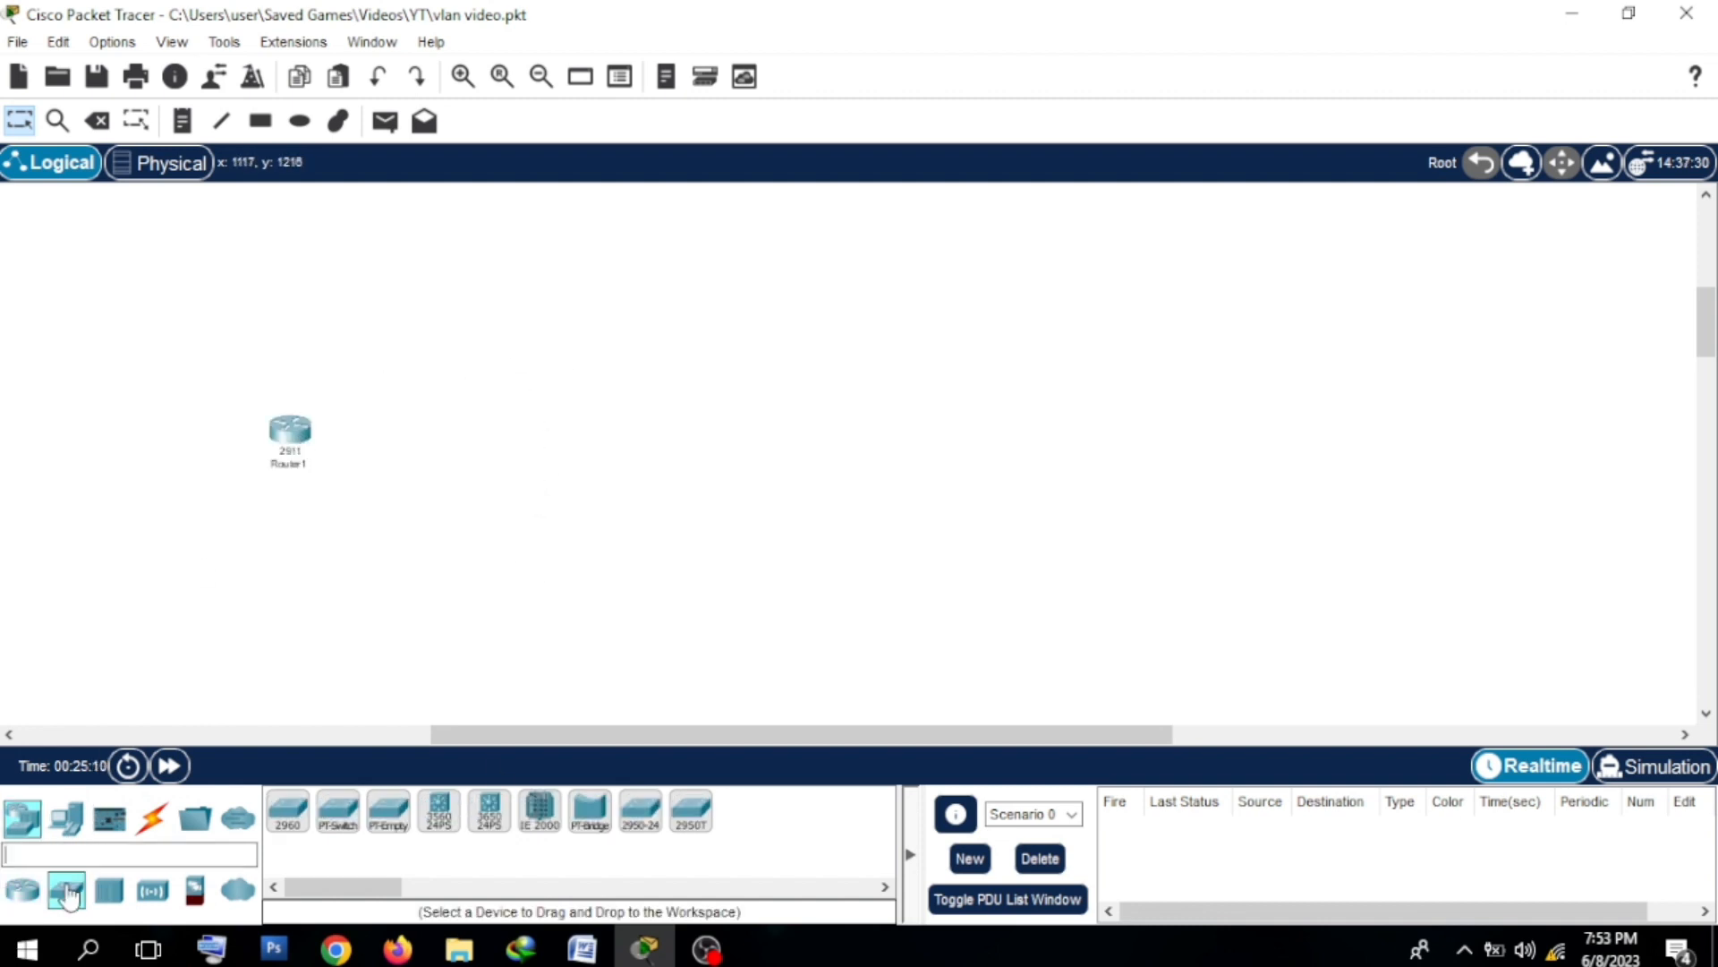
click(287, 811)
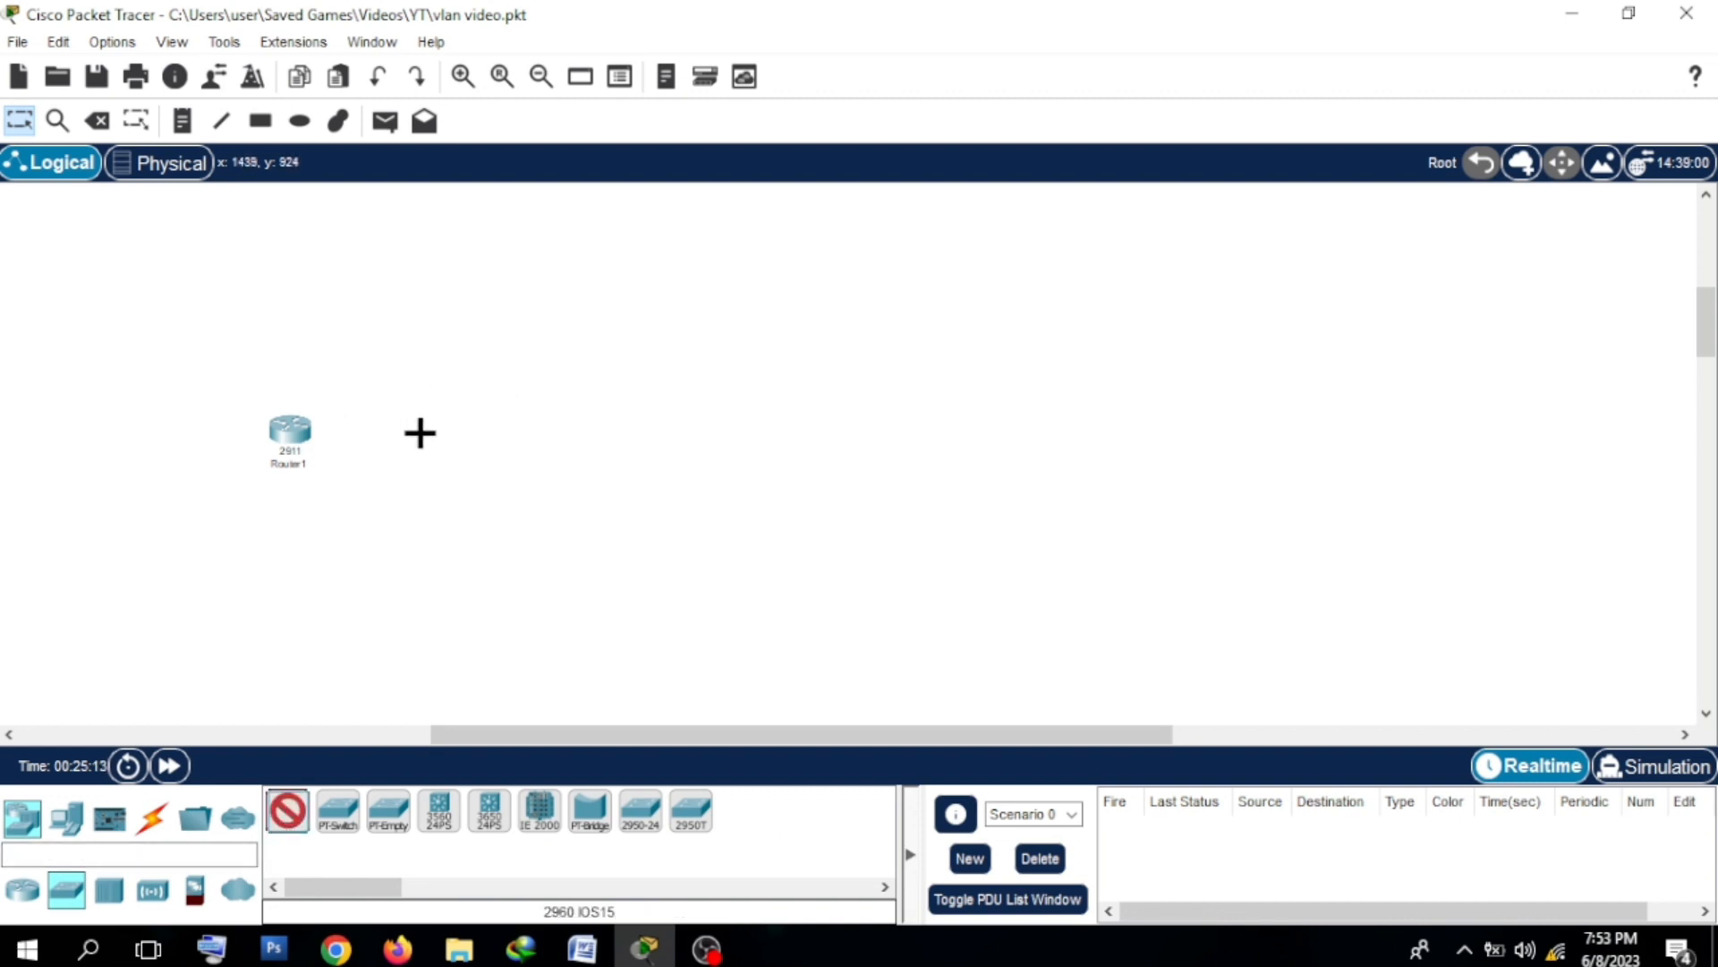
click(417, 426)
click(298, 793)
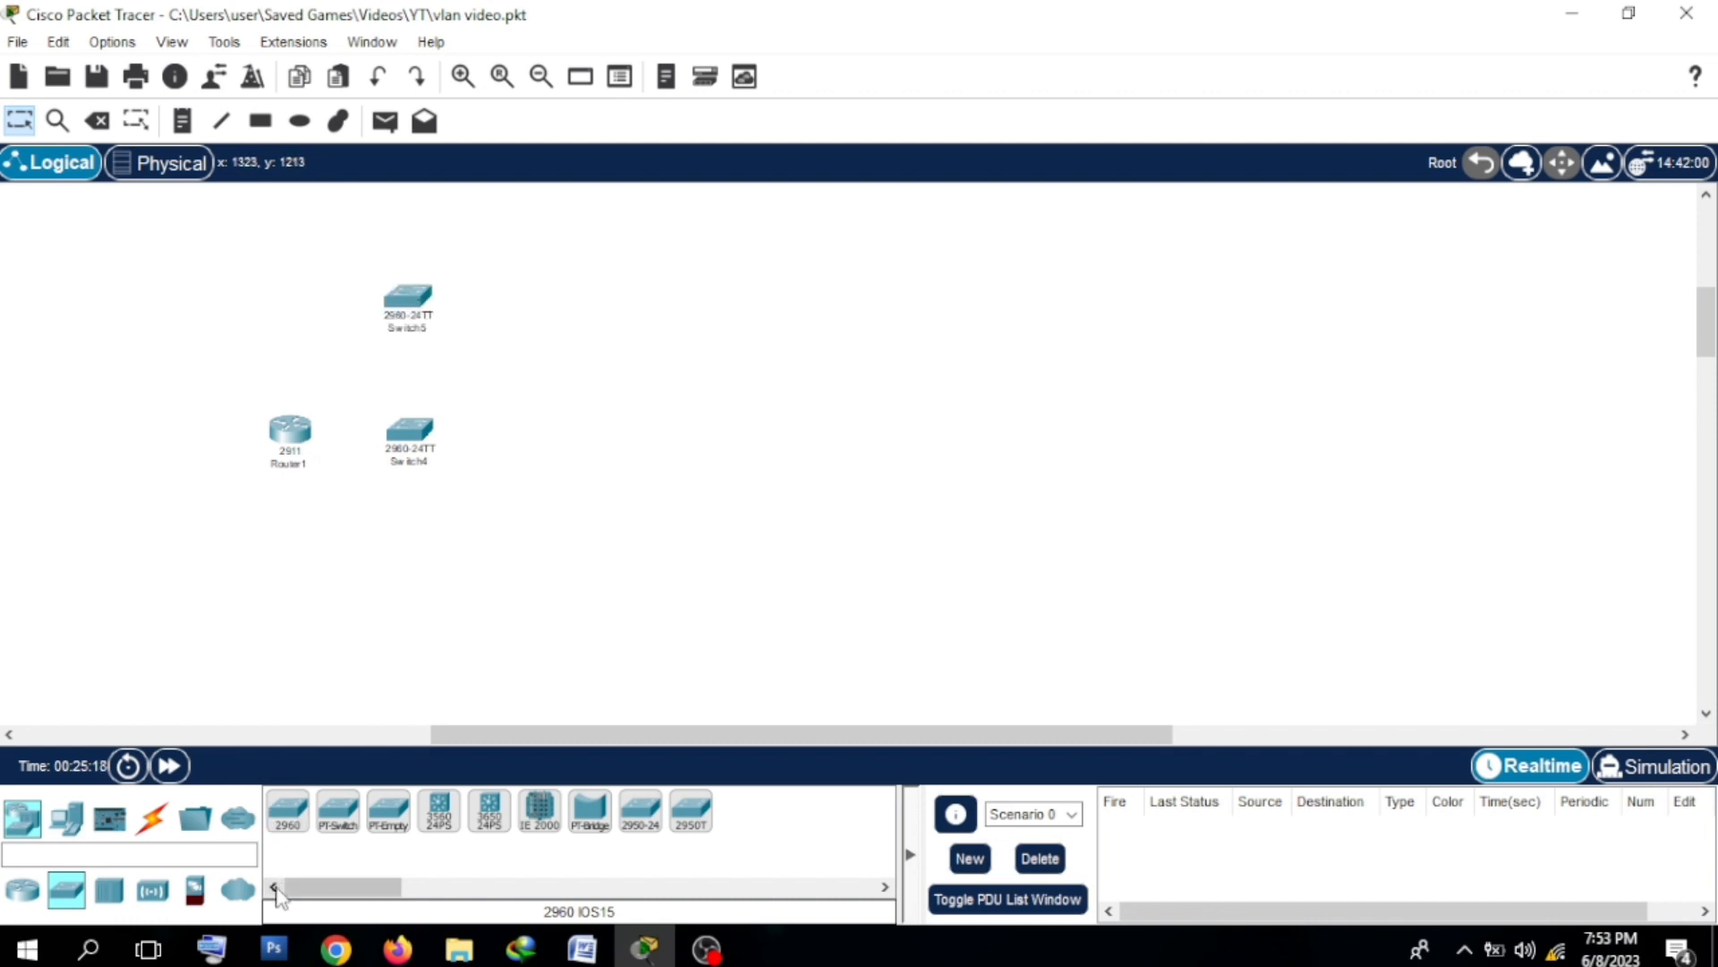
Step: Add three more 2960 switches in a column to the right of the switch beside the router
click(287, 810)
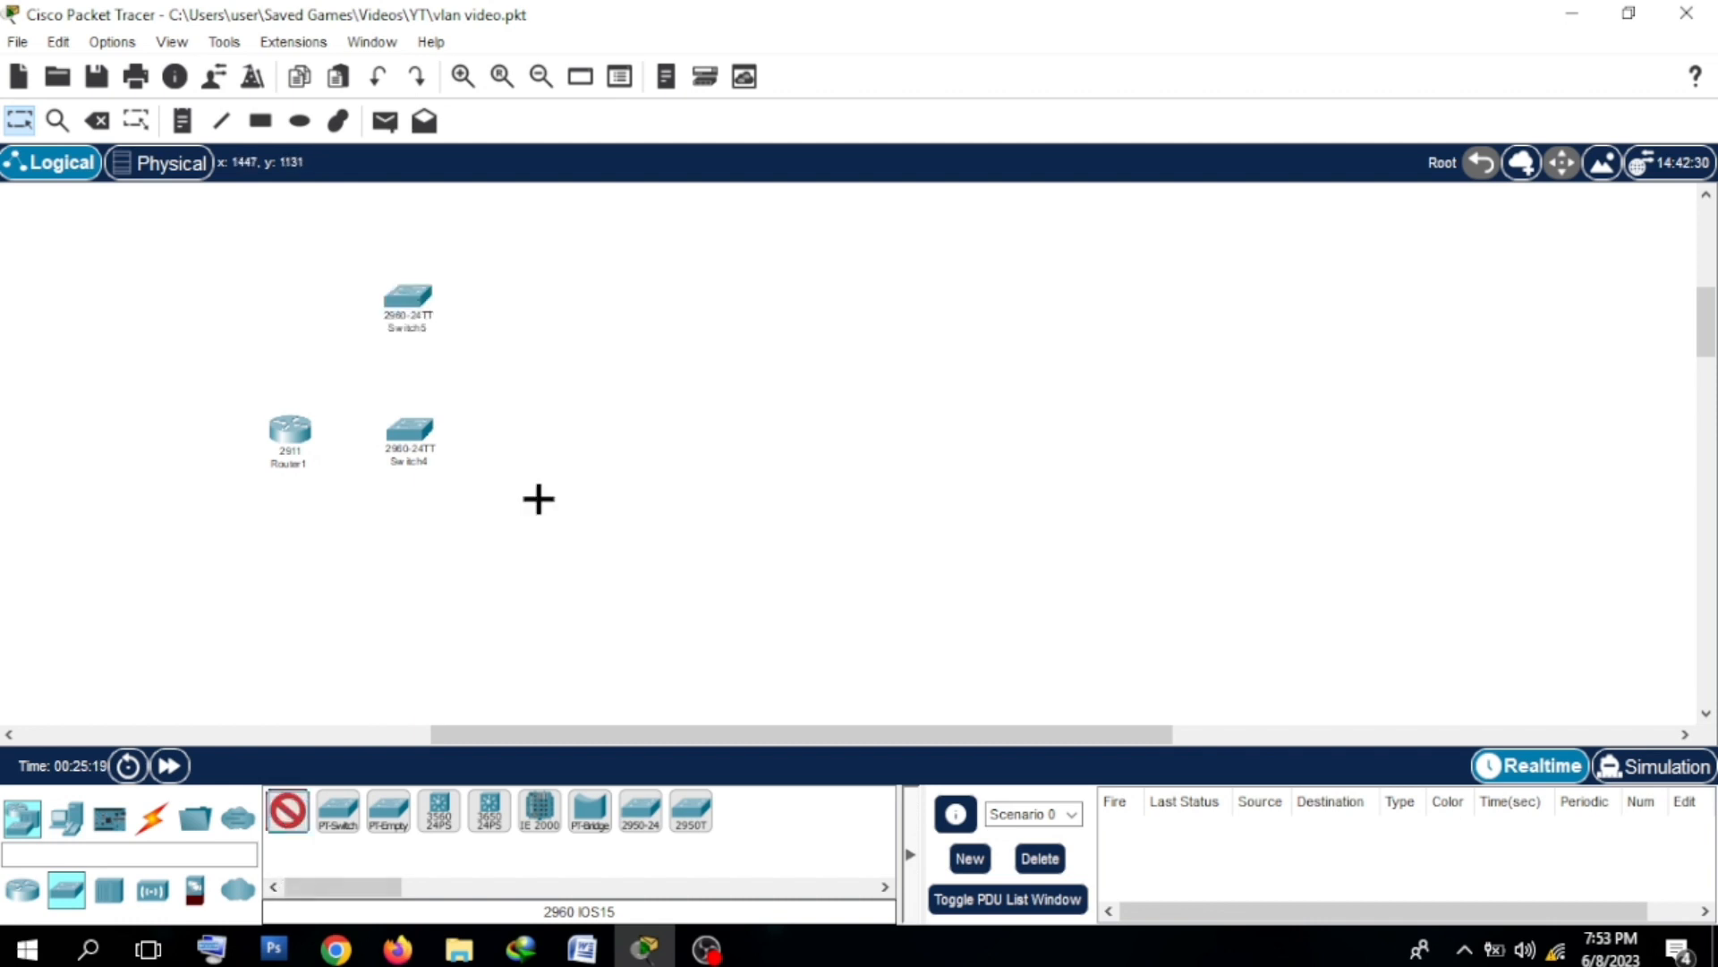
click(624, 423)
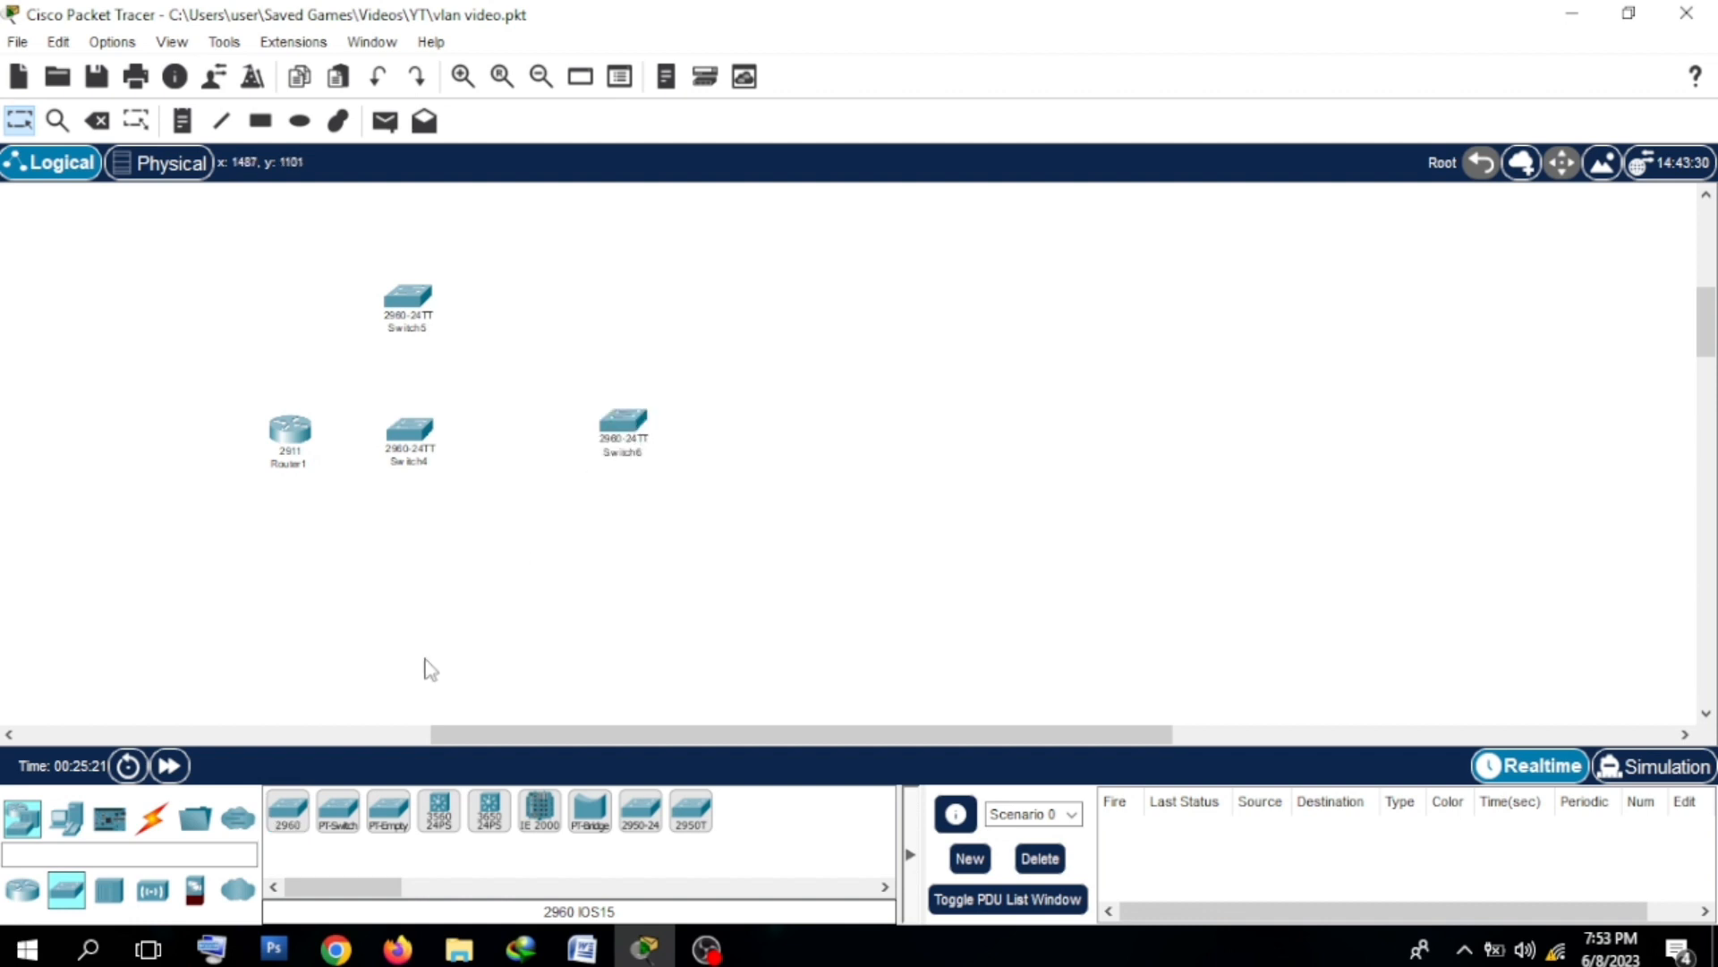
click(288, 812)
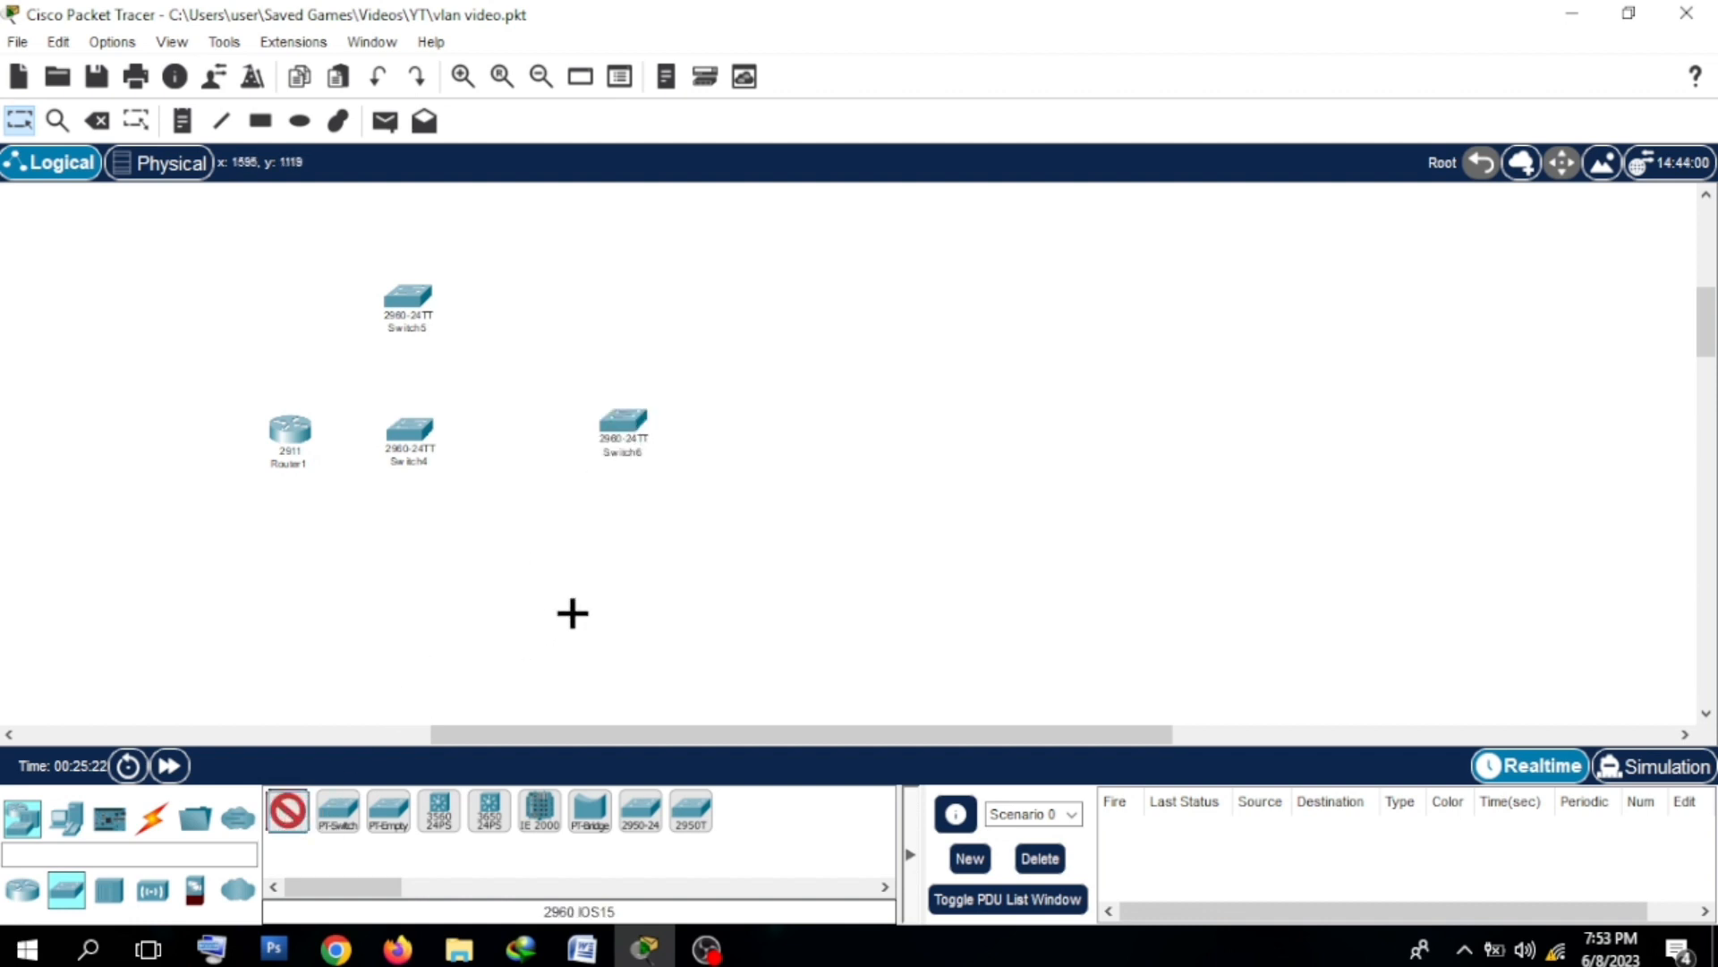
click(627, 578)
click(287, 812)
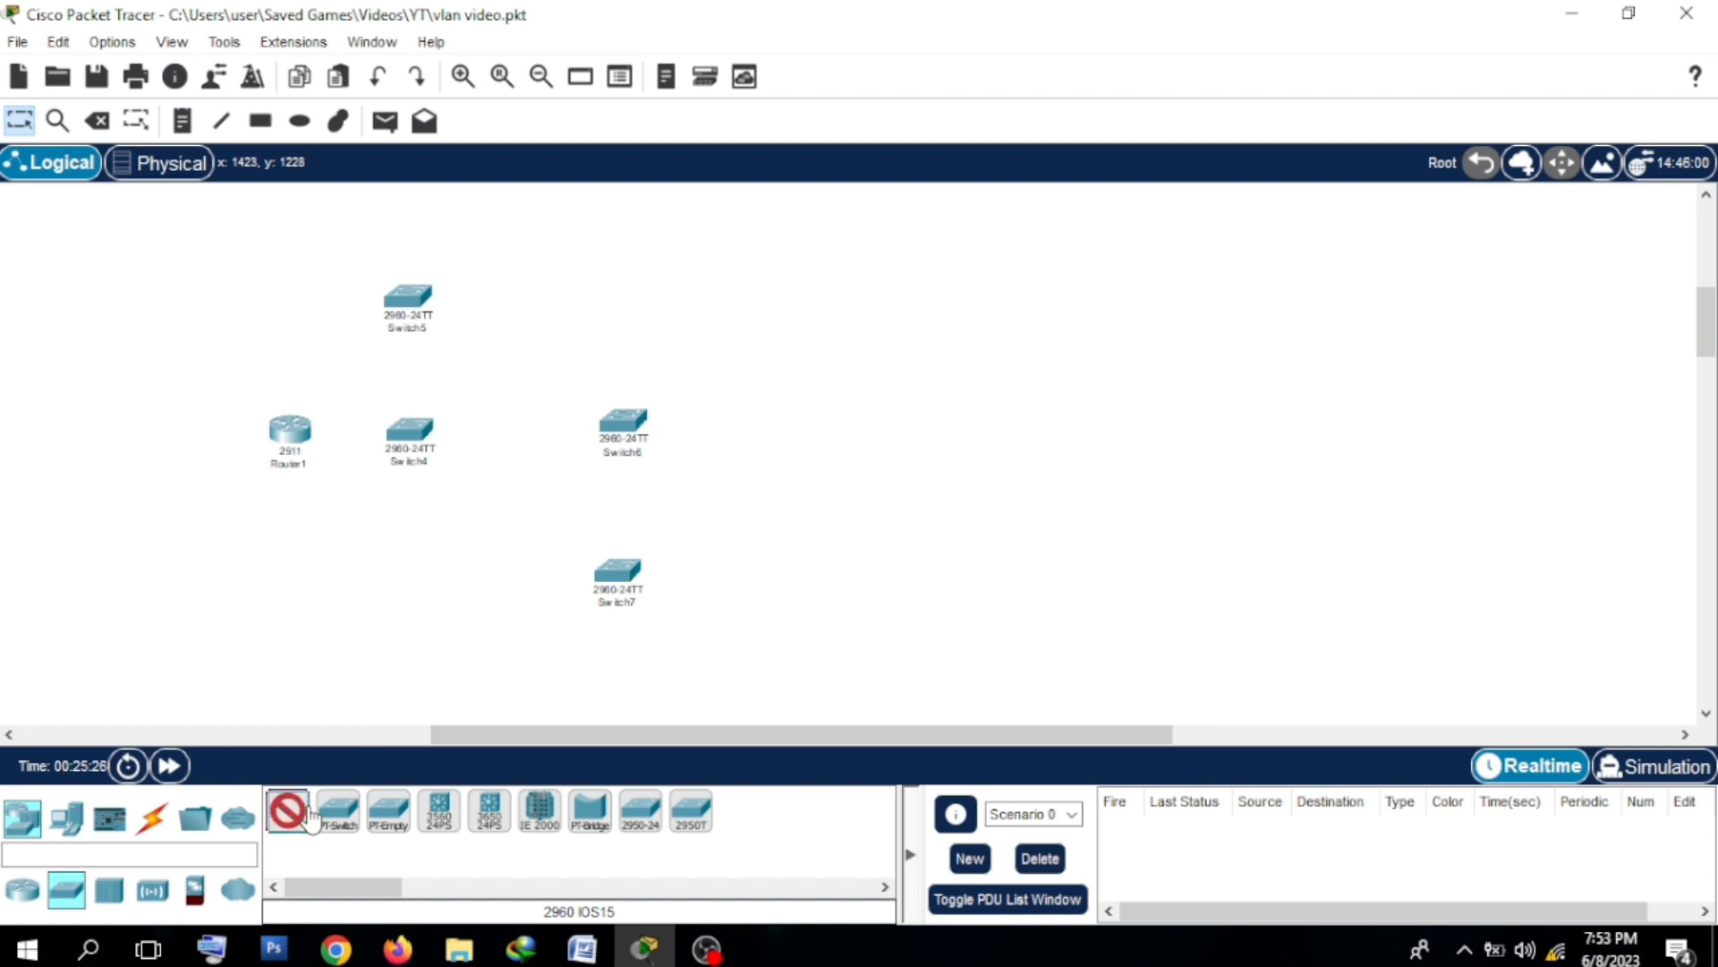
click(619, 674)
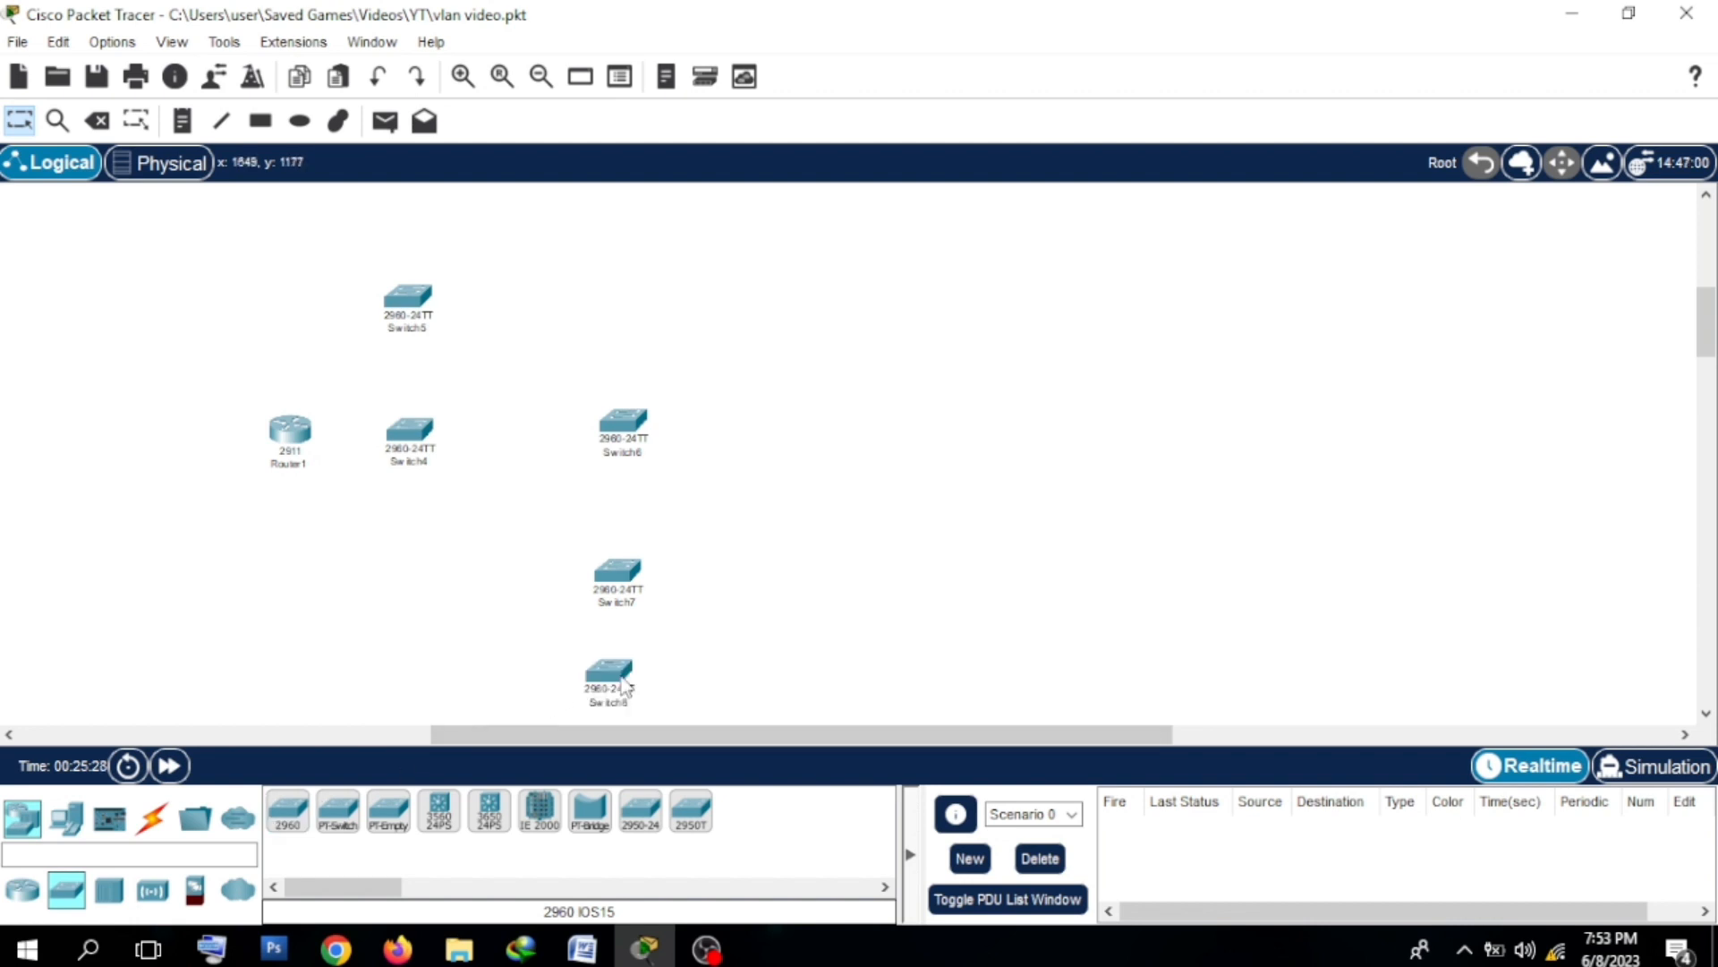
Step: Move the two lower switches in the column so that they are aligned and more evenly spaced
drag(1708, 309, 1710, 322)
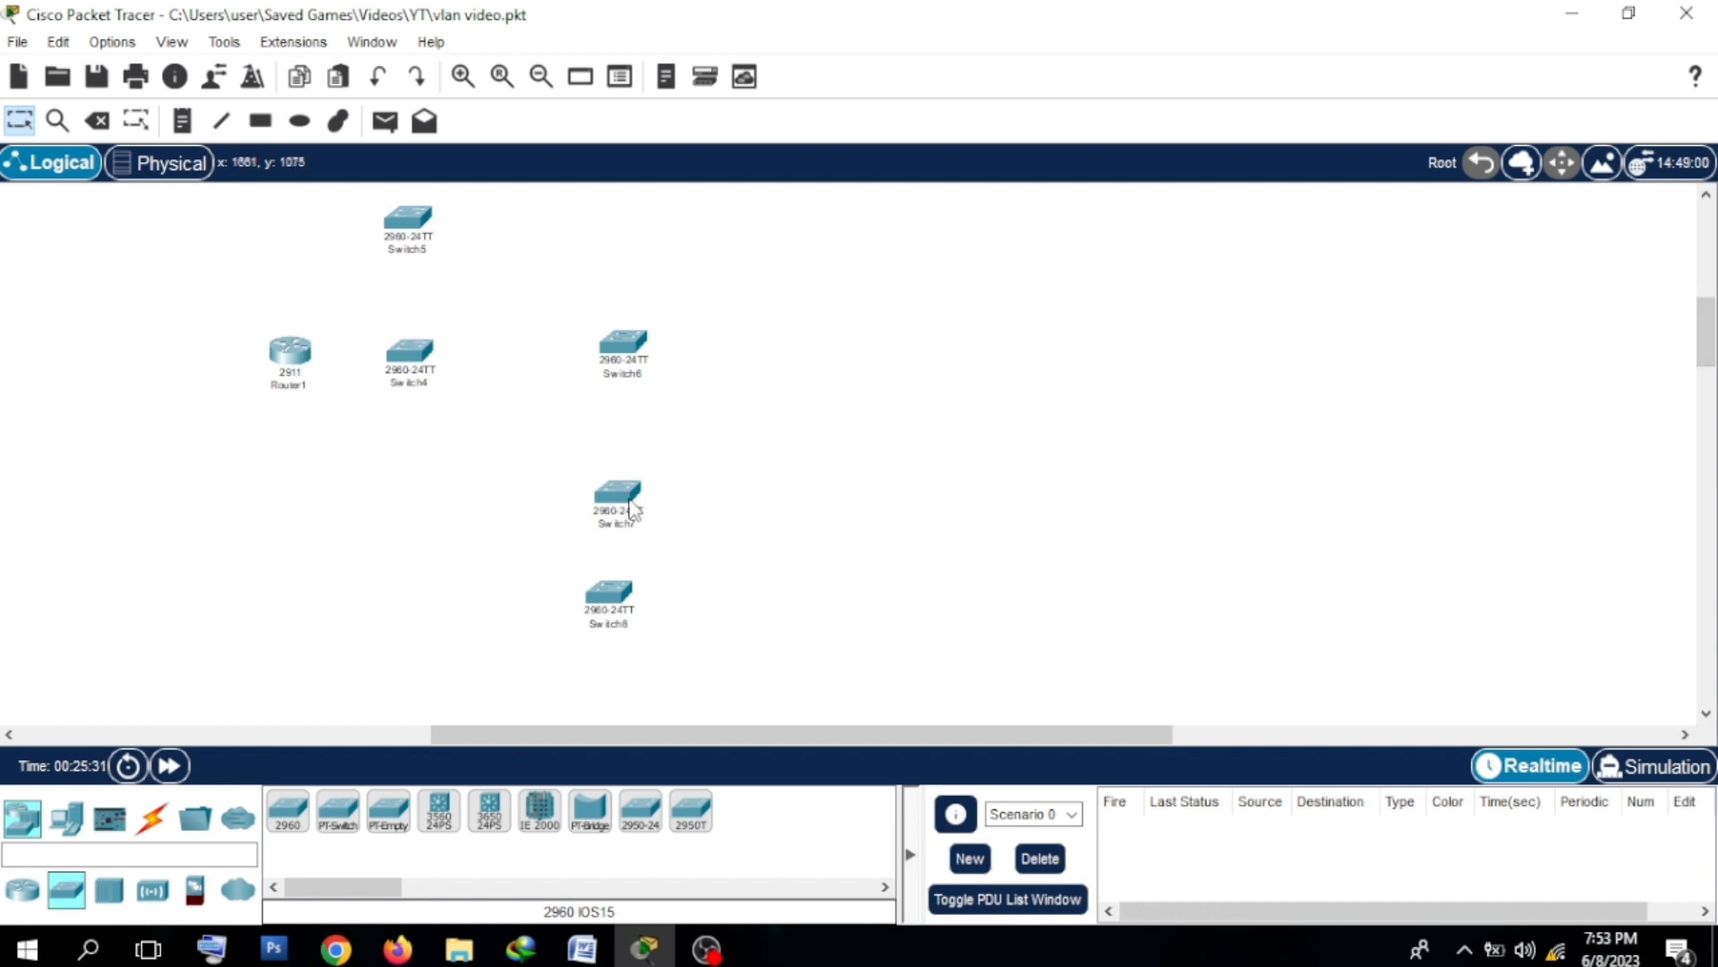
drag(632, 509, 632, 491)
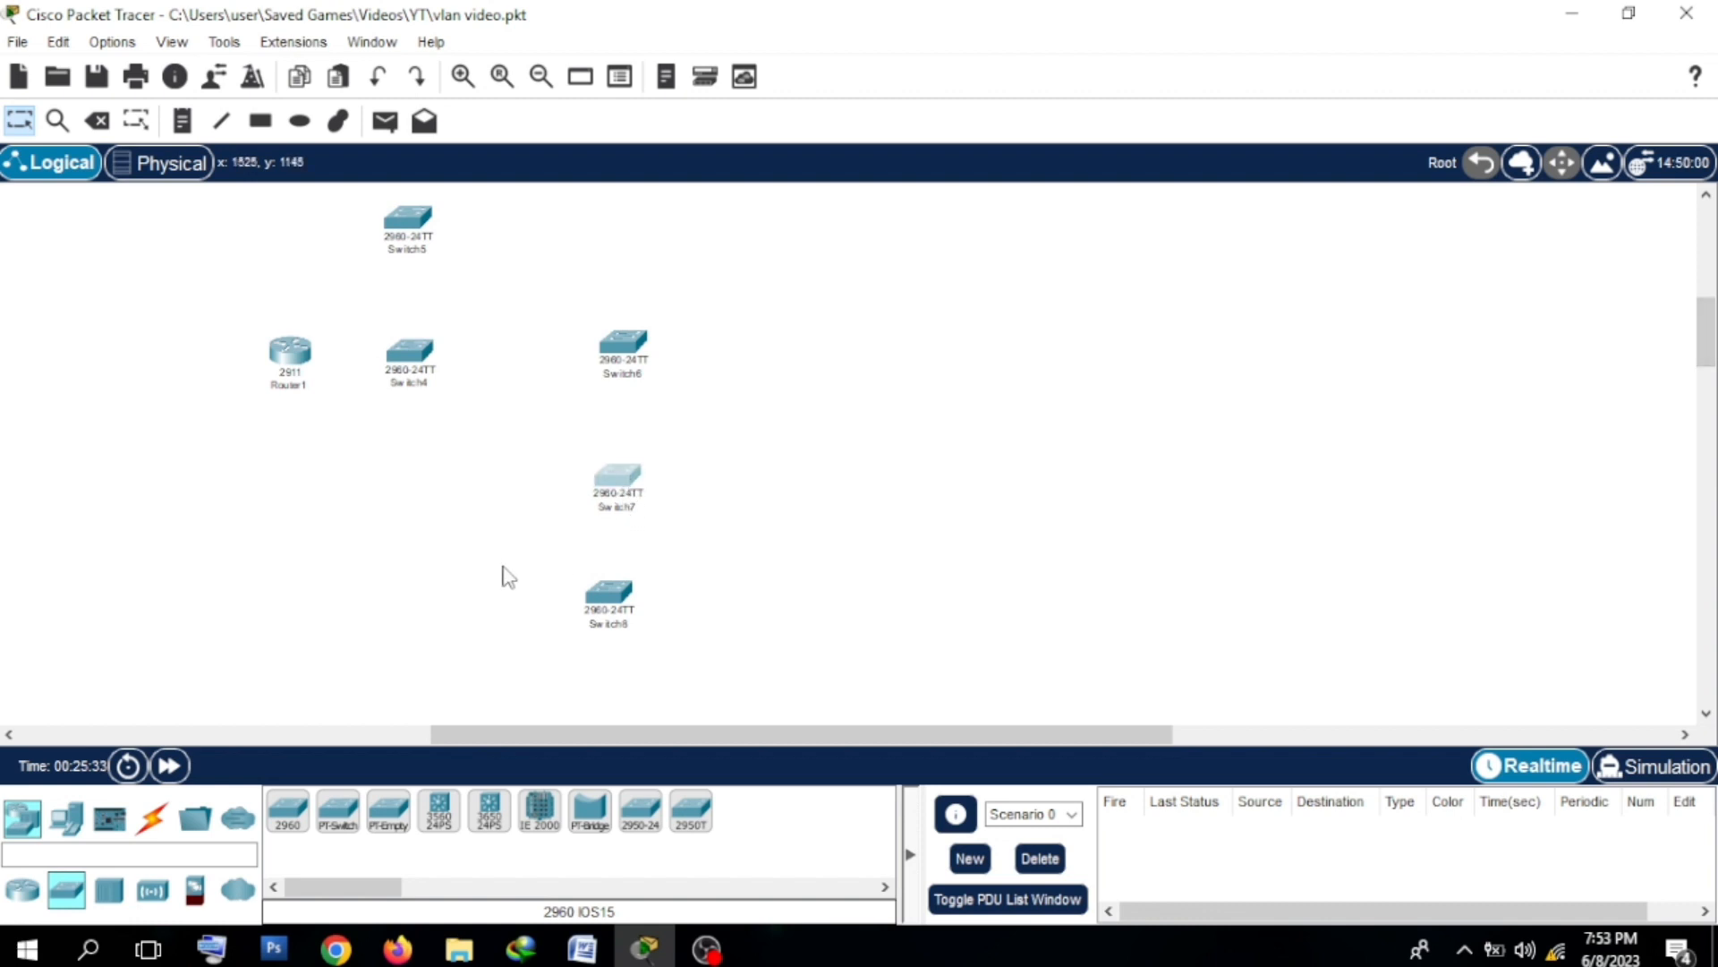
drag(587, 588, 602, 598)
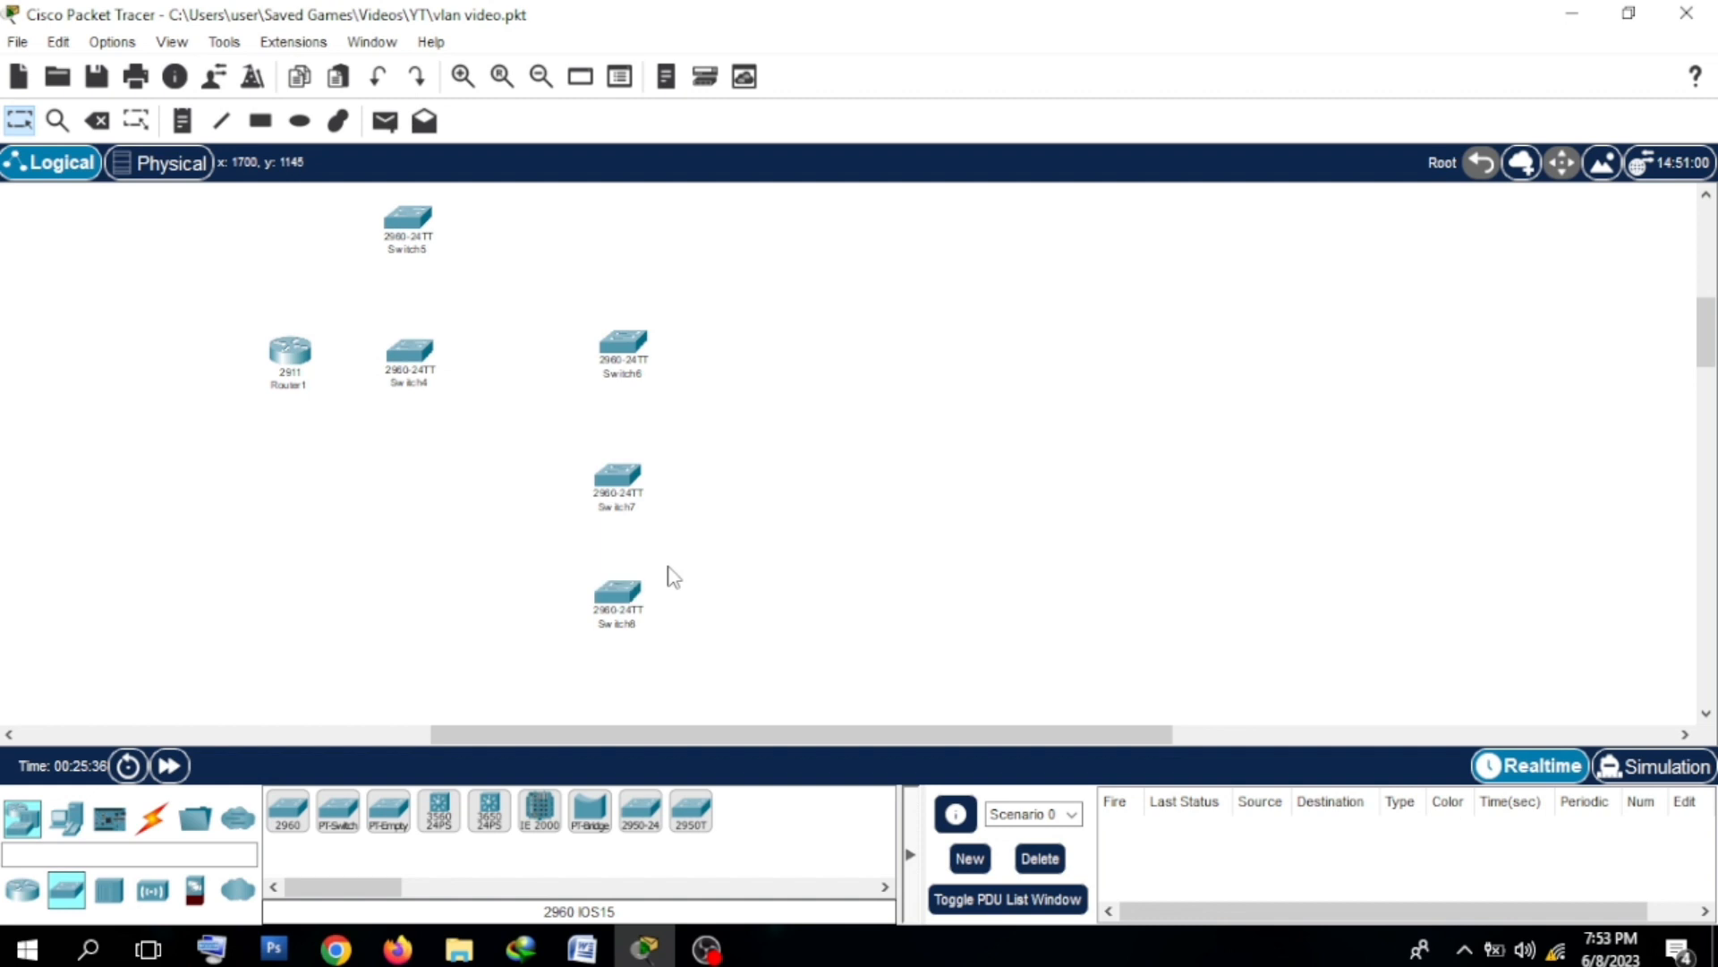
Step: Place three PCs in a row above the uppermost switch, Switch5
click(66, 817)
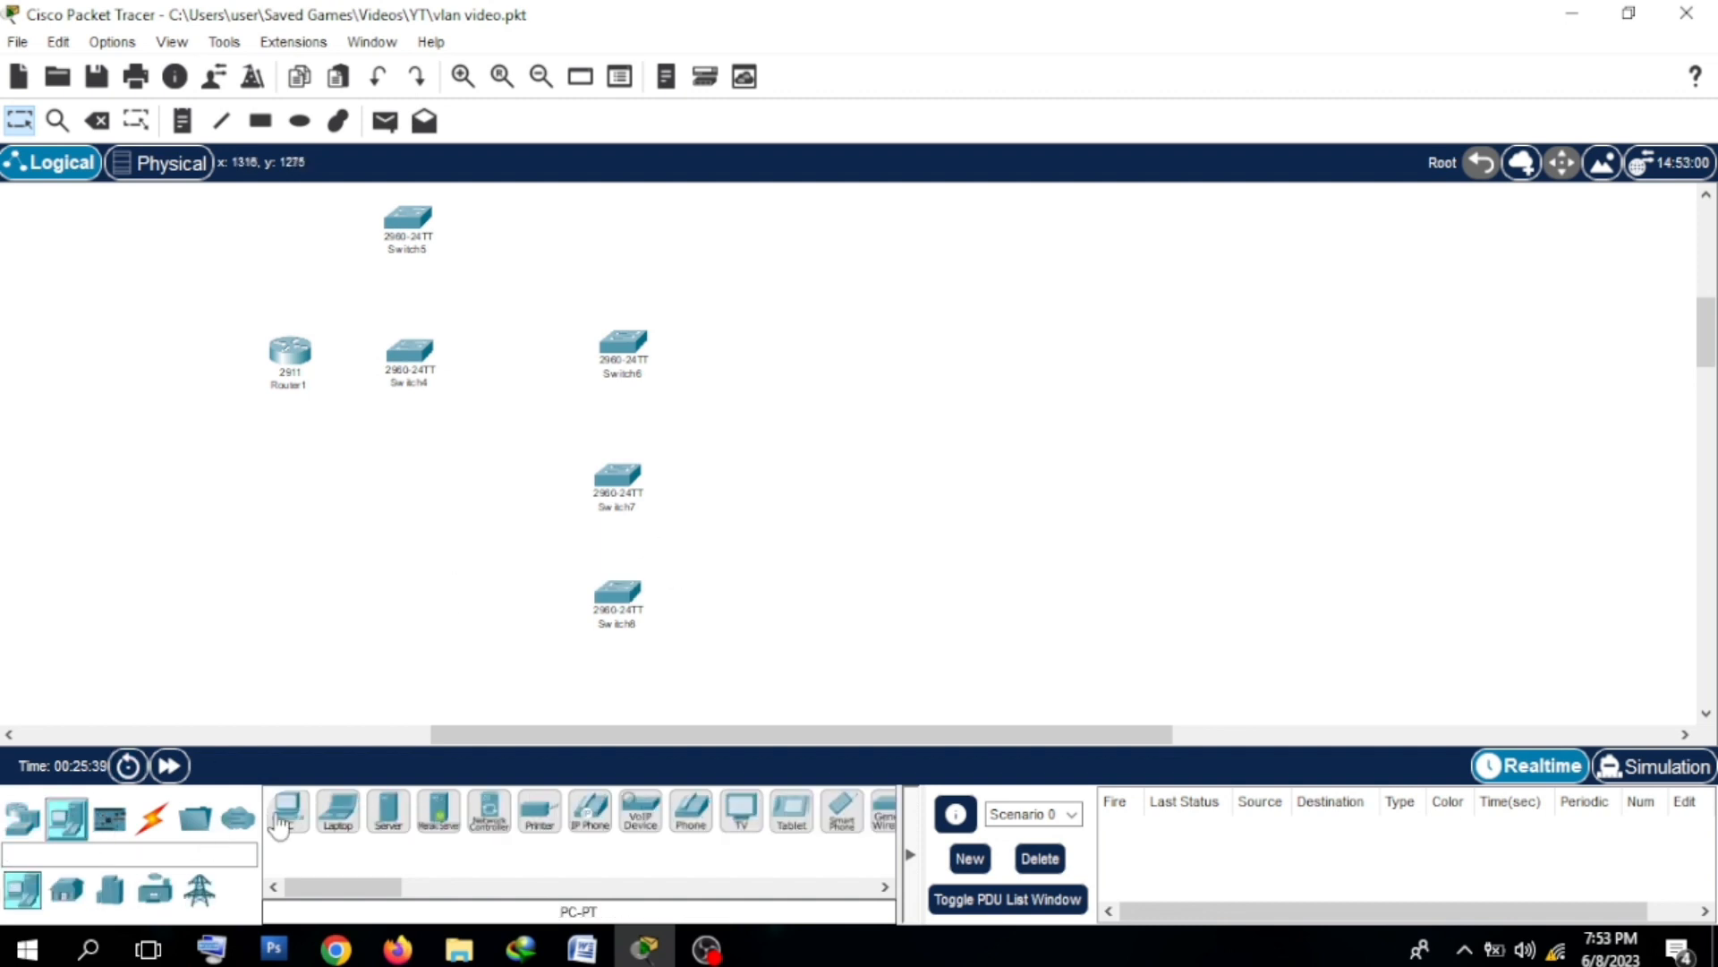
click(281, 816)
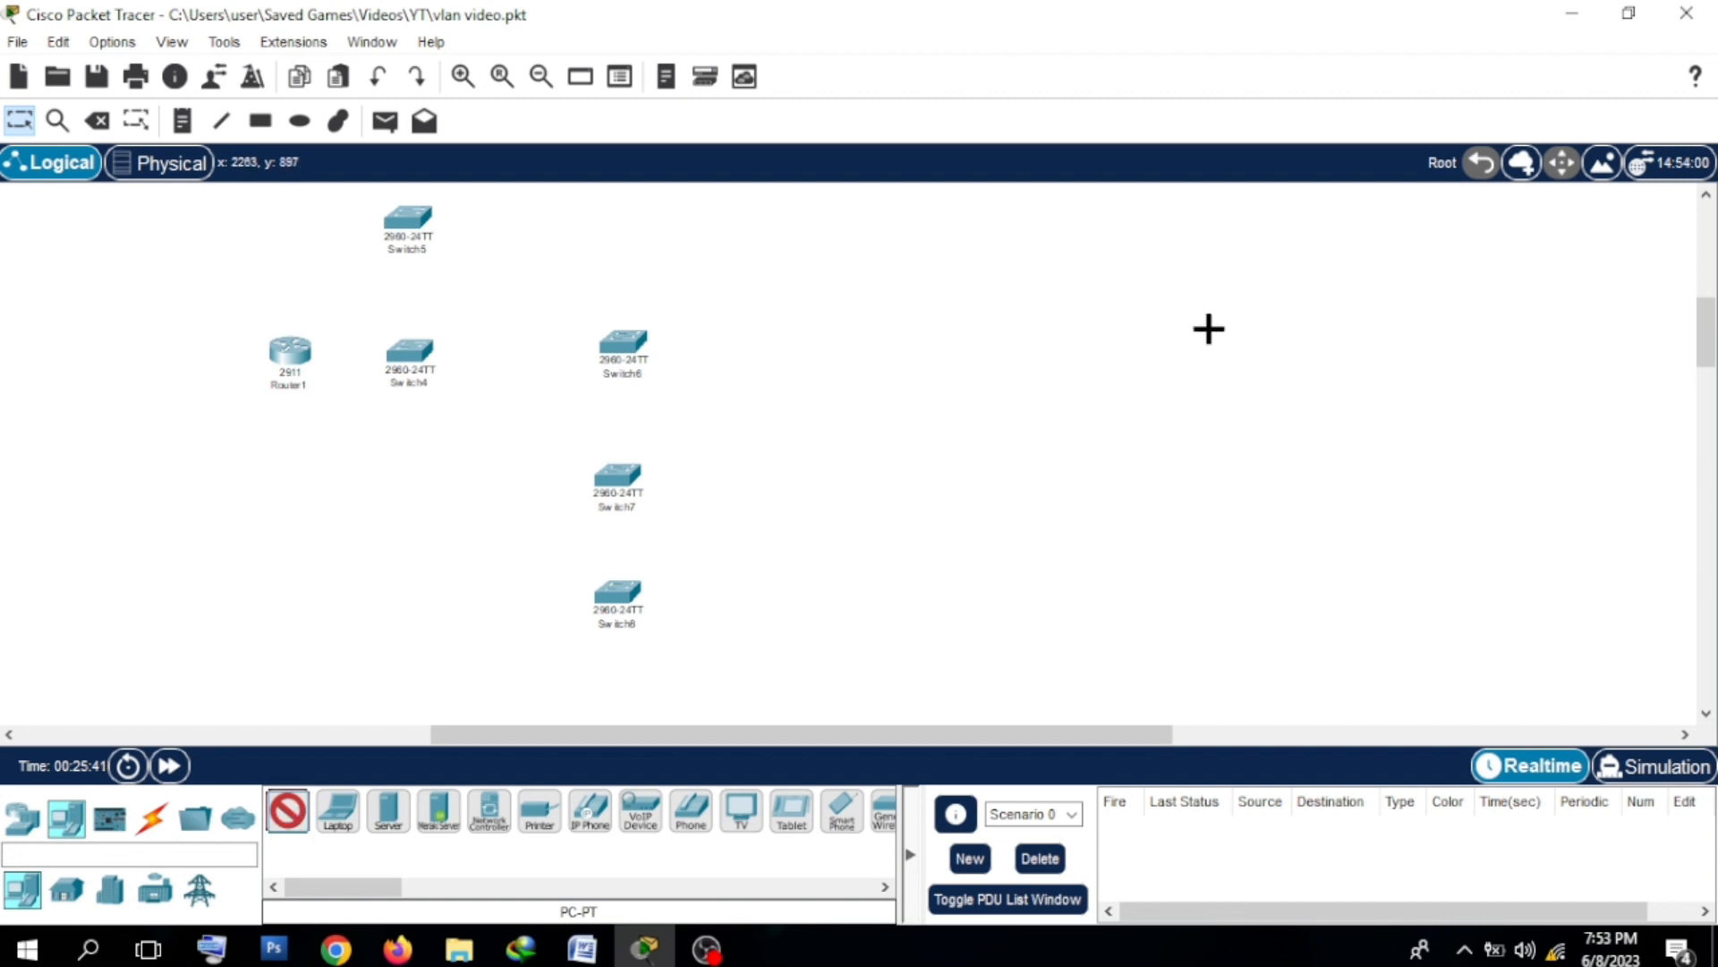
drag(1708, 364, 1708, 345)
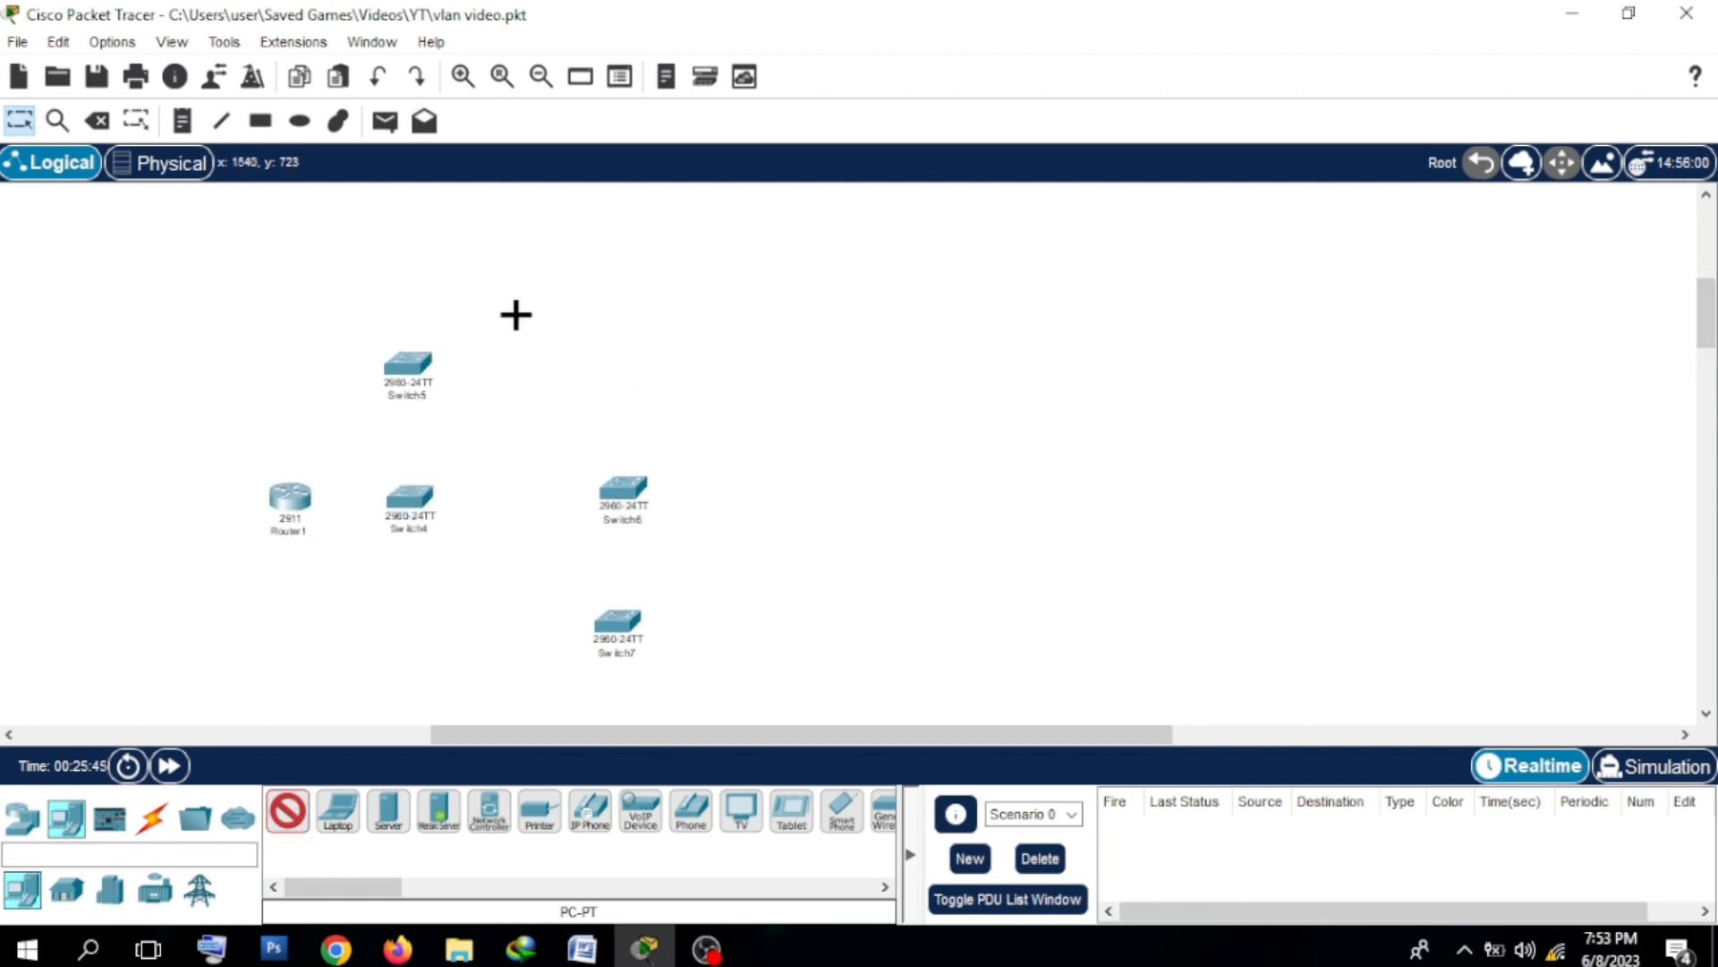
click(367, 236)
click(432, 234)
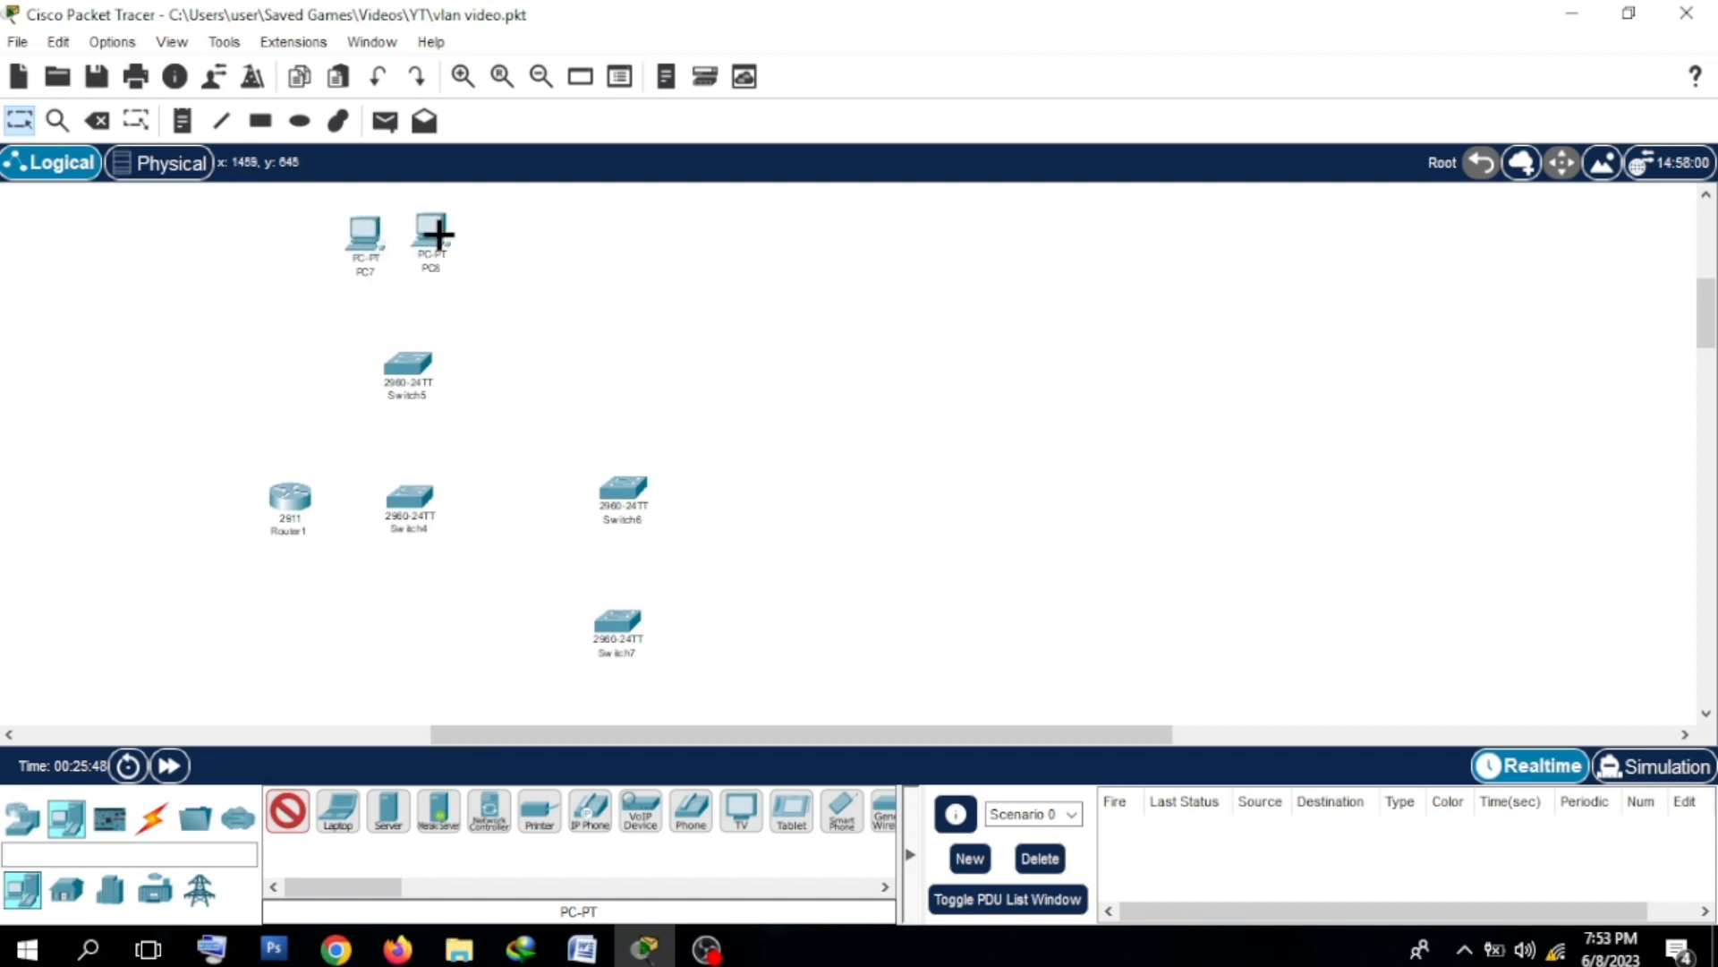
click(476, 236)
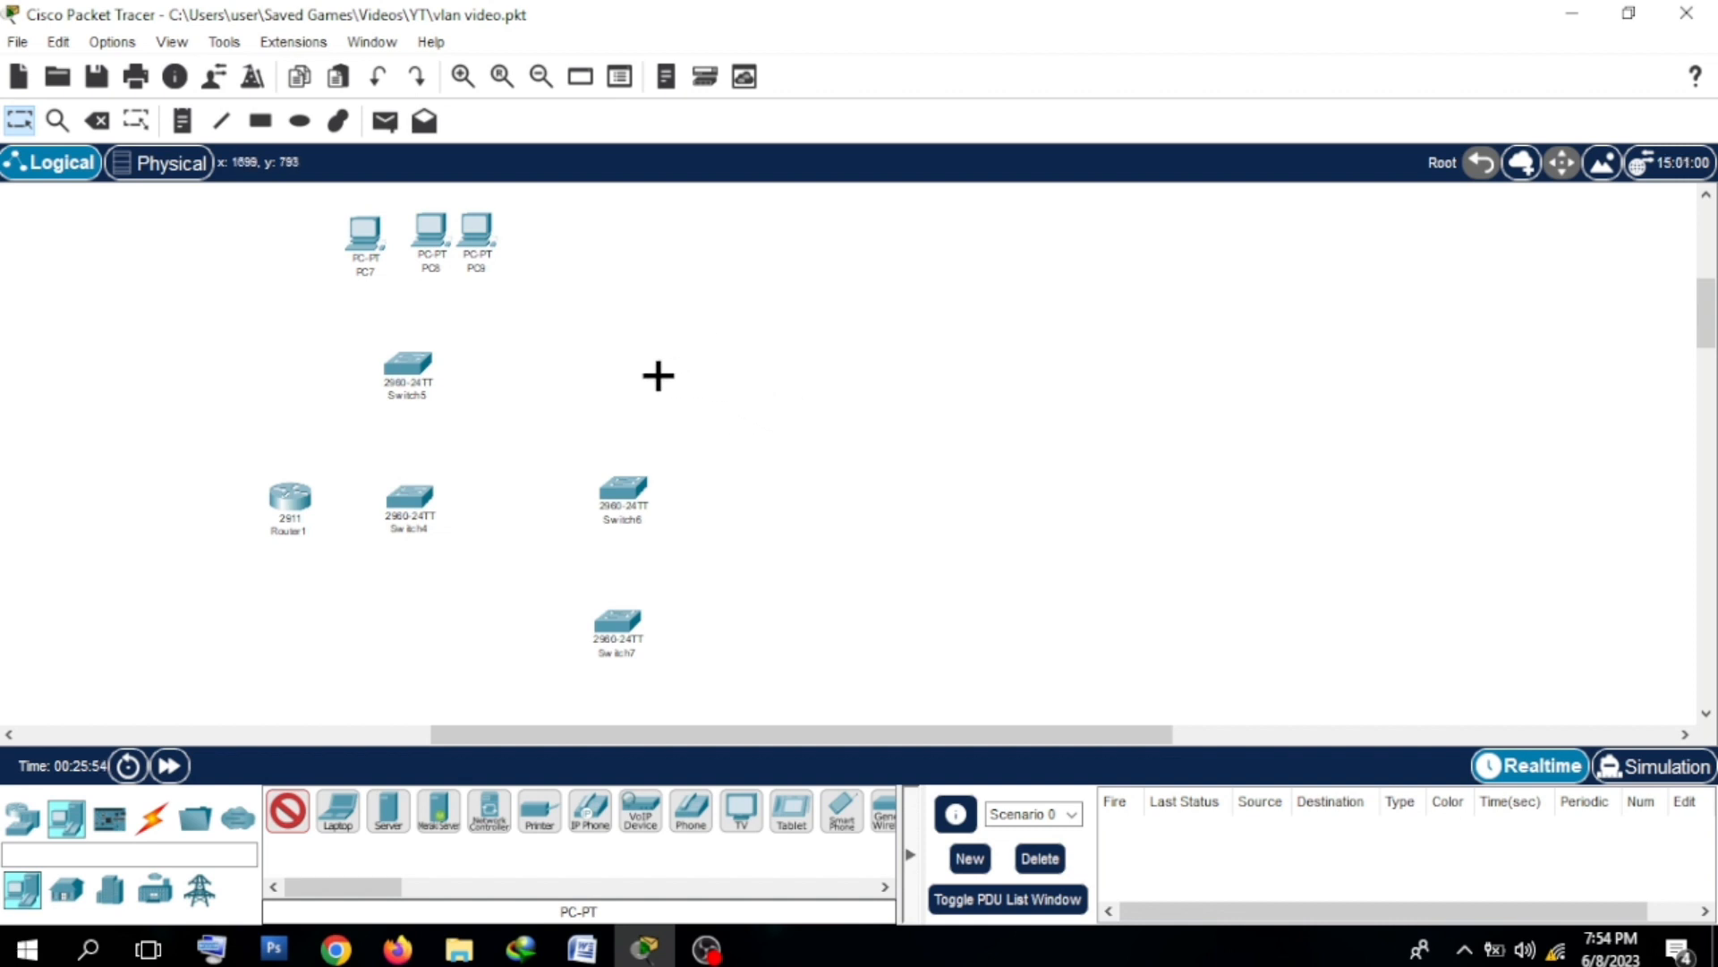
Step: Place six more PCs, two beside Switch6, two beside Switch7 and two near the lowest switch in the column
click(707, 386)
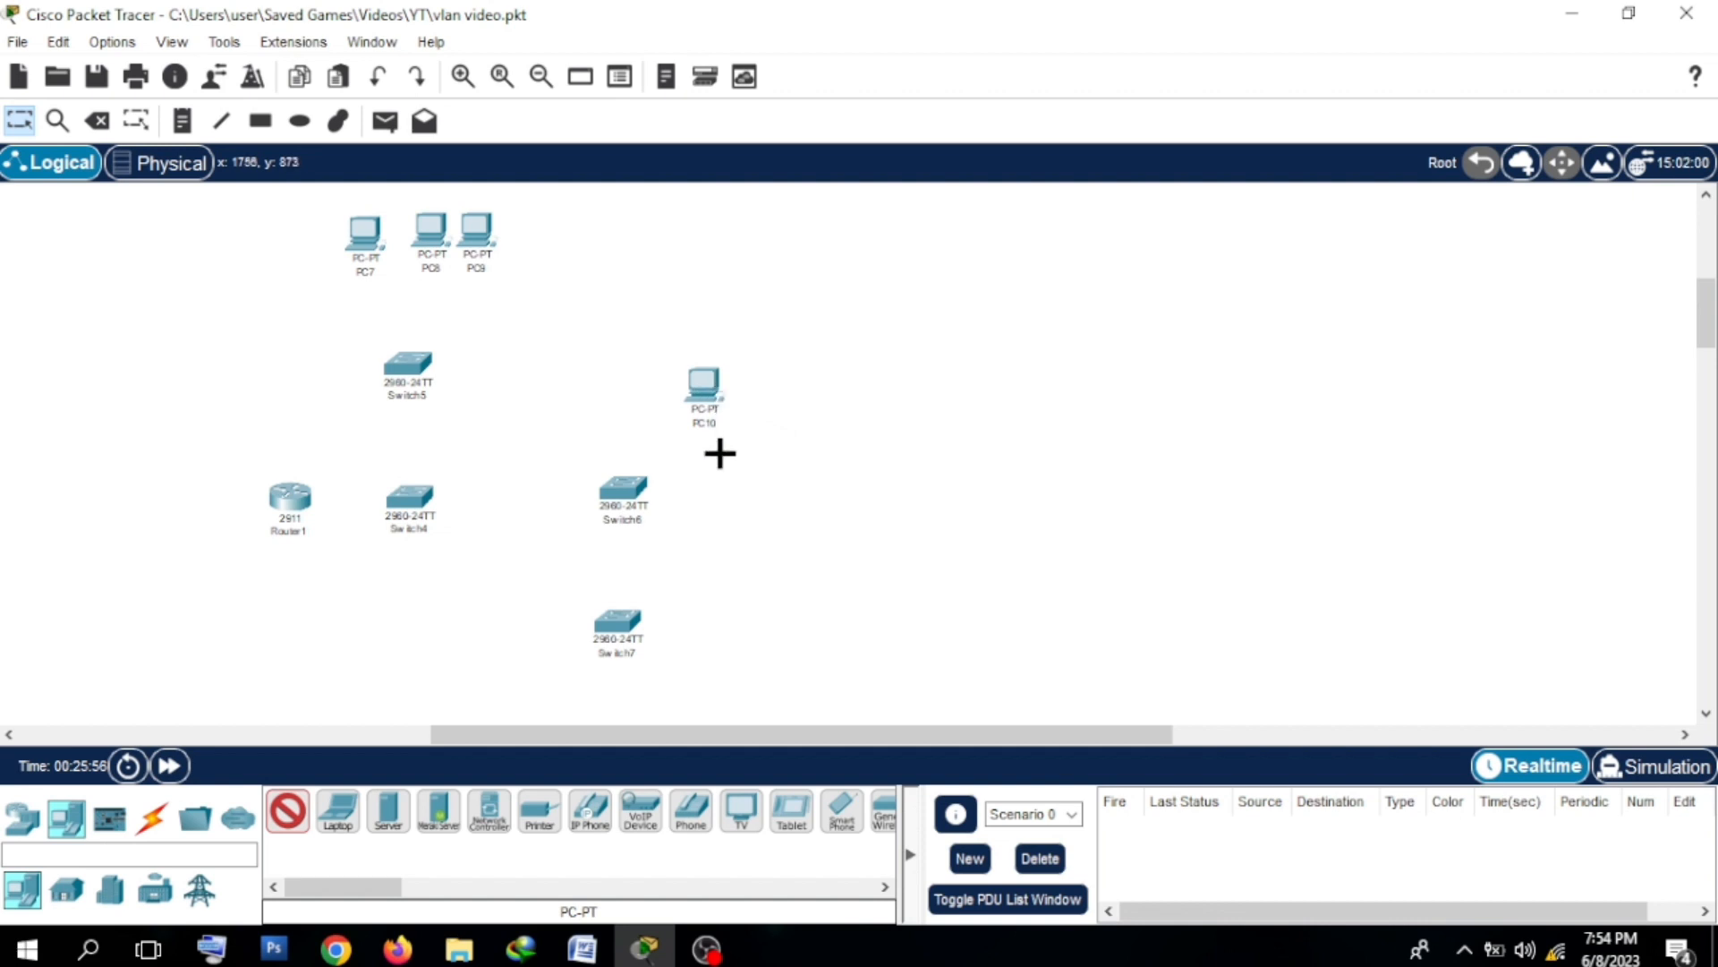
click(754, 450)
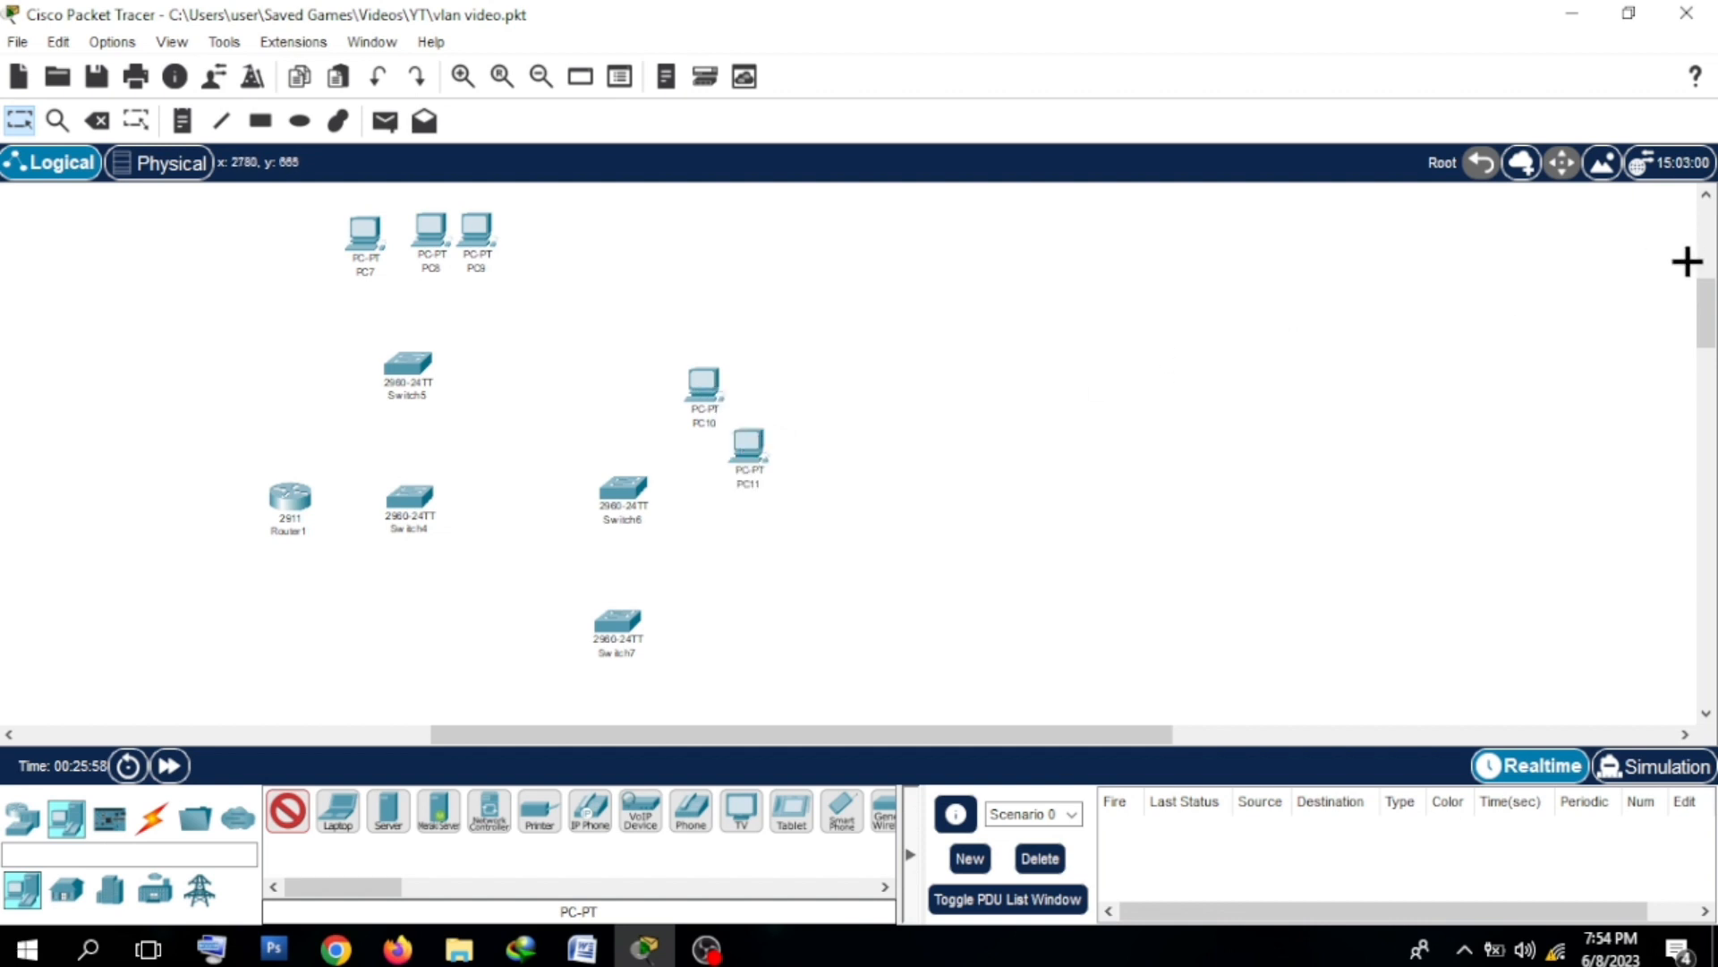
scroll(1706, 313, down, 3)
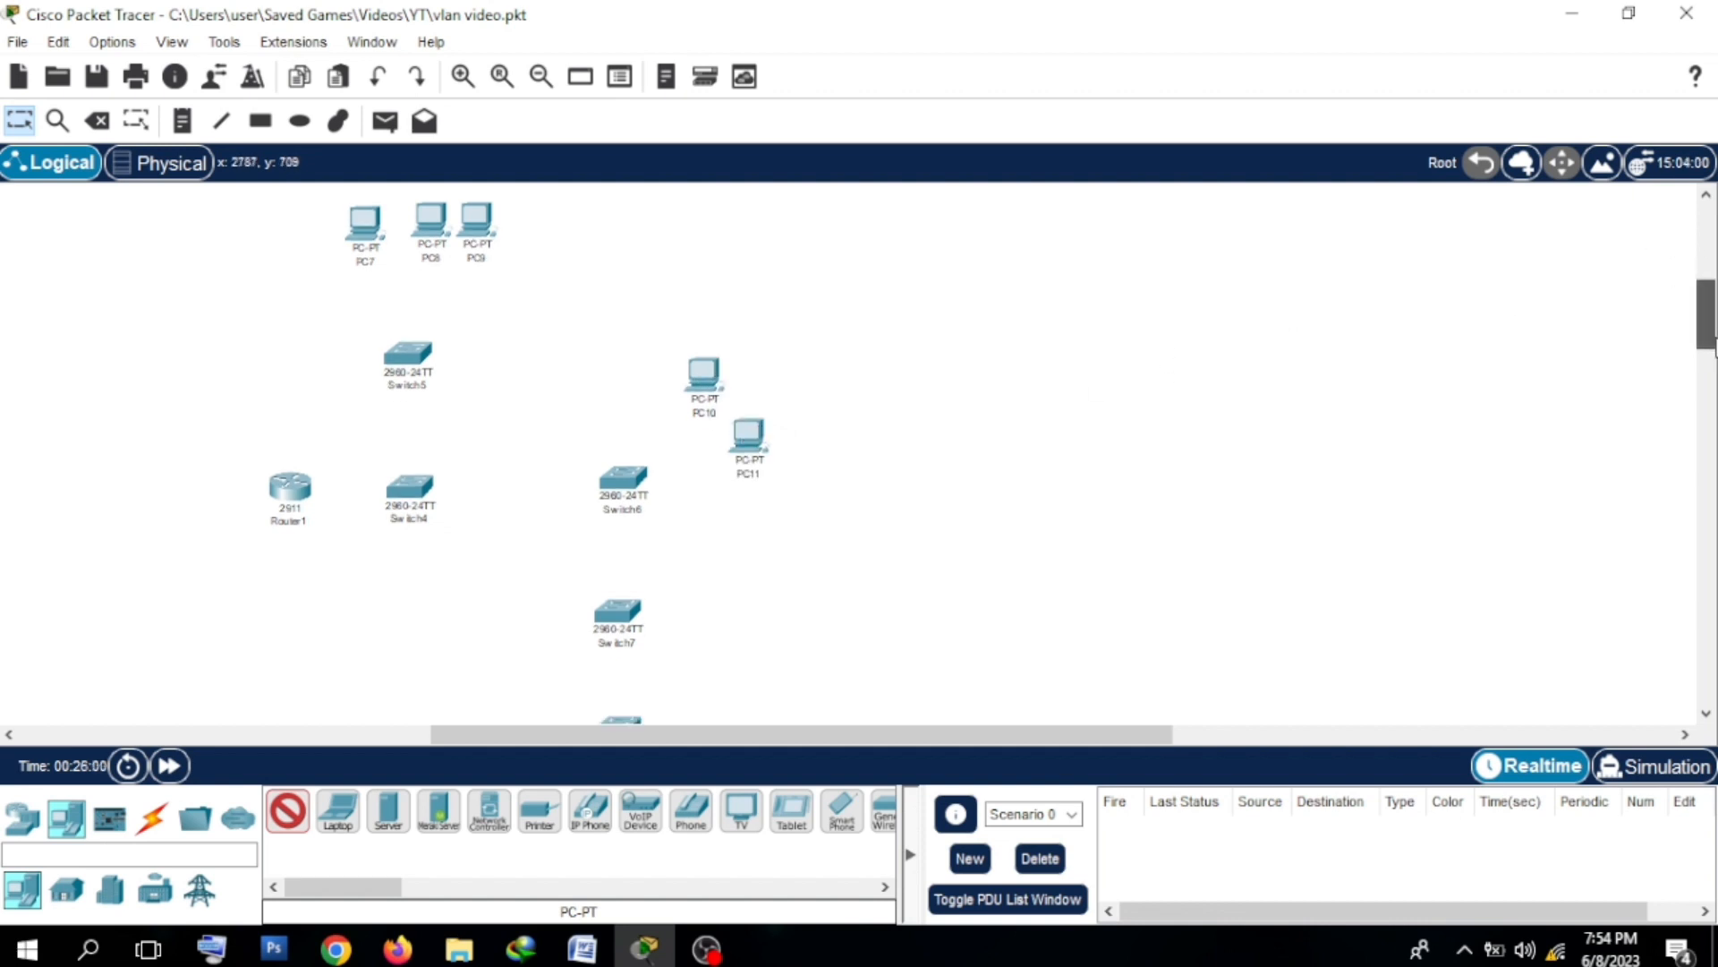
click(807, 355)
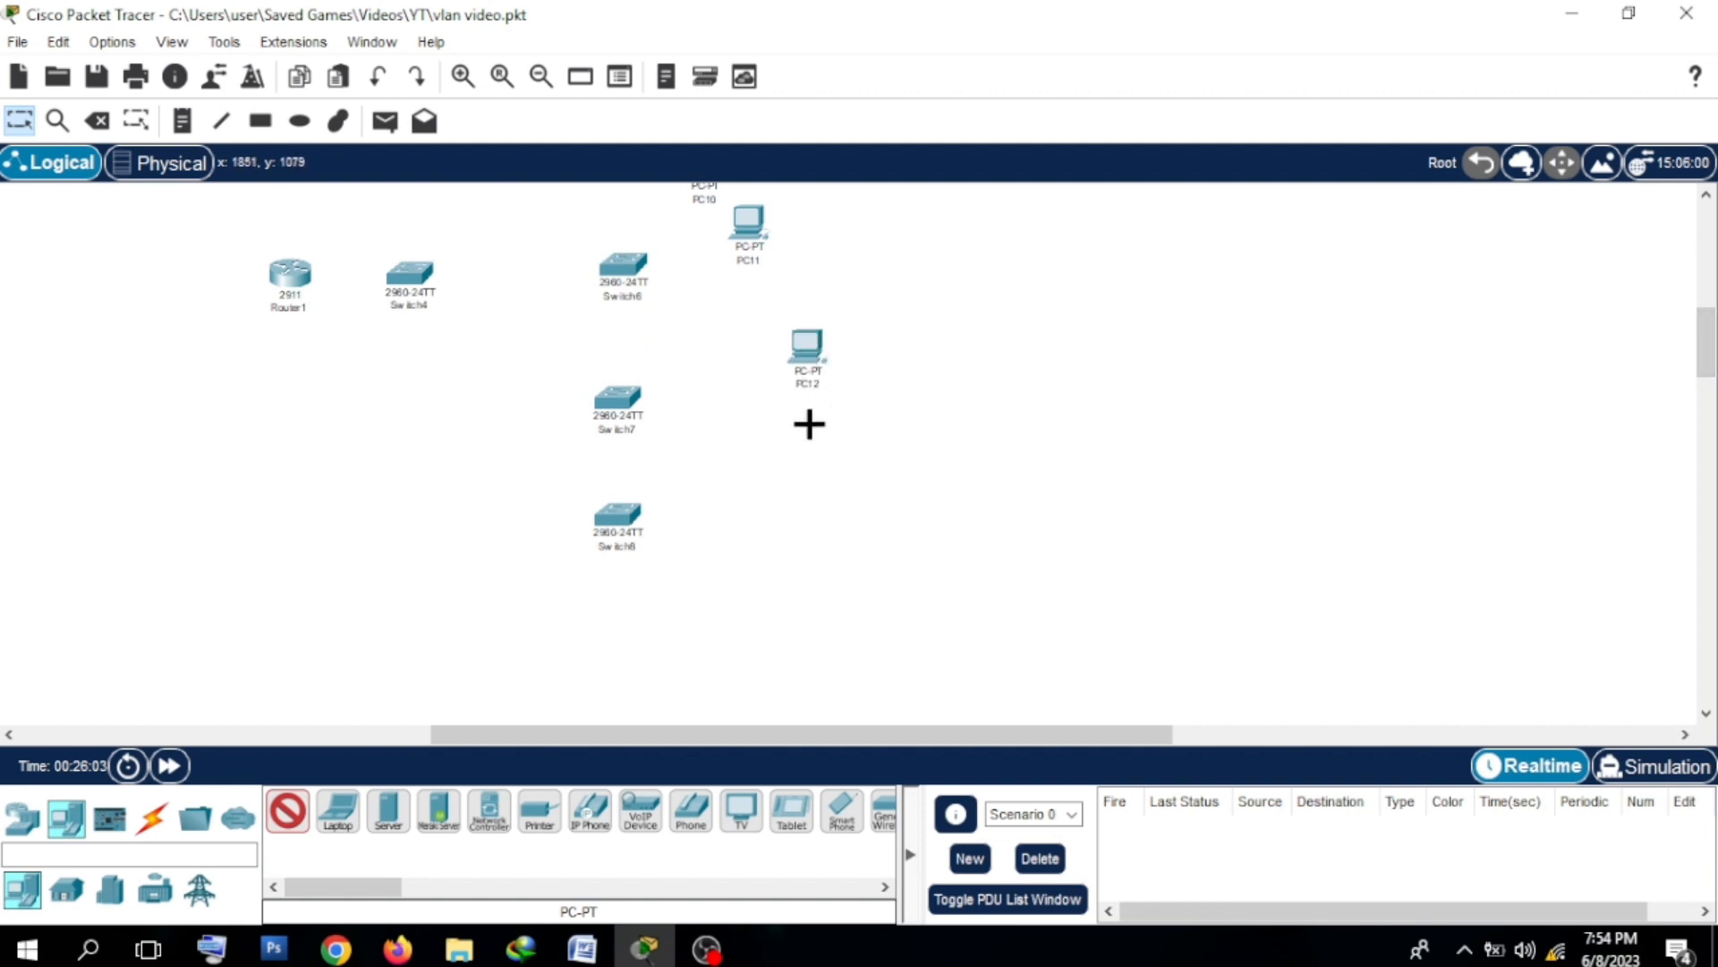
click(807, 431)
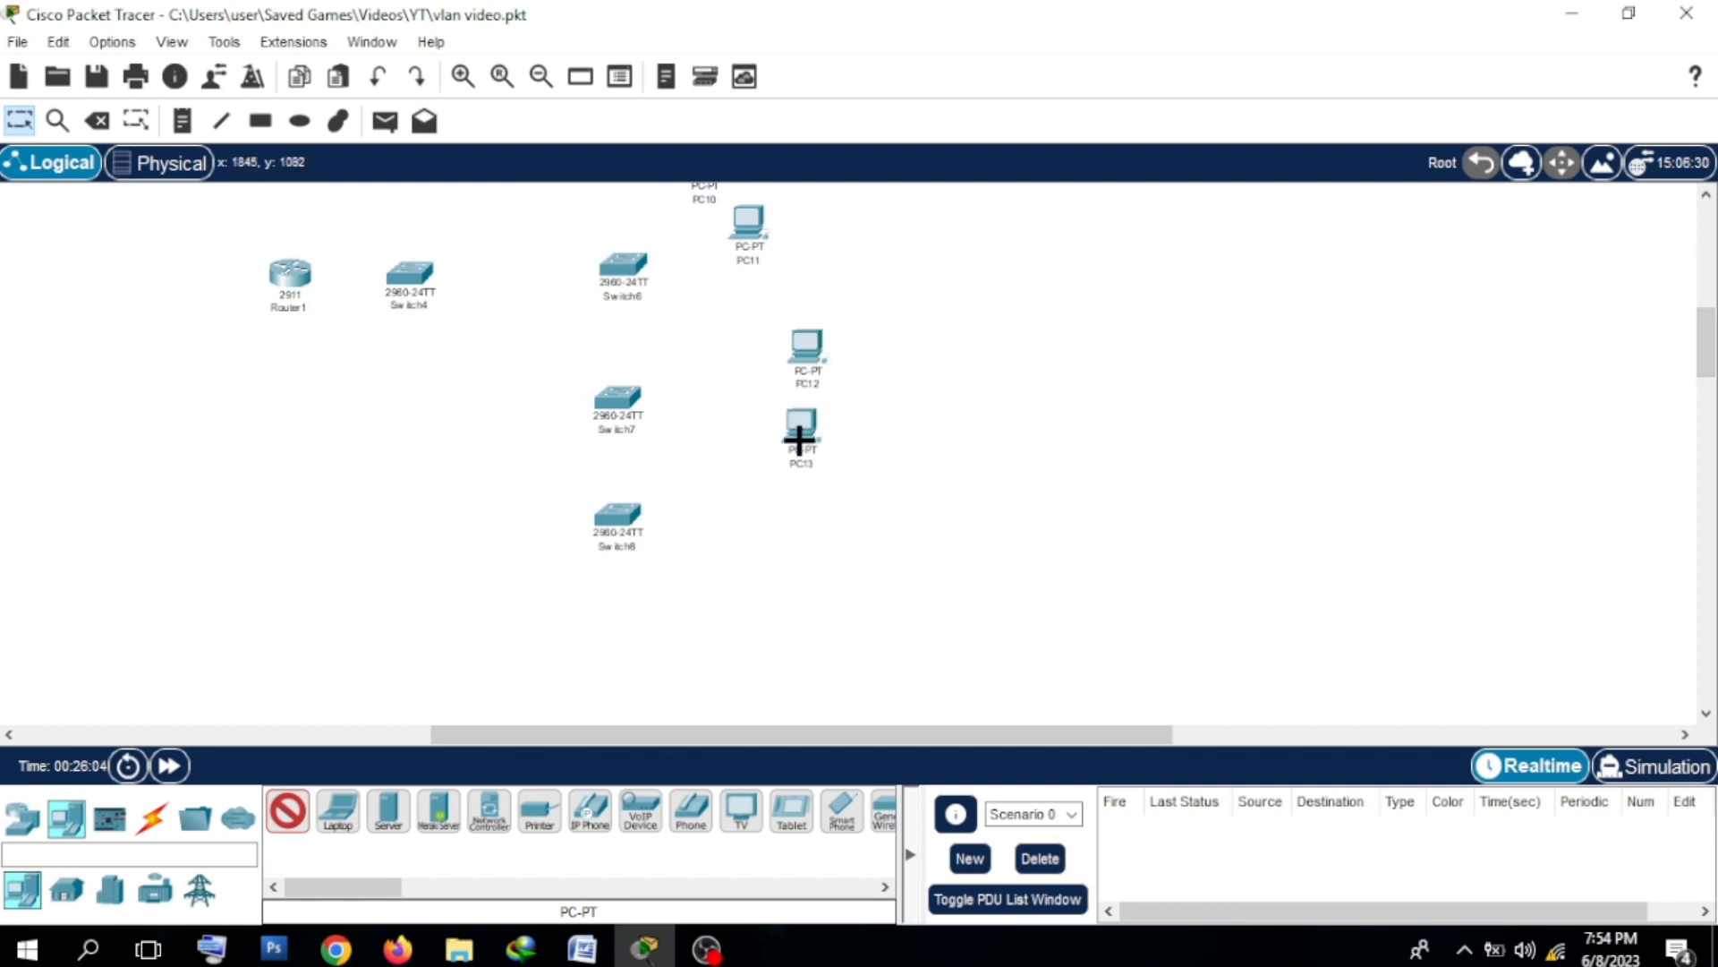
click(624, 633)
click(700, 580)
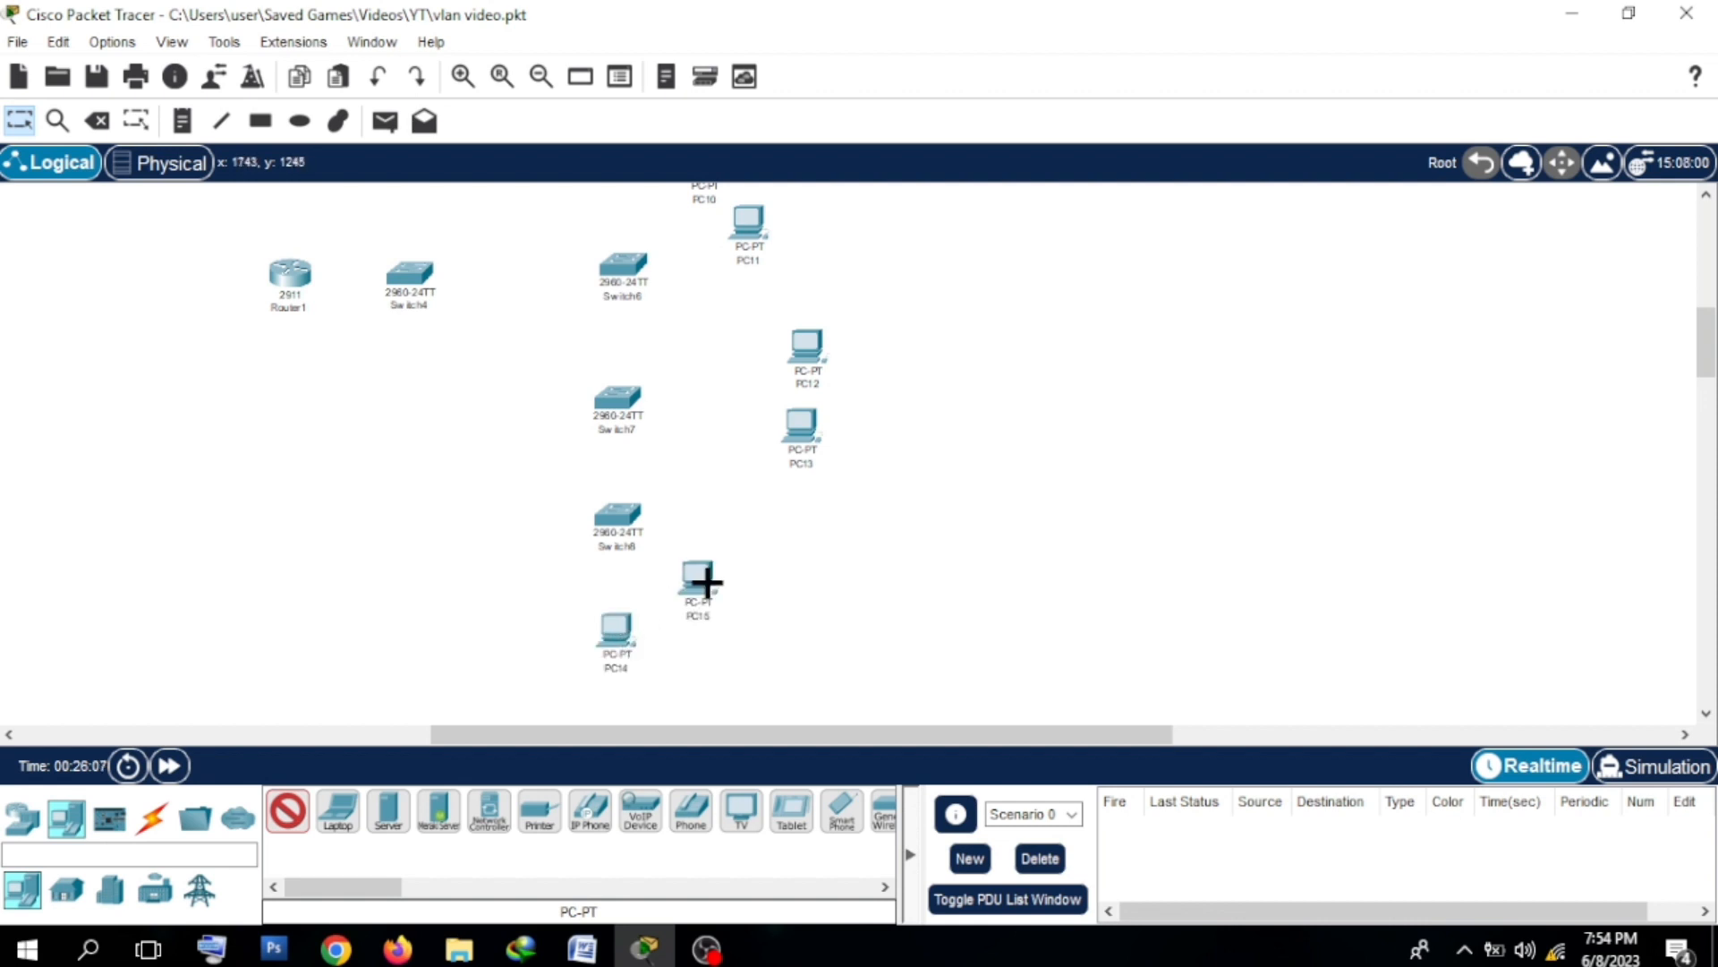
Step: Connect PC14 and PC15 to the lowest switch in the column using the automatically chosen connection type
click(167, 830)
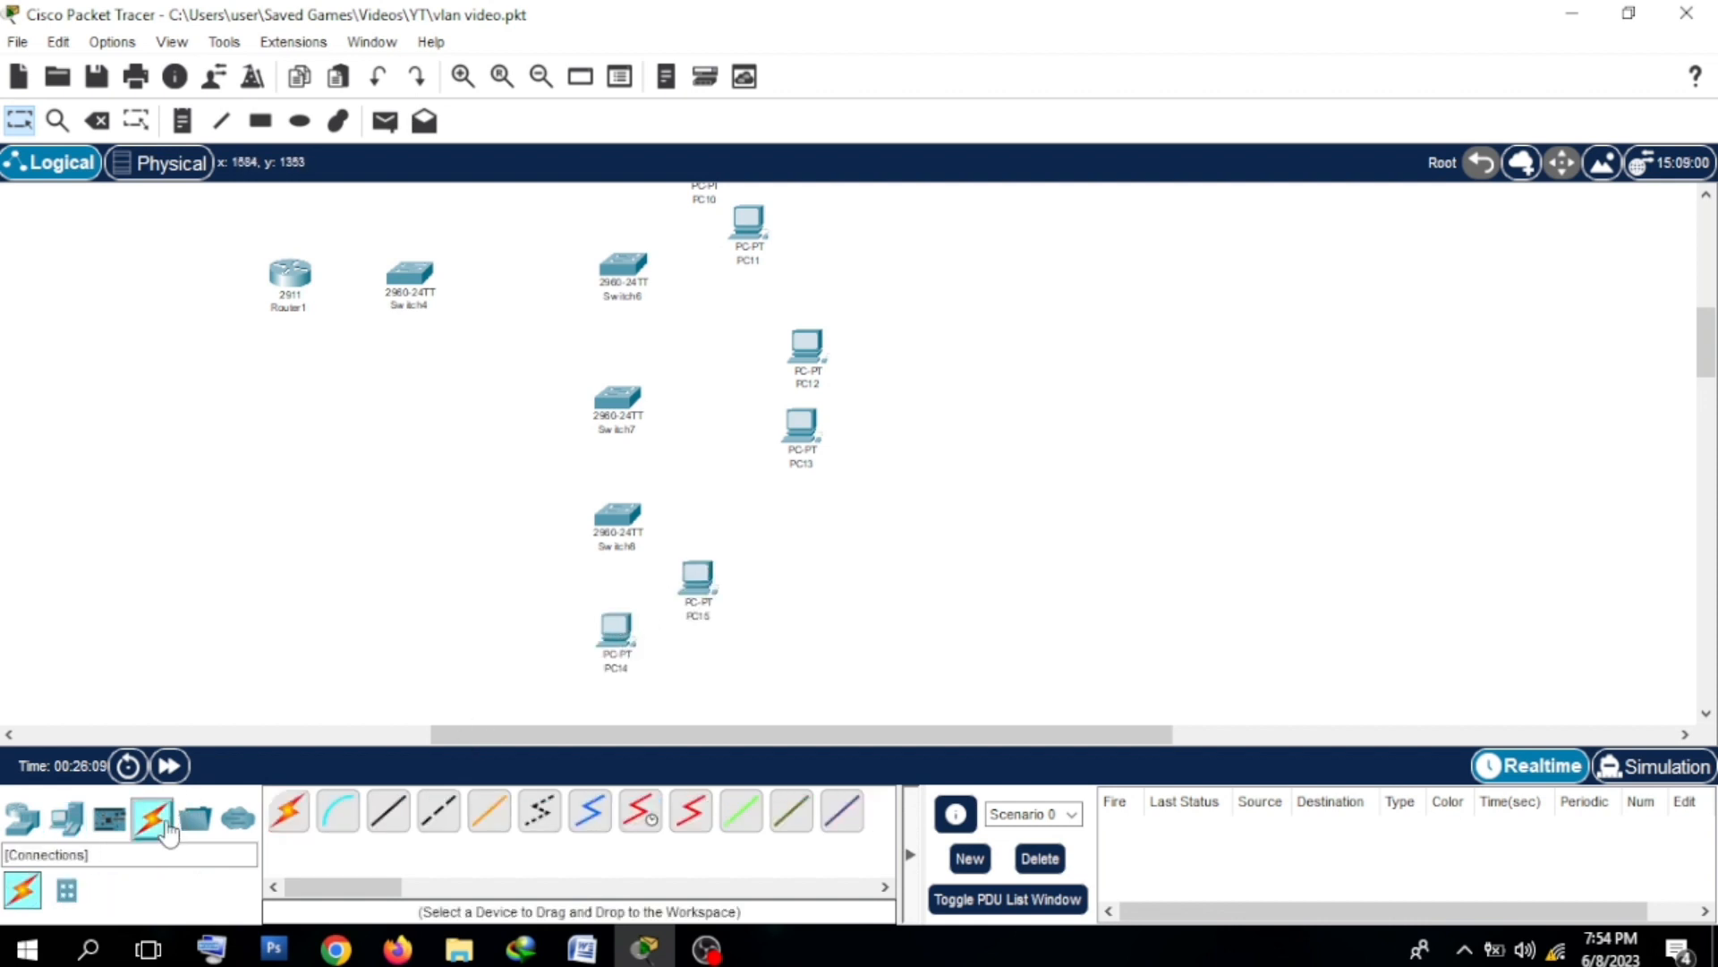
click(290, 813)
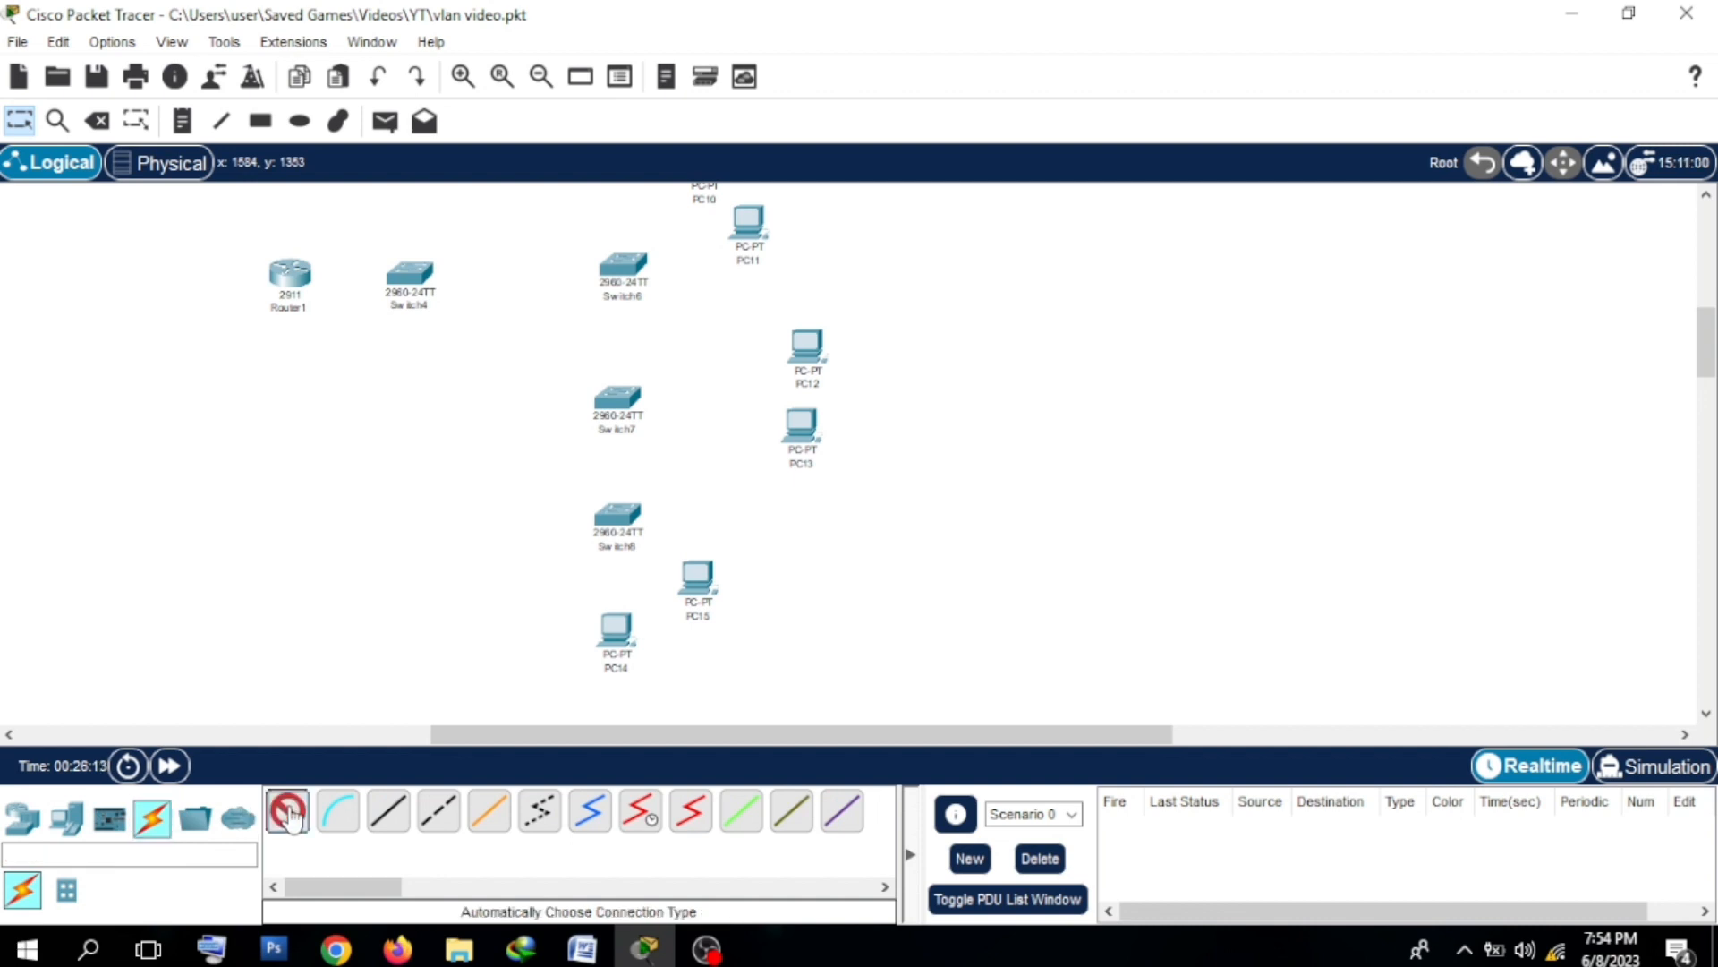
click(615, 627)
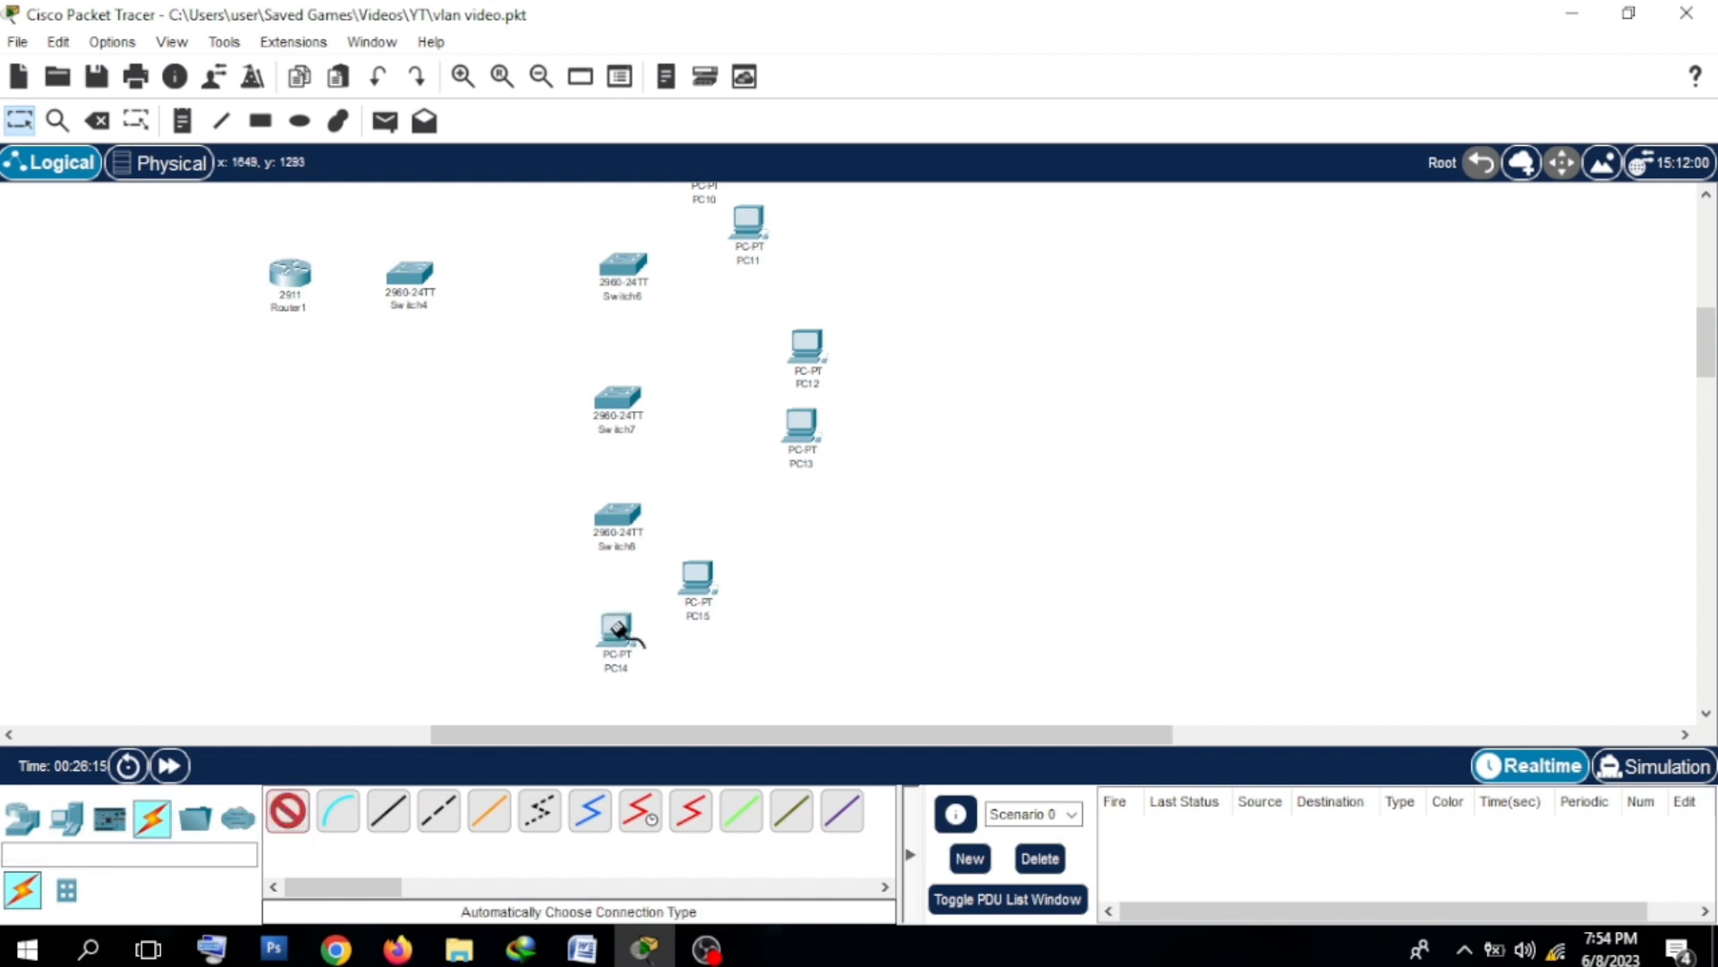
click(617, 514)
click(698, 578)
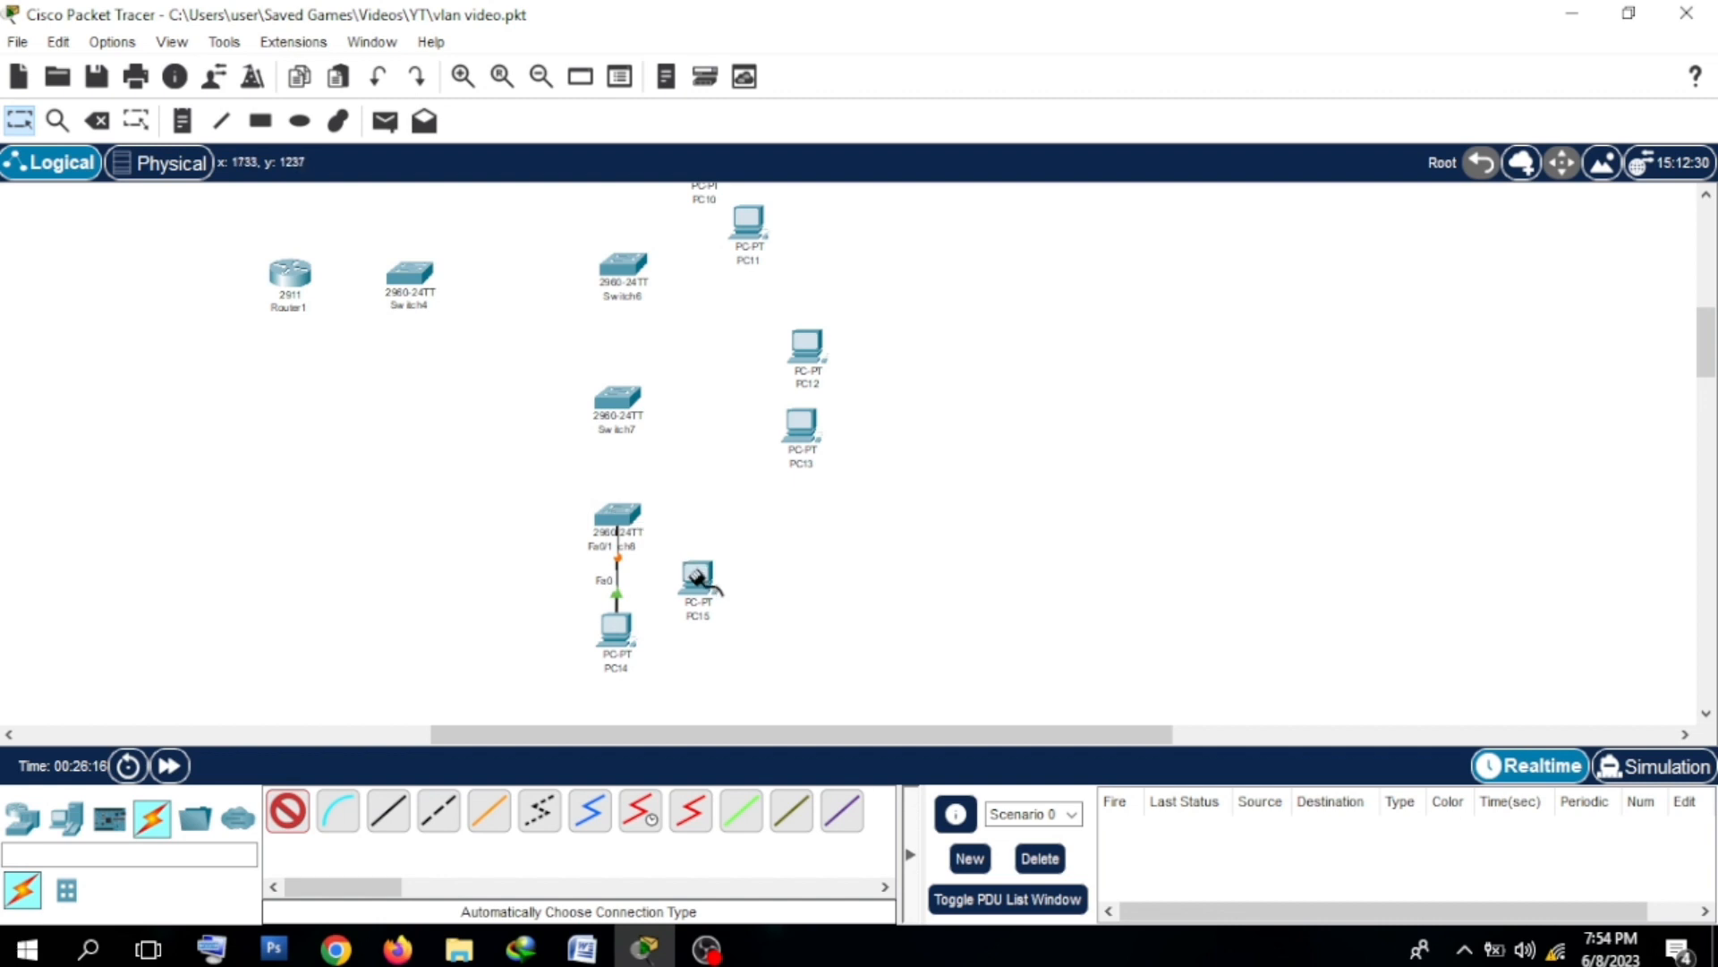
click(616, 517)
Step: Connect PC13 and PC12 to Switch7 with automatically chosen cables
click(802, 428)
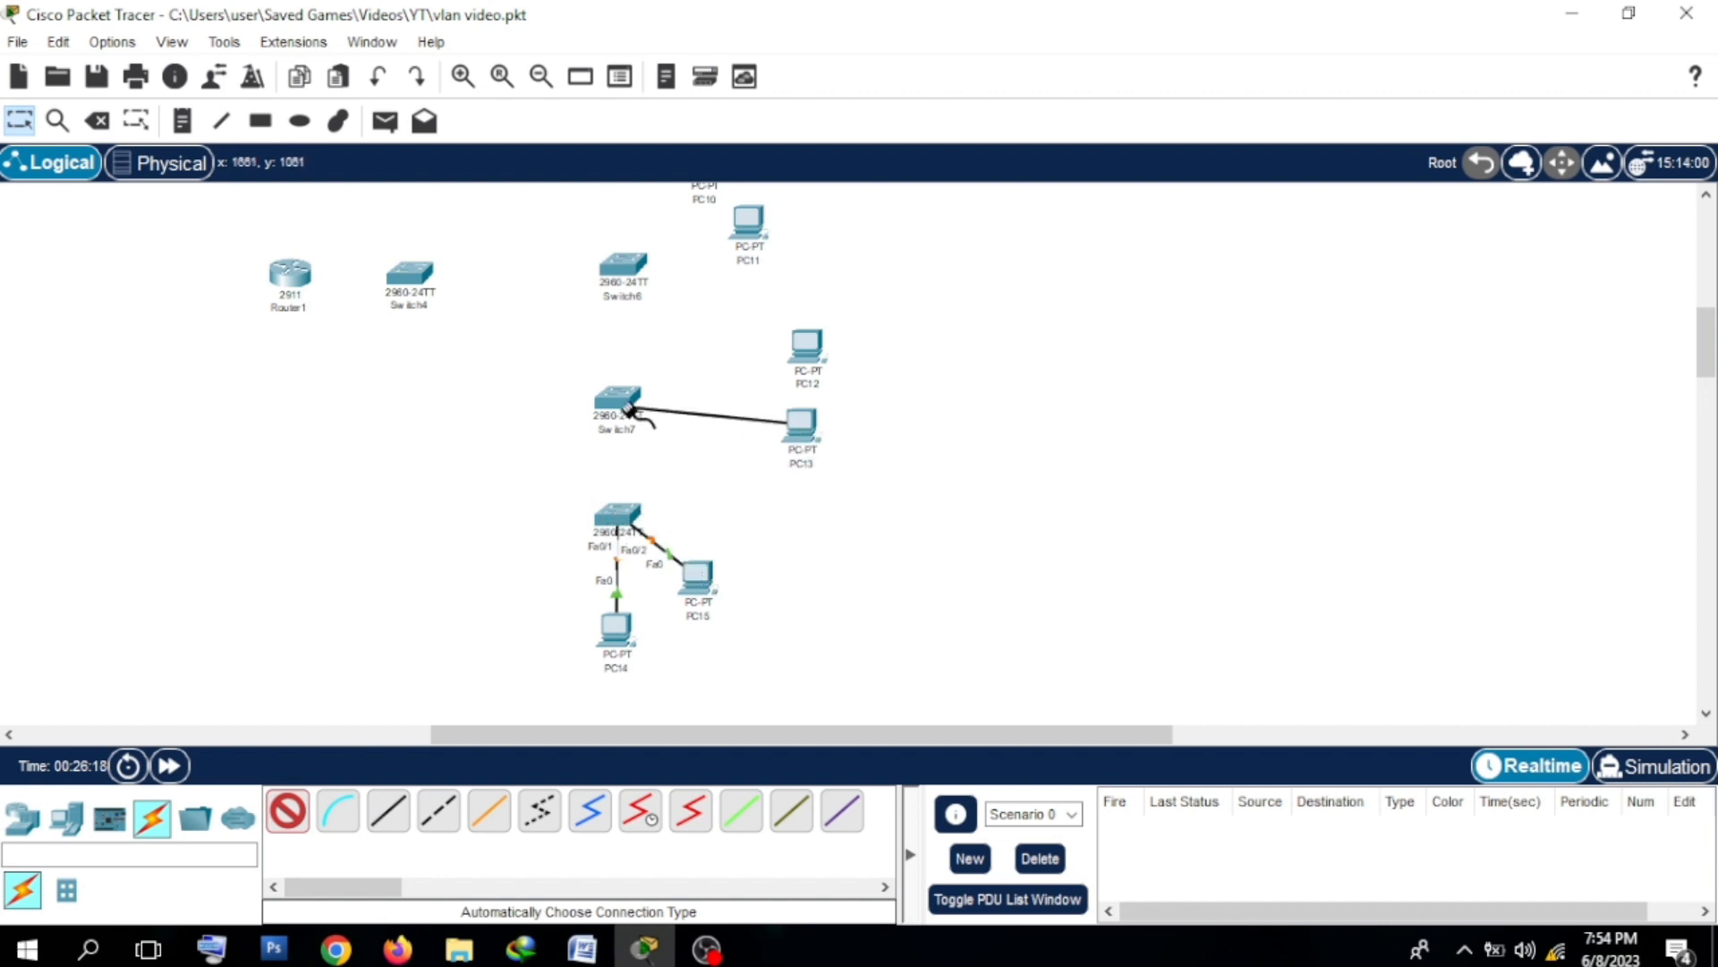
click(627, 403)
click(806, 351)
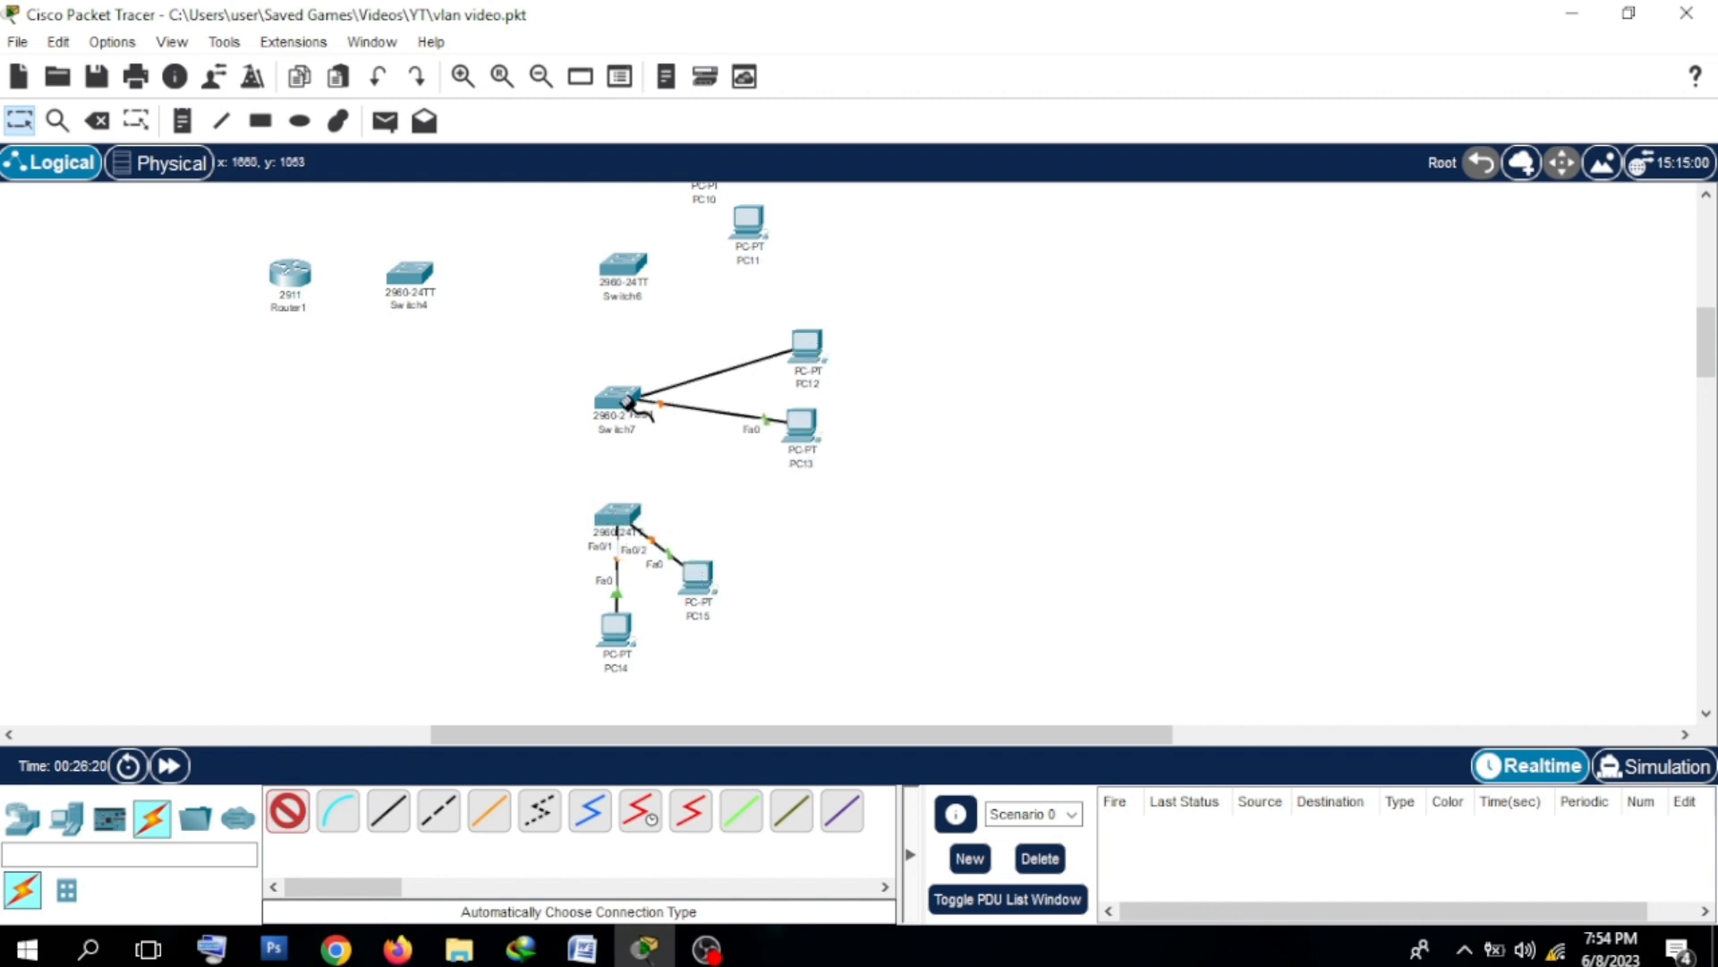
click(631, 379)
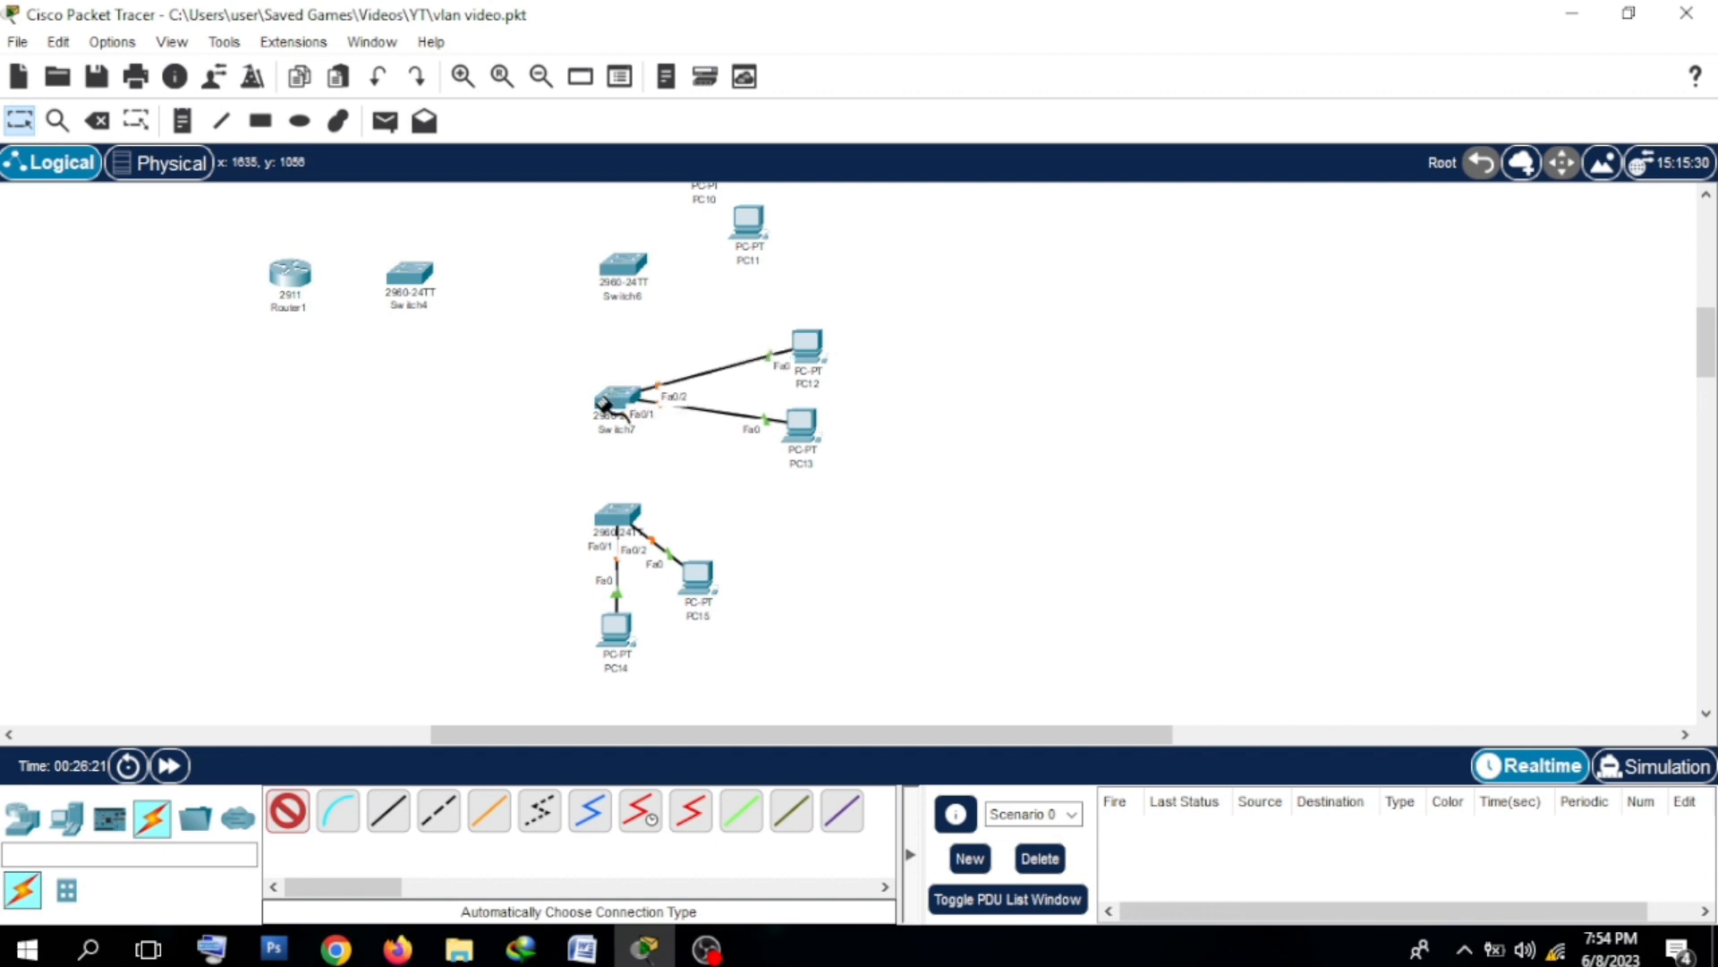
Step: Connect PC11 and PC10 to Switch6 with automatically chosen cables
click(747, 224)
click(624, 264)
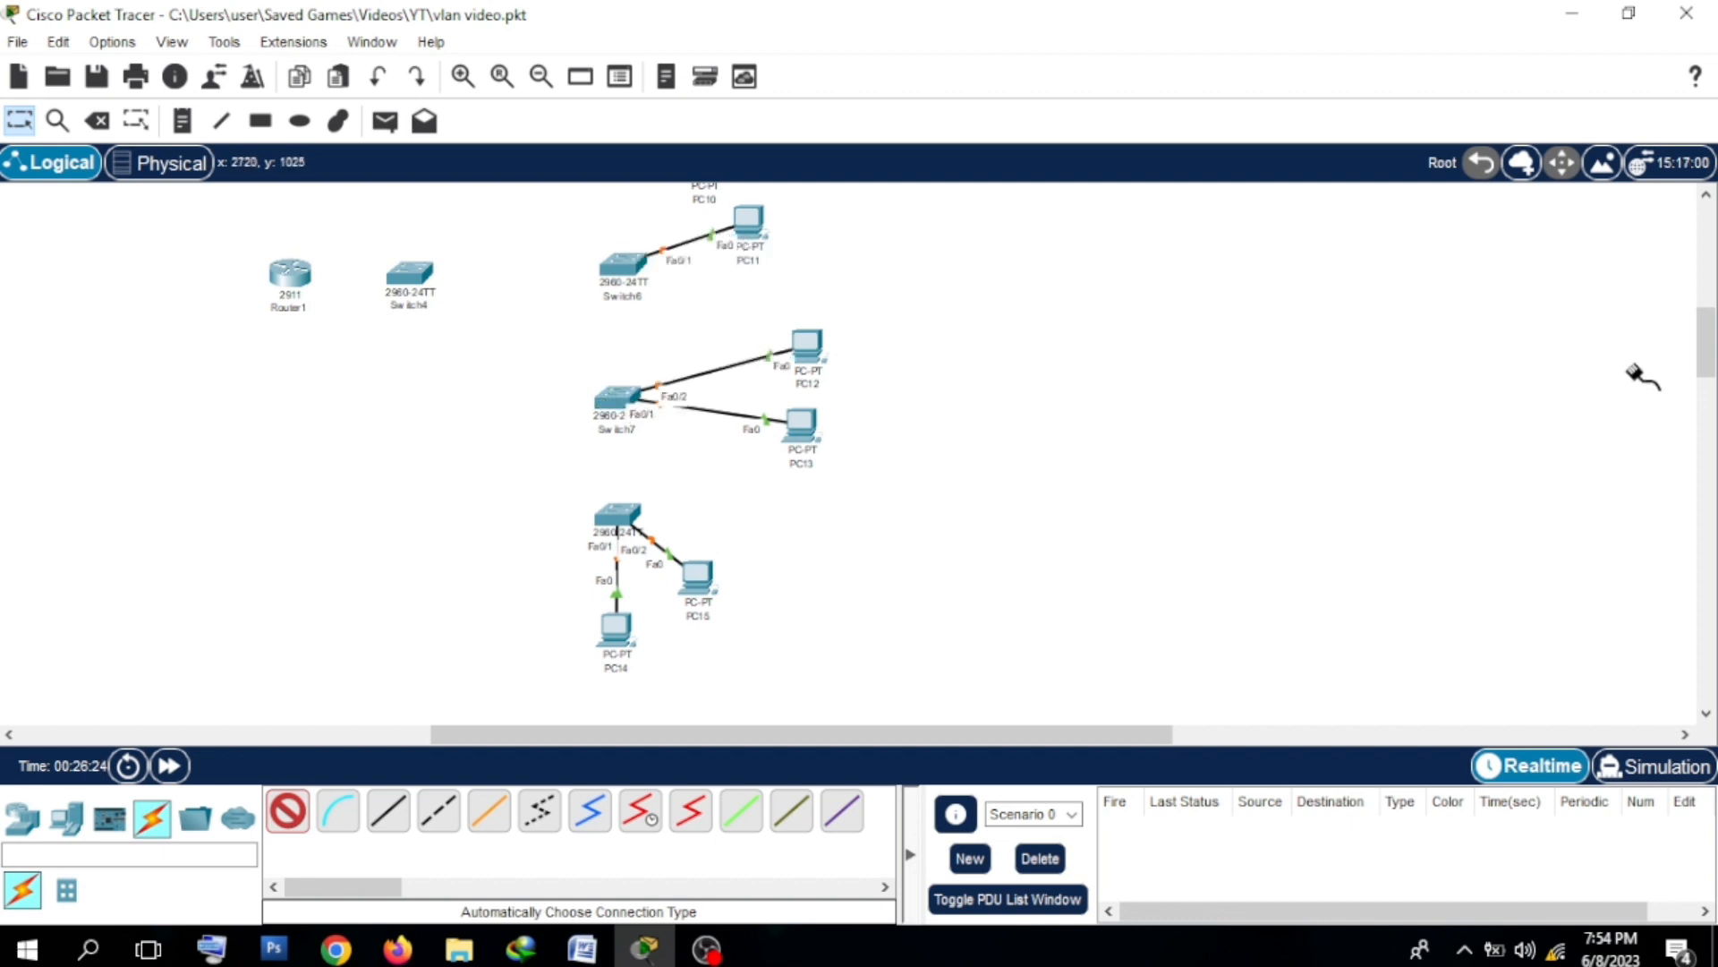
drag(1702, 351, 1702, 322)
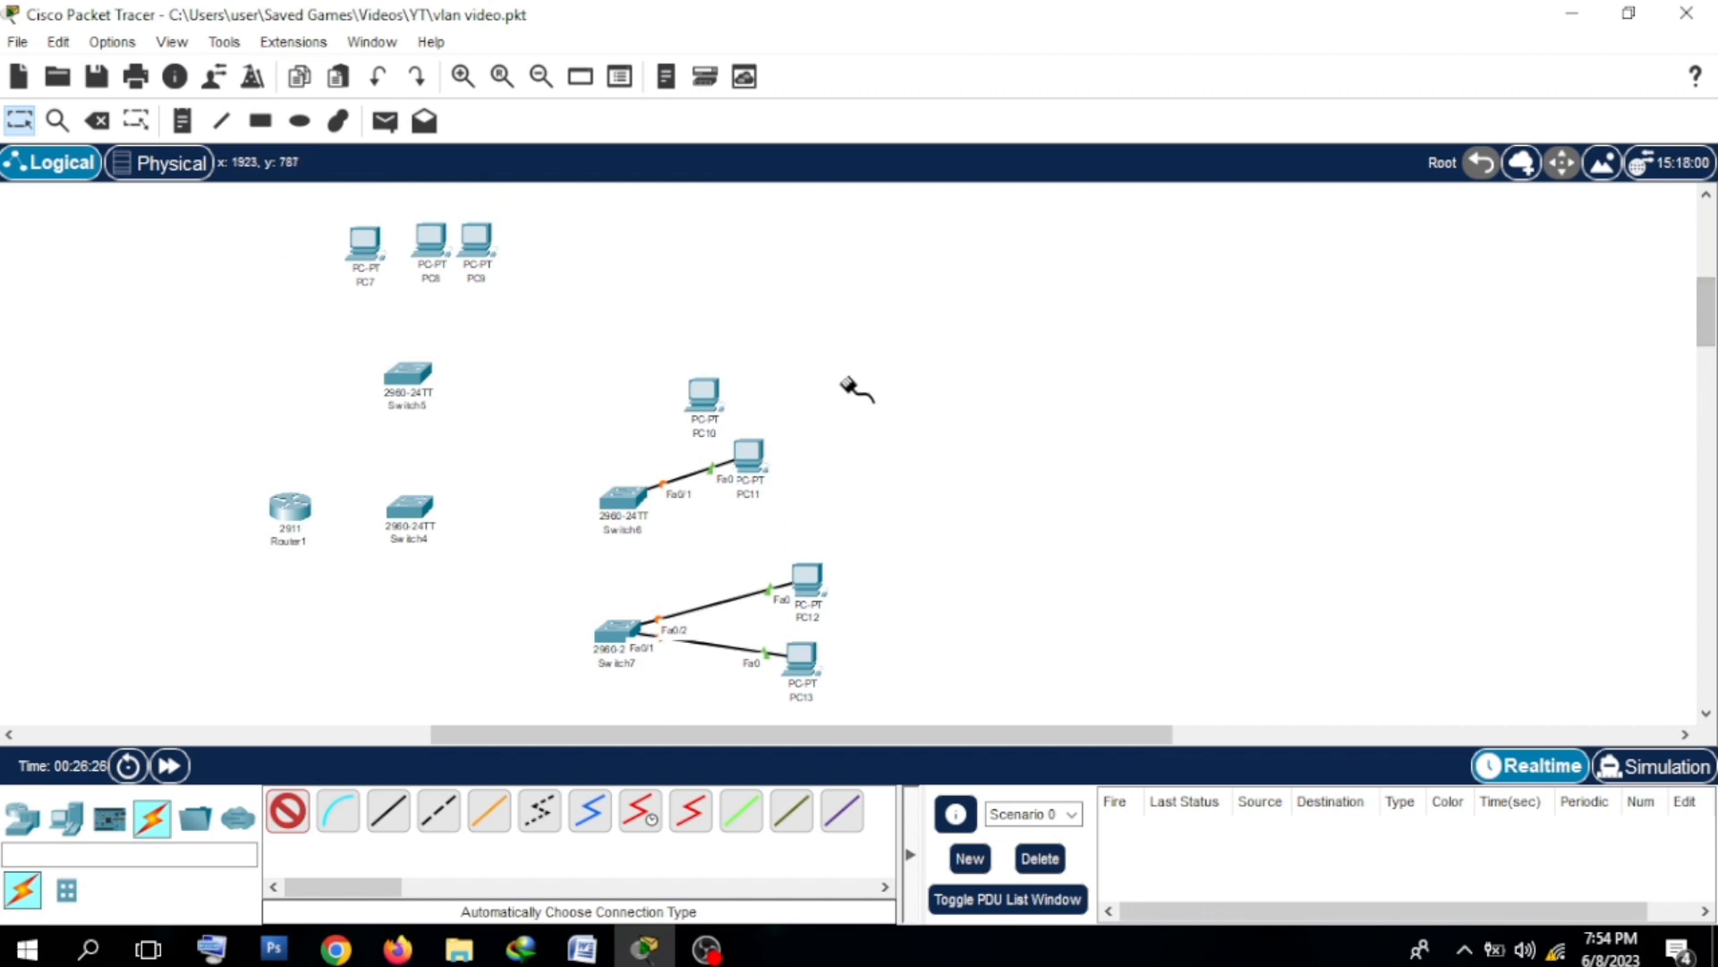
click(705, 408)
click(625, 498)
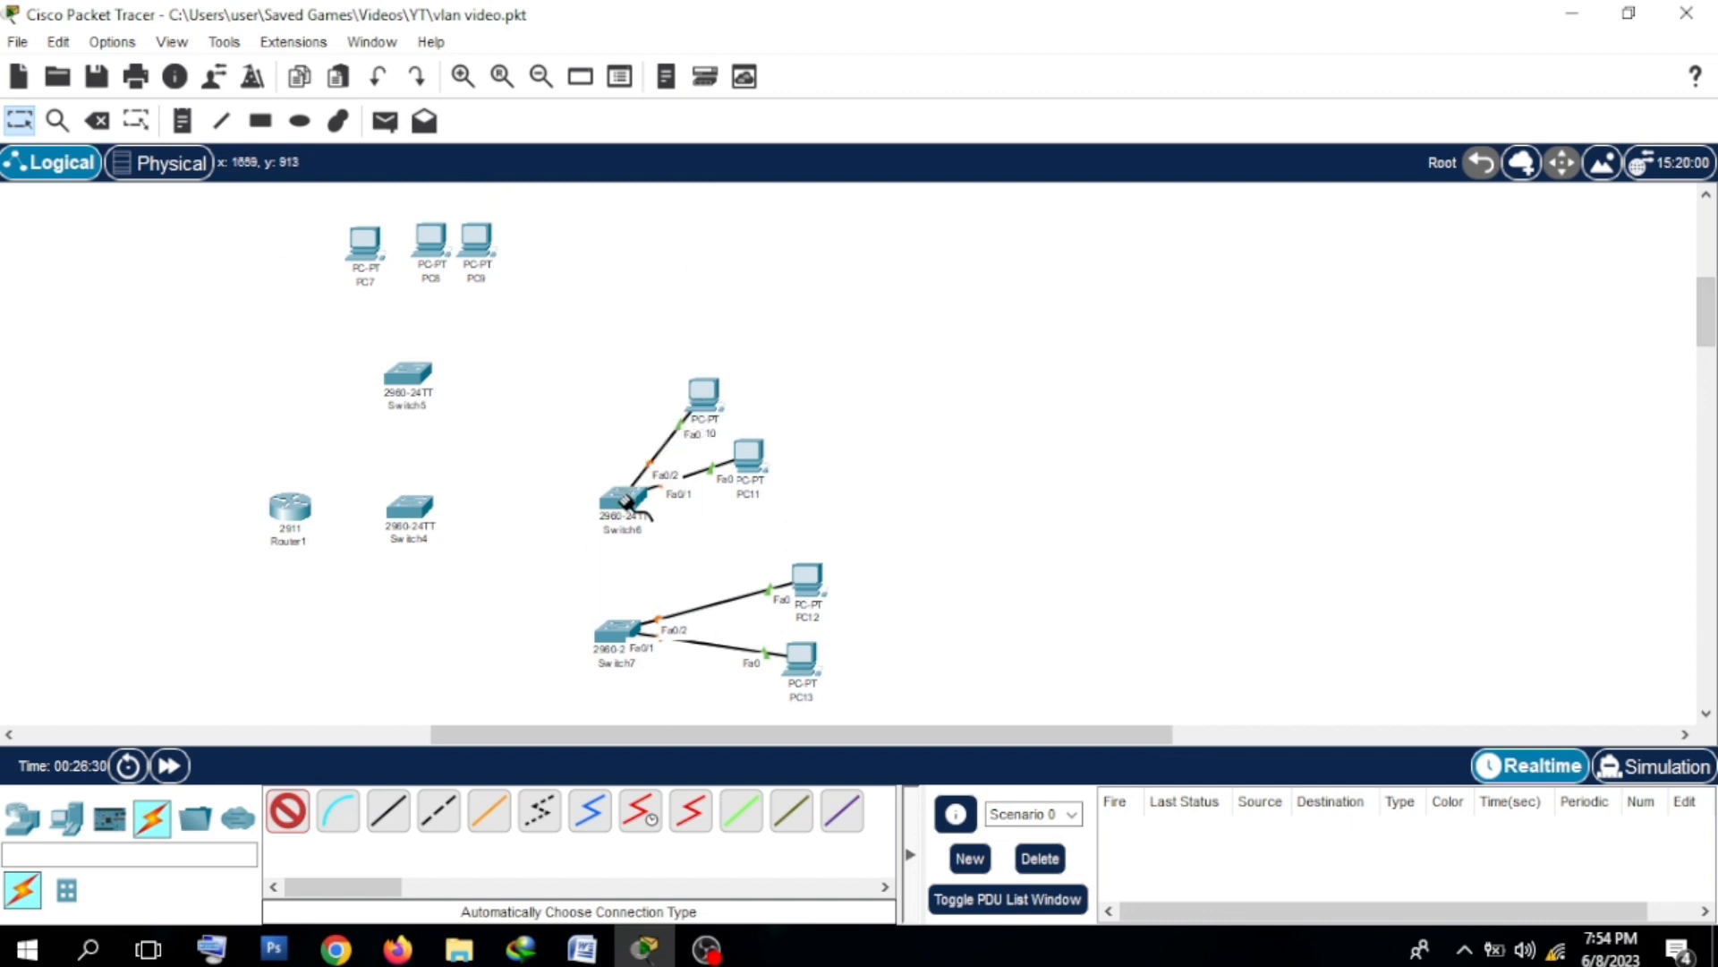
Step: Connect PC7, PC8 and PC9 to Switch5 with automatically chosen cables
click(379, 249)
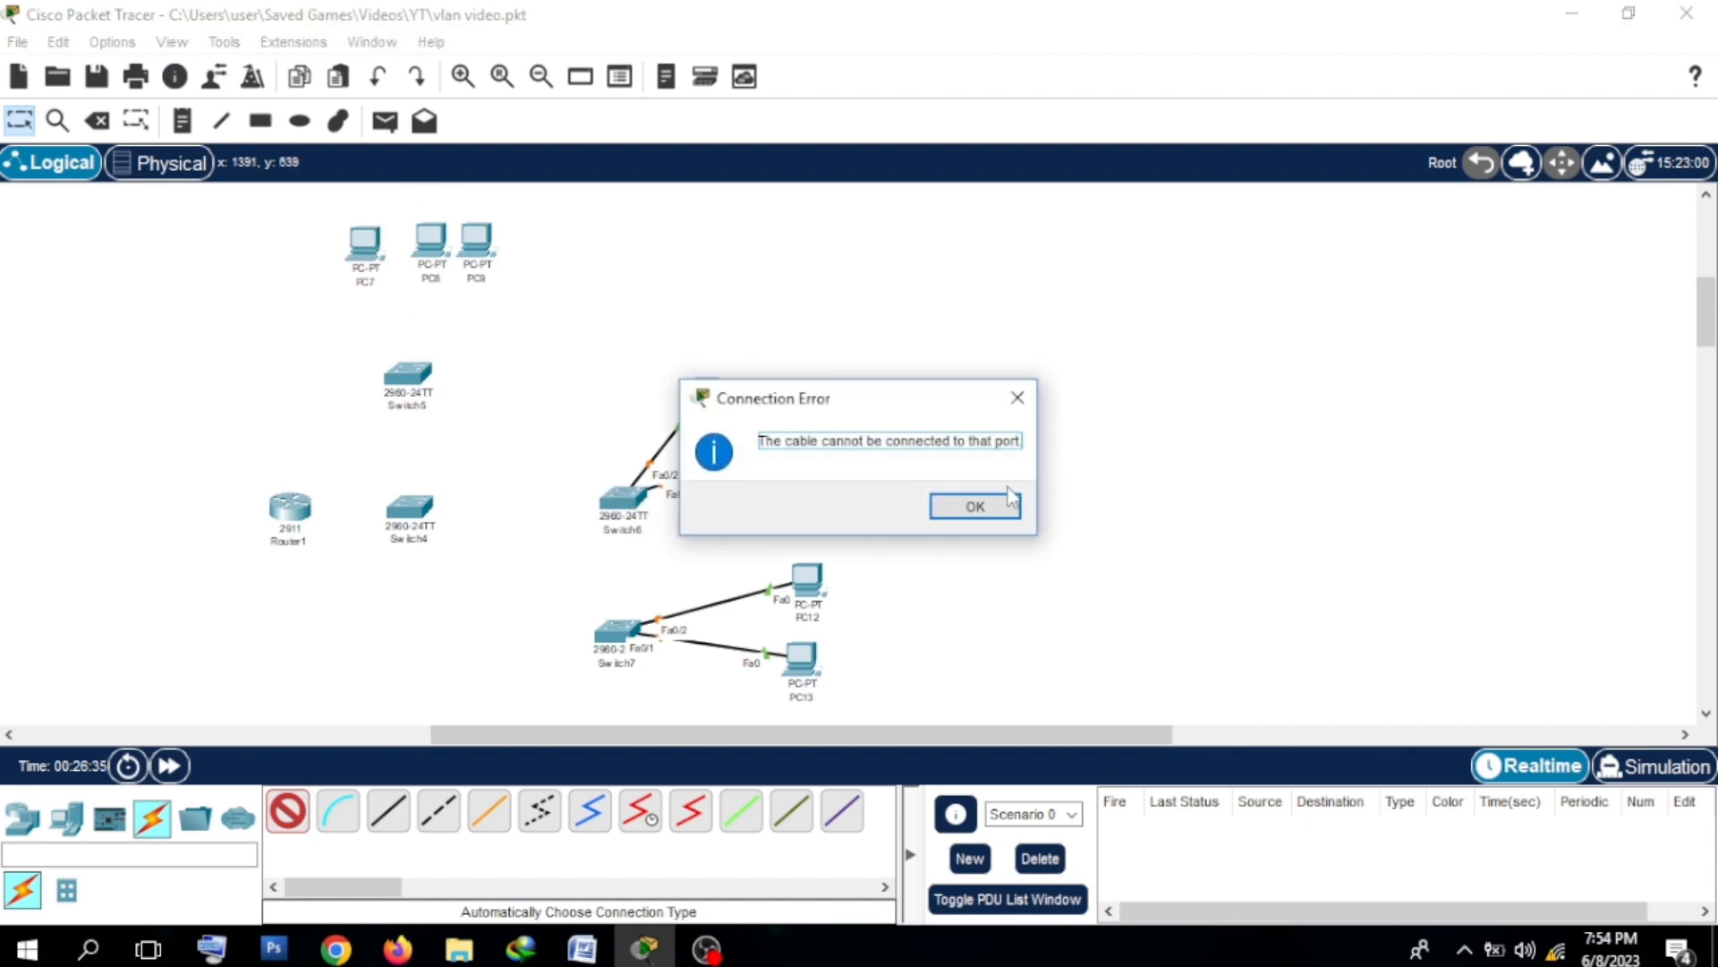
click(985, 506)
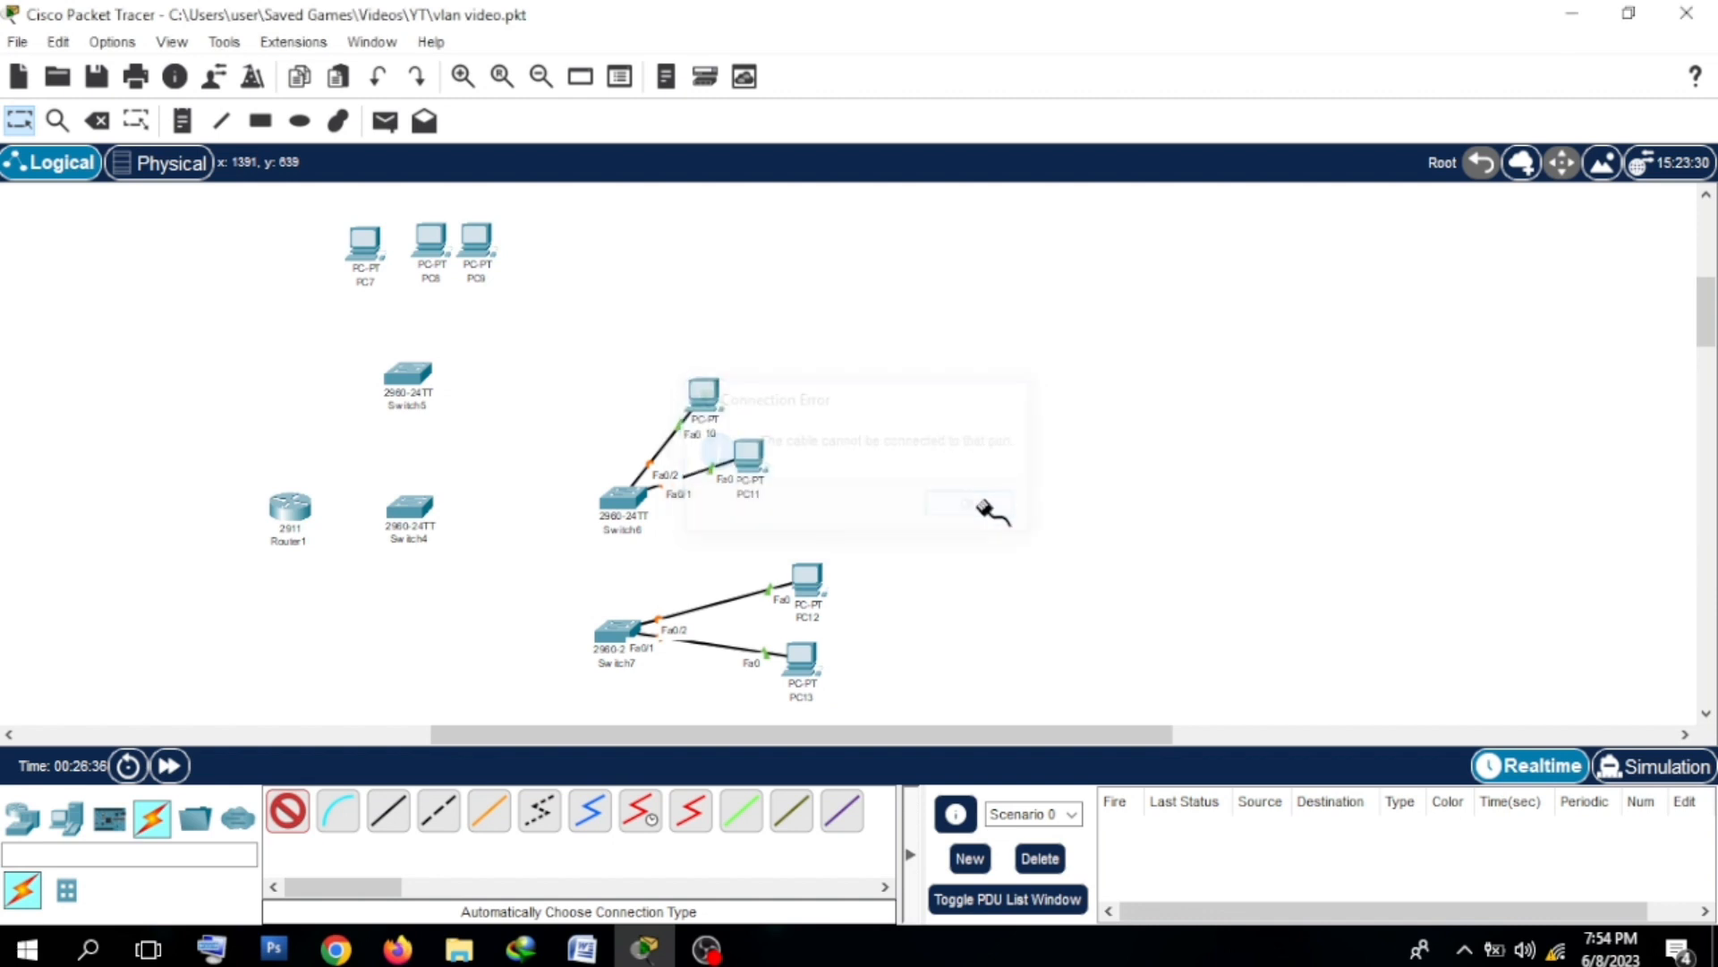
click(410, 384)
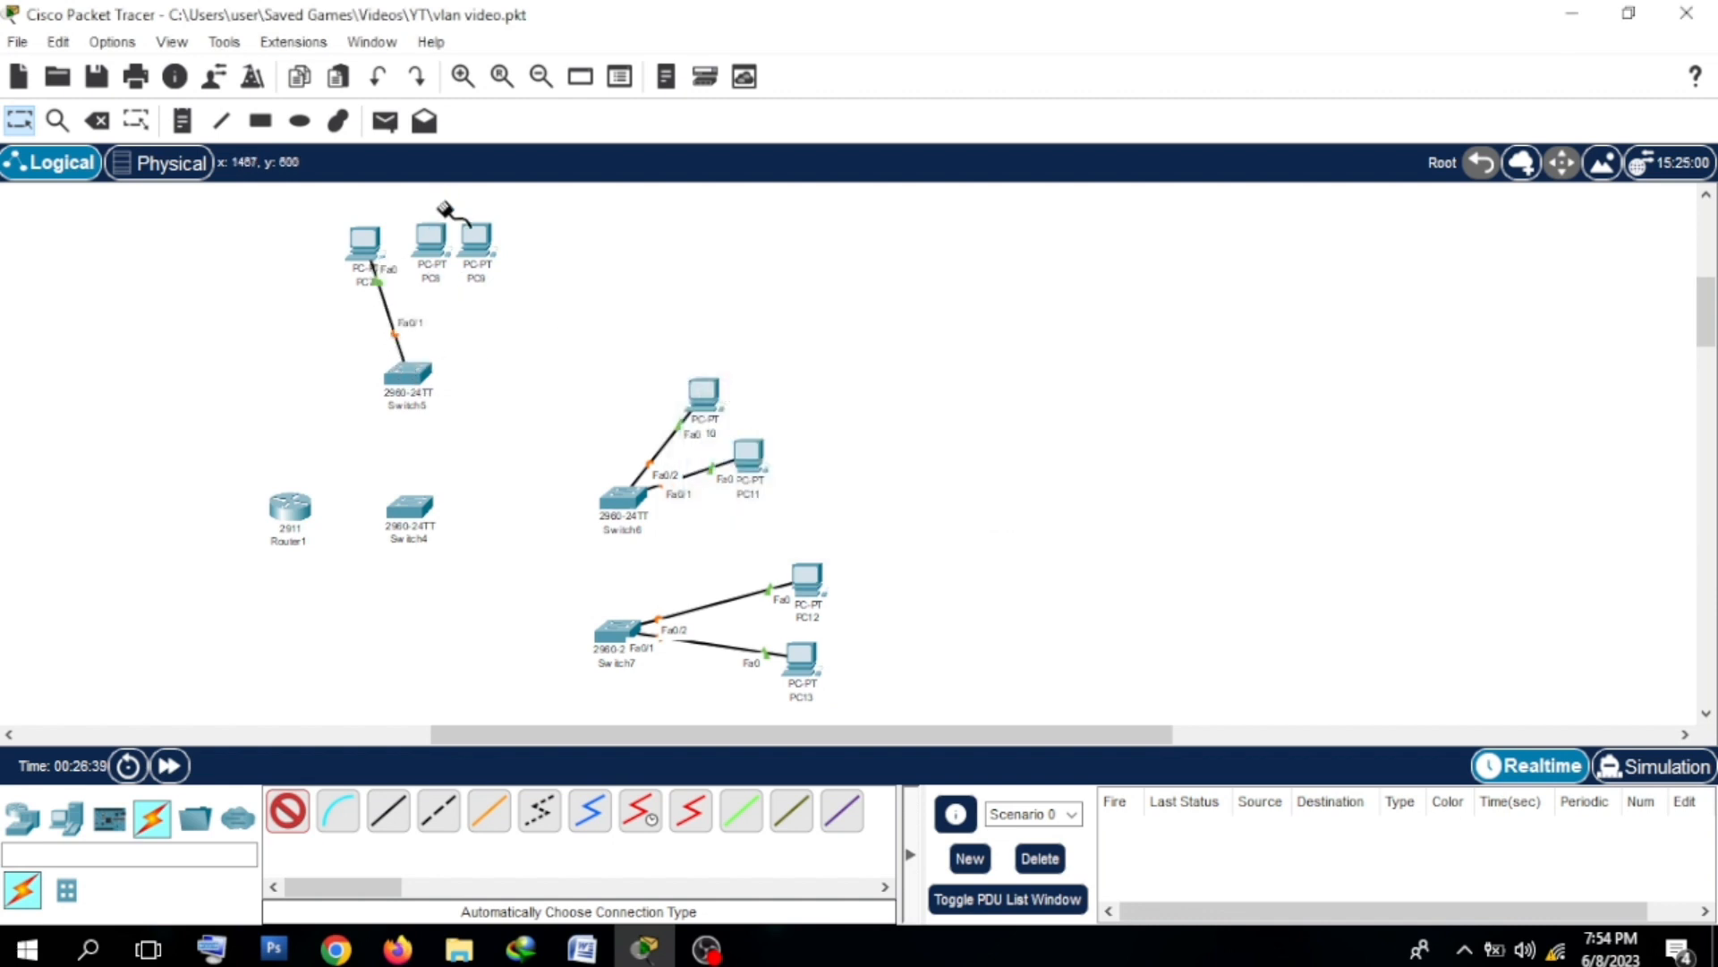
click(427, 252)
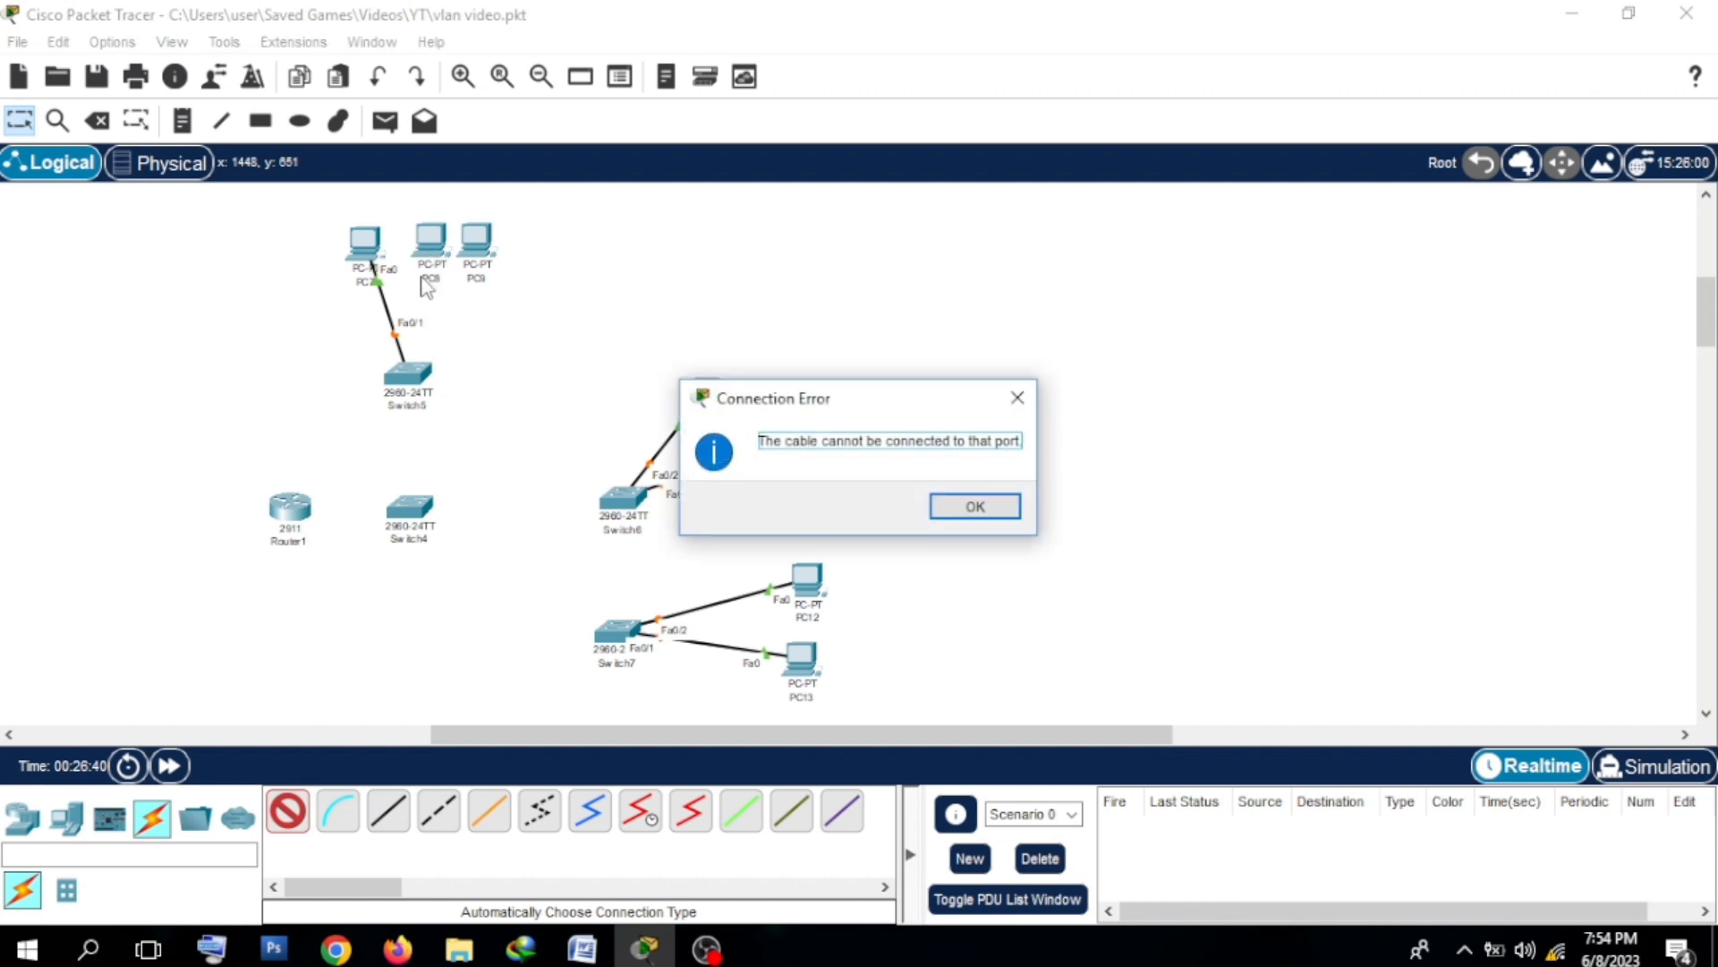
click(975, 506)
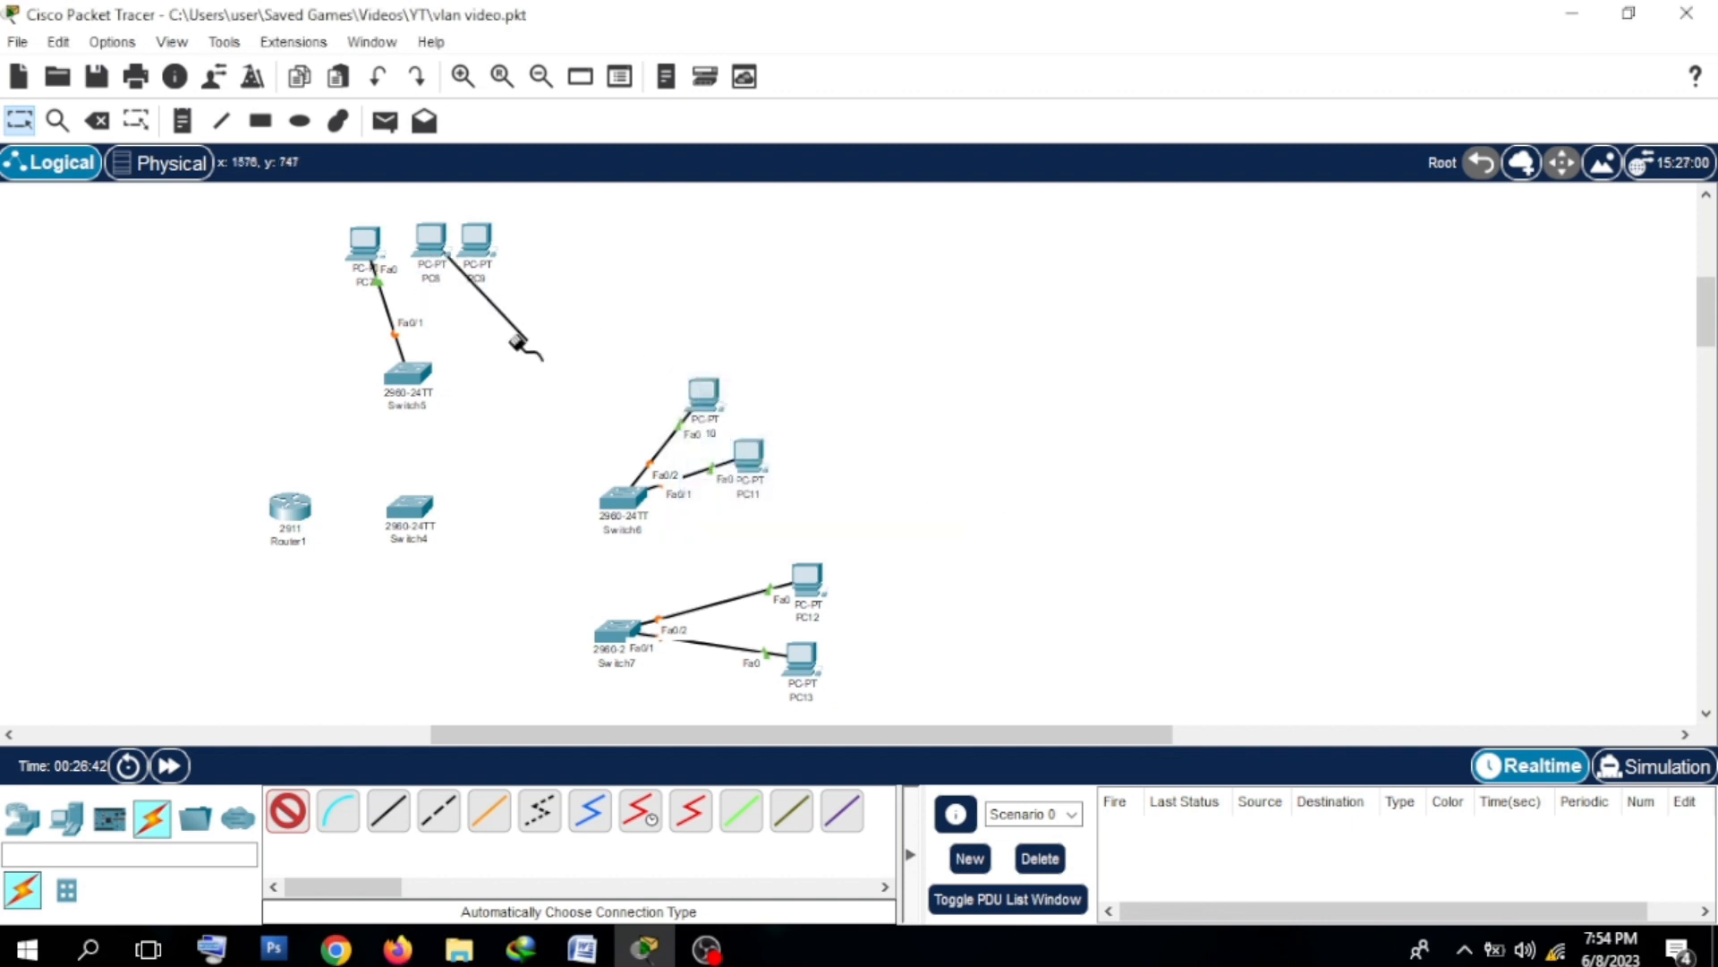
click(412, 370)
click(474, 240)
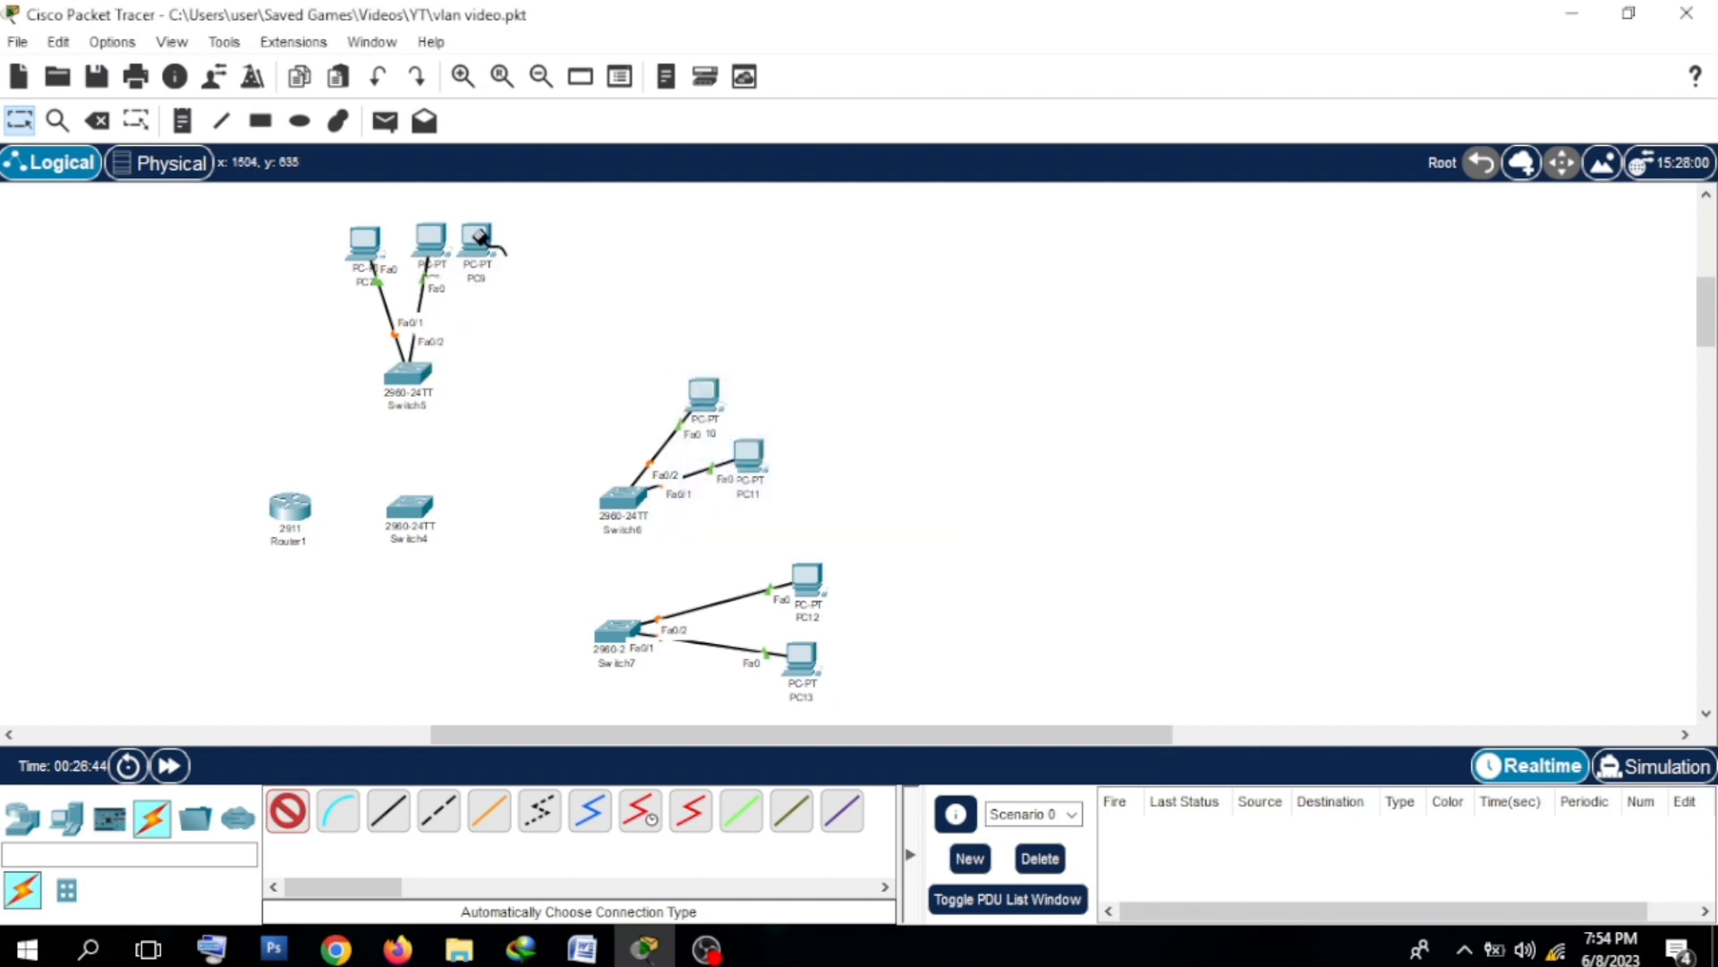
click(409, 374)
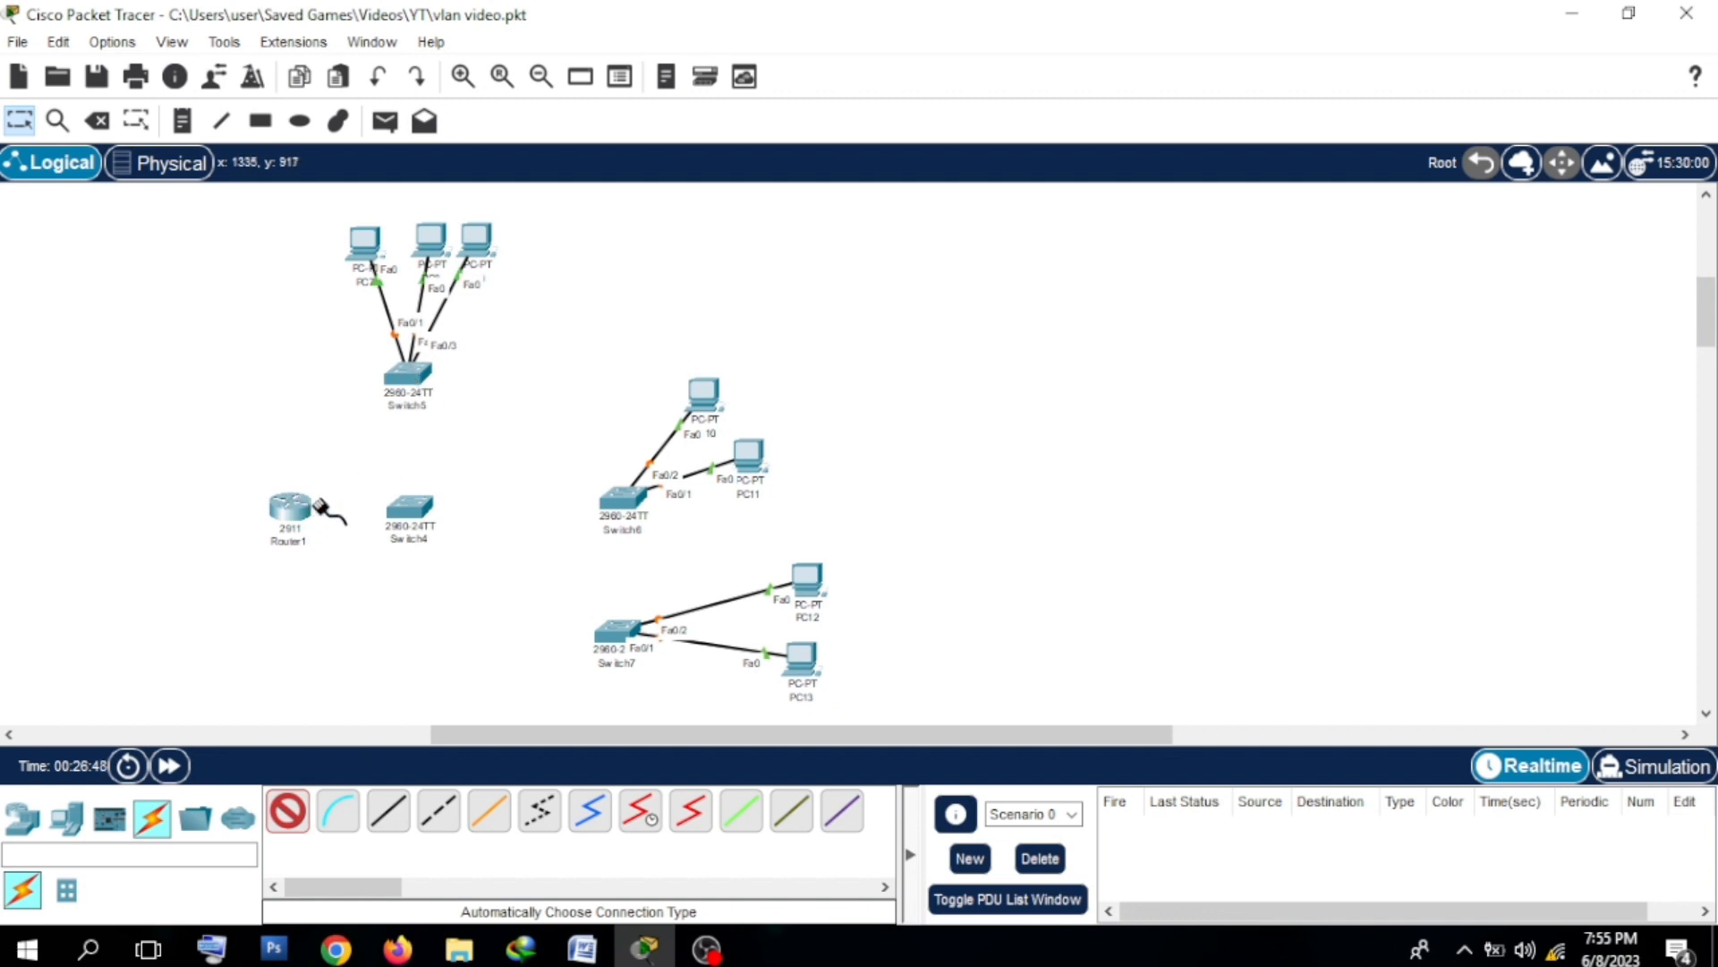
Step: Connect Switch4 to the 2911 router, Router1, with an automatically chosen cable
click(396, 506)
click(260, 505)
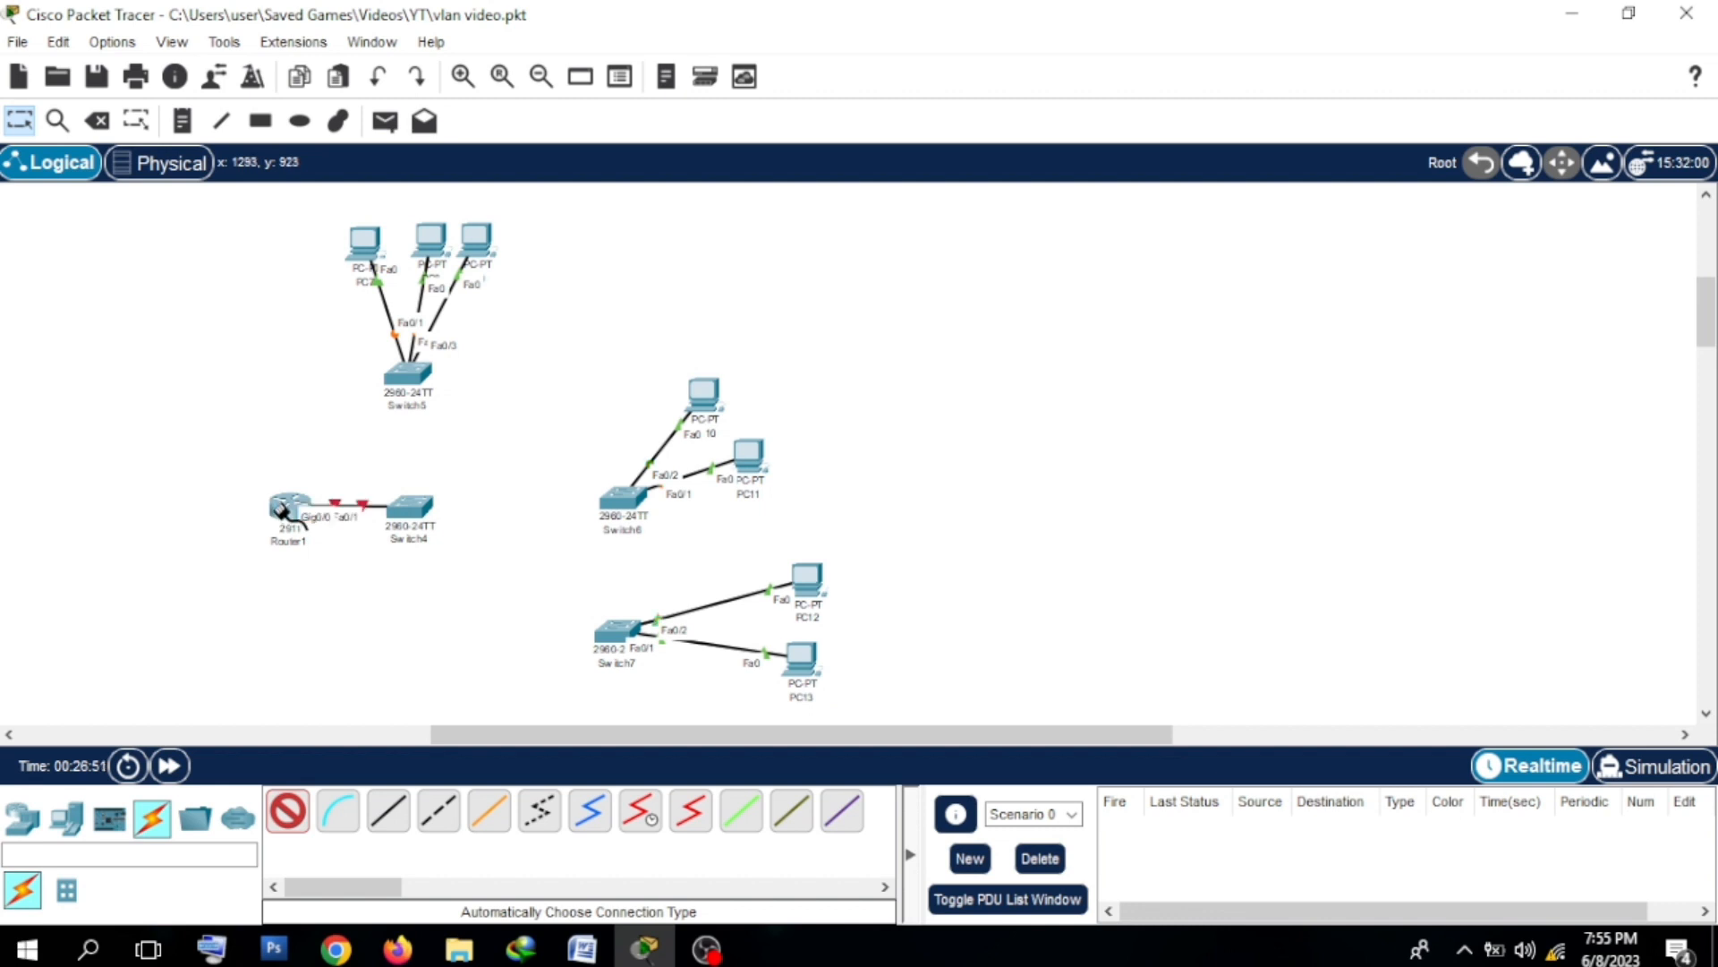
click(280, 509)
click(371, 397)
Step: Connect Switch4 to Switch5 above it with an automatically chosen cable
click(287, 811)
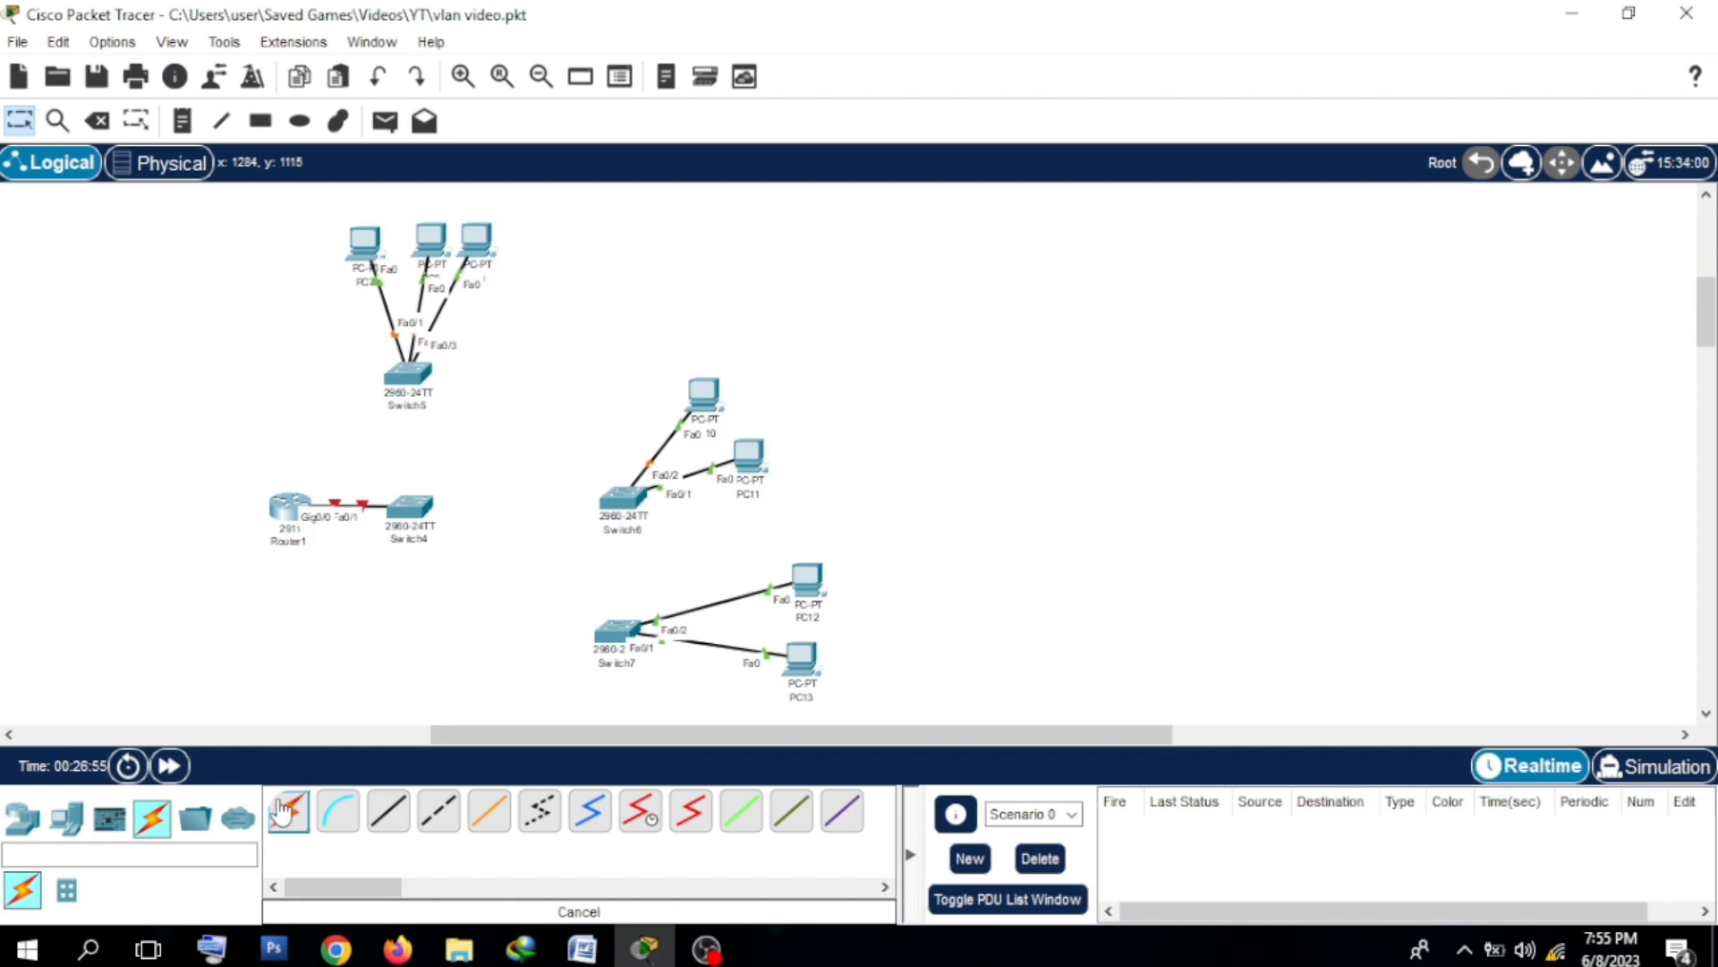
click(411, 507)
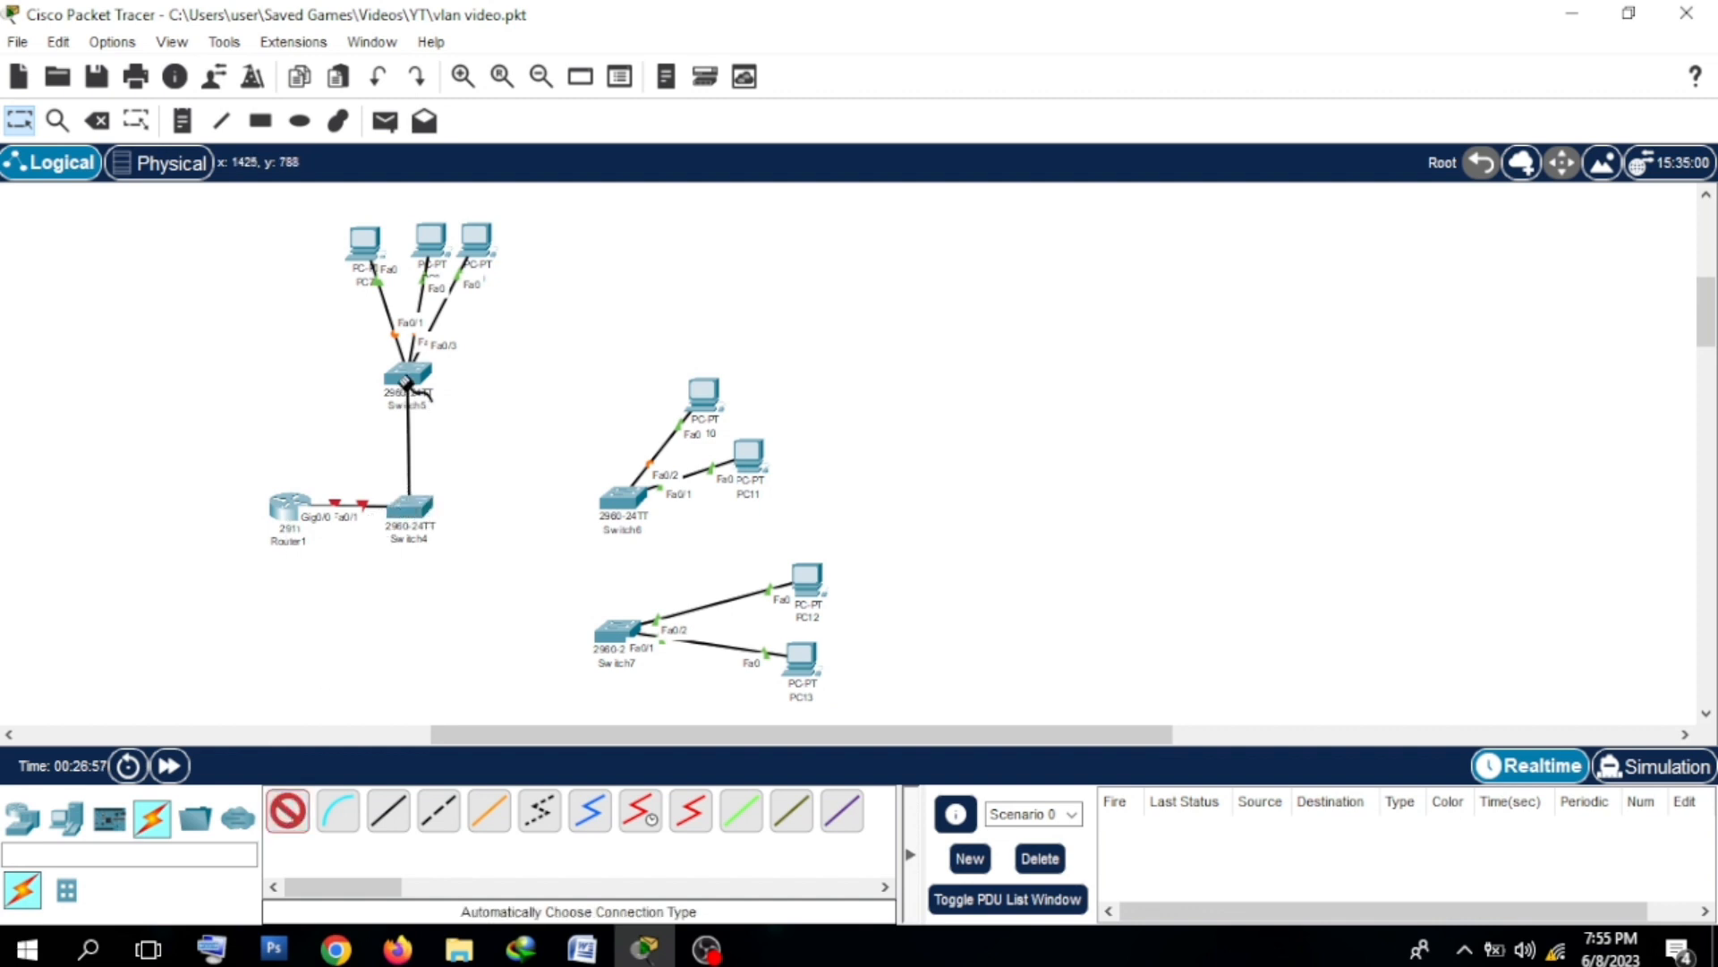
click(410, 376)
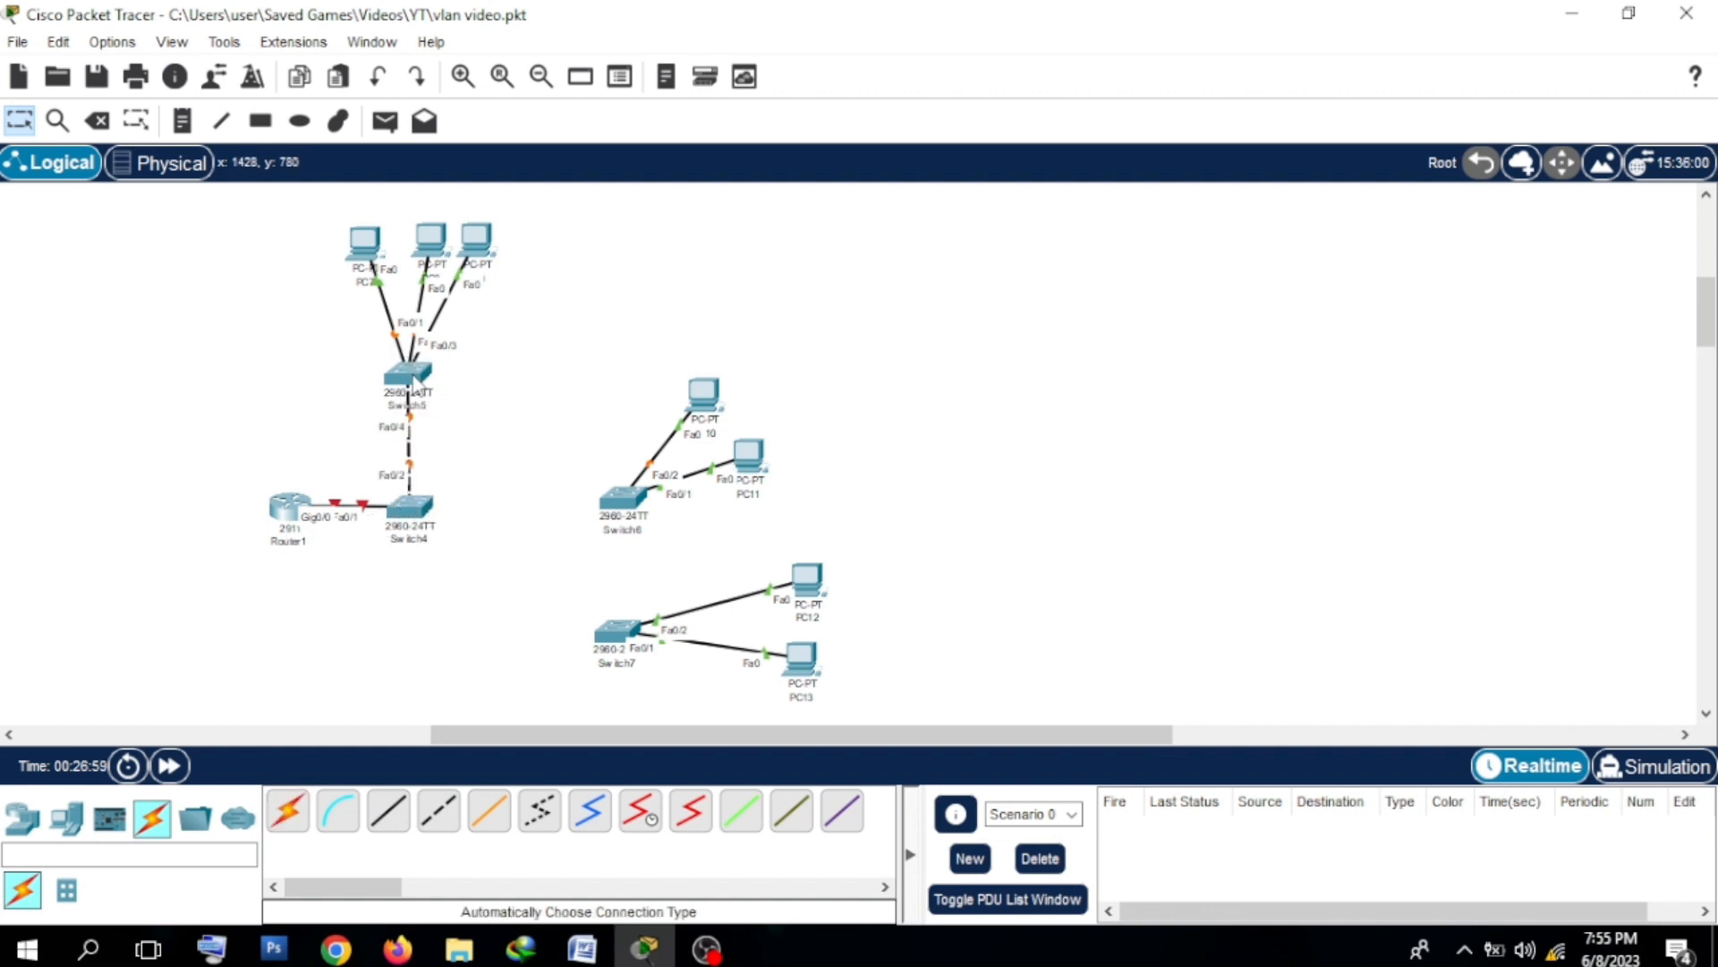
Step: Connect Switch4 to both Switch6 and Switch7 with automatically chosen cables
click(287, 811)
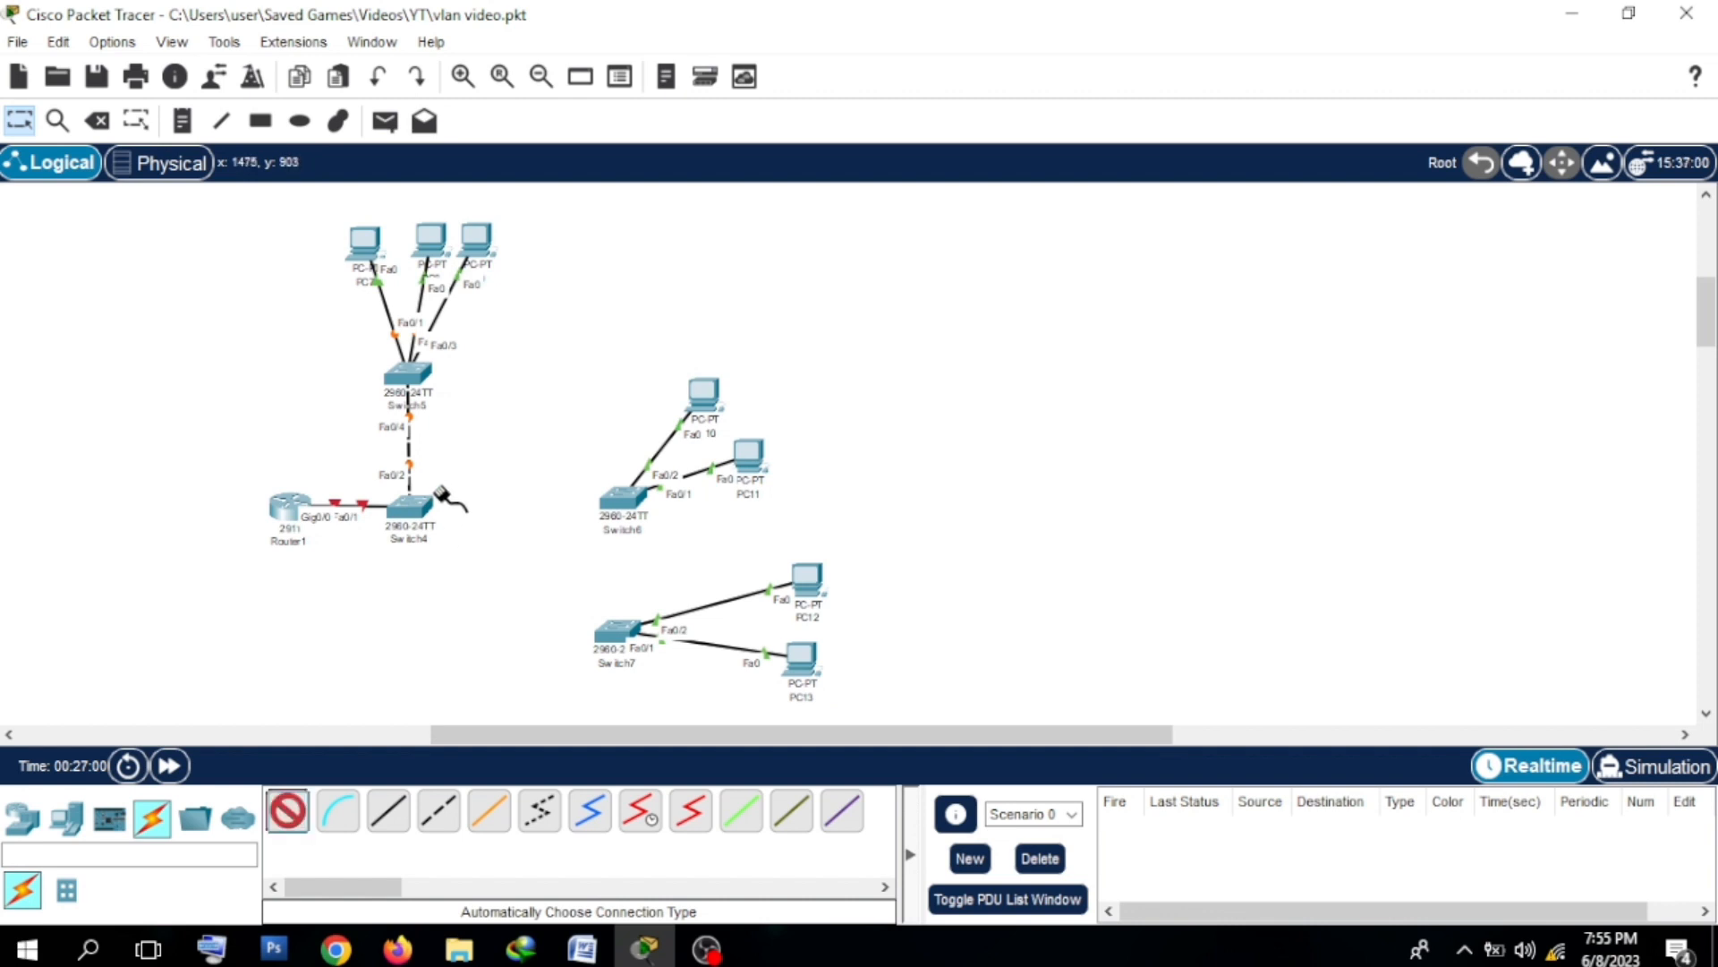
click(407, 508)
click(625, 496)
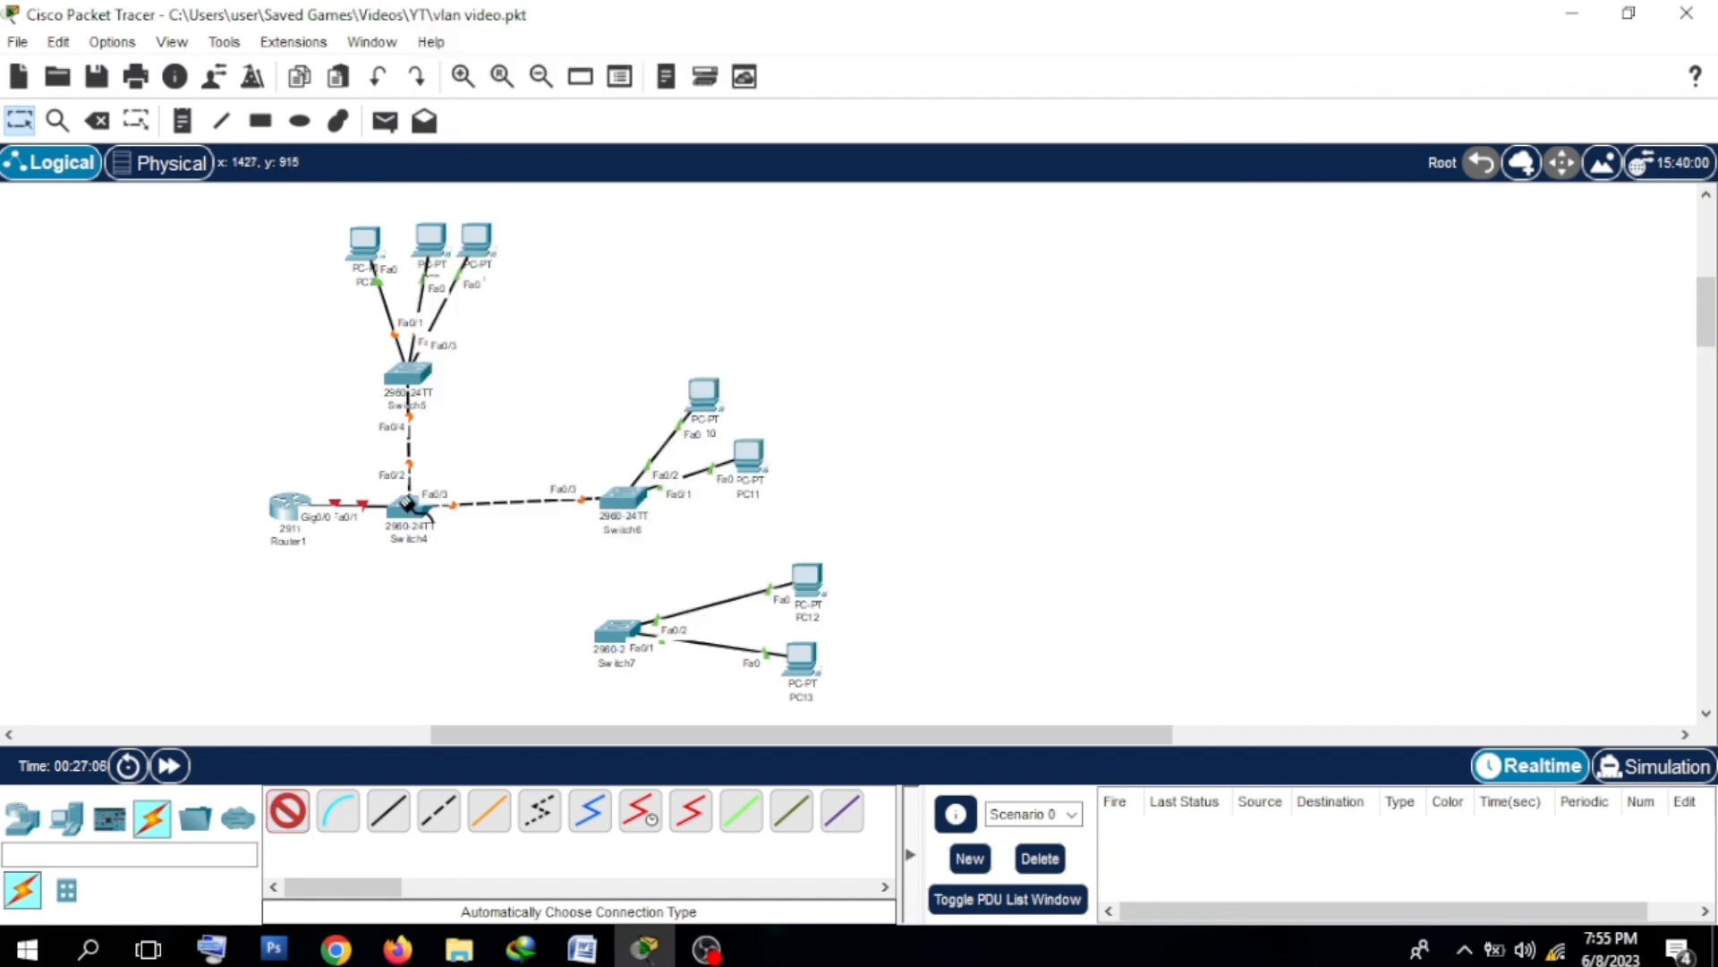
click(407, 507)
click(622, 637)
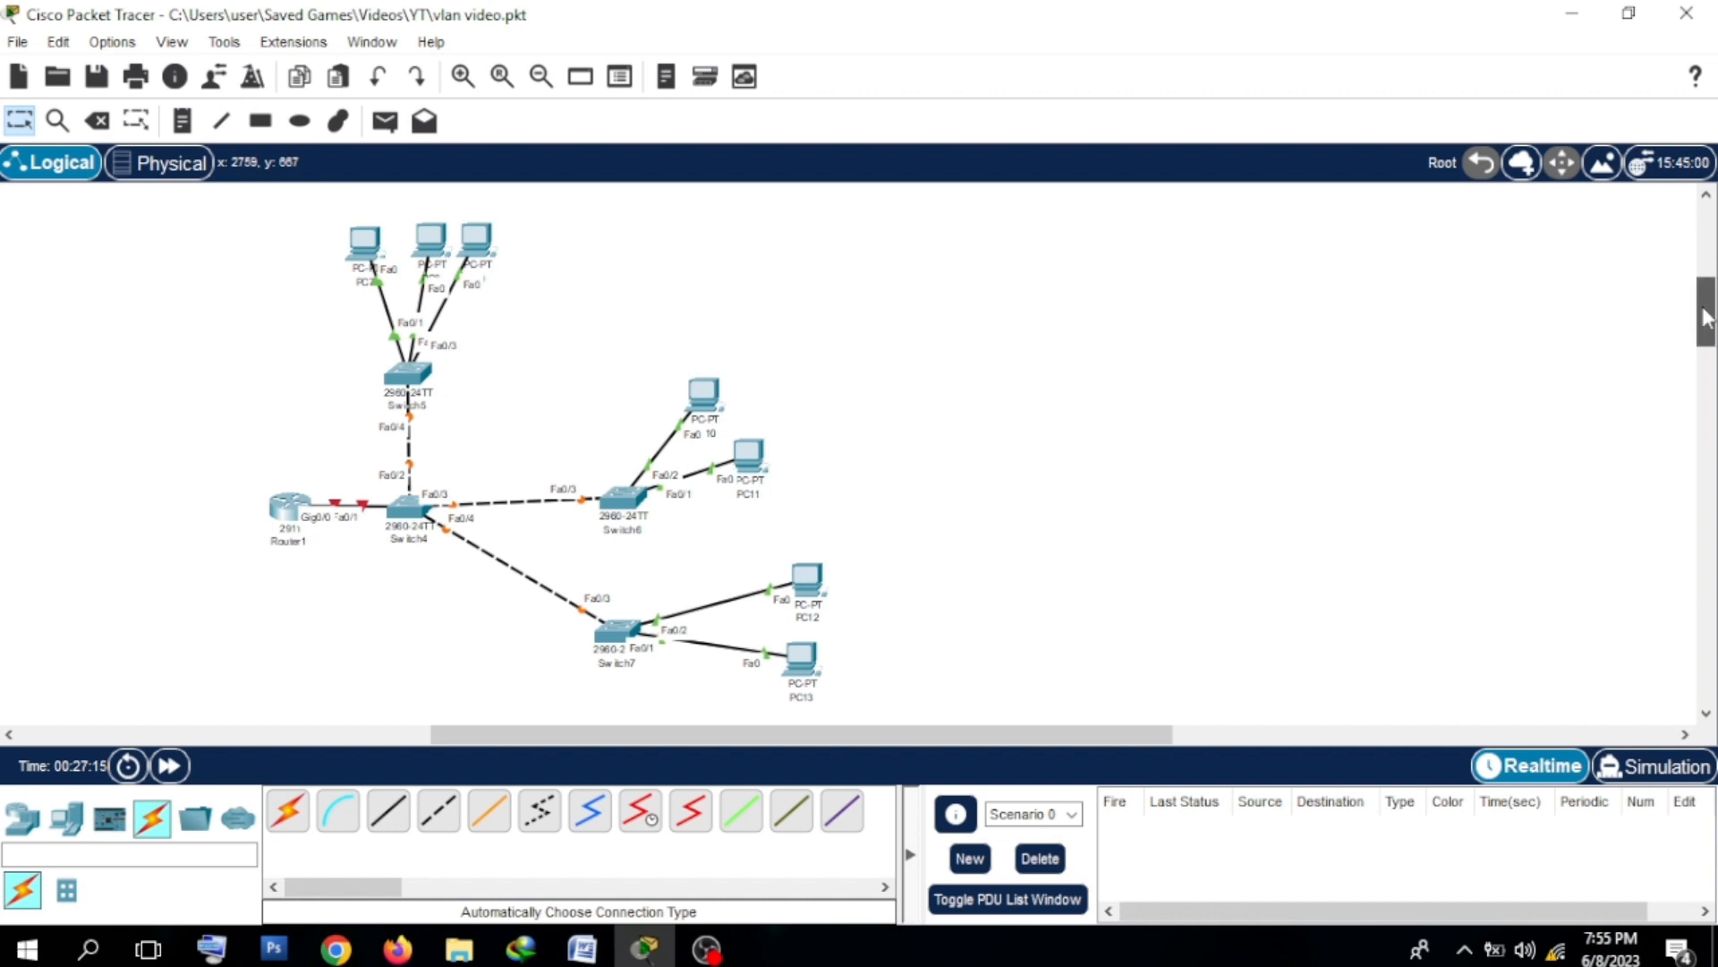
Step: Connect the lowest switch in the column to Switch4 with an automatically chosen cable
drag(1705, 318, 1705, 358)
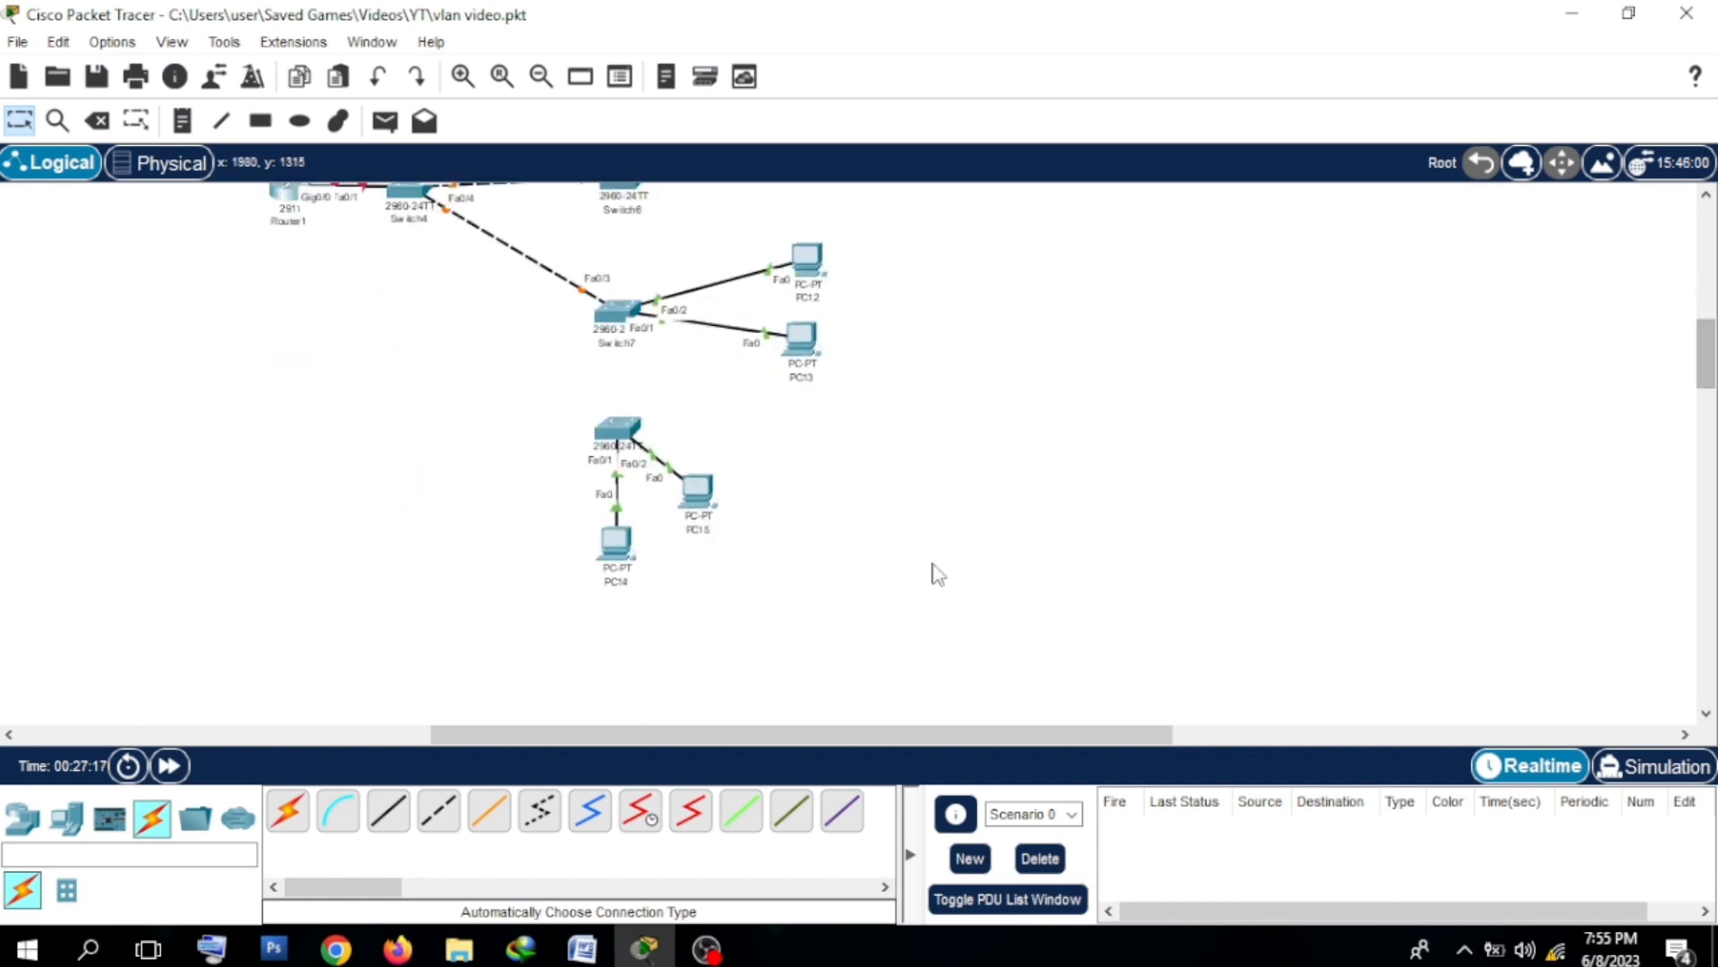
click(288, 811)
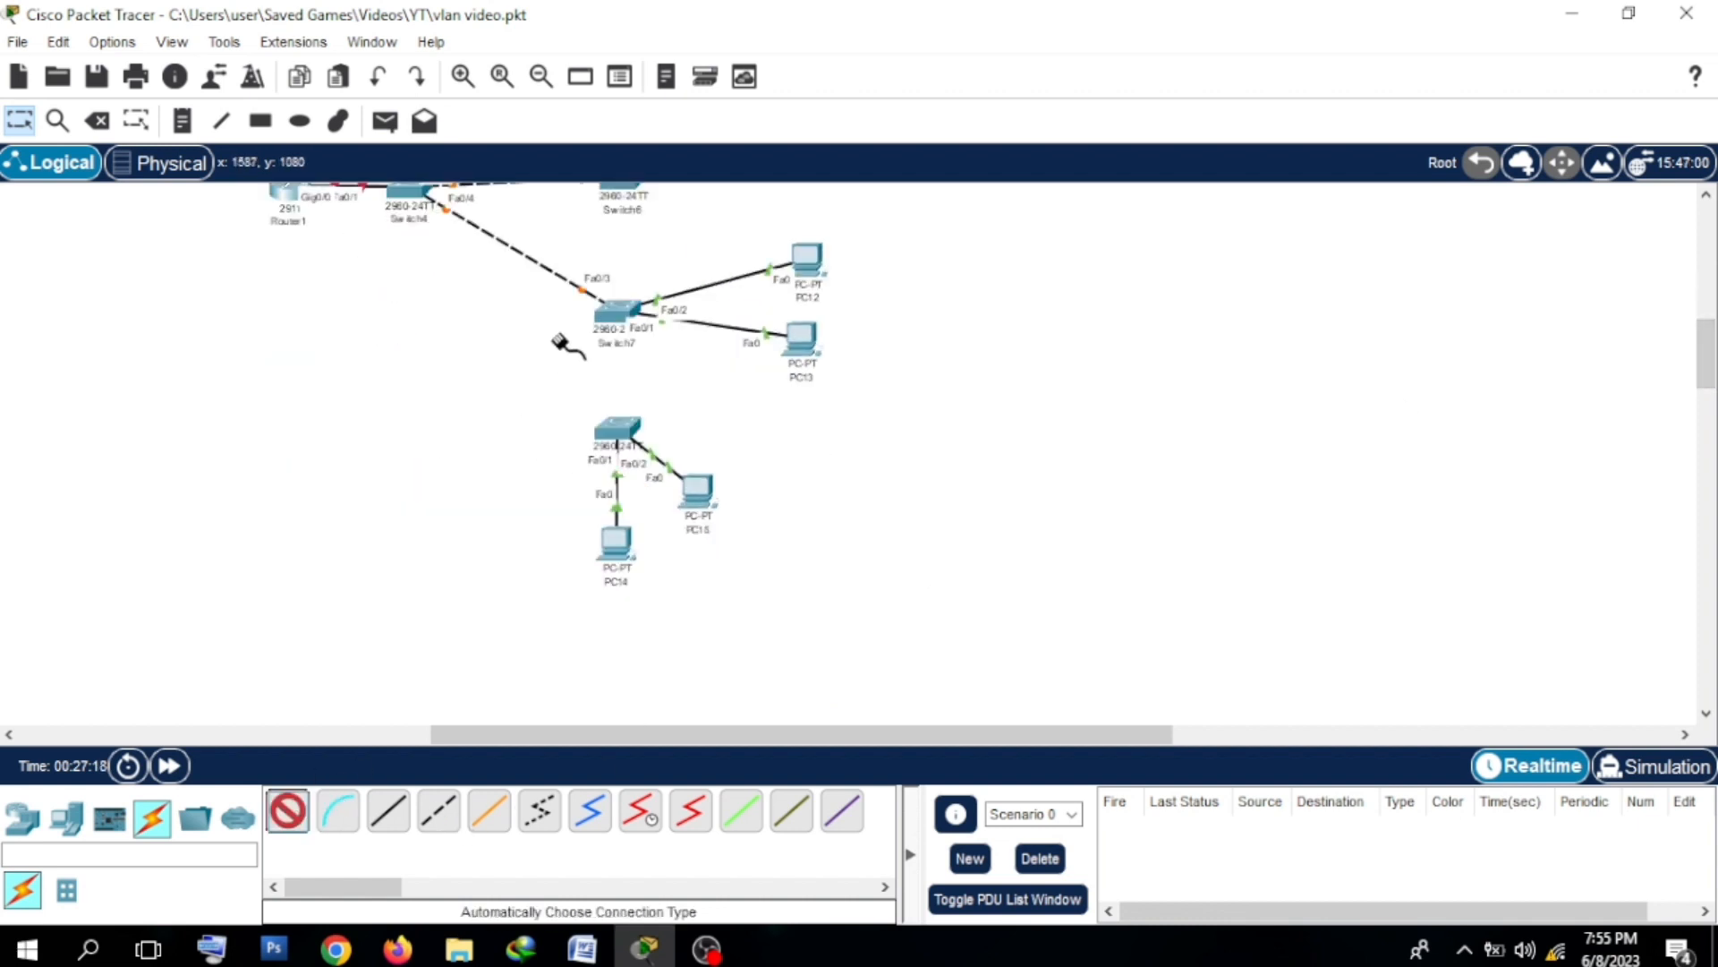
click(629, 428)
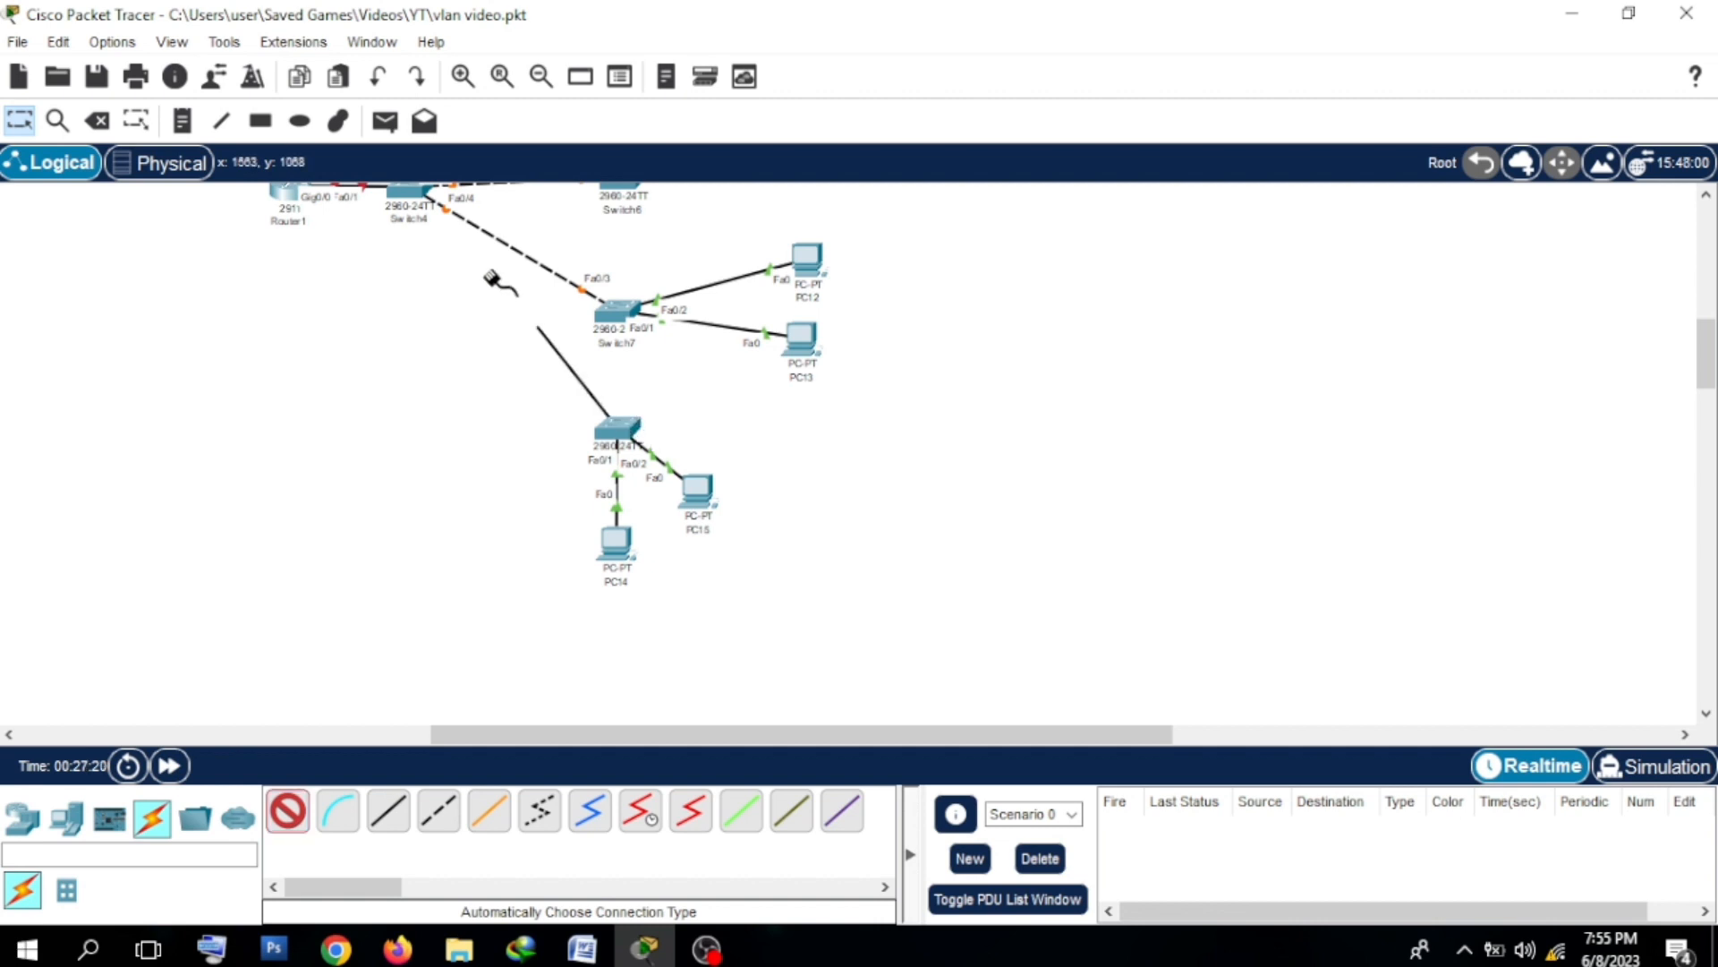
click(417, 193)
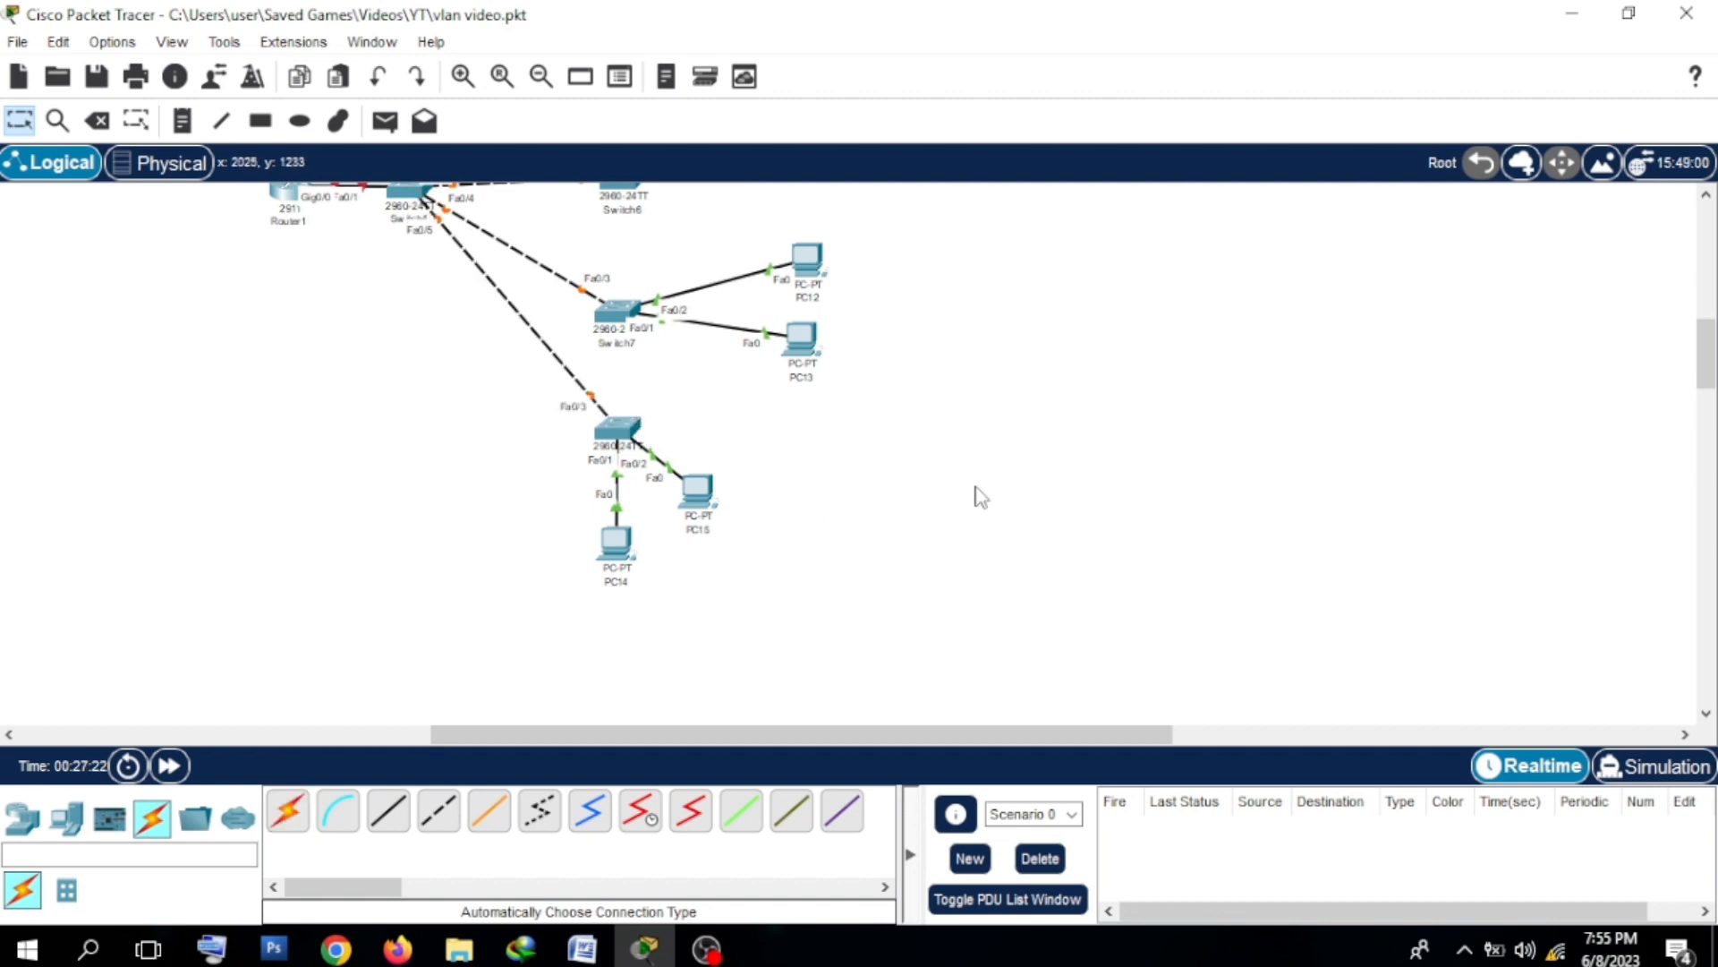
scroll(1706, 358, up, 3)
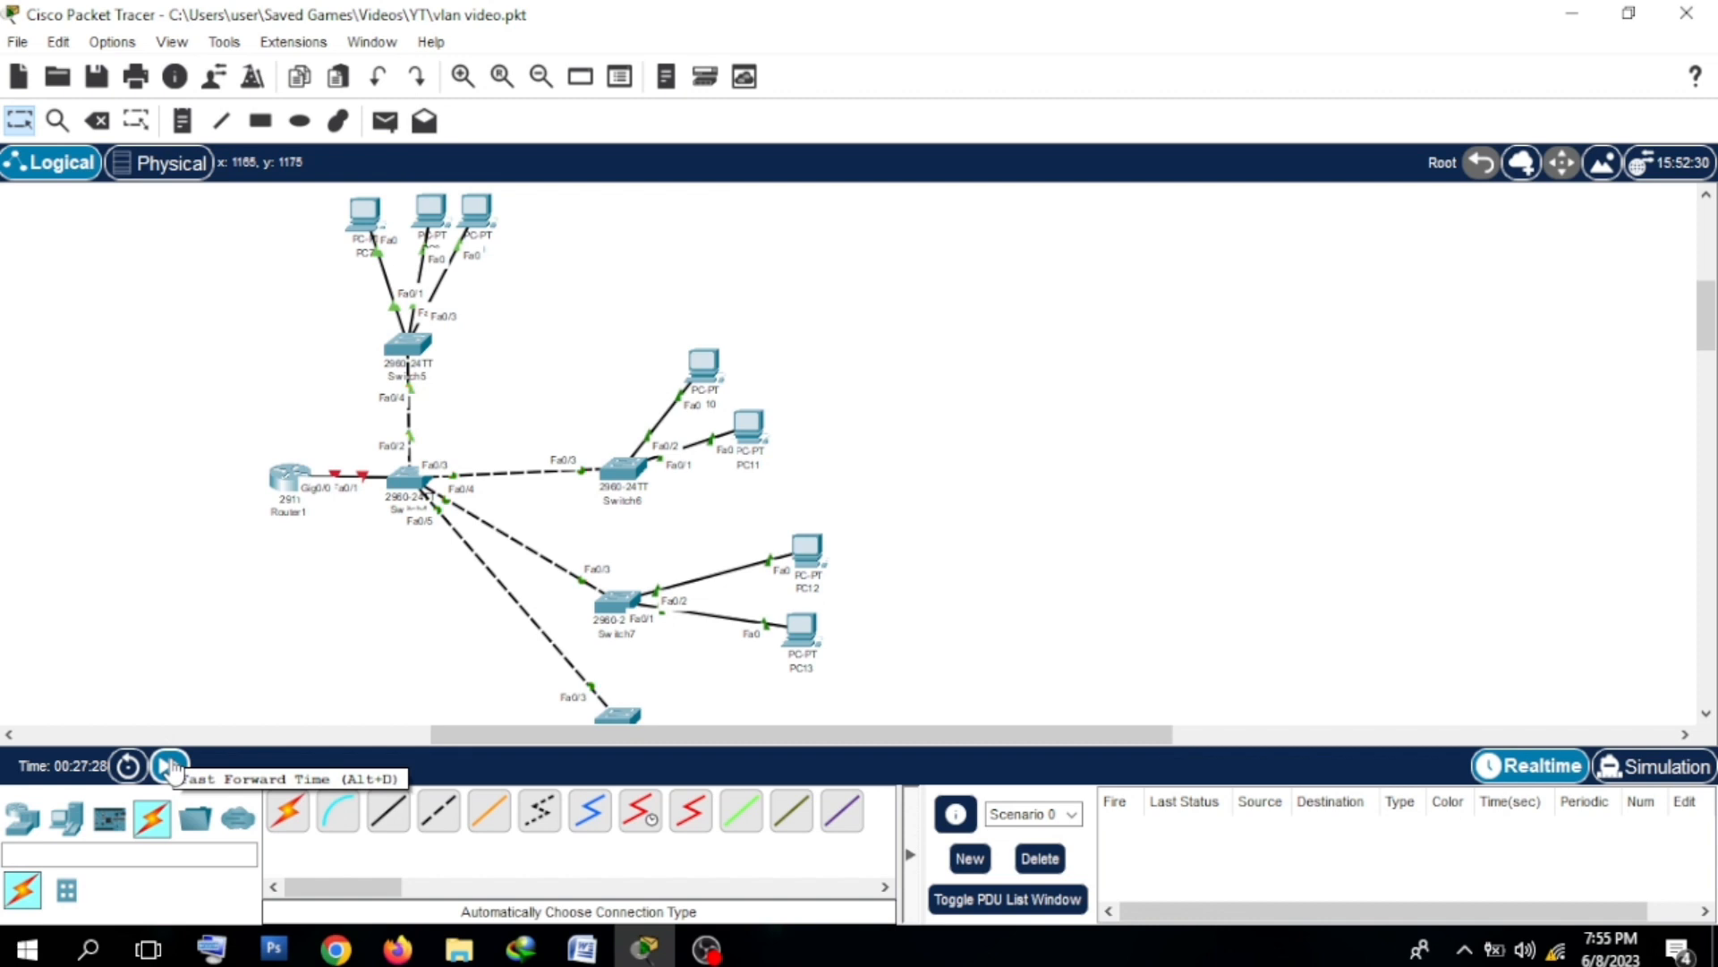
Step: Fast-forward the network time twice and move Router1 farther away from Switch4
click(170, 766)
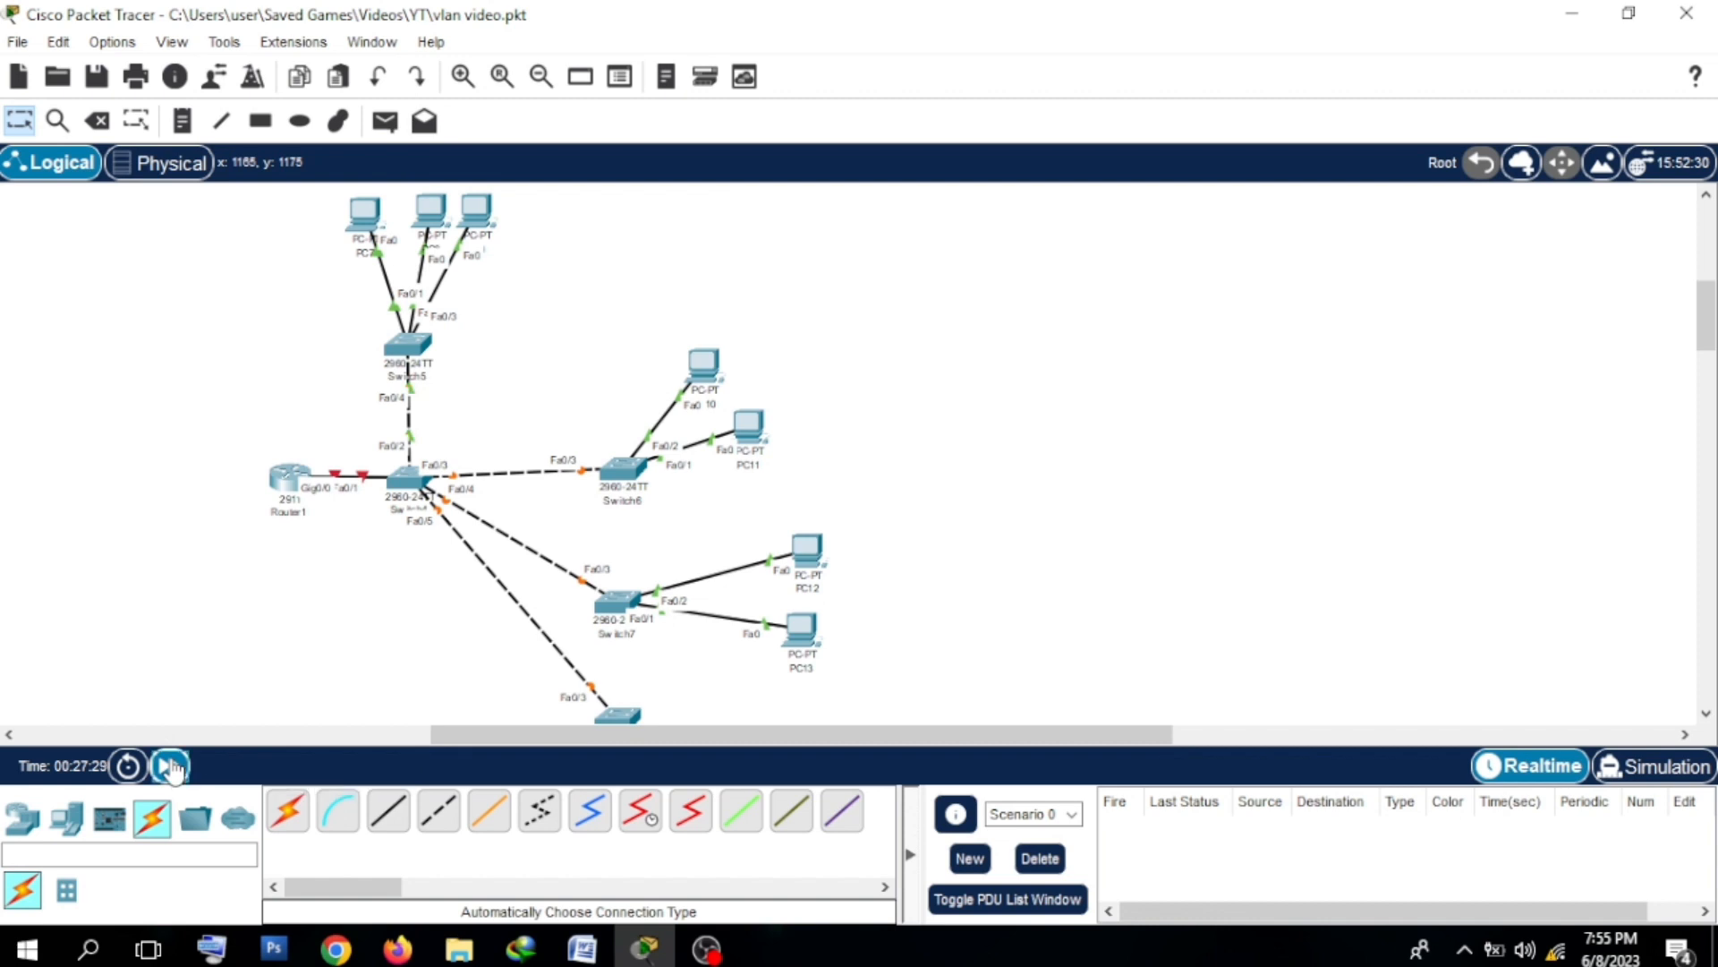
click(170, 766)
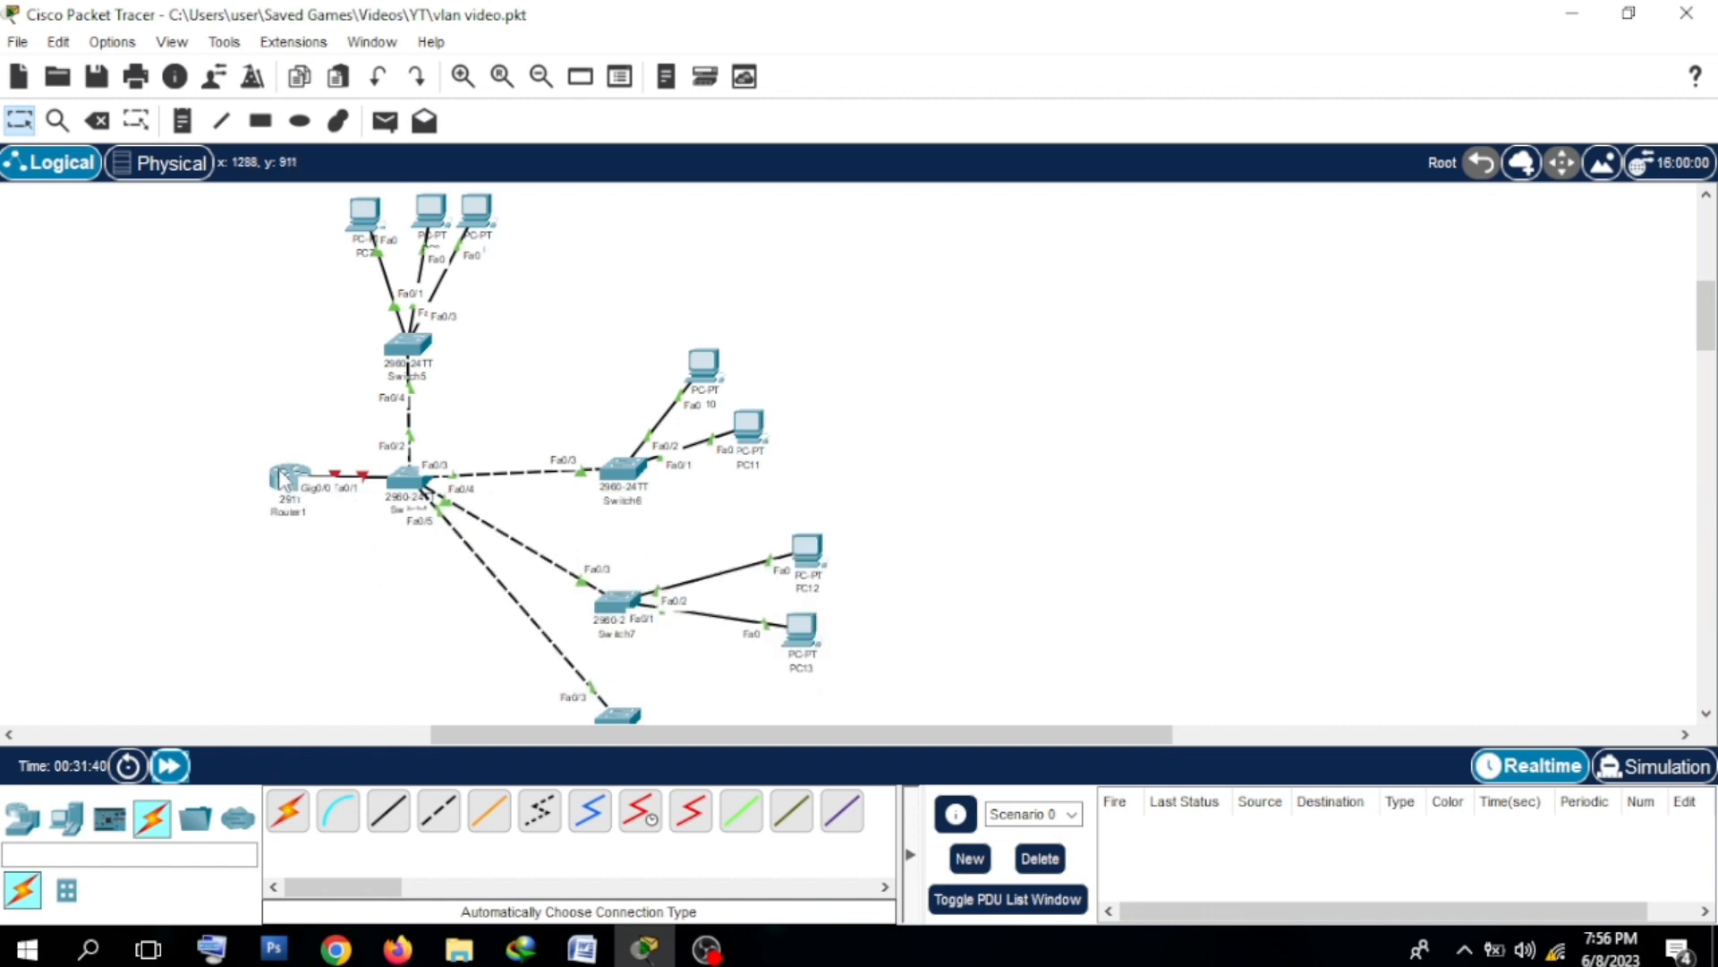
mouse_move(283, 479)
drag(283, 479, 221, 479)
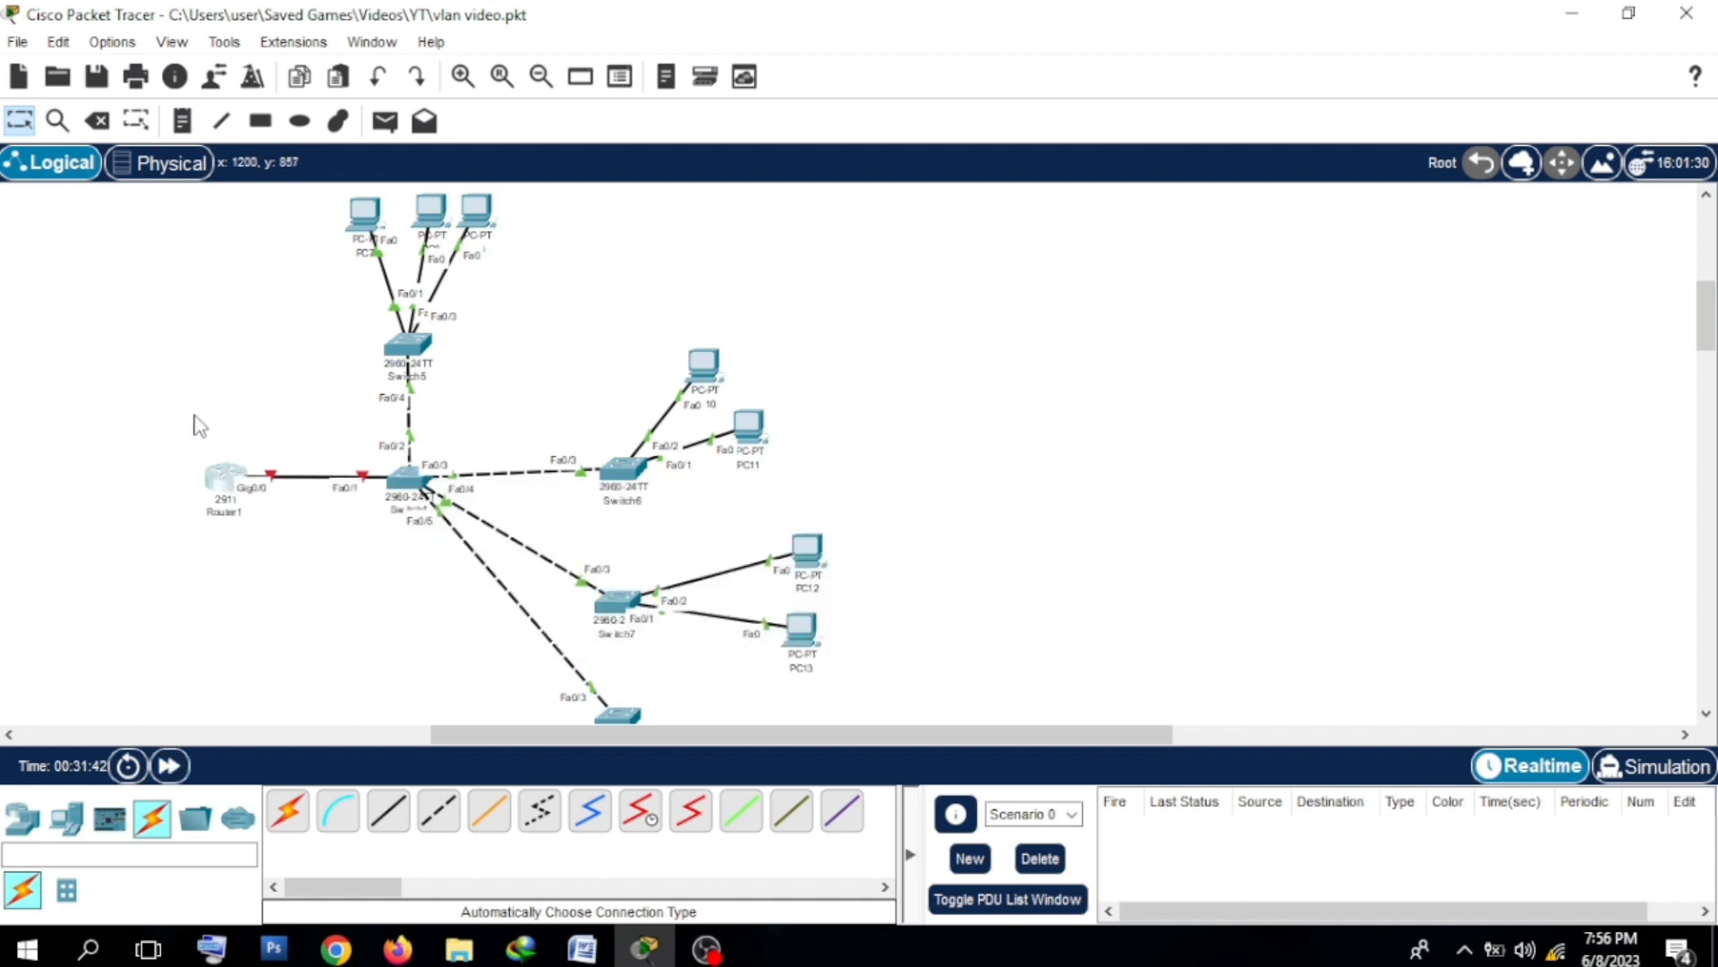
Step: Open Router1's command line and answer n to the initial configuration dialog to reach the router prompt
click(207, 480)
click(590, 86)
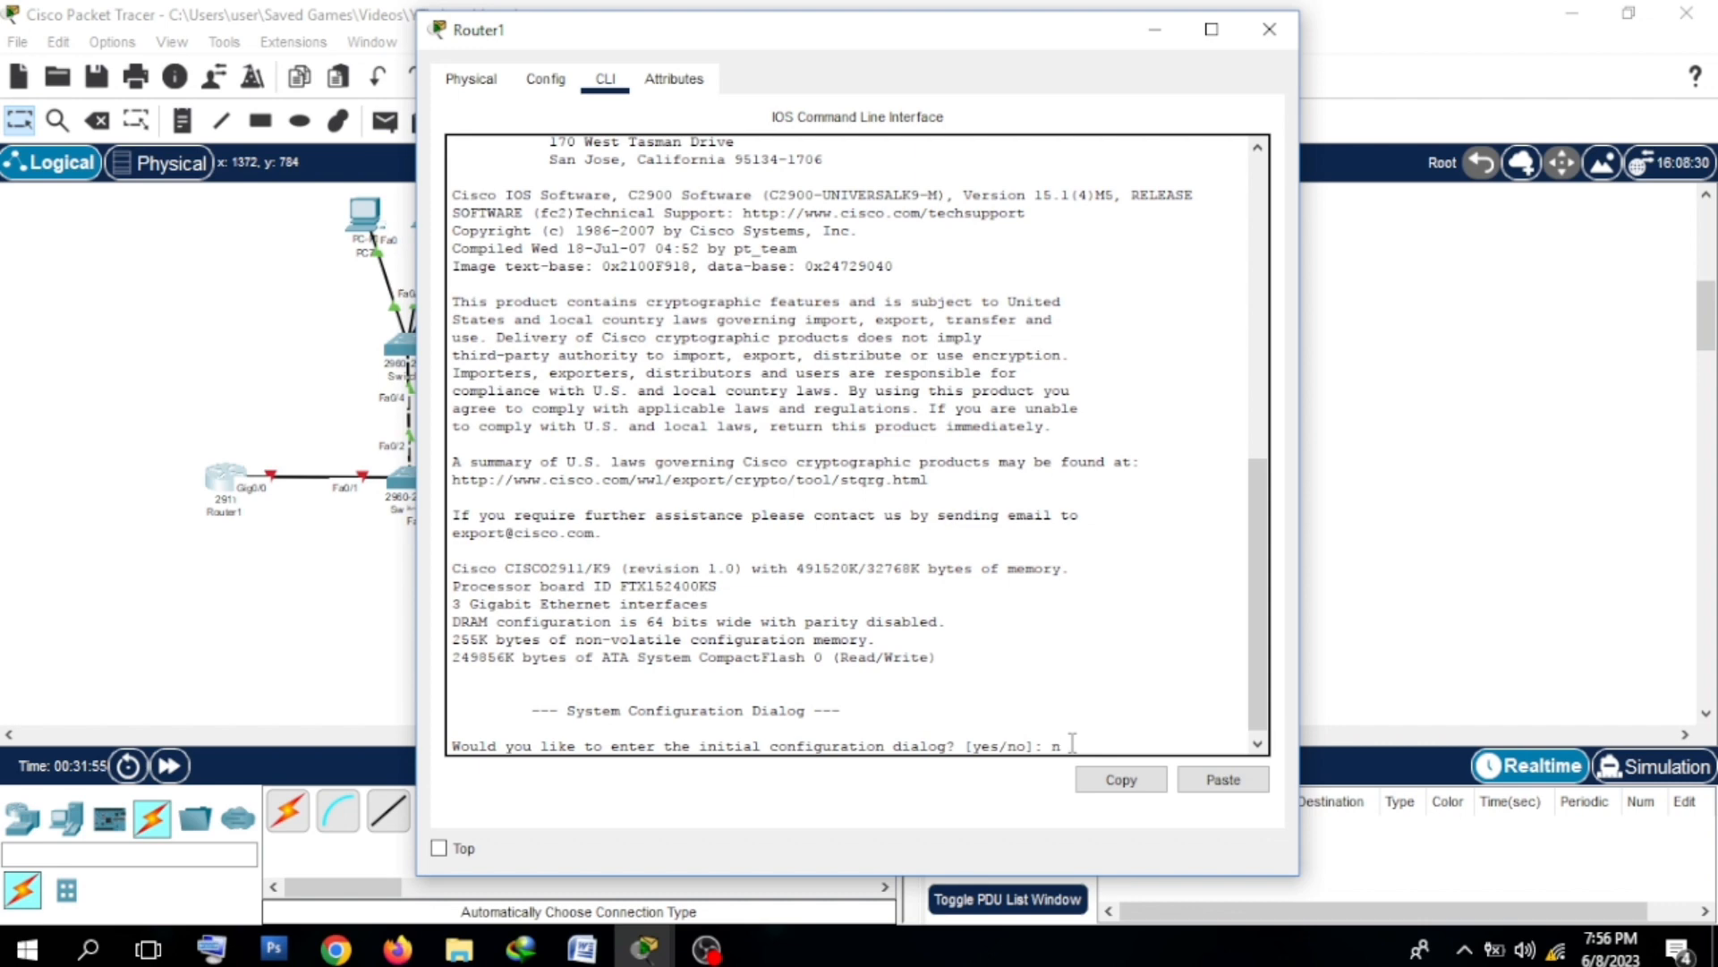
key(Return)
key(Return)
key(Return)
key(Return)
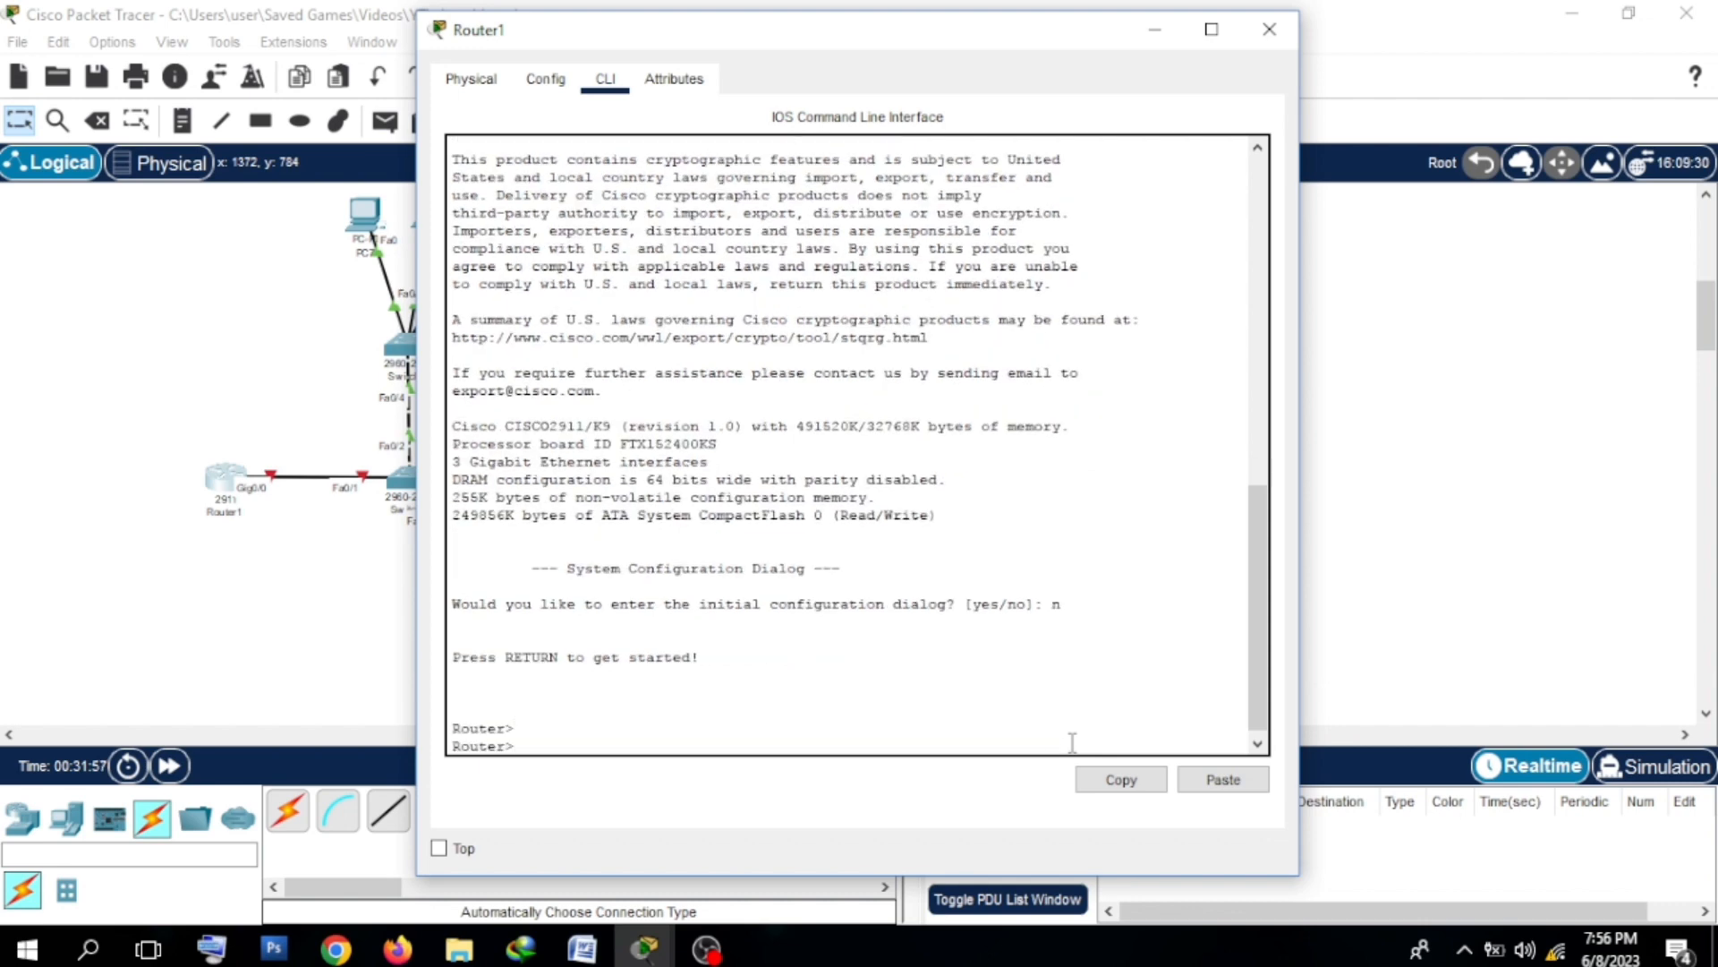
Step: Enter privileged mode with en and global configuration mode with conf t on Router1
text(en)
key(Return)
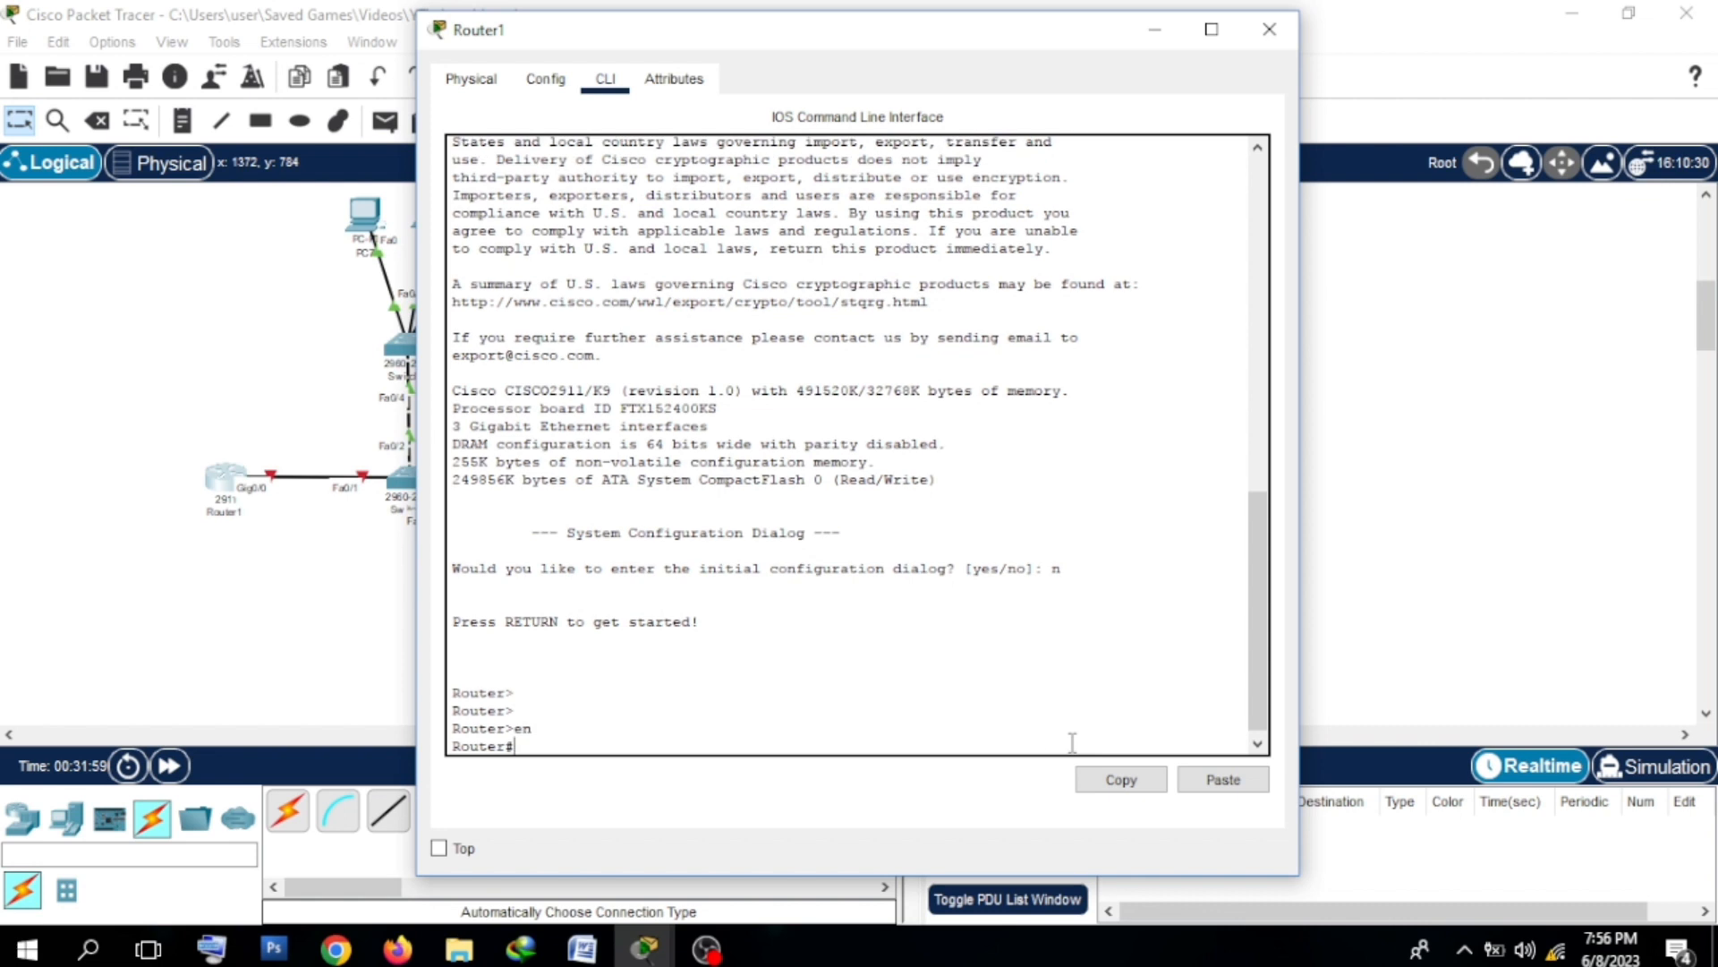
text(con)
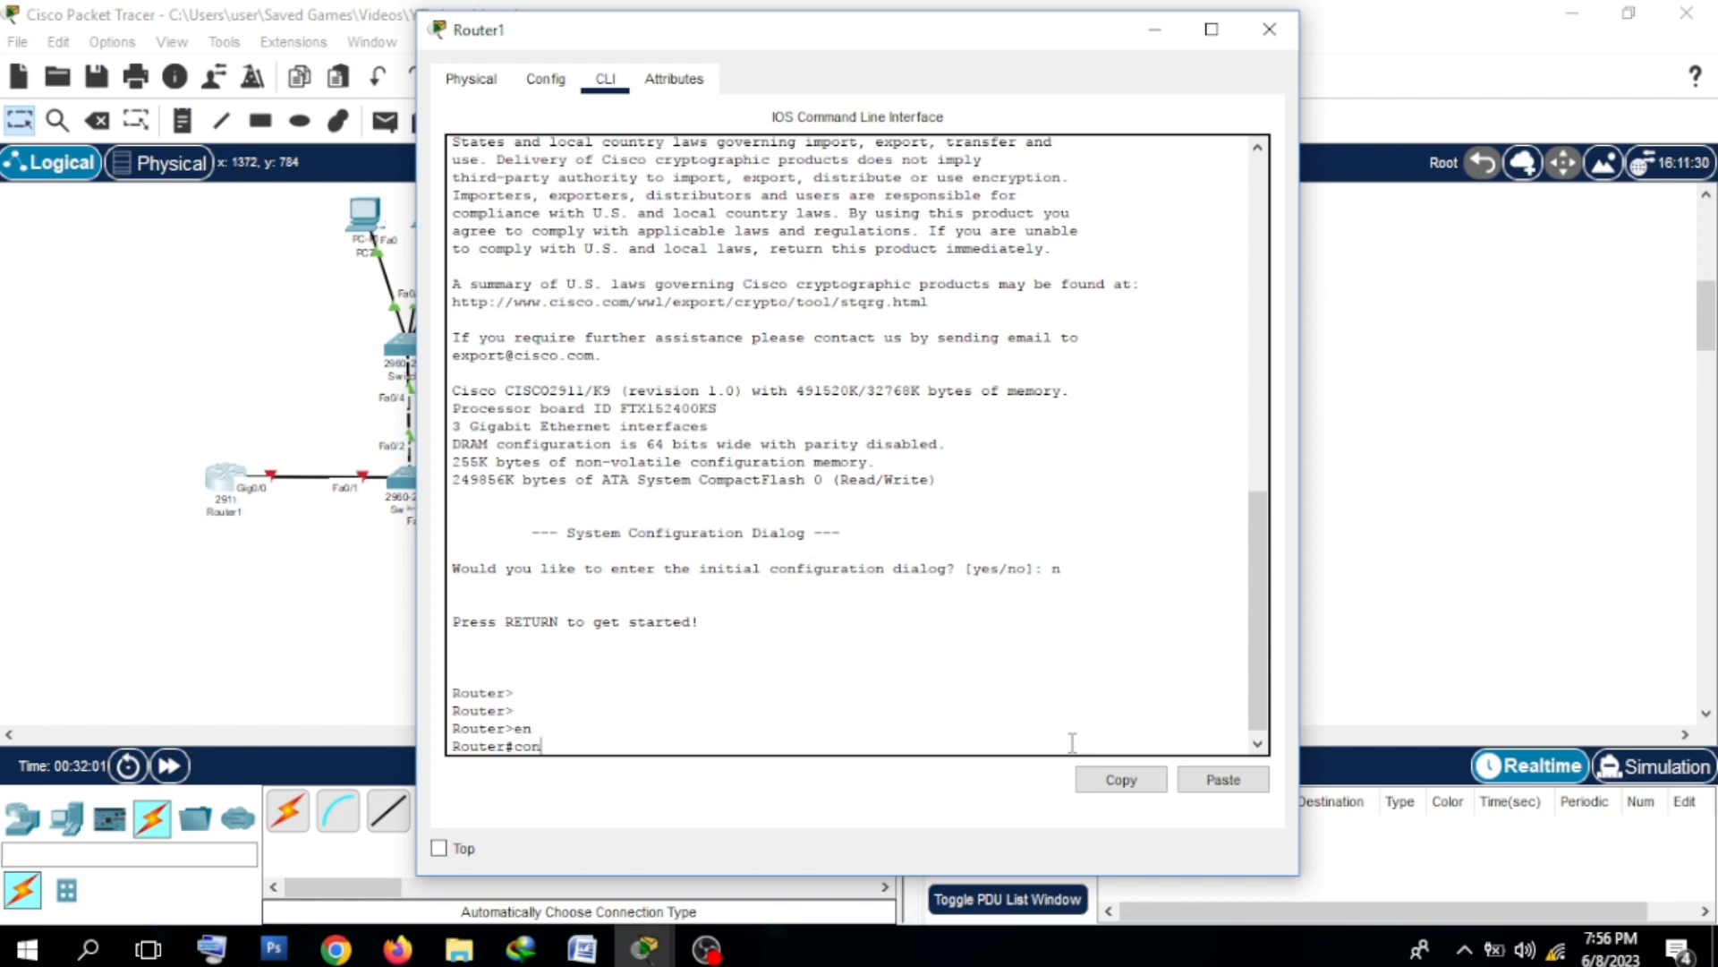
text(f t)
key(Return)
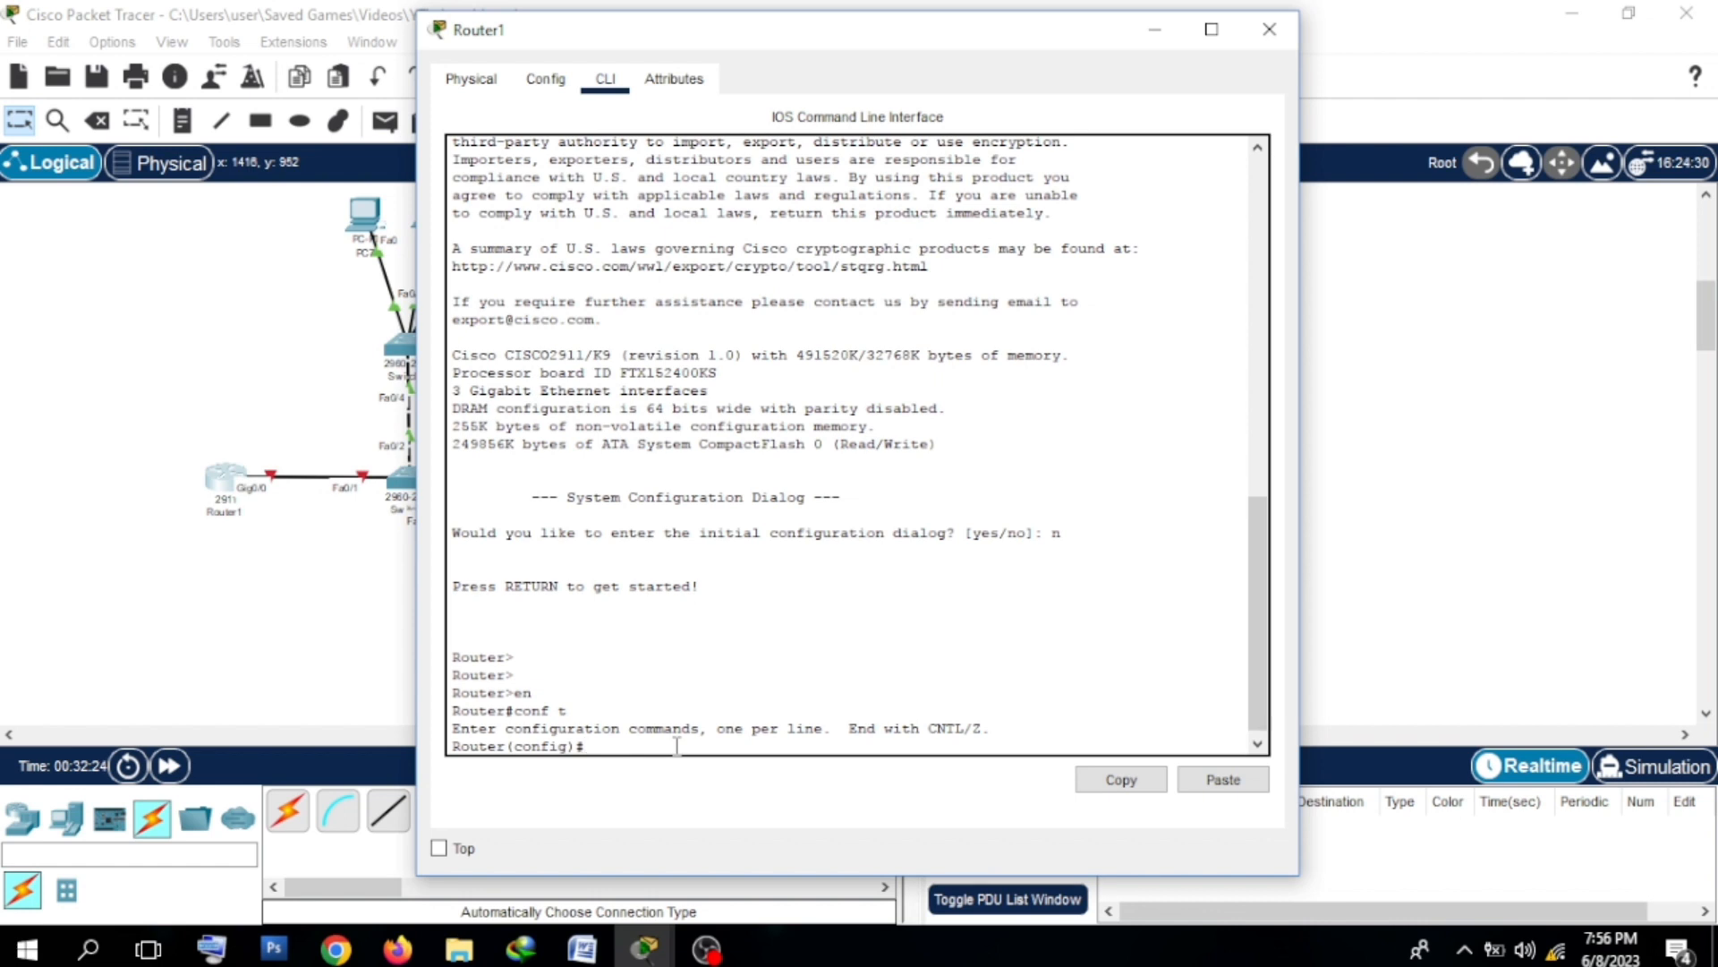
Step: Enable Router1's interface gig0/0 with the commands int gig0/0 and n sh
text(int gig0/0)
key(Return)
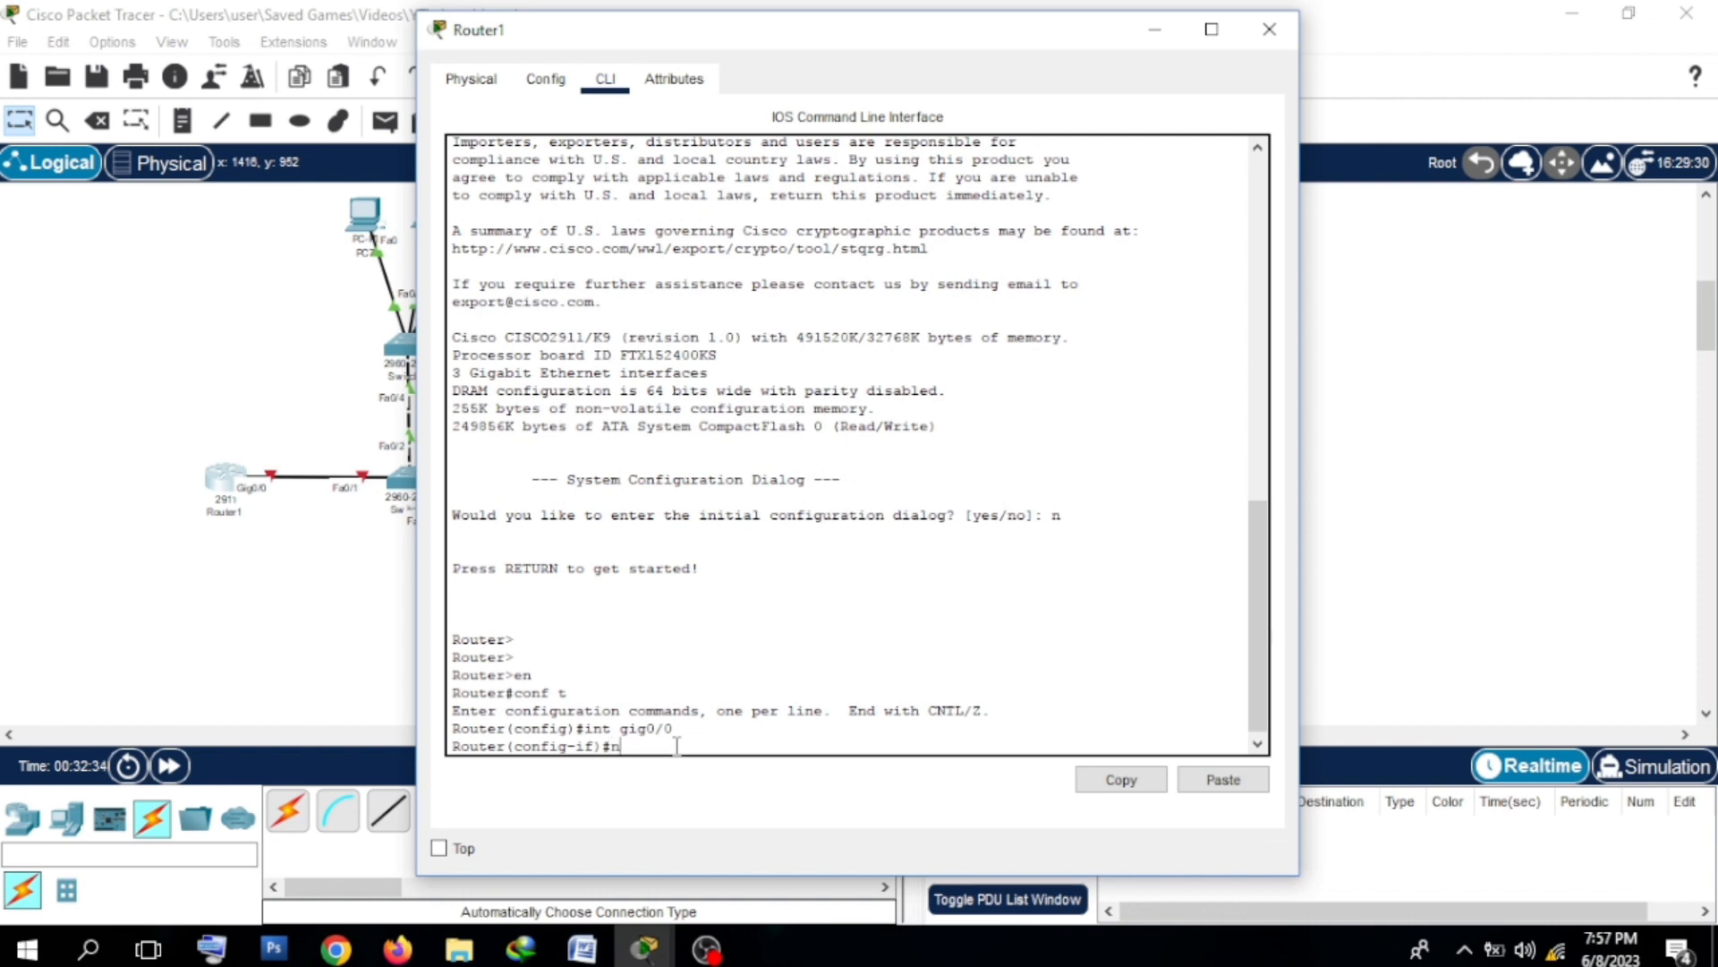
text(n sh)
key(Return)
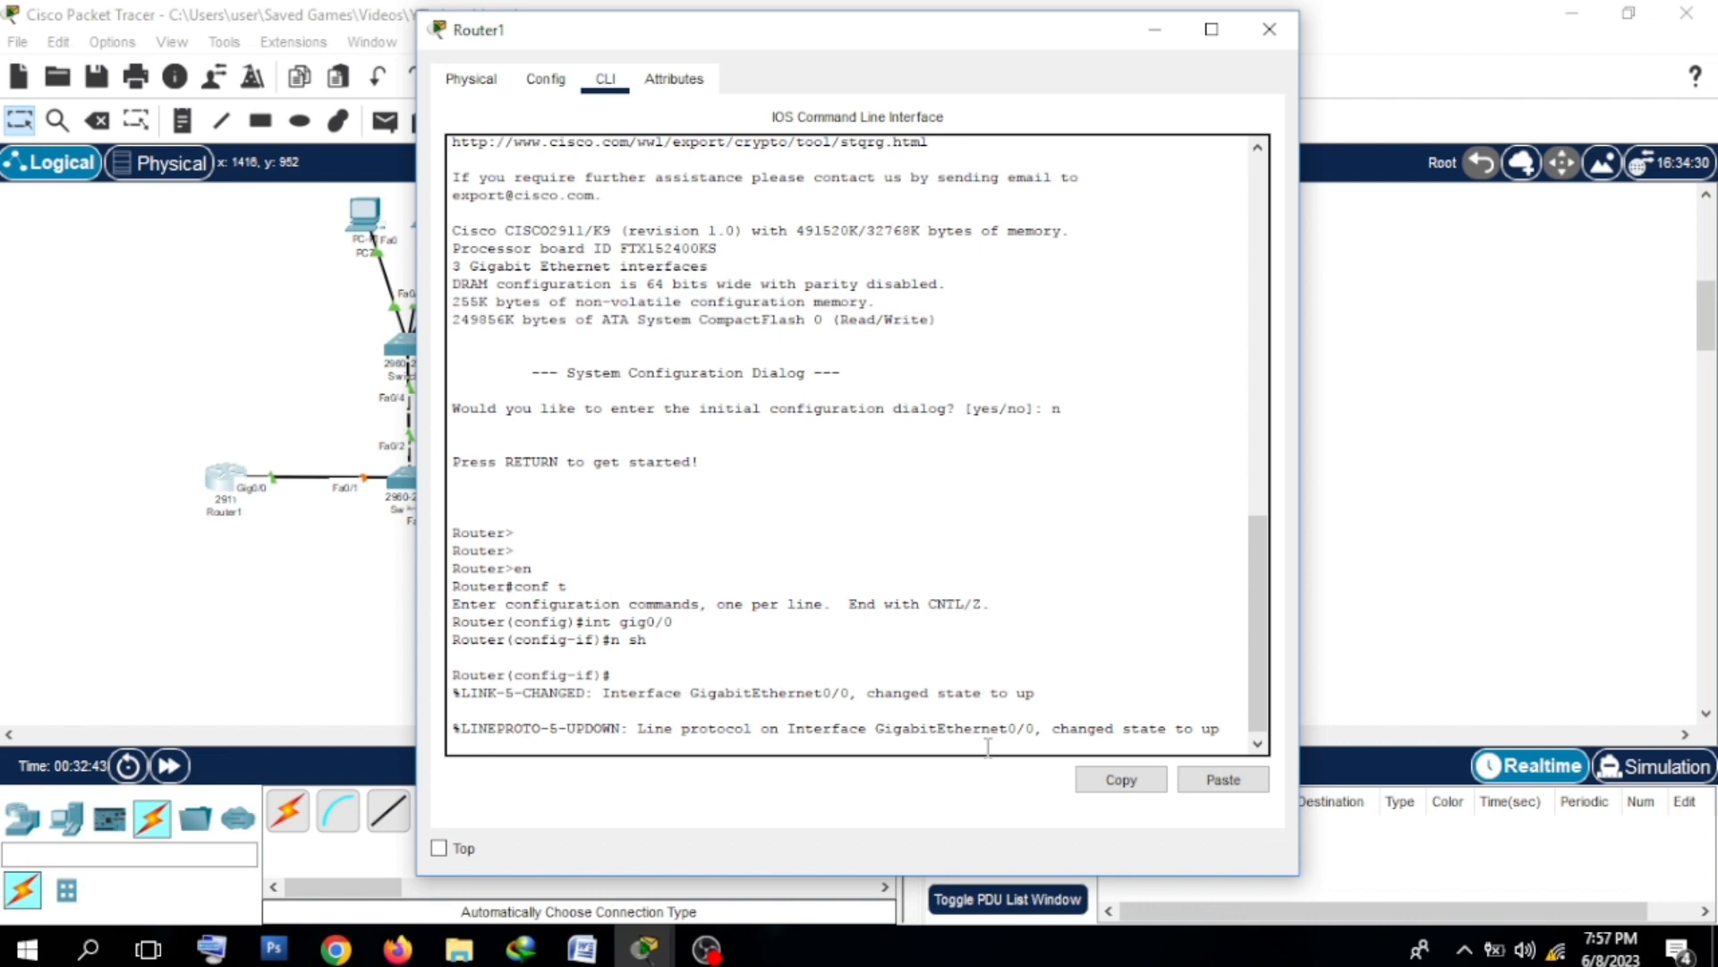
key(Return)
key(Return)
key(Return)
key(Return)
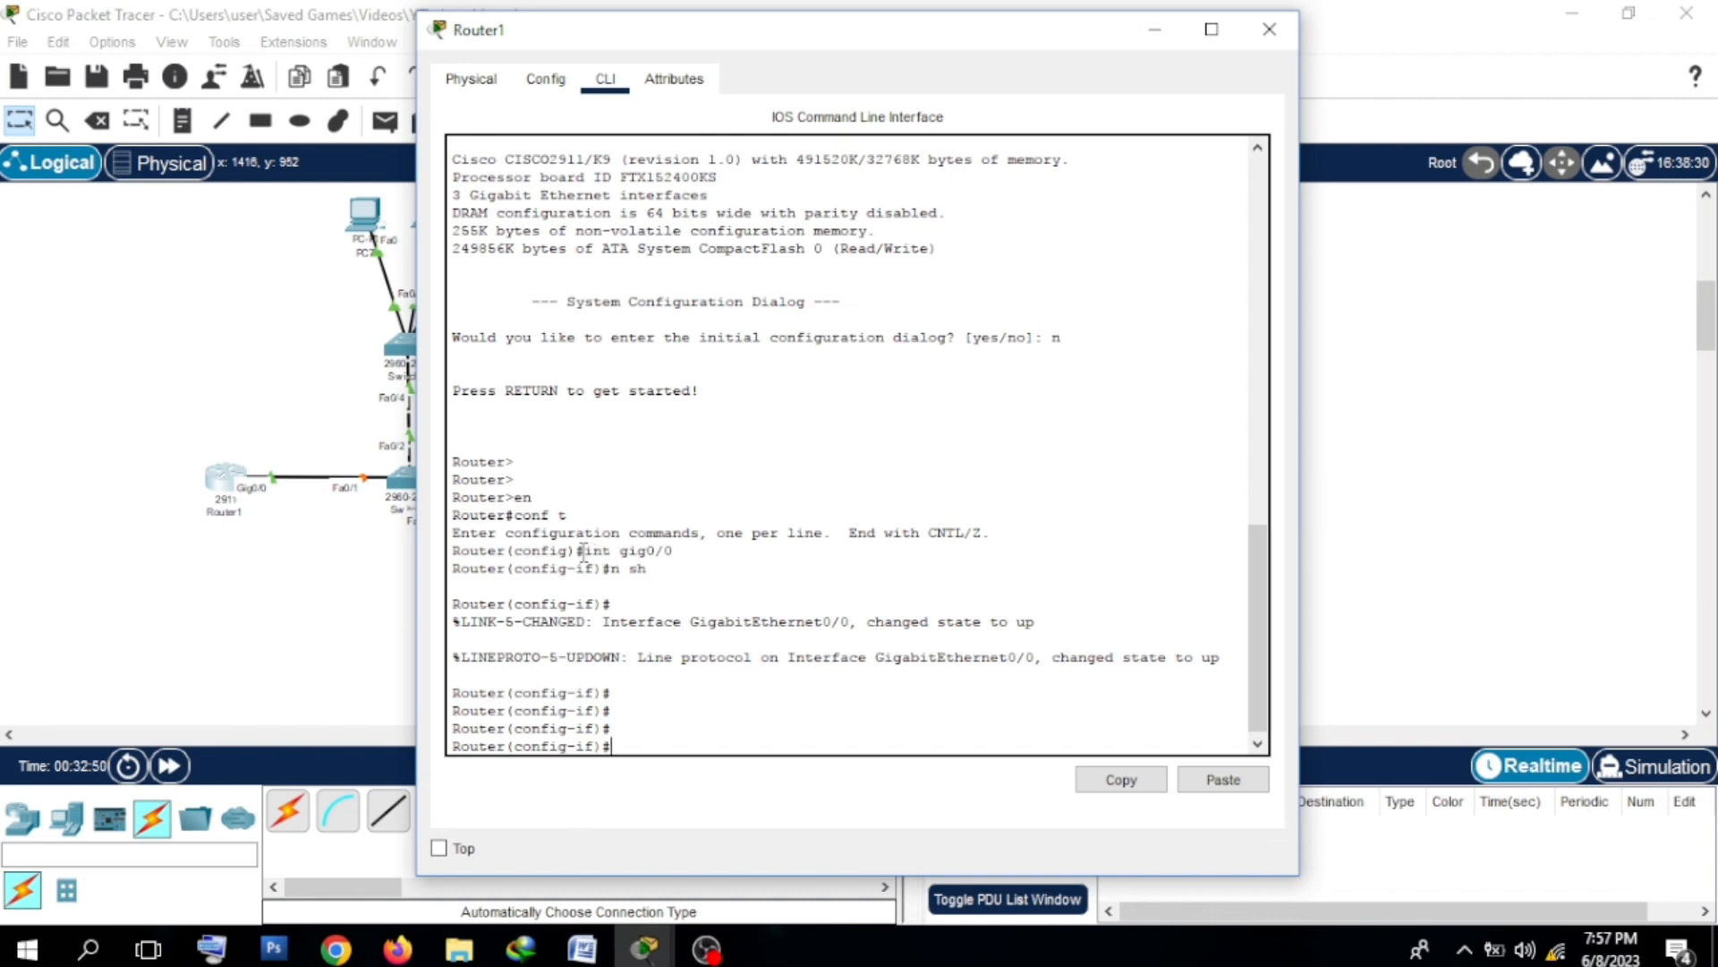
Step: Create the subinterface gig0/0.10 on Router1 with int gig0/0.10
drag(584, 551, 680, 551)
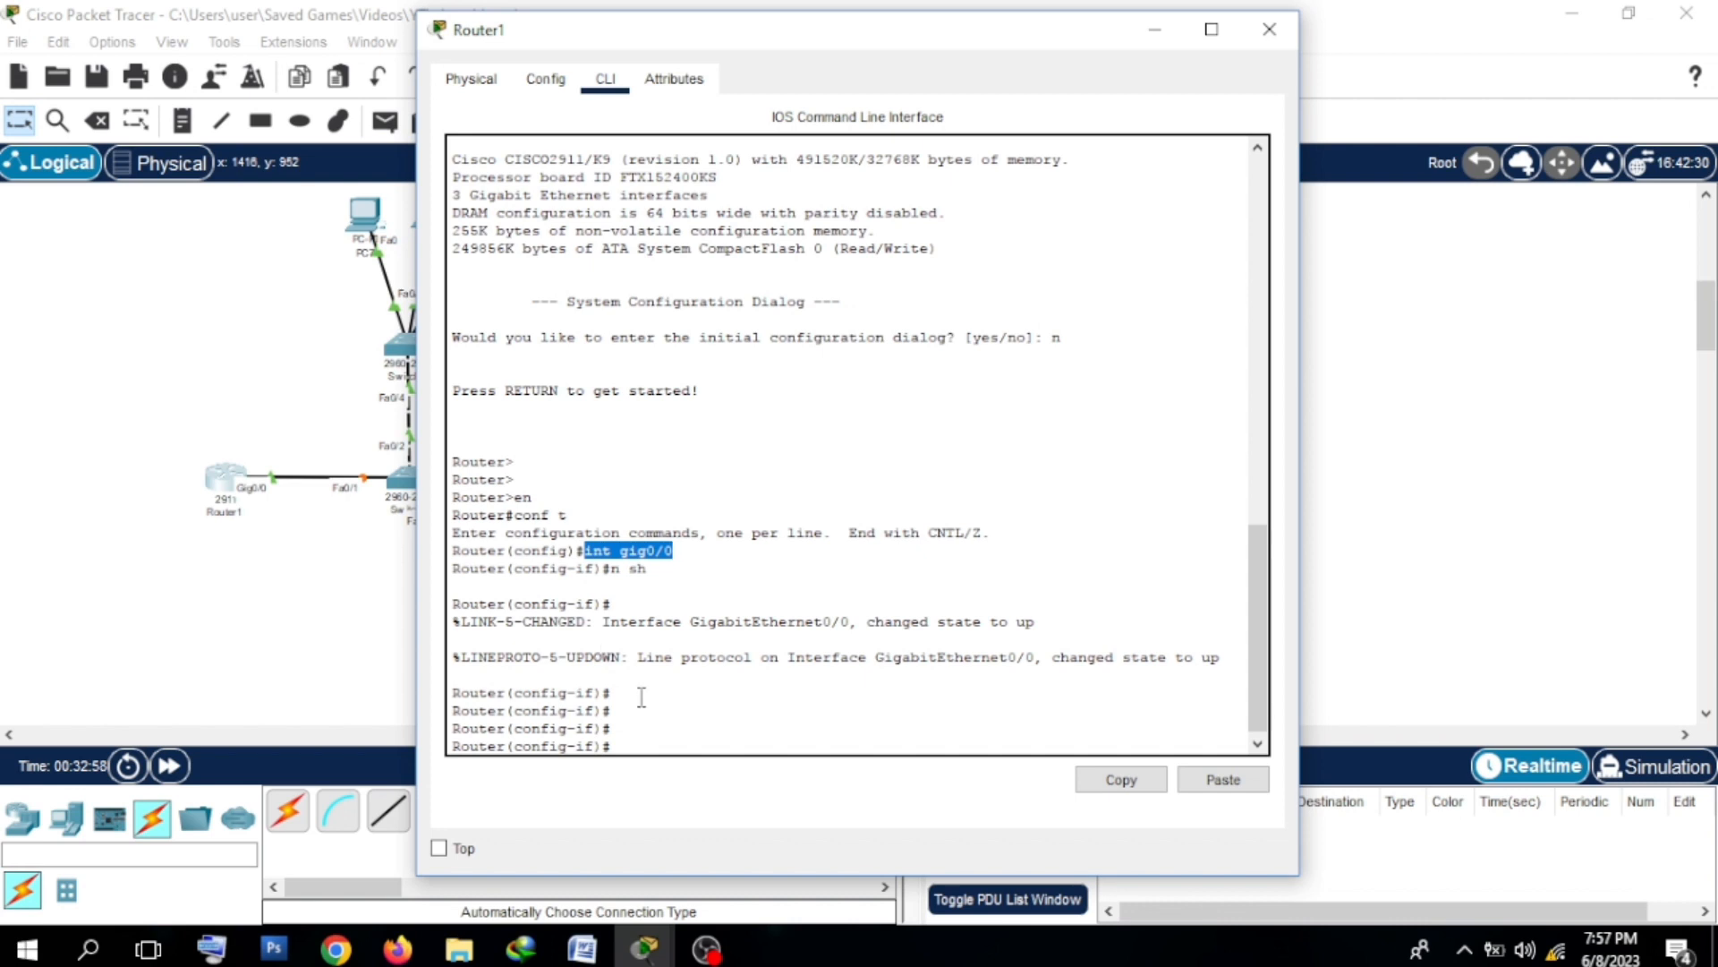
click(638, 742)
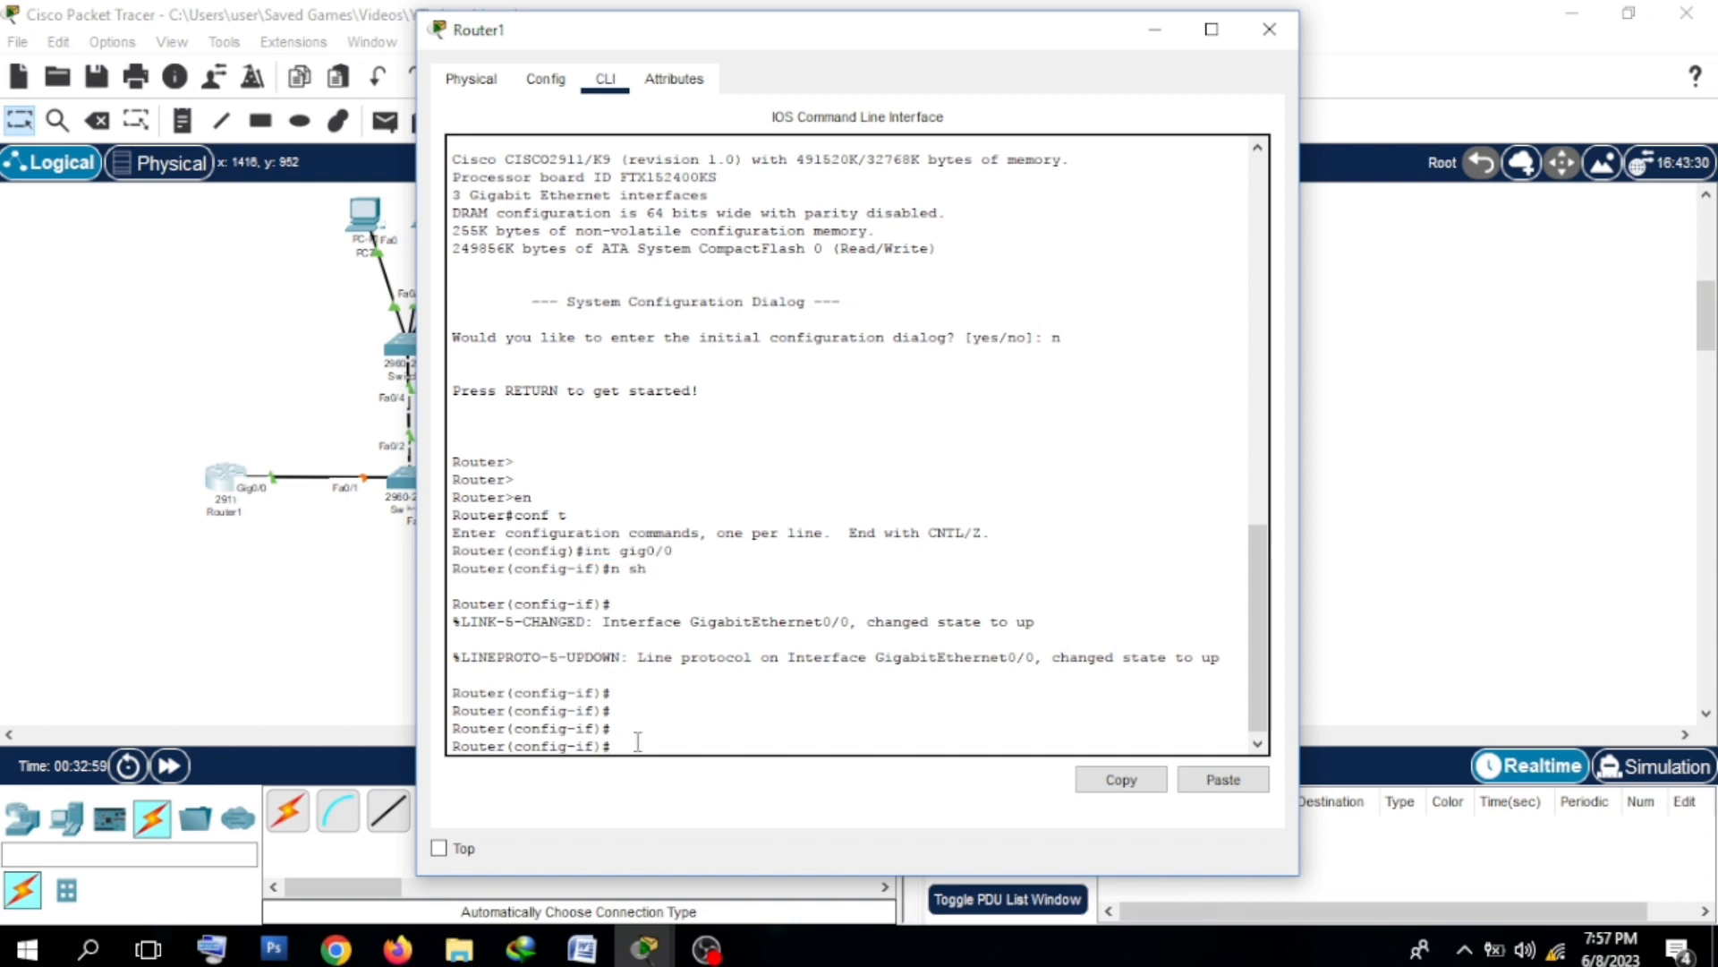
text(int gig0/0.)
text(10)
key(Return)
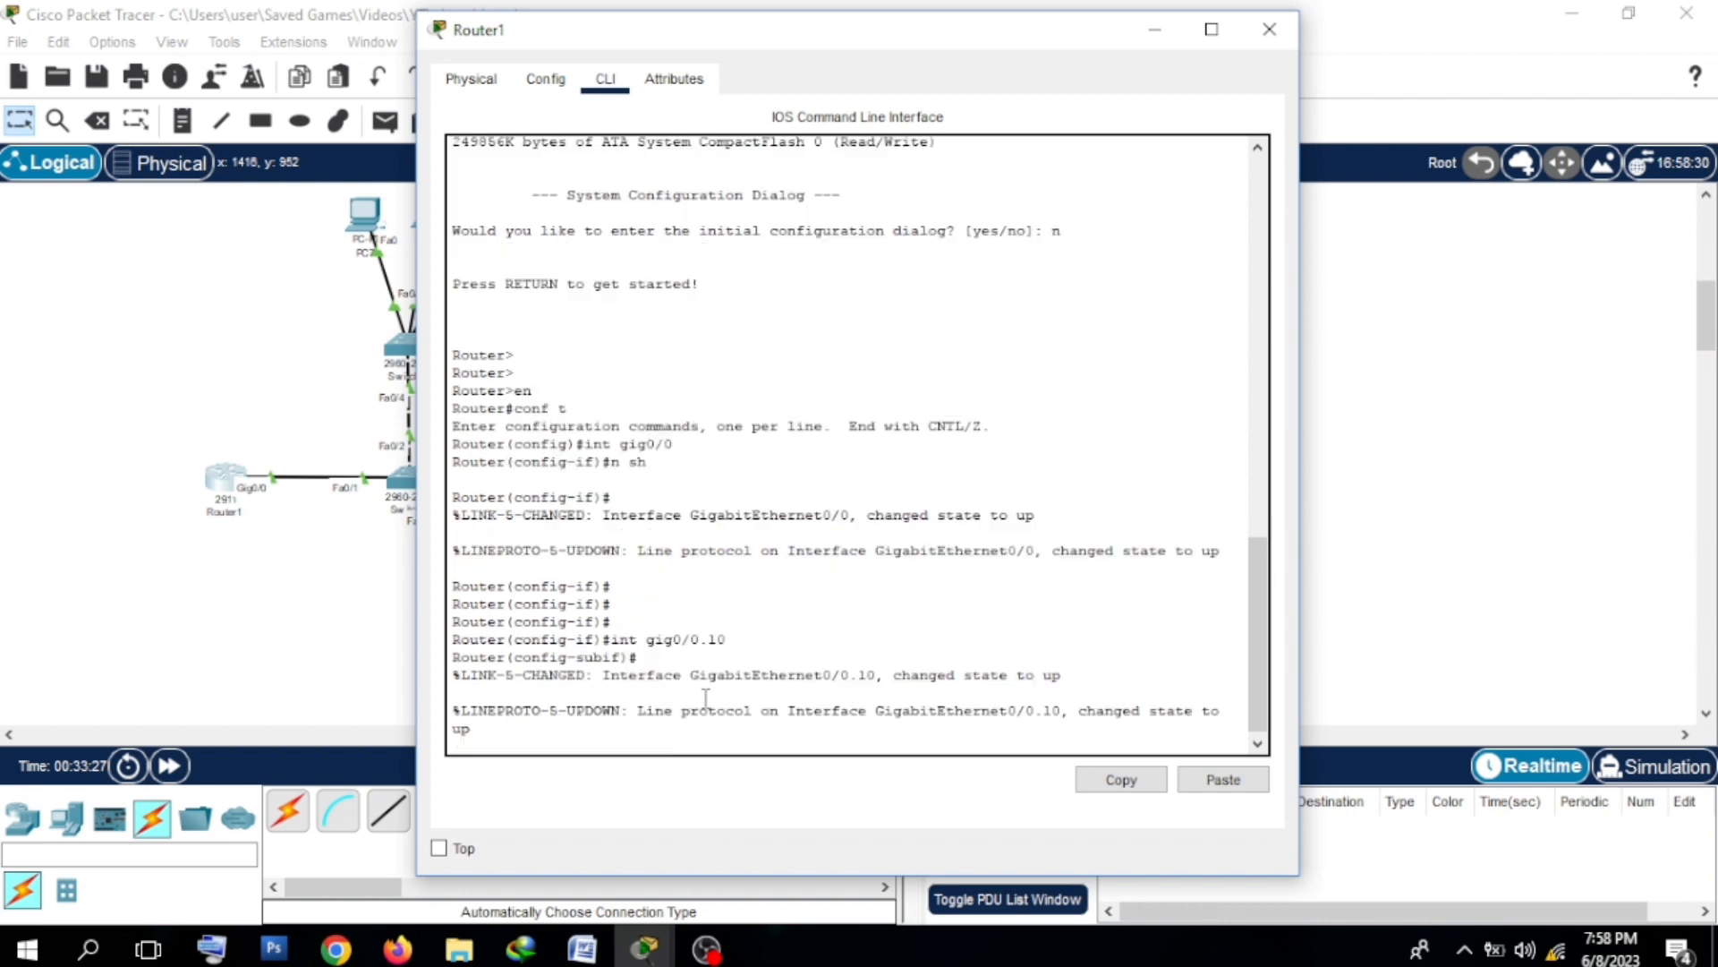
key(Return)
key(Return)
key(Return)
key(Return)
key(Return)
key(Return)
key(Return)
key(Return)
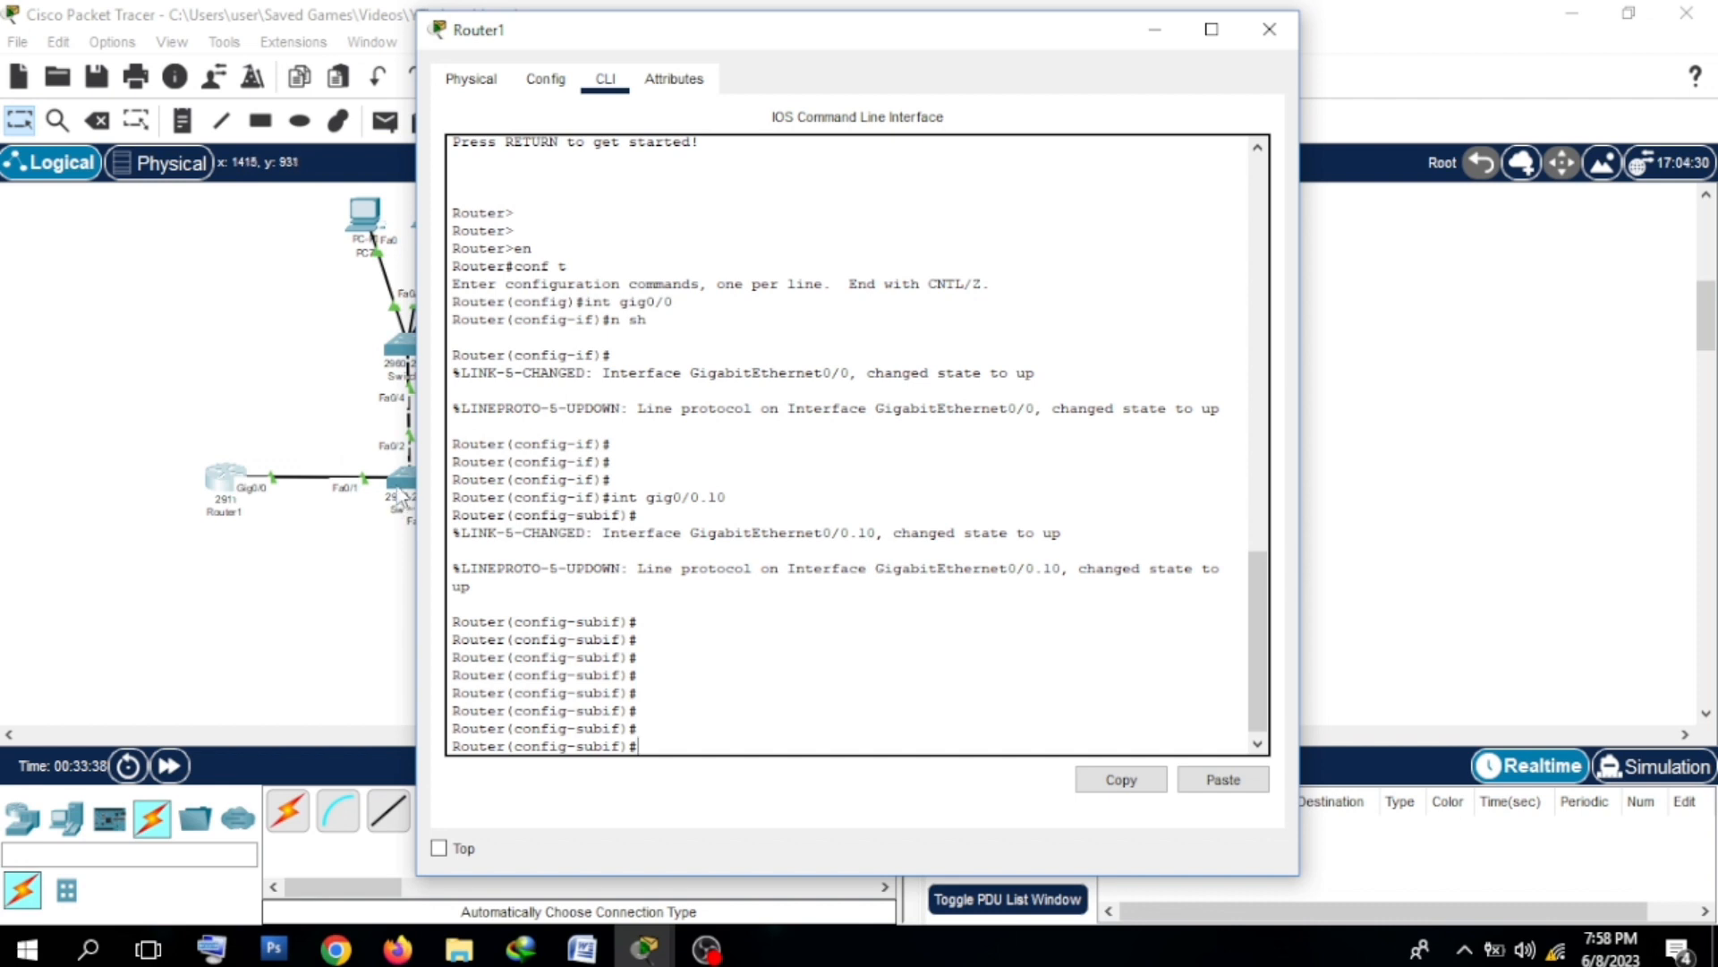
Step: Examine Router1 and Switch4 in the topology against the number of the new subinterface in the router's command line
click(385, 566)
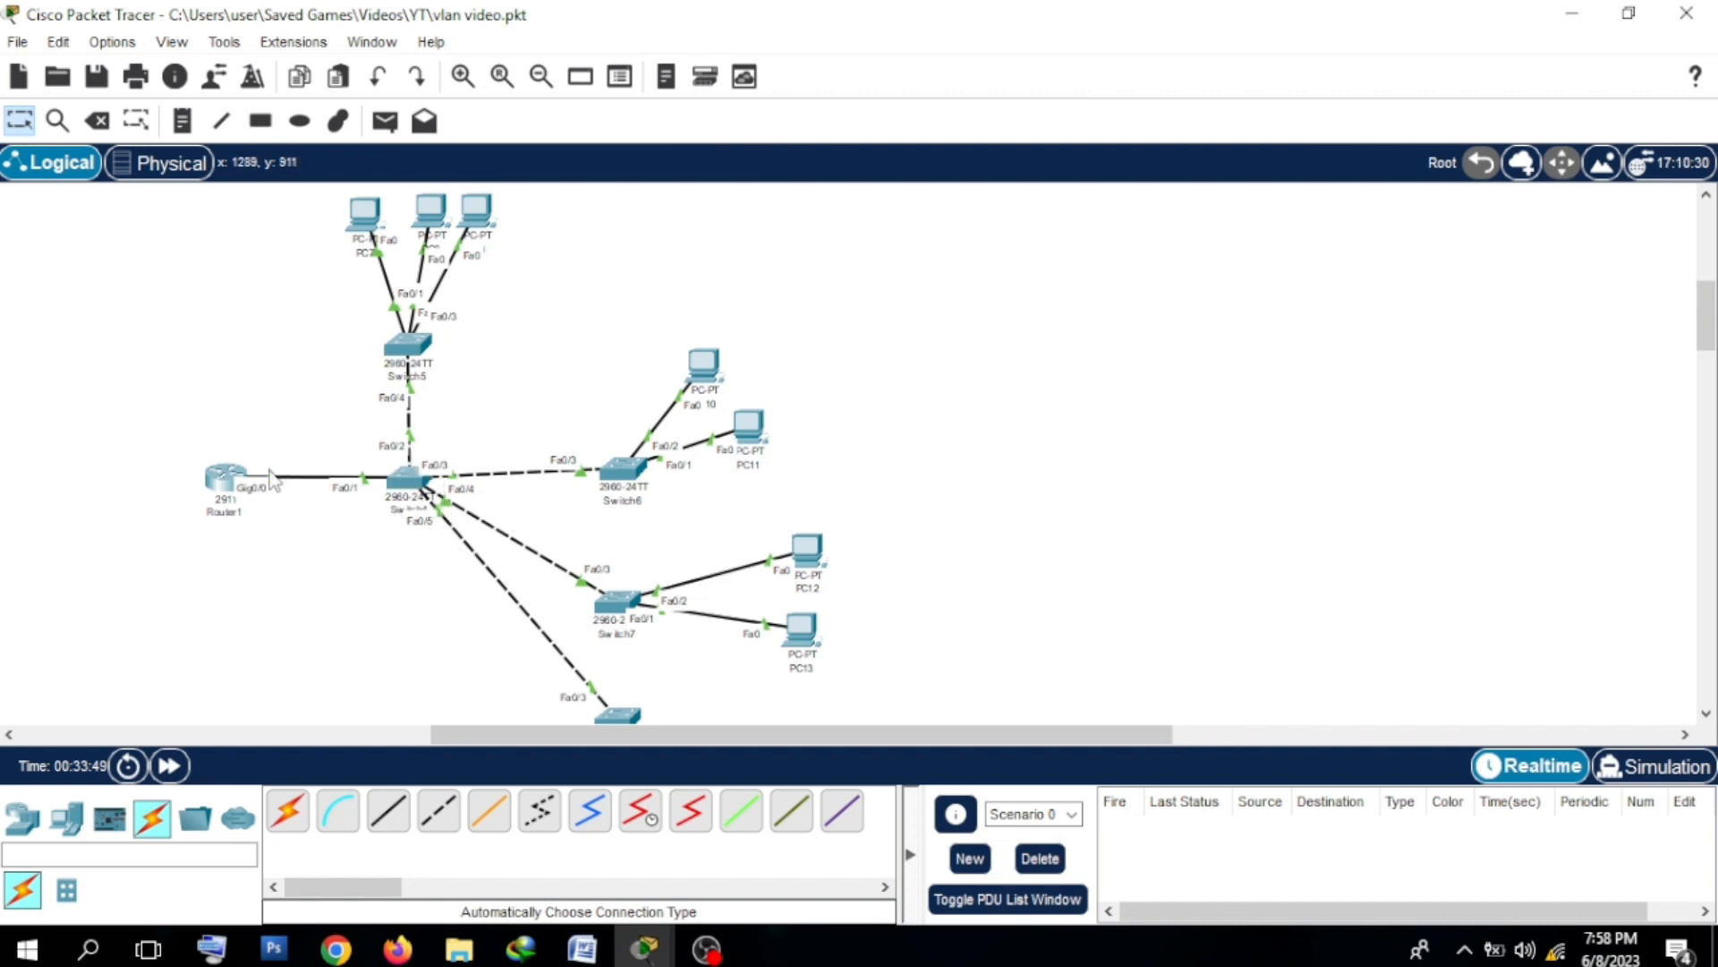
drag(221, 446, 238, 591)
click(223, 482)
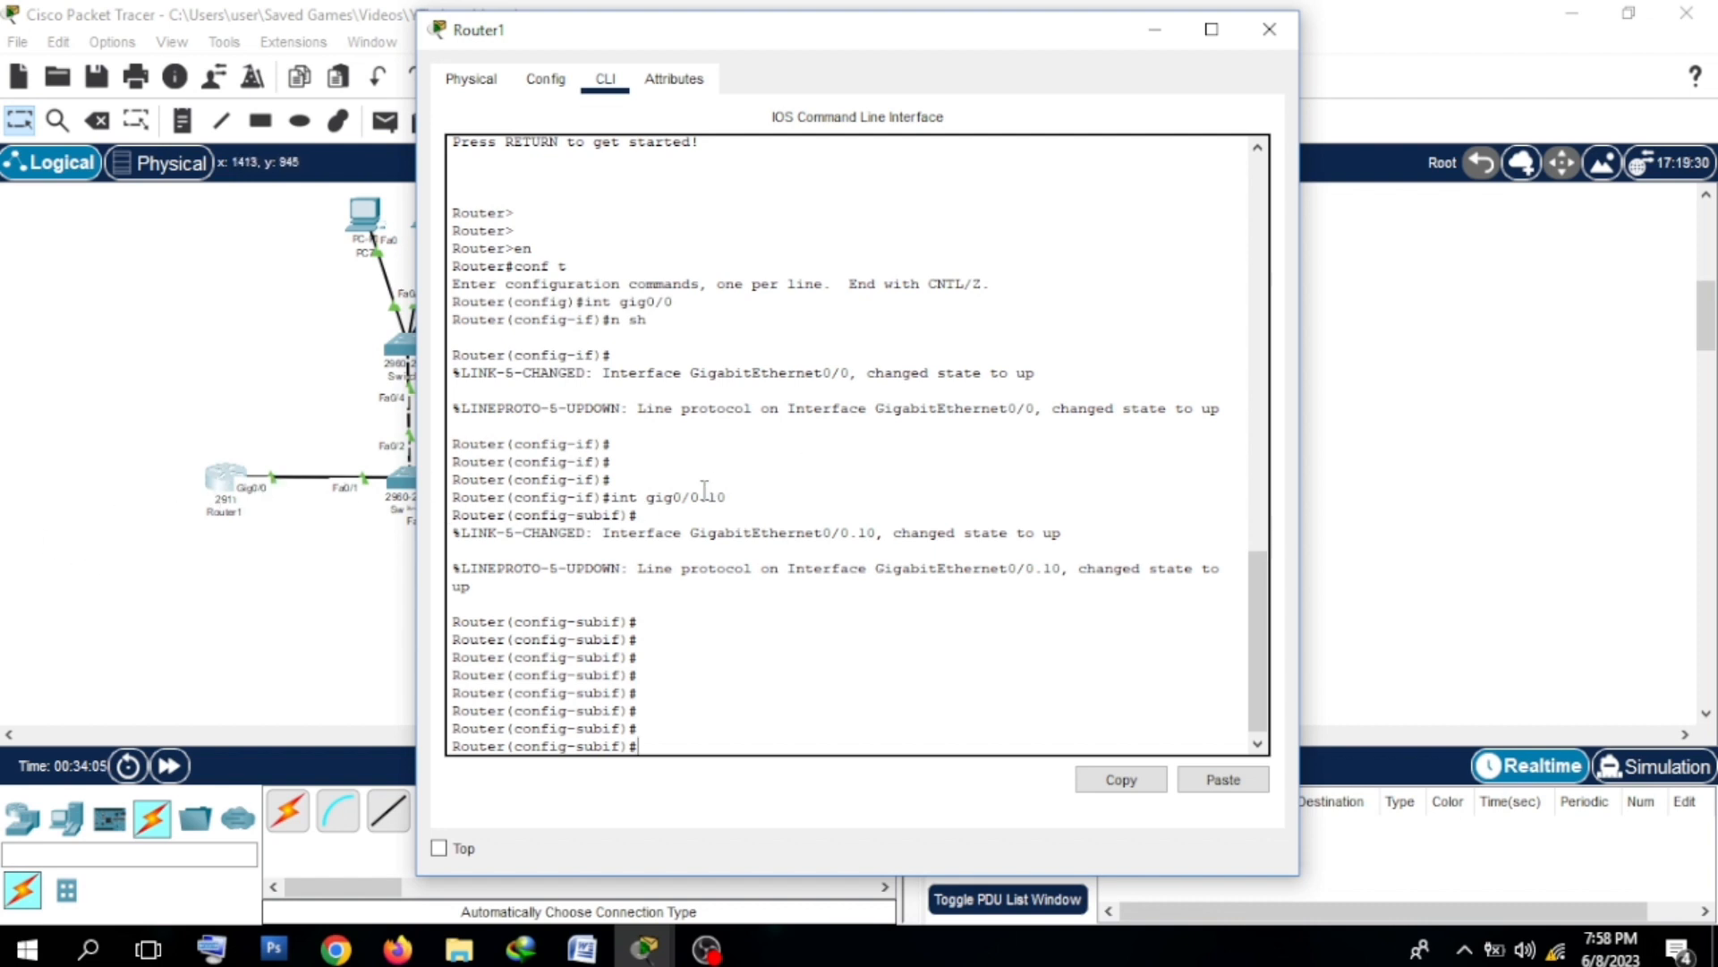
drag(708, 497, 786, 498)
click(268, 611)
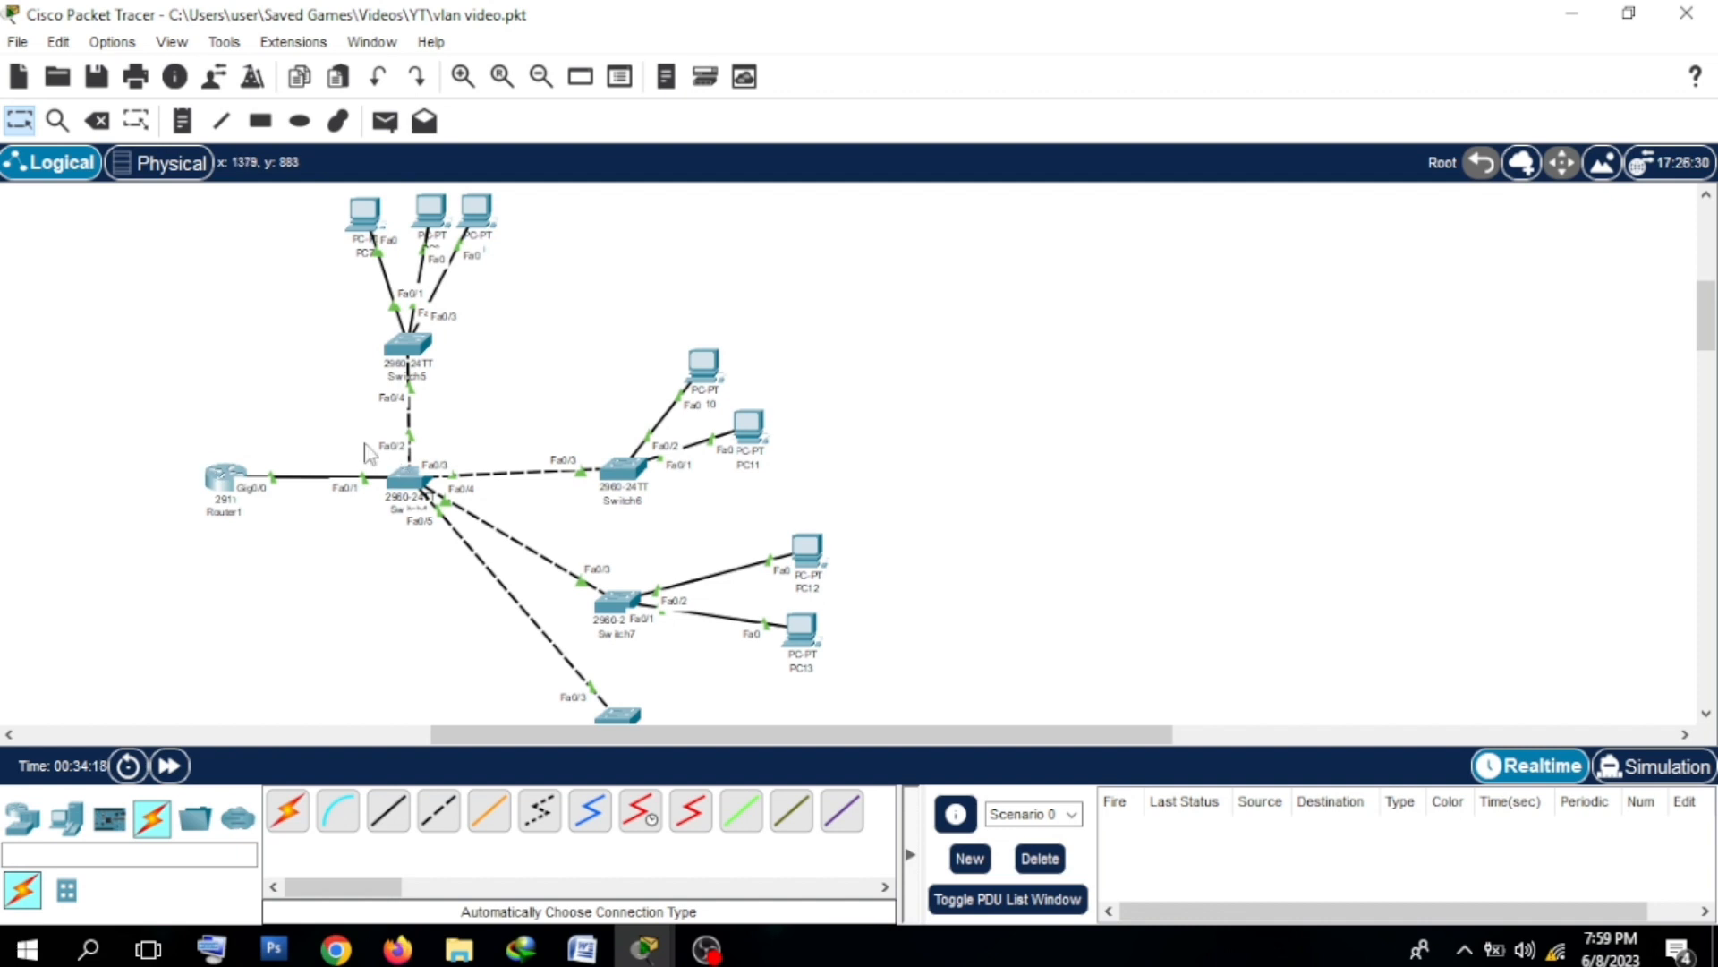
drag(364, 442, 428, 589)
click(324, 419)
Step: Try to assign IP address 192.168.10.1 with mask 255.255.255.0 to subinterface gig0/0.10 before setting its encapsulation
click(226, 483)
click(678, 716)
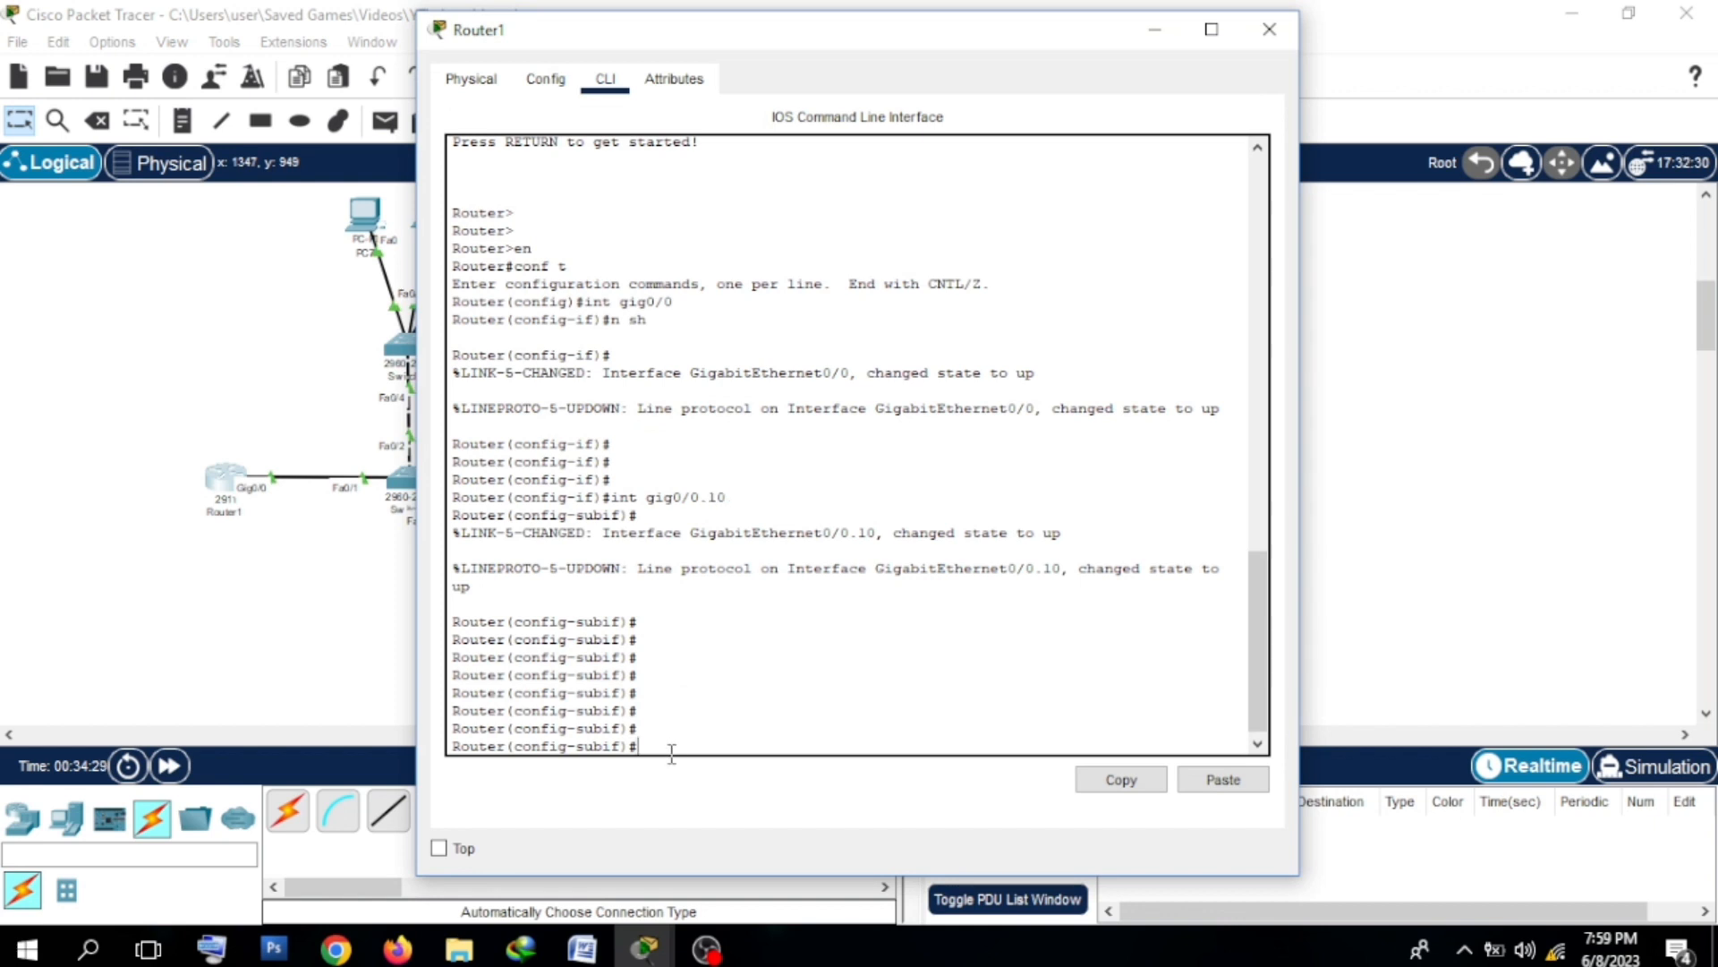
text(ip ad 192.168.10.1 255.255.255.0)
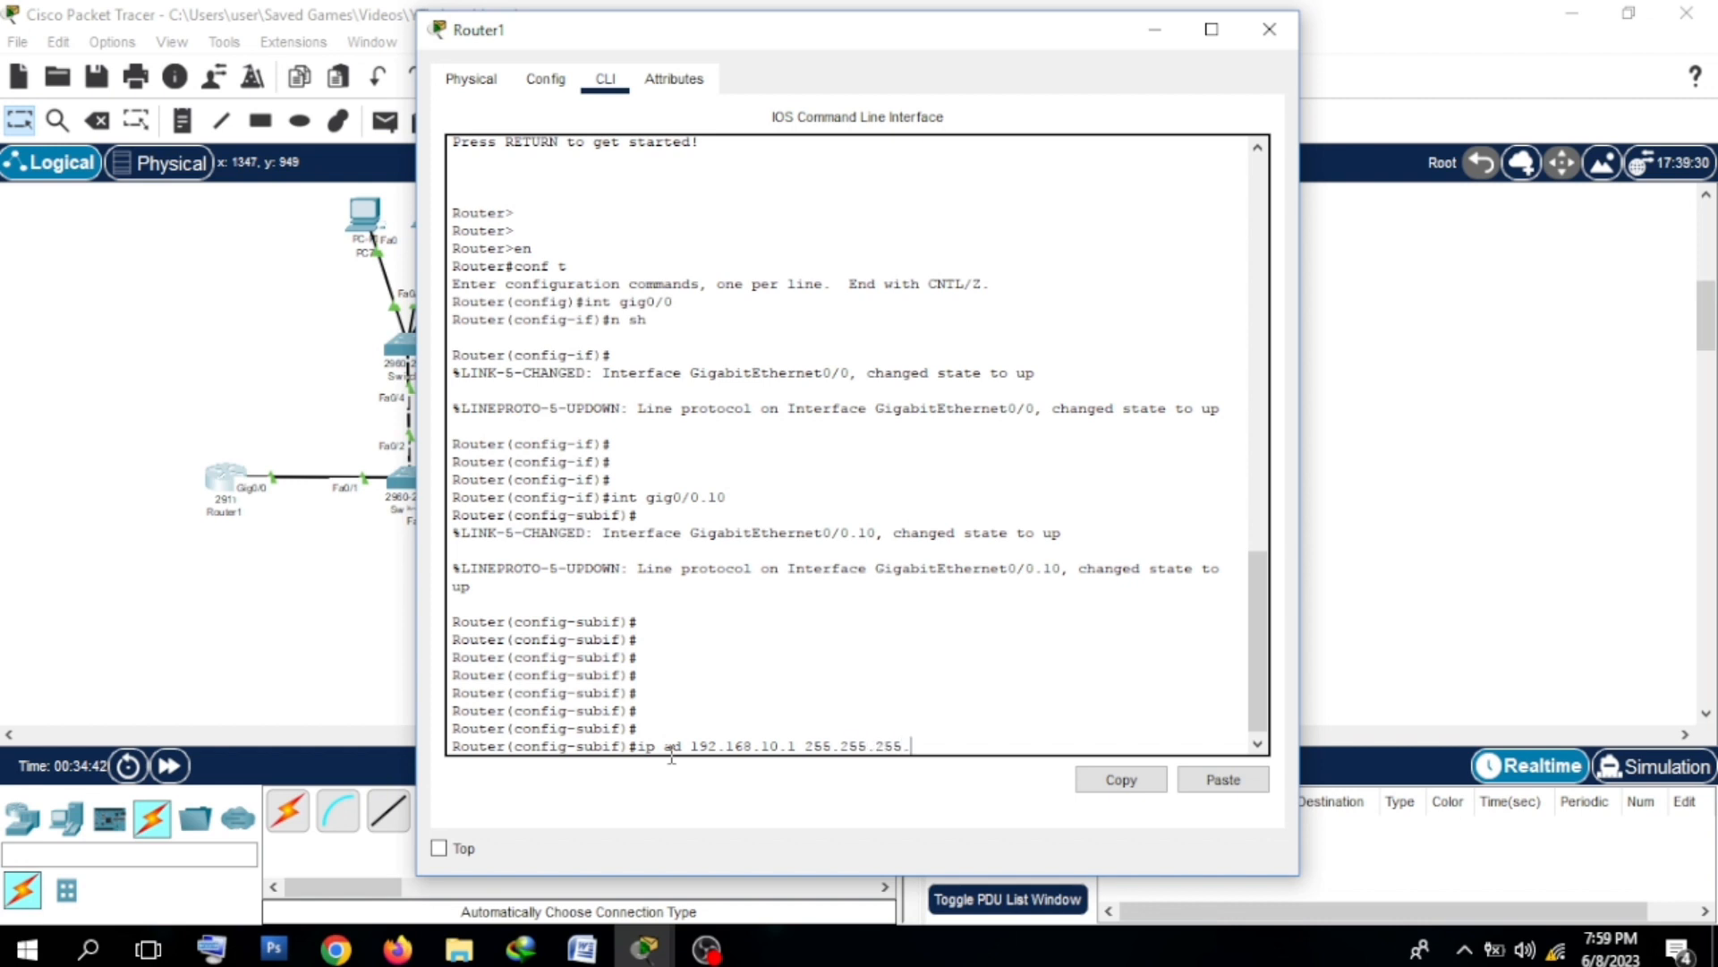
key(Return)
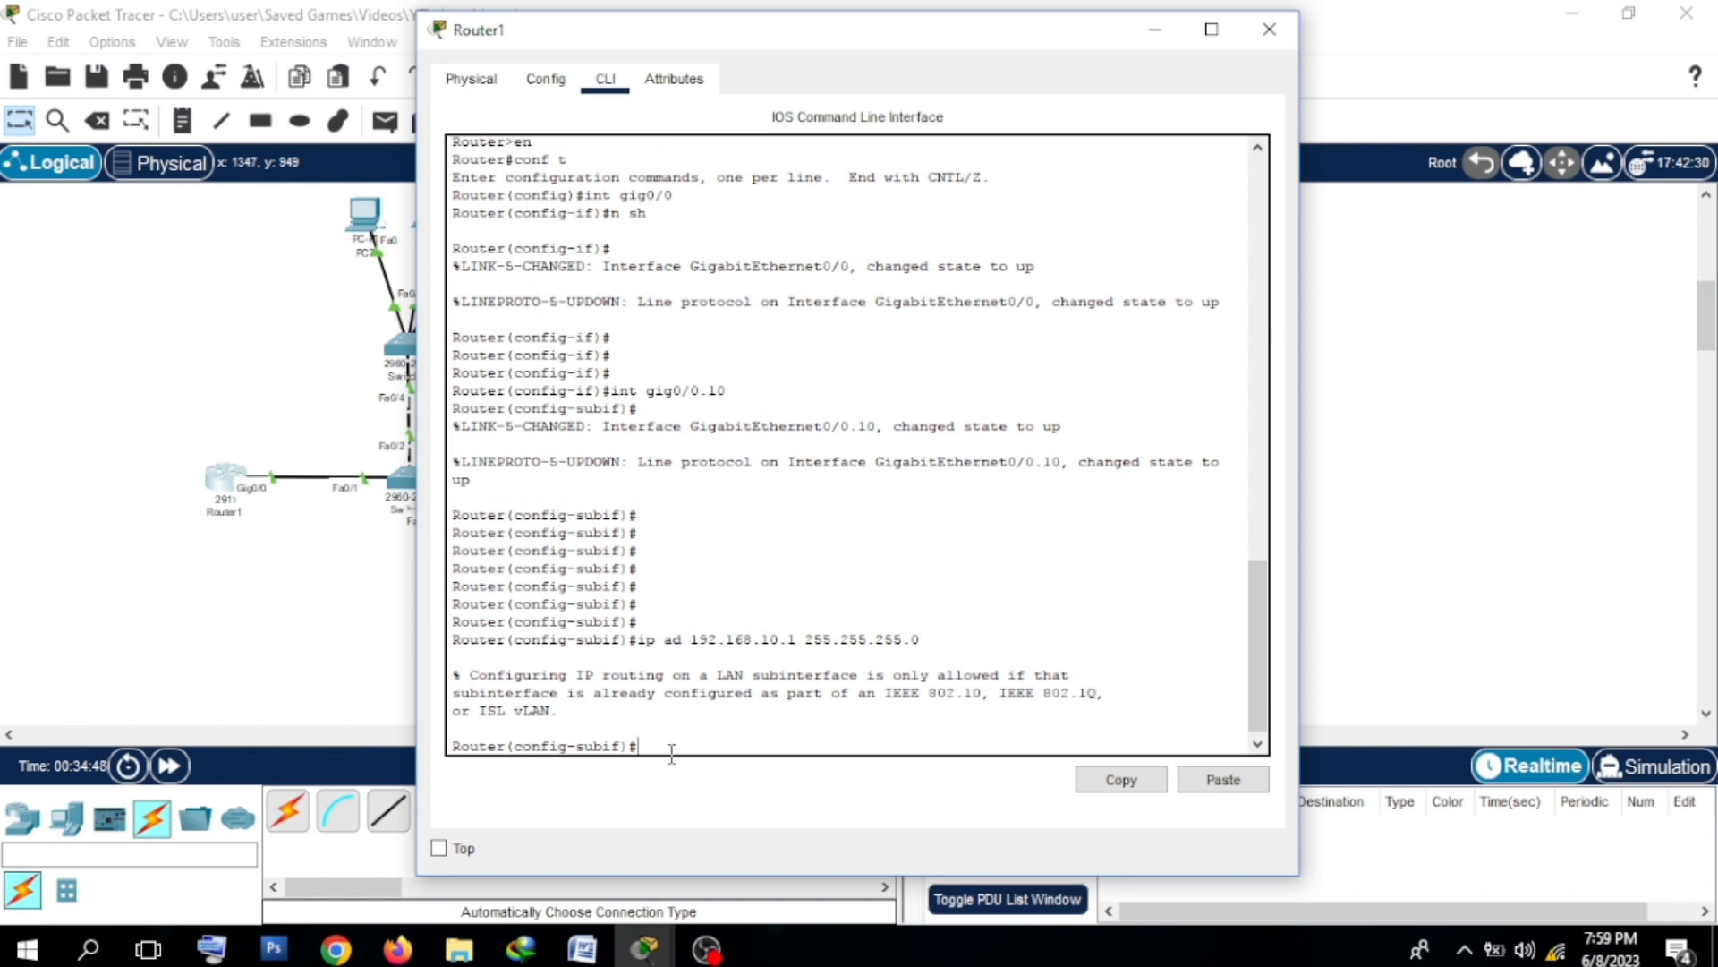
Step: Set the encapsulation of subinterface gig0/0.10 to VLAN 10 with encap dot1q 10
text(encap dot1q 10)
double_click(750, 745)
click(748, 745)
double_click(750, 746)
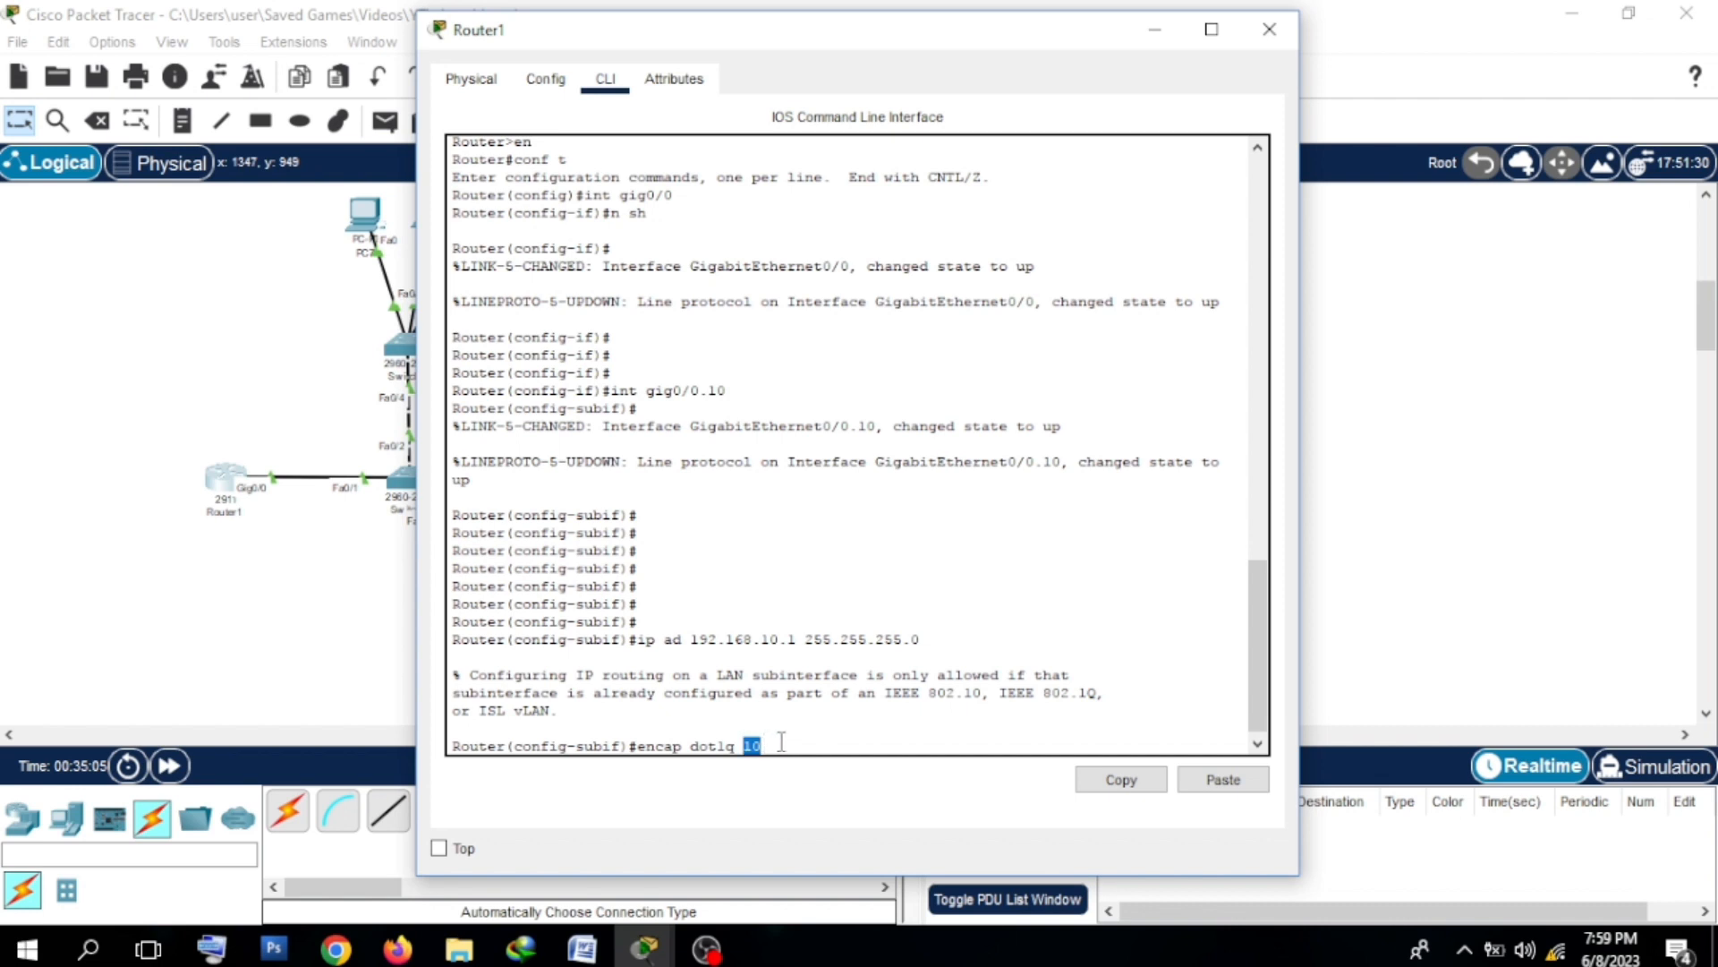
click(716, 379)
drag(452, 373, 729, 391)
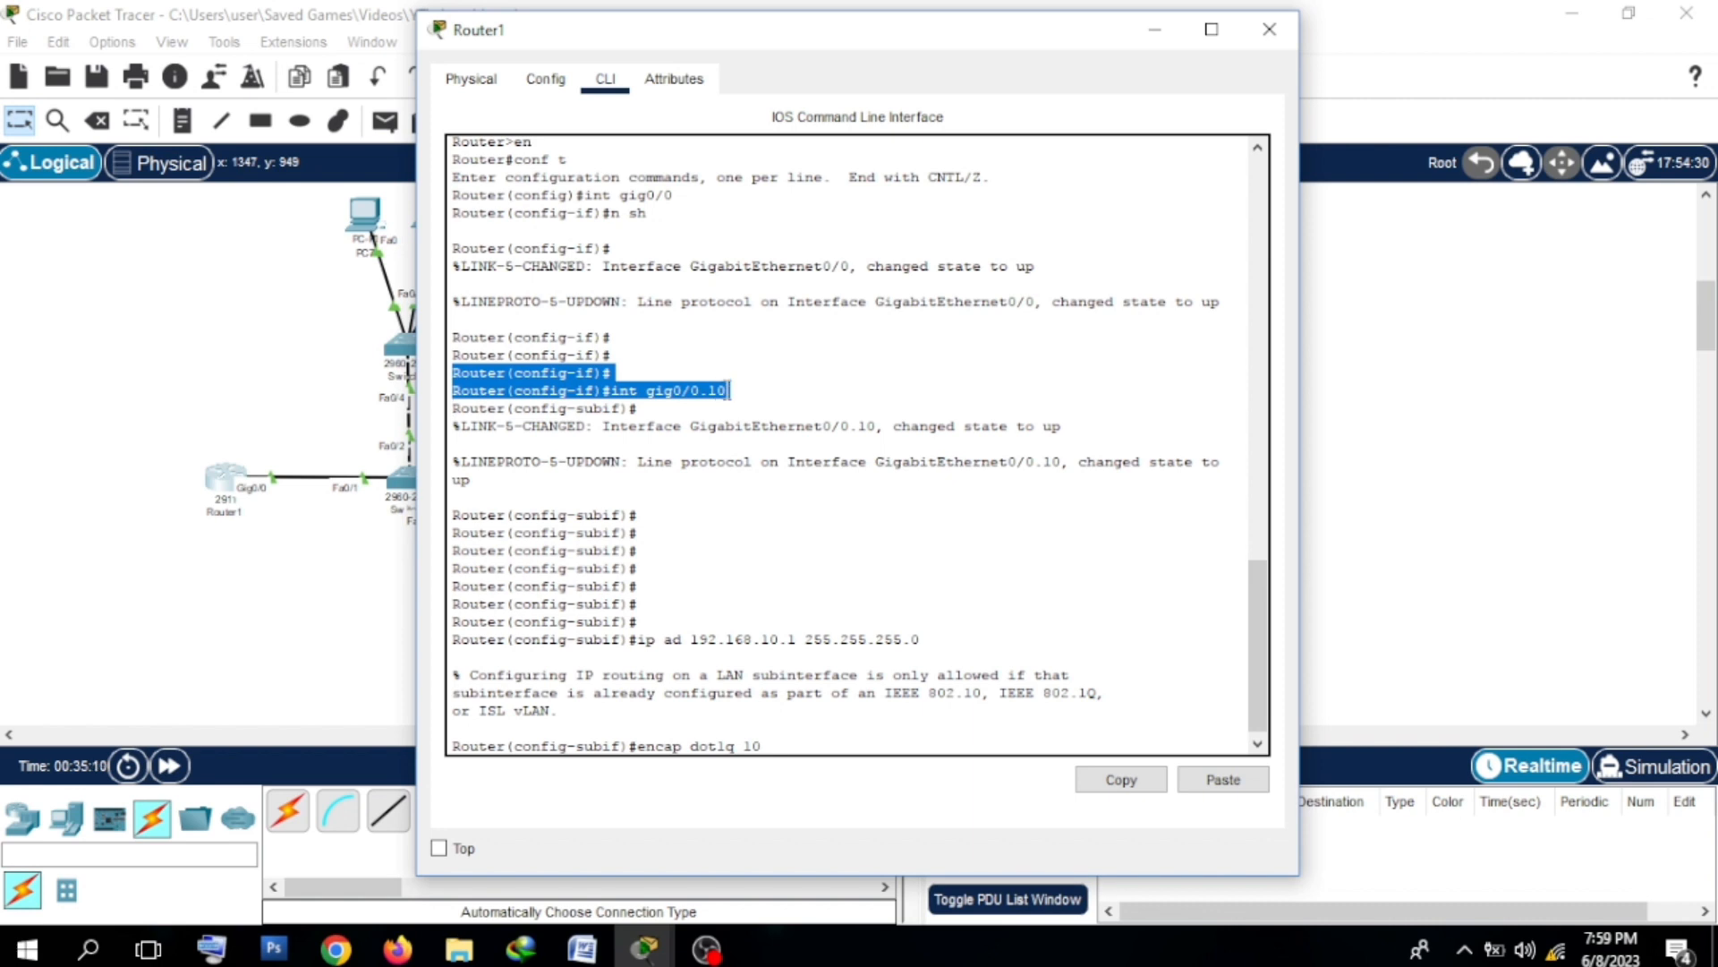
click(729, 390)
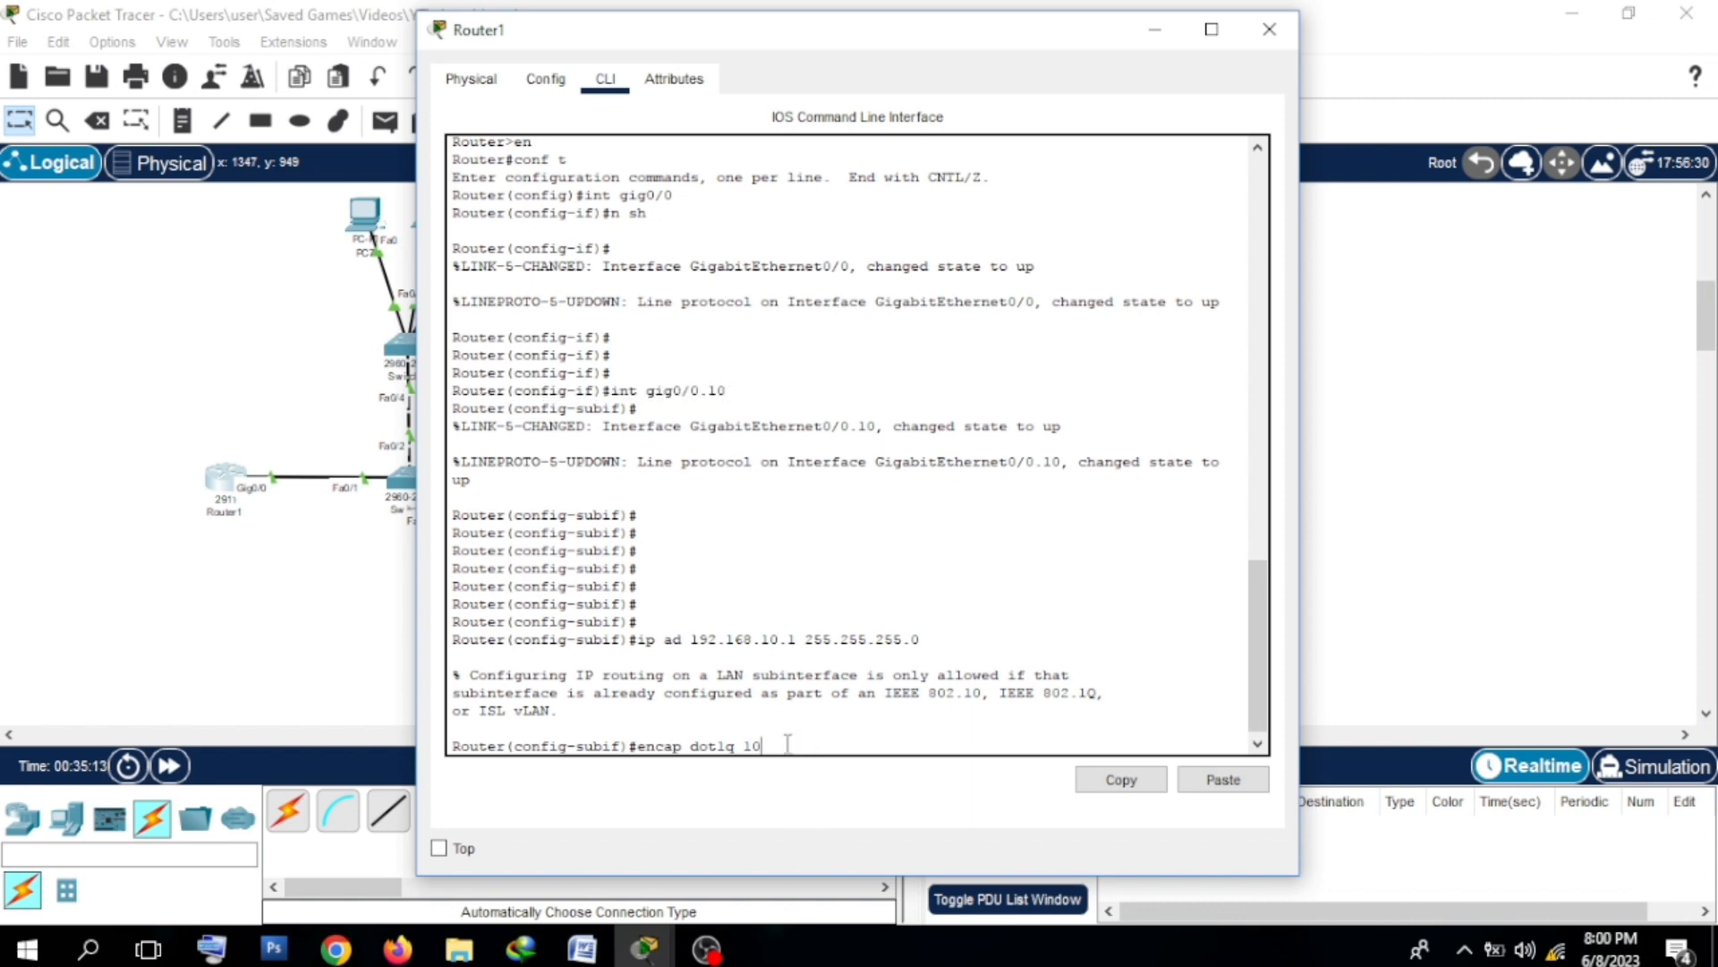
key(Return)
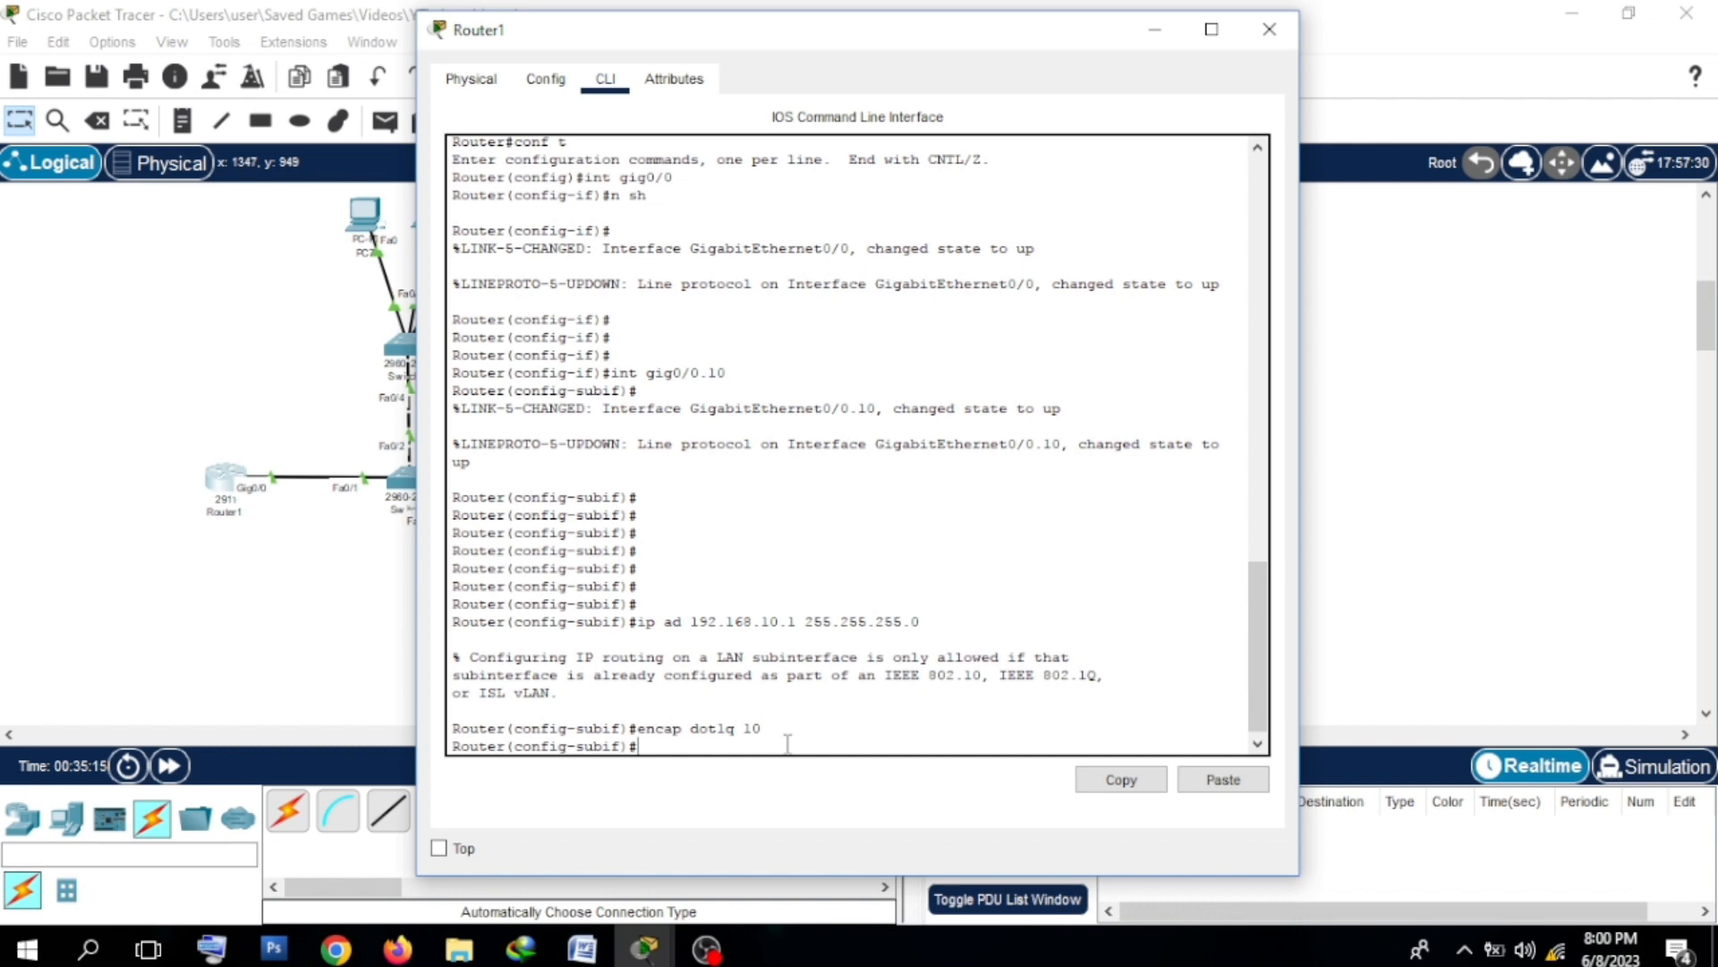
Step: Assign IP address 192.168.10.1 with mask 255.255.255.0 to subinterface gig0/0.10 by repeating the earlier ip ad command
key(Up)
key(Up)
key(Return)
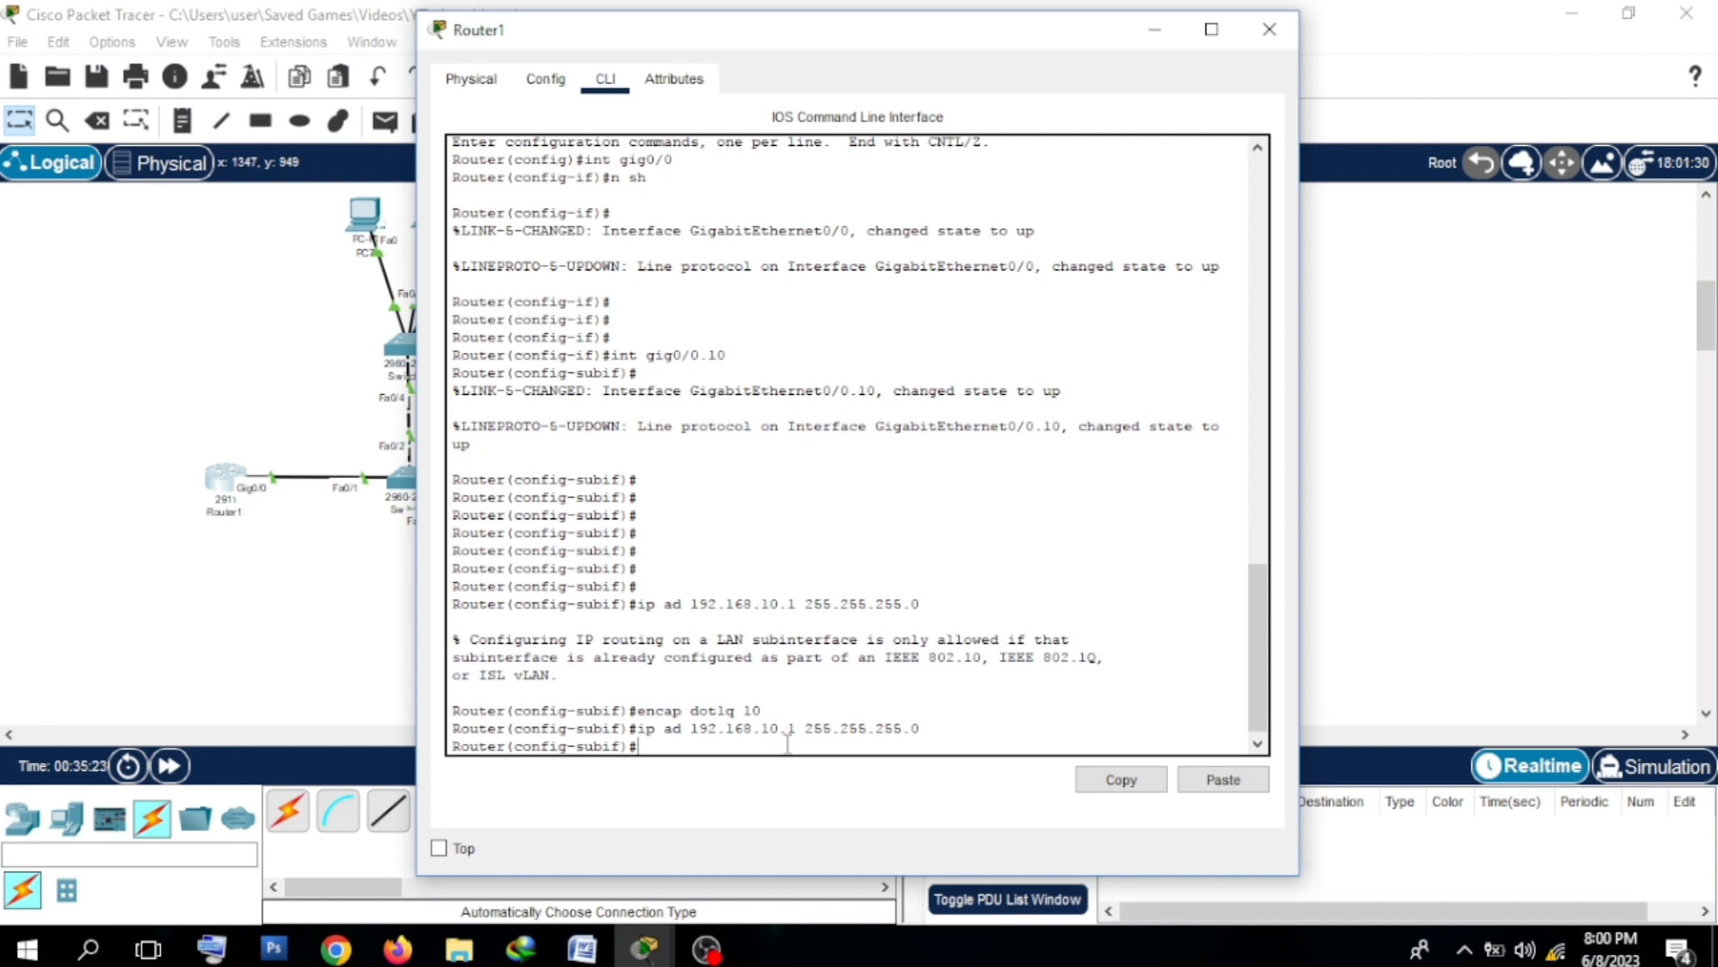
Step: Create the DHCP pool a and set its network to 192.168.10.0 with mask 255.255.255.0
text(ipb)
key(BackSpace)
text(ad)
key(BackSpace)
key(BackSpace)
text(dhcp po)
text(ol @)
key(Return)
text(ne)
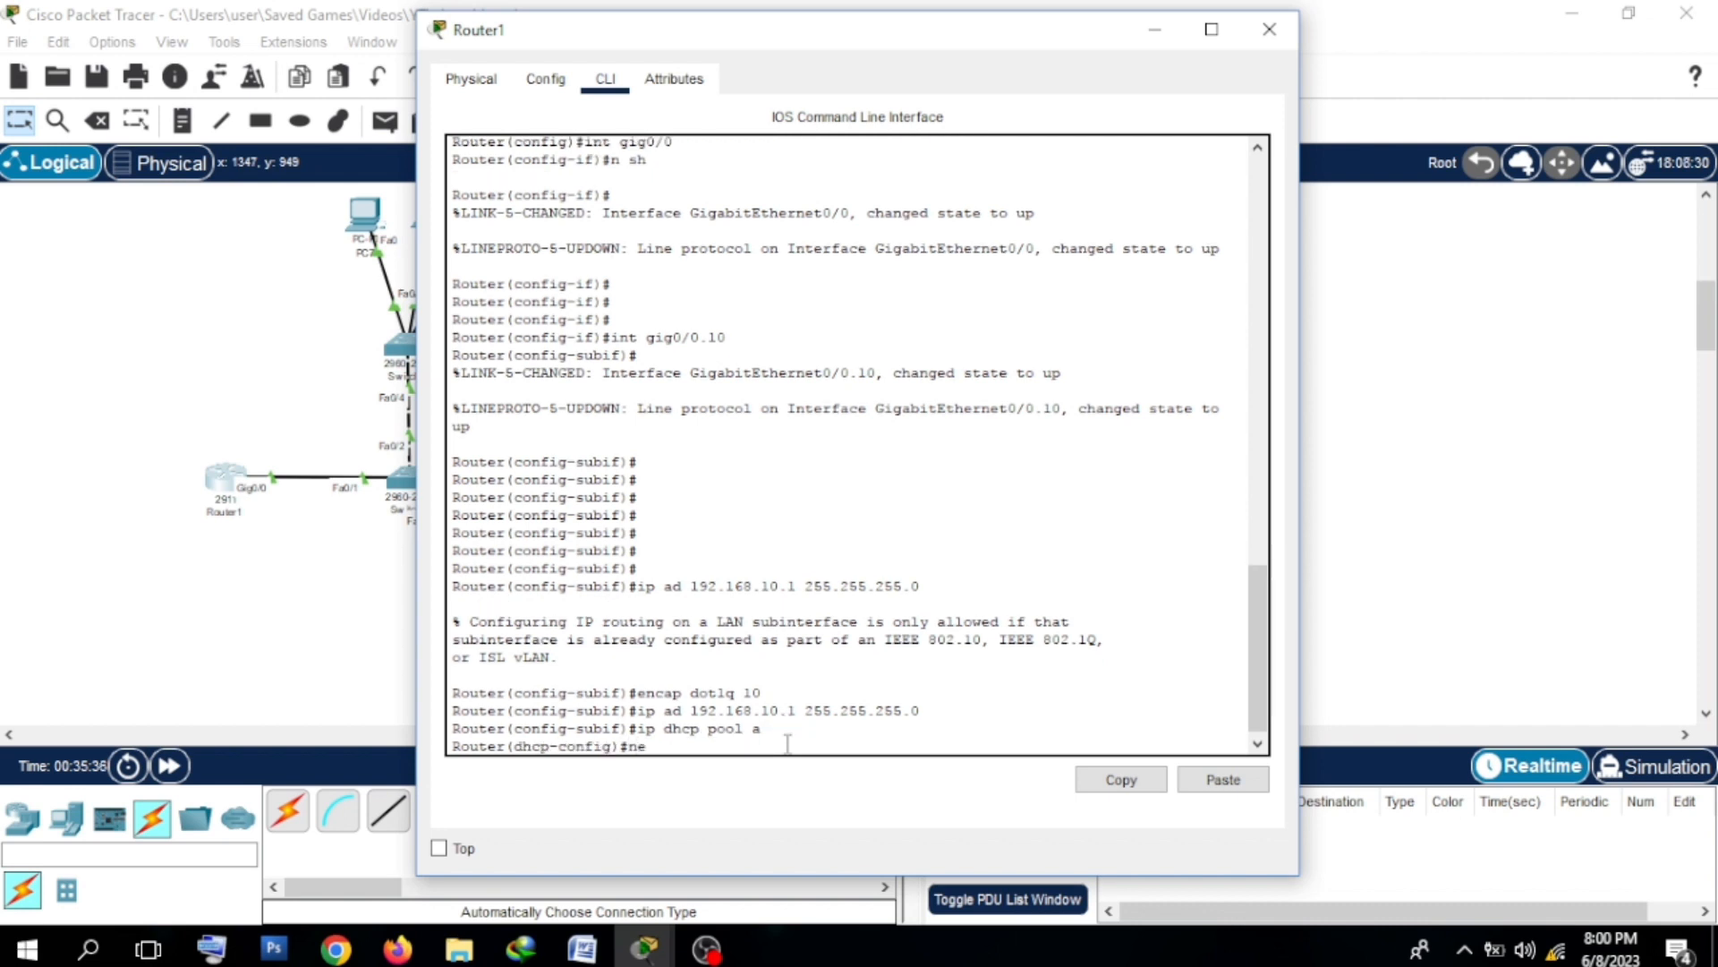
text(t 192.168.10.0 255.255.255.0)
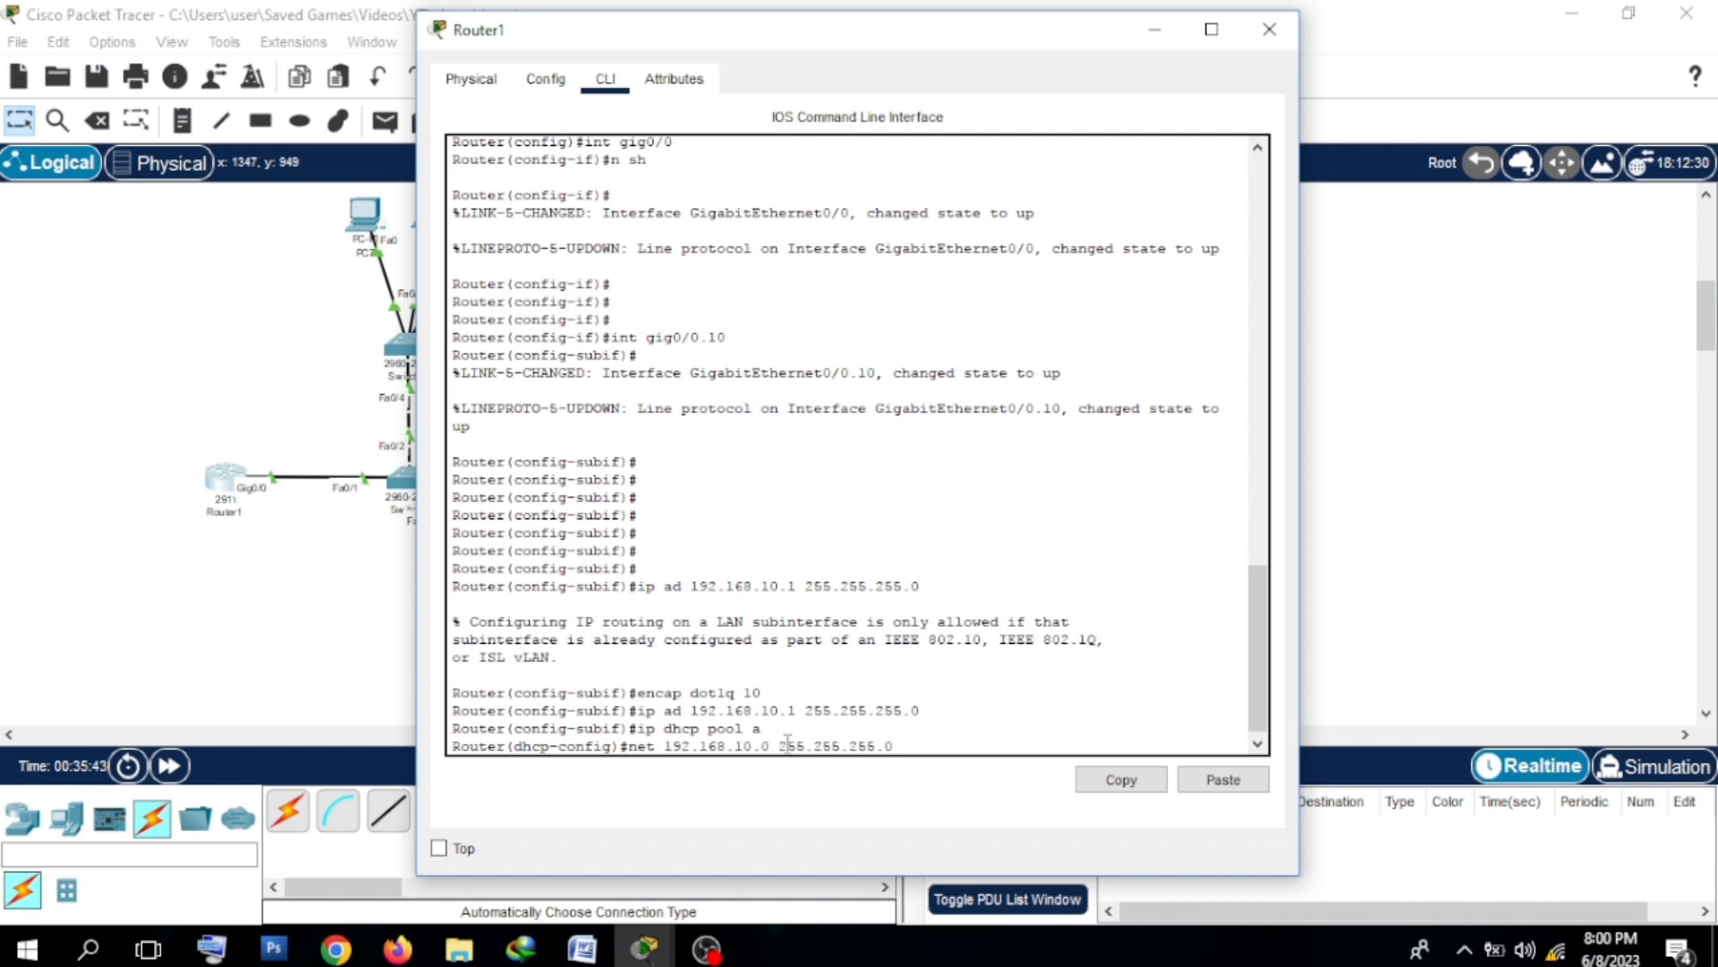
key(Return)
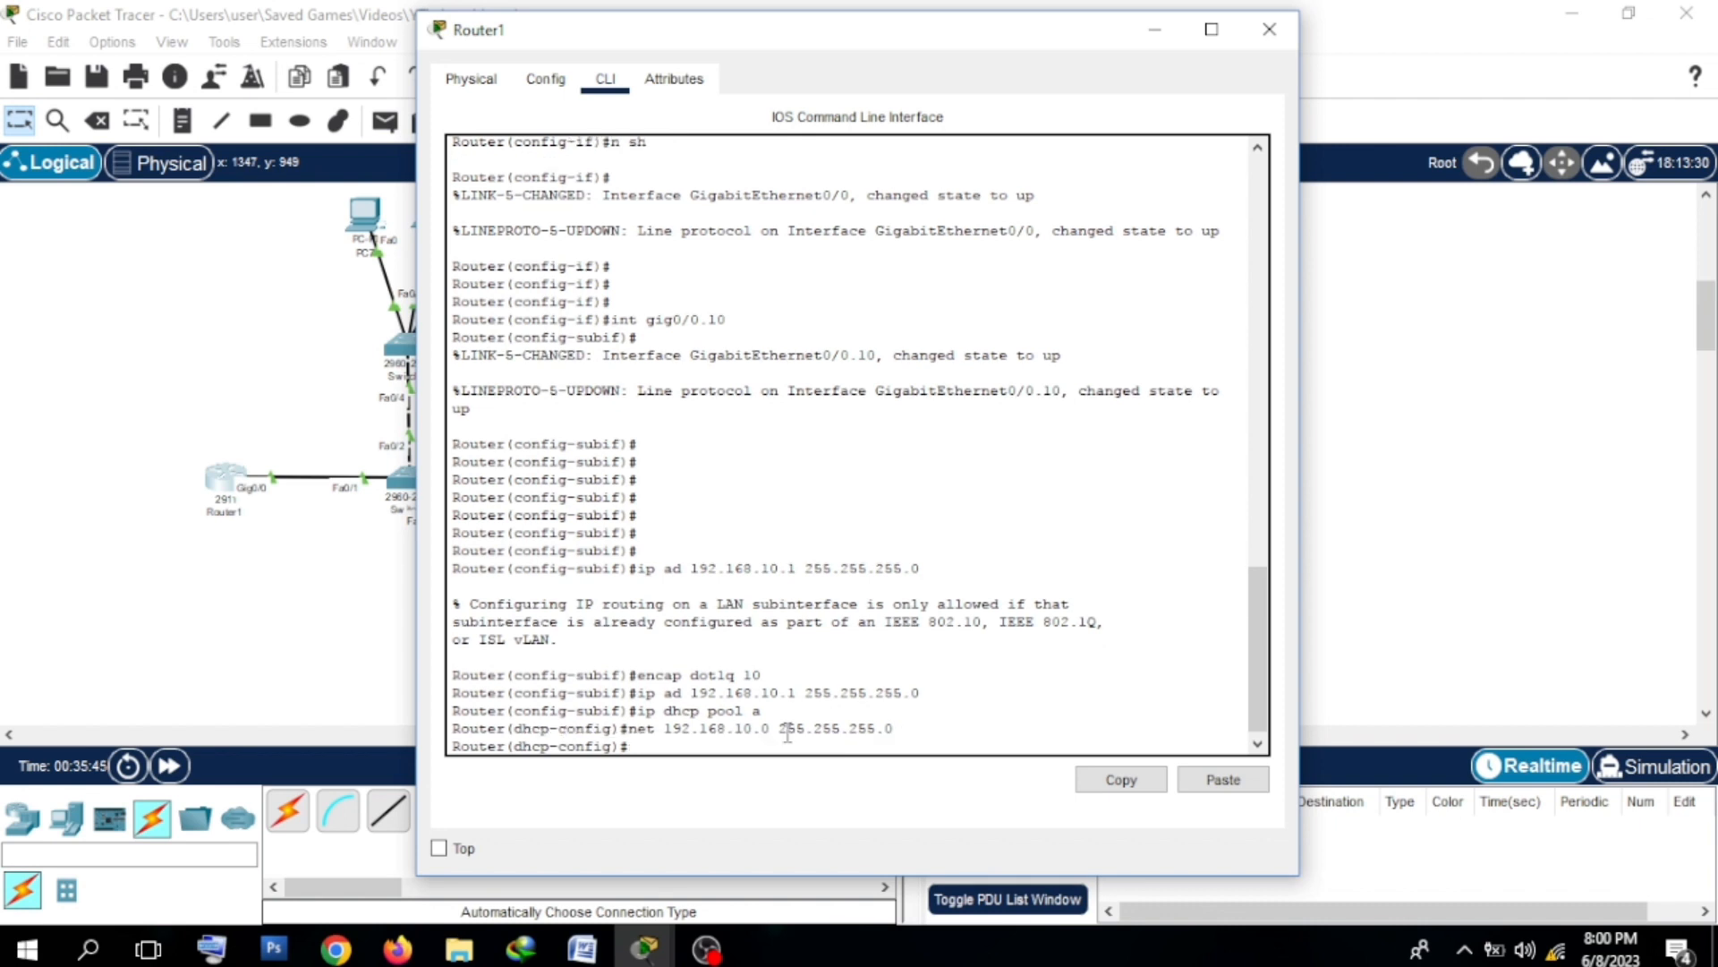
Step: Set the default gateway of DHCP pool a to the subinterface's address with def 192.168.10.1
text(def 192.168.10)
drag(787, 568, 796, 567)
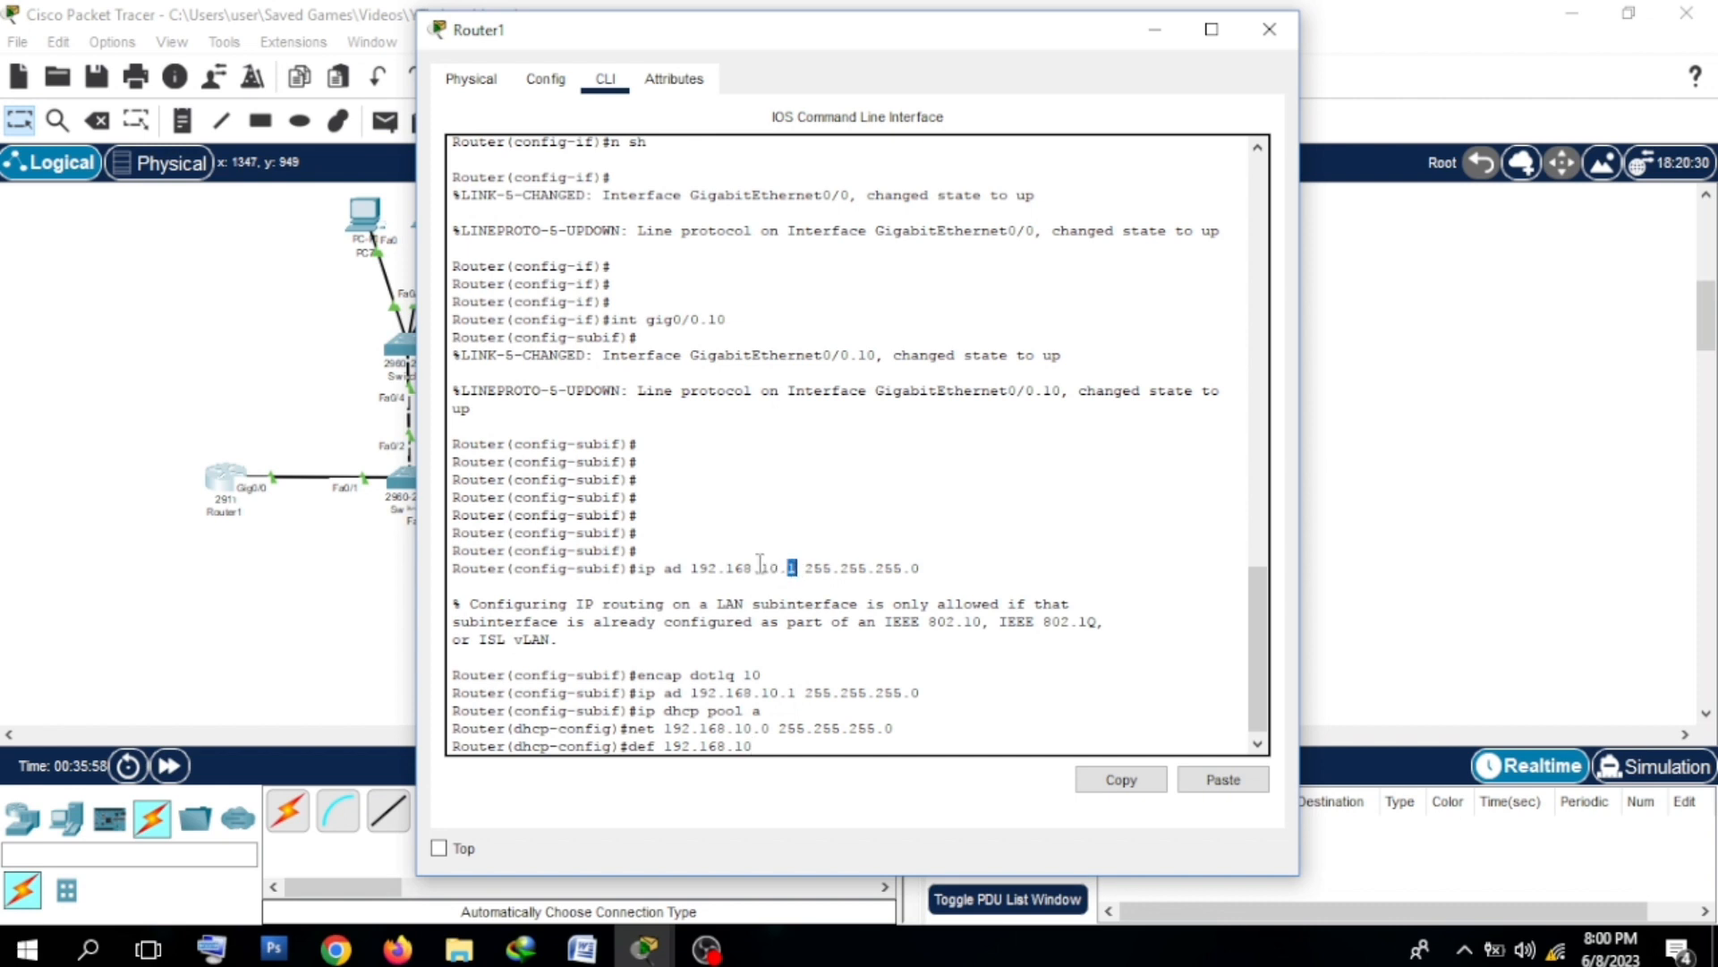
click(760, 564)
drag(763, 567, 791, 564)
click(794, 568)
mouse_move(795, 567)
mouse_down()
mouse_move(725, 567)
mouse_move(763, 568)
mouse_up()
click(776, 746)
text(1)
key(Return)
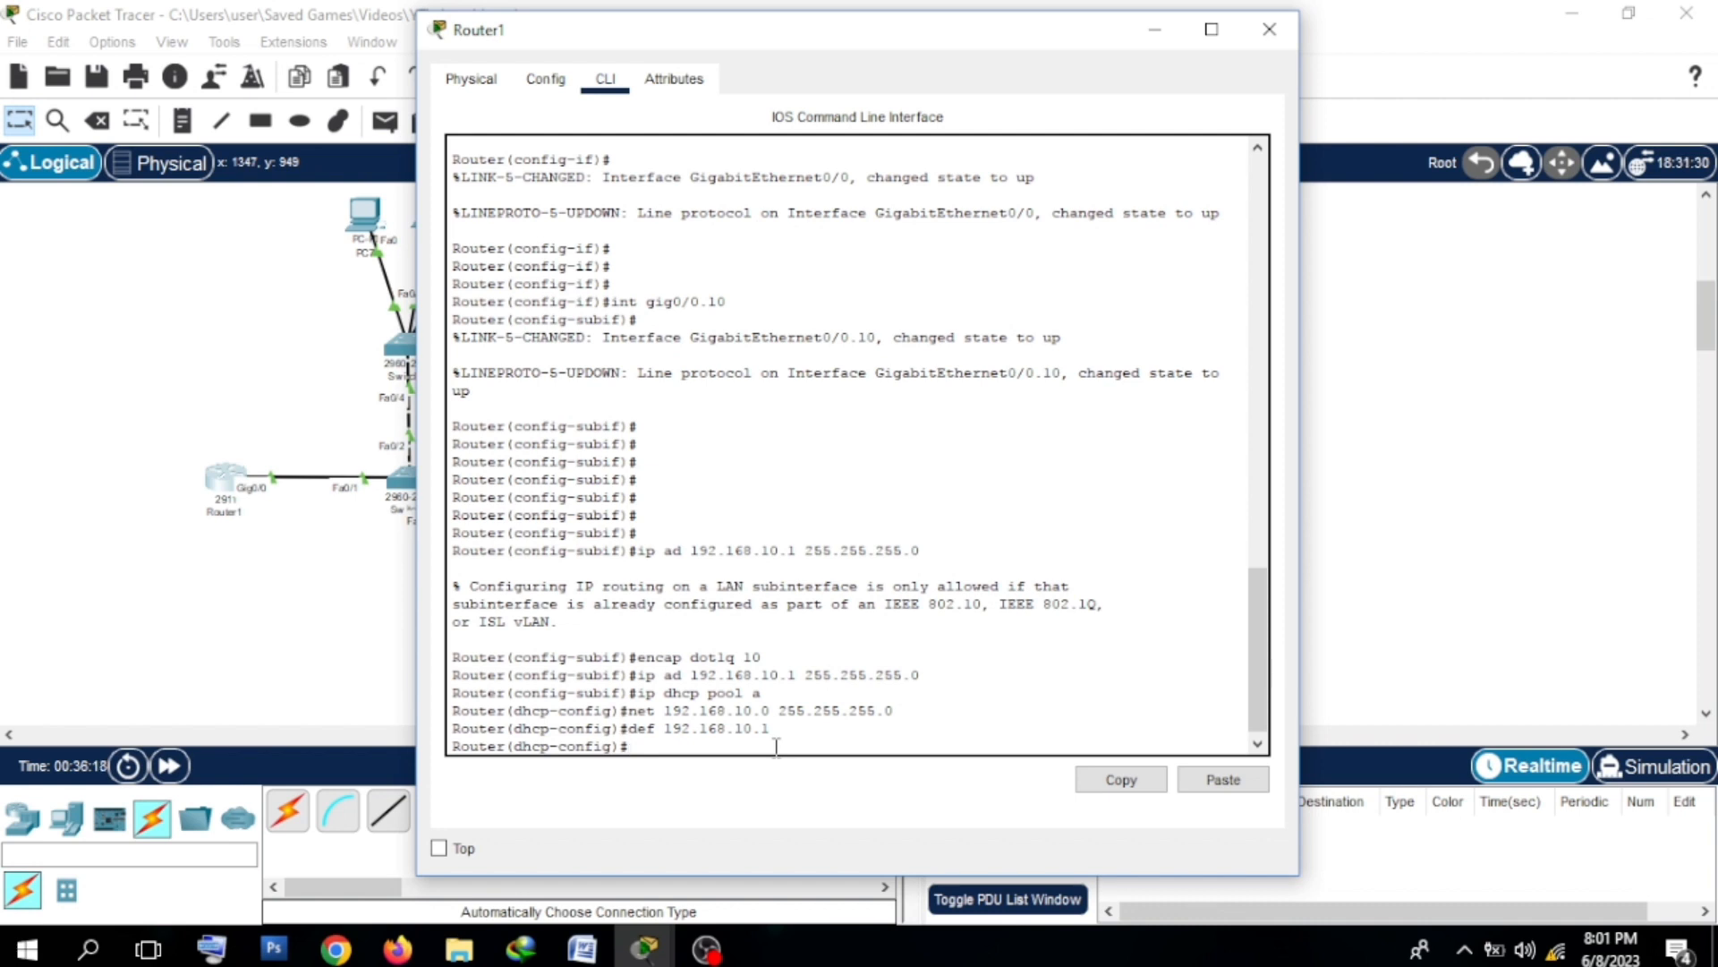
Step: Create the subinterface gig0/0.20 and set its encapsulation to VLAN 20 with encap dot1q 20
text(int gig0/0.20)
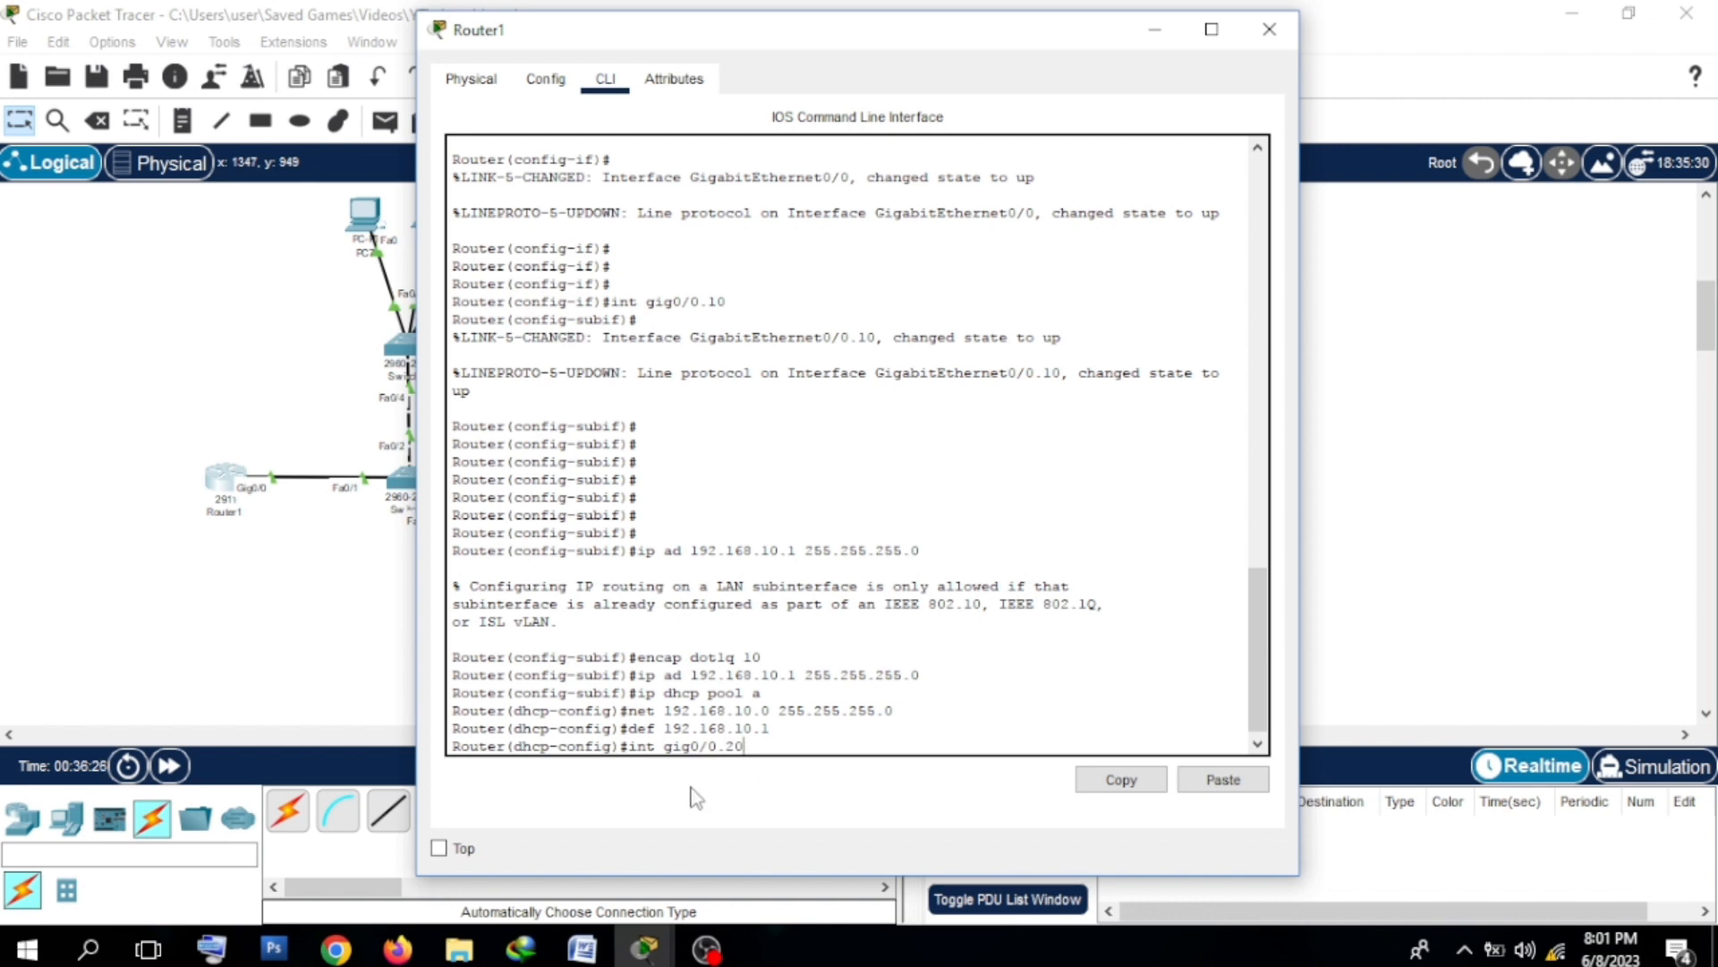
double_click(686, 746)
click(698, 748)
key(Return)
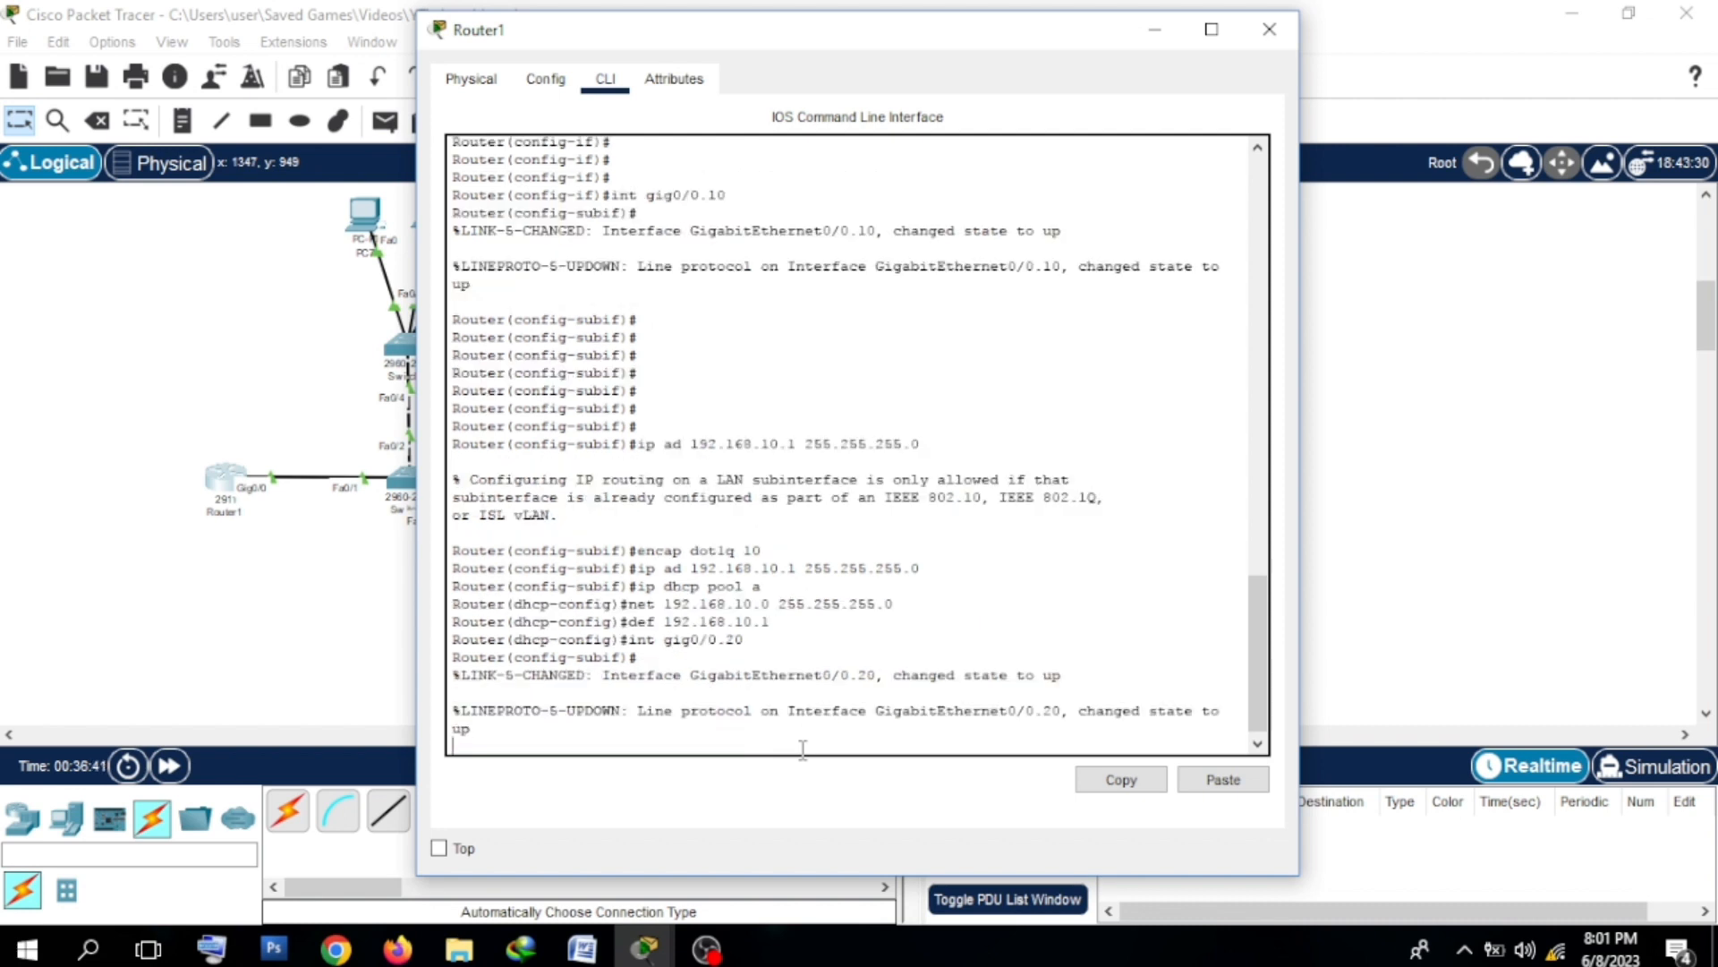
key(Return)
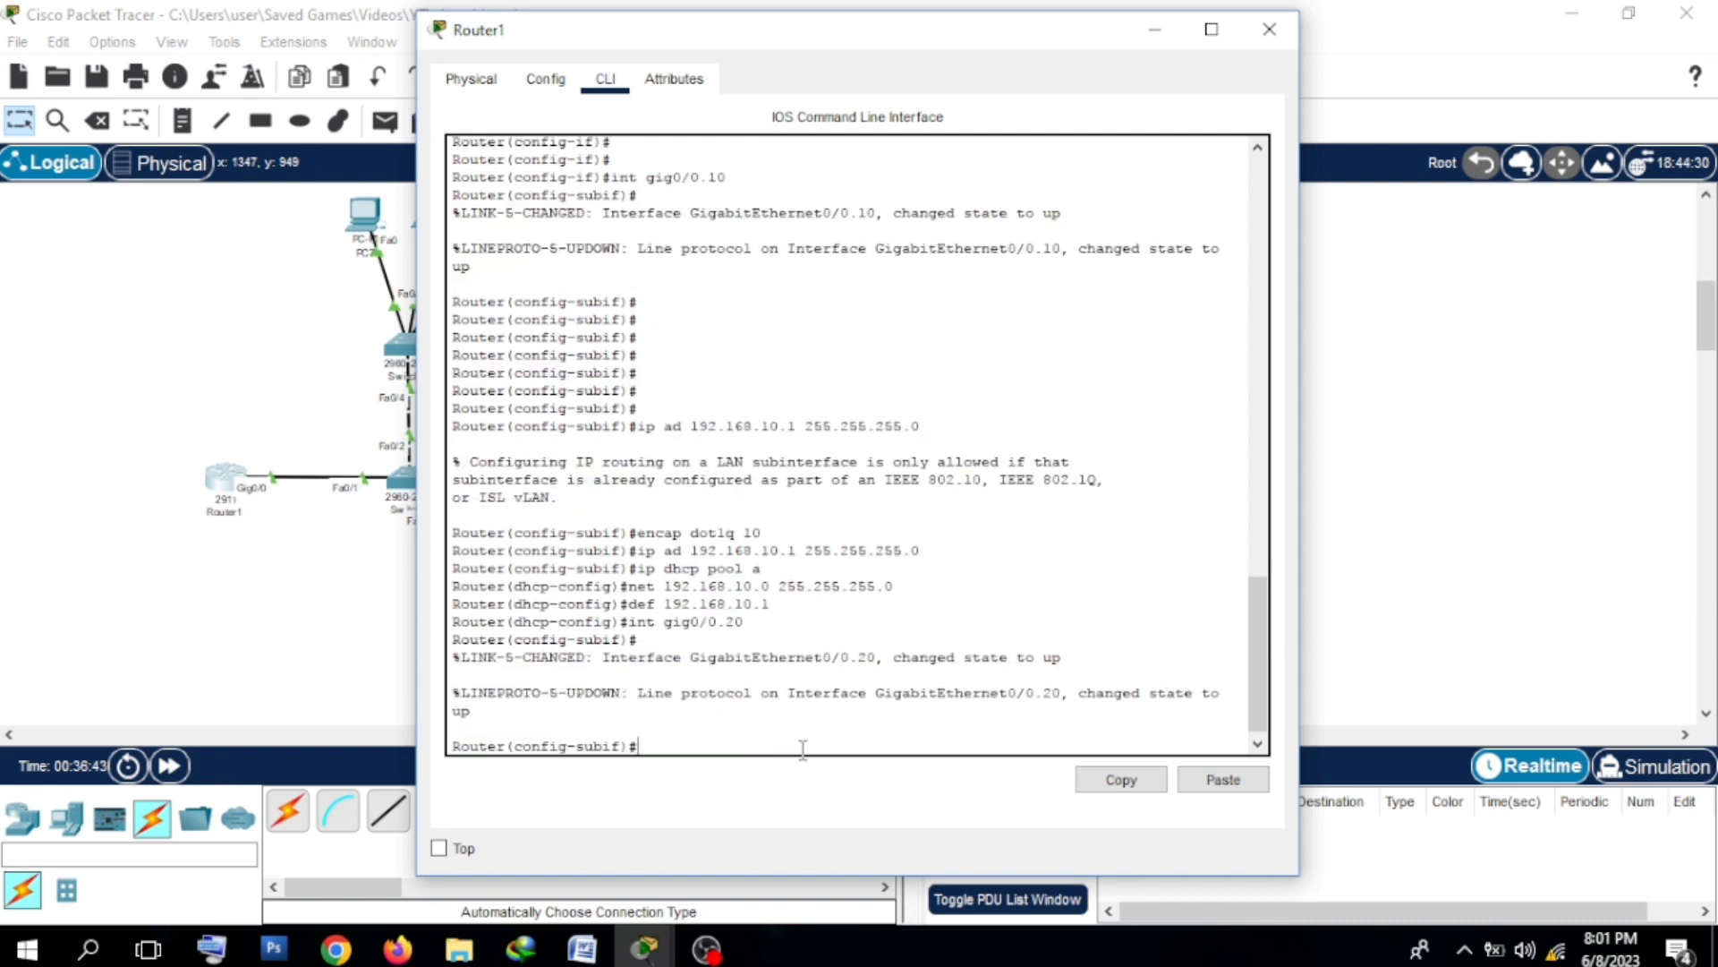
text(encap dot1q 20\)
key(Return)
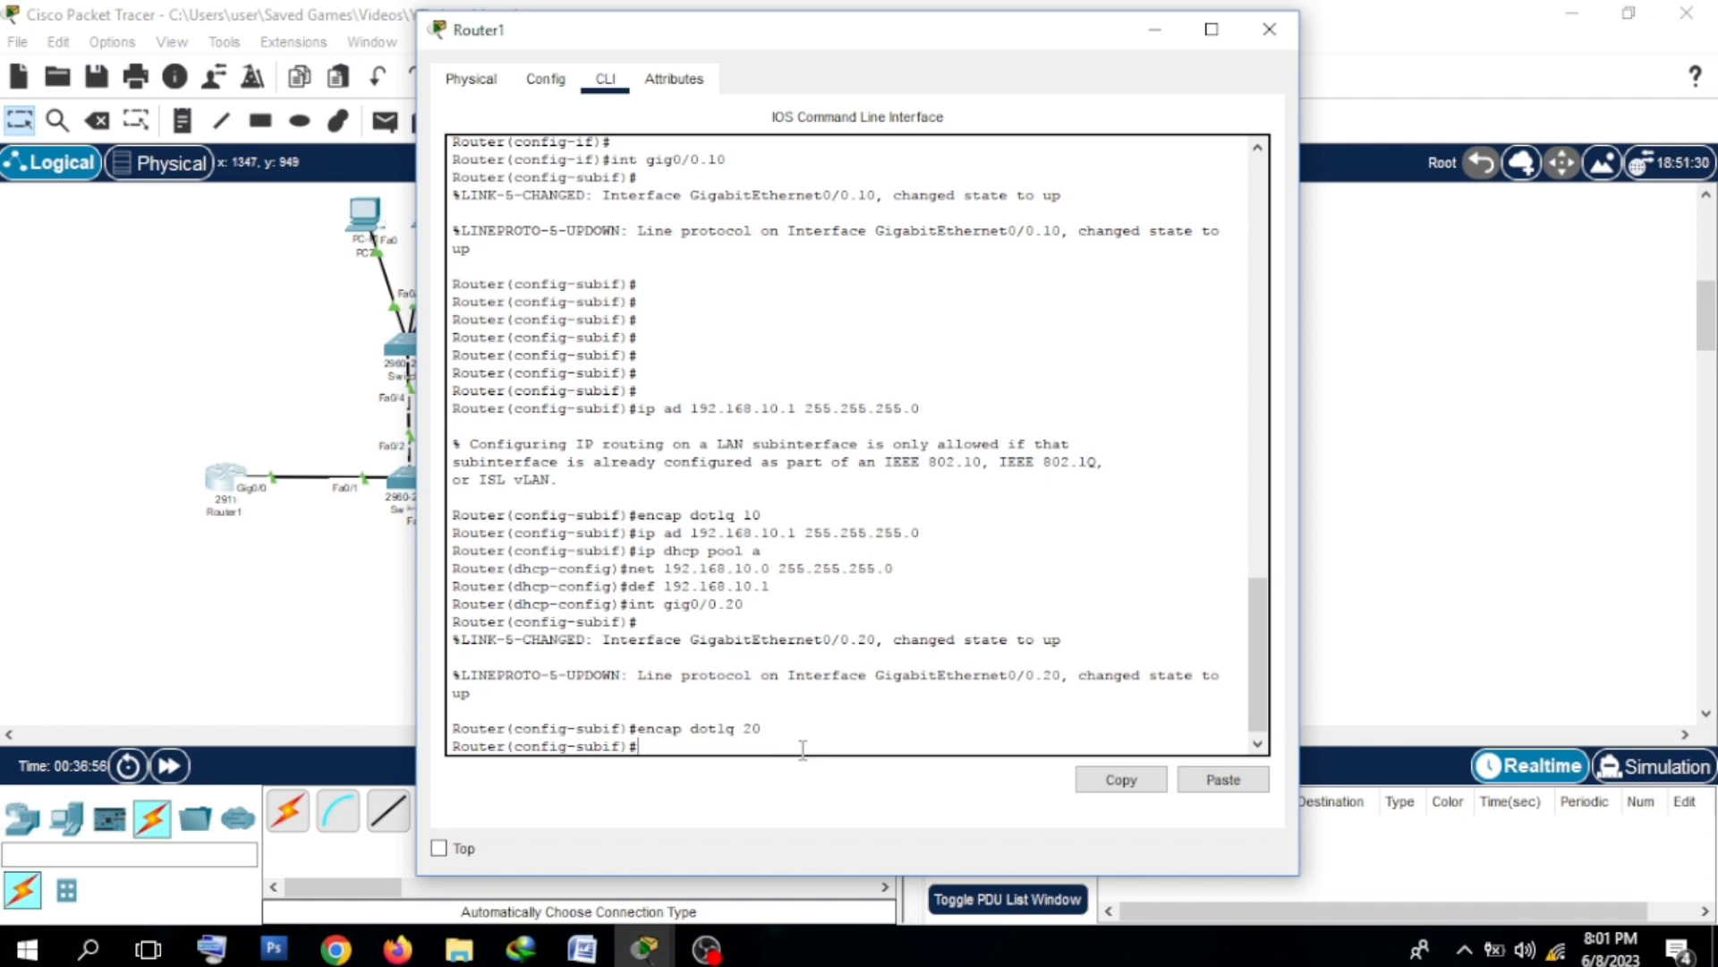
Step: Assign IP address 192.168.20.1 with mask 255.255.255.0 to subinterface gig0/0.20 with the ip ad command
text(ip ad 192.168.20.1 255.255.255.)
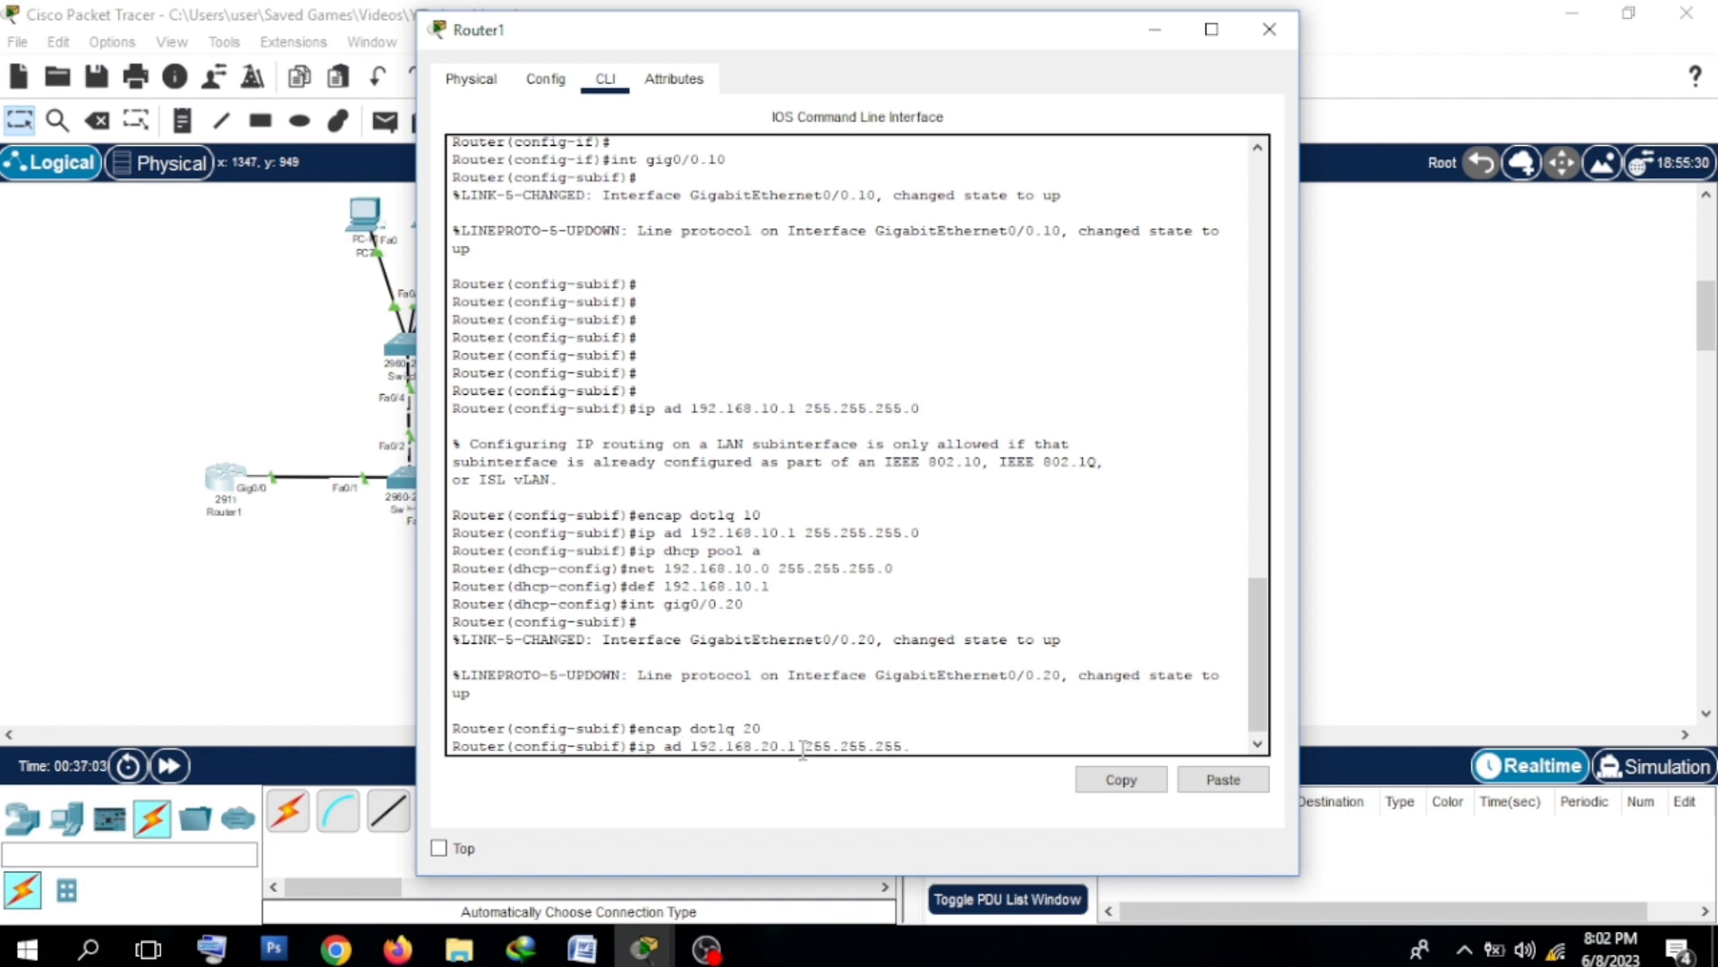
text(255)
key(BackSpace)
key(BackSpace)
key(BackSpace)
text(0)
key(Return)
Step: Create the DHCP pool b with ip dhcp pool b, correcting the mistyped command
text(i)
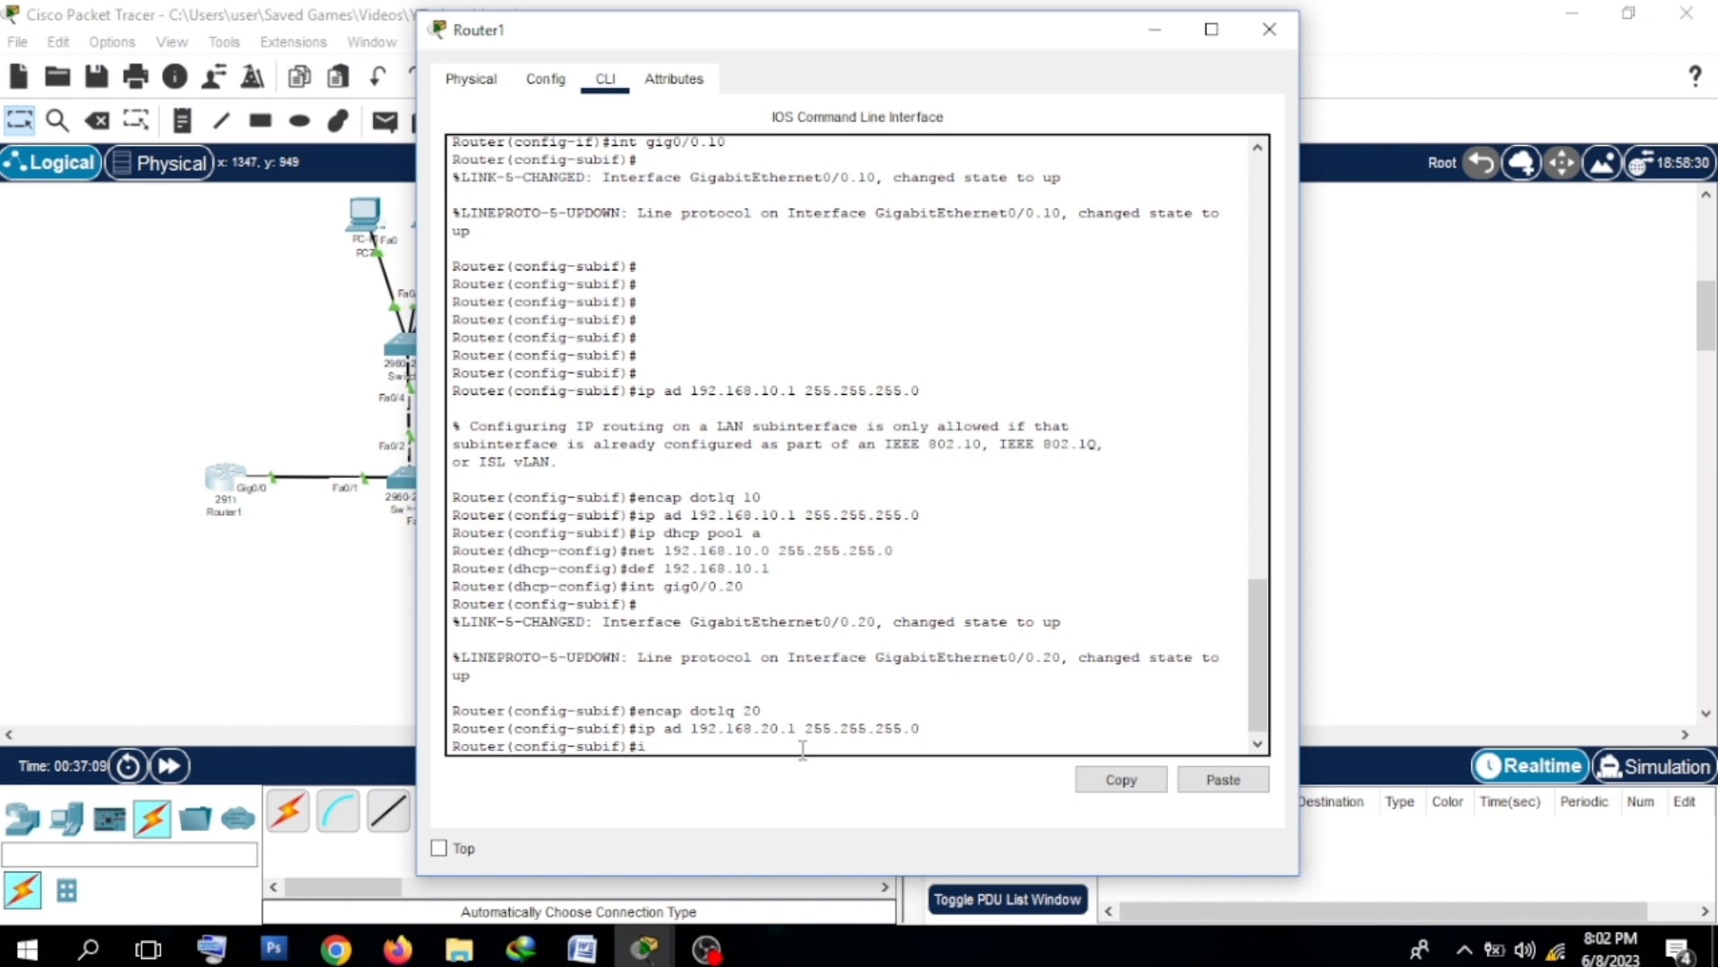
text(p dhcpnpool b)
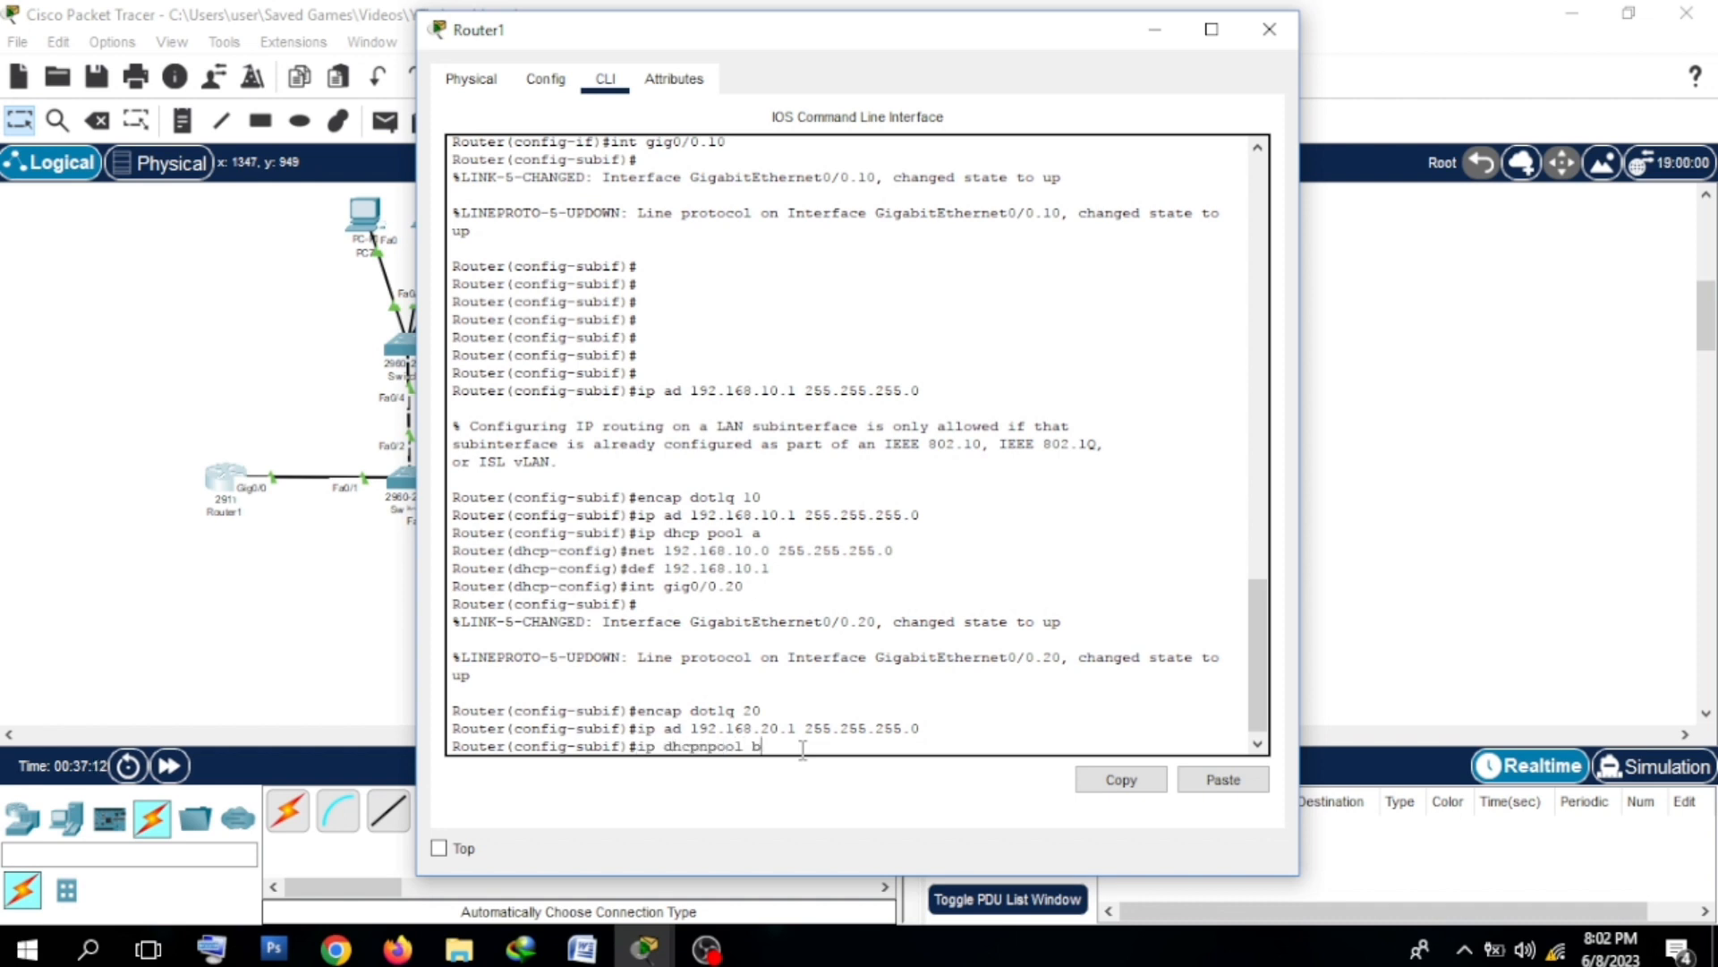
key(Return)
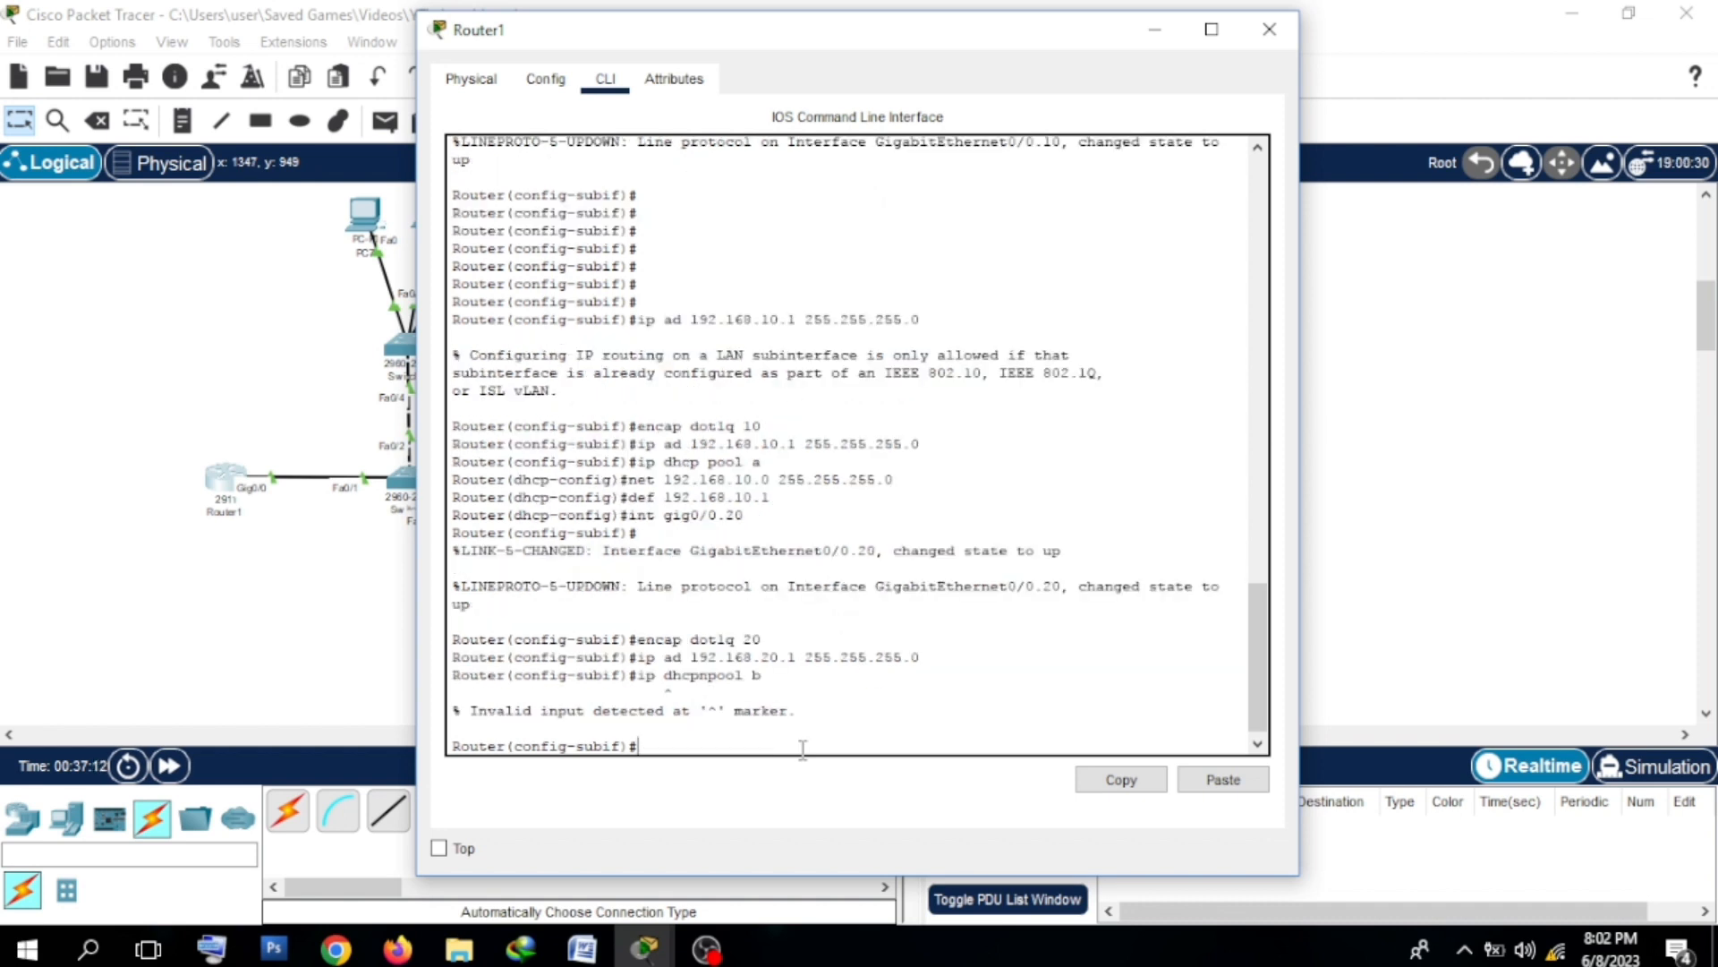
key(Up)
key(Left)
key(Left)
key(Left)
key(Left)
key(BackSpace)
key(Return)
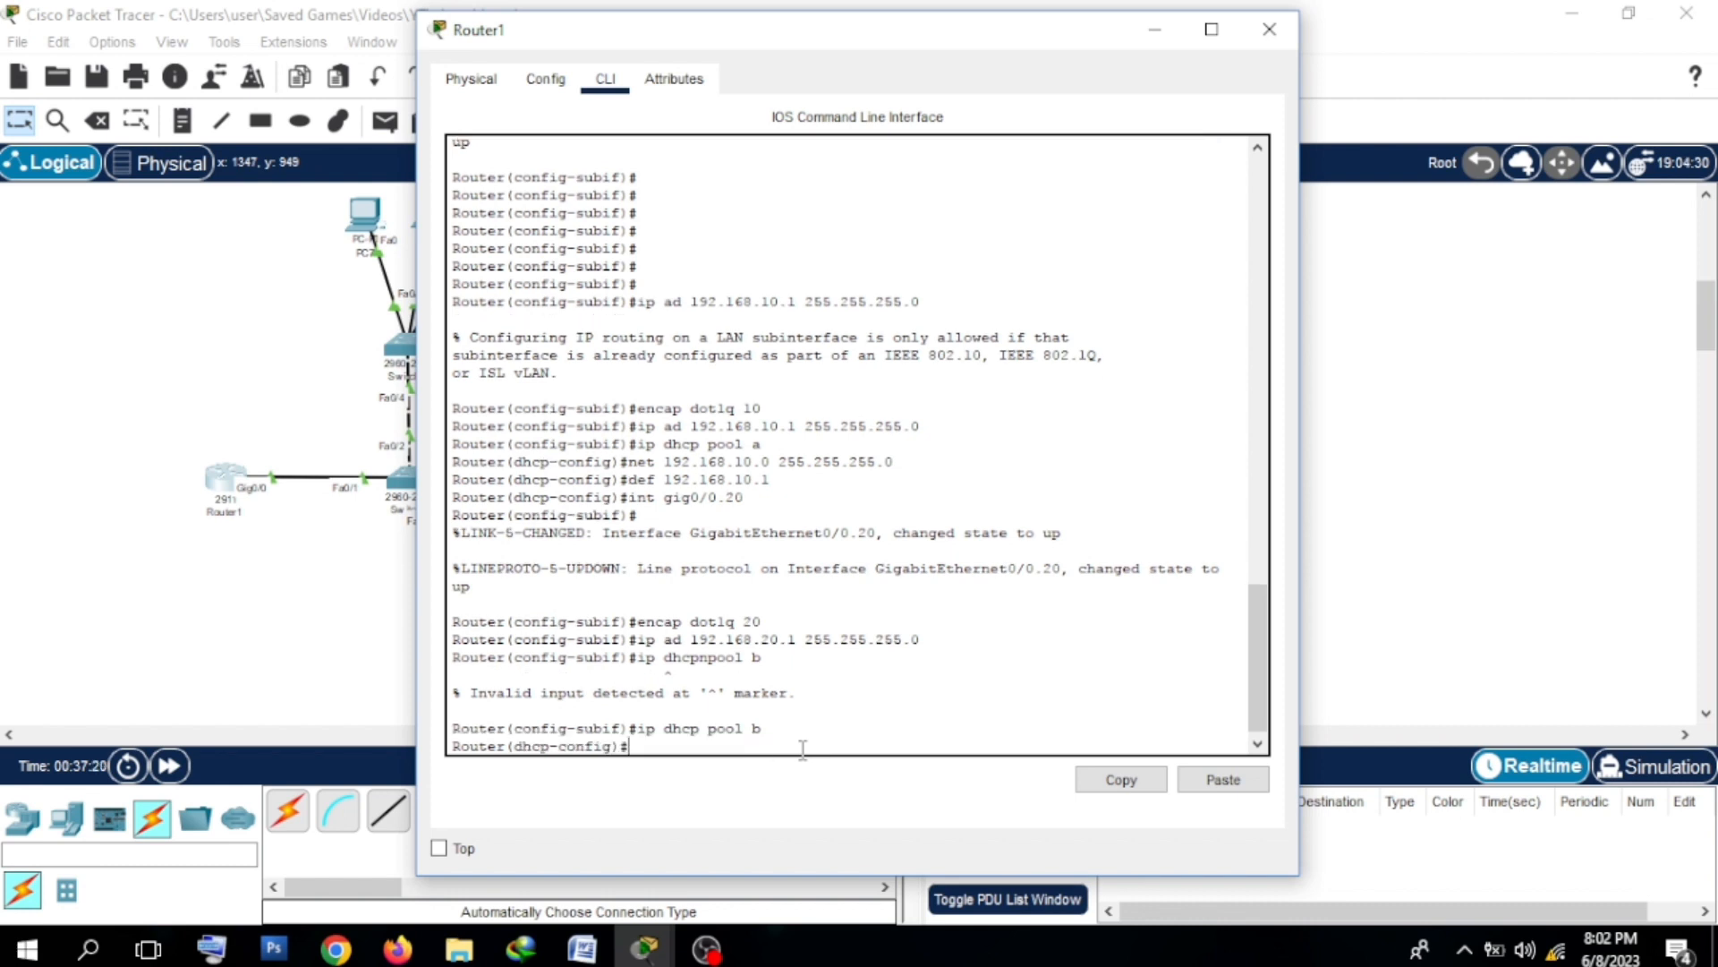
Step: Set DHCP pool b's network to 192.168.20.0 with mask 255.255.255.0 and its default gateway to 192.168.20.1
text(net 192.168.20.0 255.255.255.0)
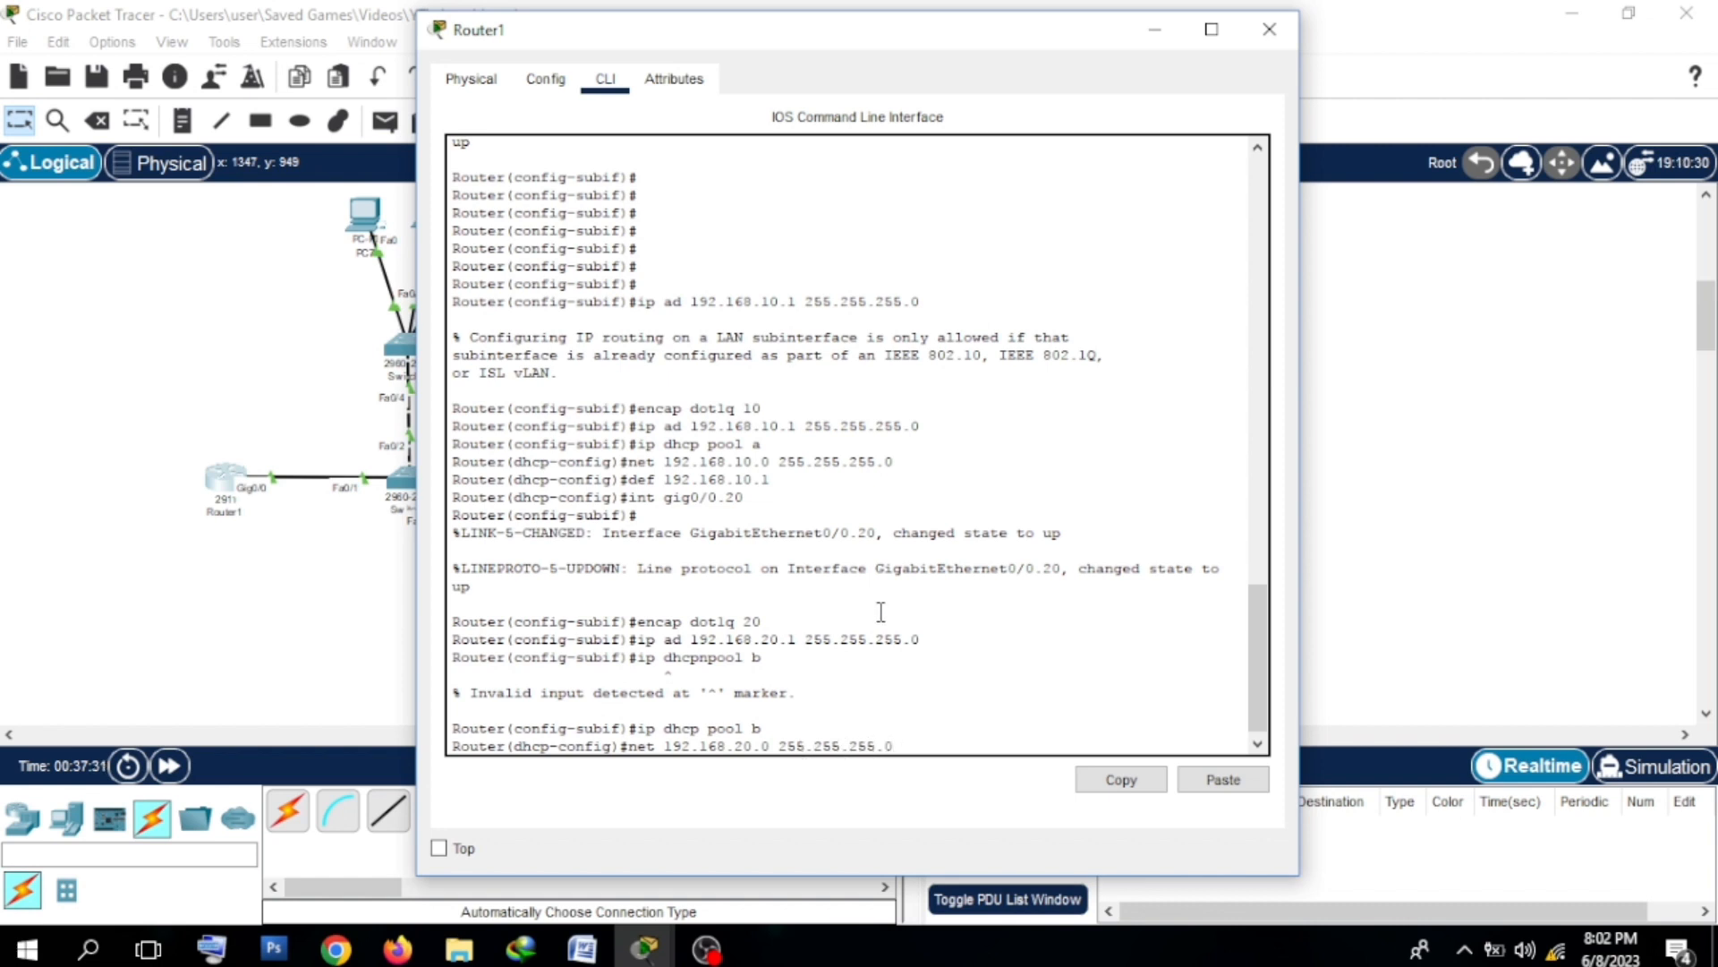
key(Return)
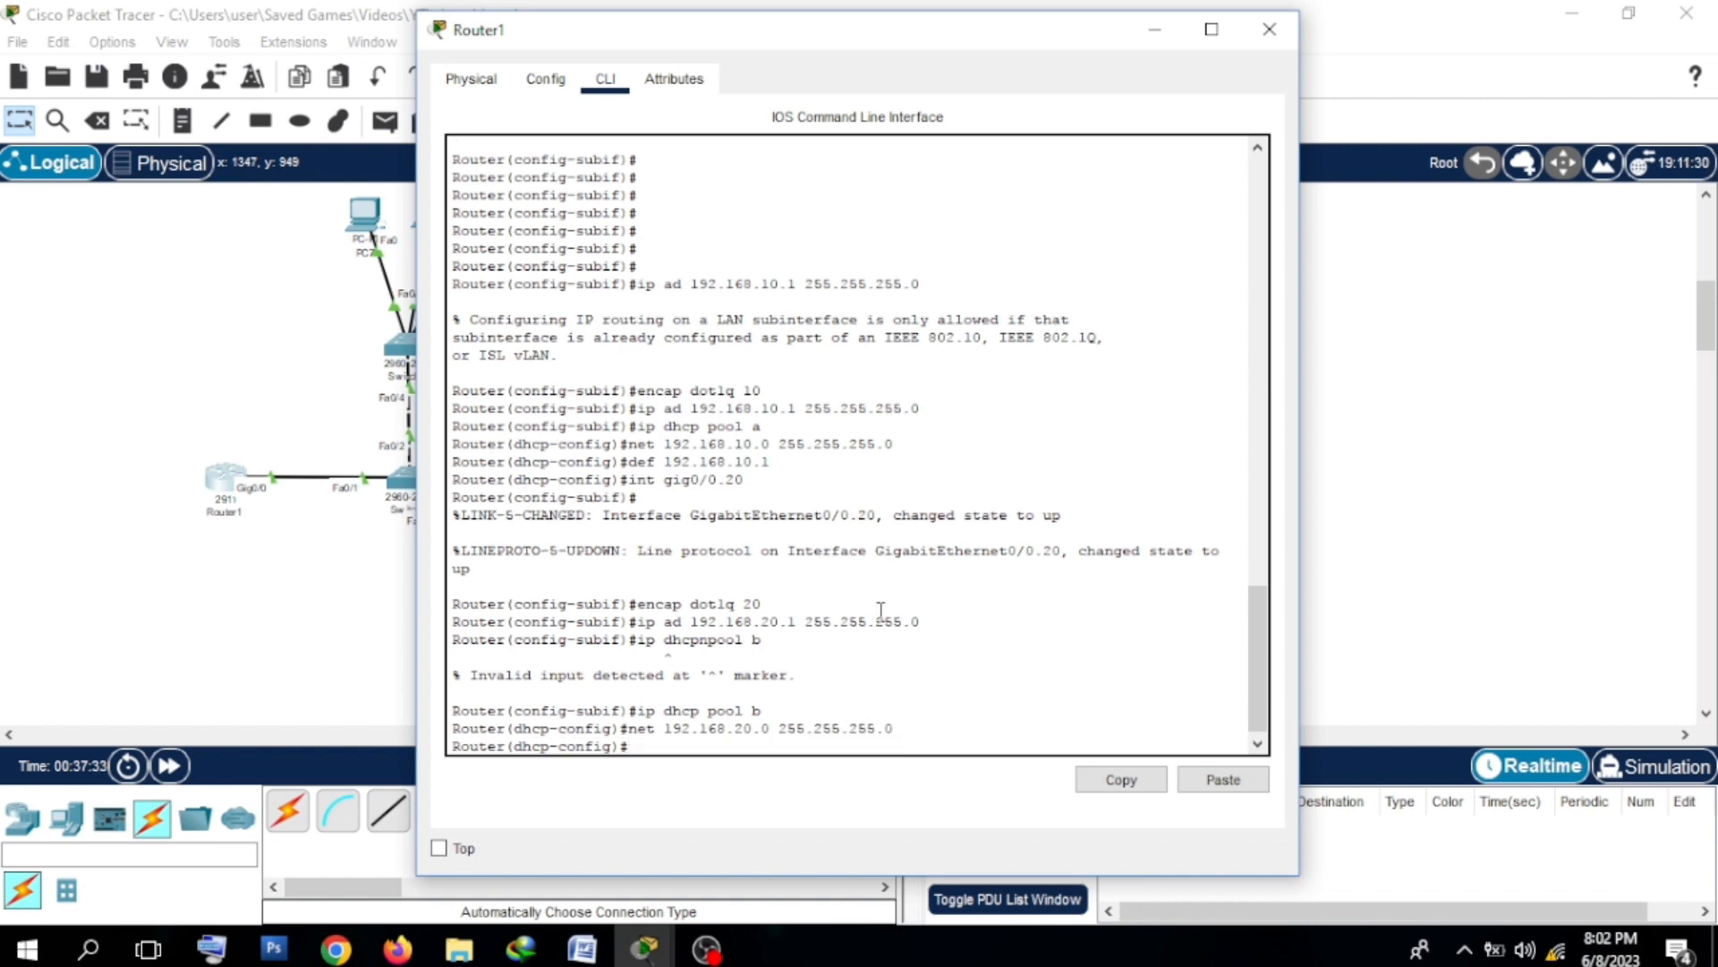
text(def)
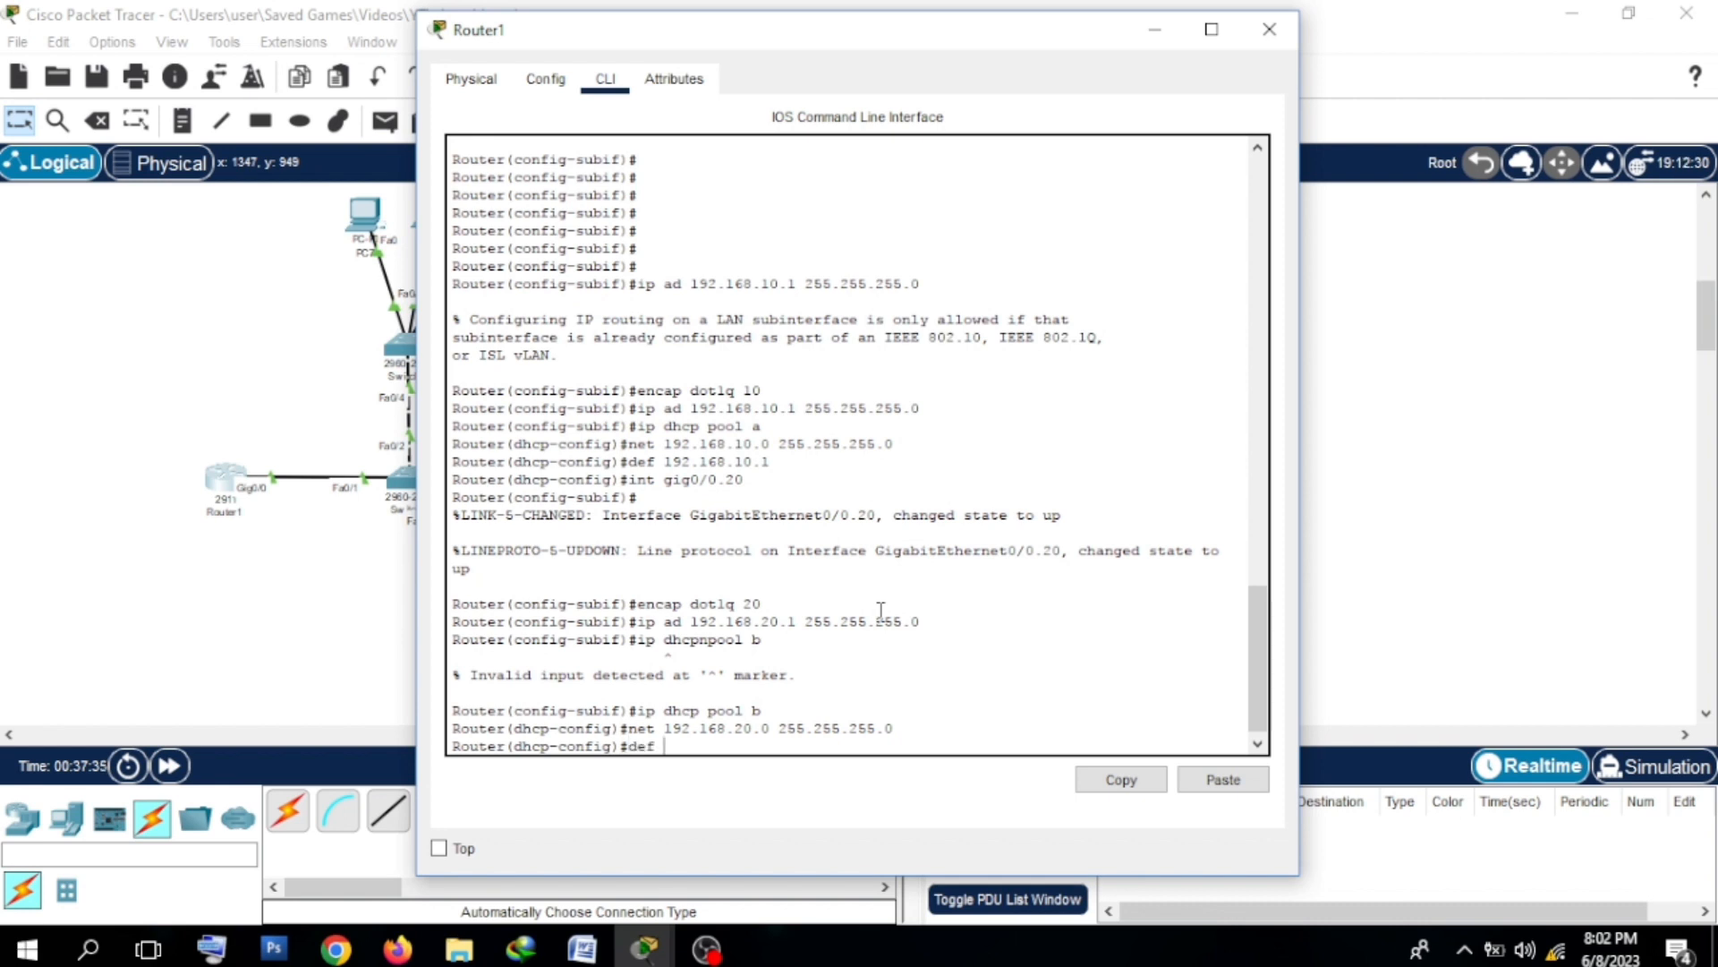
text( 192.168.20.1)
key(Return)
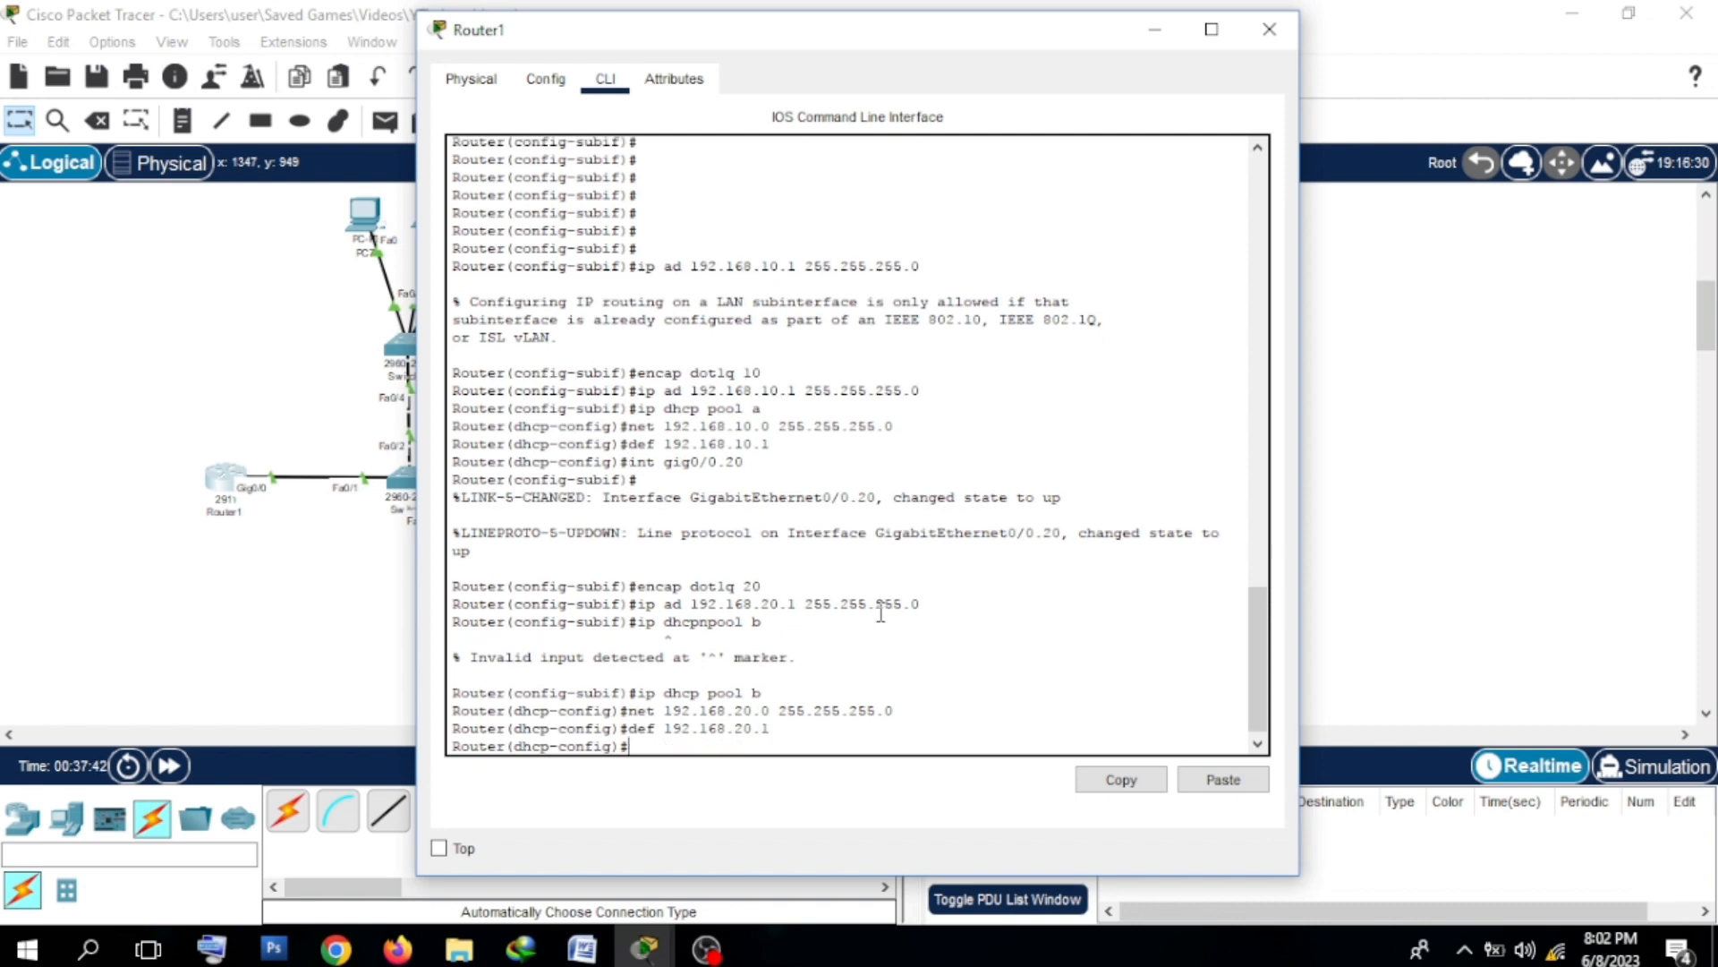
Step: Create the subinterface gig0/0.30 and set its encapsulation to VLAN 30 with encap dot1q 30
text(int gig00/0.30)
key(Return)
key(Return)
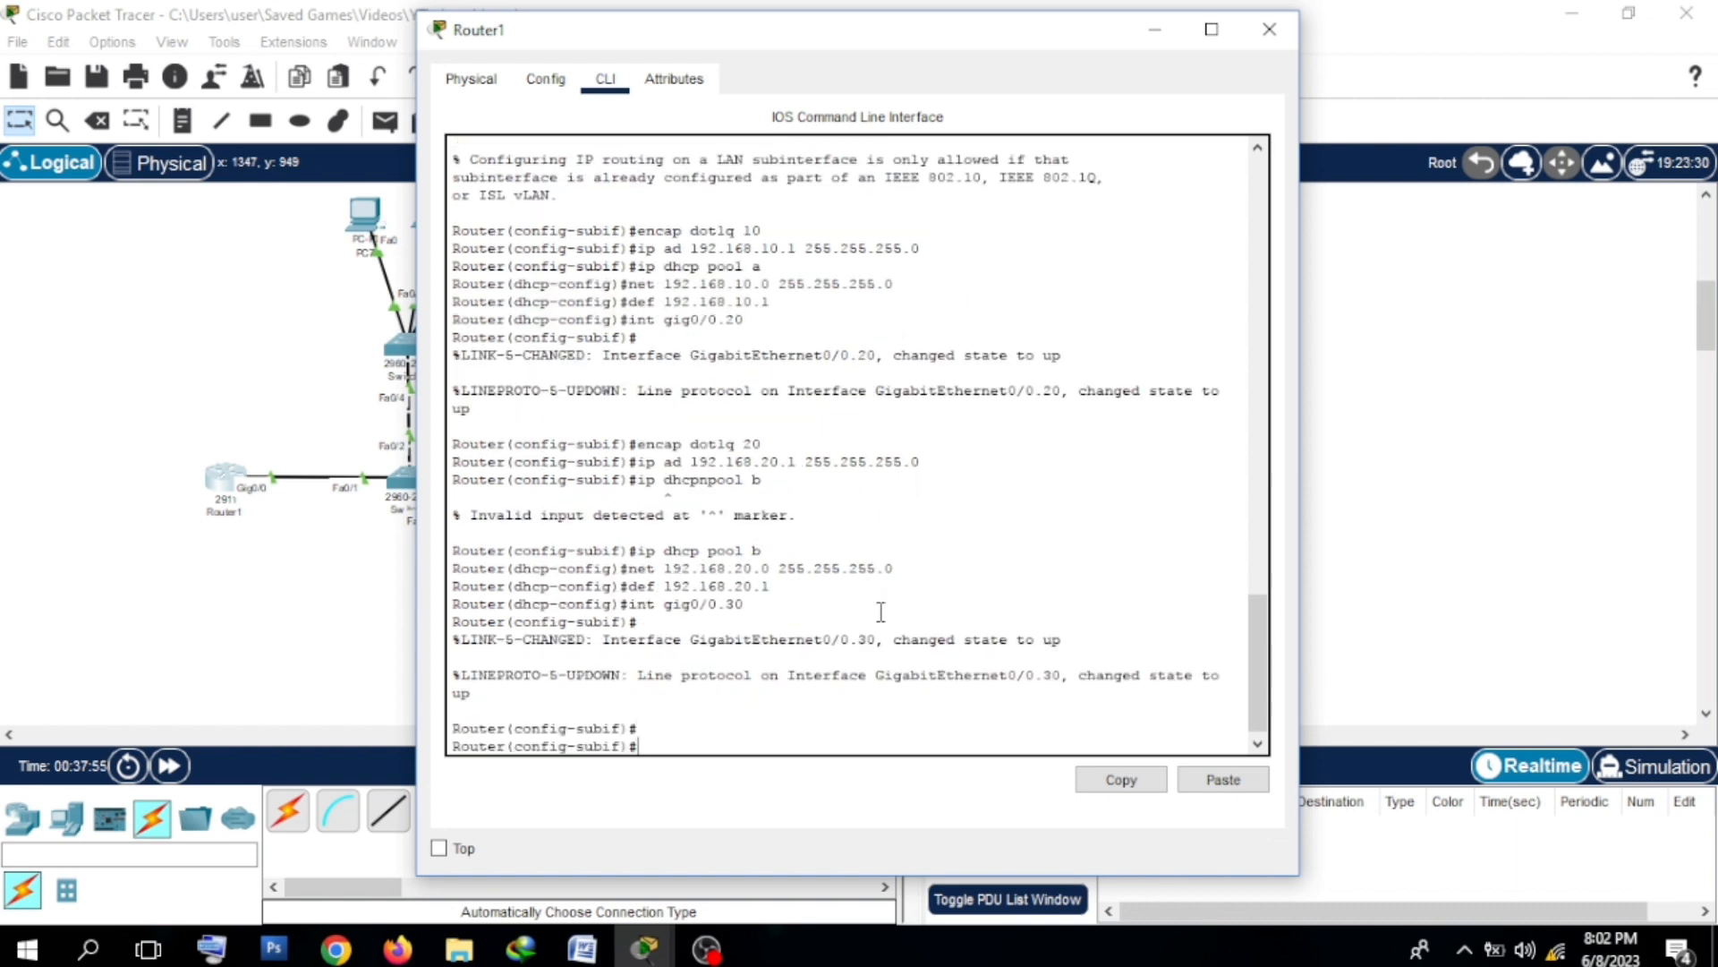
text(ecn)
key(BackSpace)
key(BackSpace)
text(ncap dot1q 30)
key(Return)
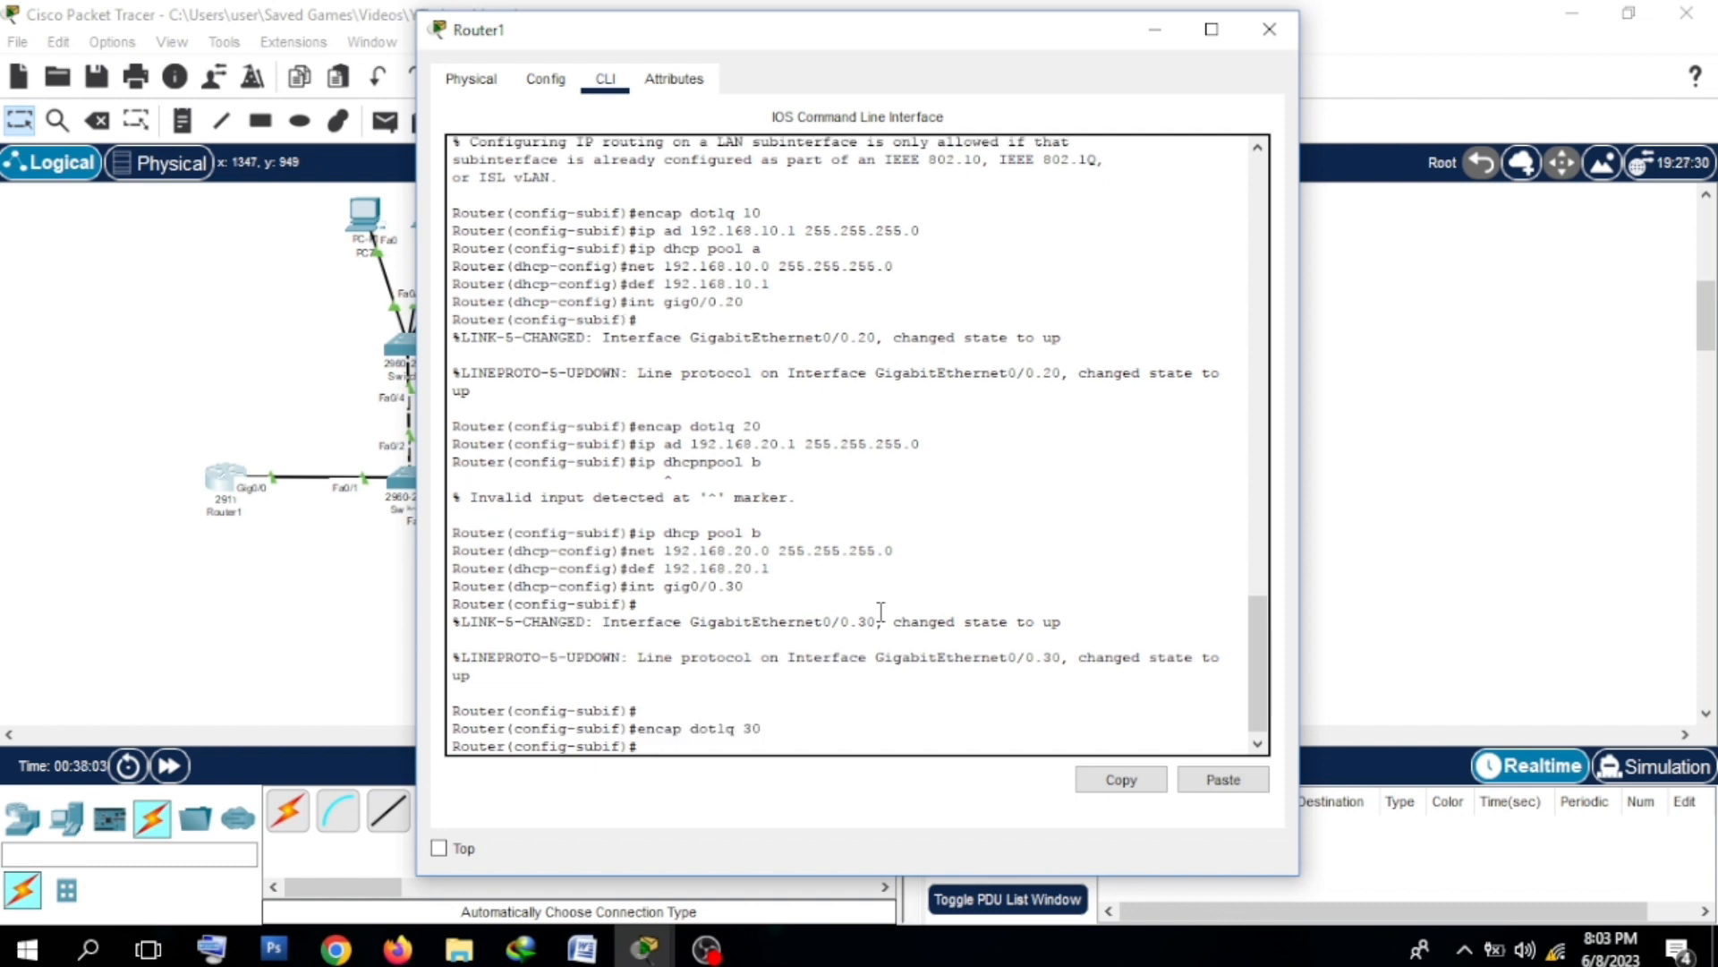
Step: Assign IP address 192.168.30.1 with mask 255.255.255.0 to subinterface gig0/0.30
text(ip ad 192.168.30.1 255.255.)
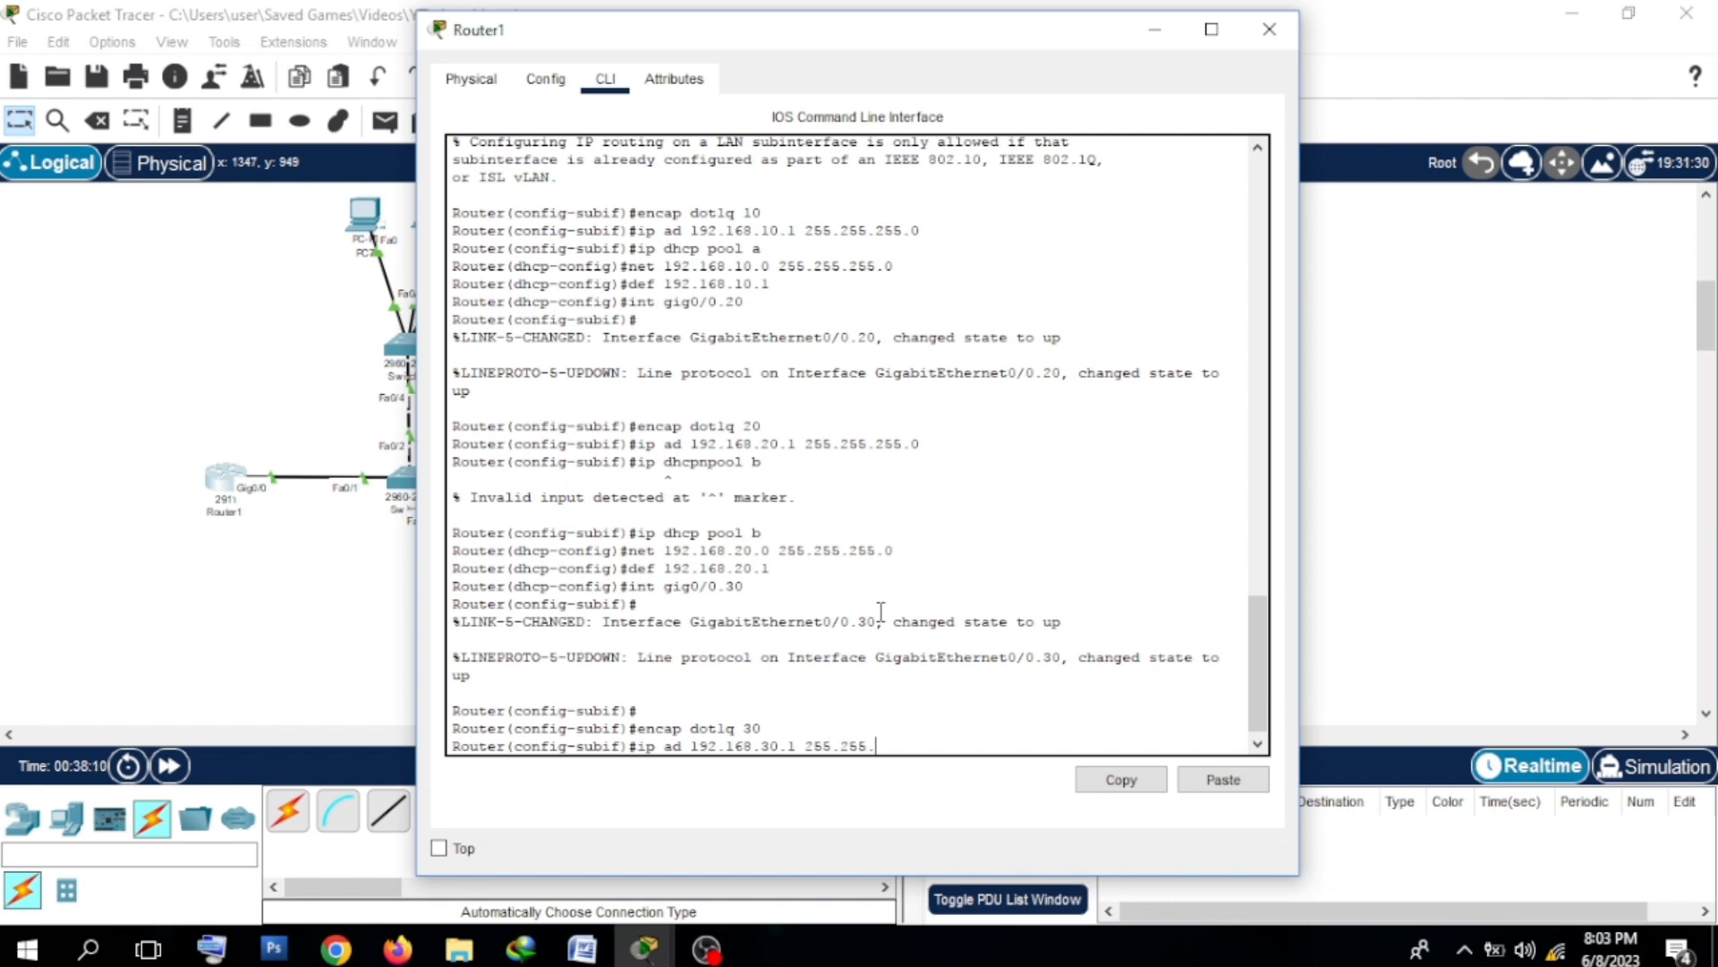
text(255.0)
key(Return)
Step: Create the DHCP pool c with ip dhcp pool c
text(ig-subif)#i)
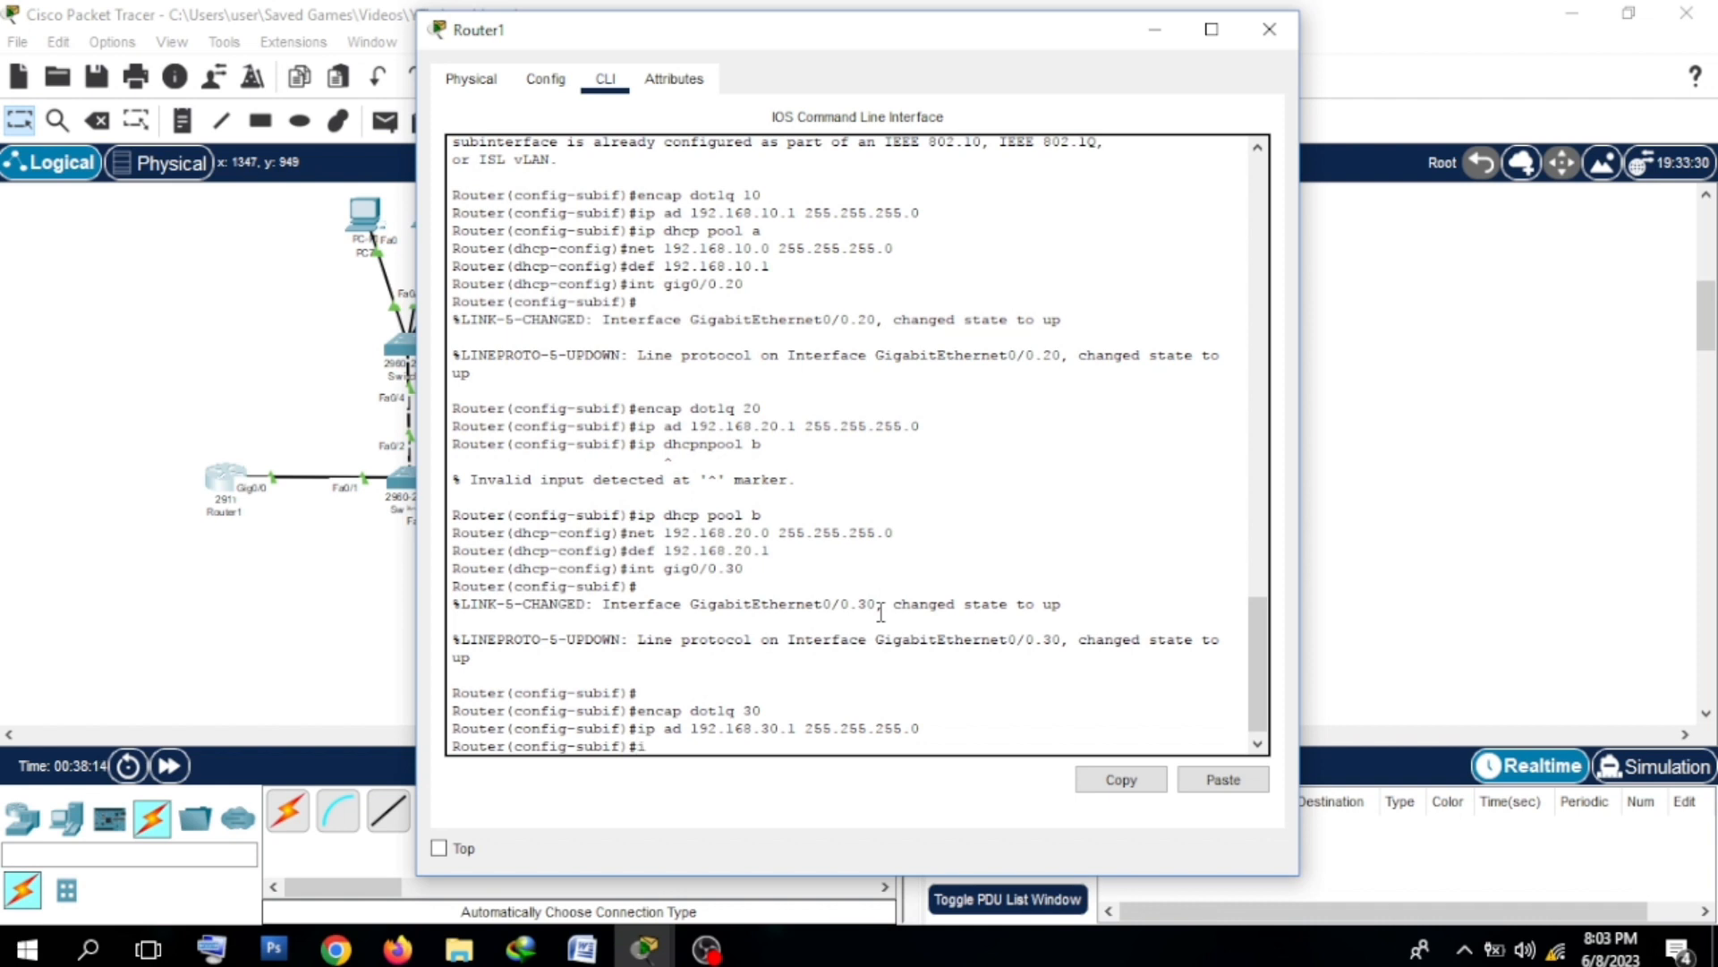
text(p dhcp pool c)
key(Return)
Step: Set the network of DHCP pool c with net 192.168.30.0 255.255.255.0, removing the stray letter from the mistyped command
text(Cnet)
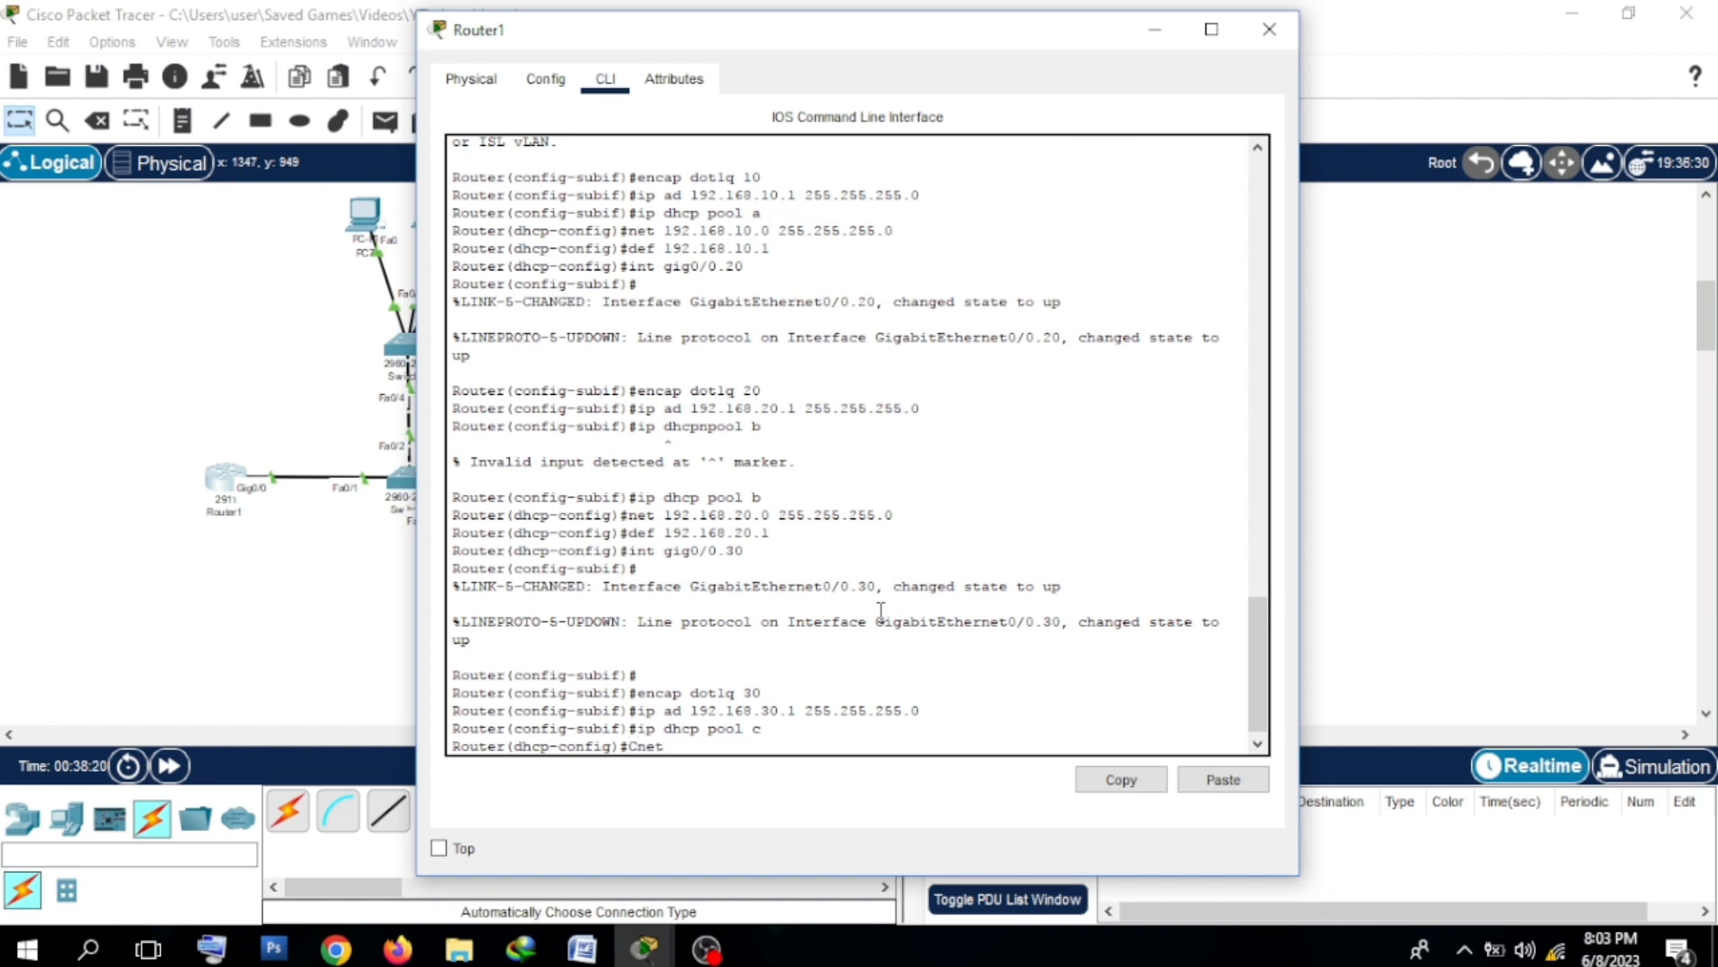
text( 192.168.30.0)
text(255.255.255.0)
key(Return)
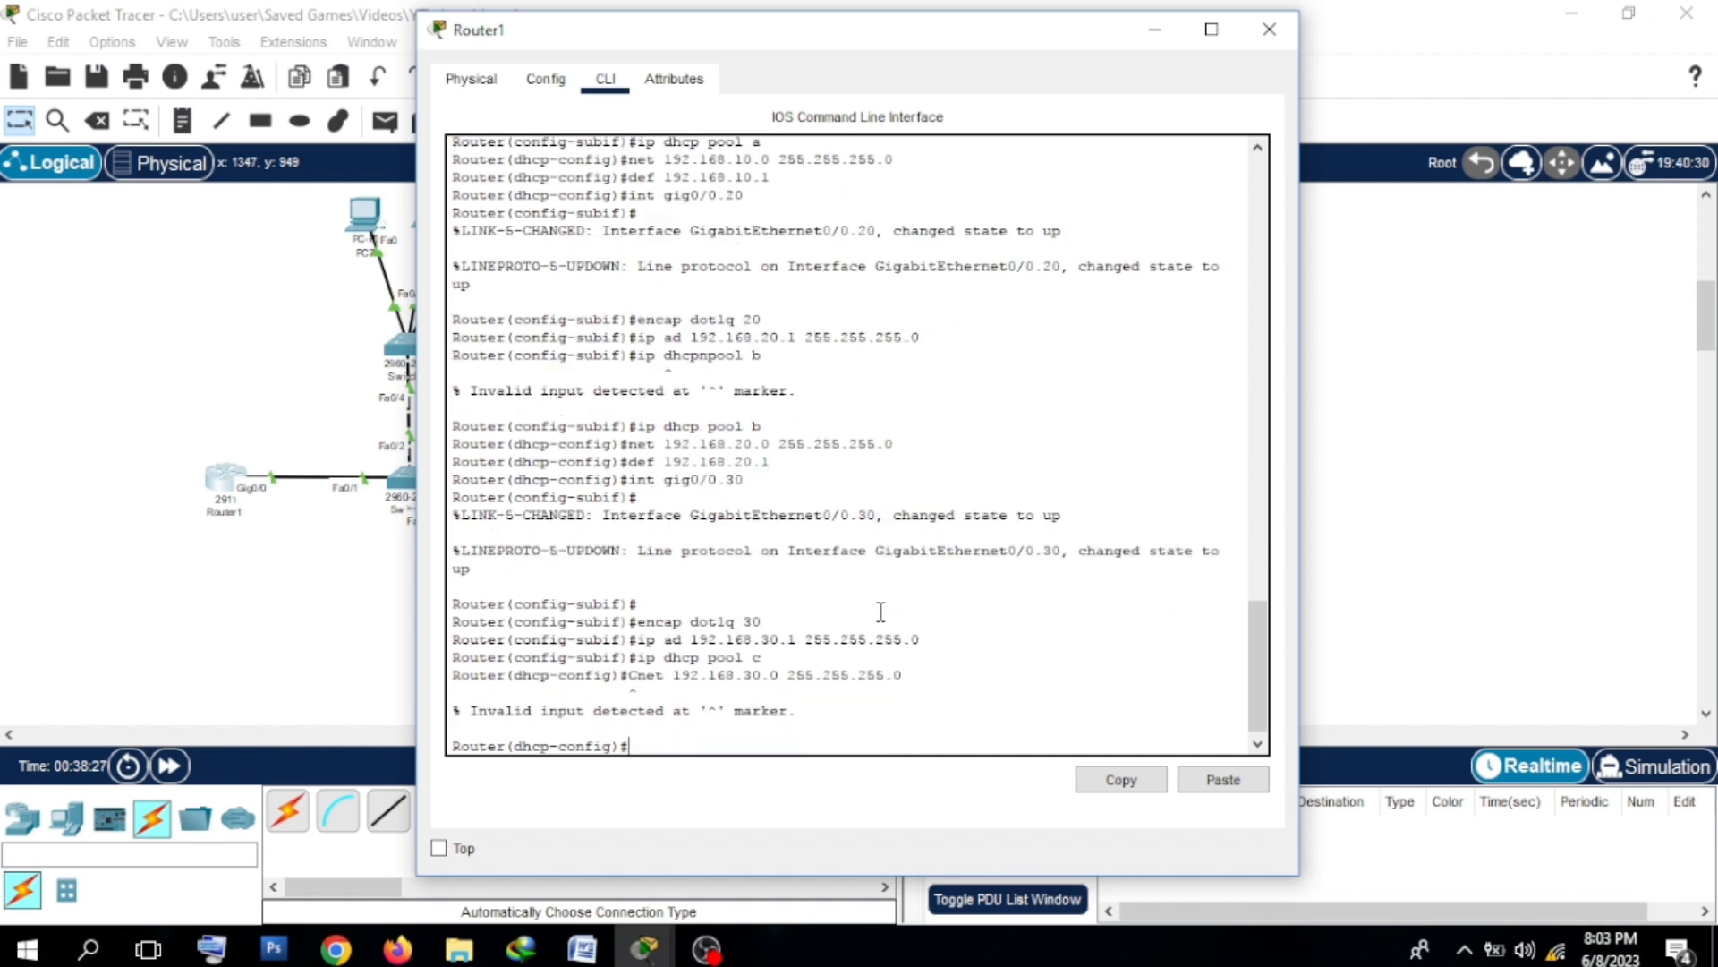
key(Up)
key(Left)
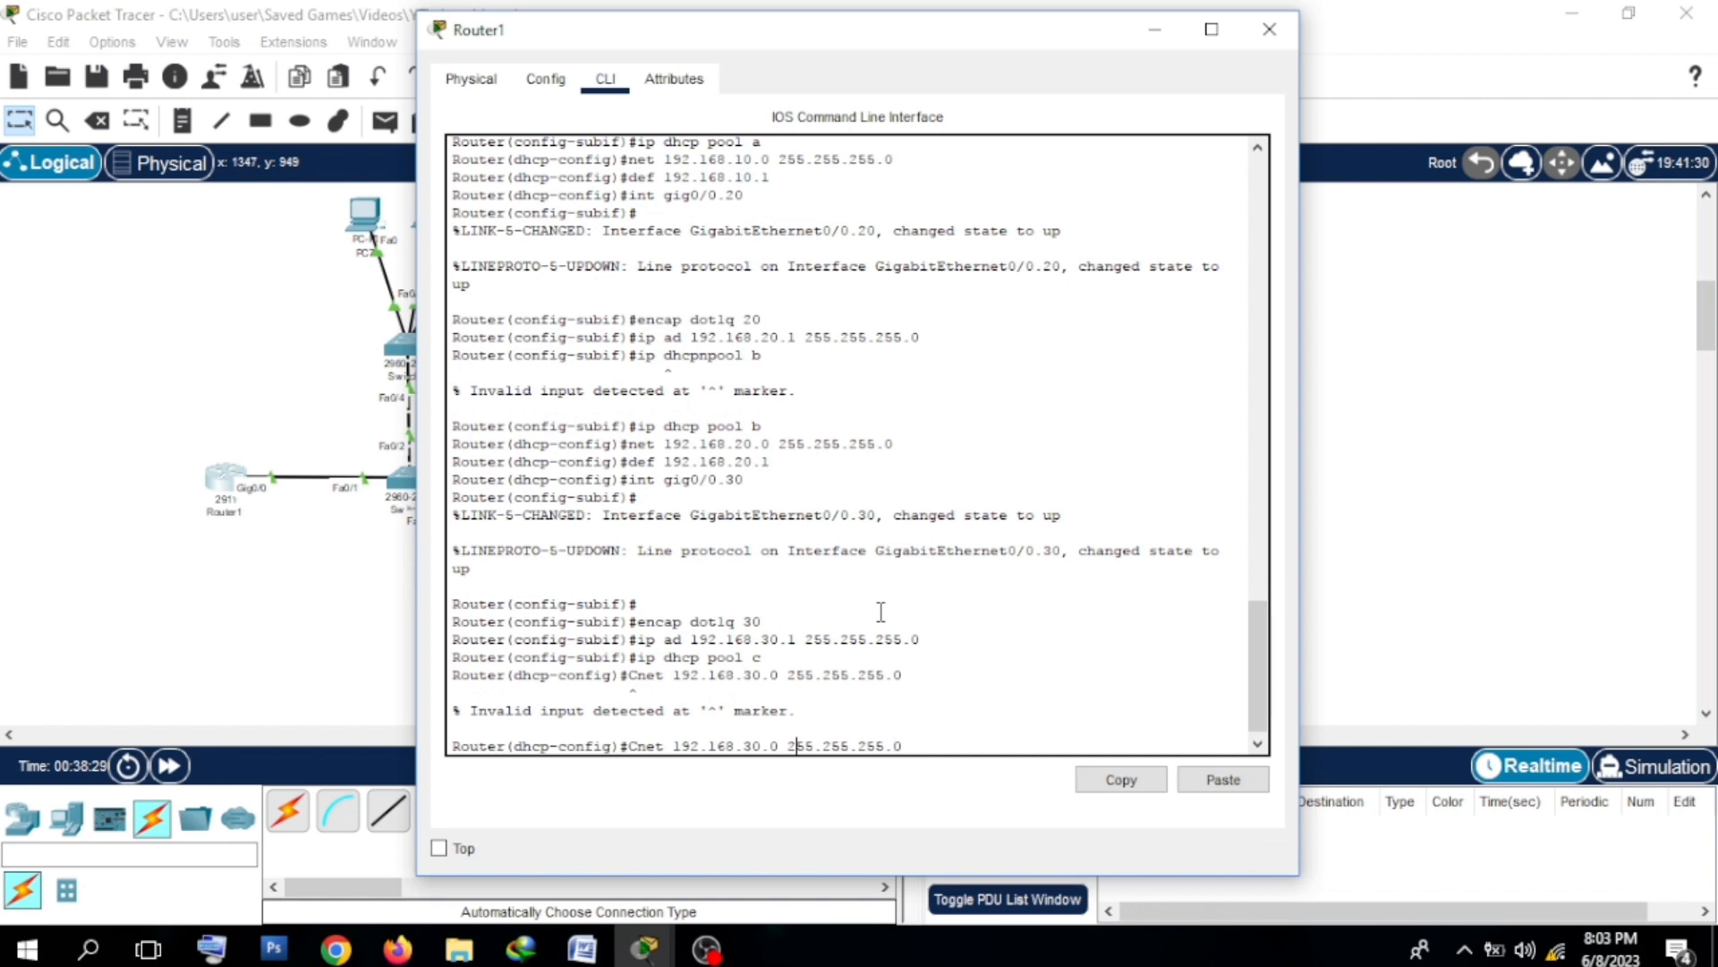
key(Left)
key(Left)
key(Left)
key(Left)
key(Left)
key(Left)
key(Left)
key(BackSpace)
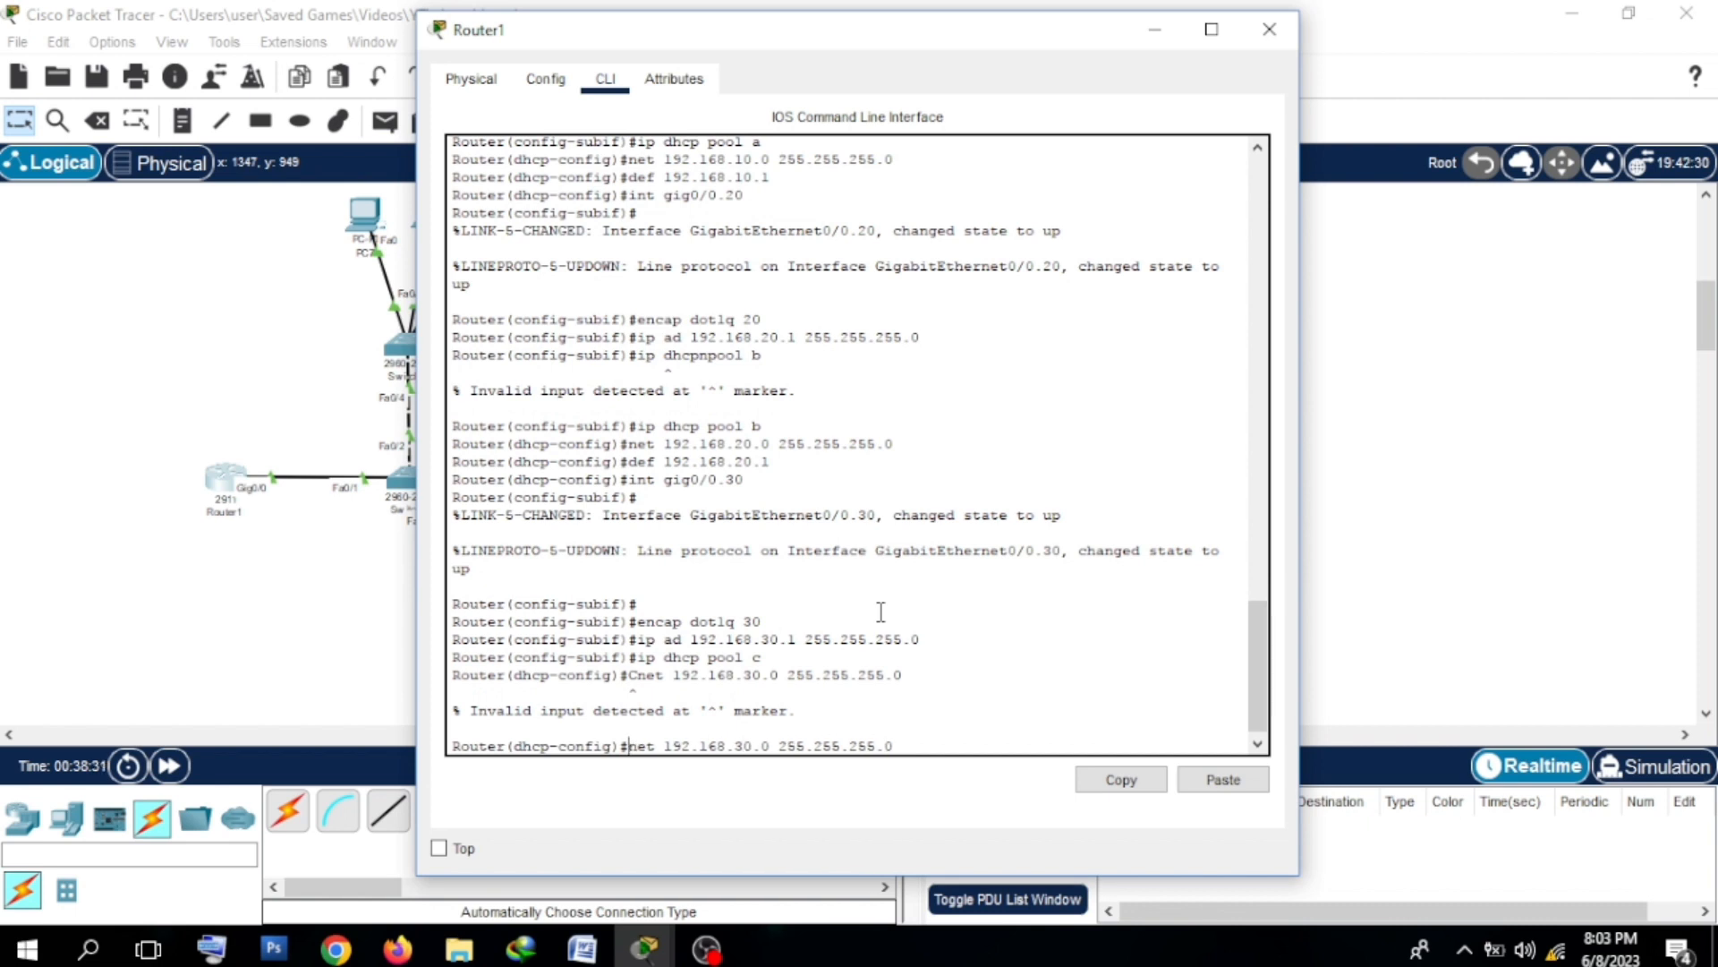
key(Return)
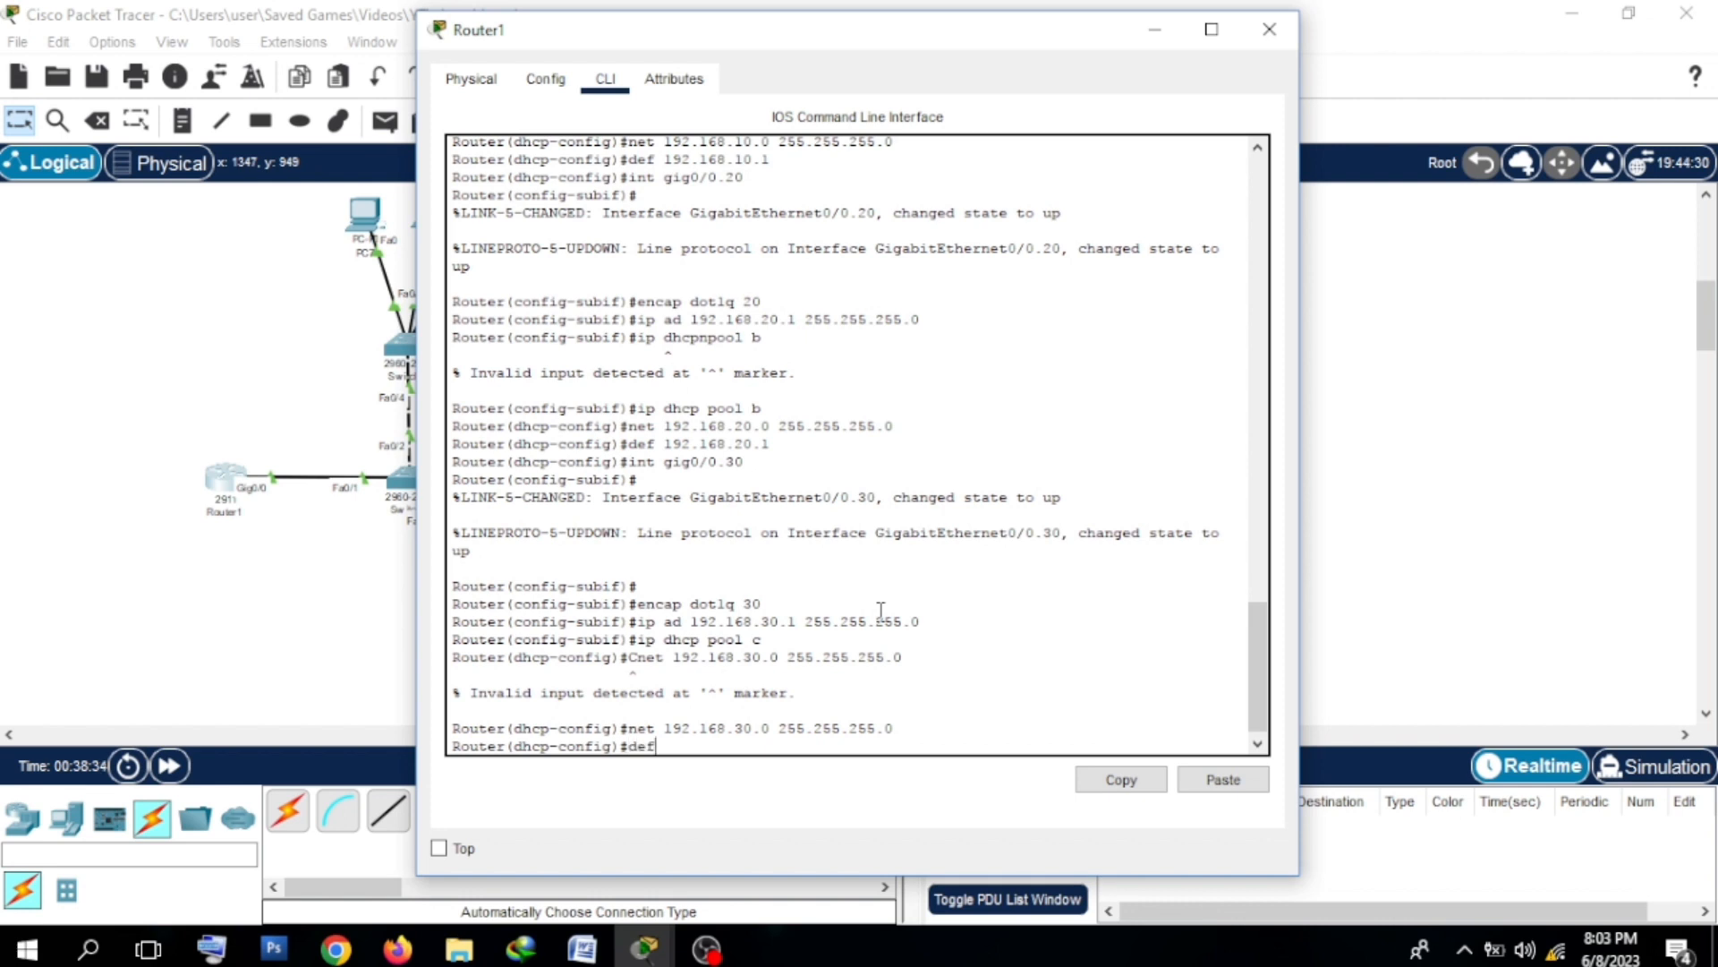
Step: Set the default gateway of DHCP pool c with def 192.168.30.1 and close Router1's configuration window
text(def 192.168.30.1)
key(Return)
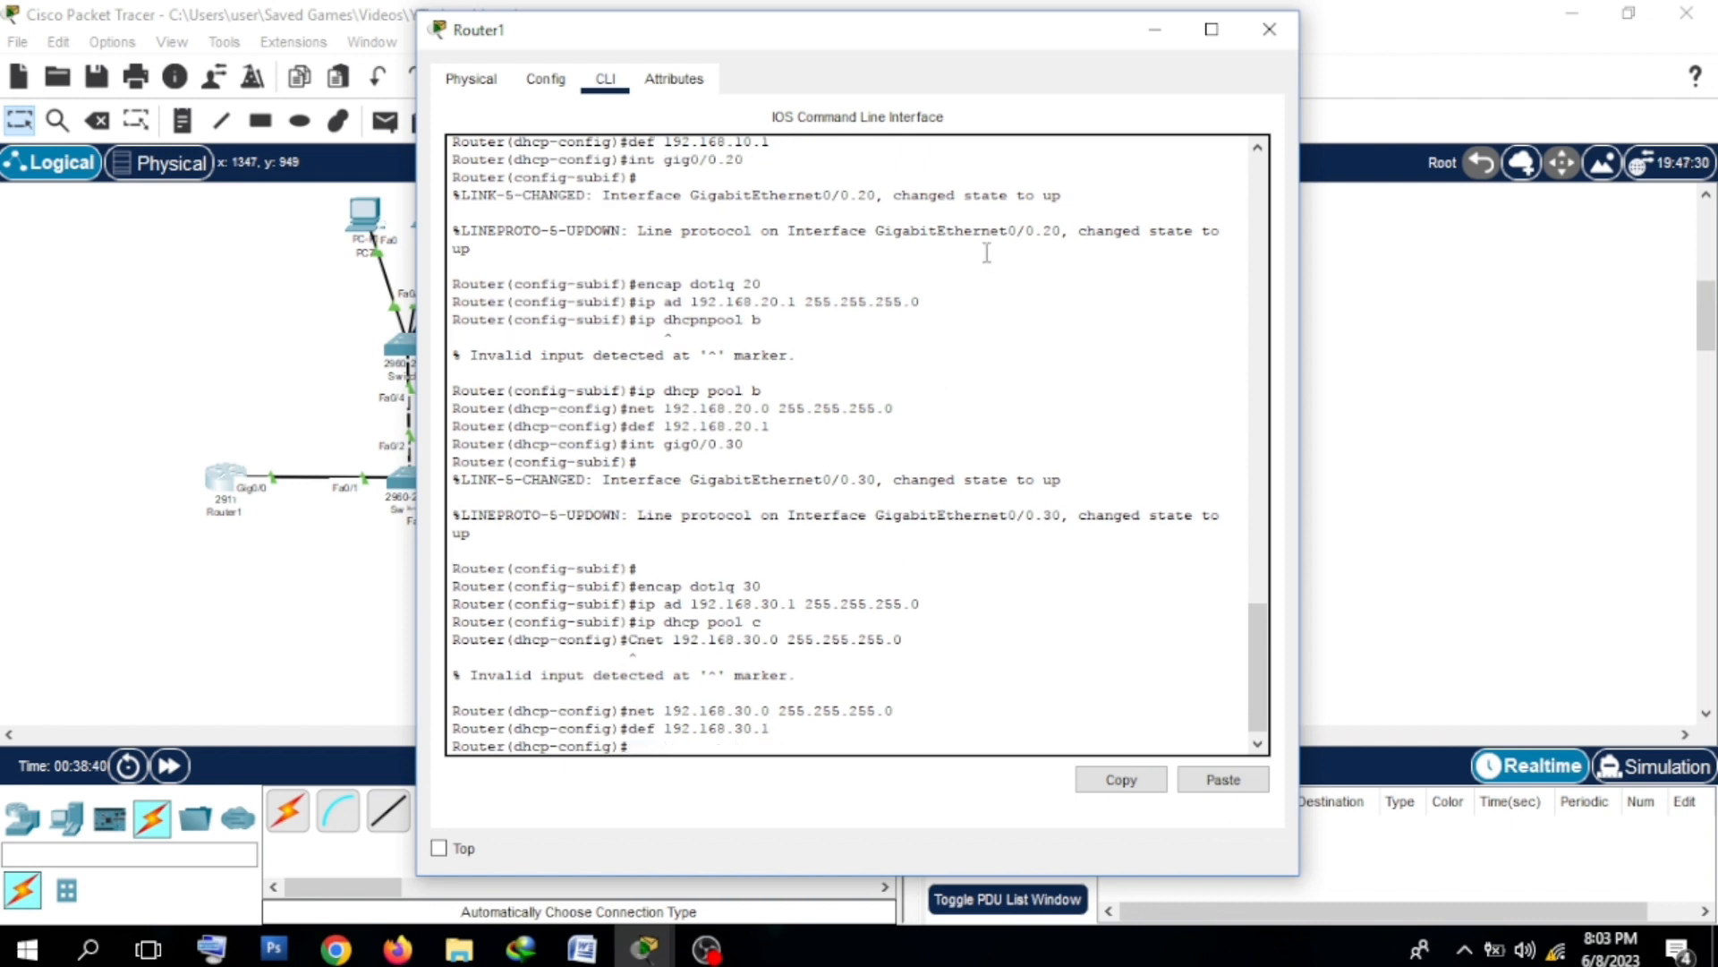
click(1271, 30)
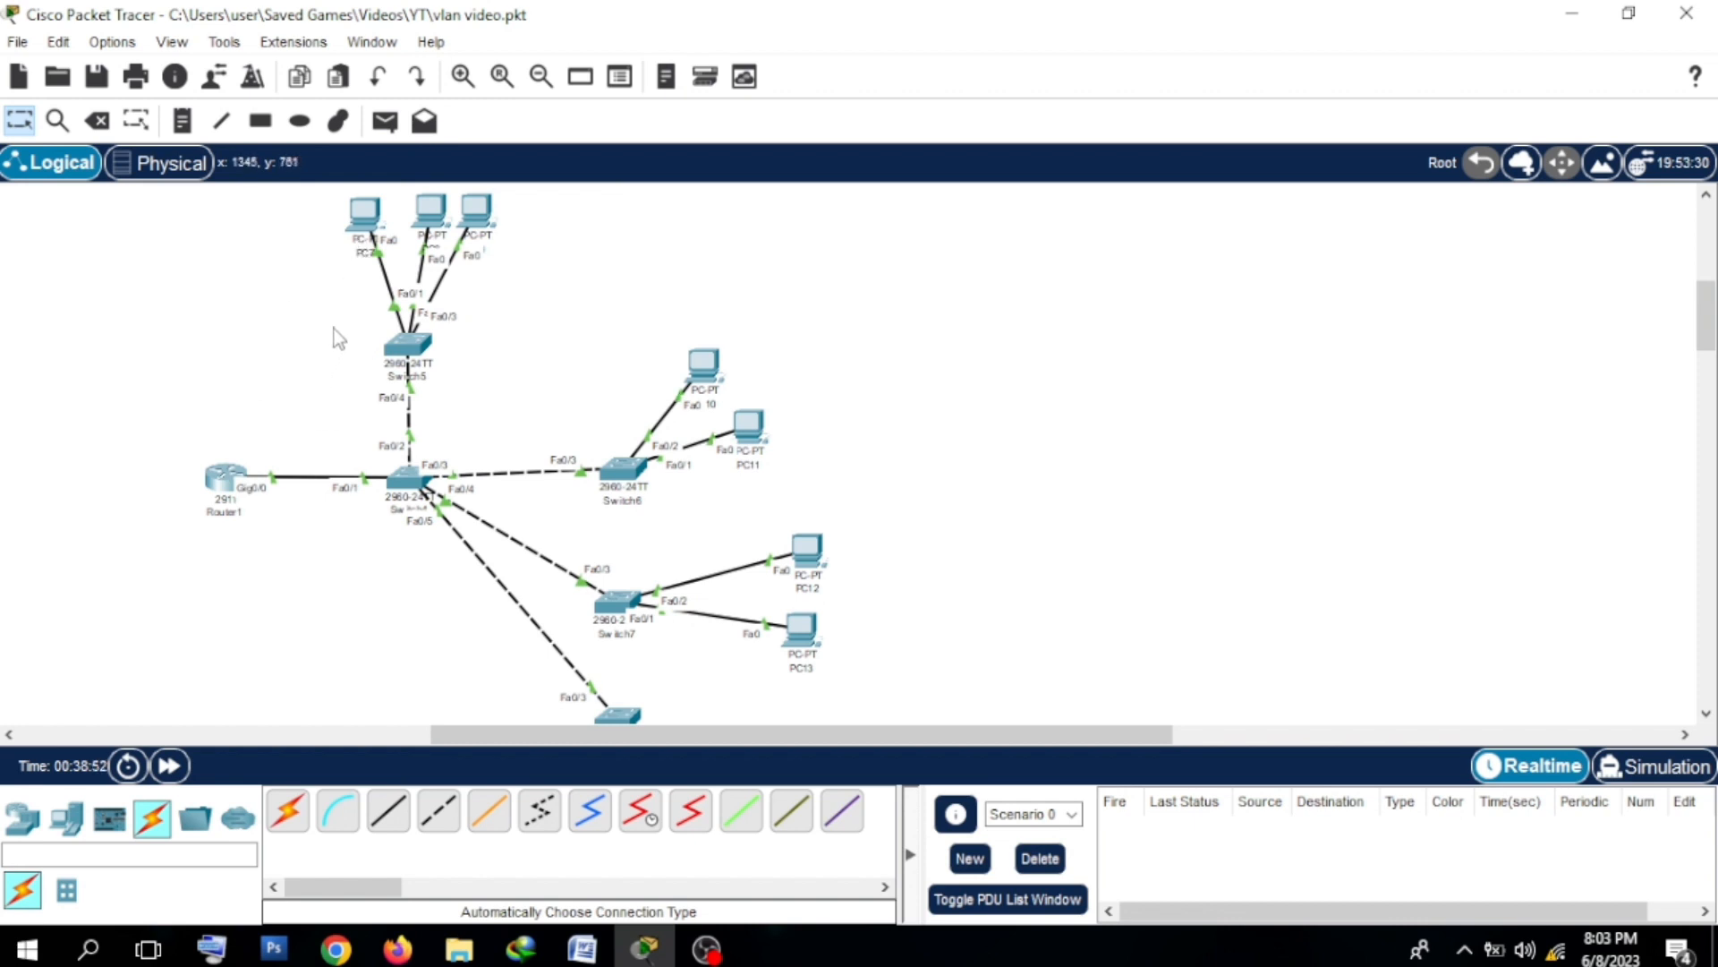
Step: Open the command line of Switch4 and place its window beside the topology so the links stay in view
drag(333, 327, 298, 673)
click(400, 480)
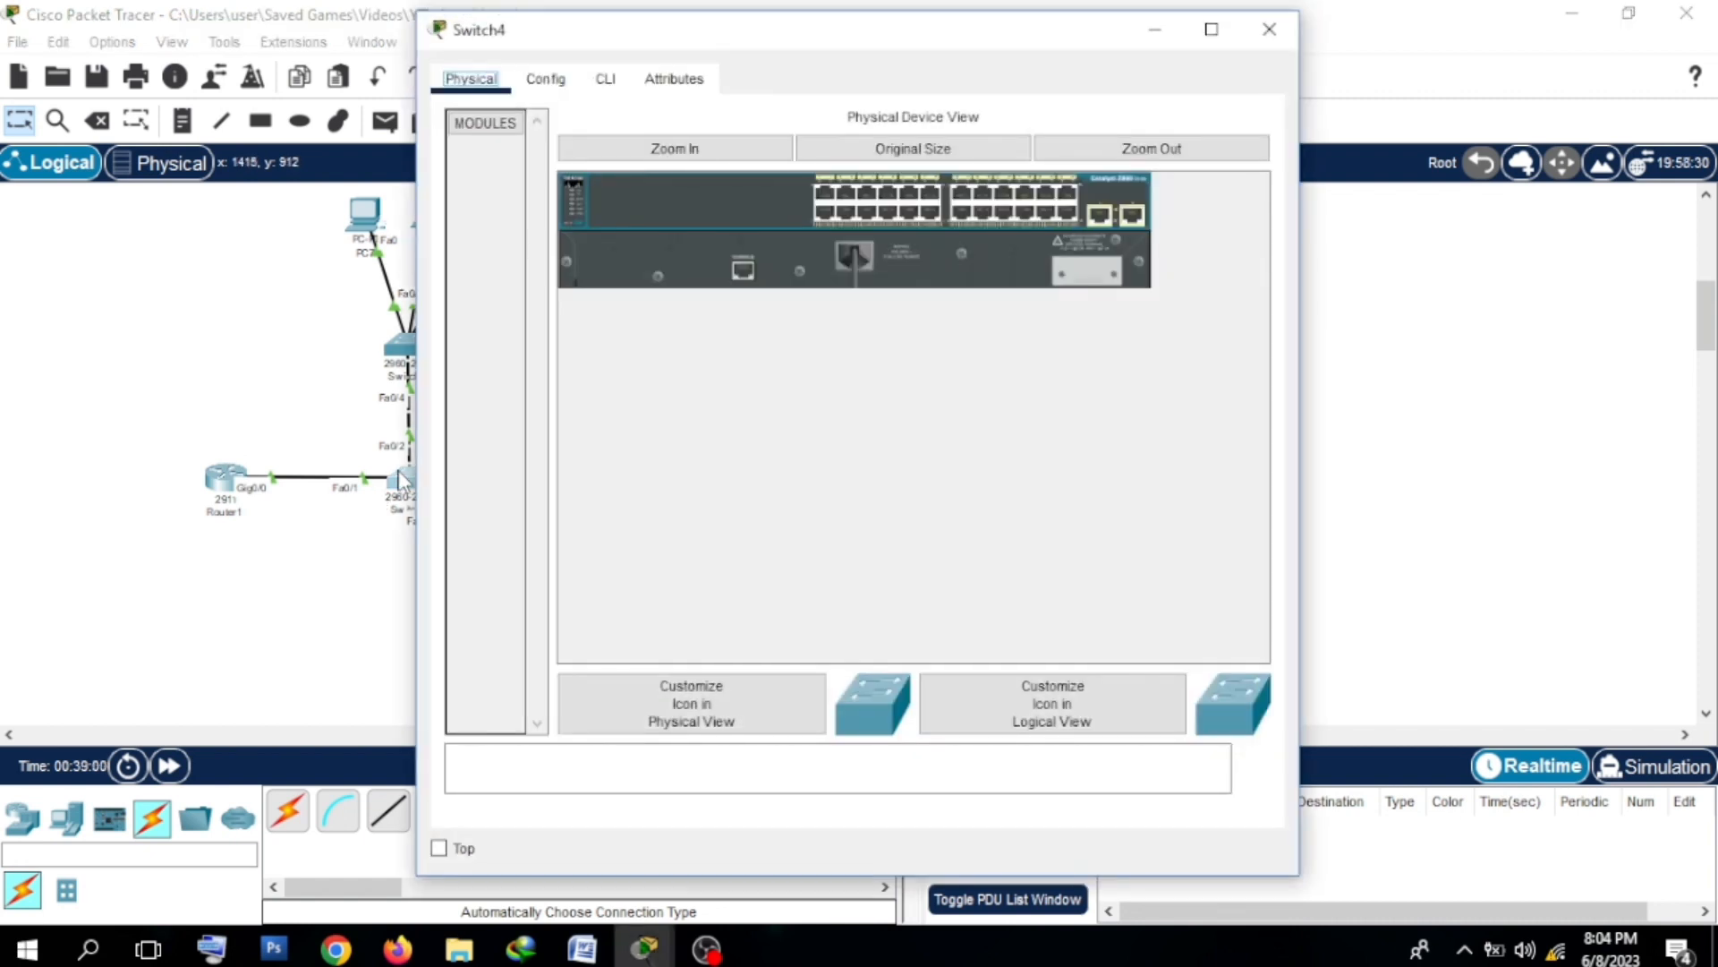
click(607, 80)
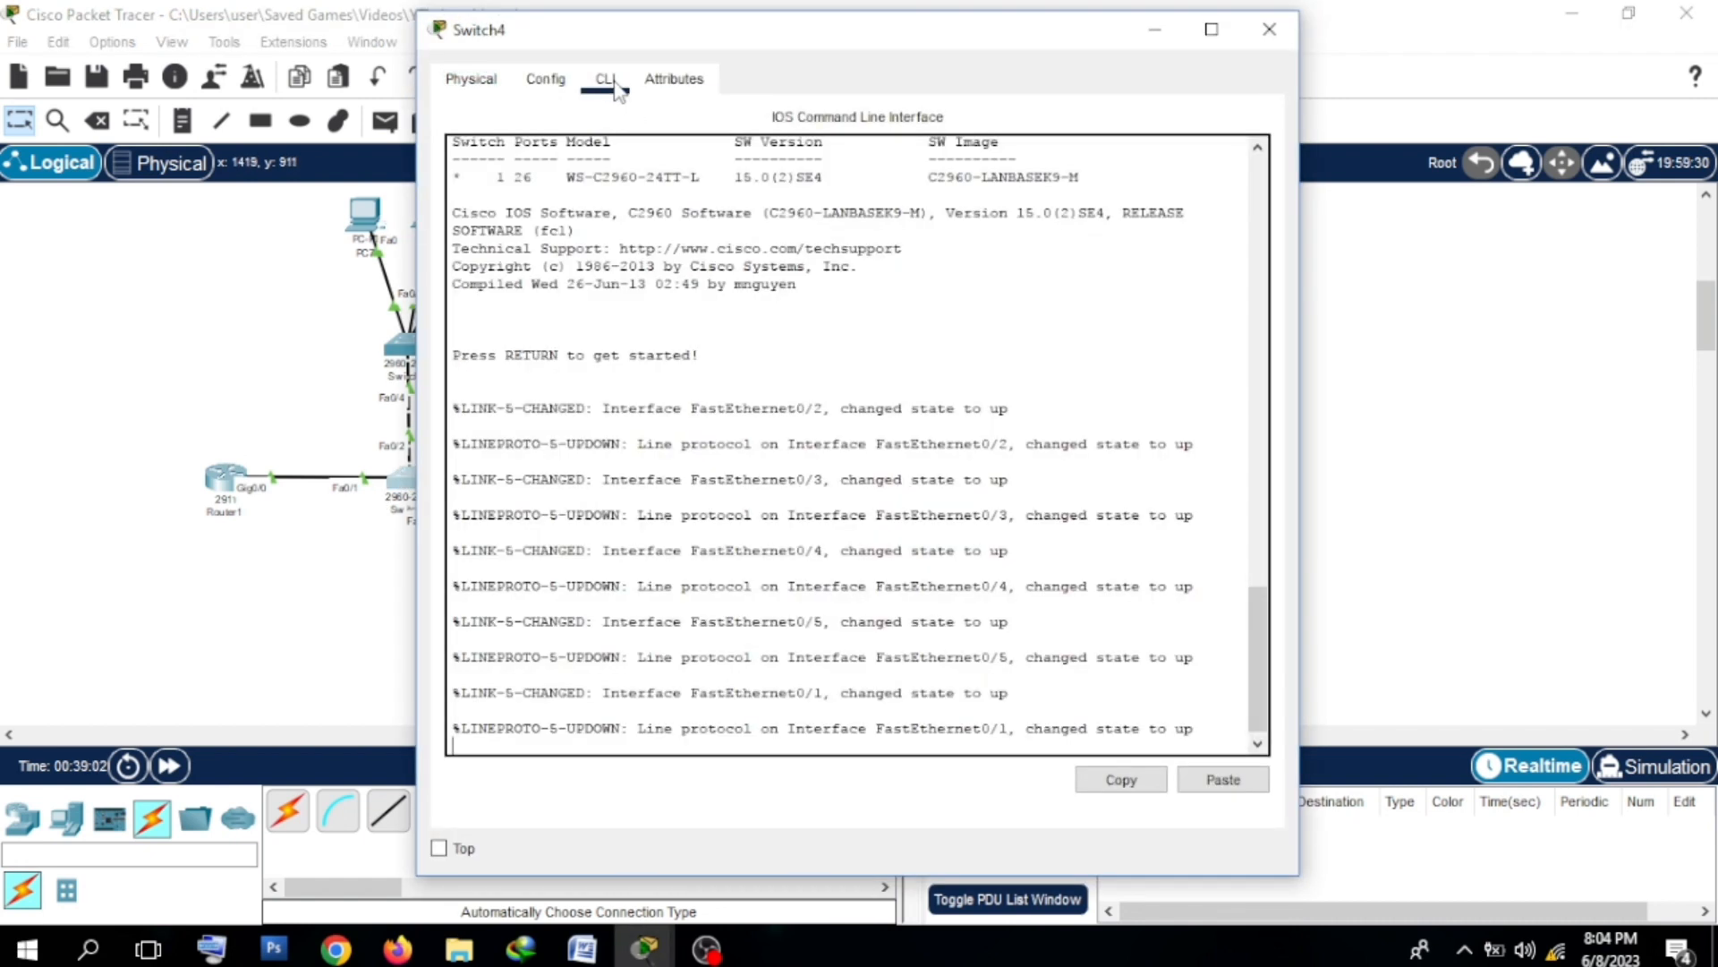
drag(663, 30, 1057, 46)
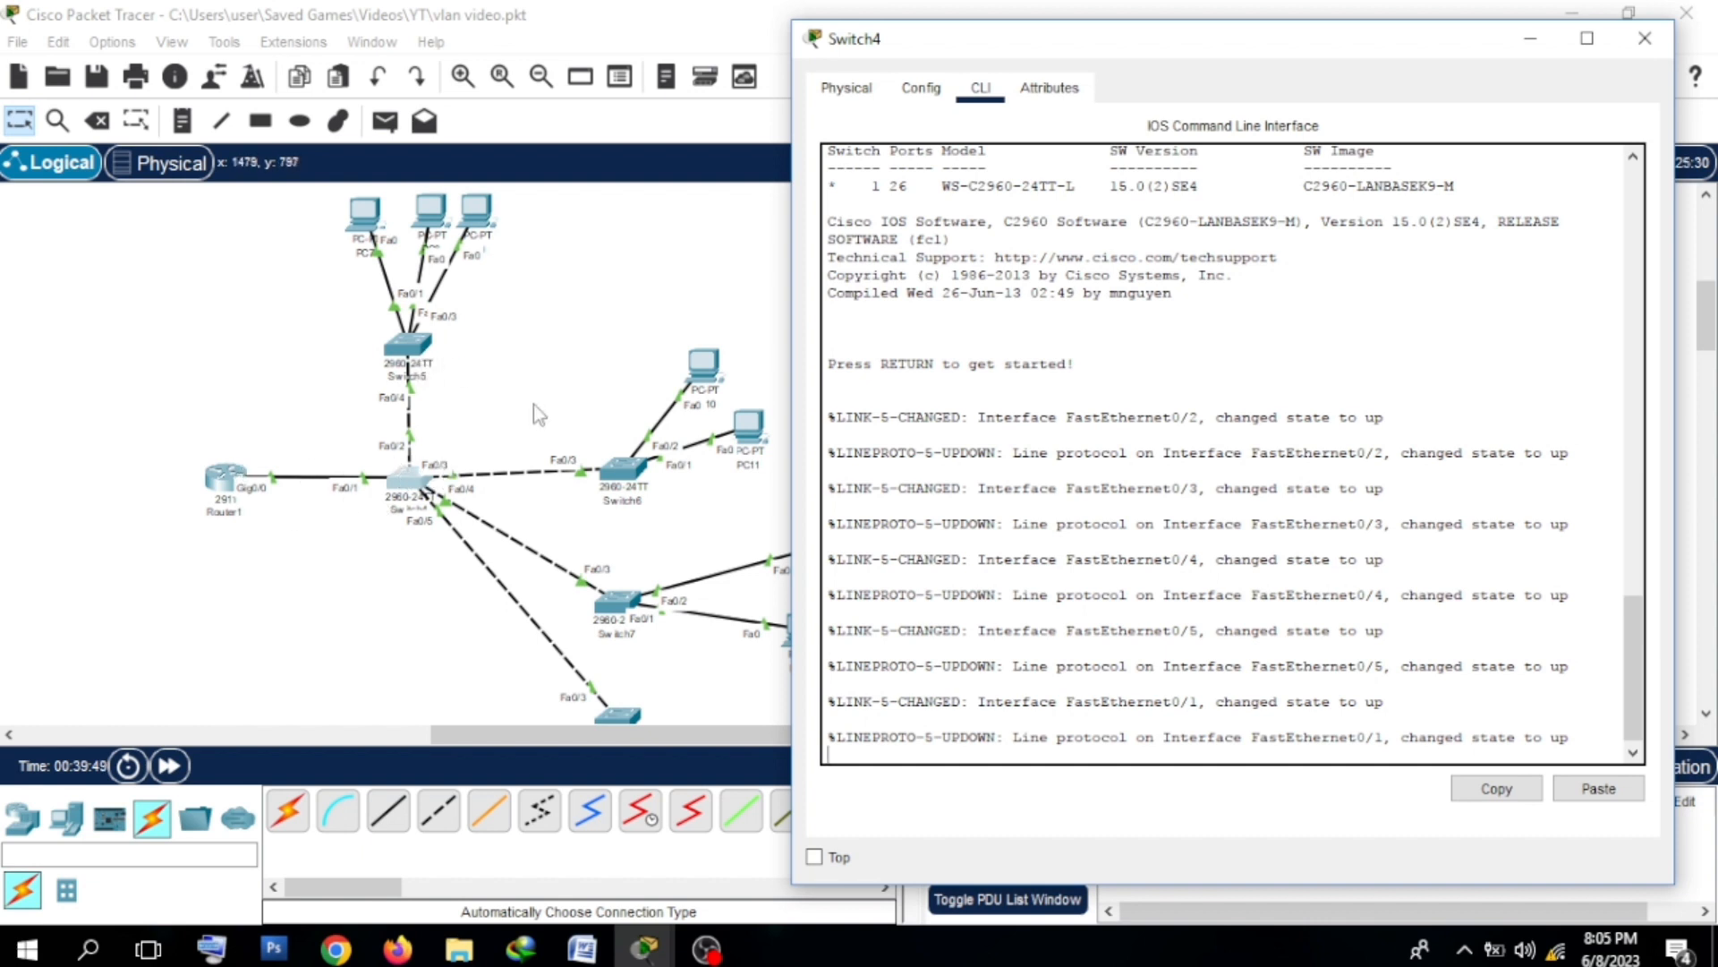
click(611, 352)
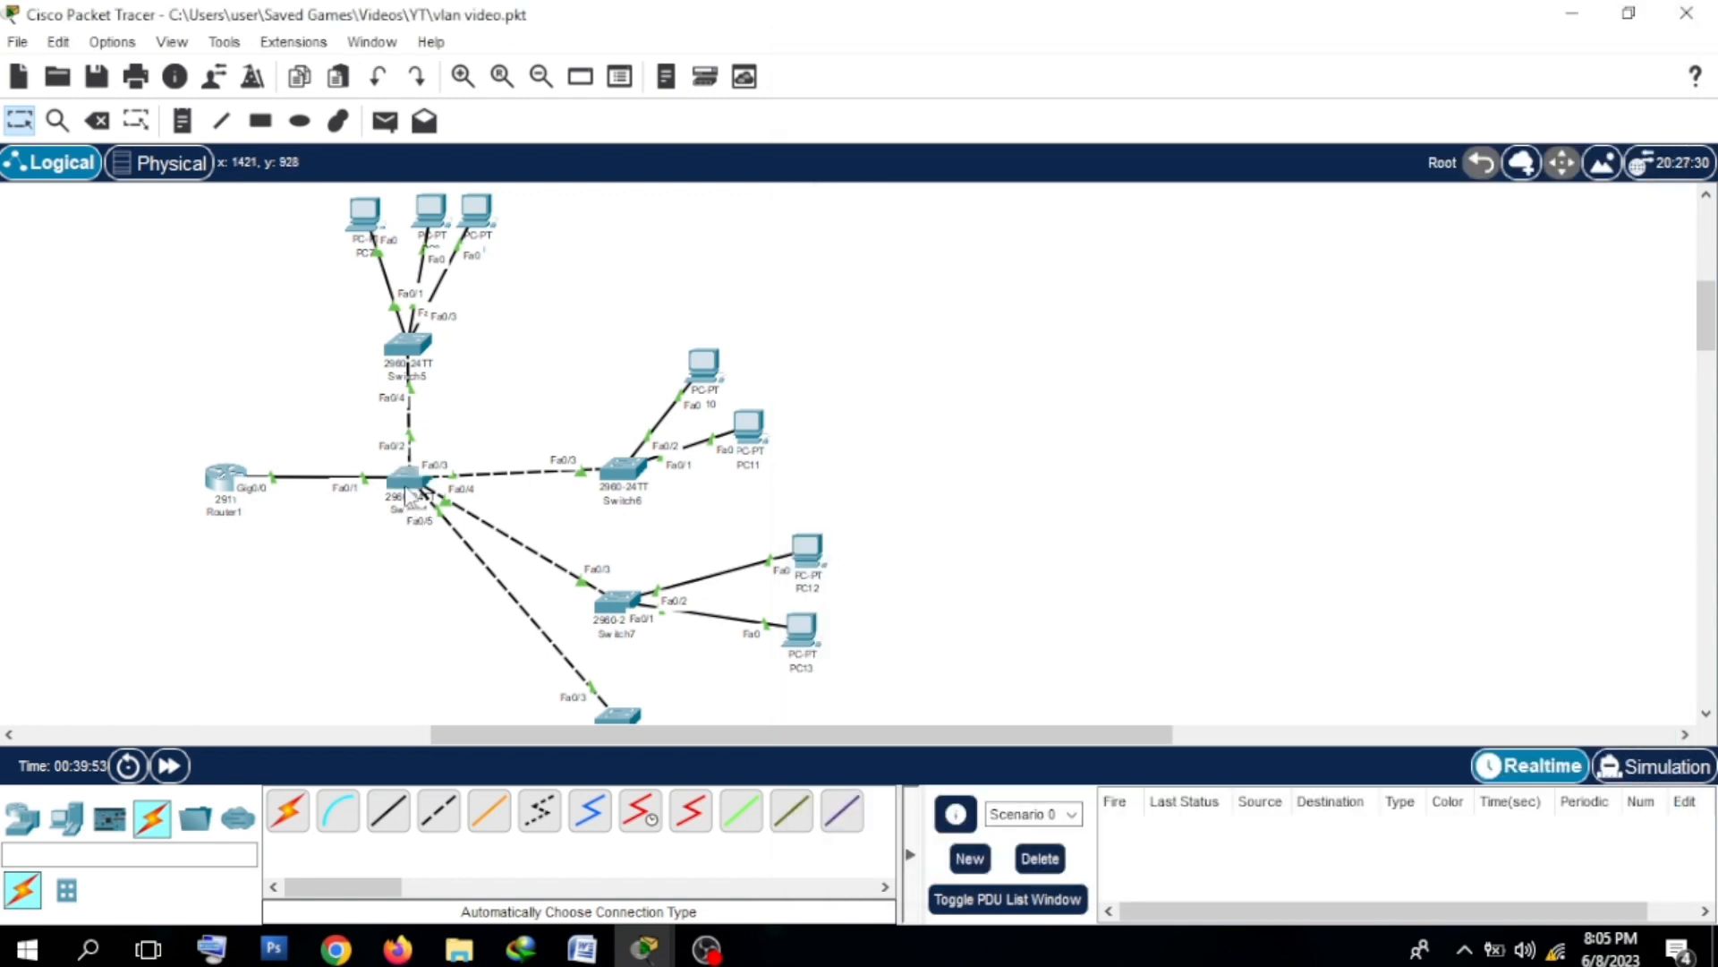
click(410, 488)
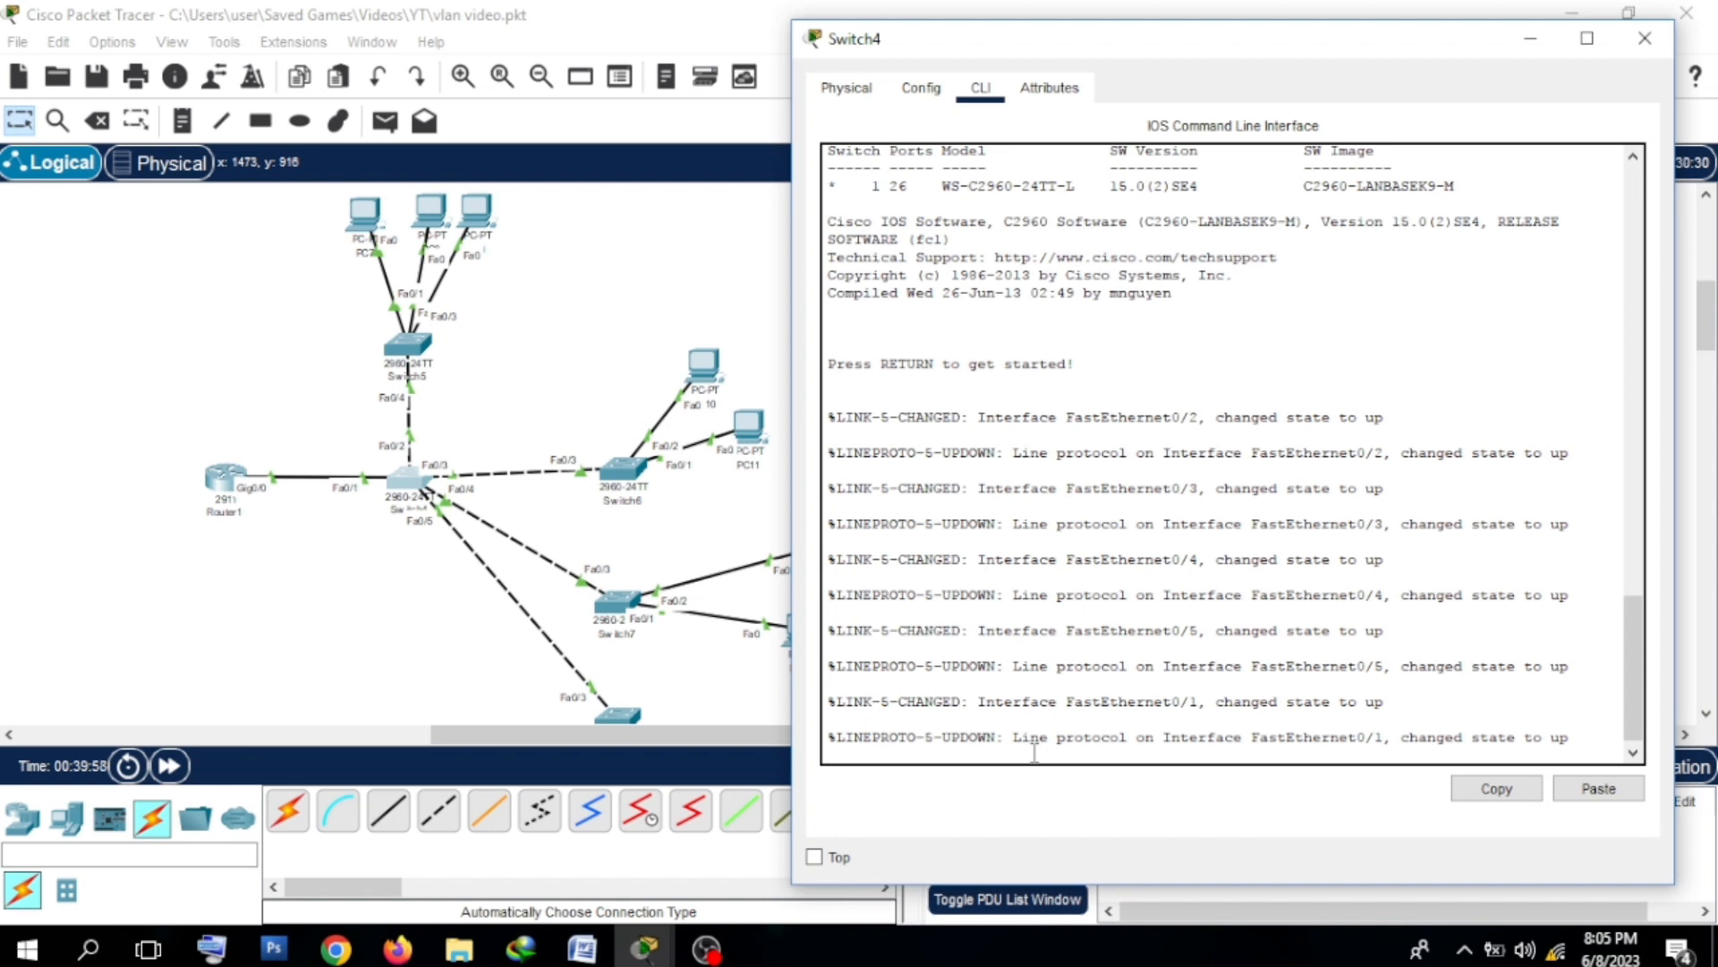
Step: Enter privileged mode and then global configuration mode on Switch4 with en and conf t
key(Return)
key(Return)
key(Return)
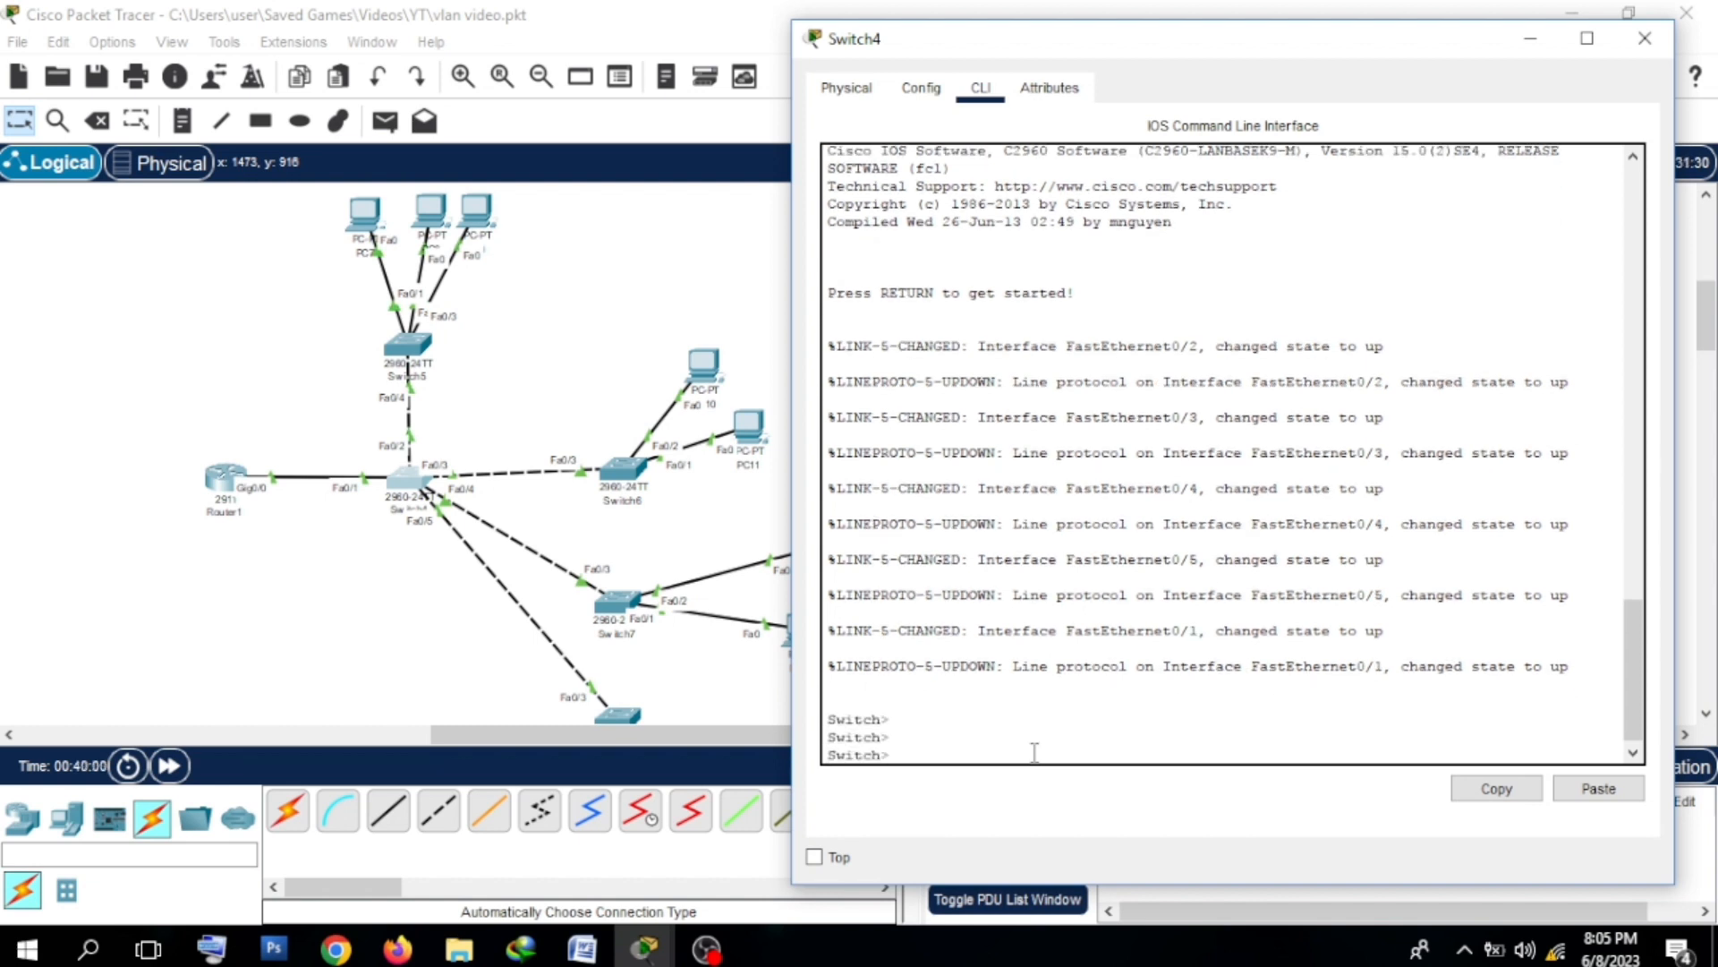
text(en)
key(Return)
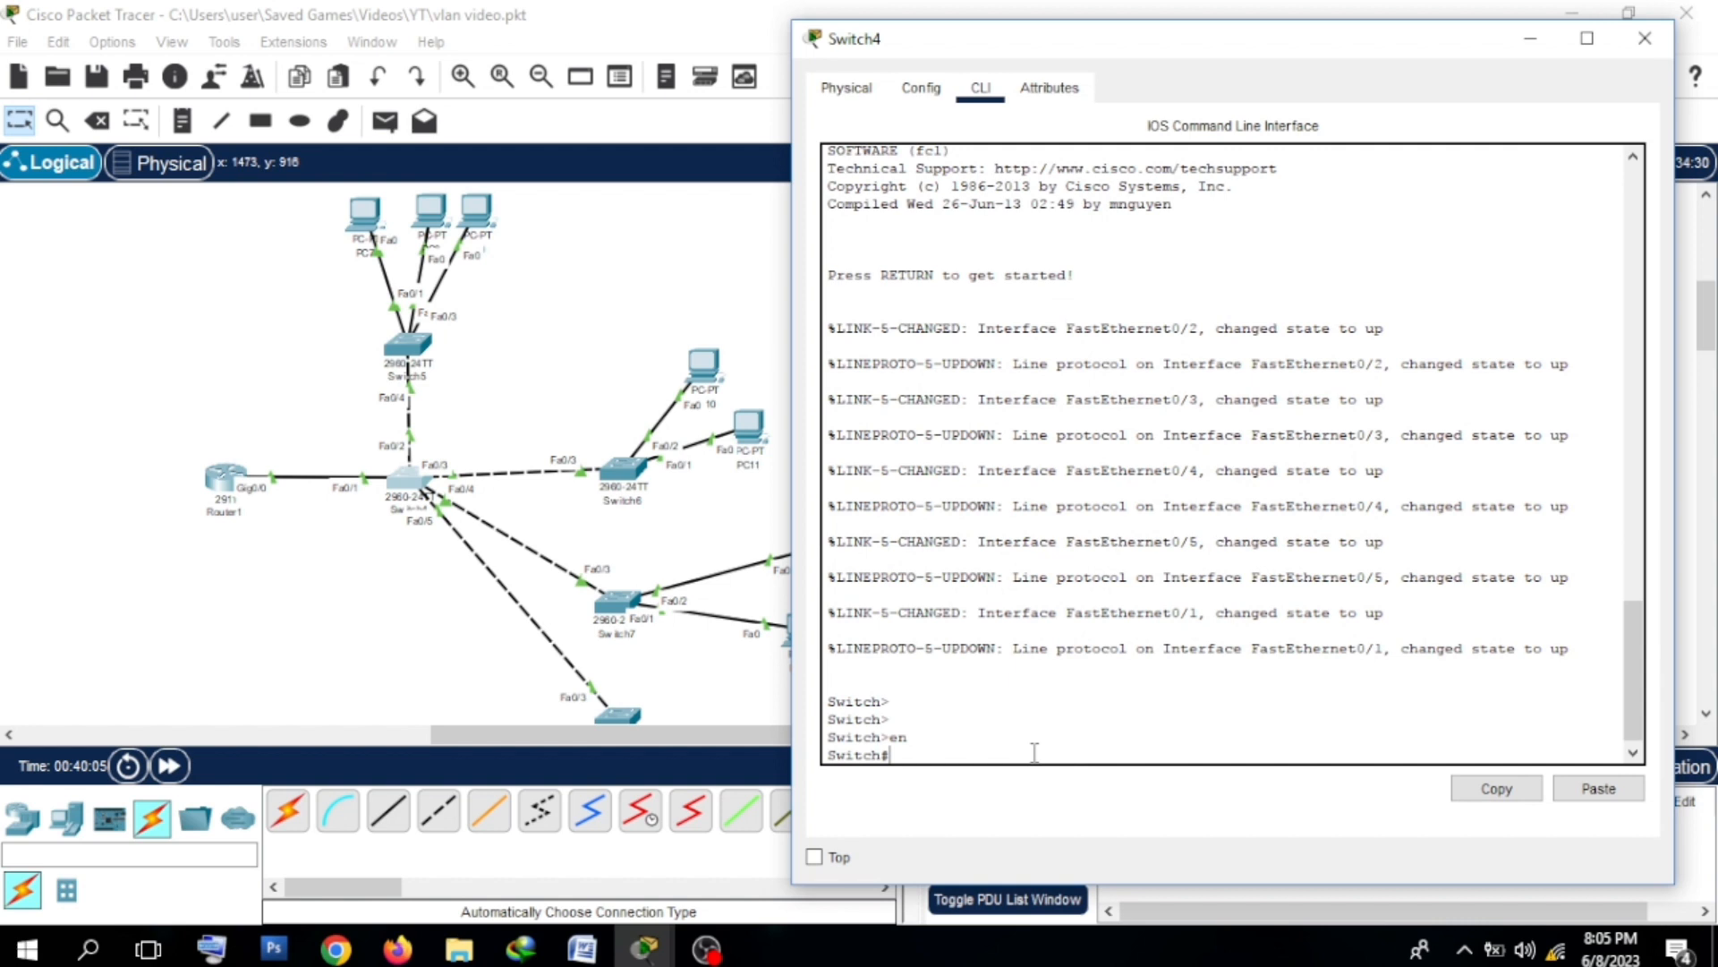
text(conf t)
key(Return)
key(Return)
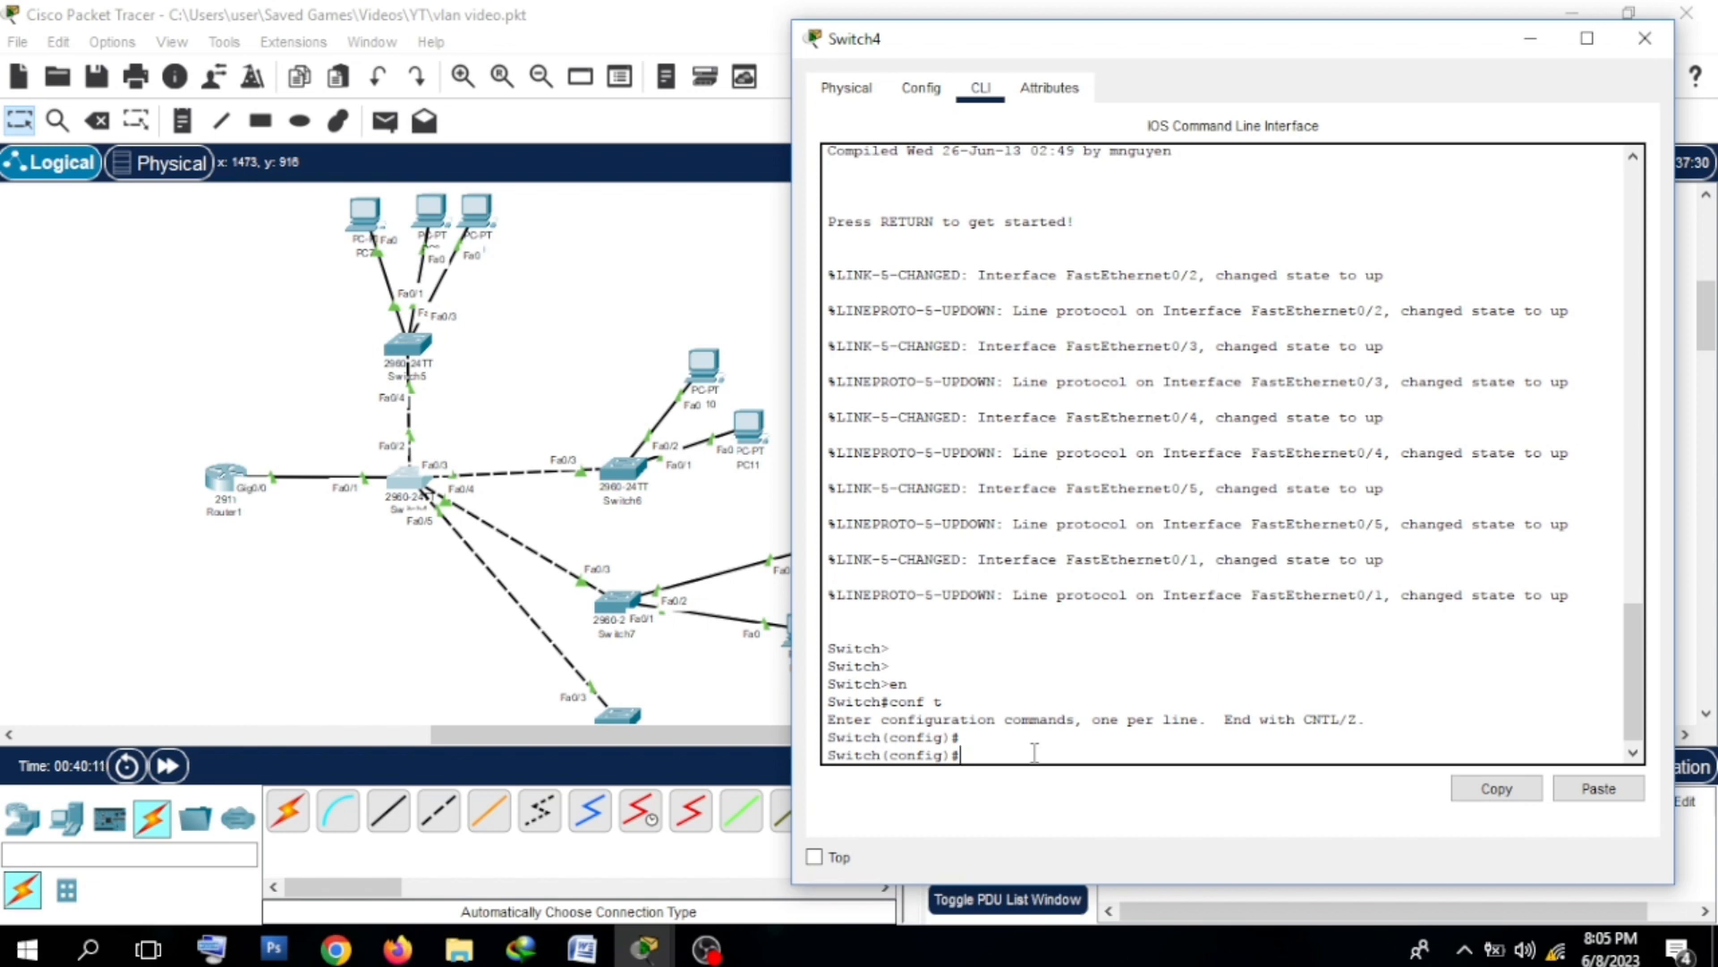
Step: Create VLANs 10, 20 and 30 on Switch4 with the vlan command
text(v)
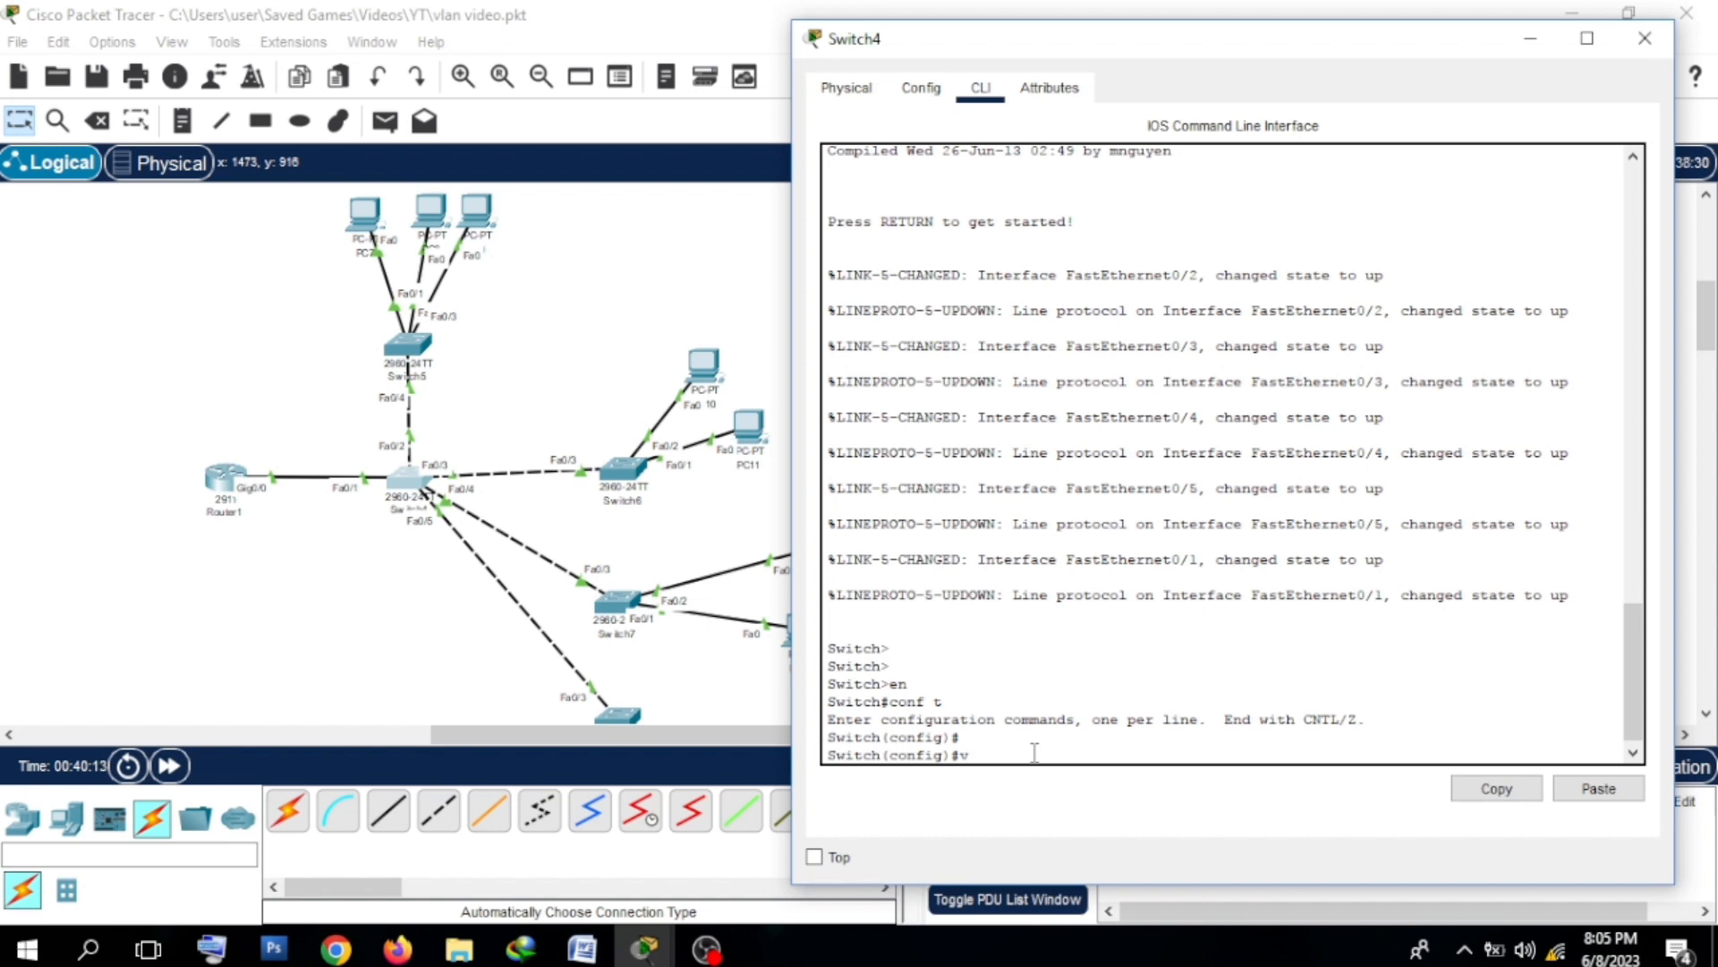
text(lan)
text(10)
key(Return)
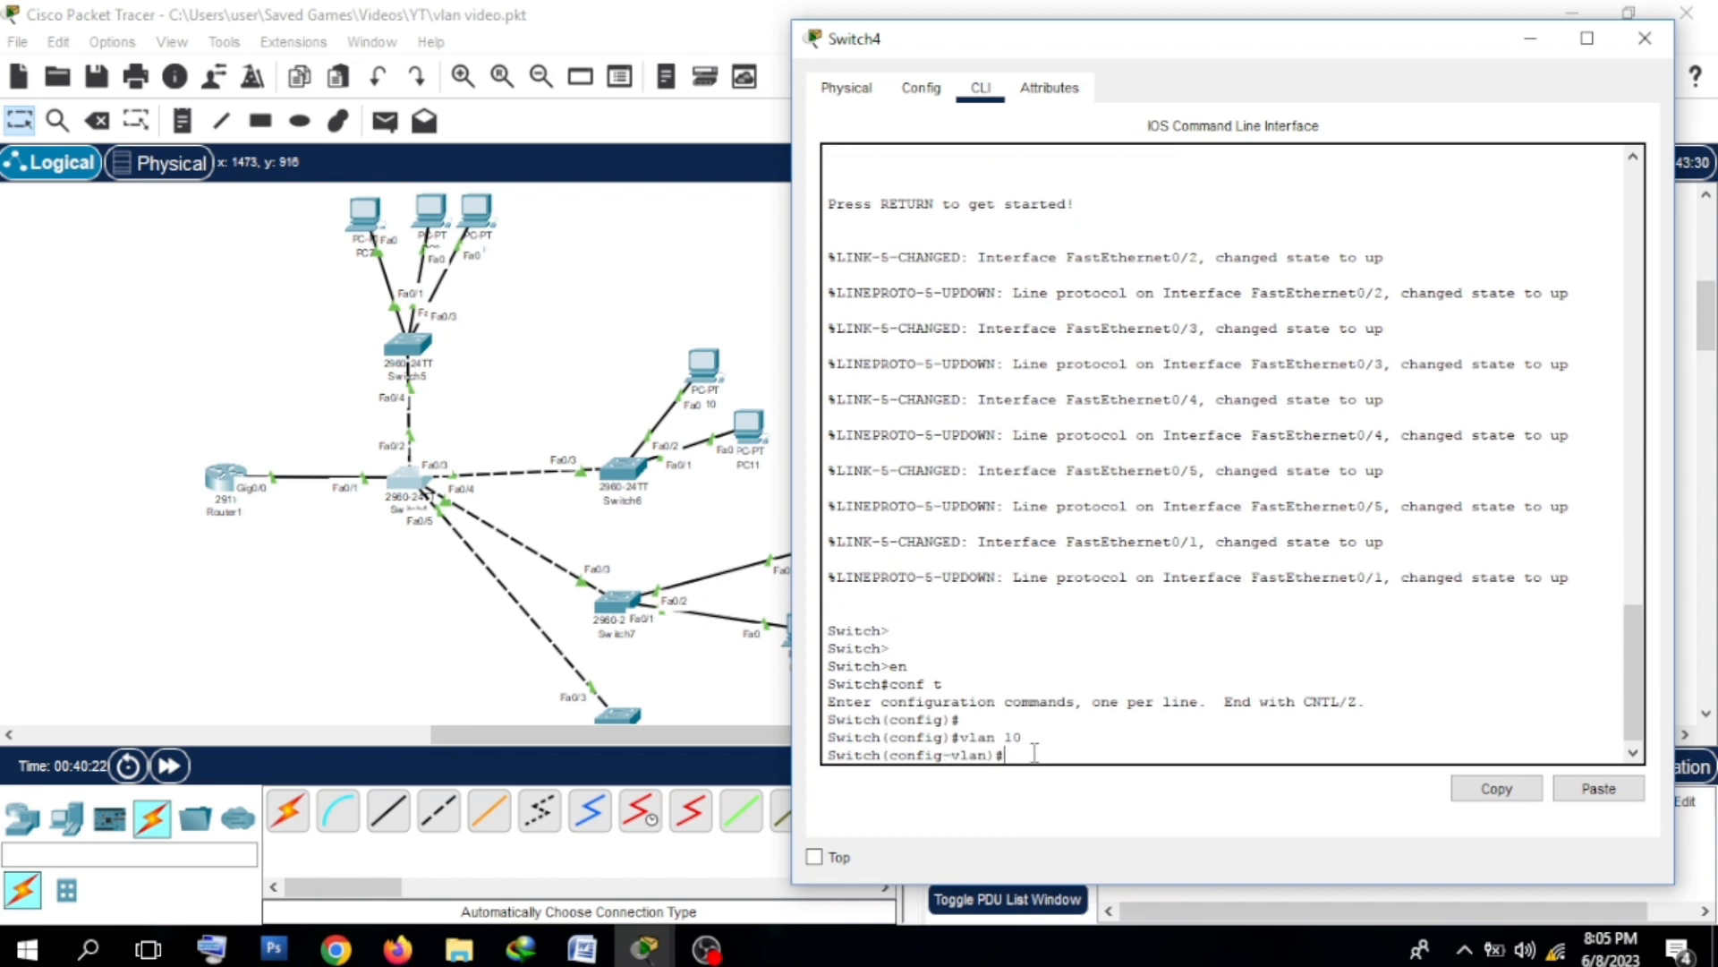
text(vlan 20)
key(Return)
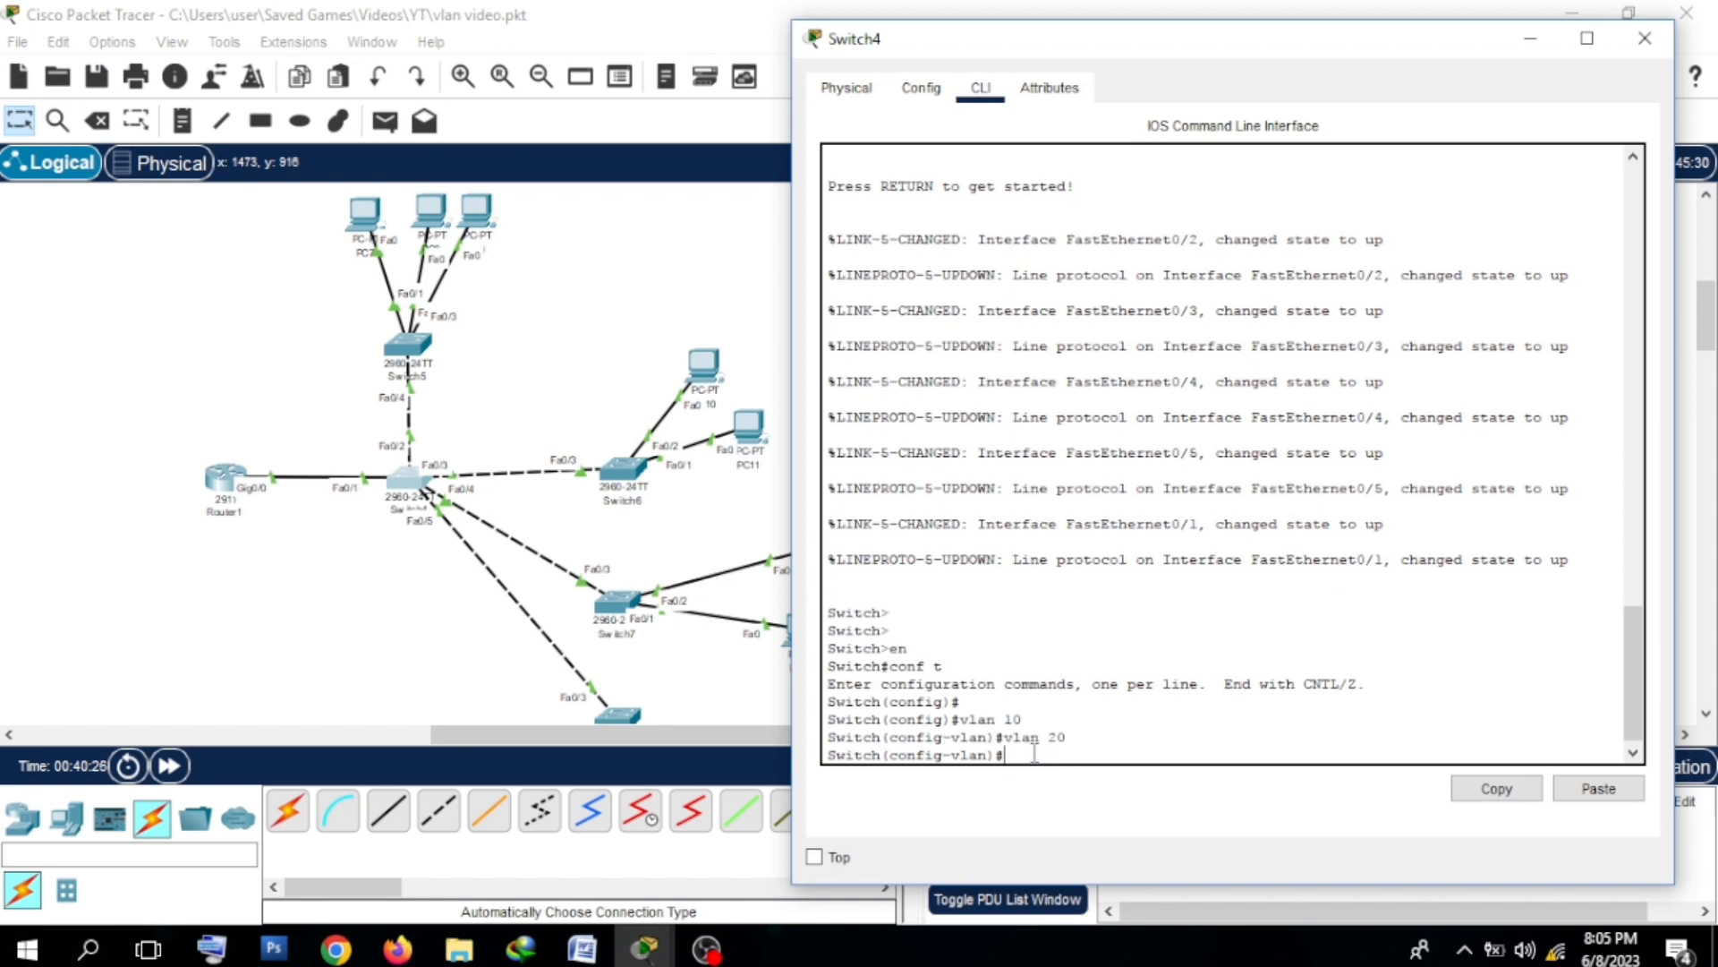
text(vlan 30)
key(Return)
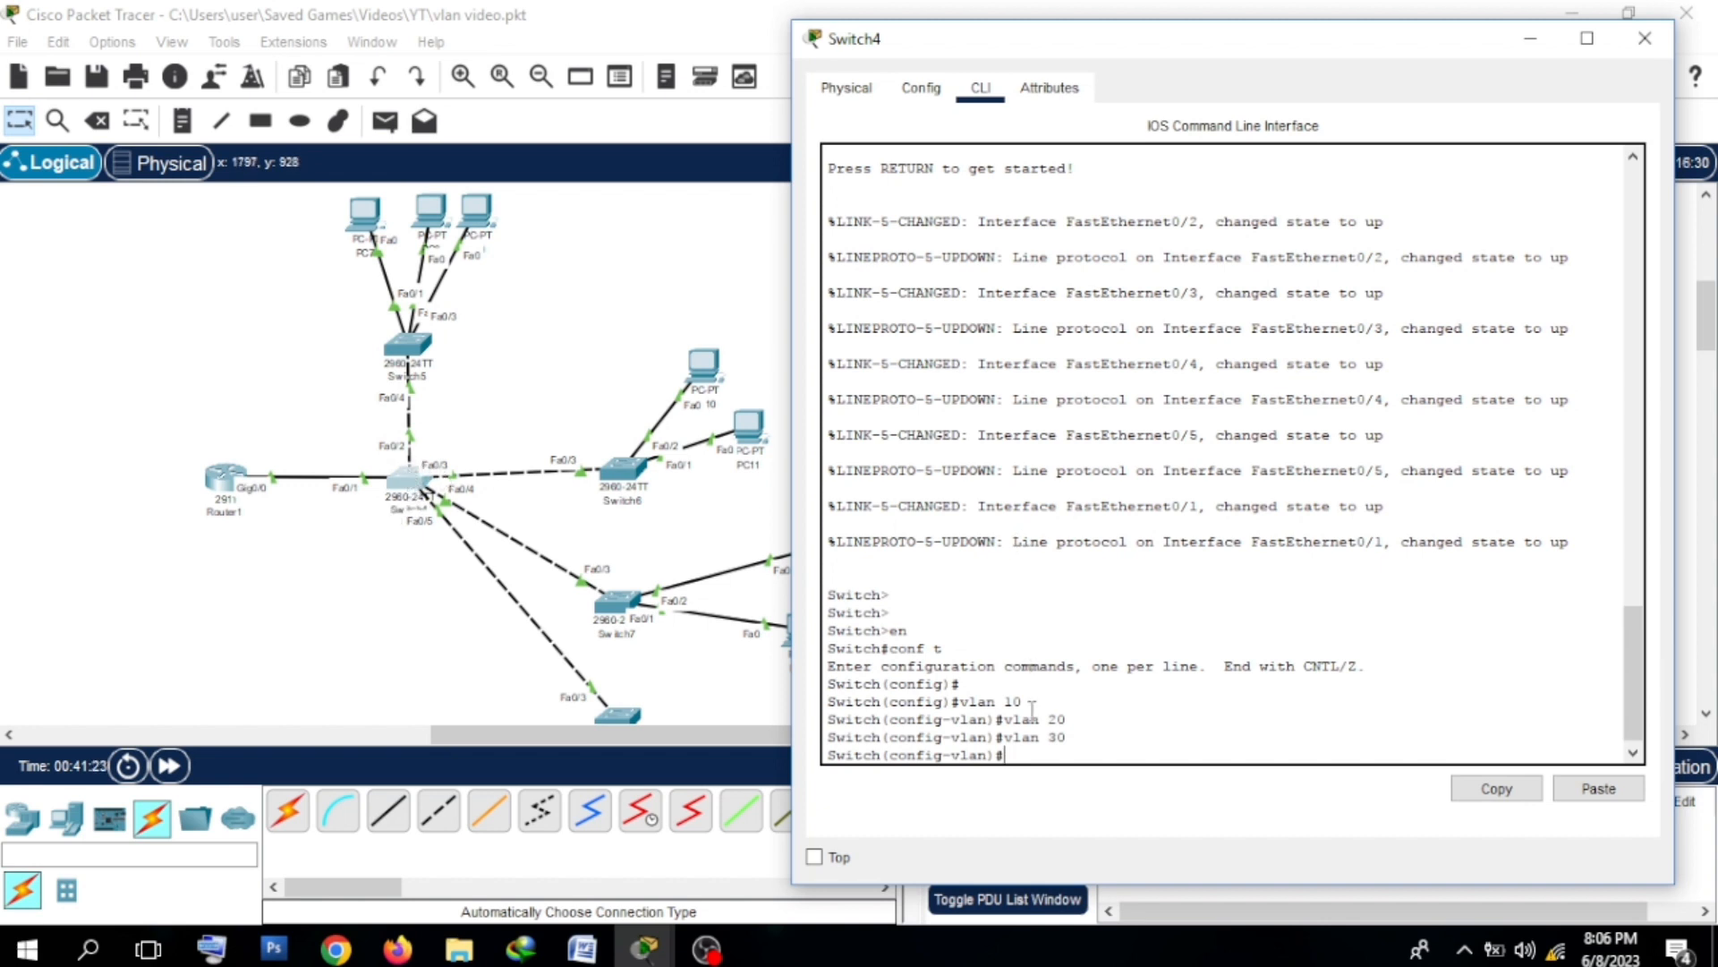
Step: Set Switch4's interface fa0/1 towards Router1 to trunk mode with sw mo tr
text(int)
text(fa0/1)
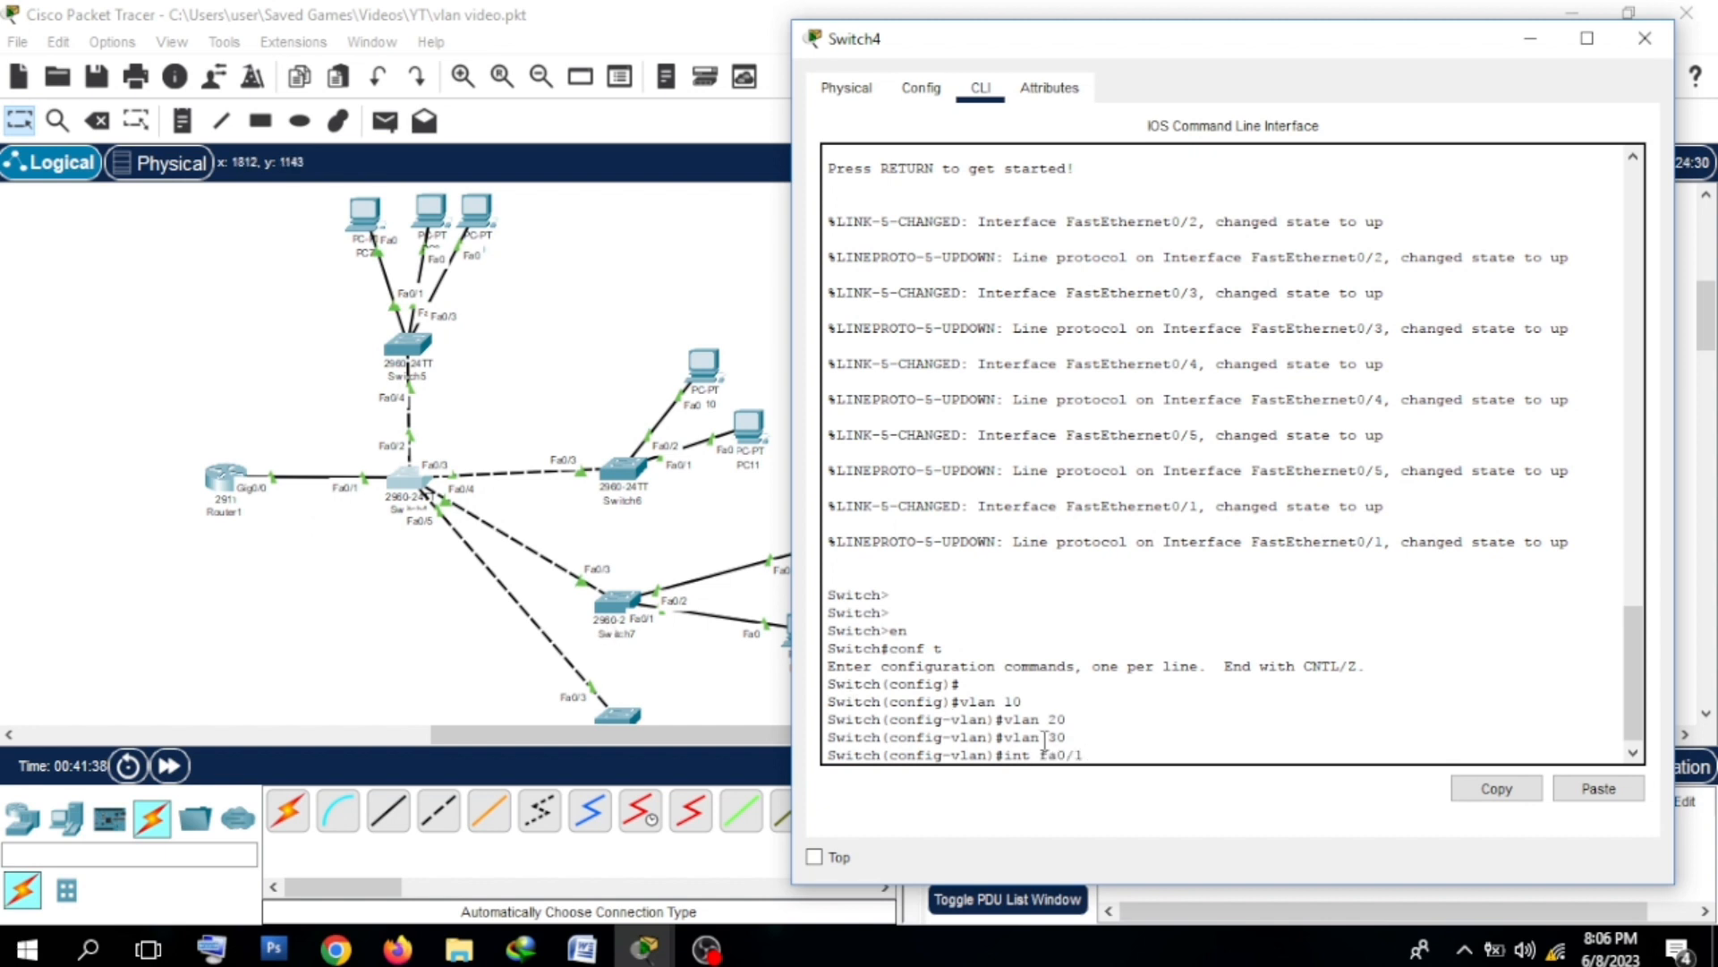
key(Return)
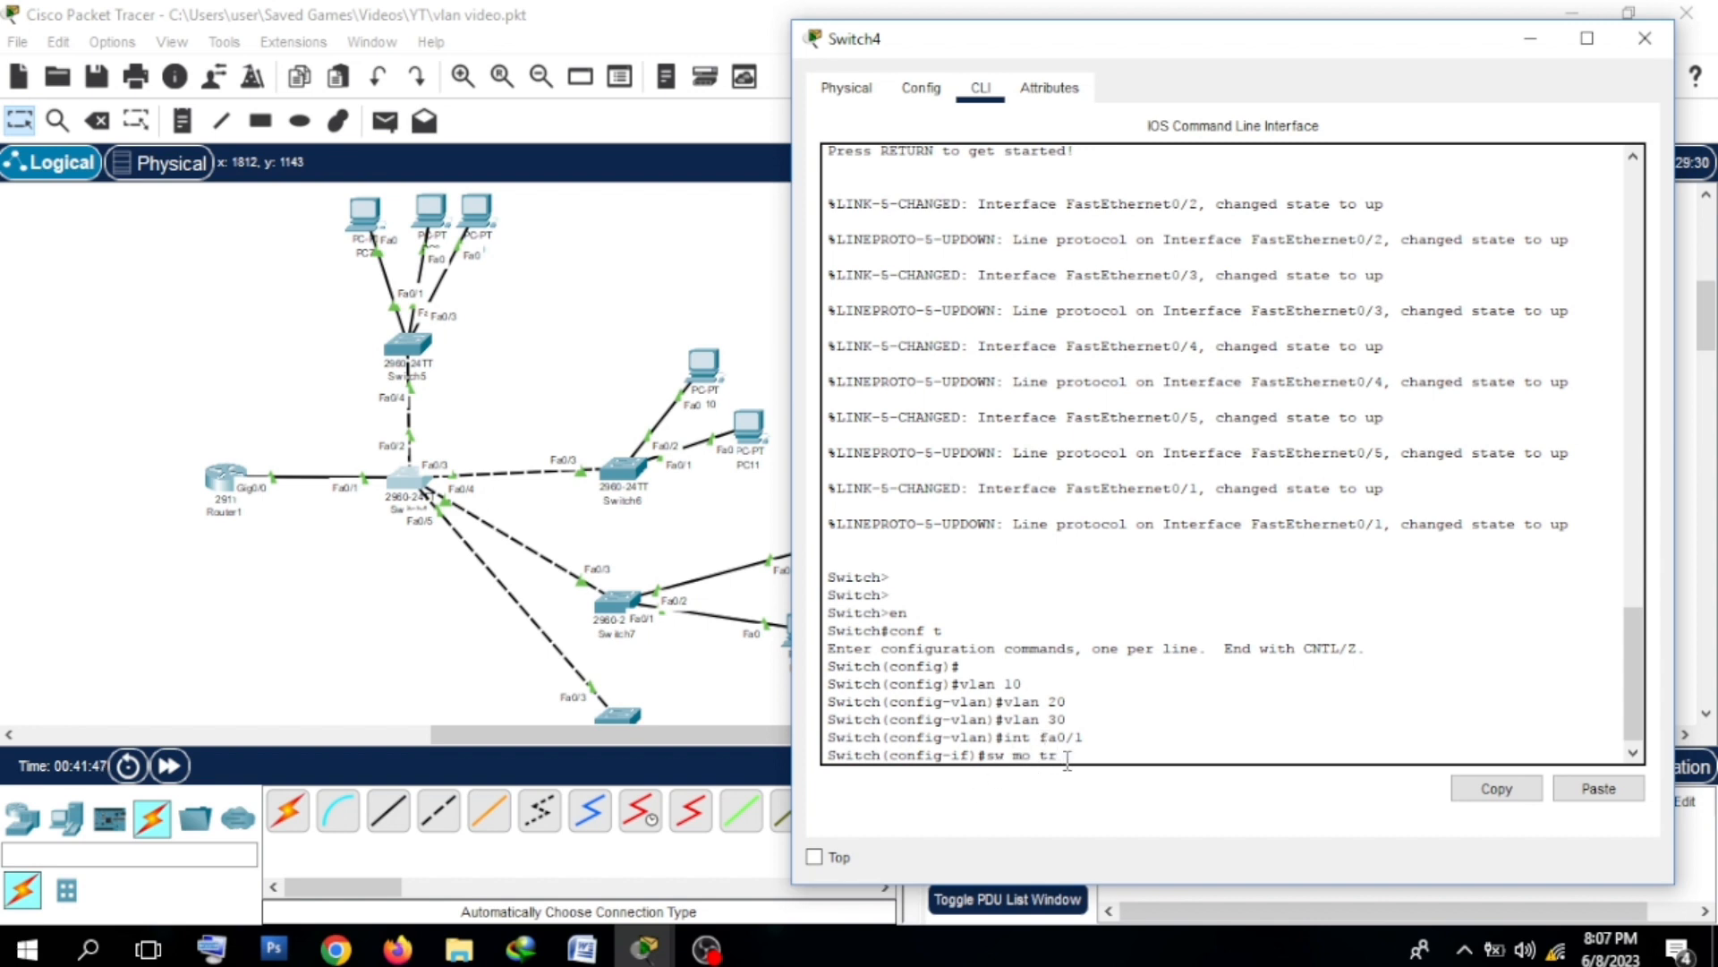
key(Return)
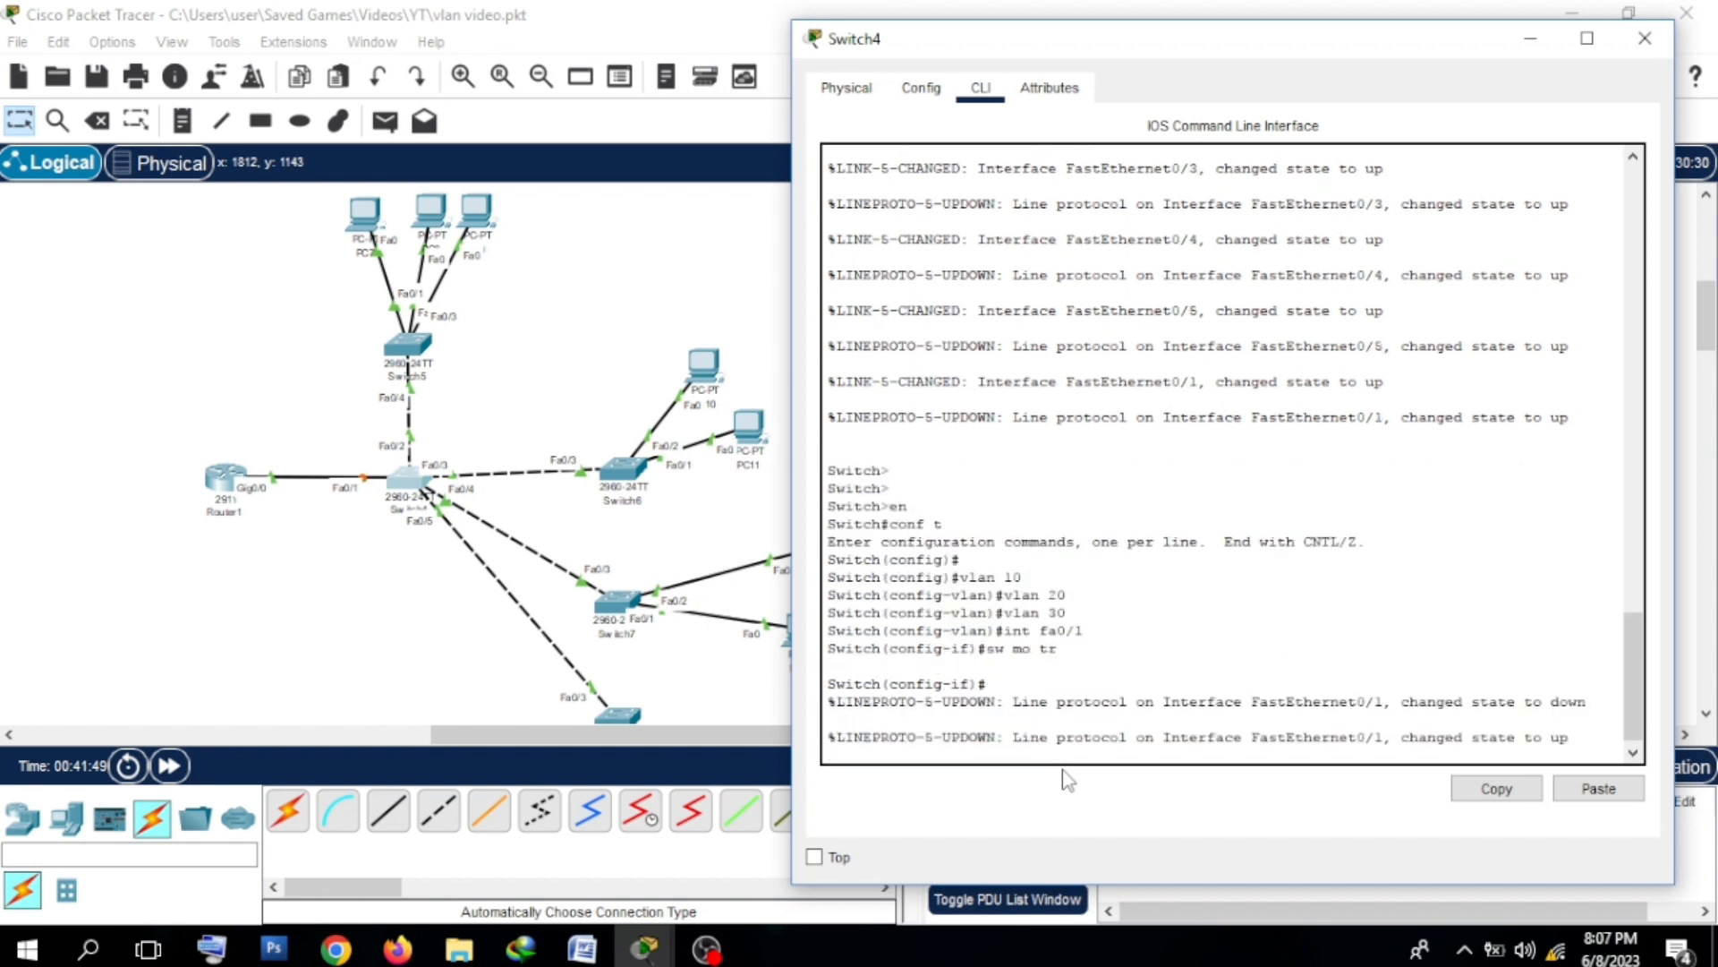
Step: Fast-forward the simulation time until the link between Router1 and Switch4's fa0/1 comes up
key(Return)
key(Return)
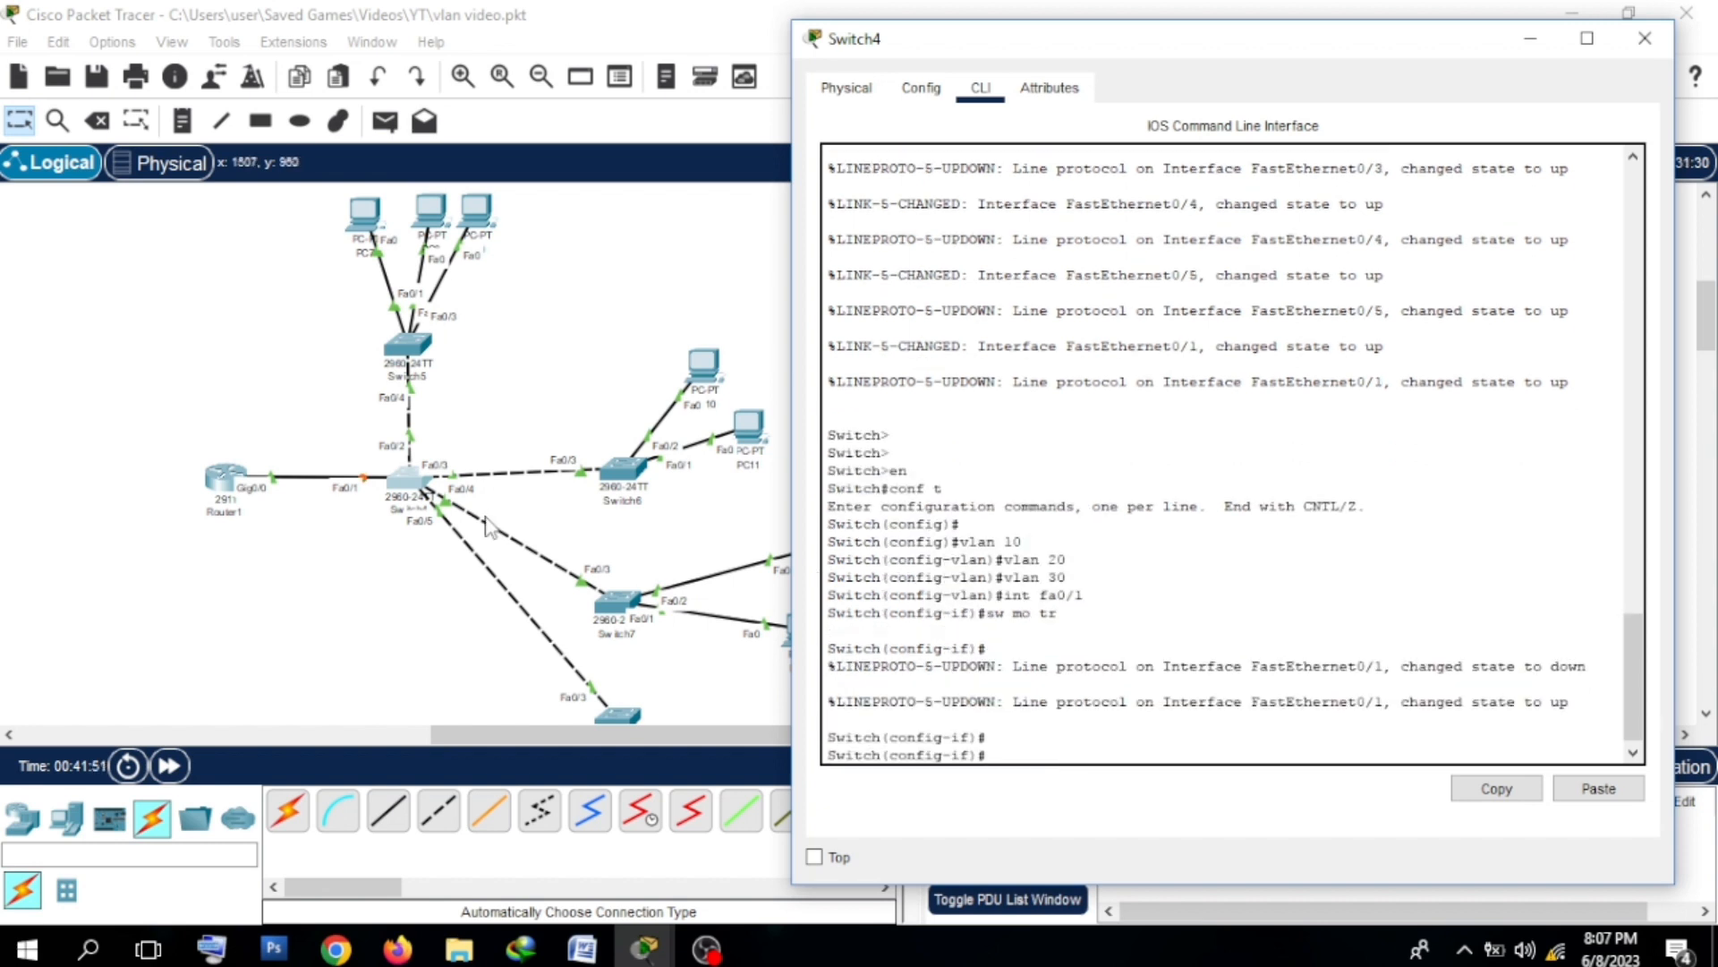
click(164, 779)
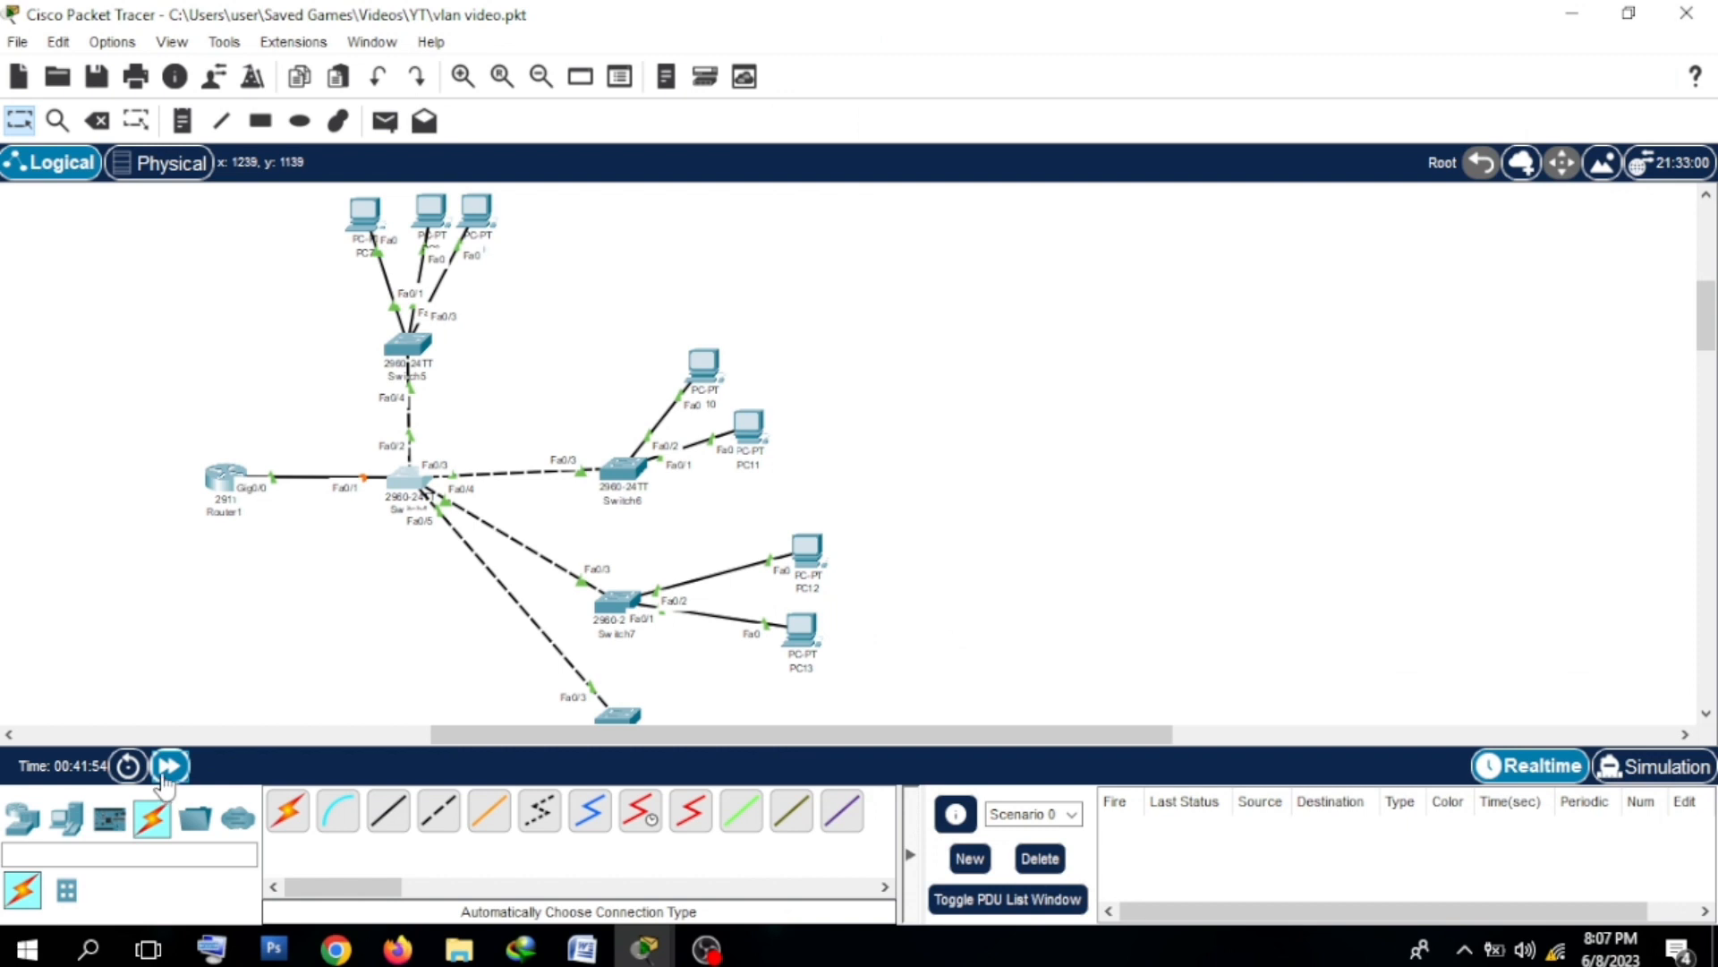
click(164, 777)
click(164, 776)
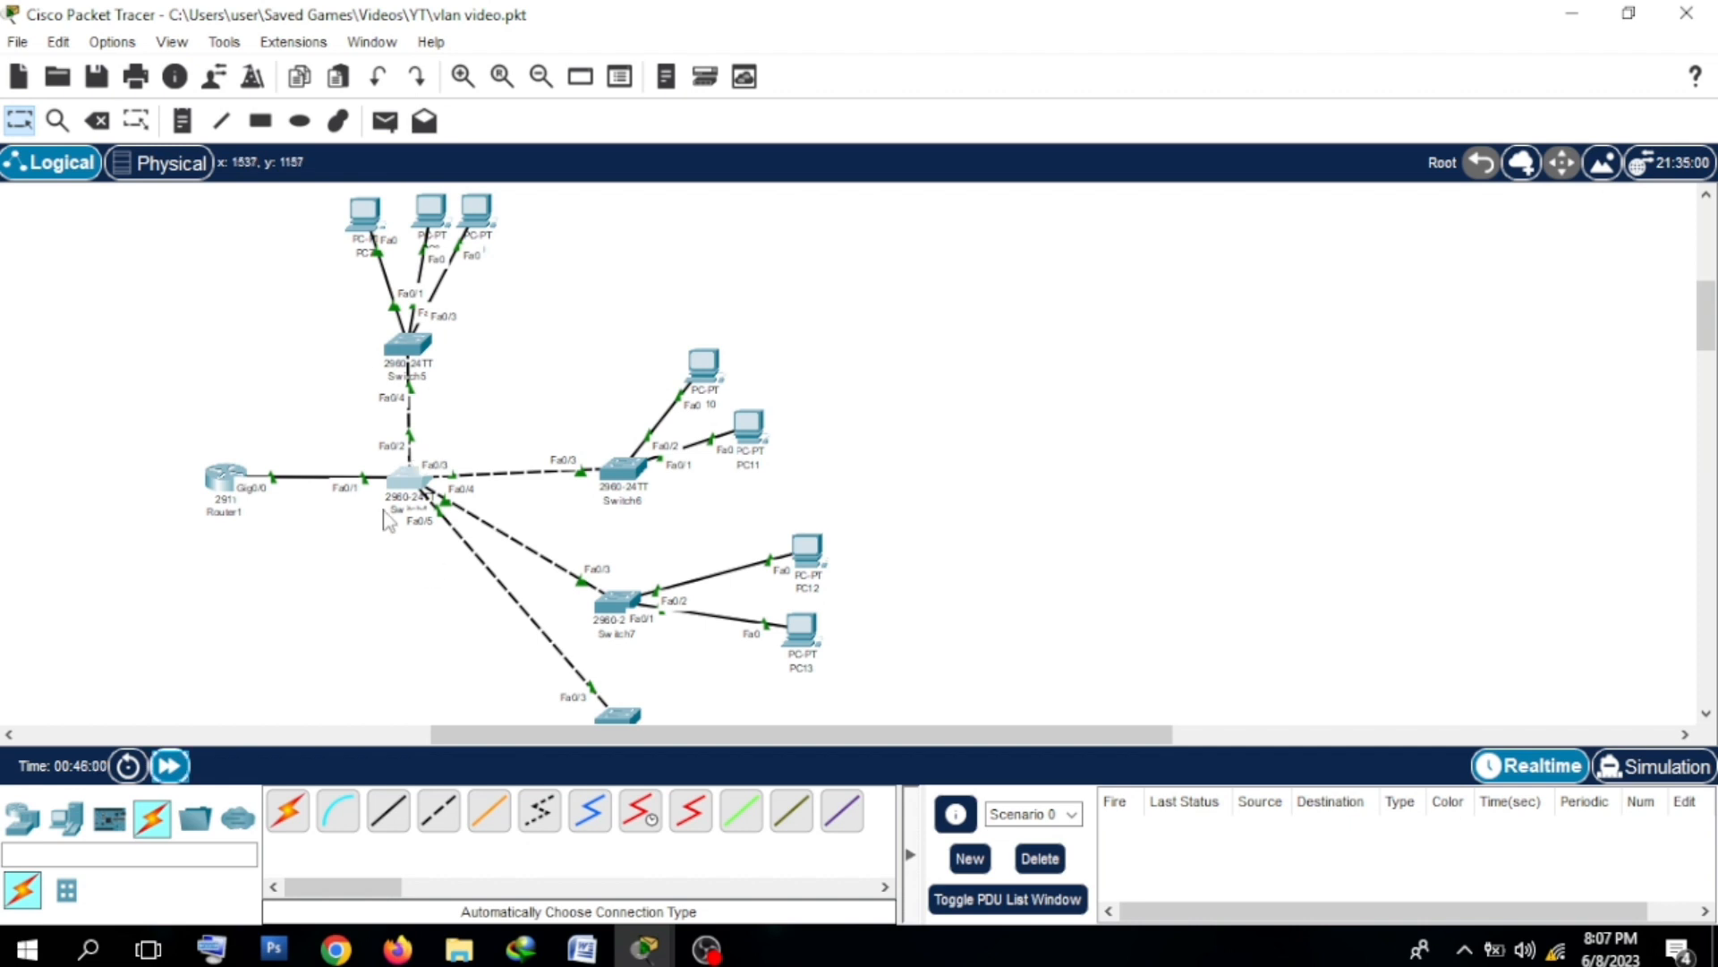
click(405, 488)
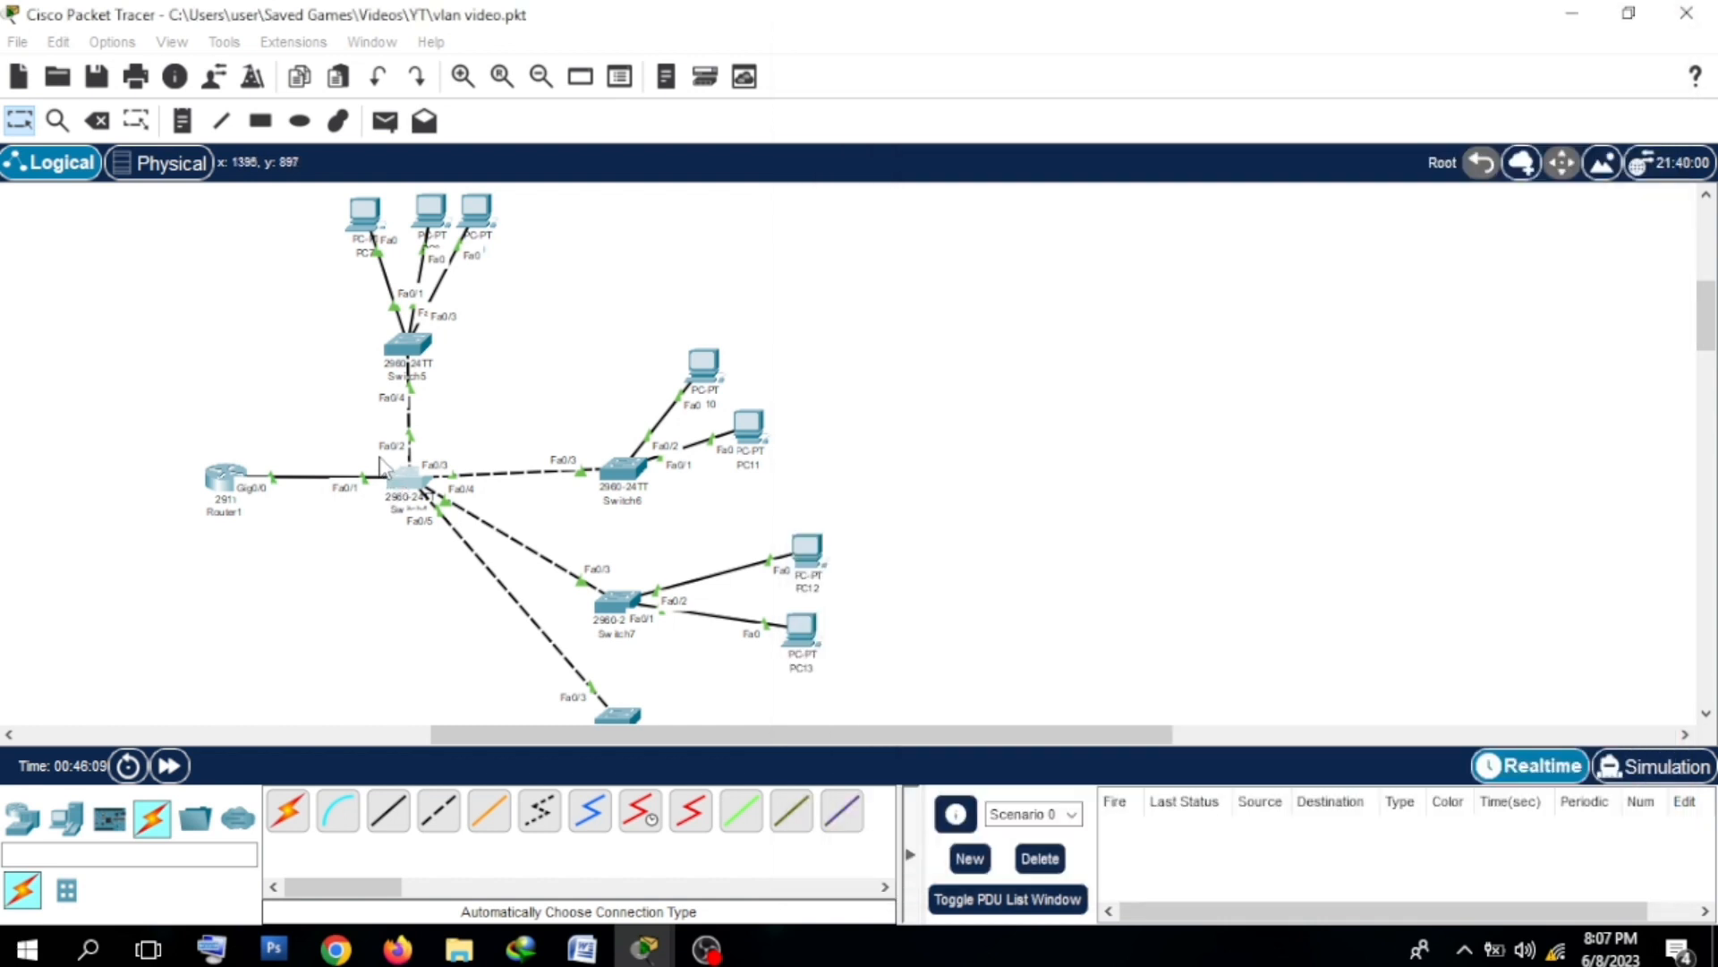
click(400, 481)
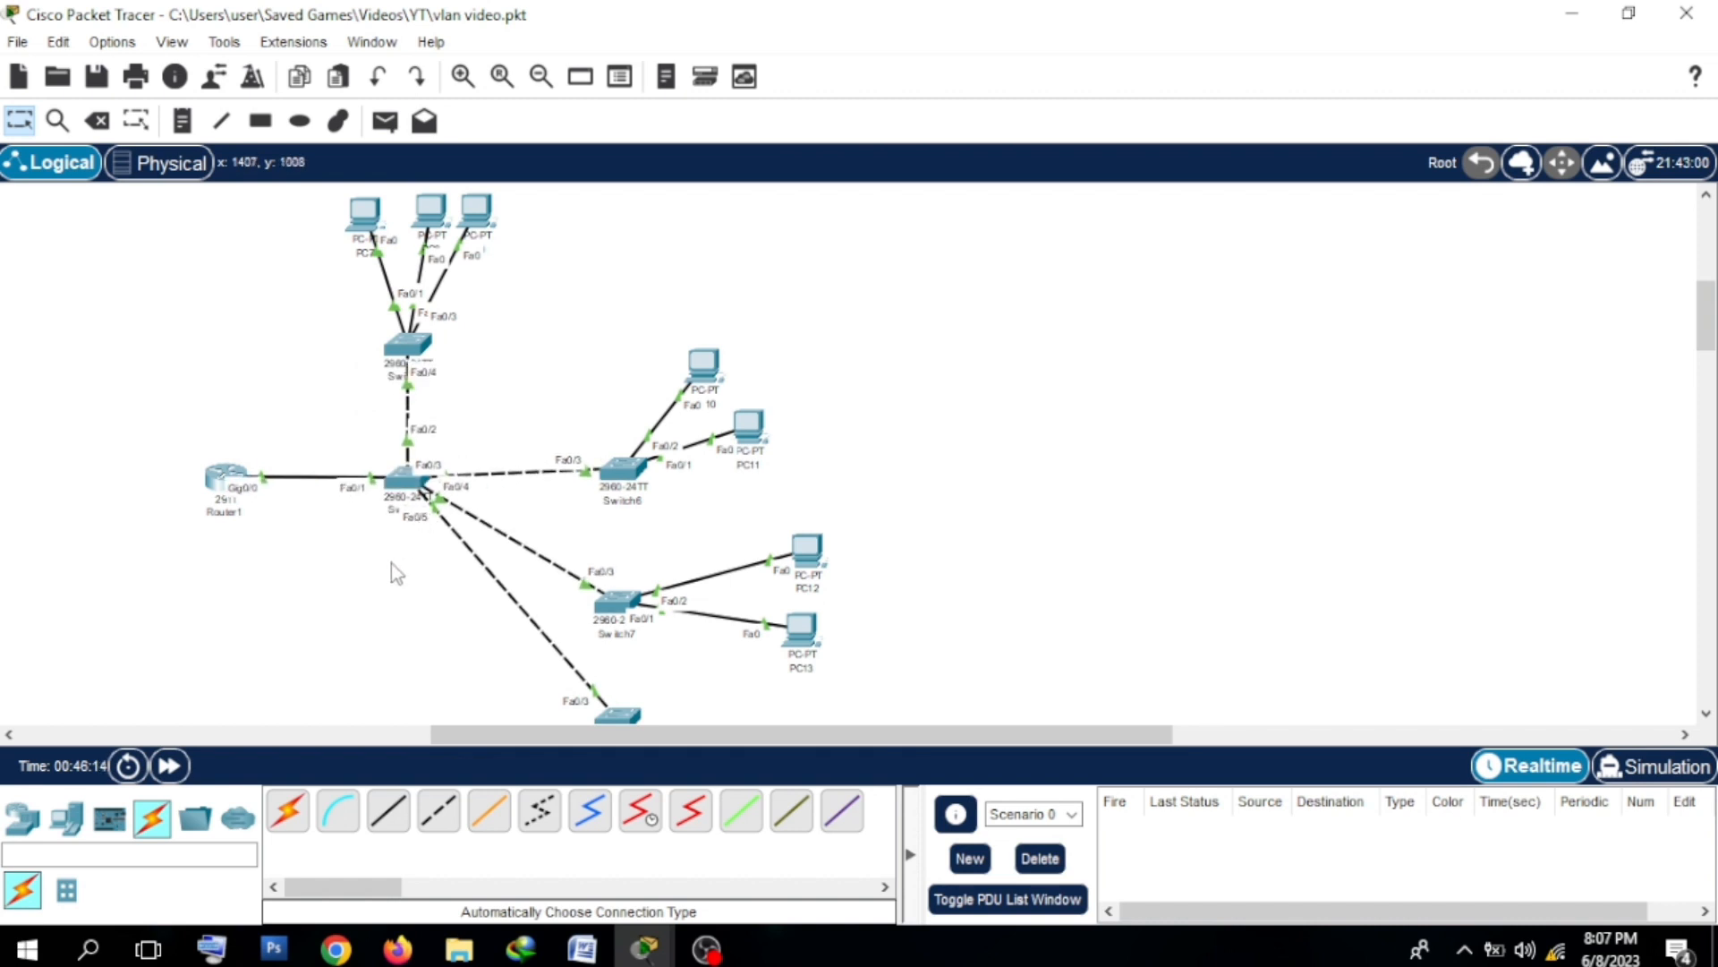
drag(354, 339, 437, 356)
drag(560, 358, 620, 721)
mouse_move(352, 321)
mouse_down()
mouse_move(488, 385)
mouse_move(411, 335)
mouse_move(300, 321)
mouse_move(370, 337)
mouse_move(345, 320)
mouse_move(368, 348)
mouse_up()
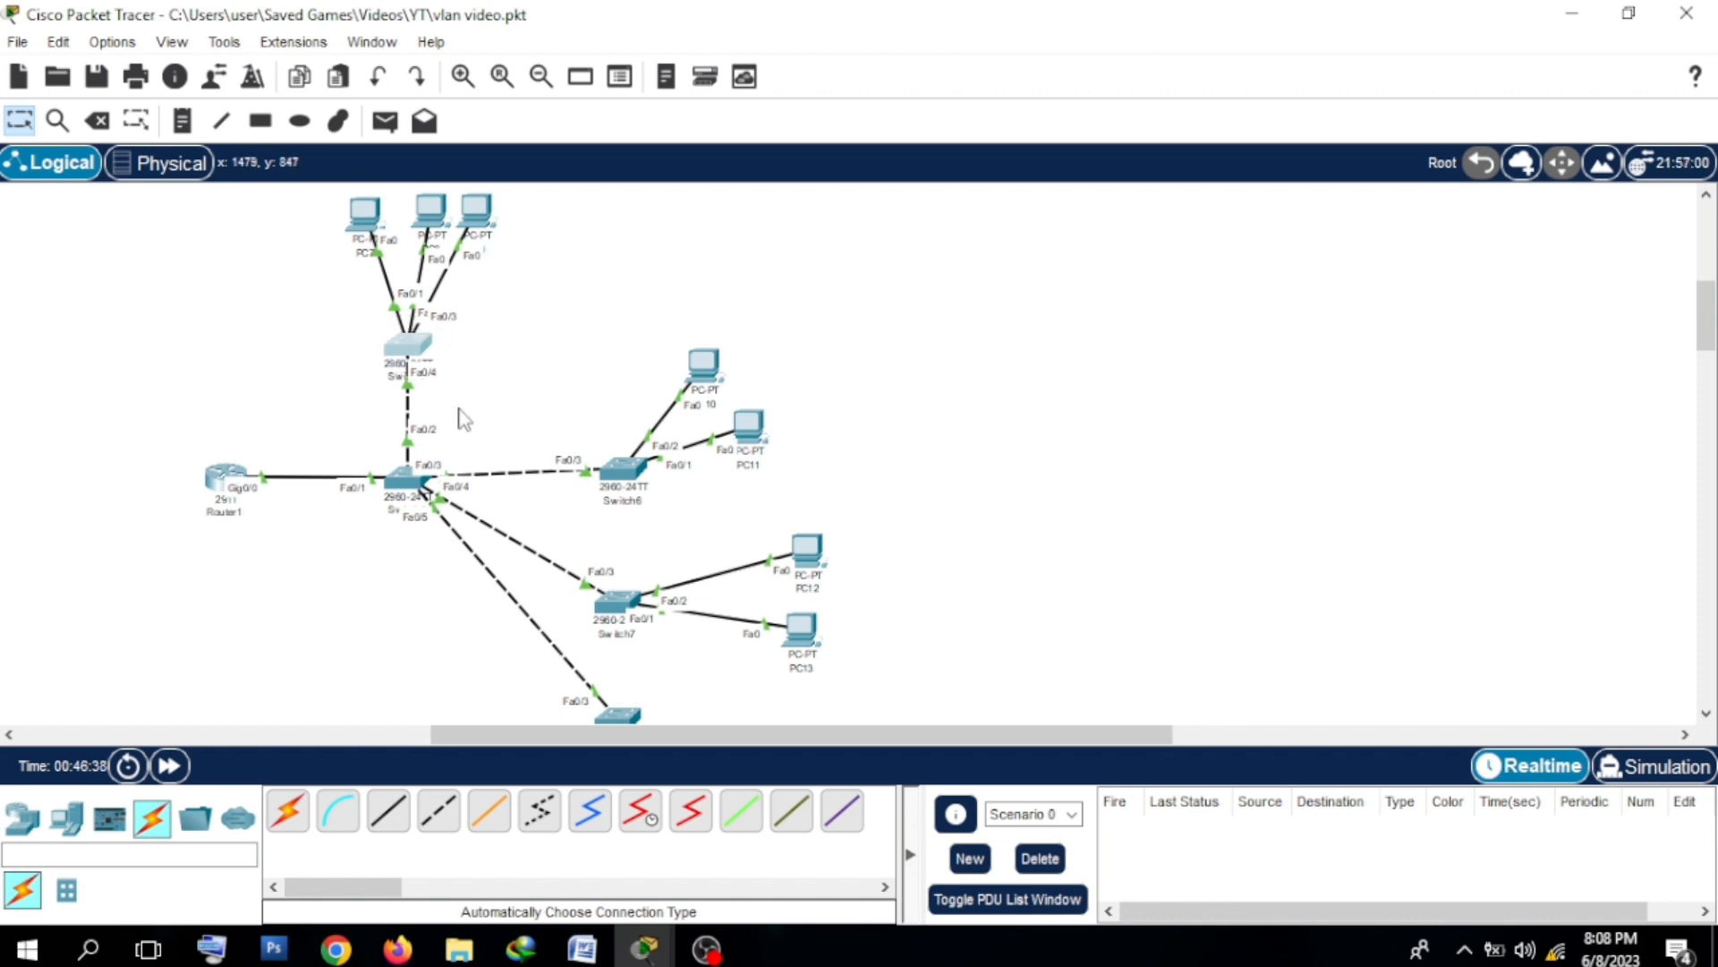
drag(462, 410, 375, 562)
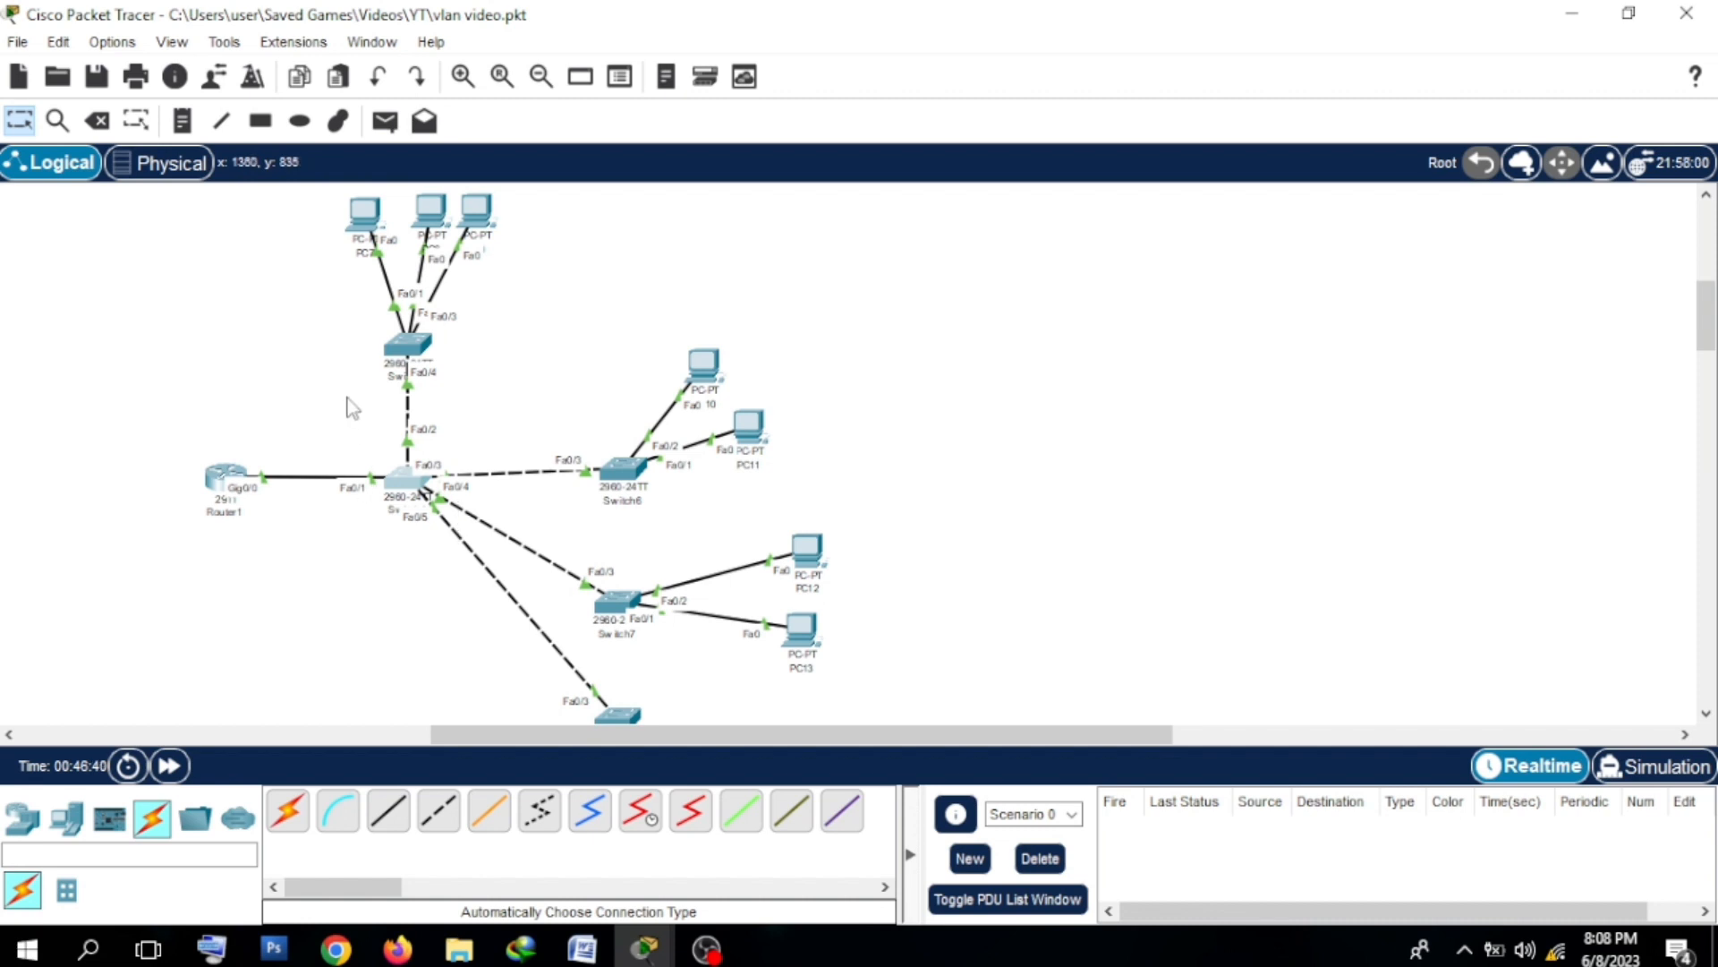
drag(351, 408, 458, 550)
click(451, 415)
drag(353, 339, 573, 409)
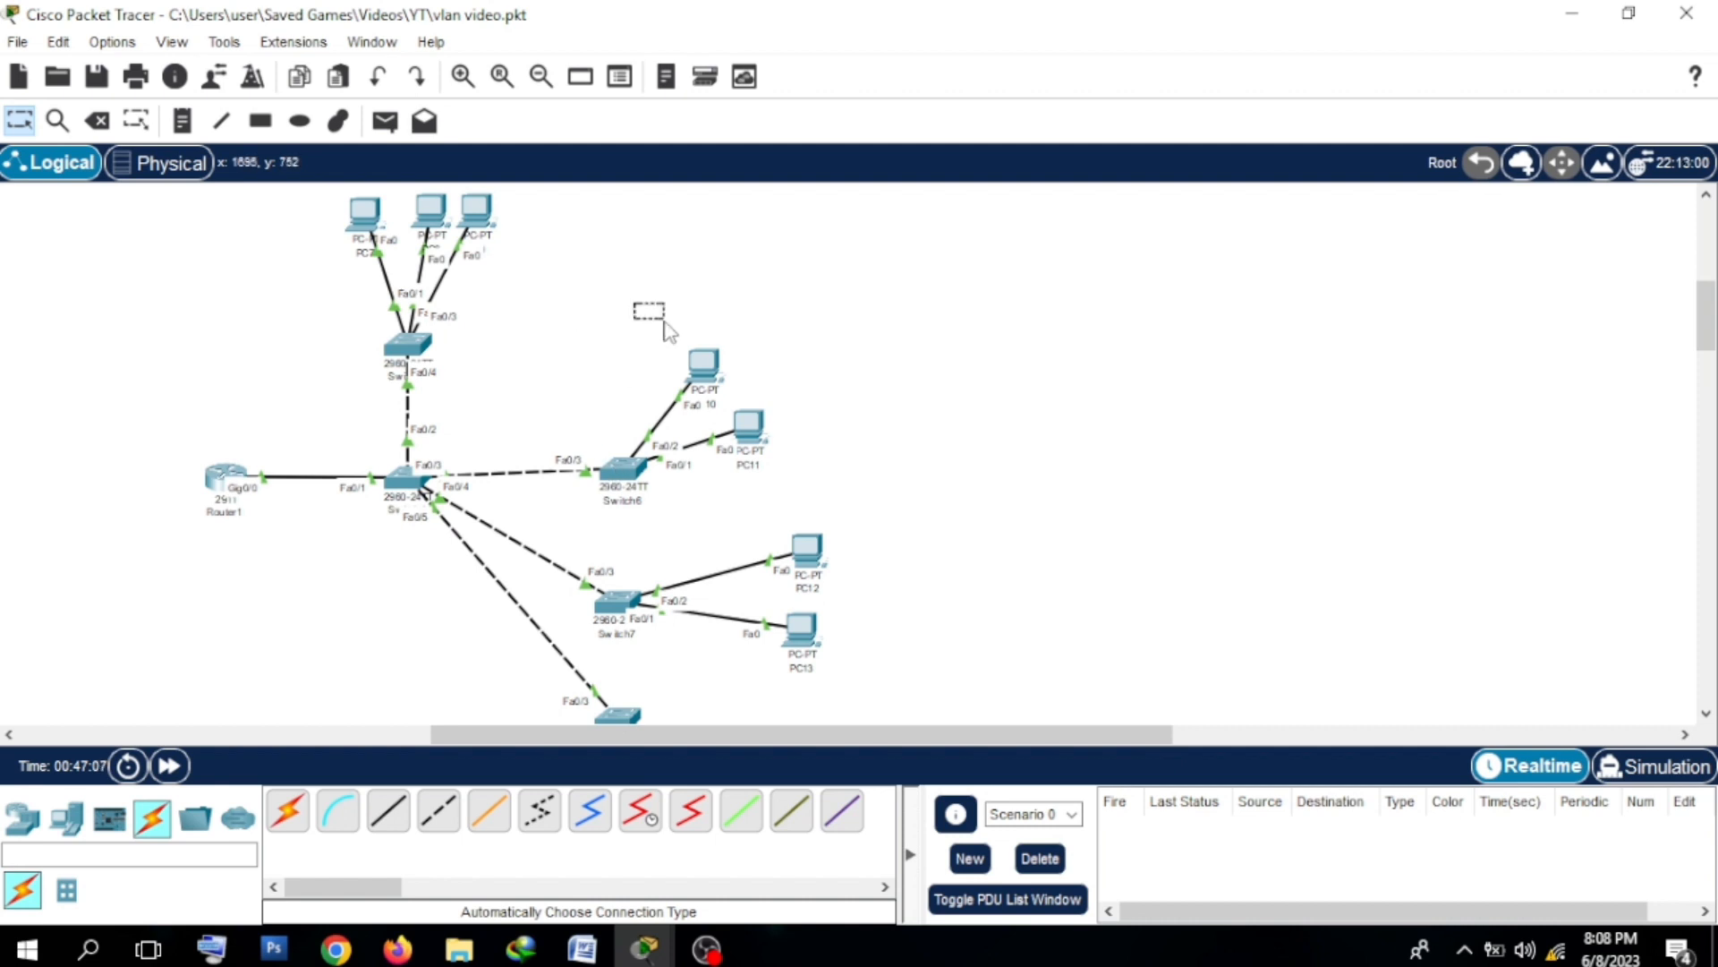
drag(664, 324, 817, 285)
drag(600, 315, 750, 384)
click(748, 324)
drag(598, 432, 649, 529)
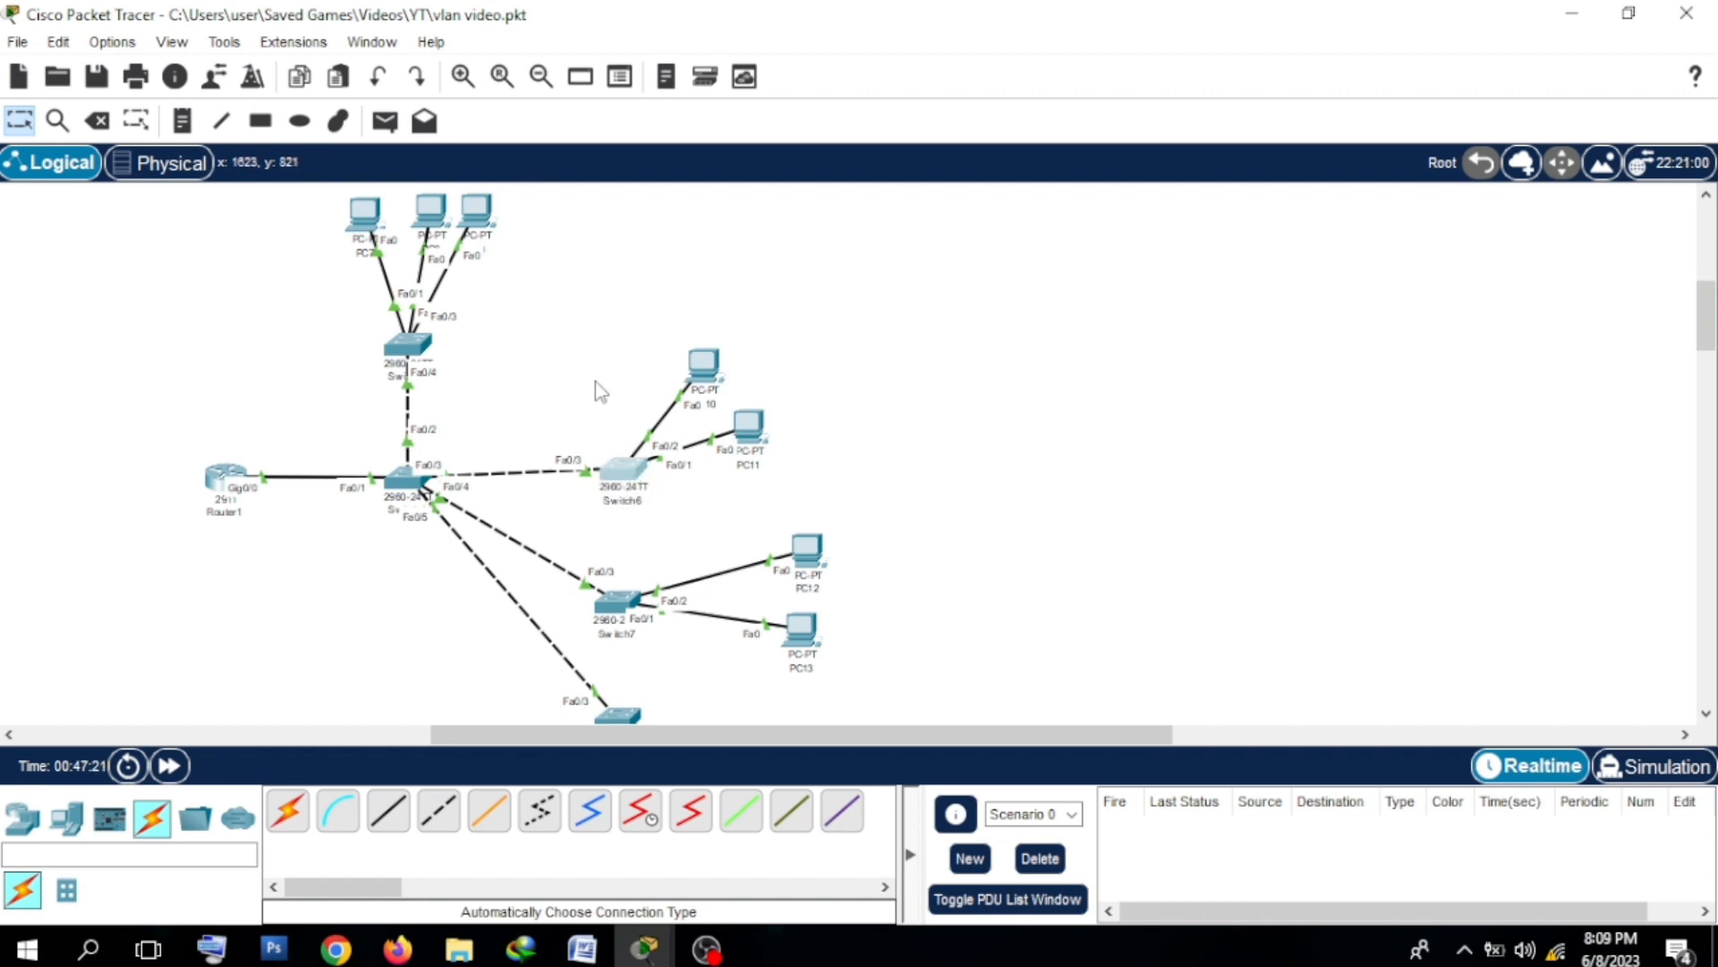
click(595, 382)
mouse_move(626, 479)
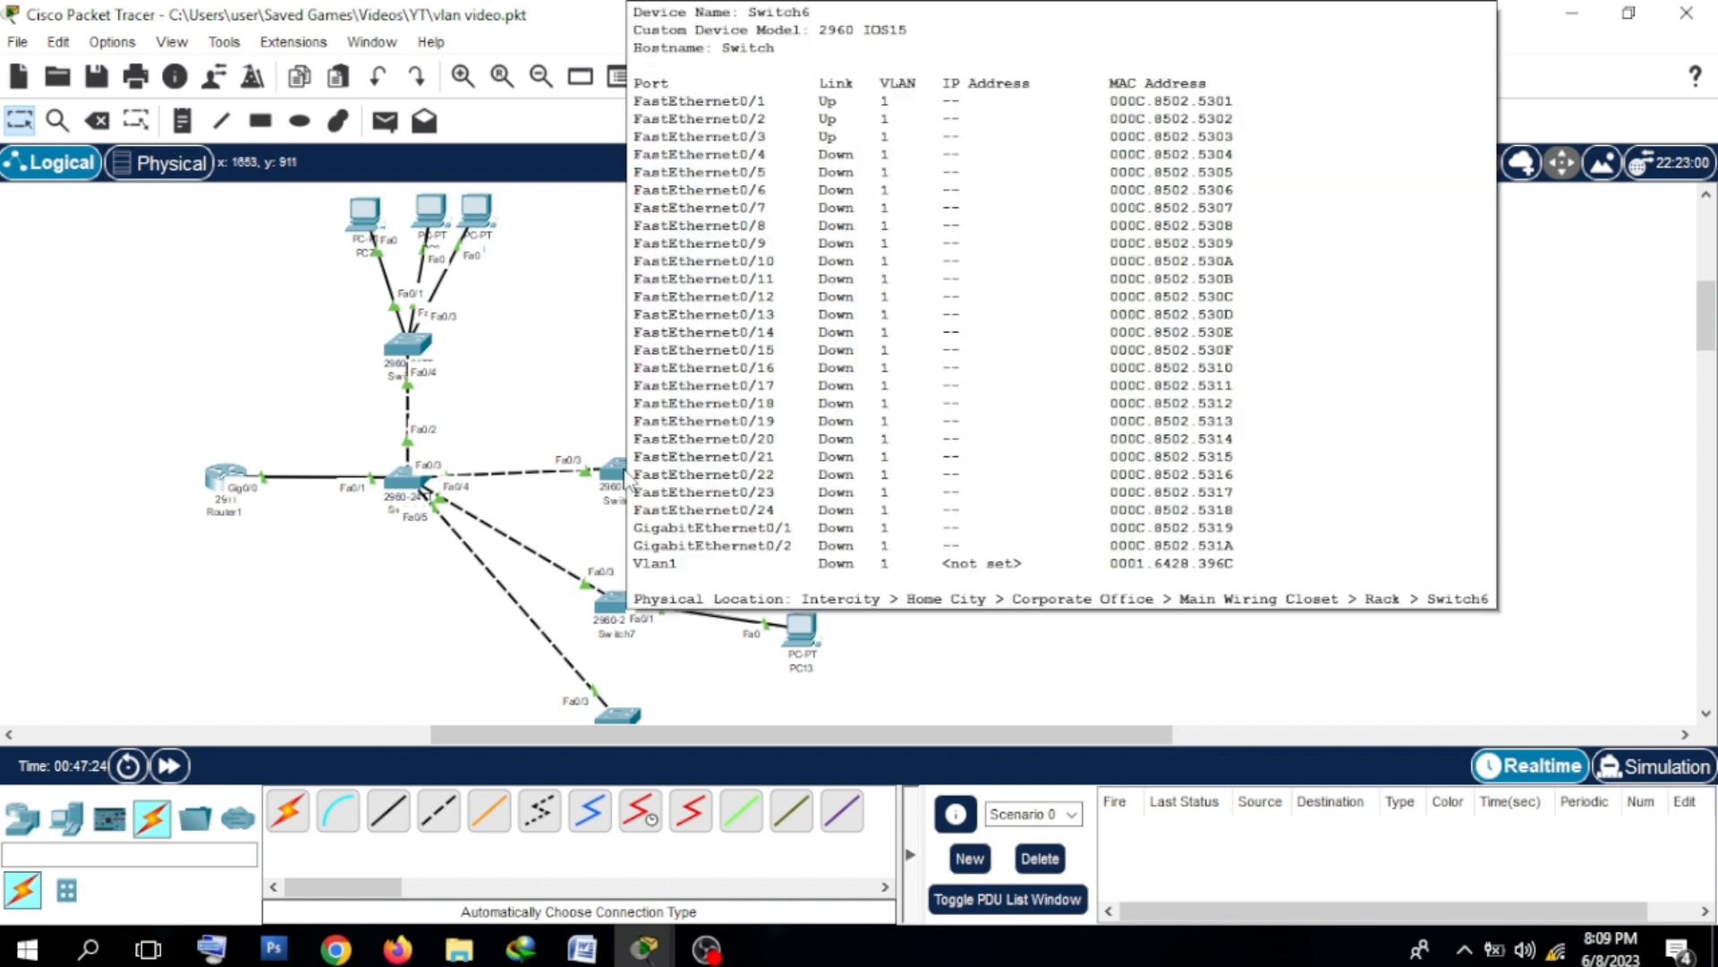
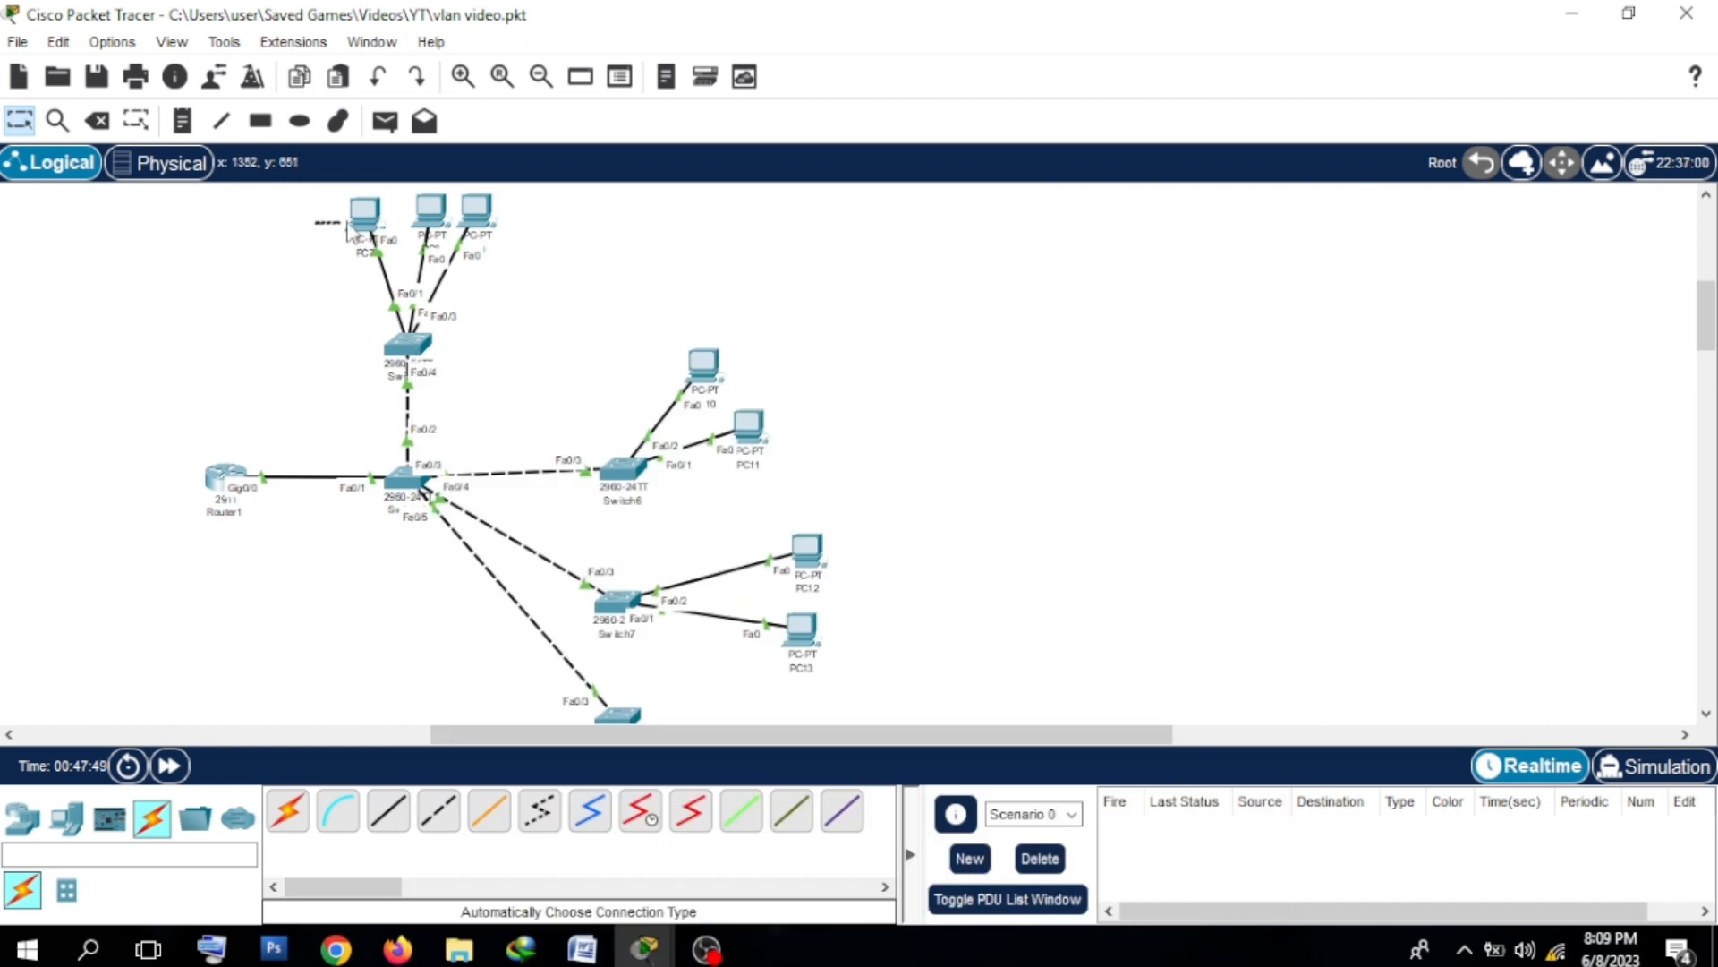
drag(315, 223, 537, 206)
Step: Open the command line of Switch5, place its window beside the switch's PCs and bring up the prompt
click(407, 343)
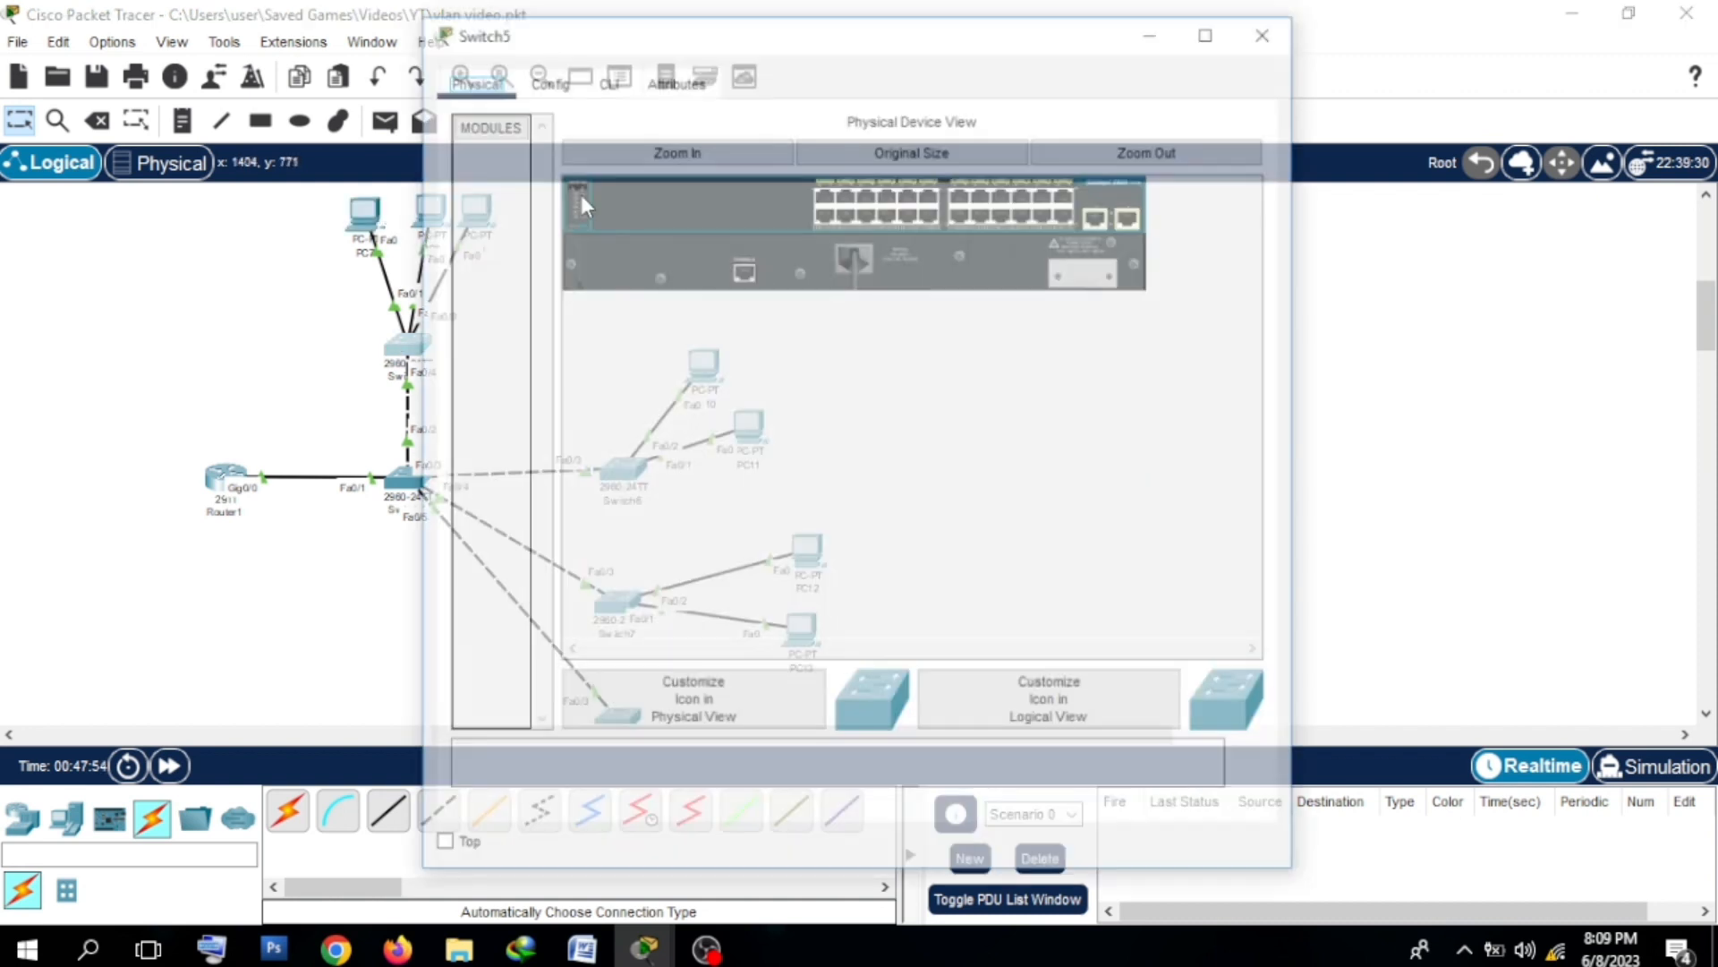
click(605, 79)
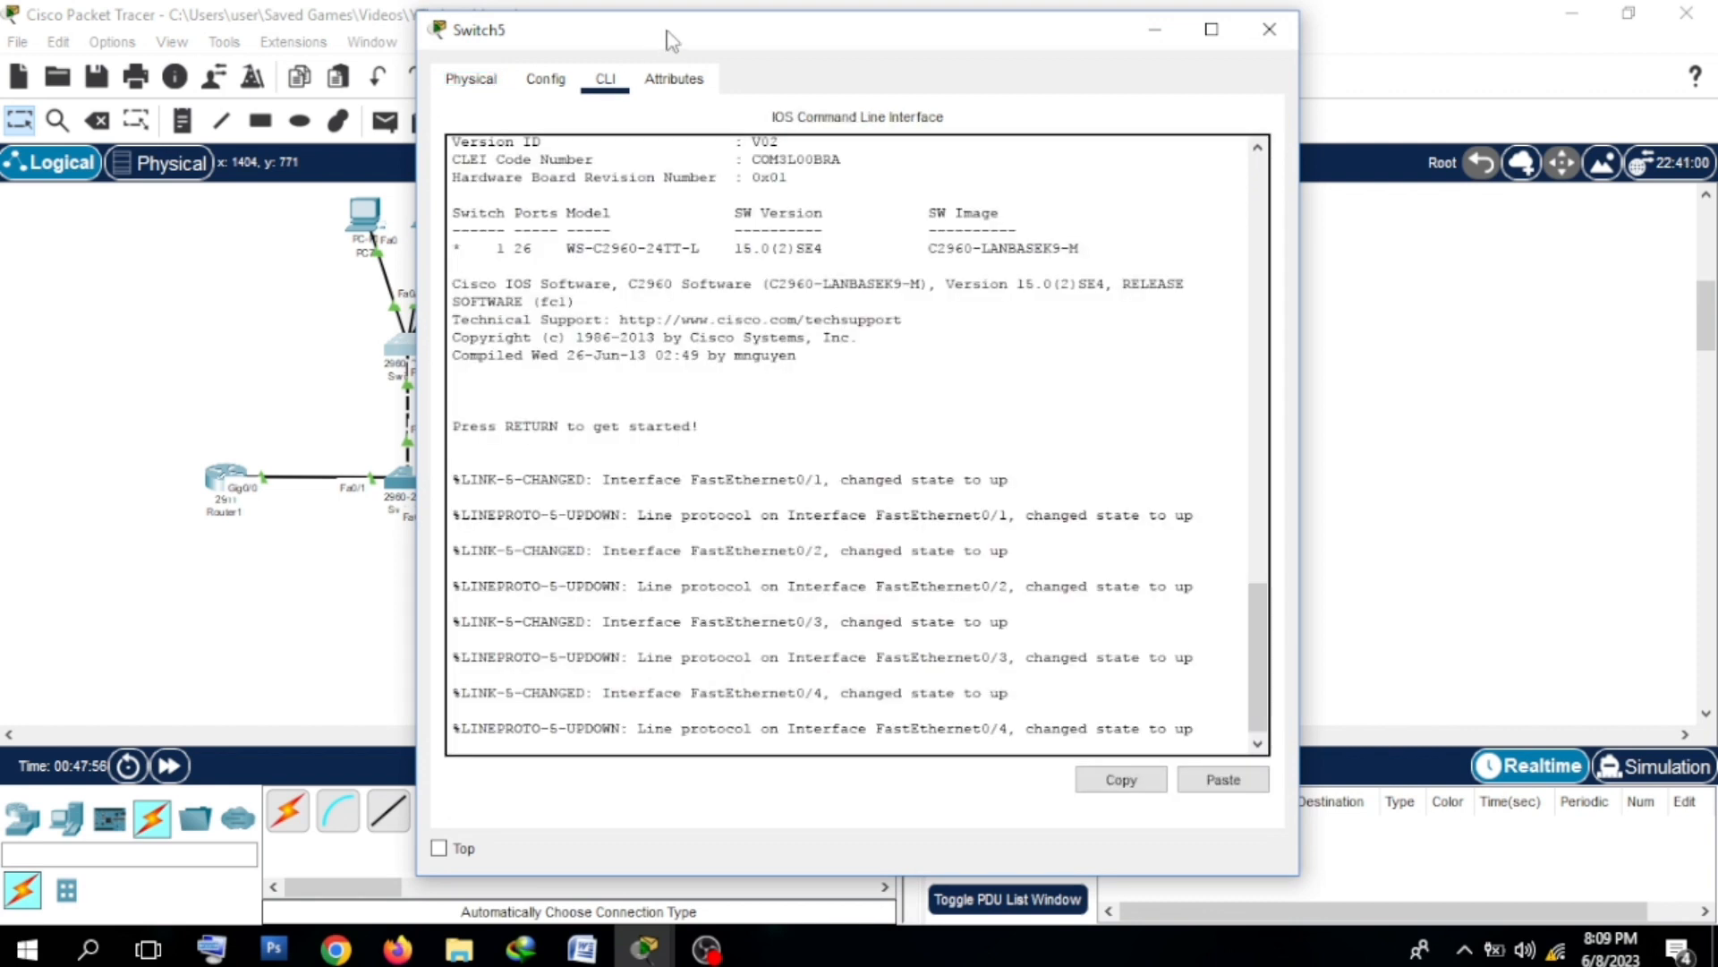
drag(669, 40, 821, 30)
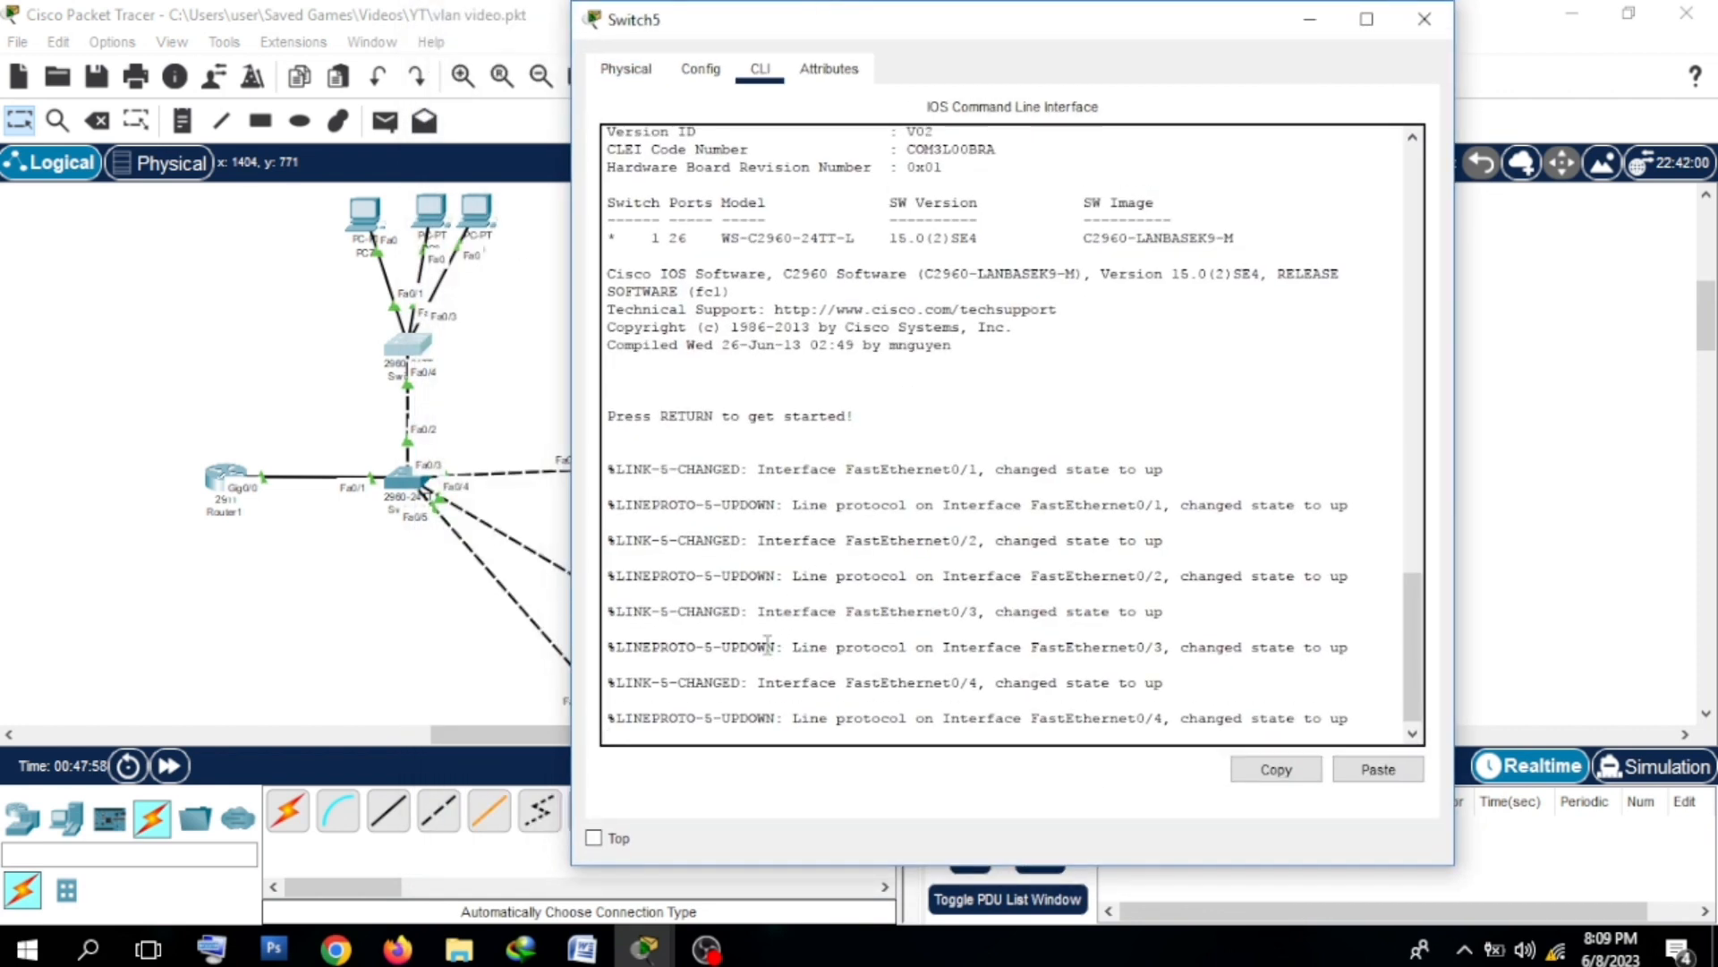
key(Return)
key(Return)
key(Return)
key(Return)
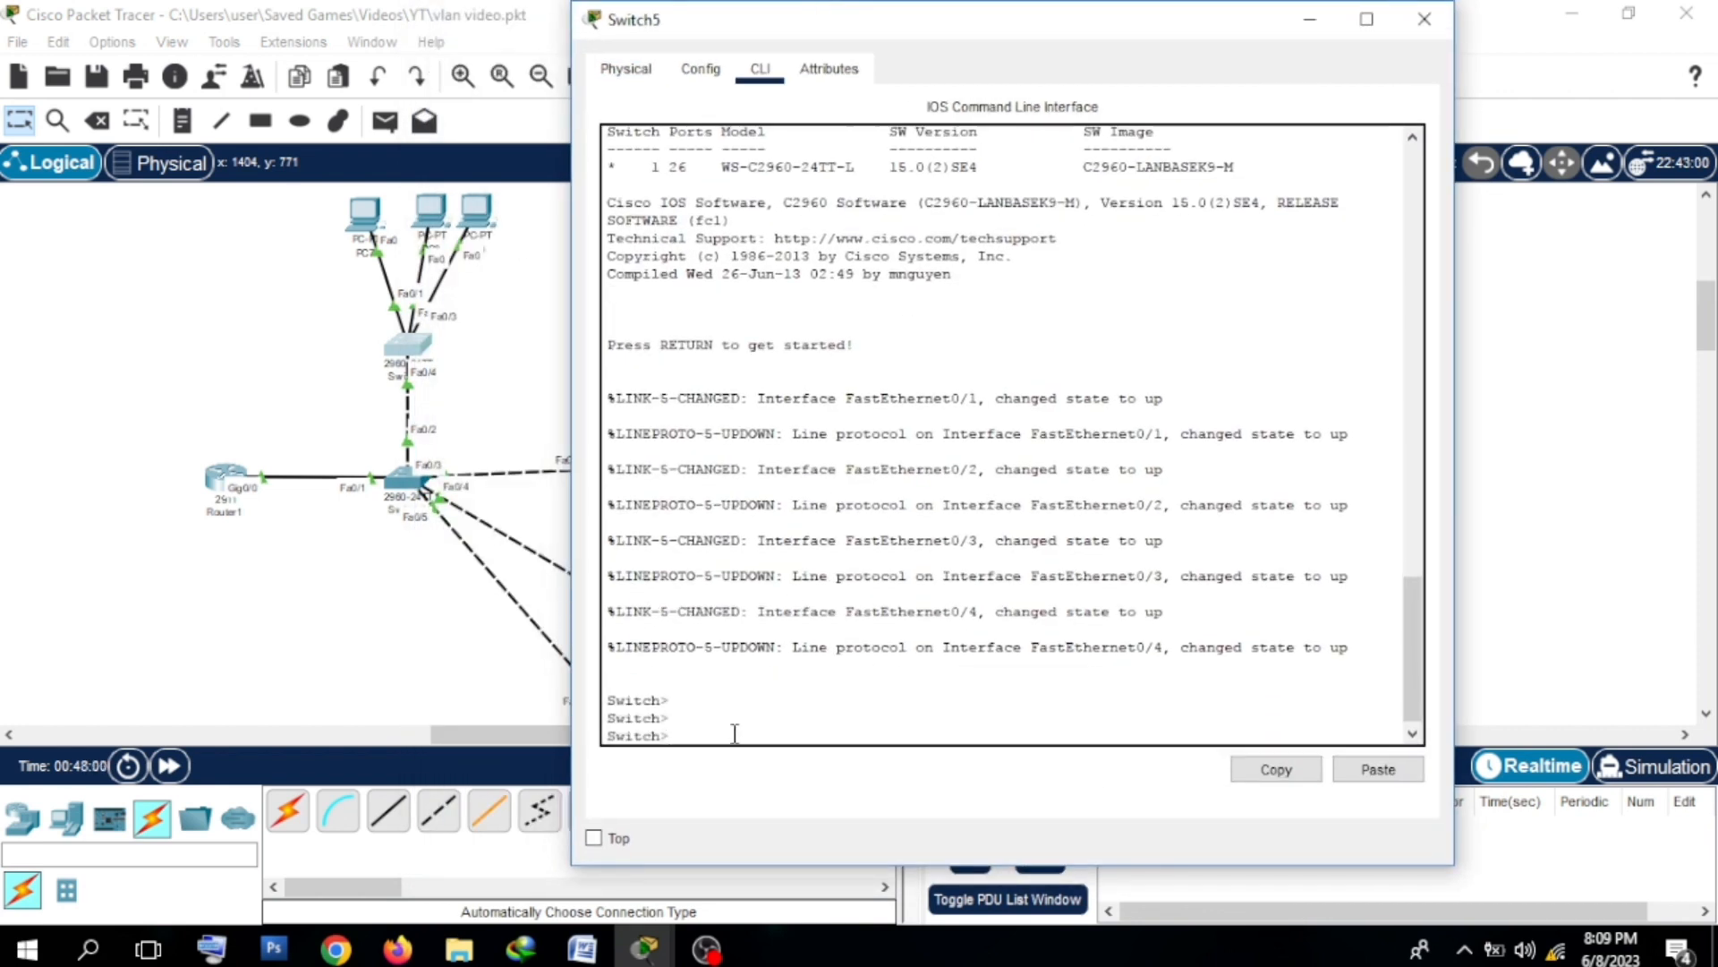
Step: Enter privileged mode and then global configuration mode on Switch5 with en and conf t
text(en)
key(Return)
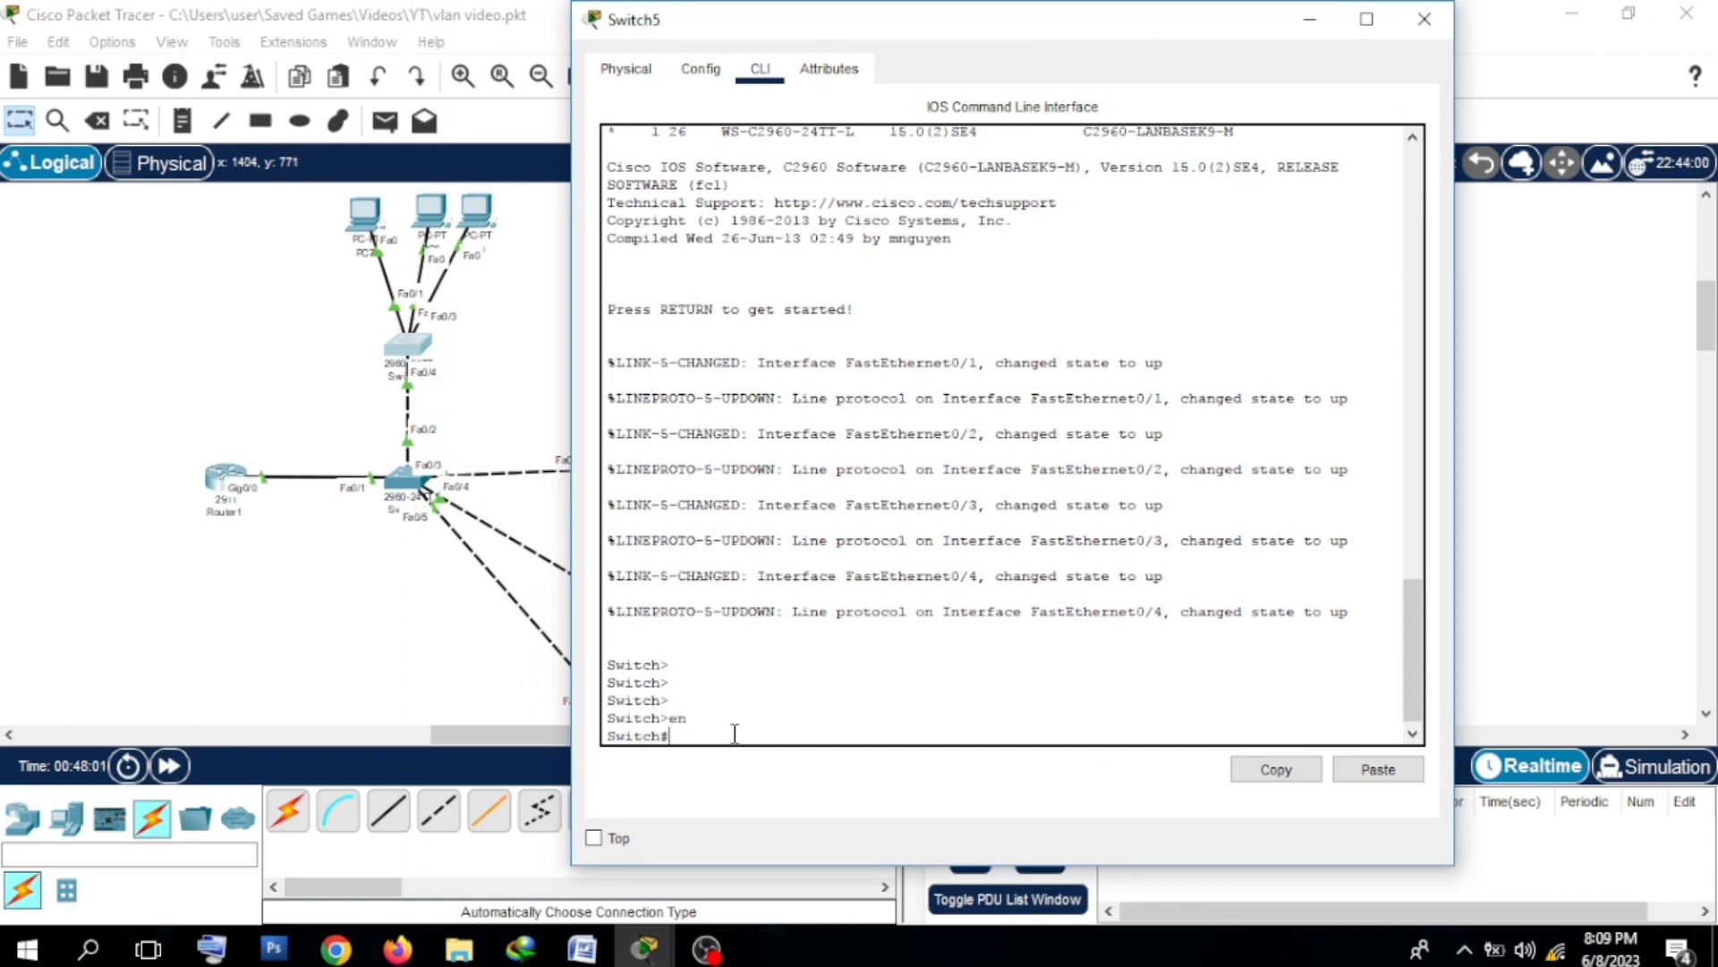
text(conf t)
key(Return)
key(Return)
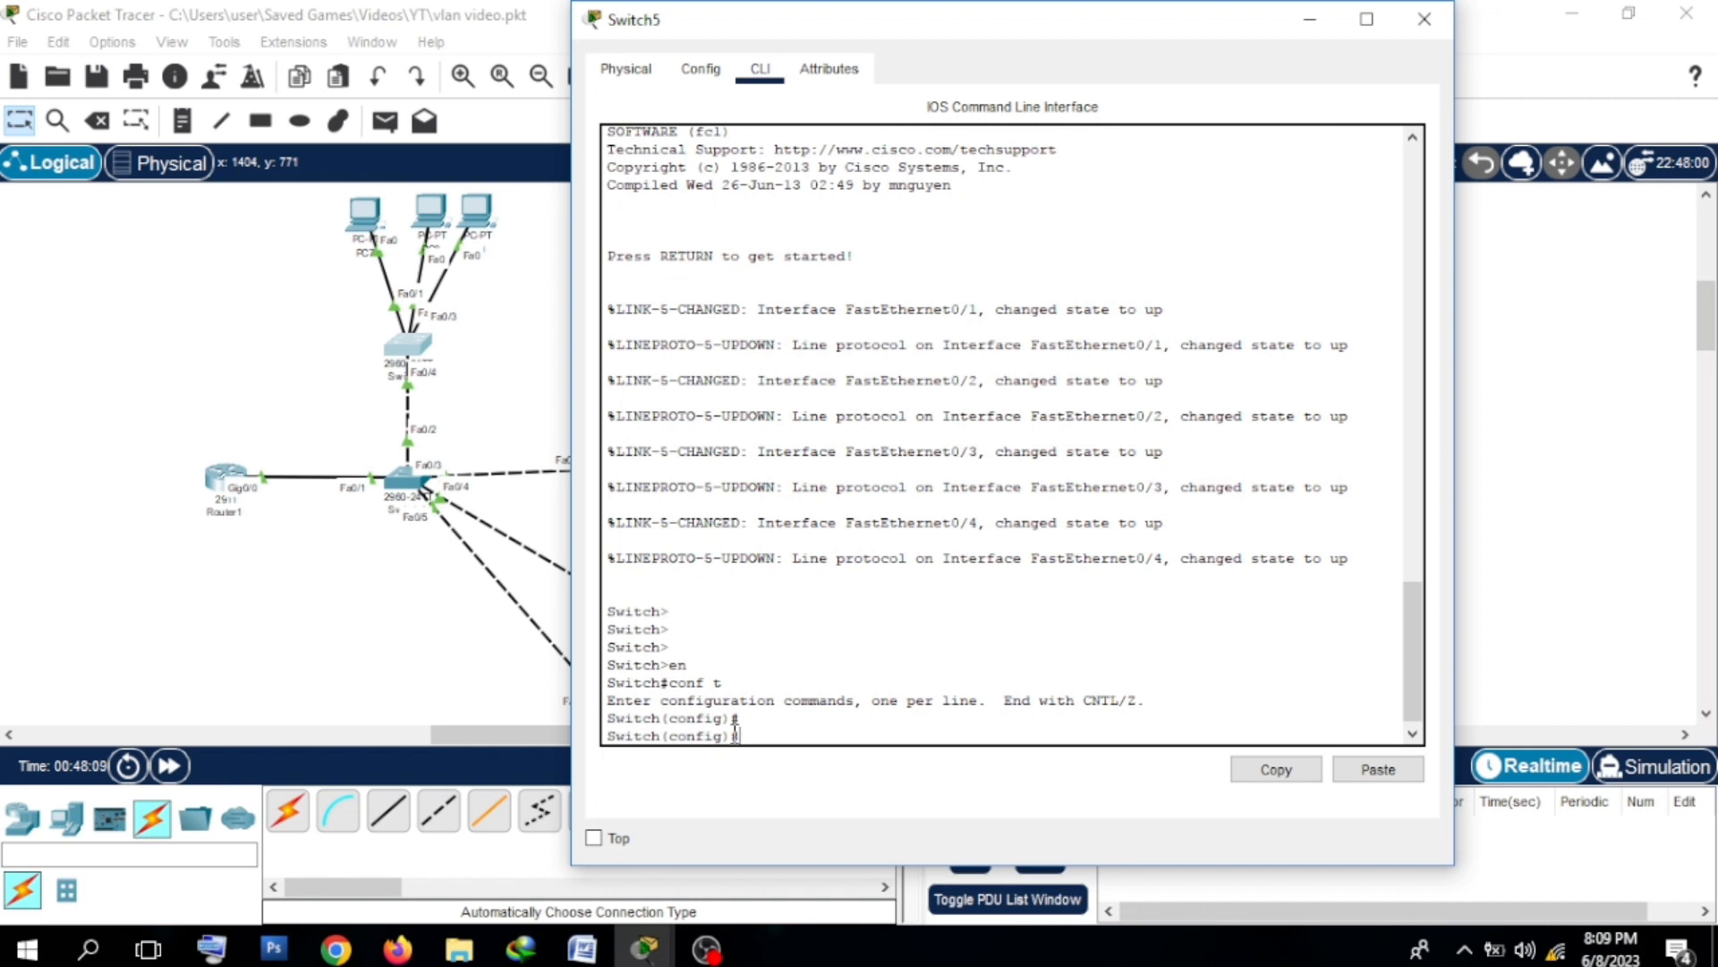
Step: Create VLAN 10 on Switch5 with the vlan command
text(vlan)
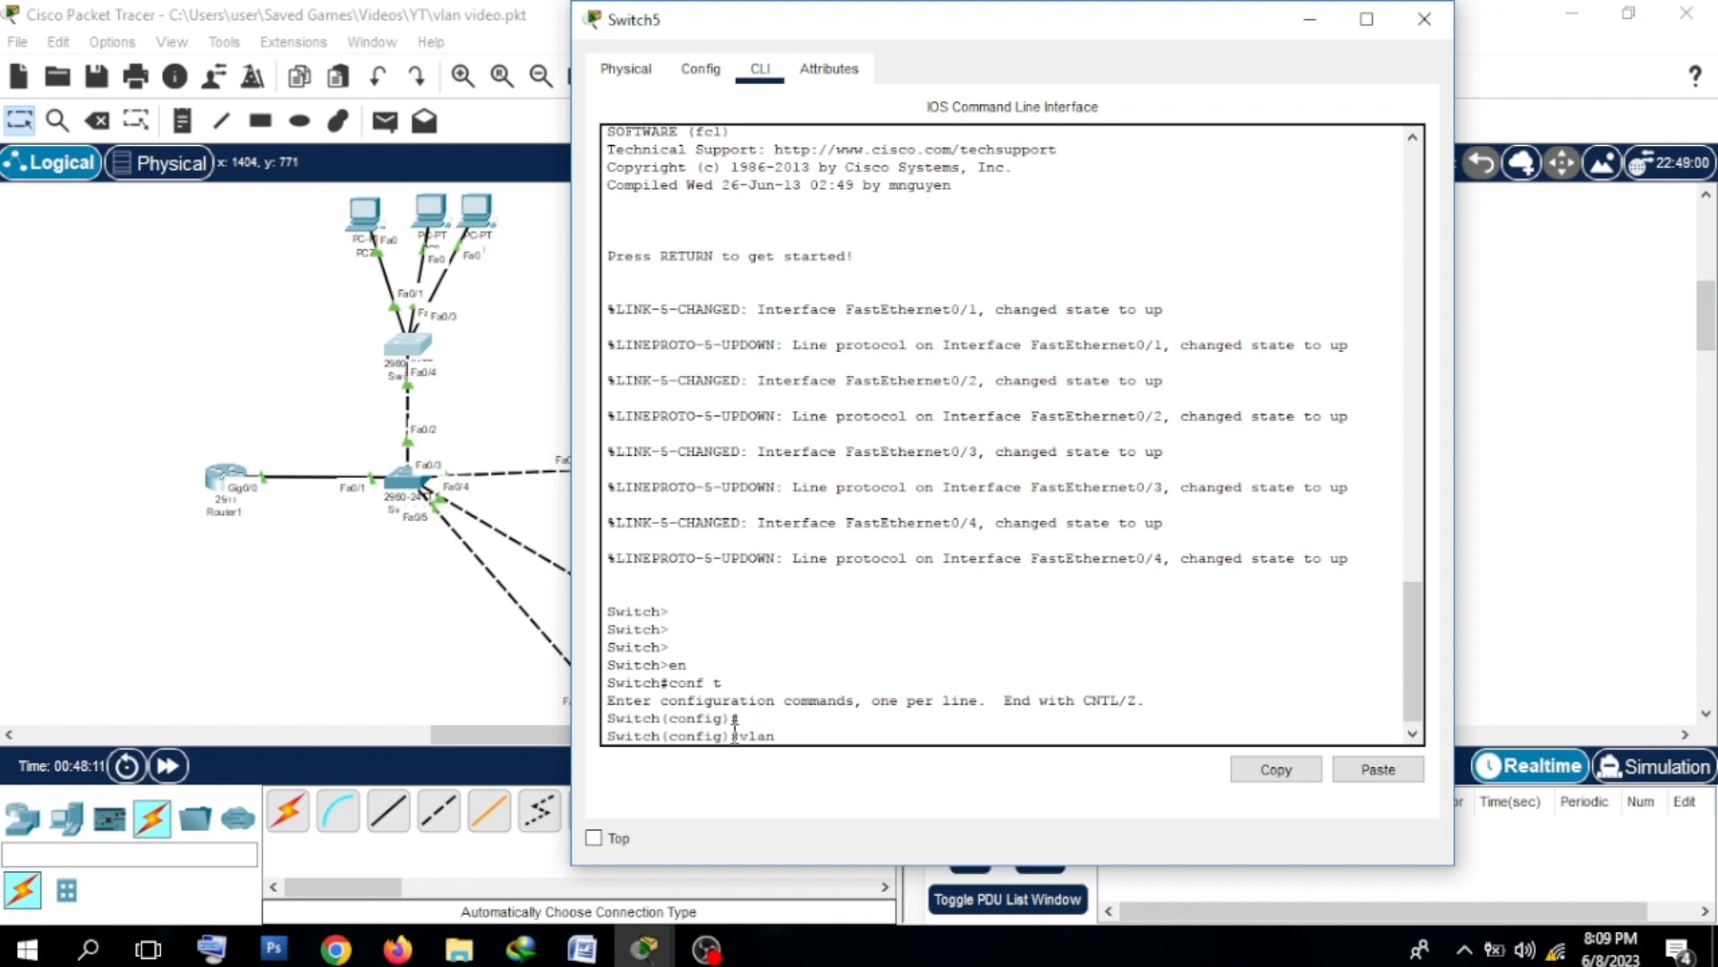
text( 10)
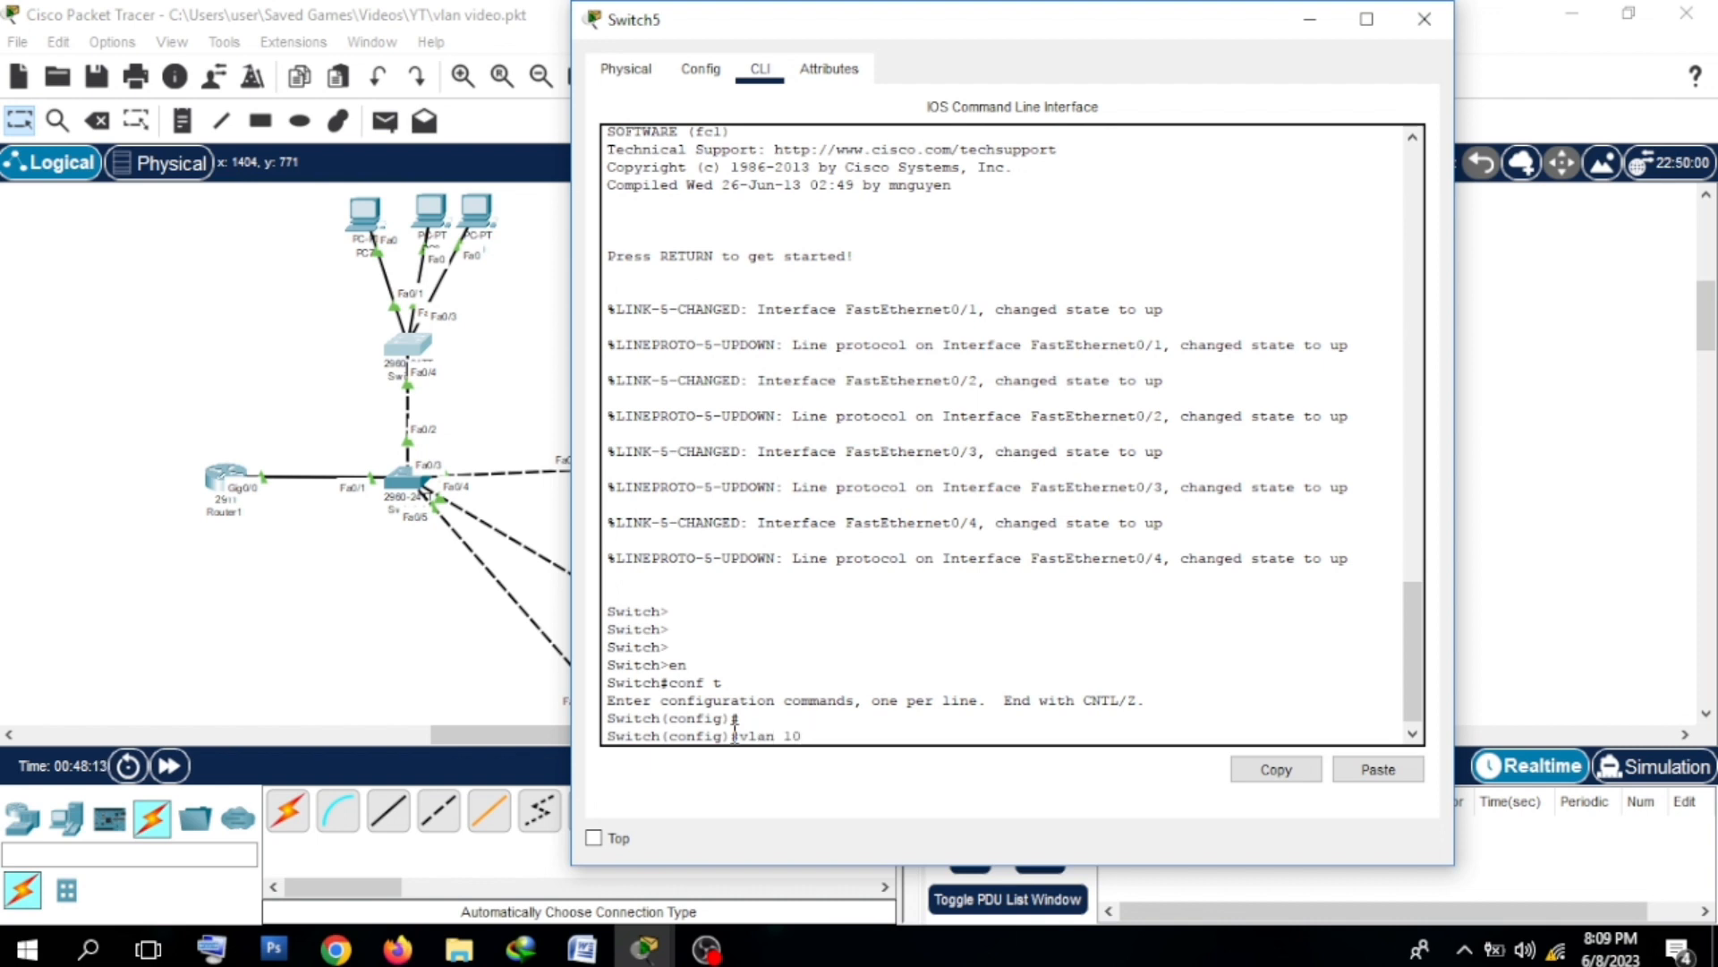
key(Return)
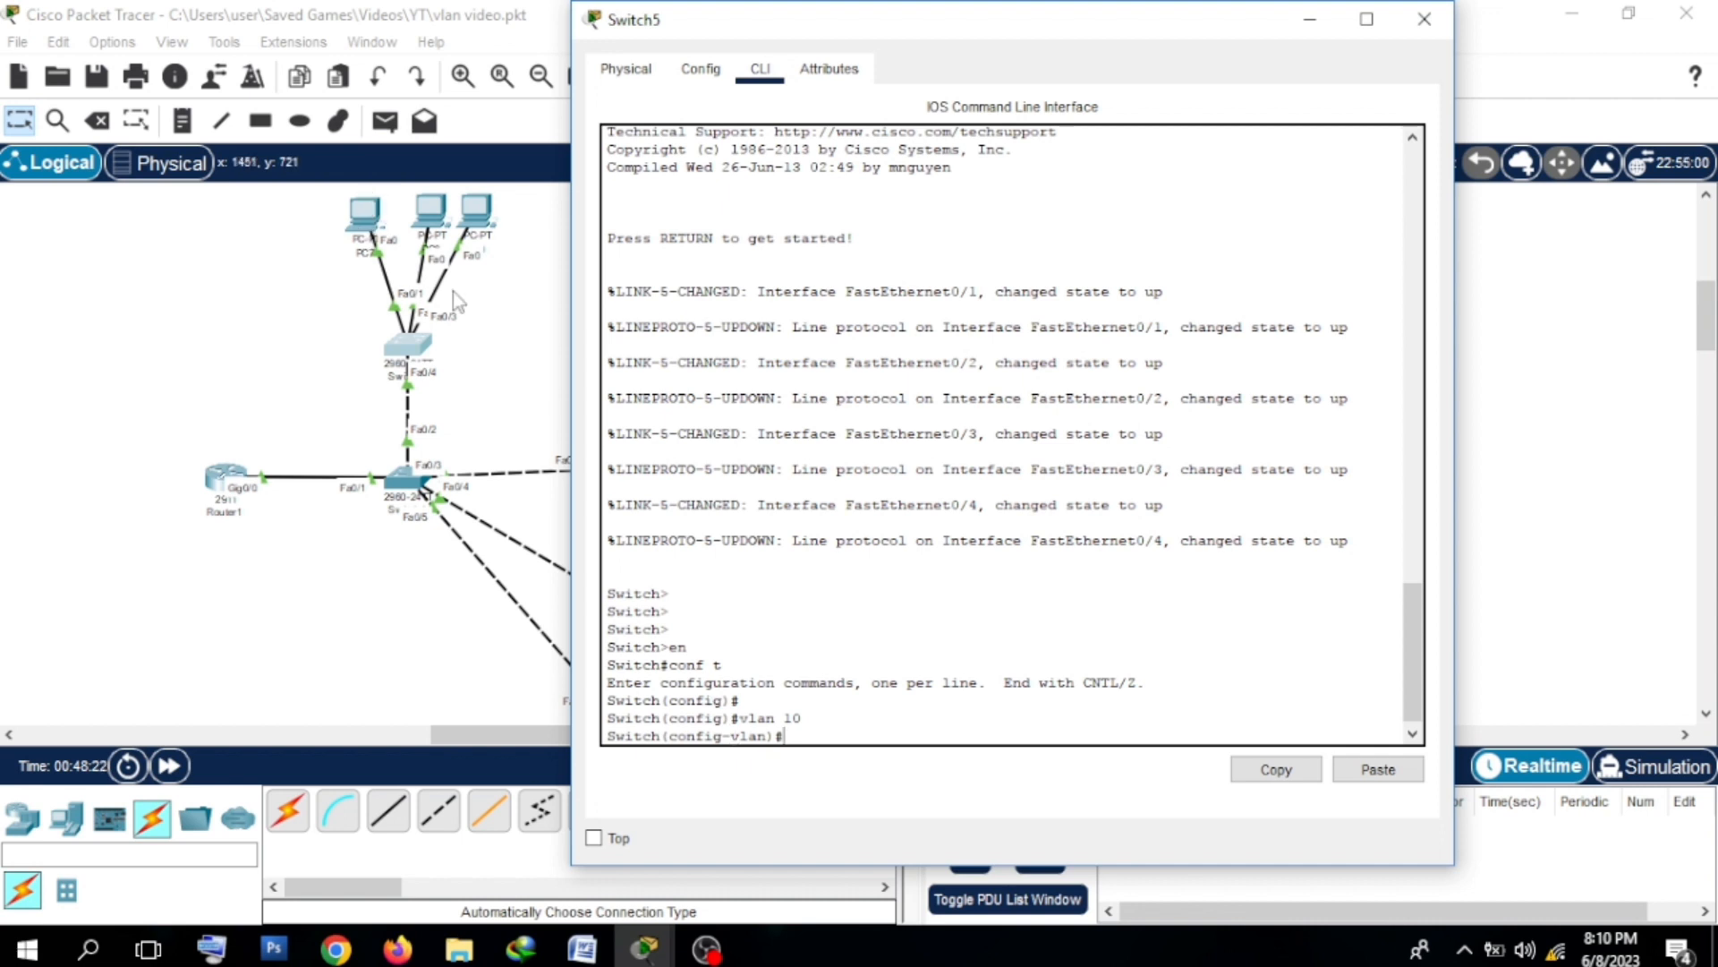
Step: Move PC7 away from the other two PCs above Switch5 and return to Switch5's command line
click(352, 215)
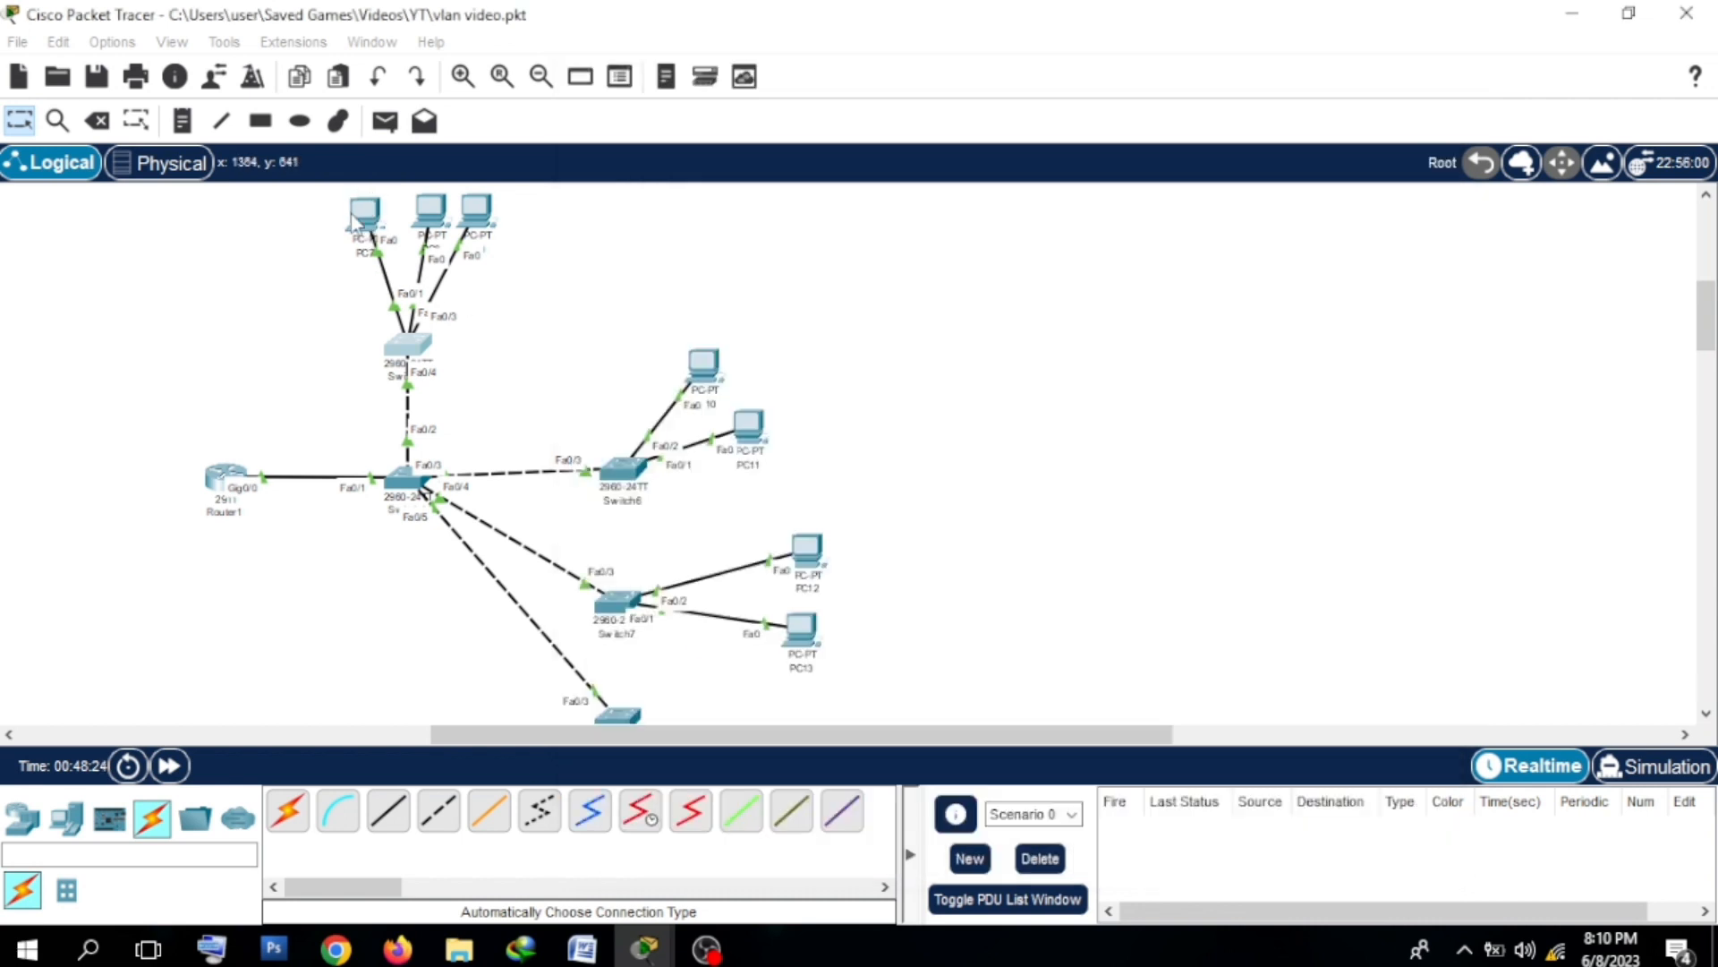
drag(354, 221, 300, 269)
click(402, 349)
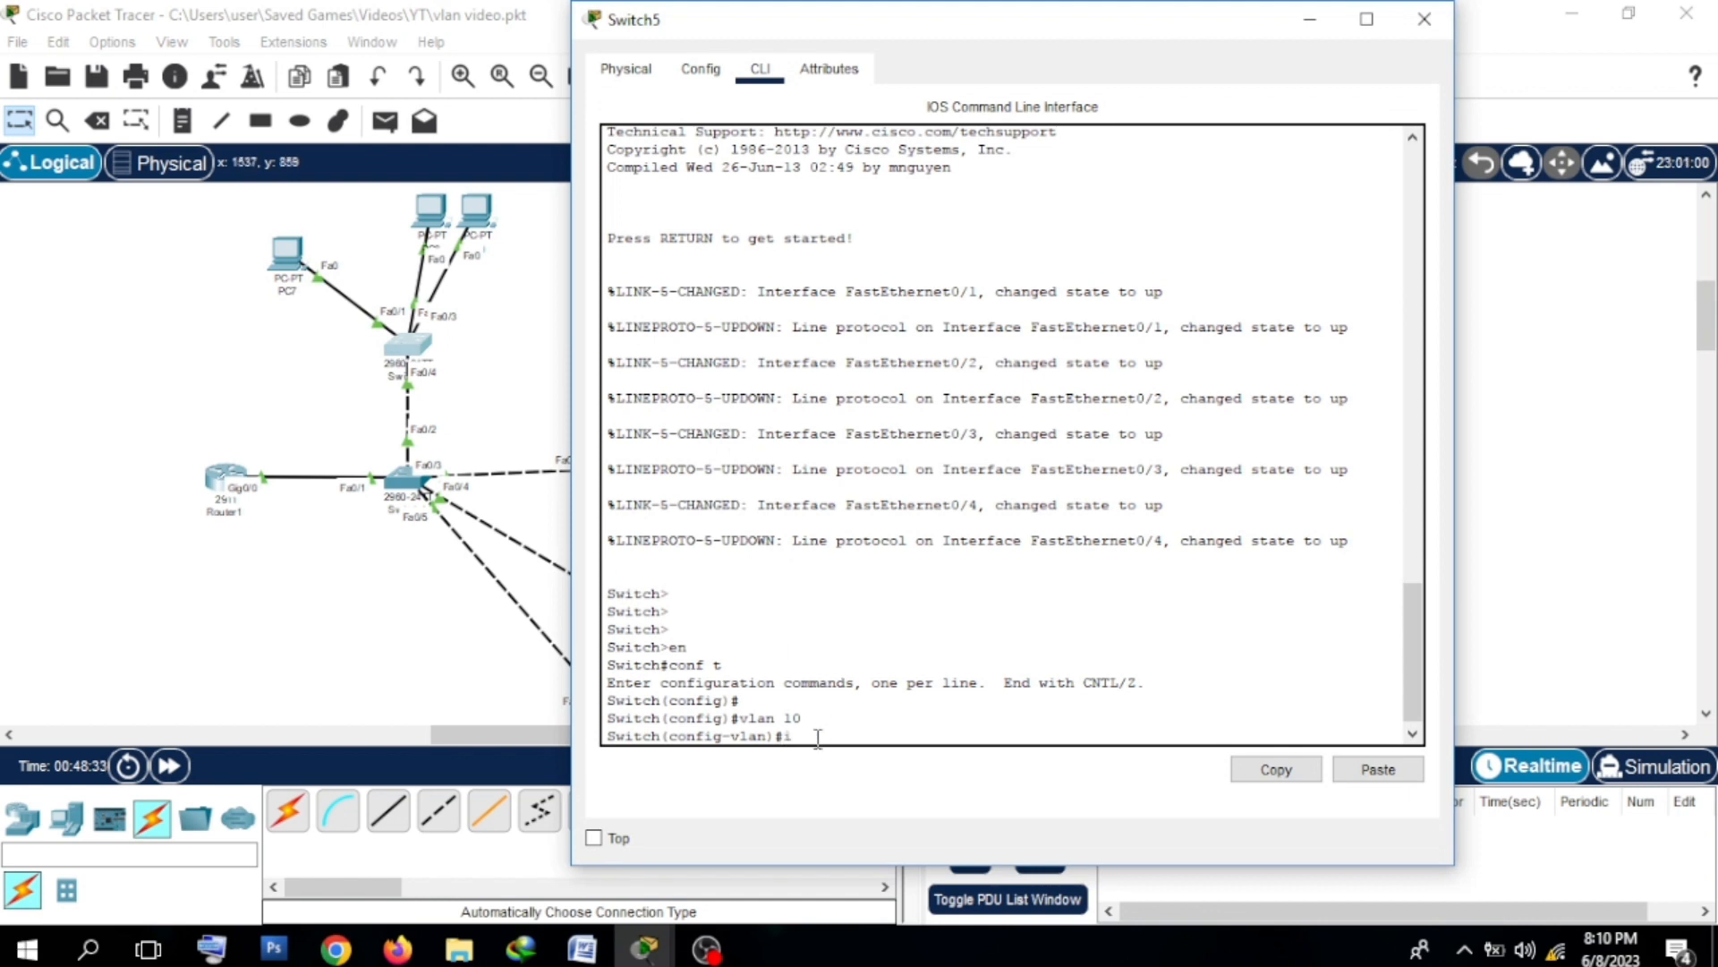
Step: Assign Switch5's interface fa0/1 towards PC7 to VLAN 10 with sw ACC vlan 10
text(int fa0/1)
key(Return)
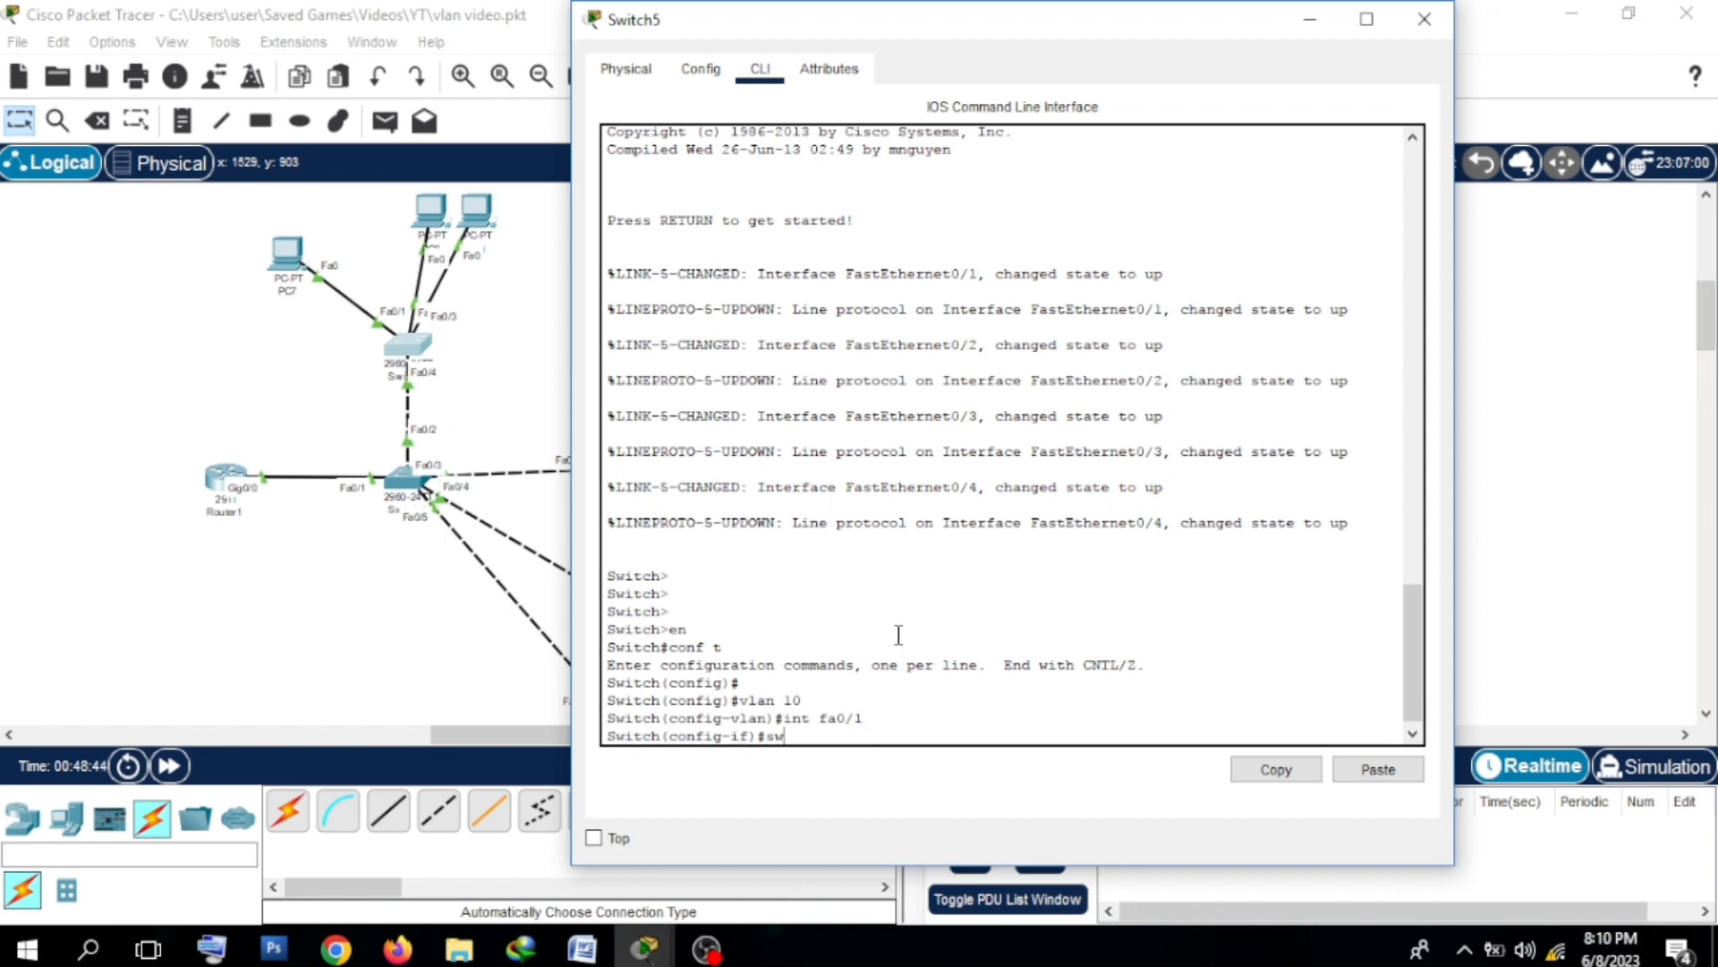
key(BackSpace)
key(BackSpace)
text(ACC vlan 10)
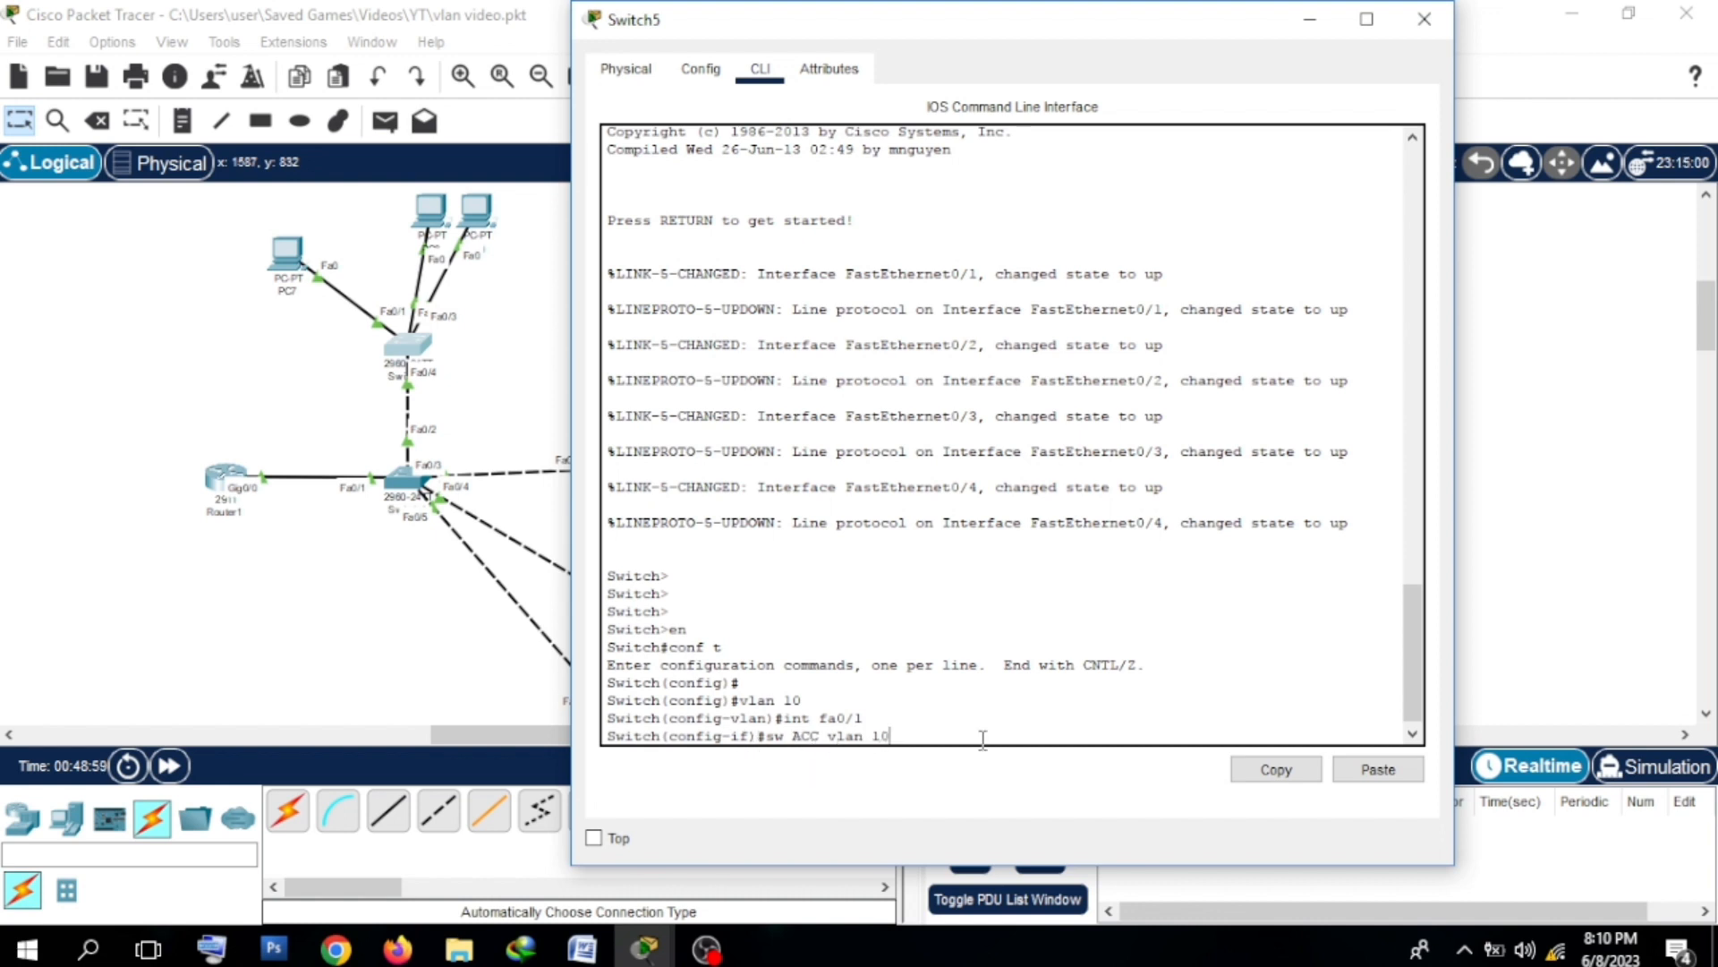
key(Return)
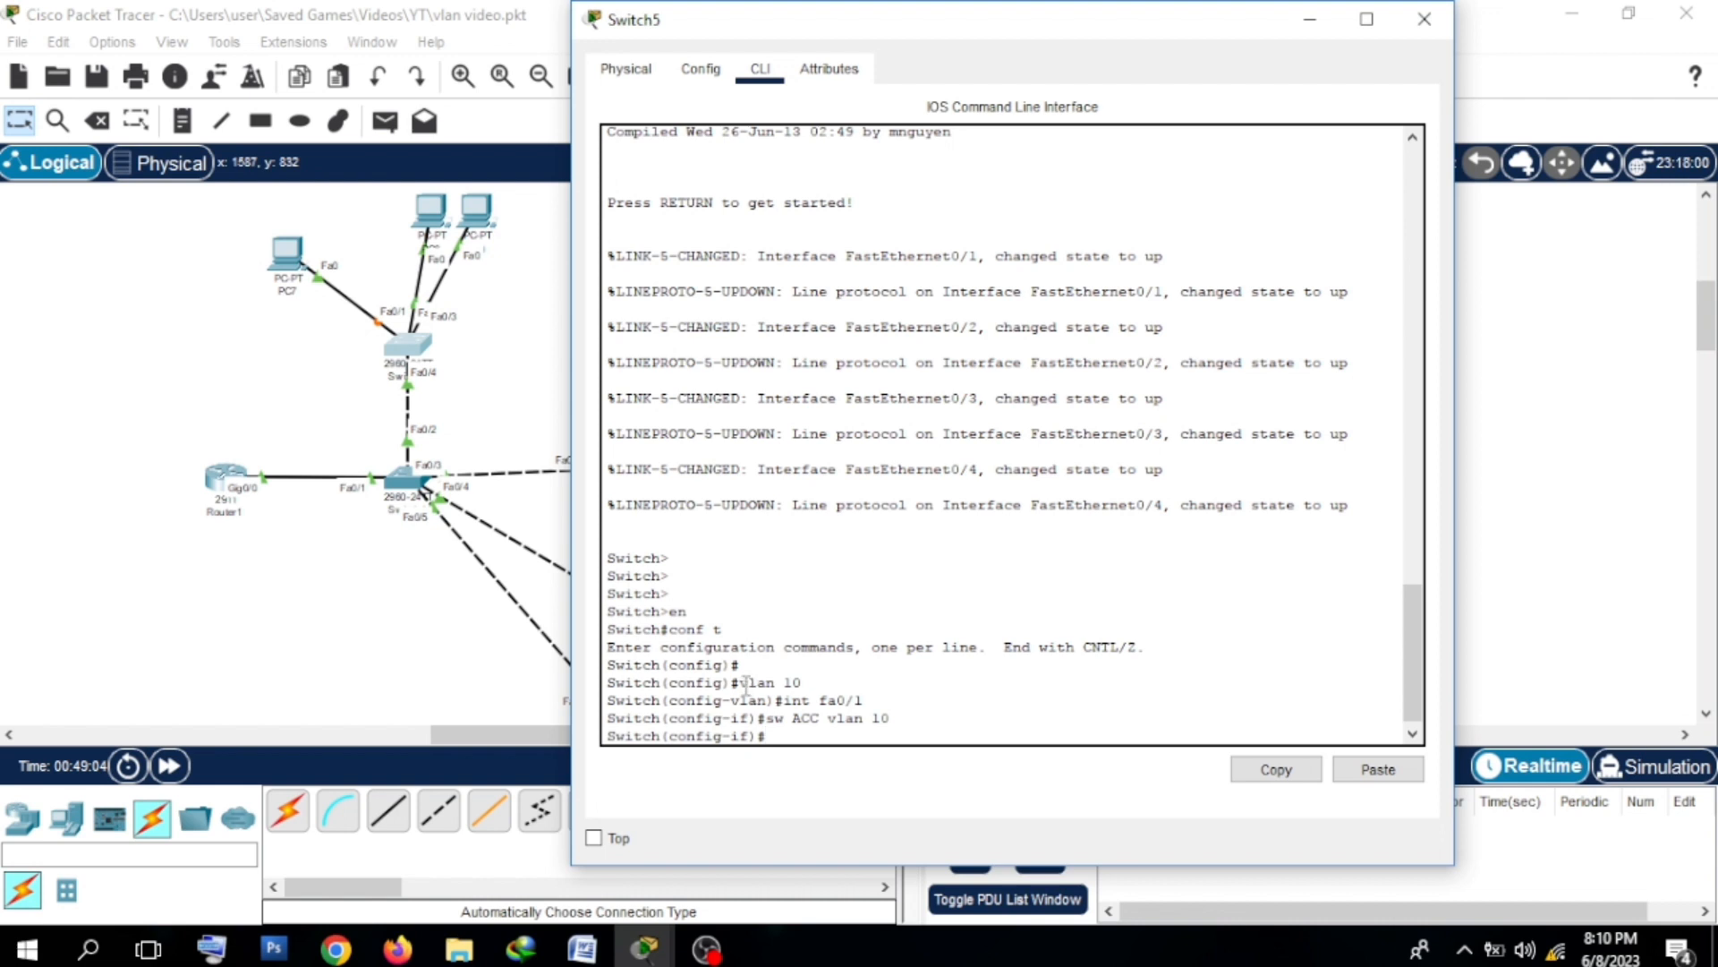
drag(740, 684, 866, 704)
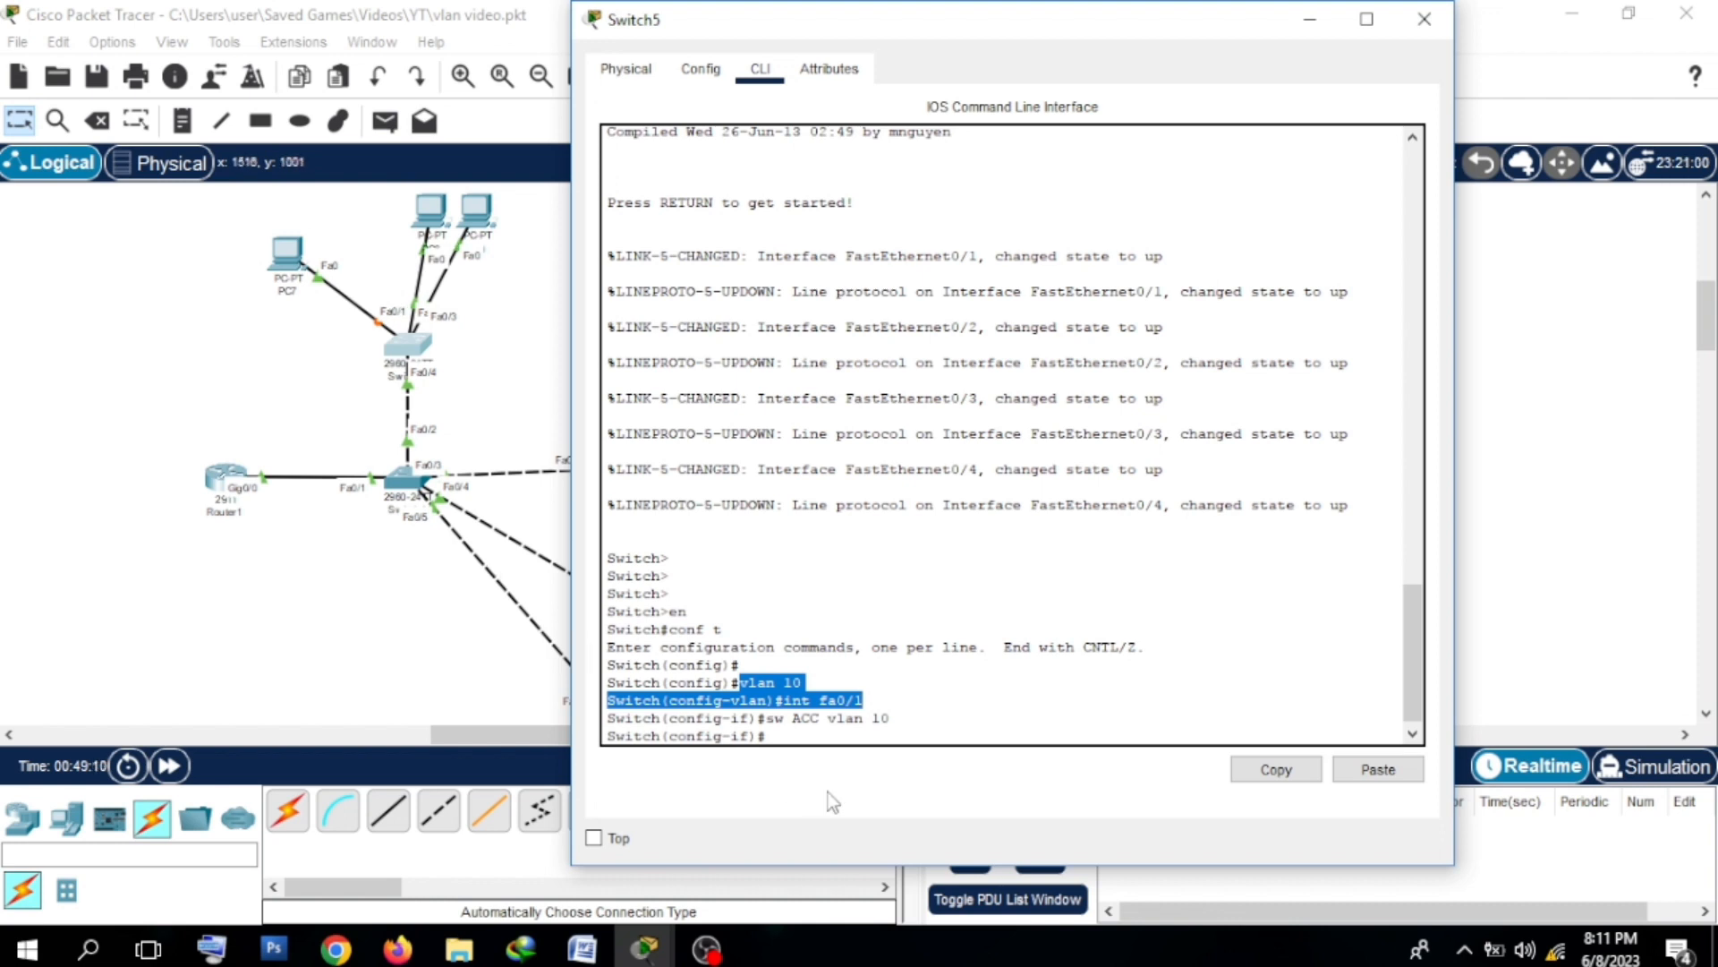
click(815, 734)
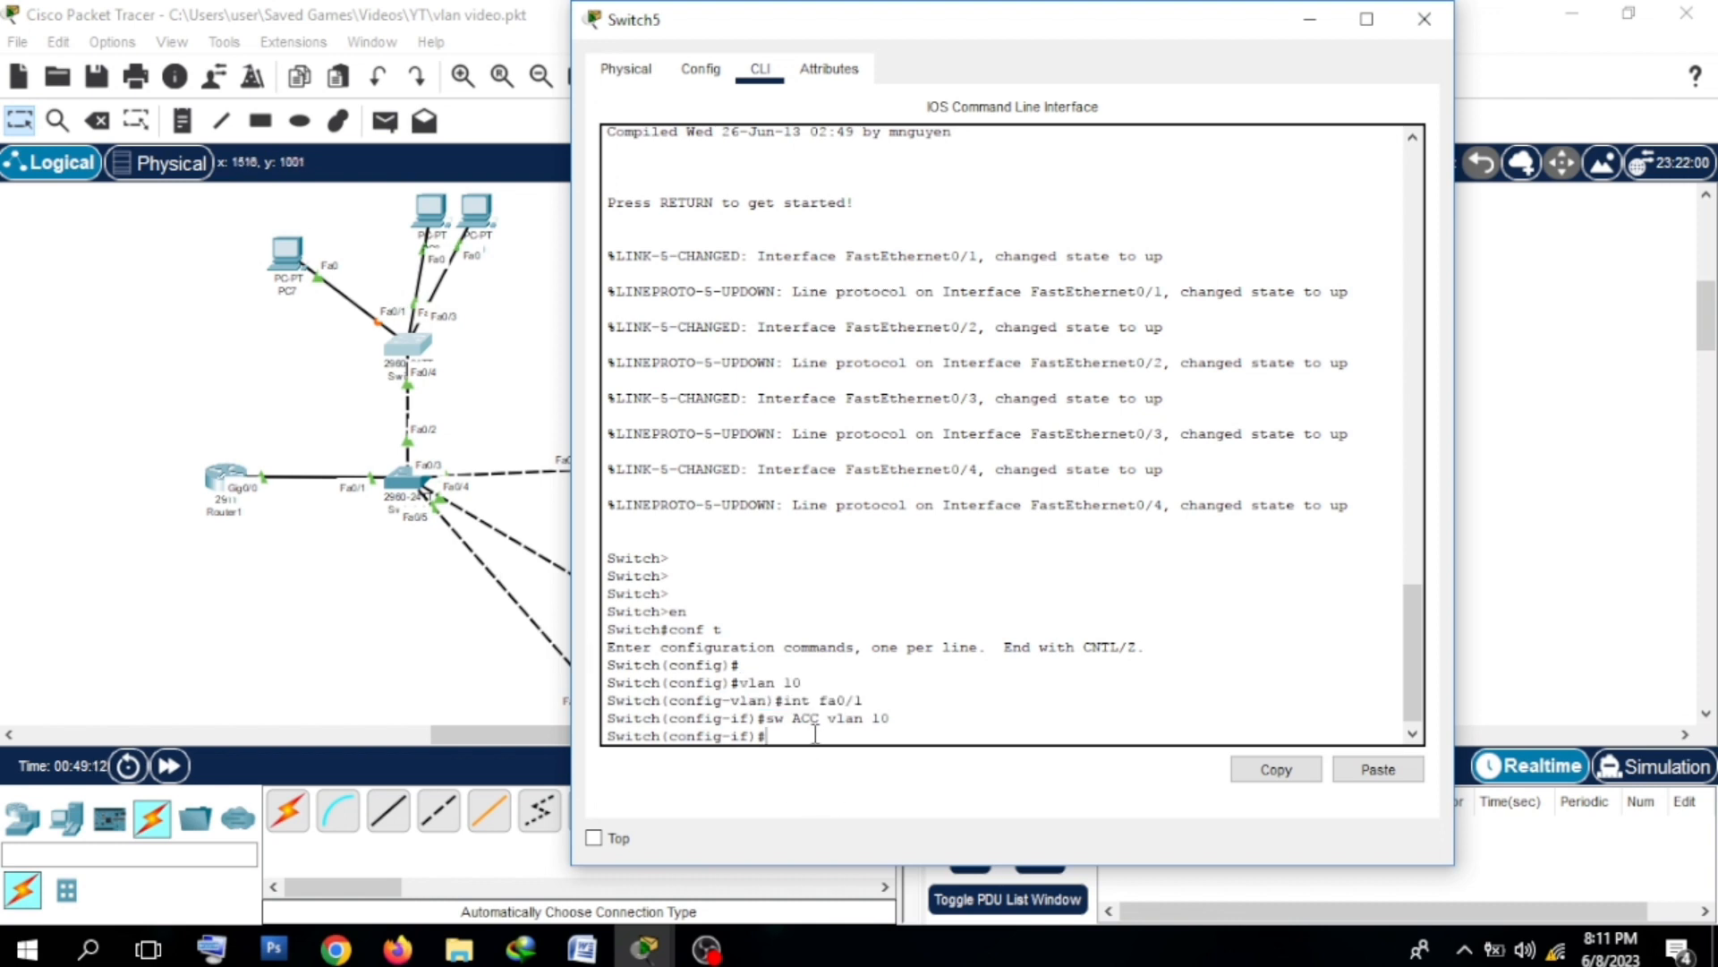
Step: Start the int command on Switch5, separate the middle PC from its neighbour to expose its link label, and reopen Switch5's command line
text(int)
drag(433, 215, 401, 370)
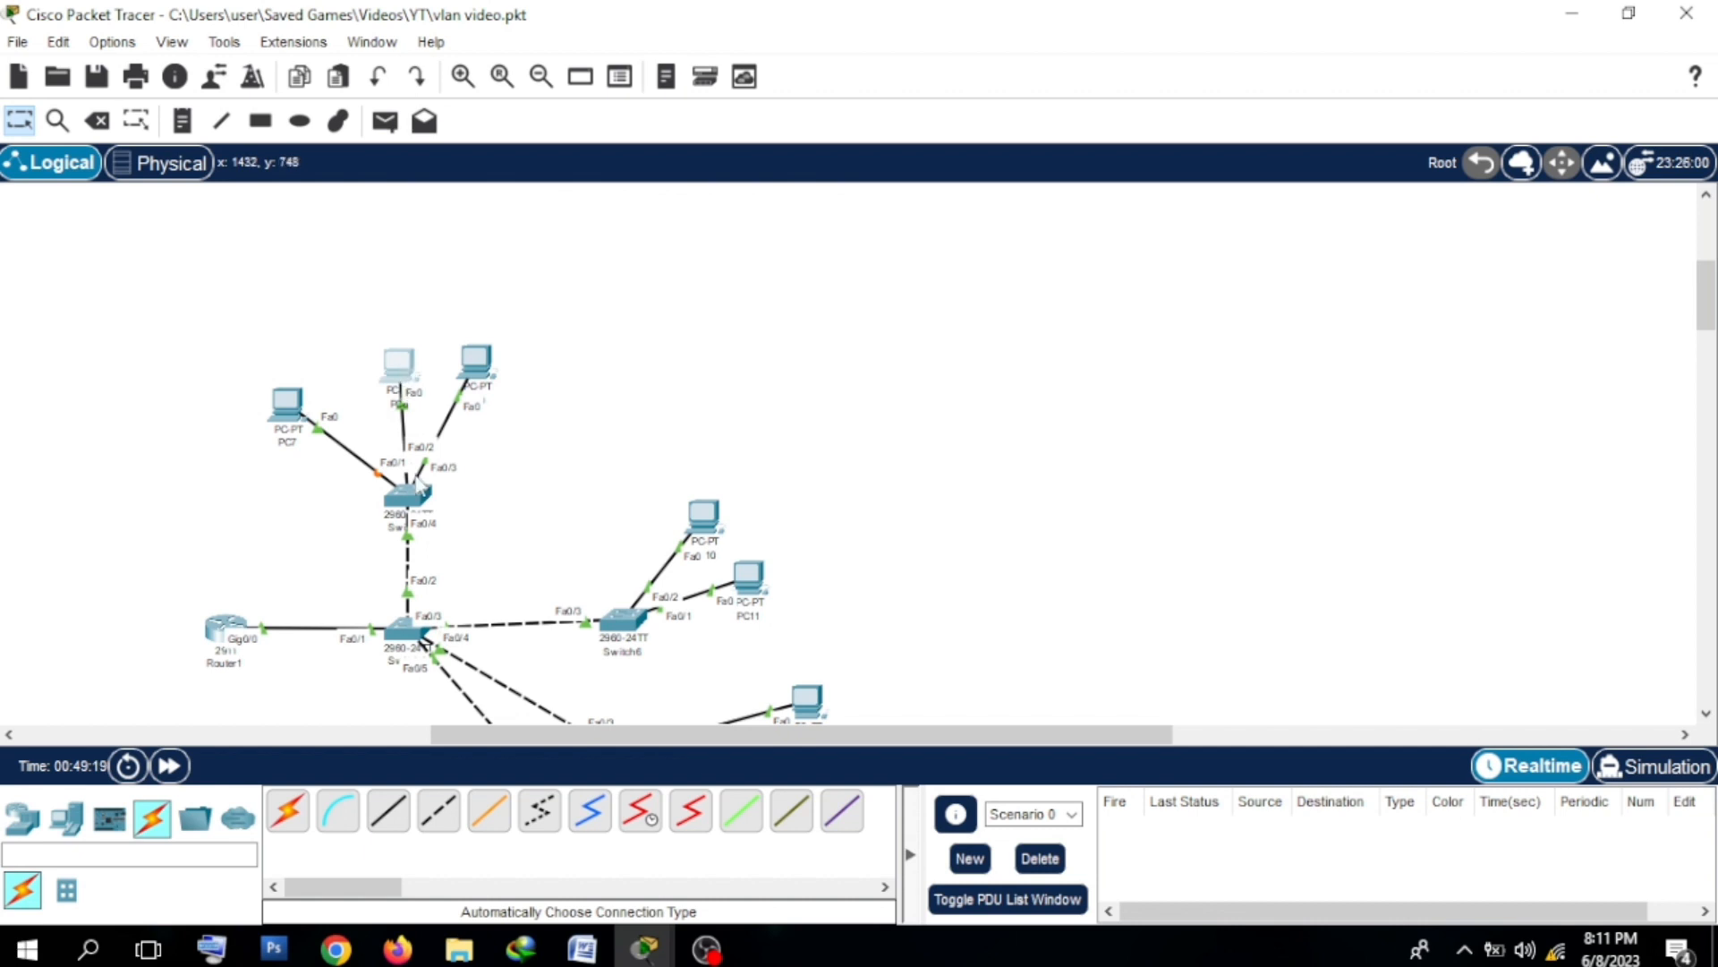
click(408, 498)
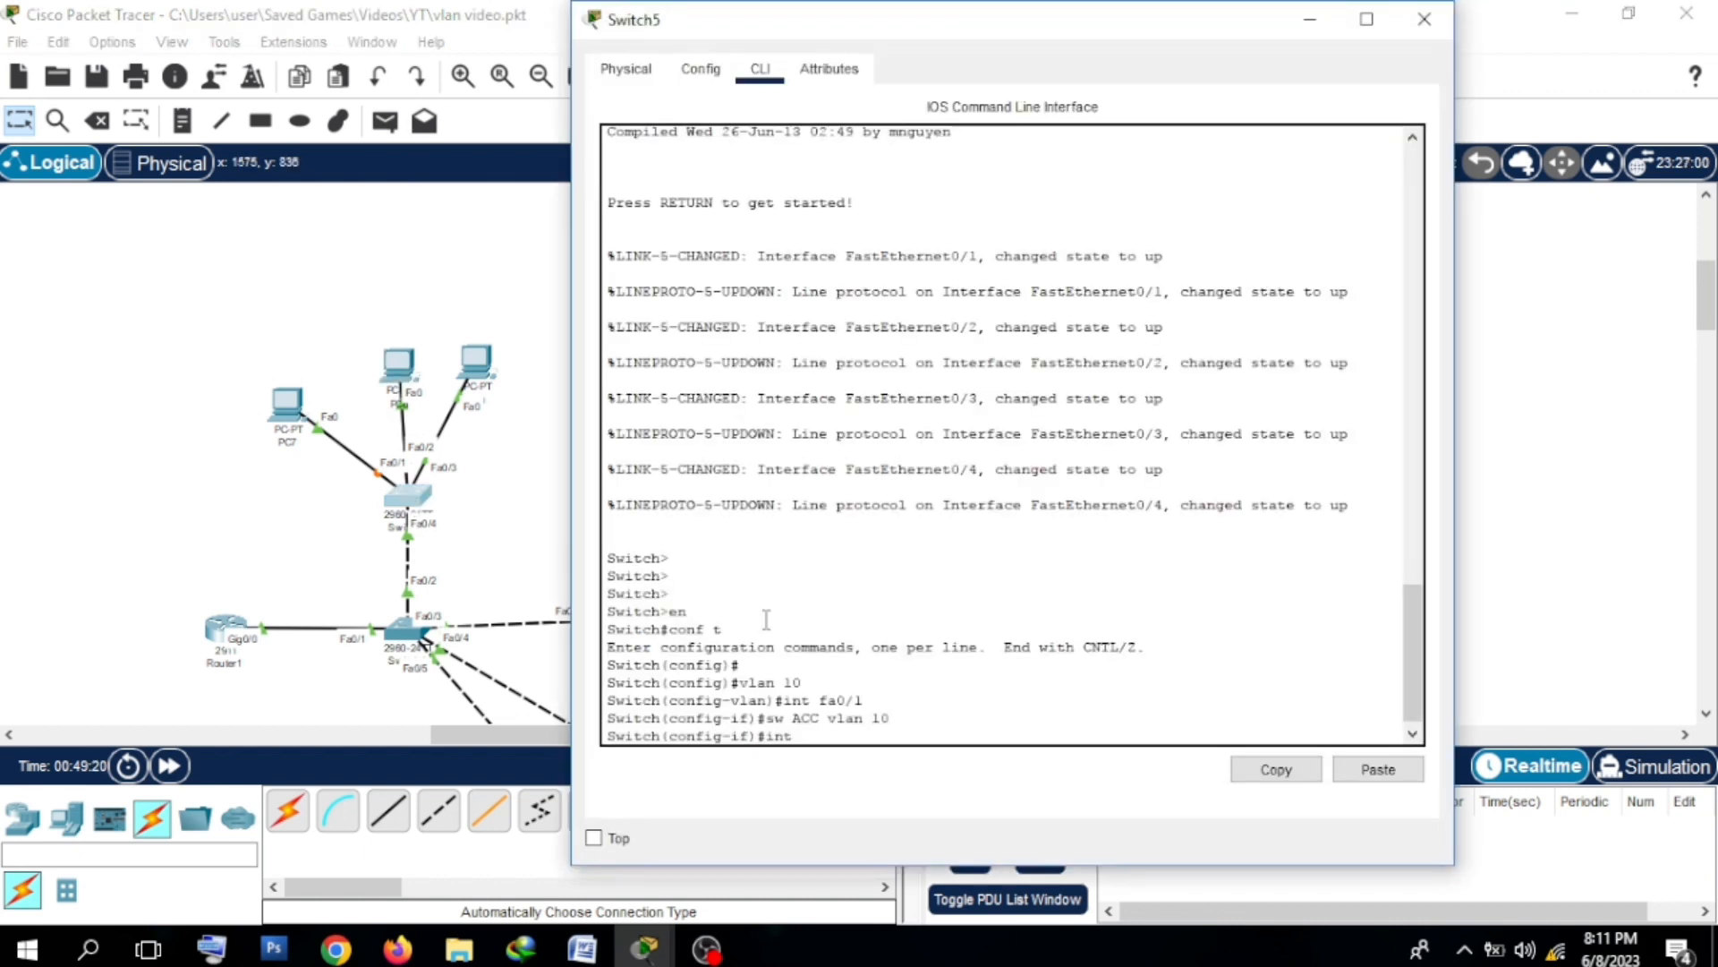
double_click(793, 683)
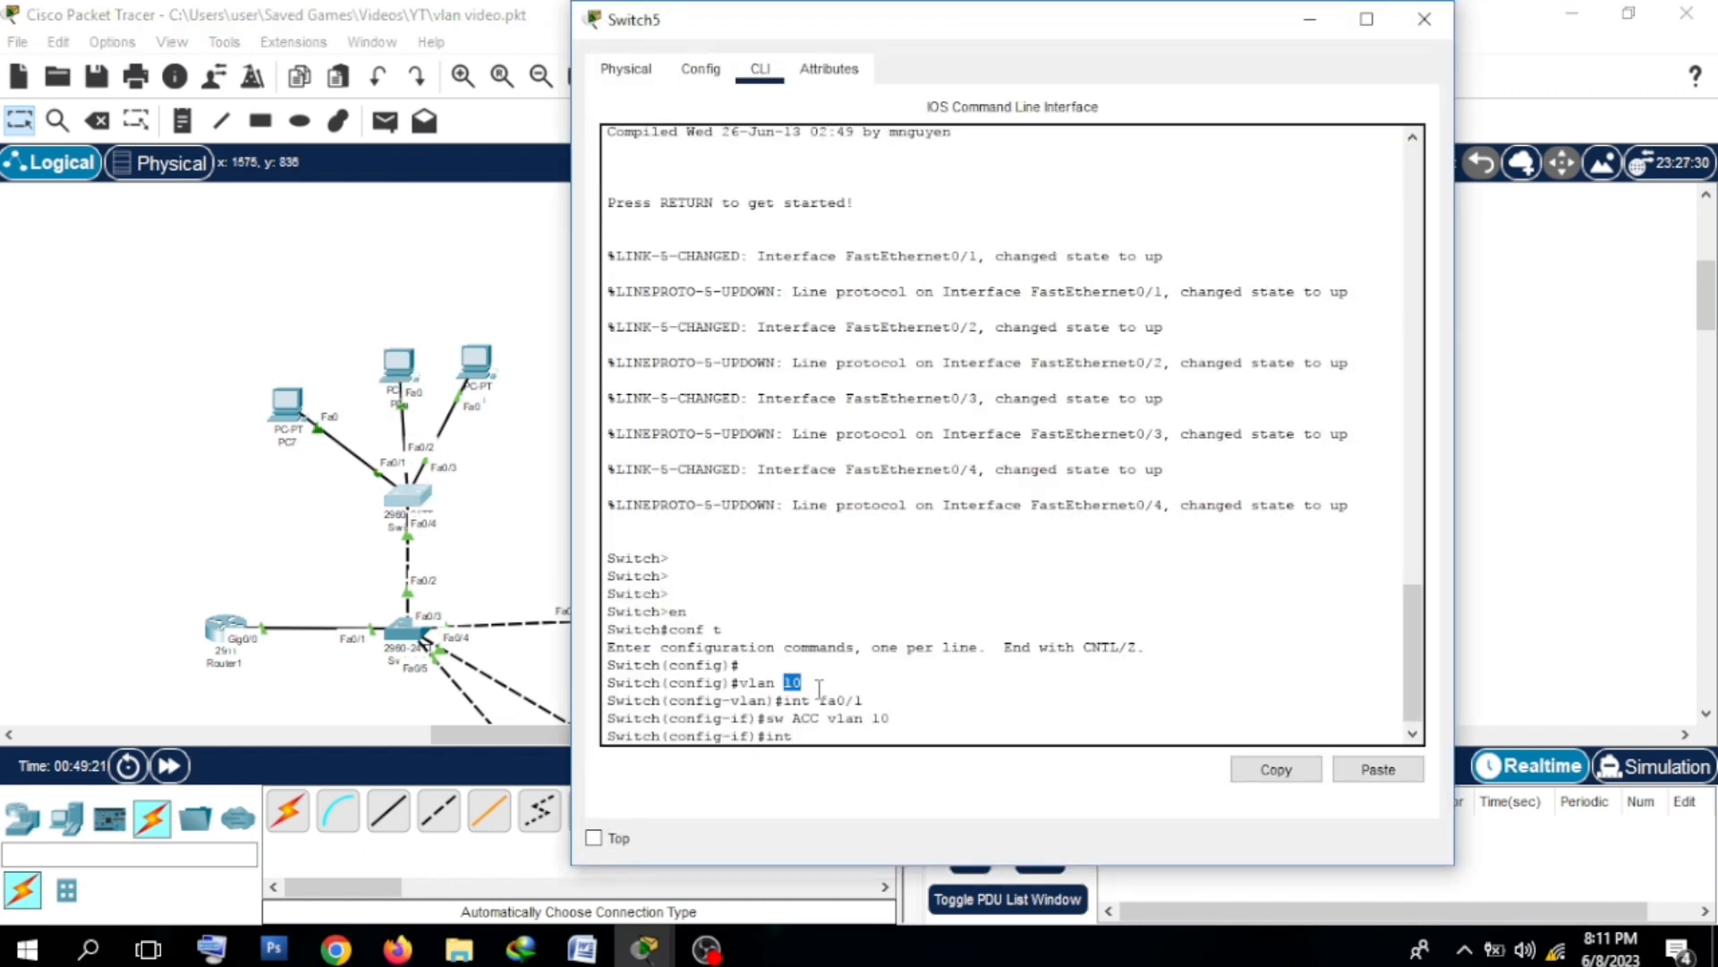
click(817, 738)
drag(750, 682, 803, 700)
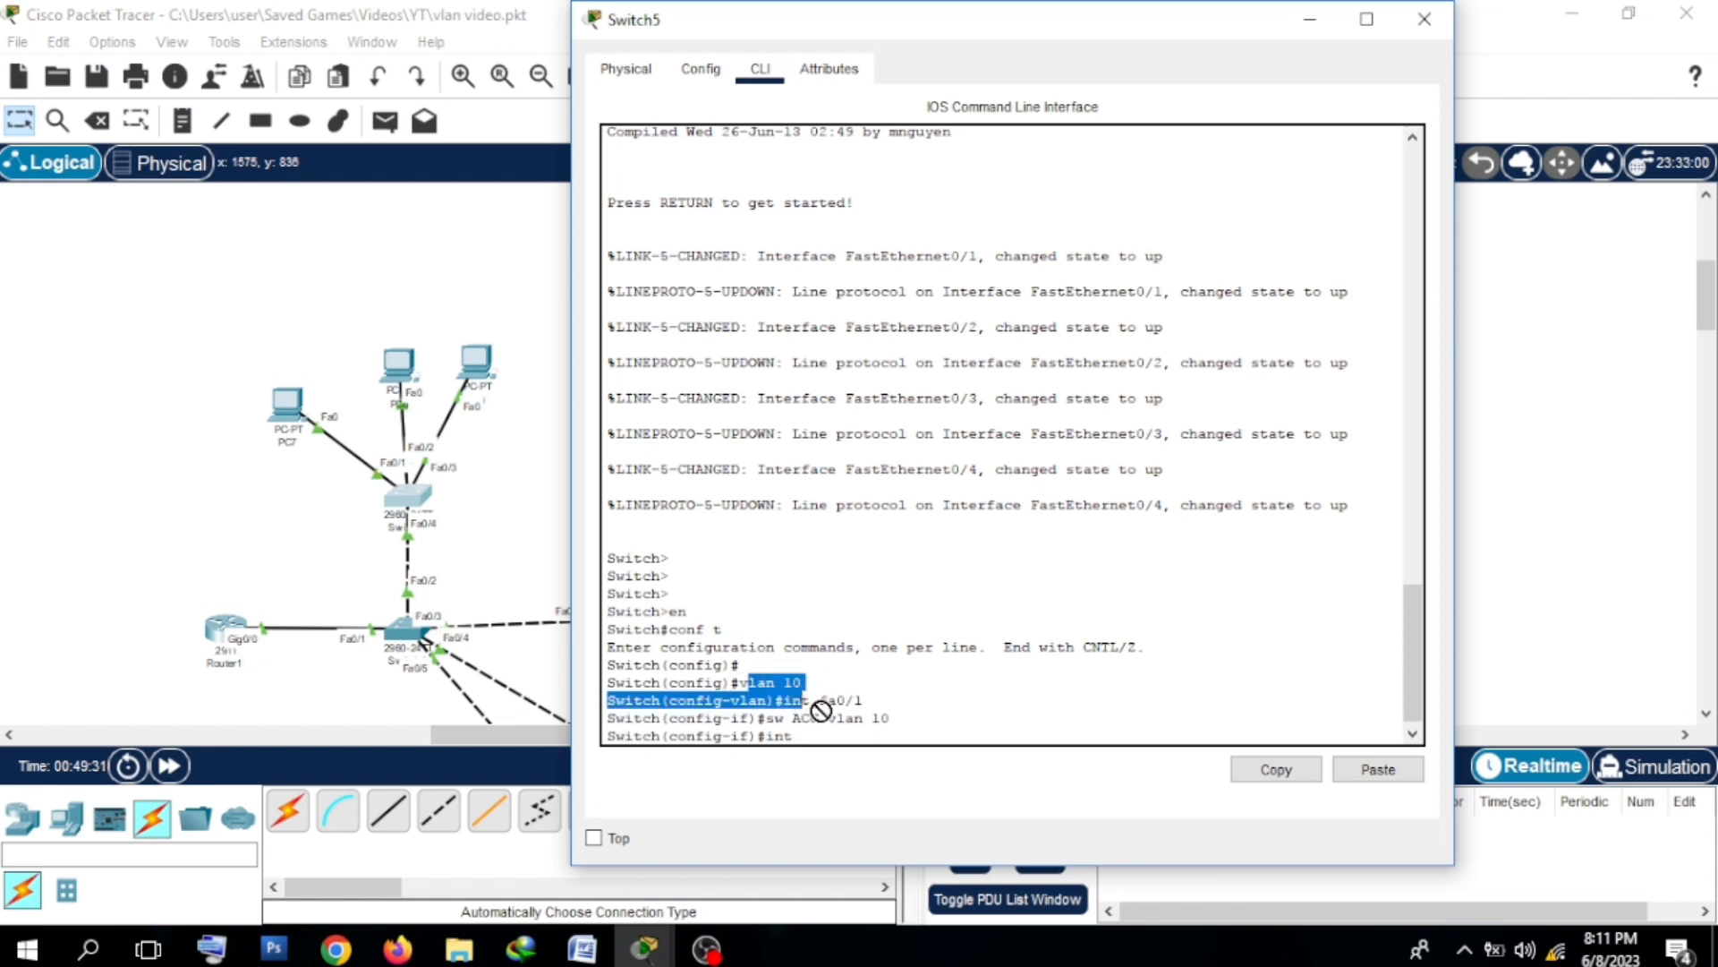
click(873, 719)
drag(890, 718, 786, 703)
click(834, 699)
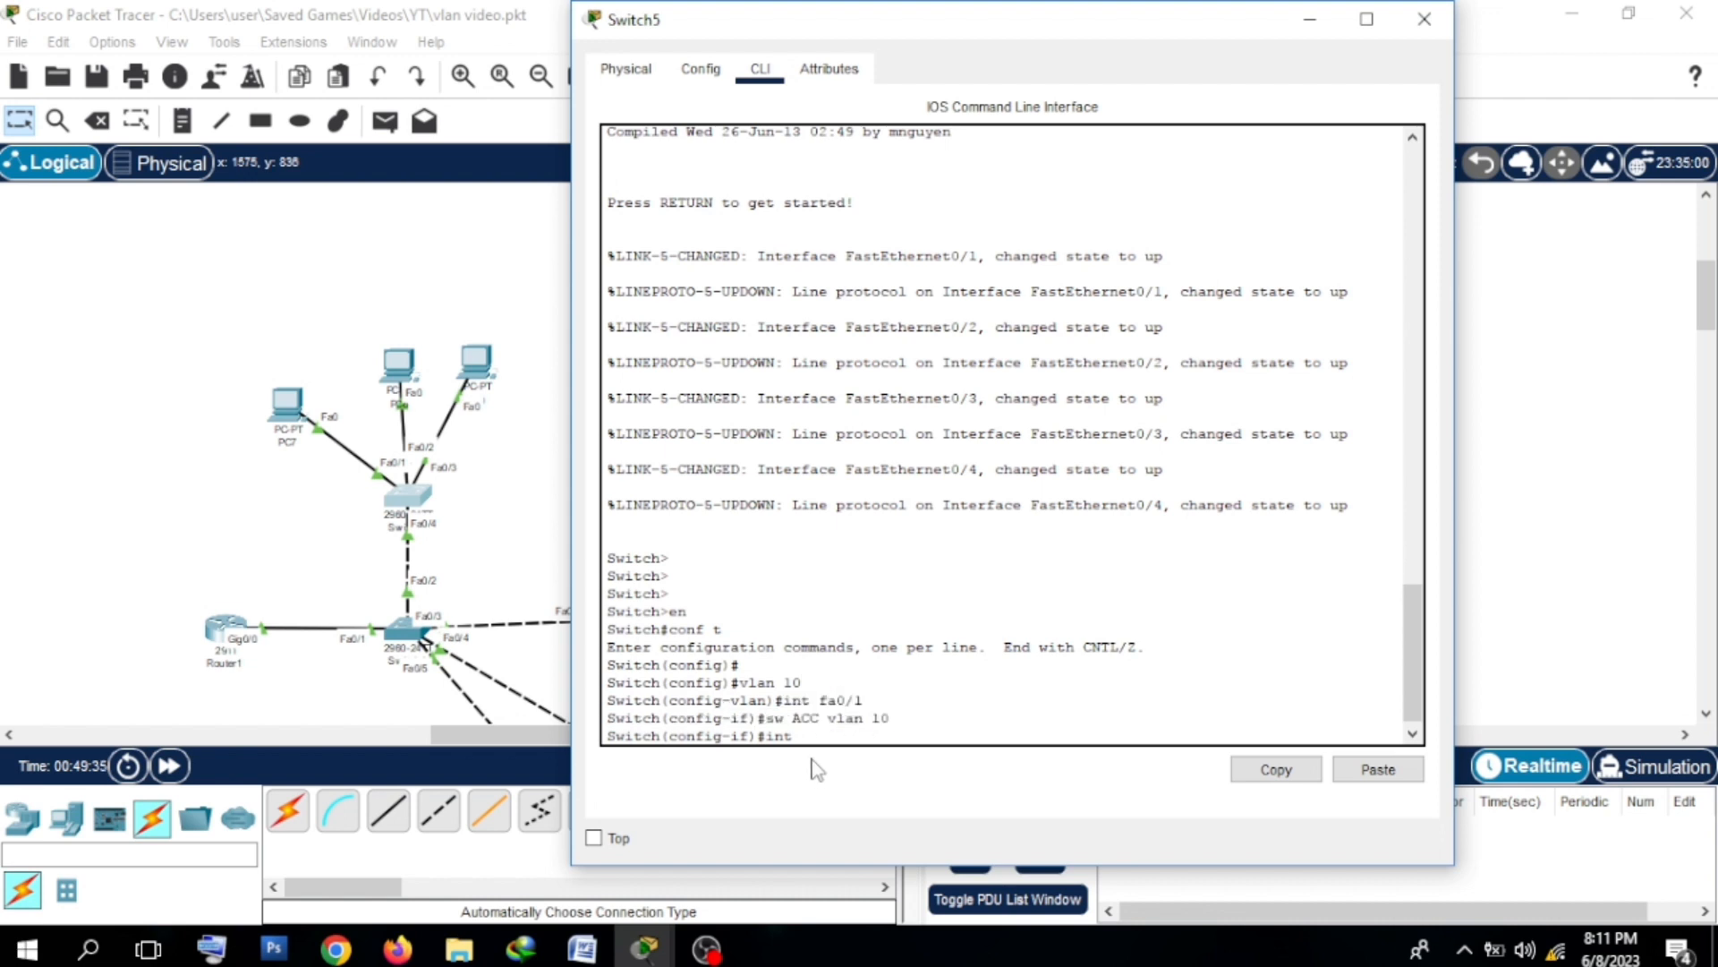
Step: Assign Switch5's interface fa0/2 to VLAN 20 with sw ACC vlan 20, and minimize the Switch5 window
text(int fa0/2)
key(Return)
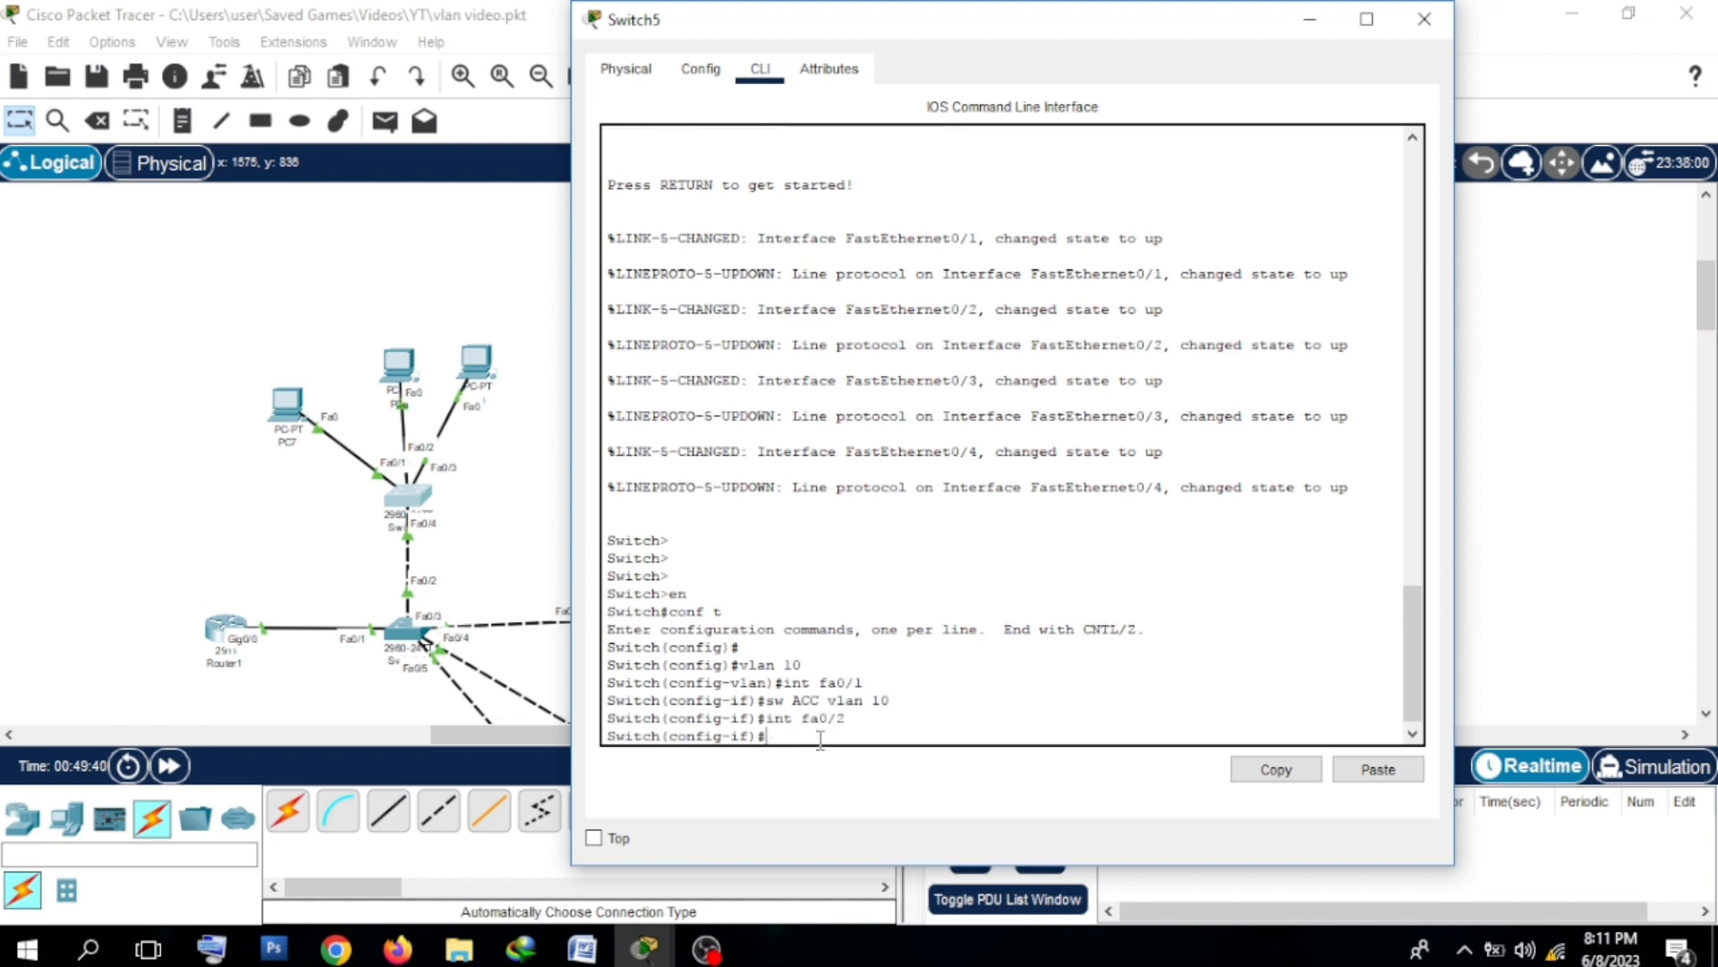
text(sw ACC vlan 20)
key(Return)
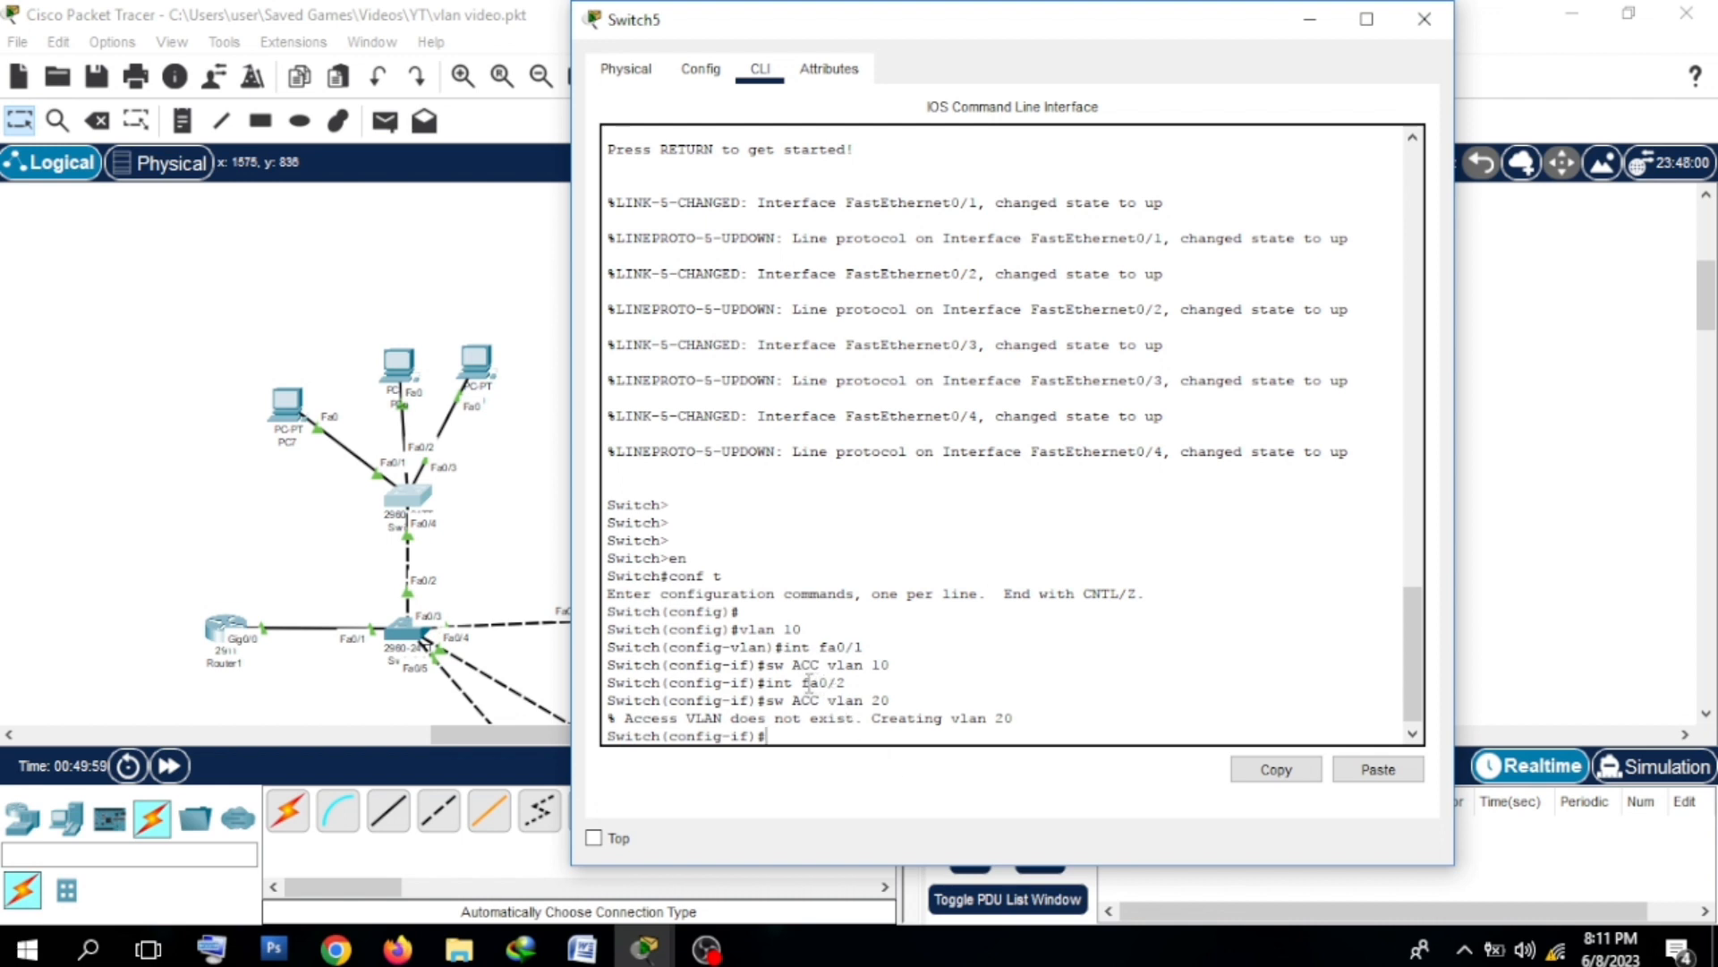
drag(807, 683, 854, 680)
click(822, 740)
click(1308, 16)
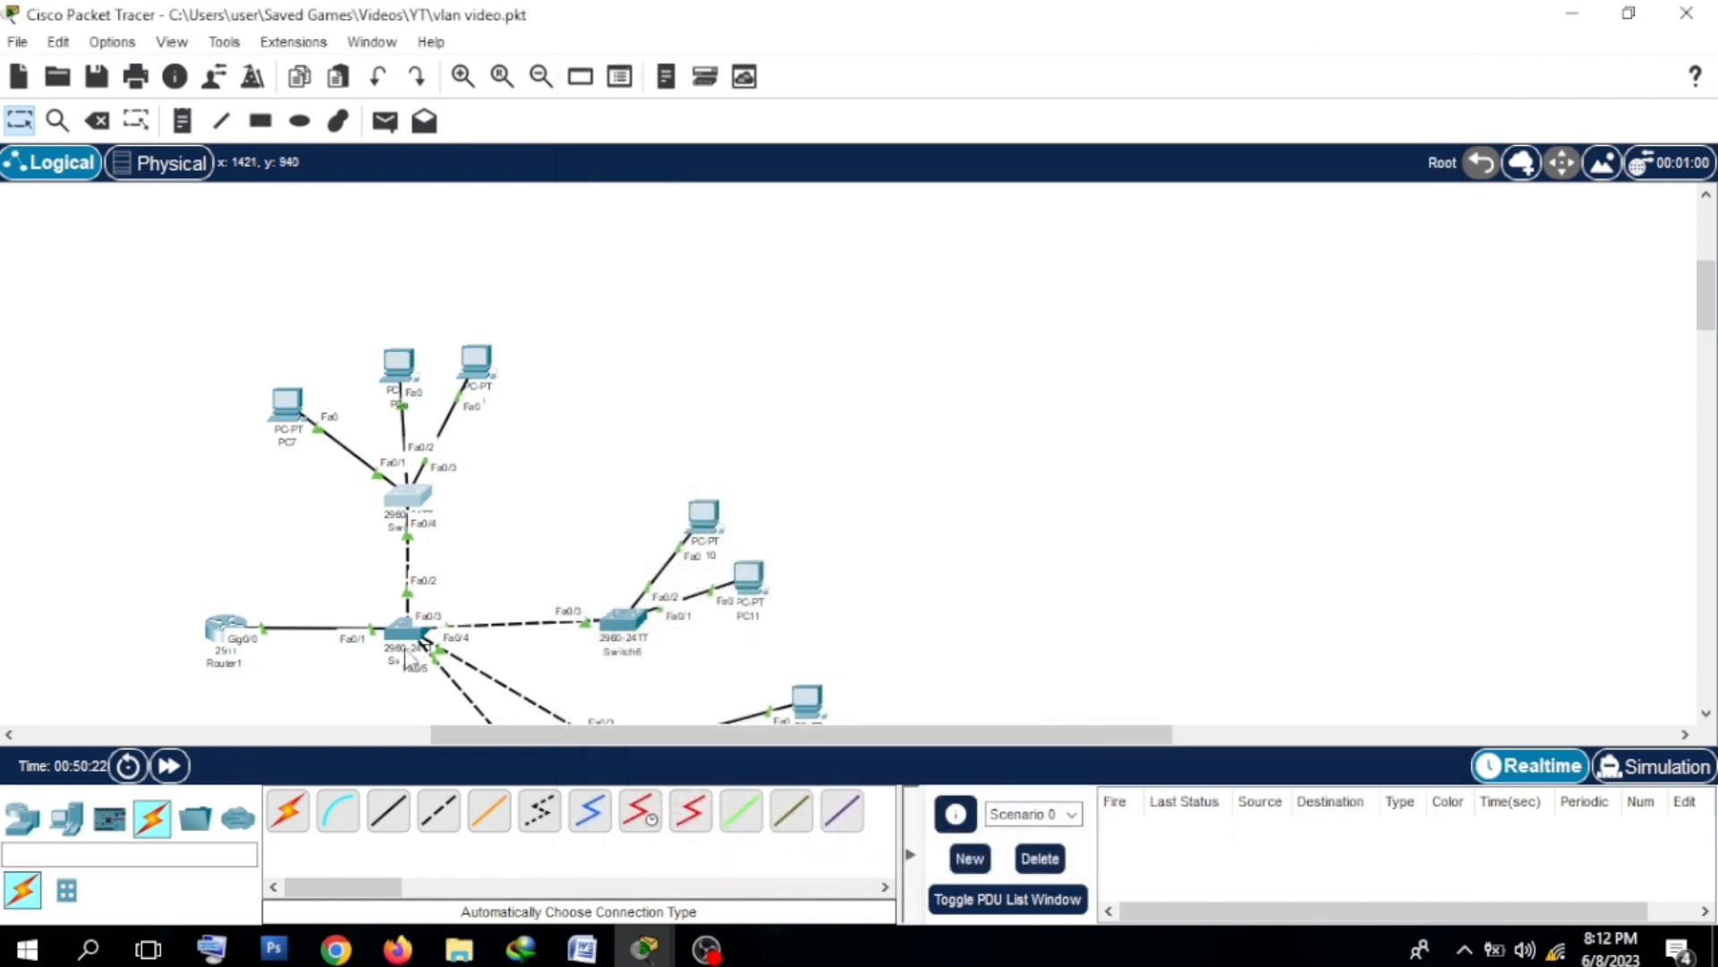
Step: Place a new 2960 switch in the workspace beside Switch5
click(23, 818)
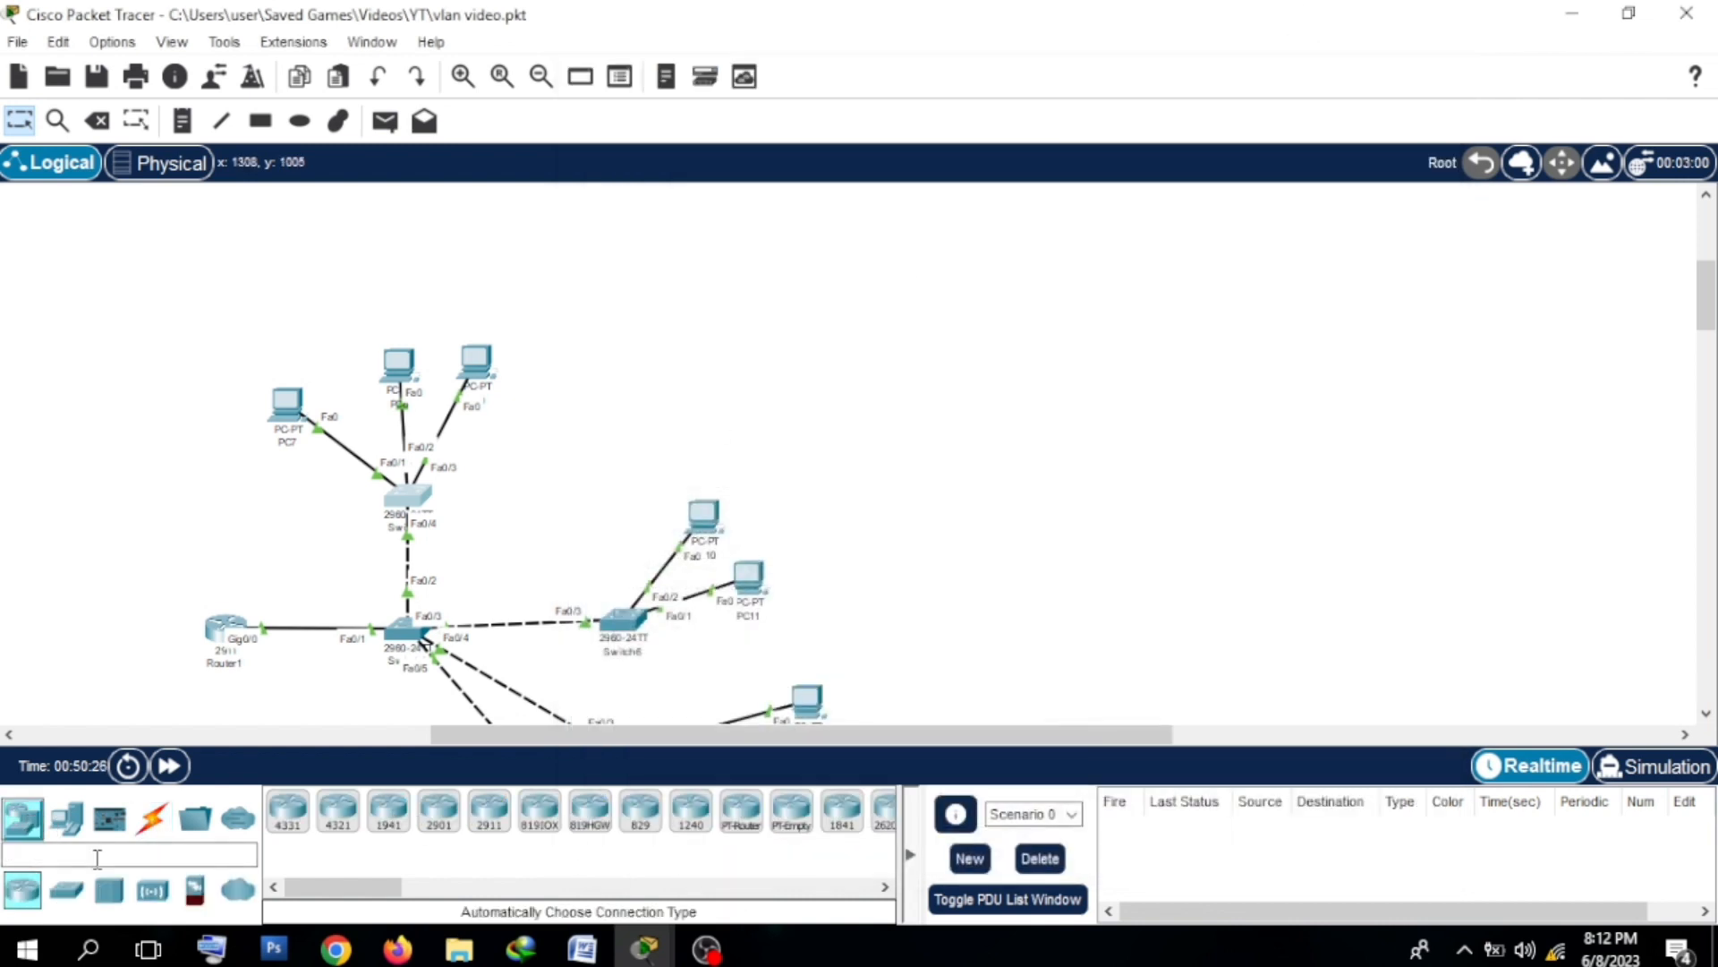
click(56, 895)
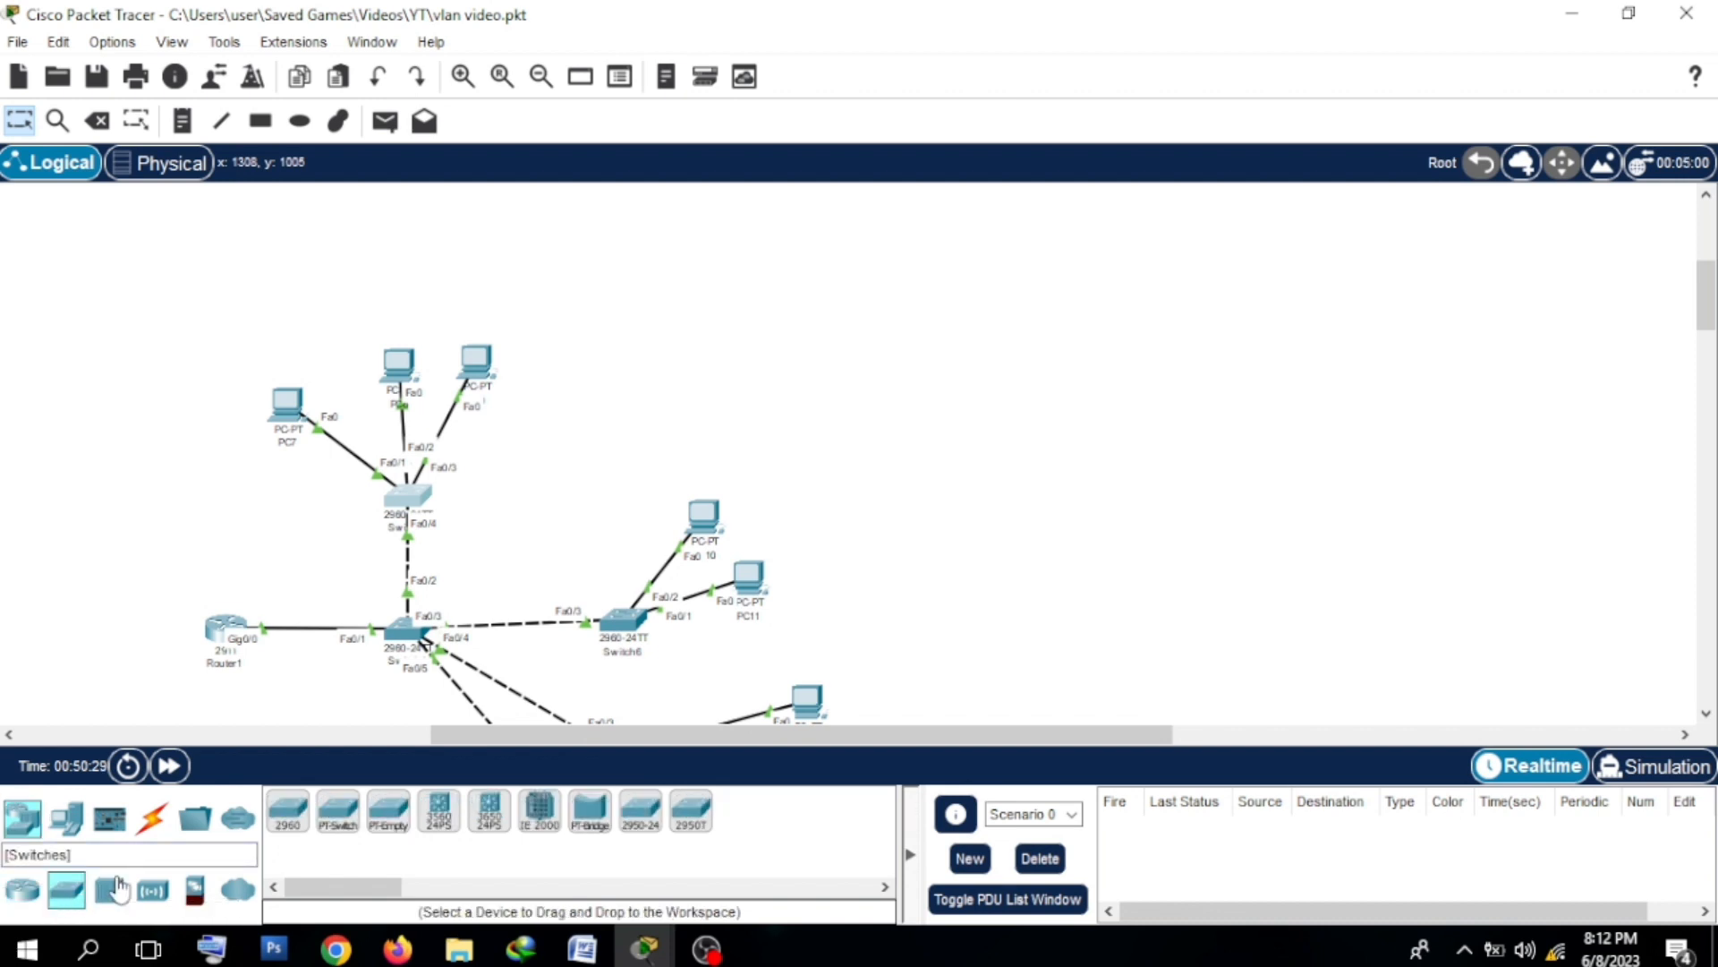
click(283, 815)
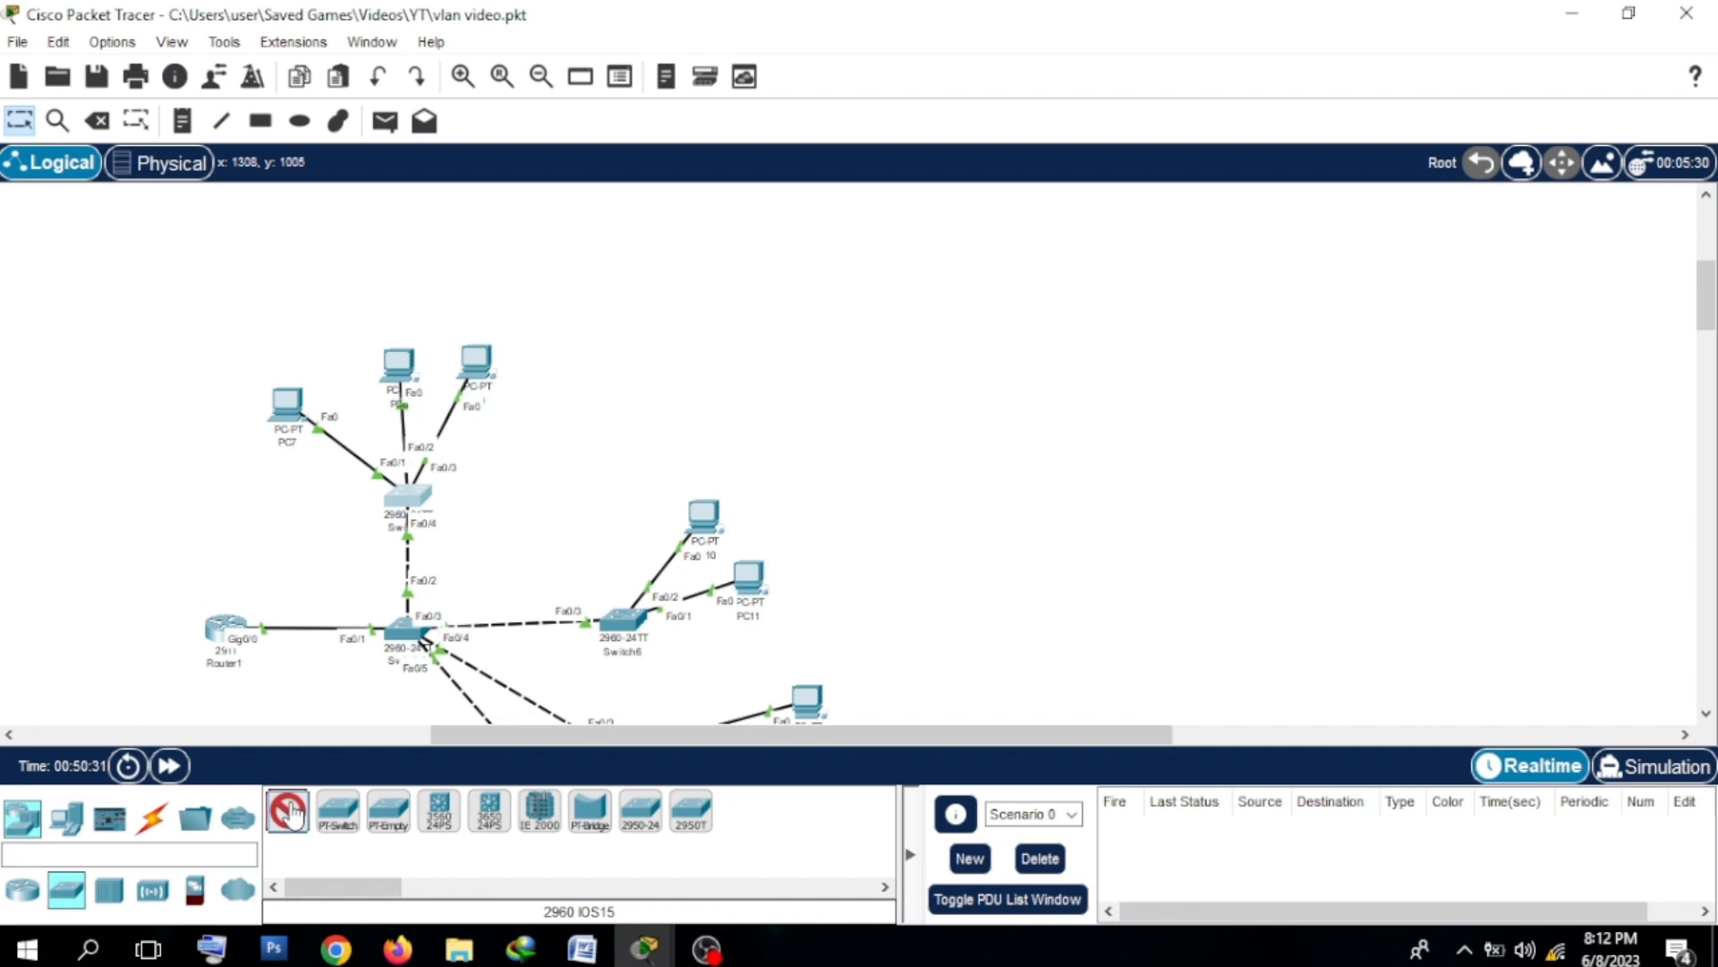
click(497, 492)
Step: Cable the new switch to Switch5 with an automatically chosen connection and move it away, above the Switch6 group
click(152, 818)
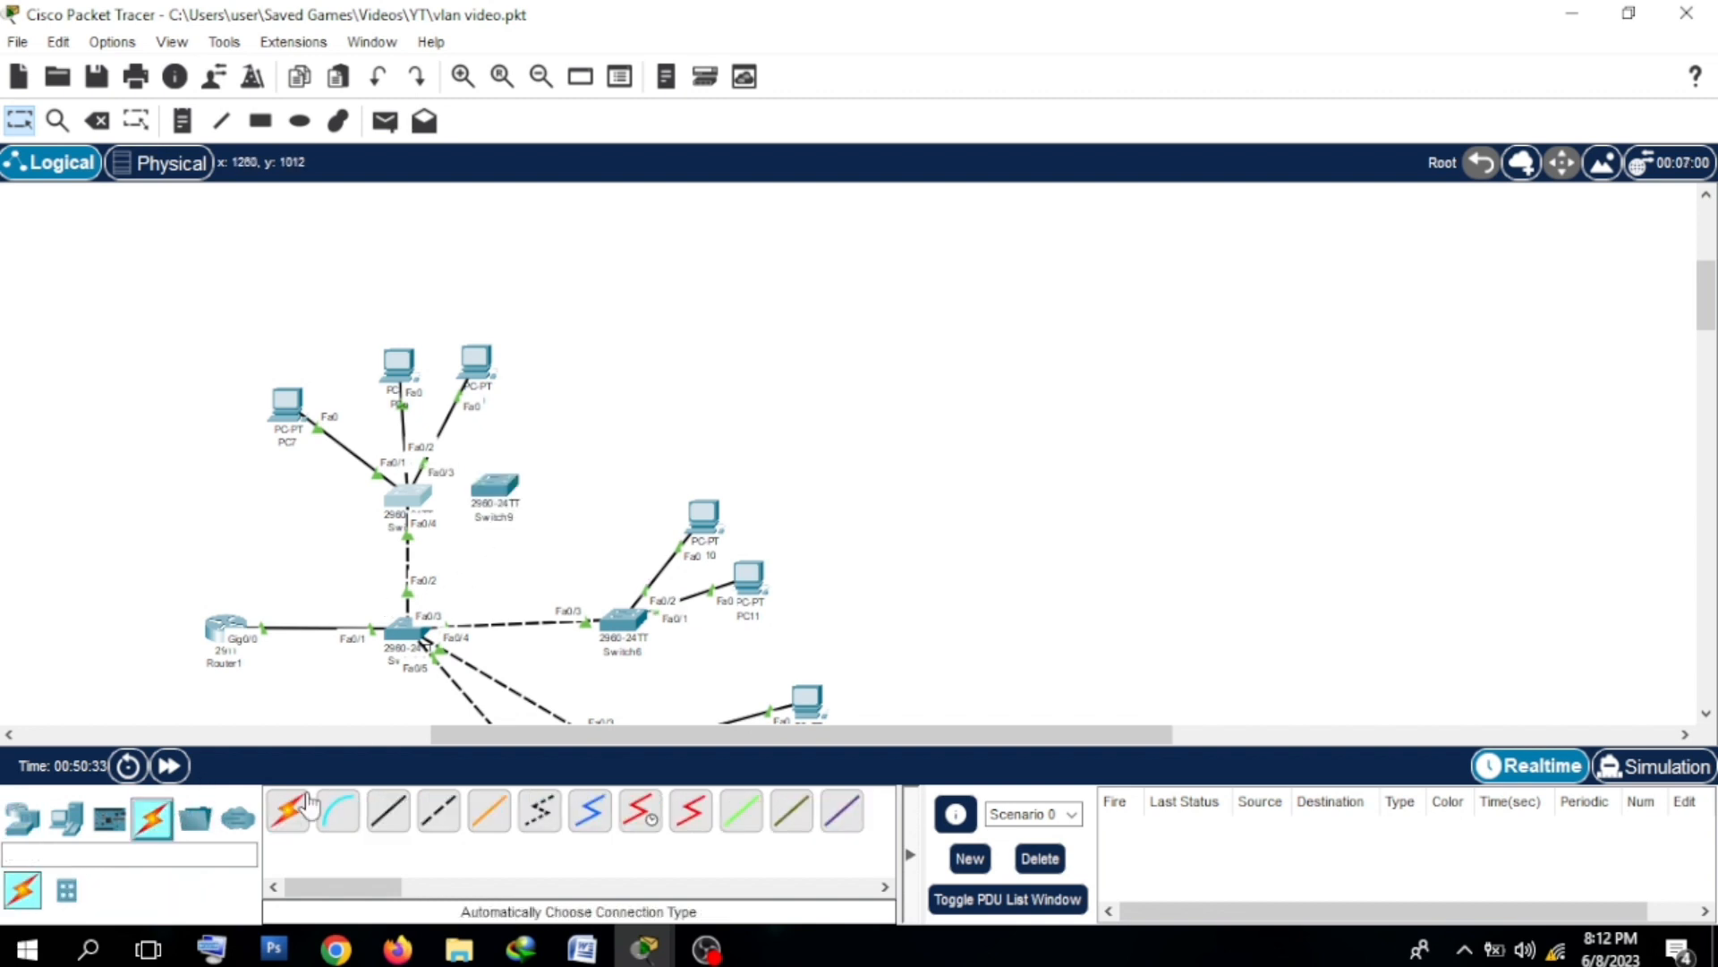
click(501, 488)
click(407, 495)
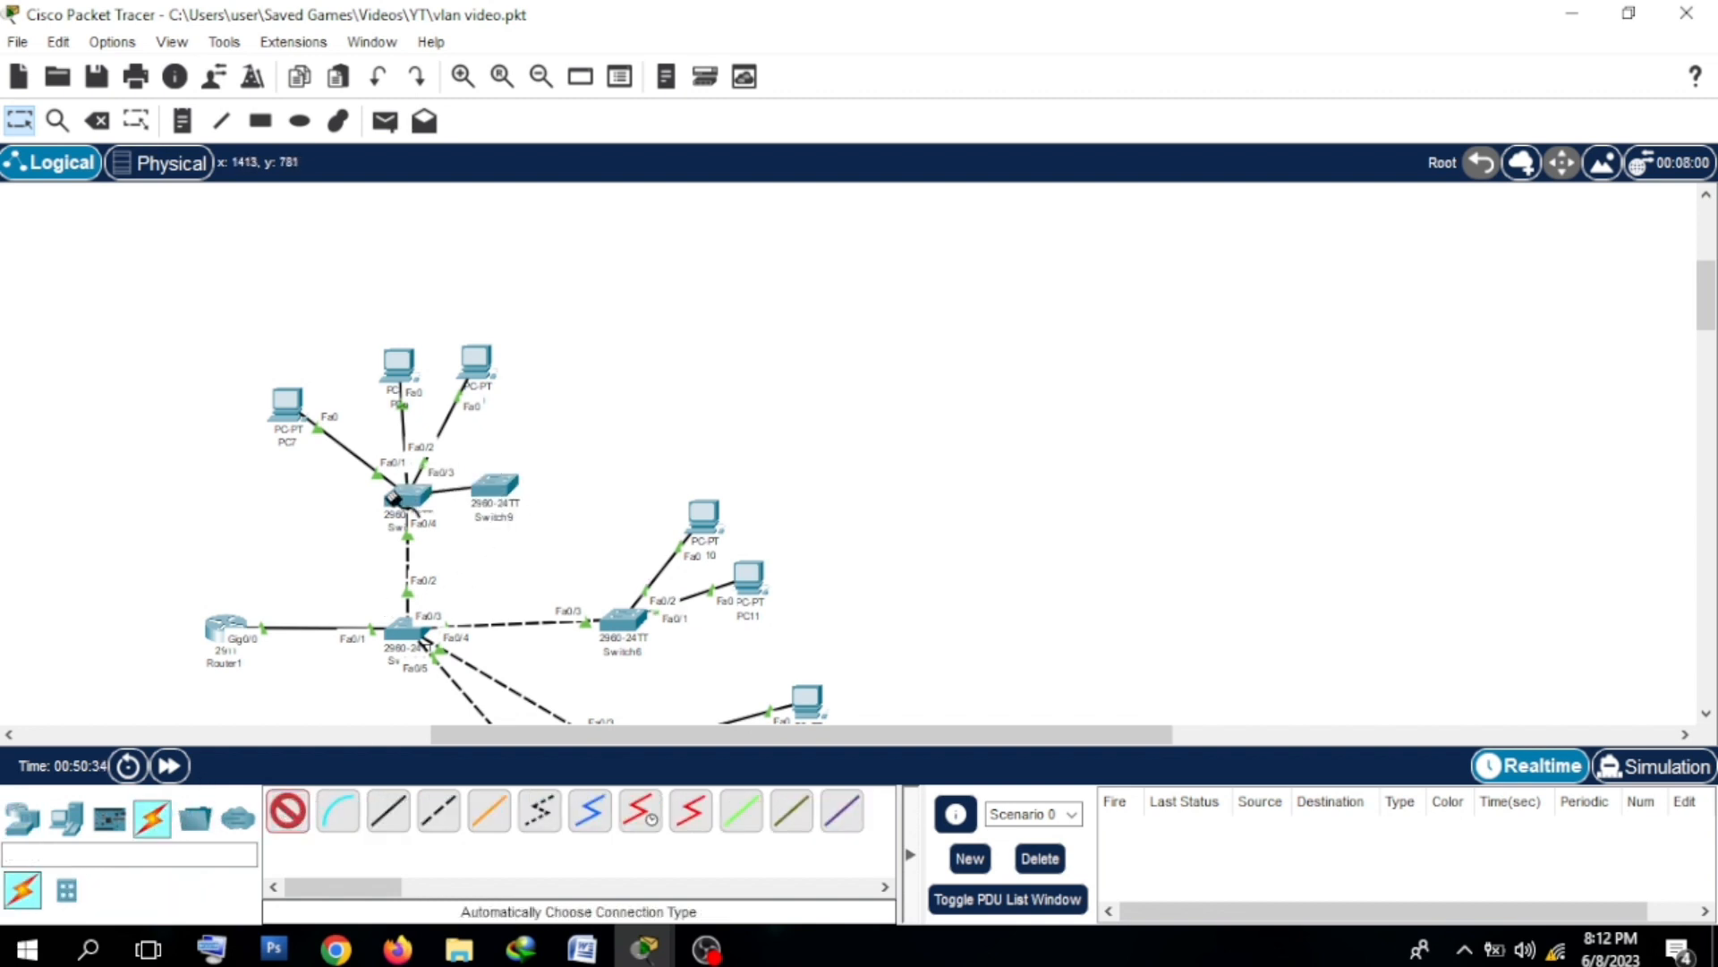
mouse_move(500, 491)
mouse_down()
mouse_move(689, 394)
mouse_move(717, 417)
mouse_up()
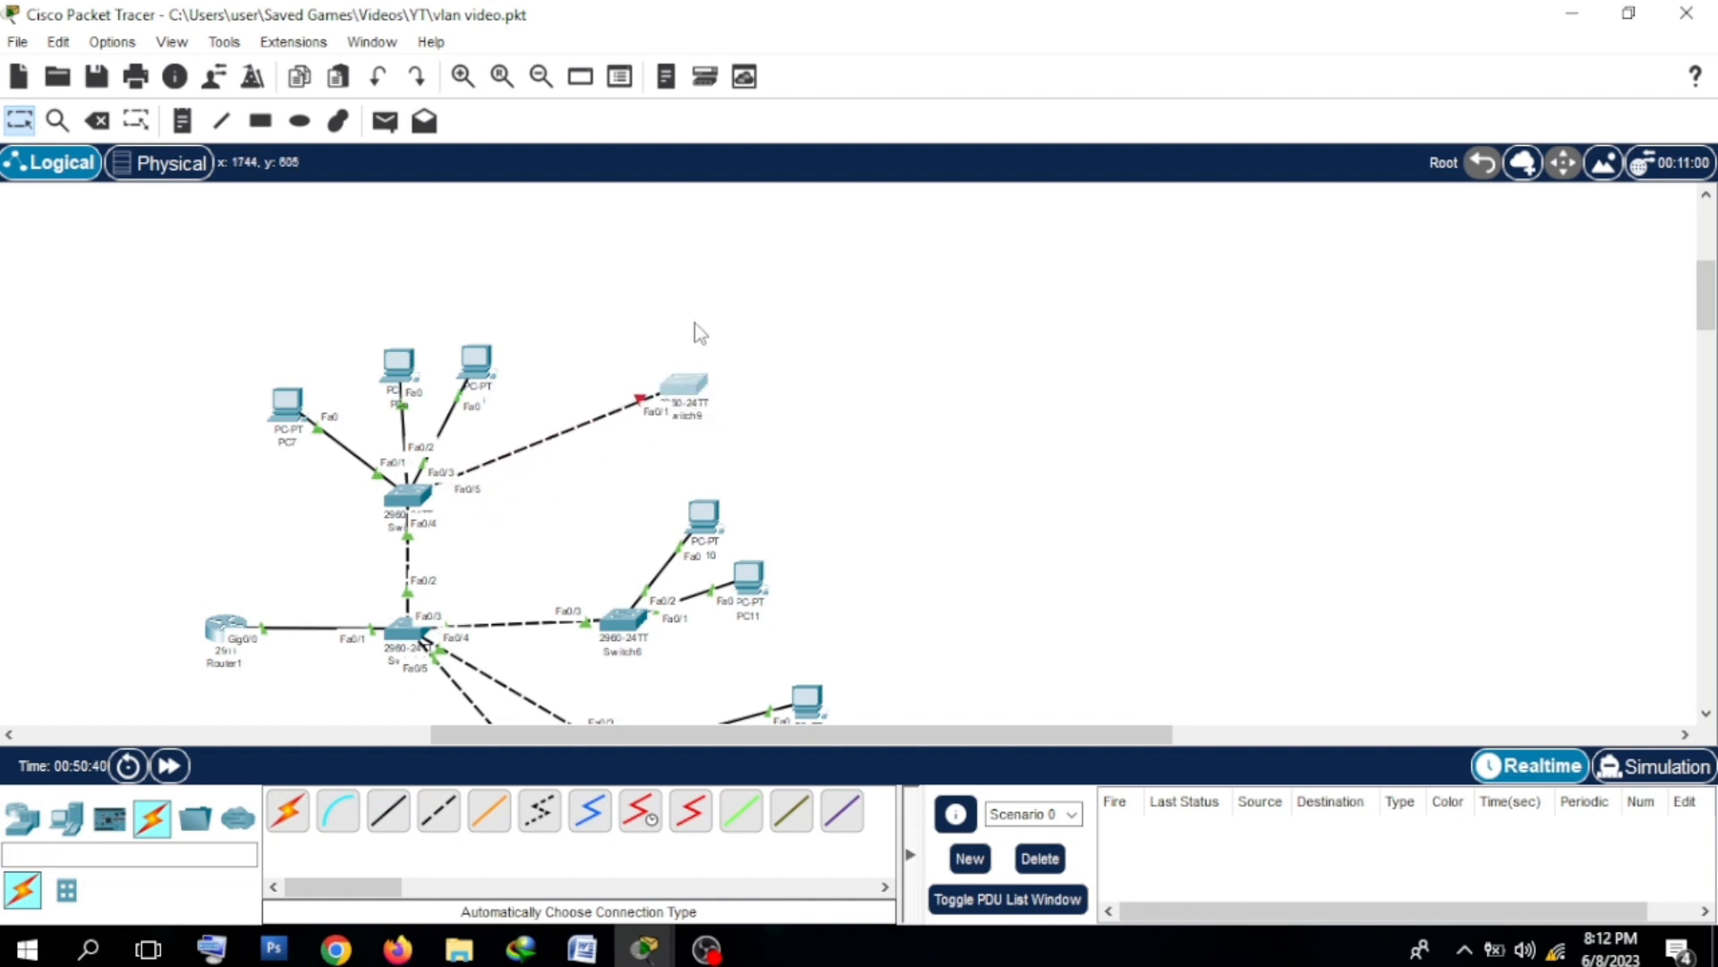
drag(658, 320, 721, 421)
click(720, 421)
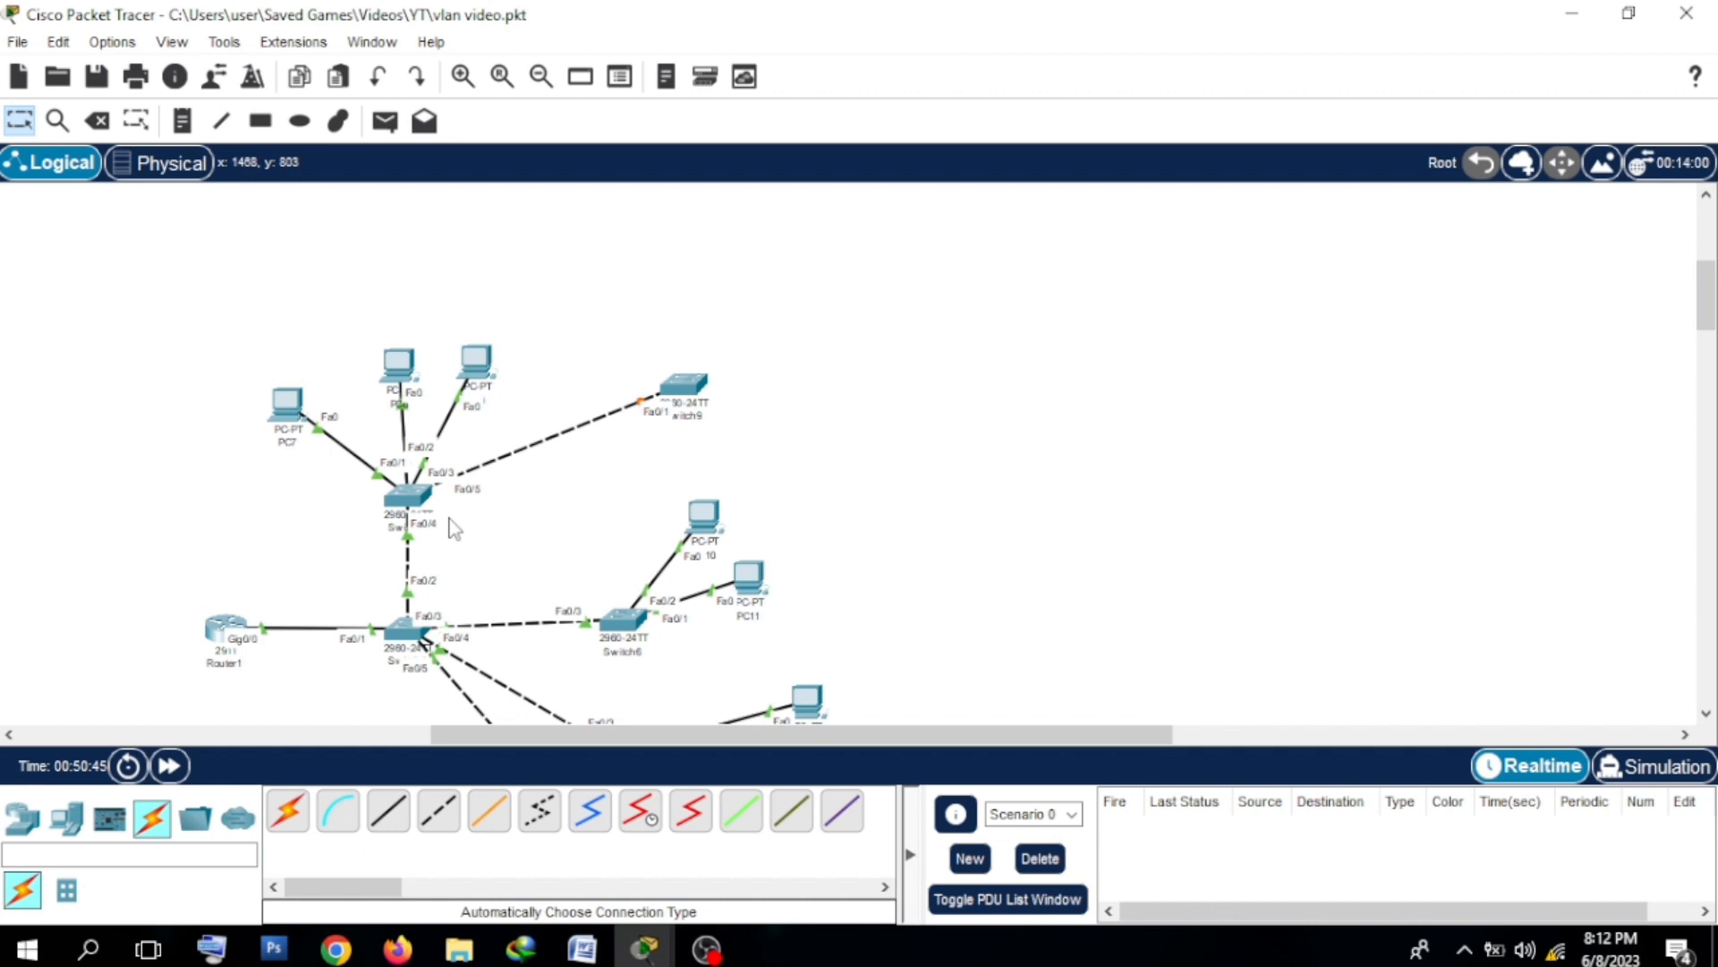
drag(448, 517, 374, 482)
click(329, 335)
drag(662, 348, 716, 409)
drag(356, 463, 460, 532)
click(497, 515)
Step: Delete the extra switch connected to Switch5 and return to the selection tool
drag(612, 366, 772, 446)
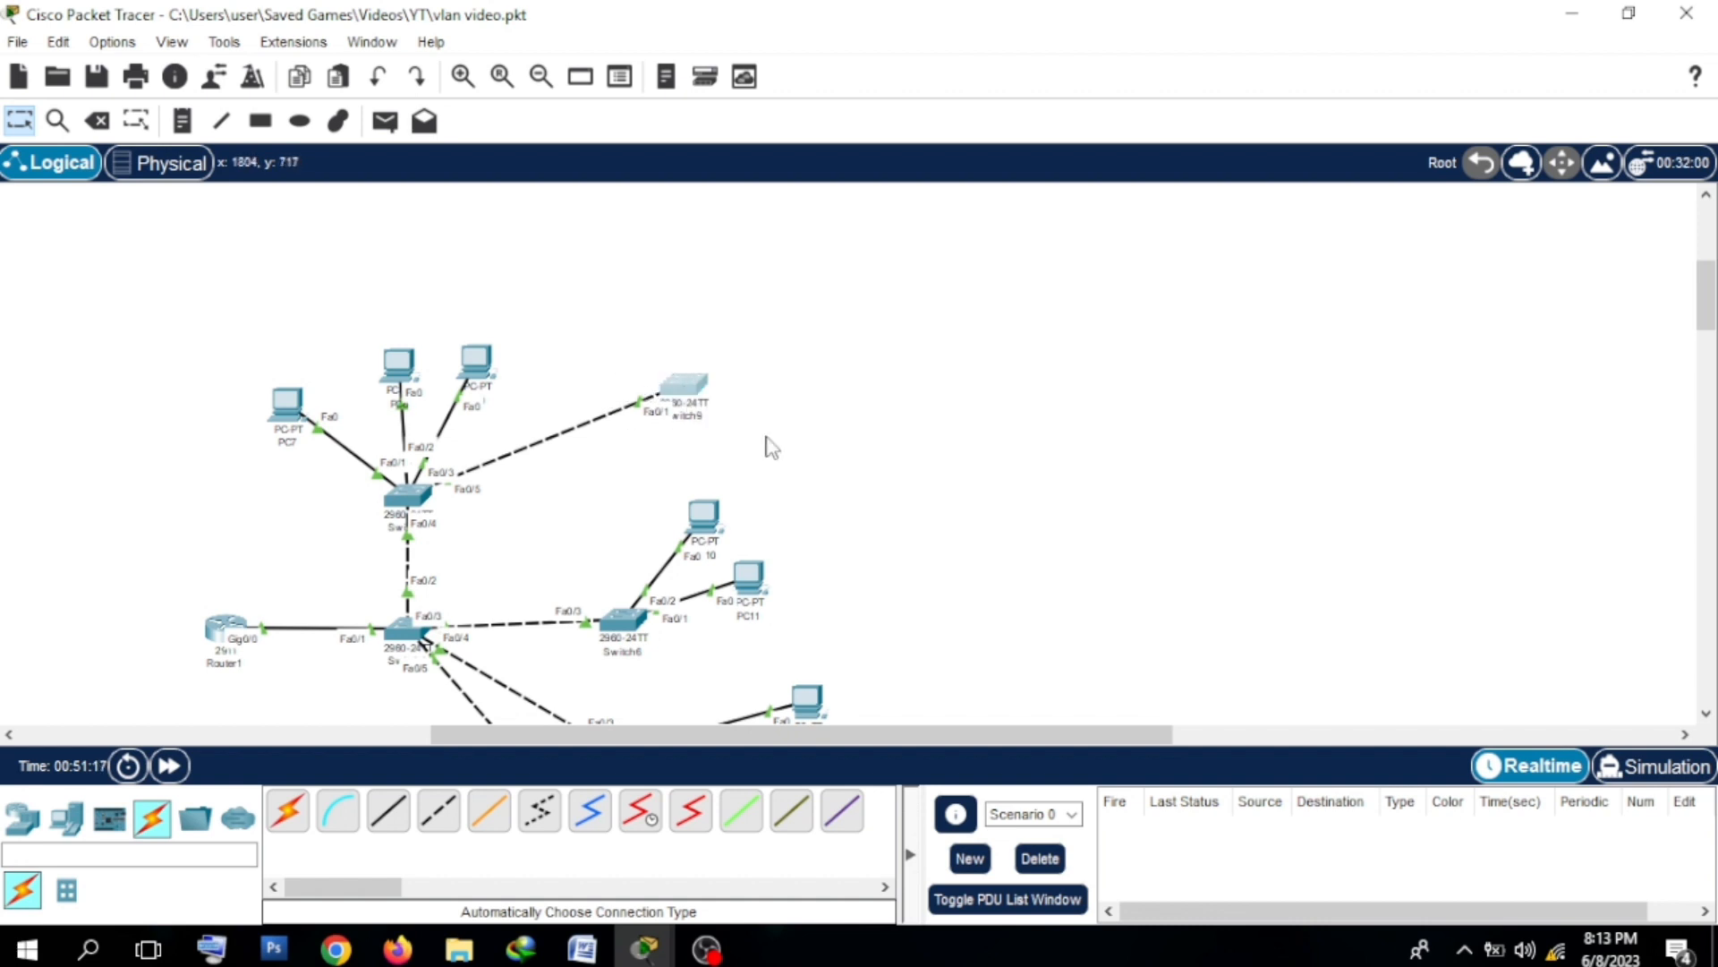
key(Delete)
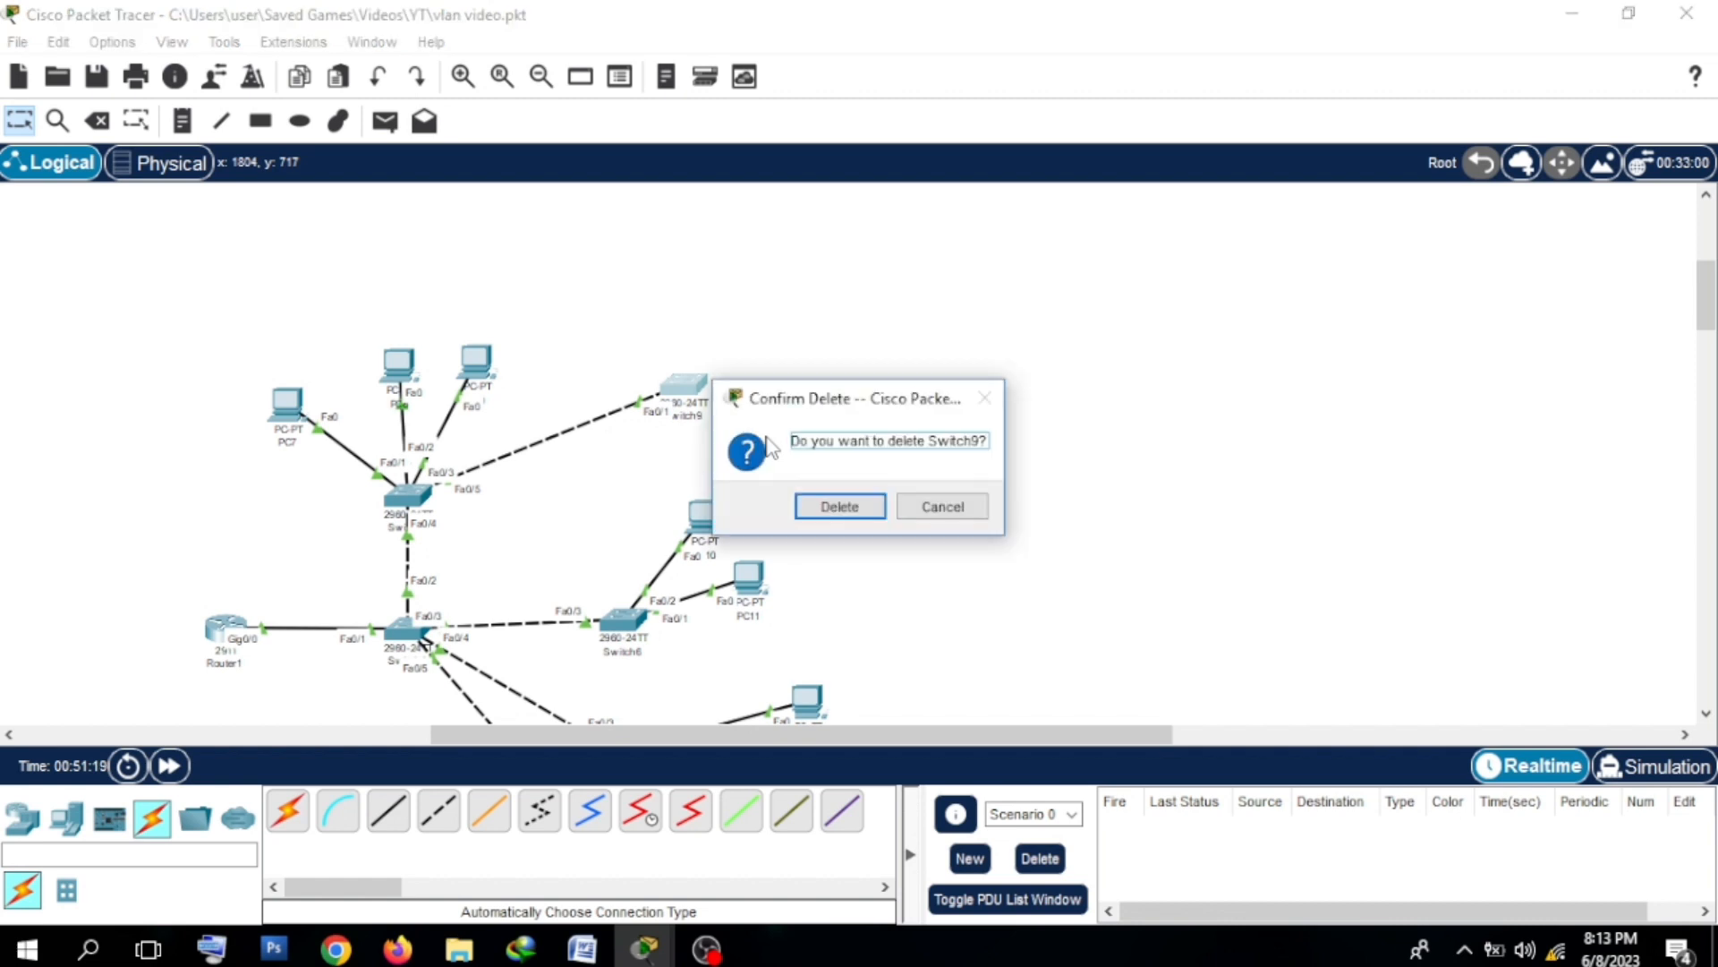
key(Return)
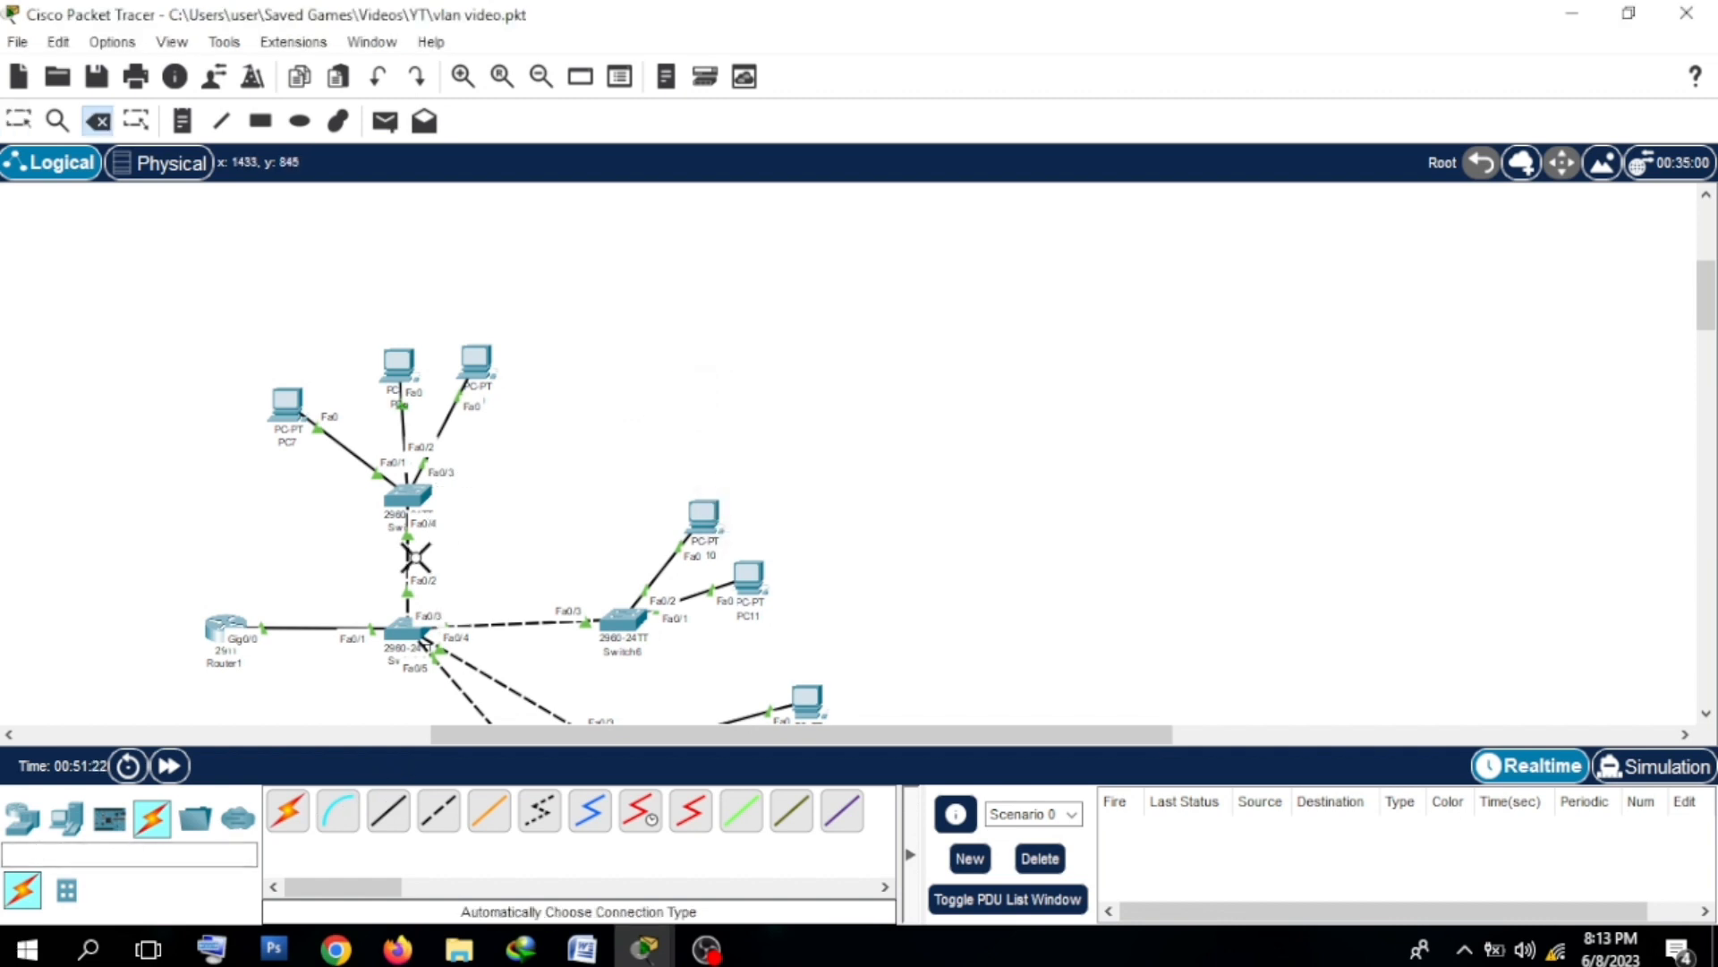
click(21, 121)
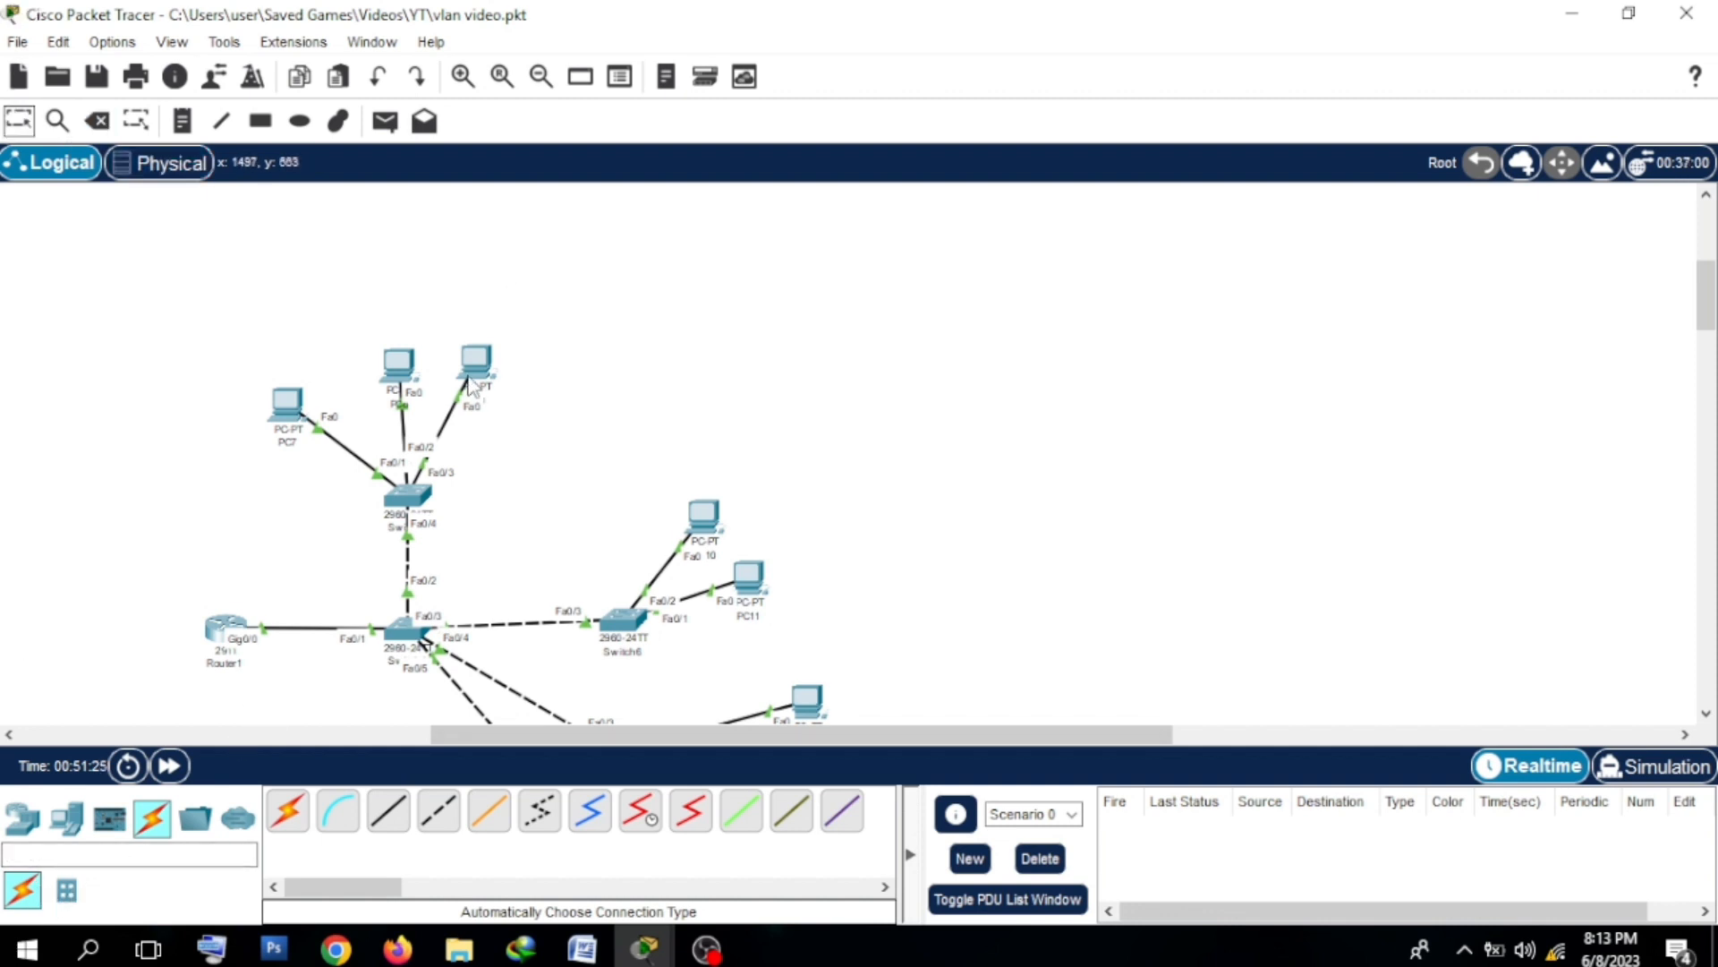
Step: Assign Switch5's interface fa0/3 to VLAN 30 with sw ACC vlan 30, and minimize the Switch5 window
click(407, 496)
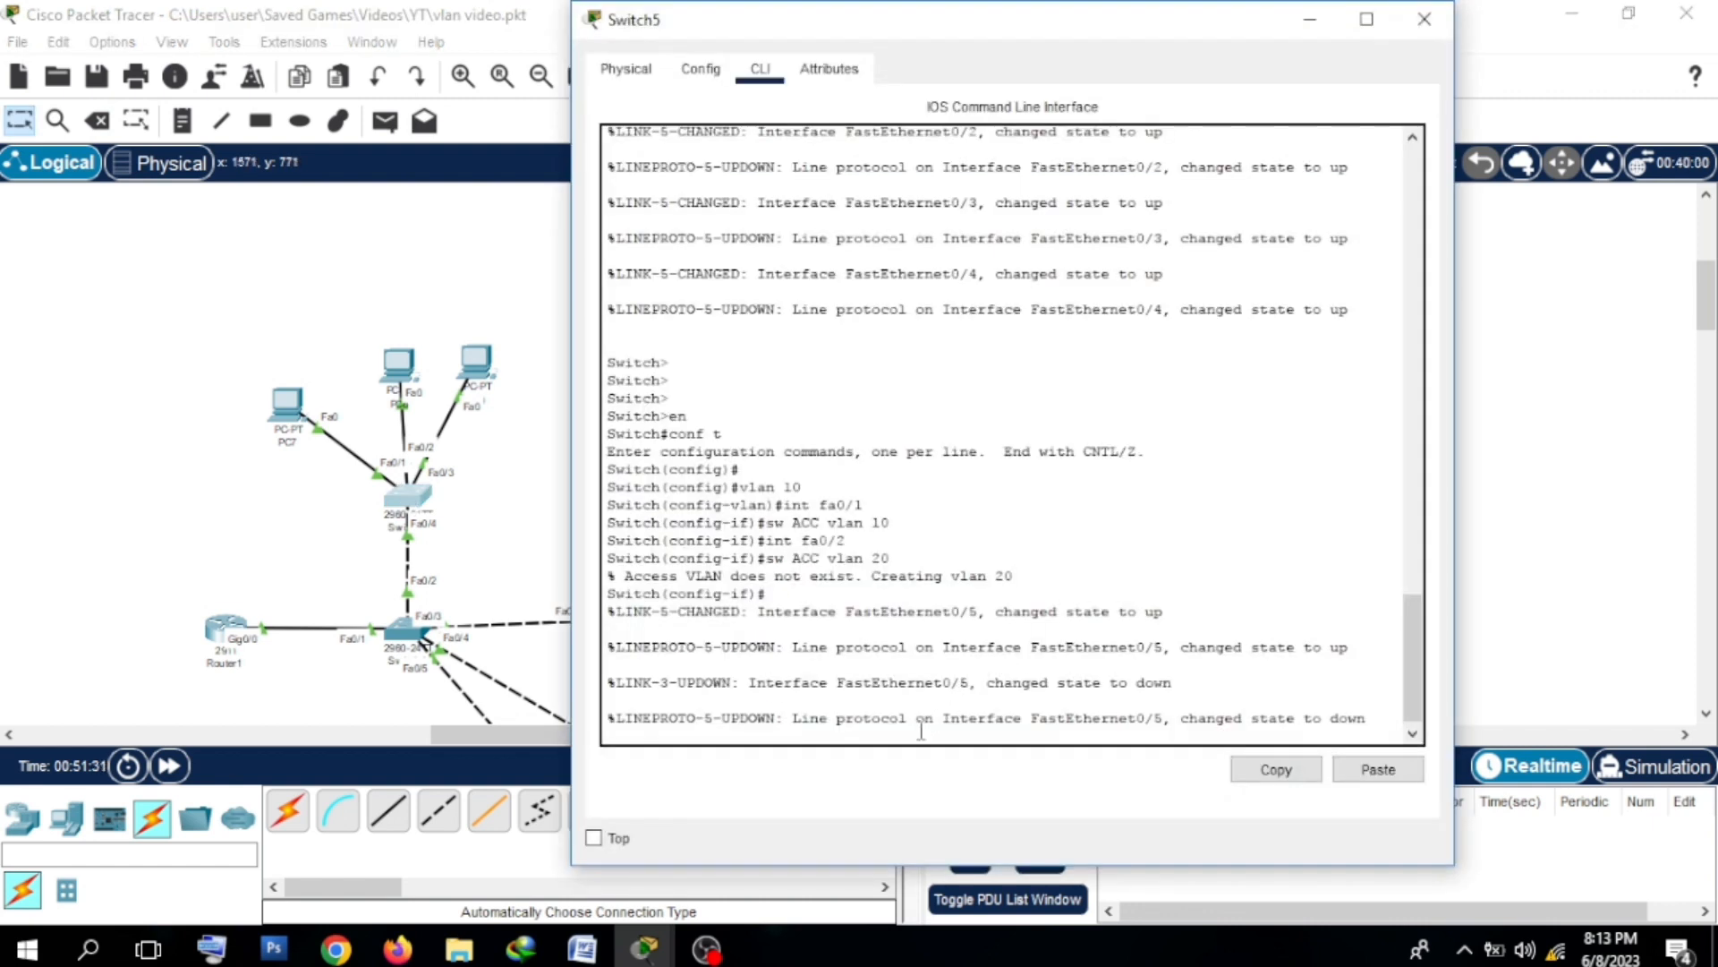
key(Return)
key(Return)
key(Return)
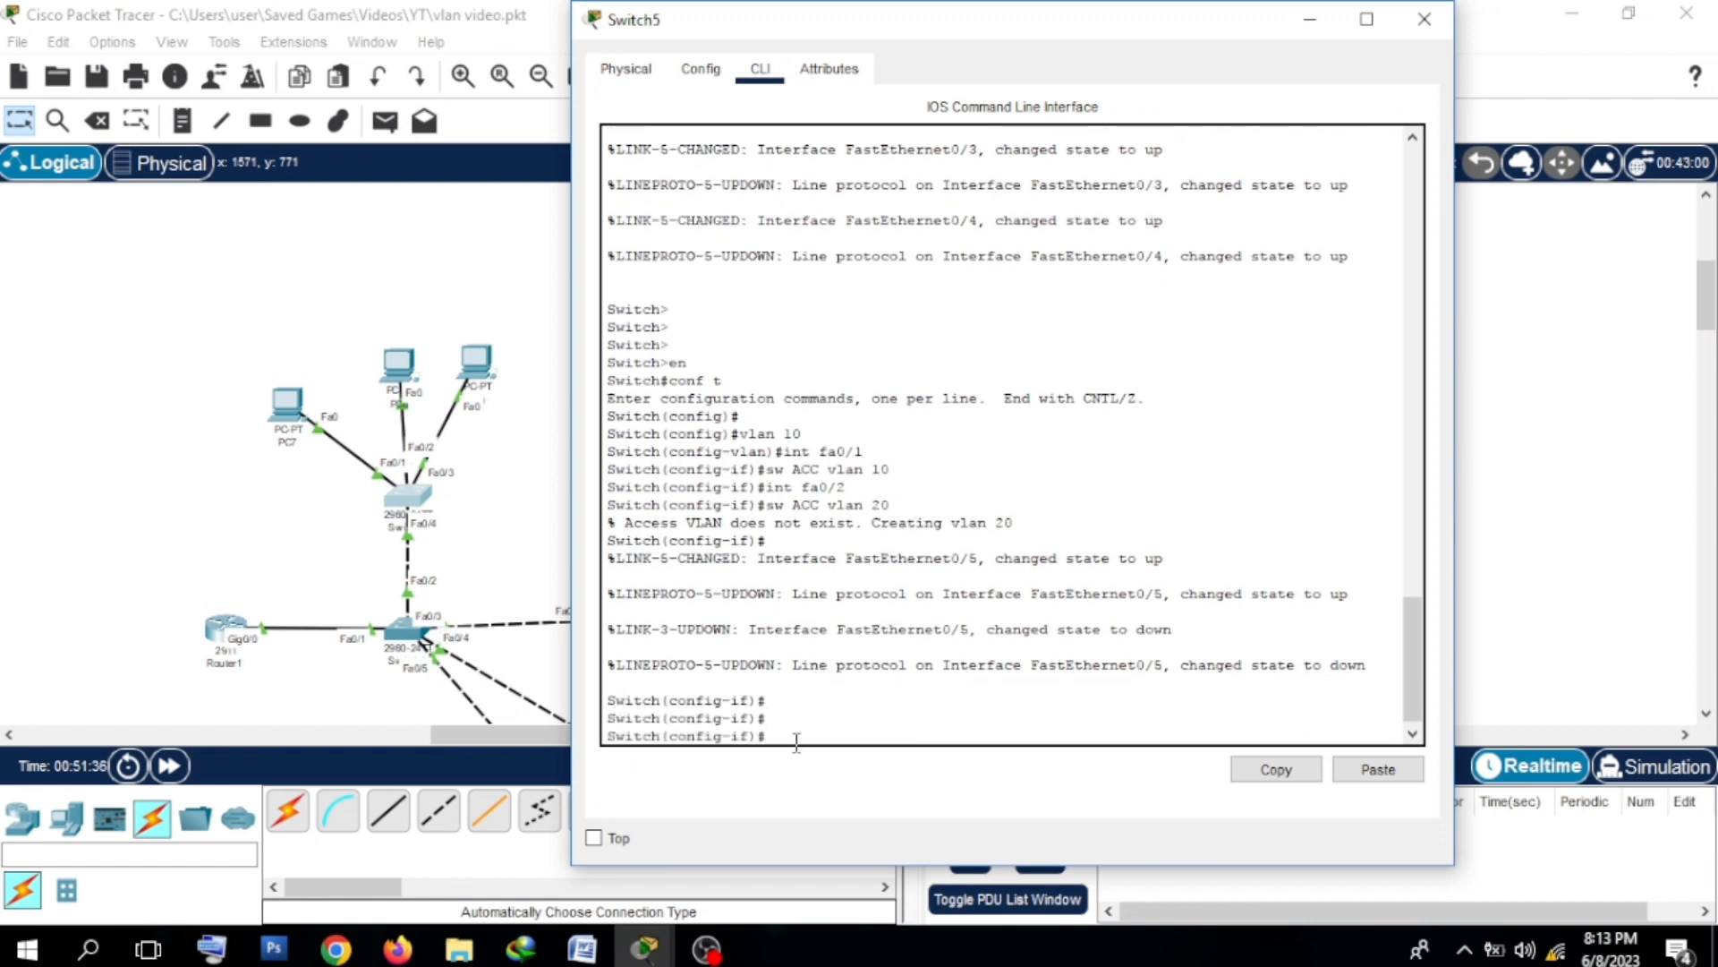
text(int fa0/3)
key(Return)
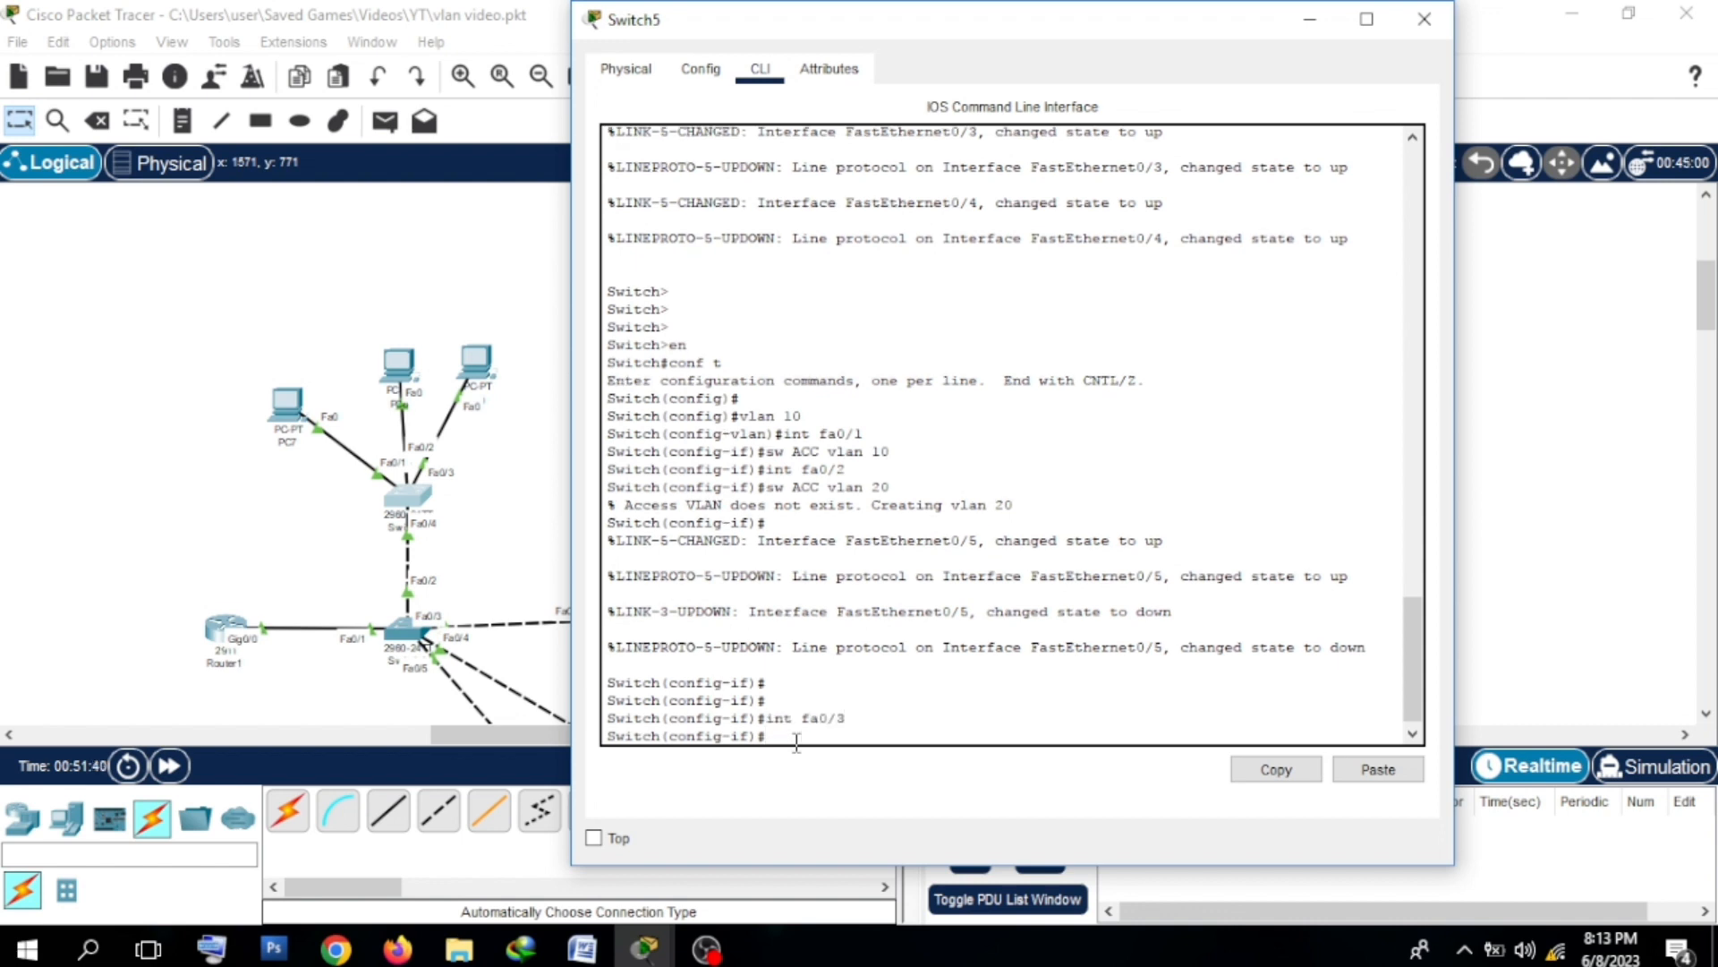
text(sw ACC vlan 30)
key(Return)
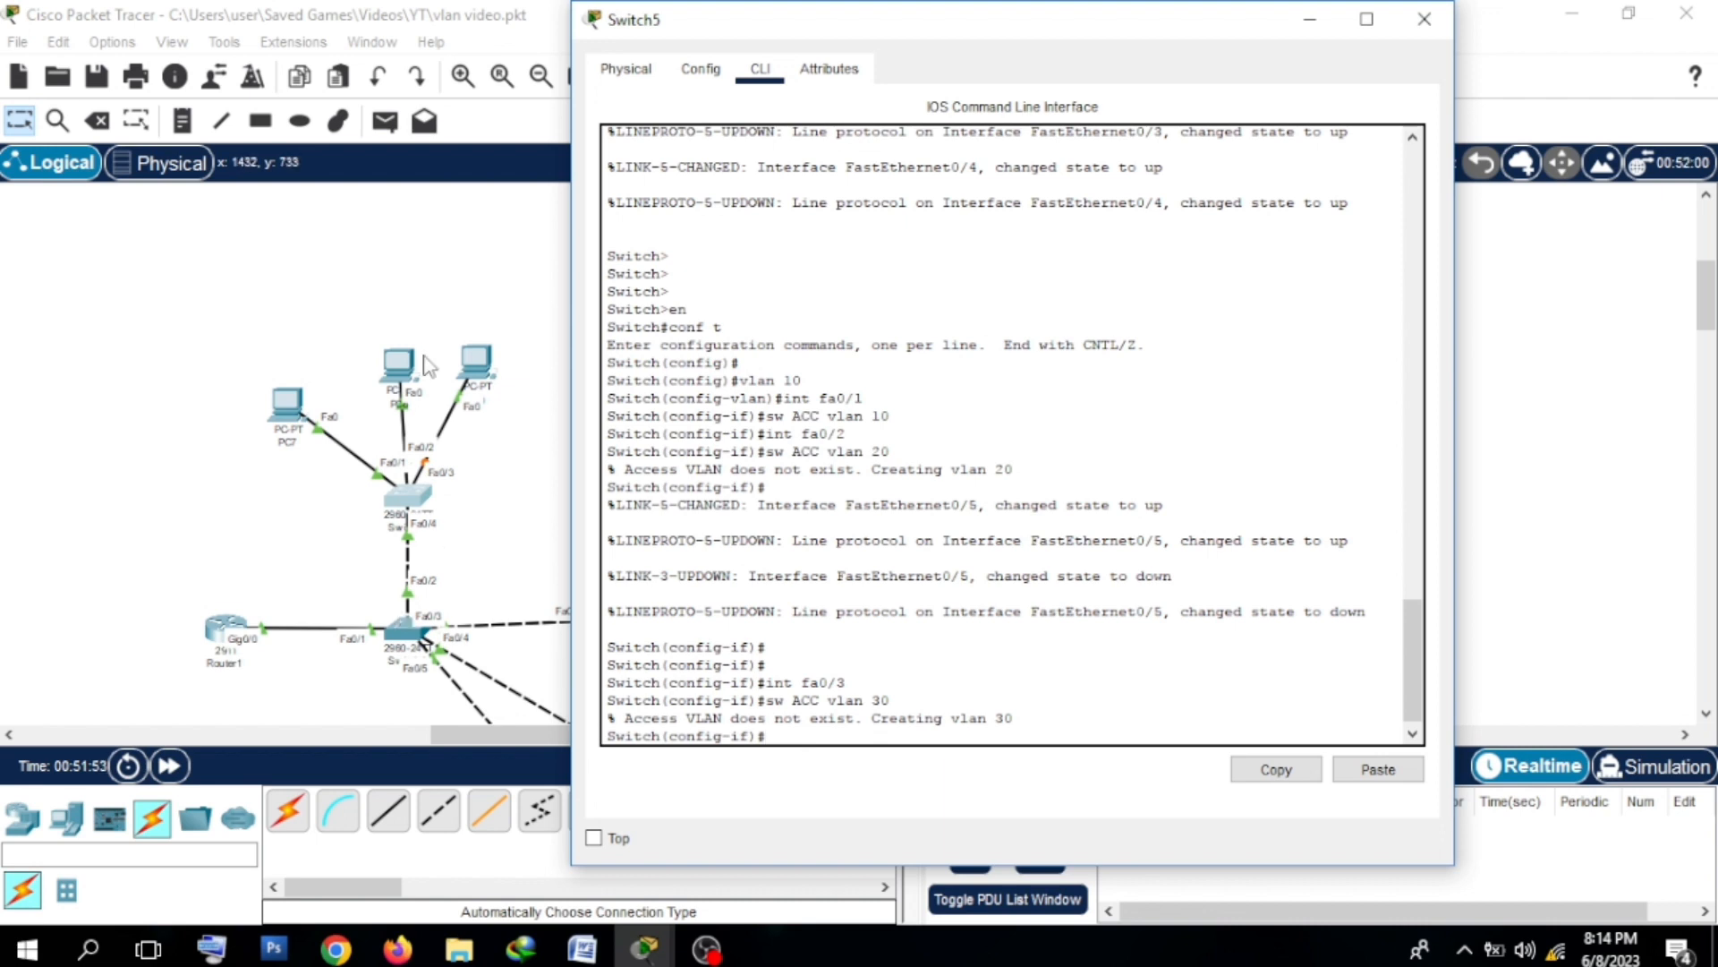
click(1299, 20)
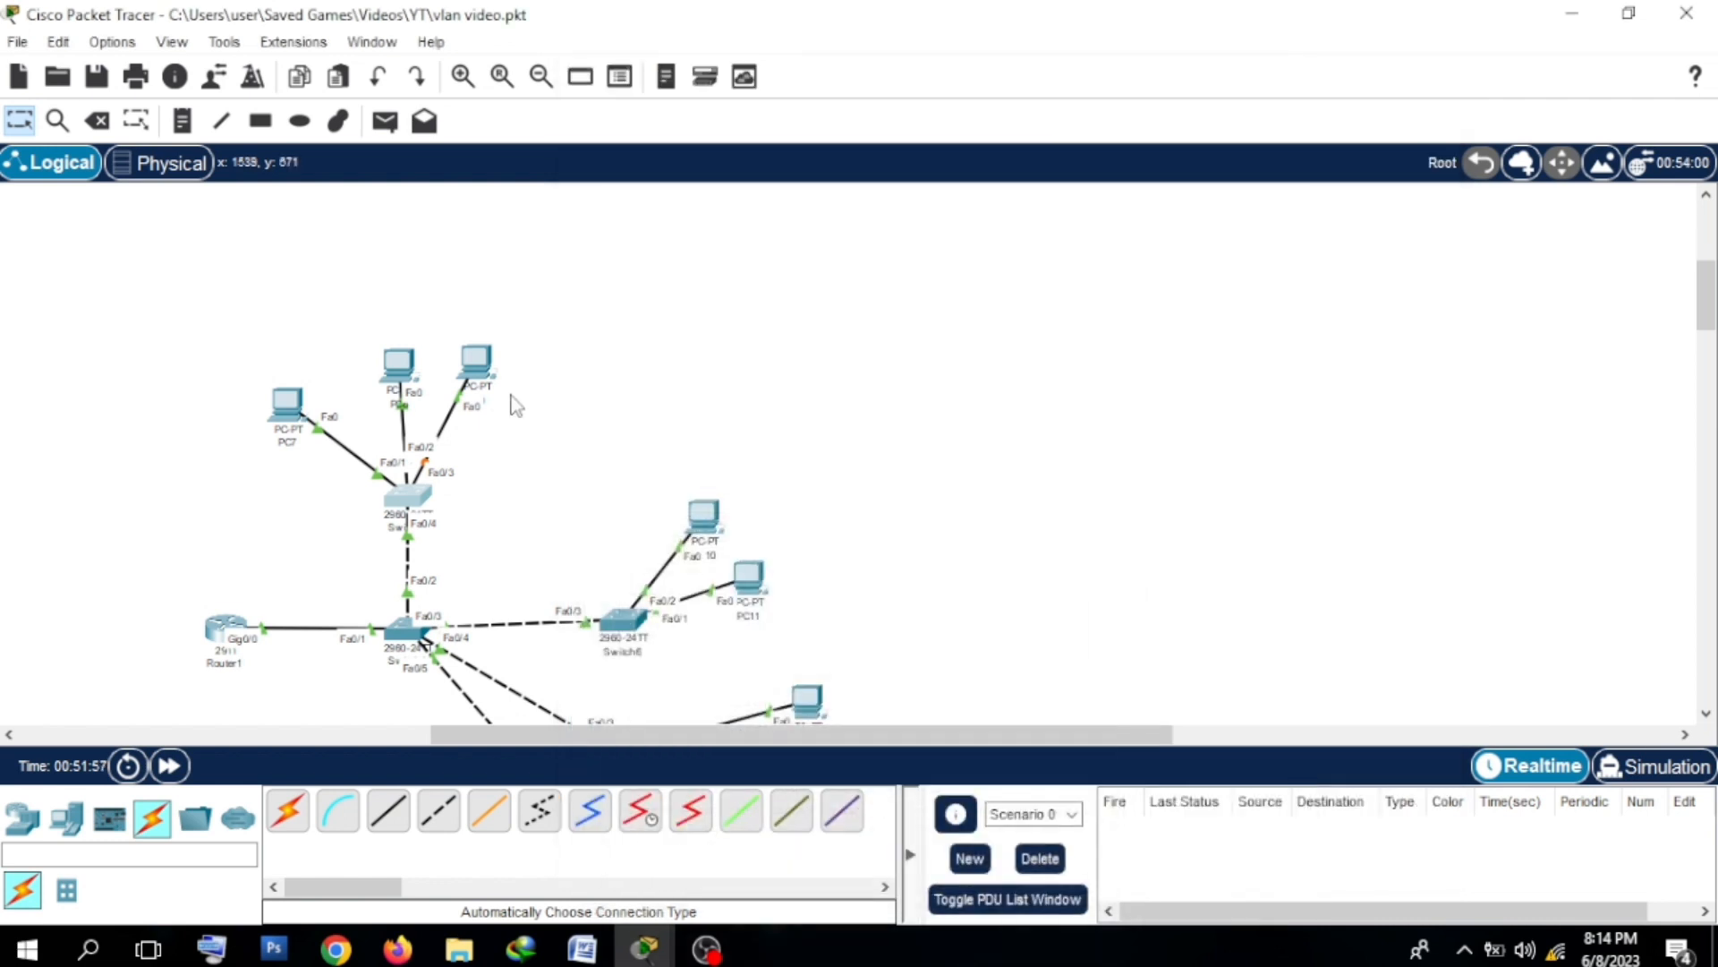
Step: Set PC7's IP configuration to DHCP and close its window
click(288, 408)
click(287, 398)
click(291, 404)
click(619, 79)
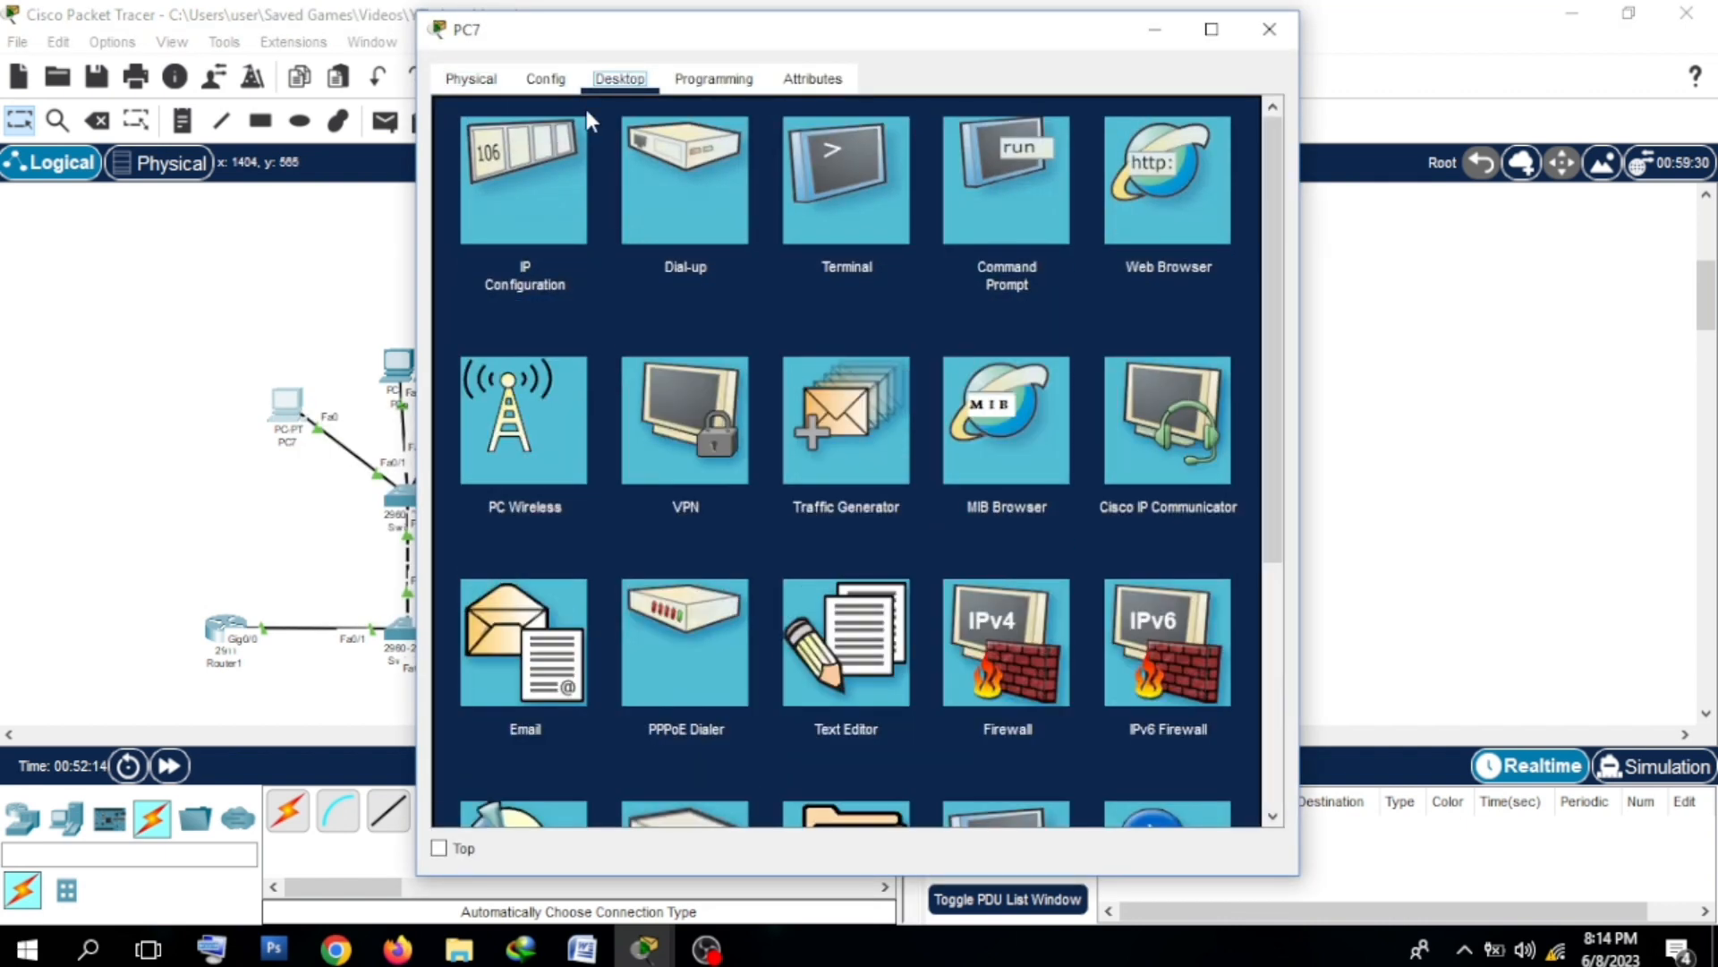
click(556, 143)
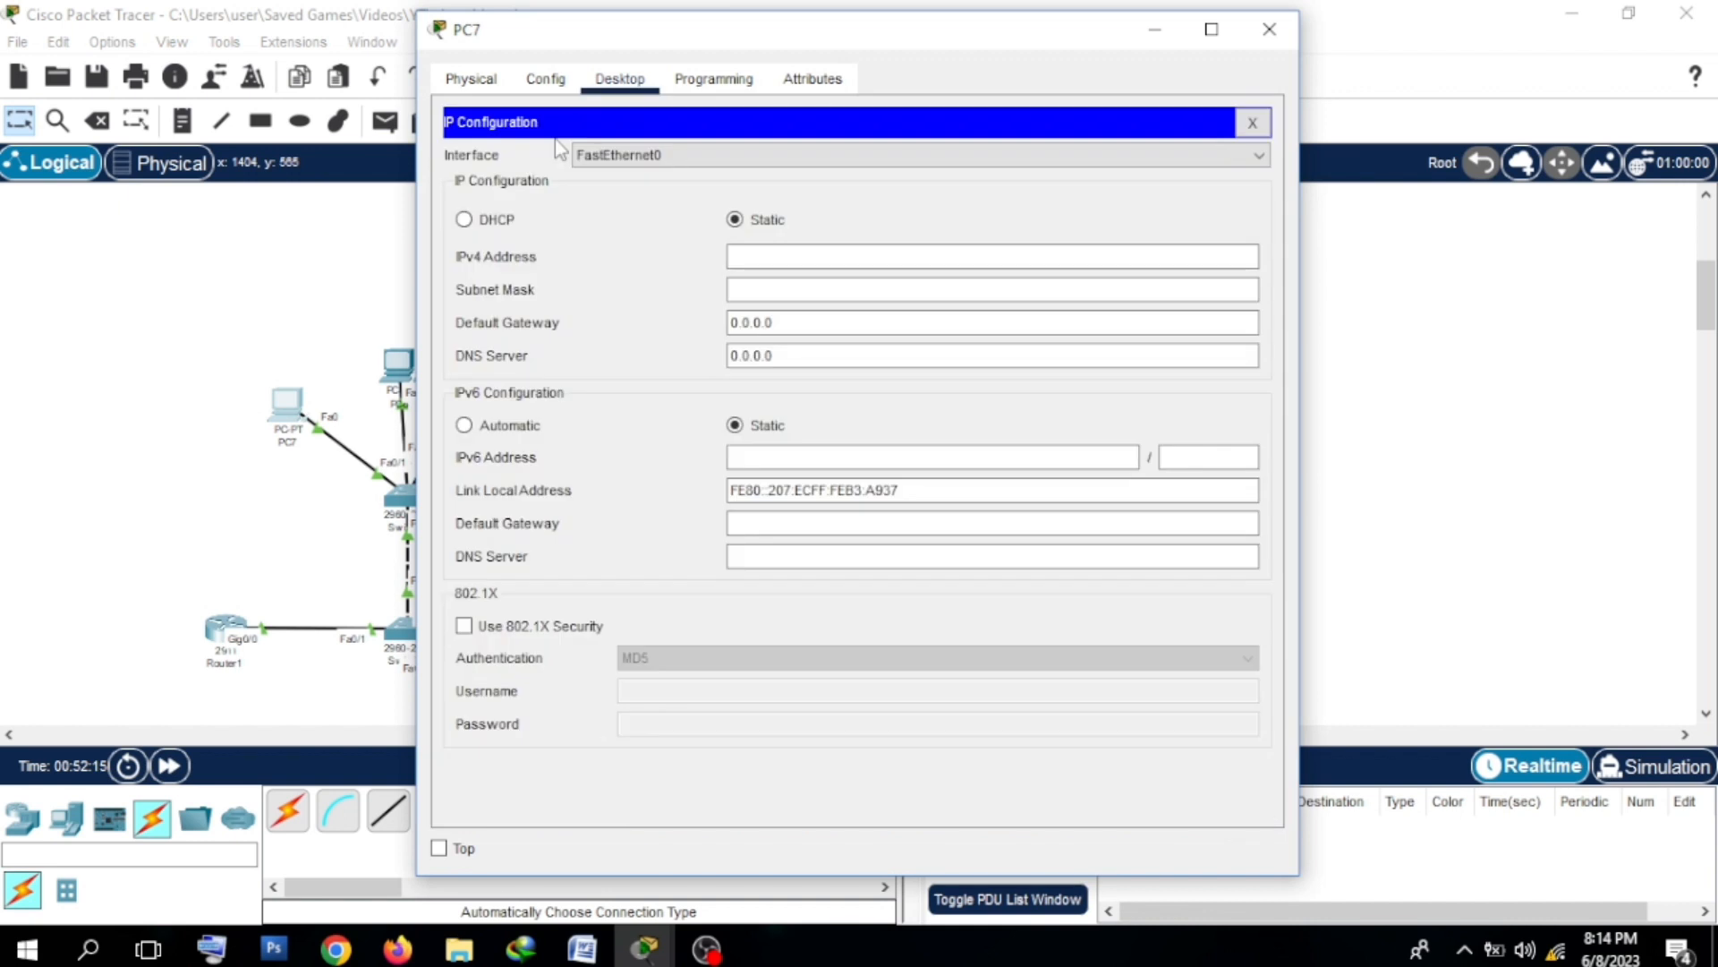
click(495, 227)
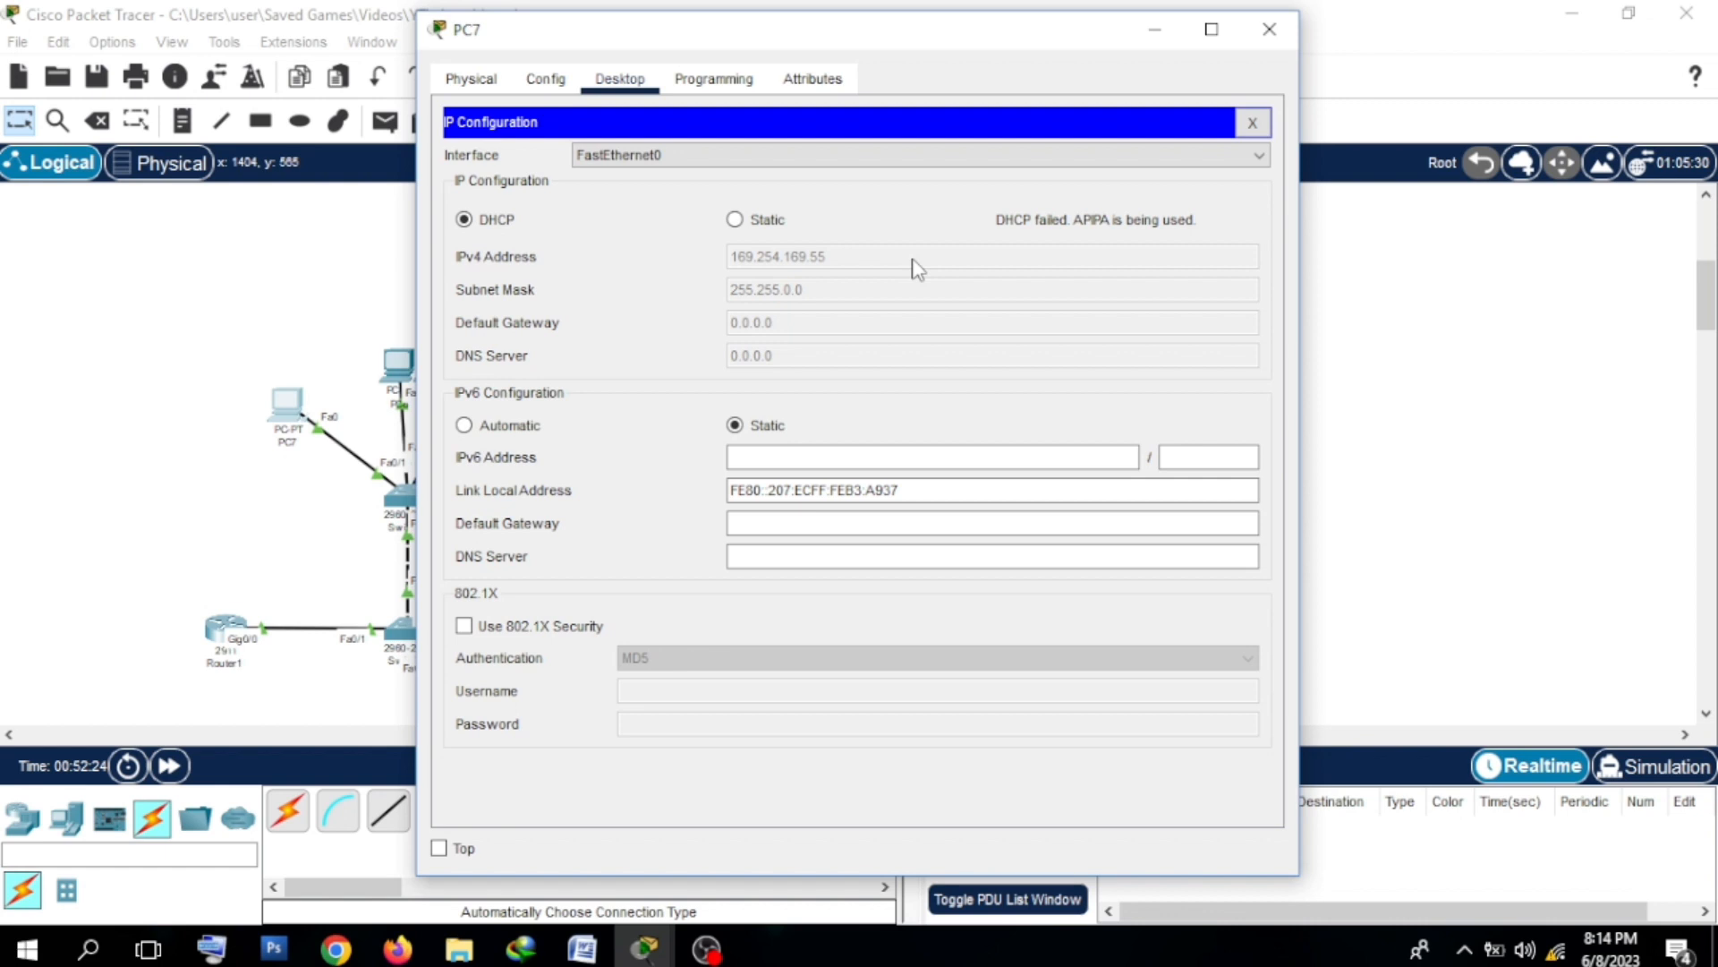
click(1271, 31)
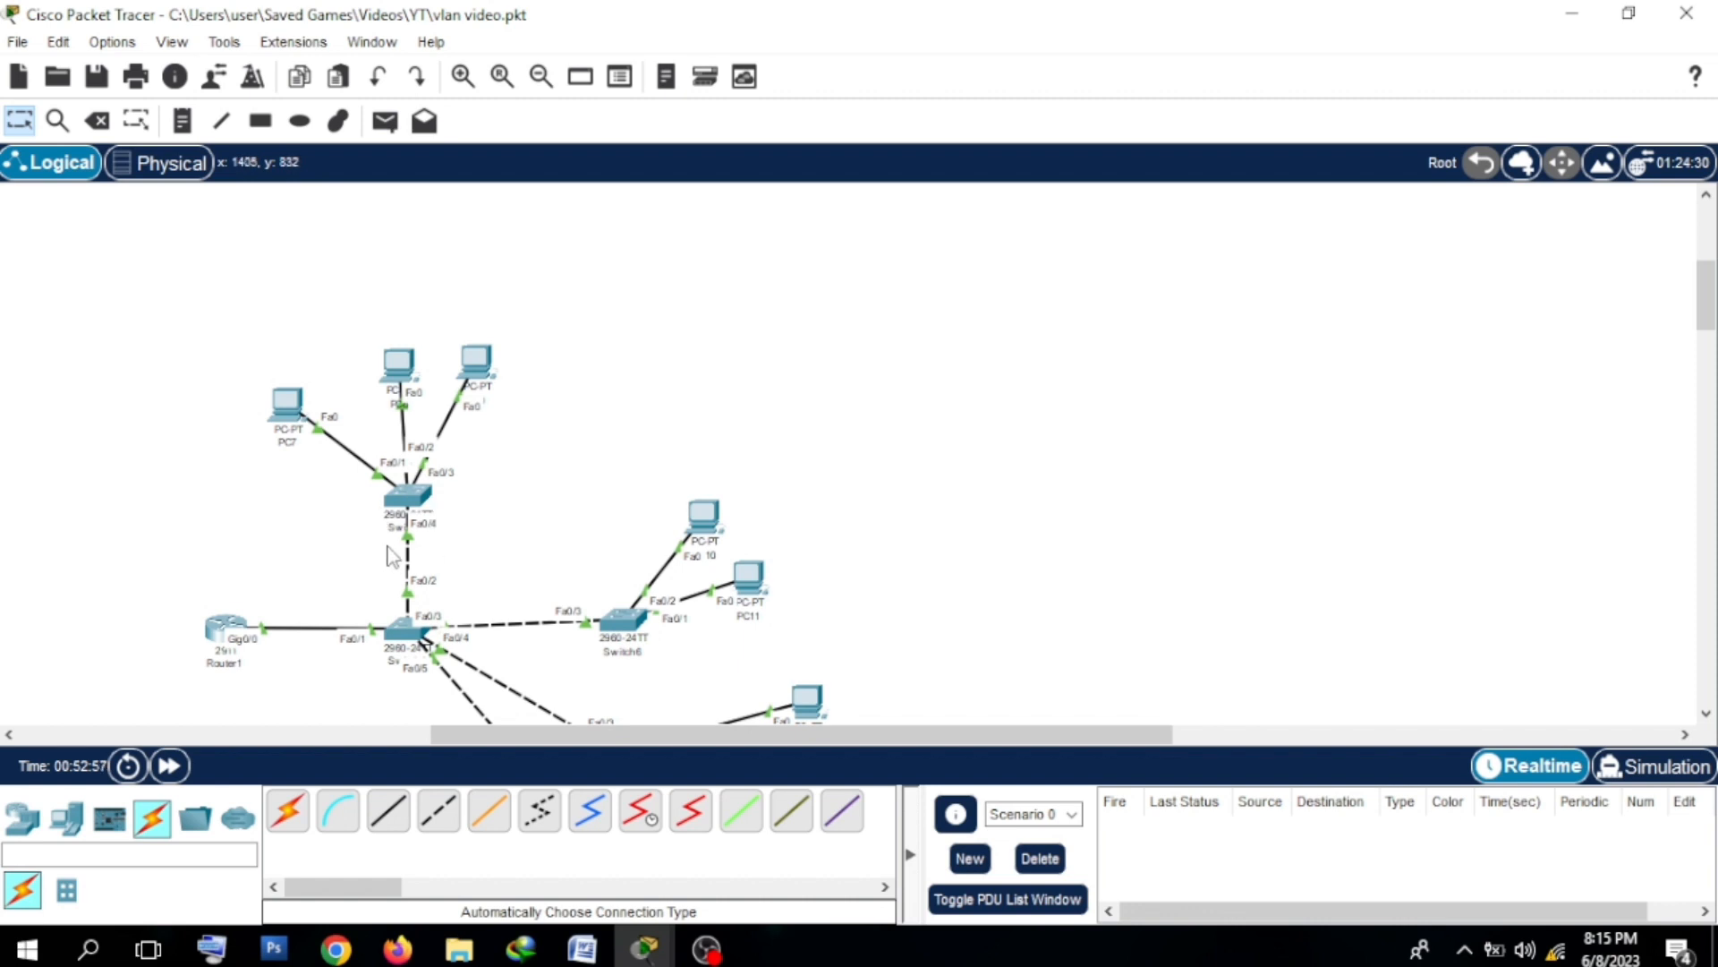
drag(439, 546, 361, 563)
drag(478, 589, 343, 554)
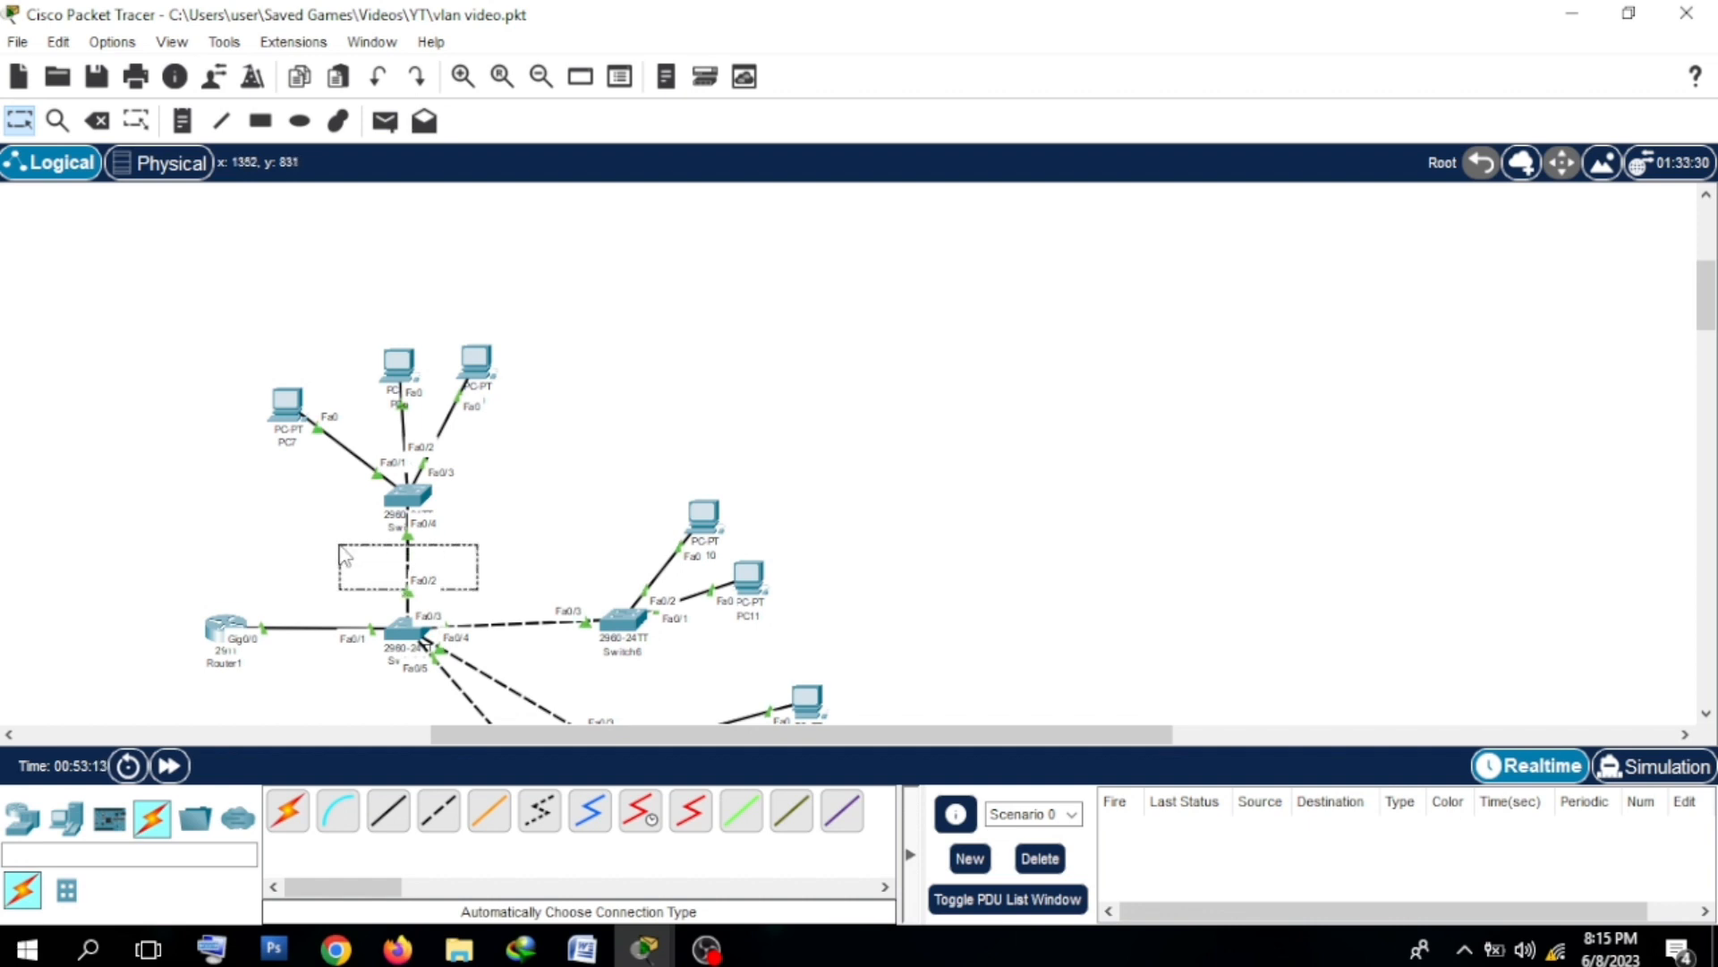
drag(344, 554, 345, 555)
drag(339, 553, 467, 567)
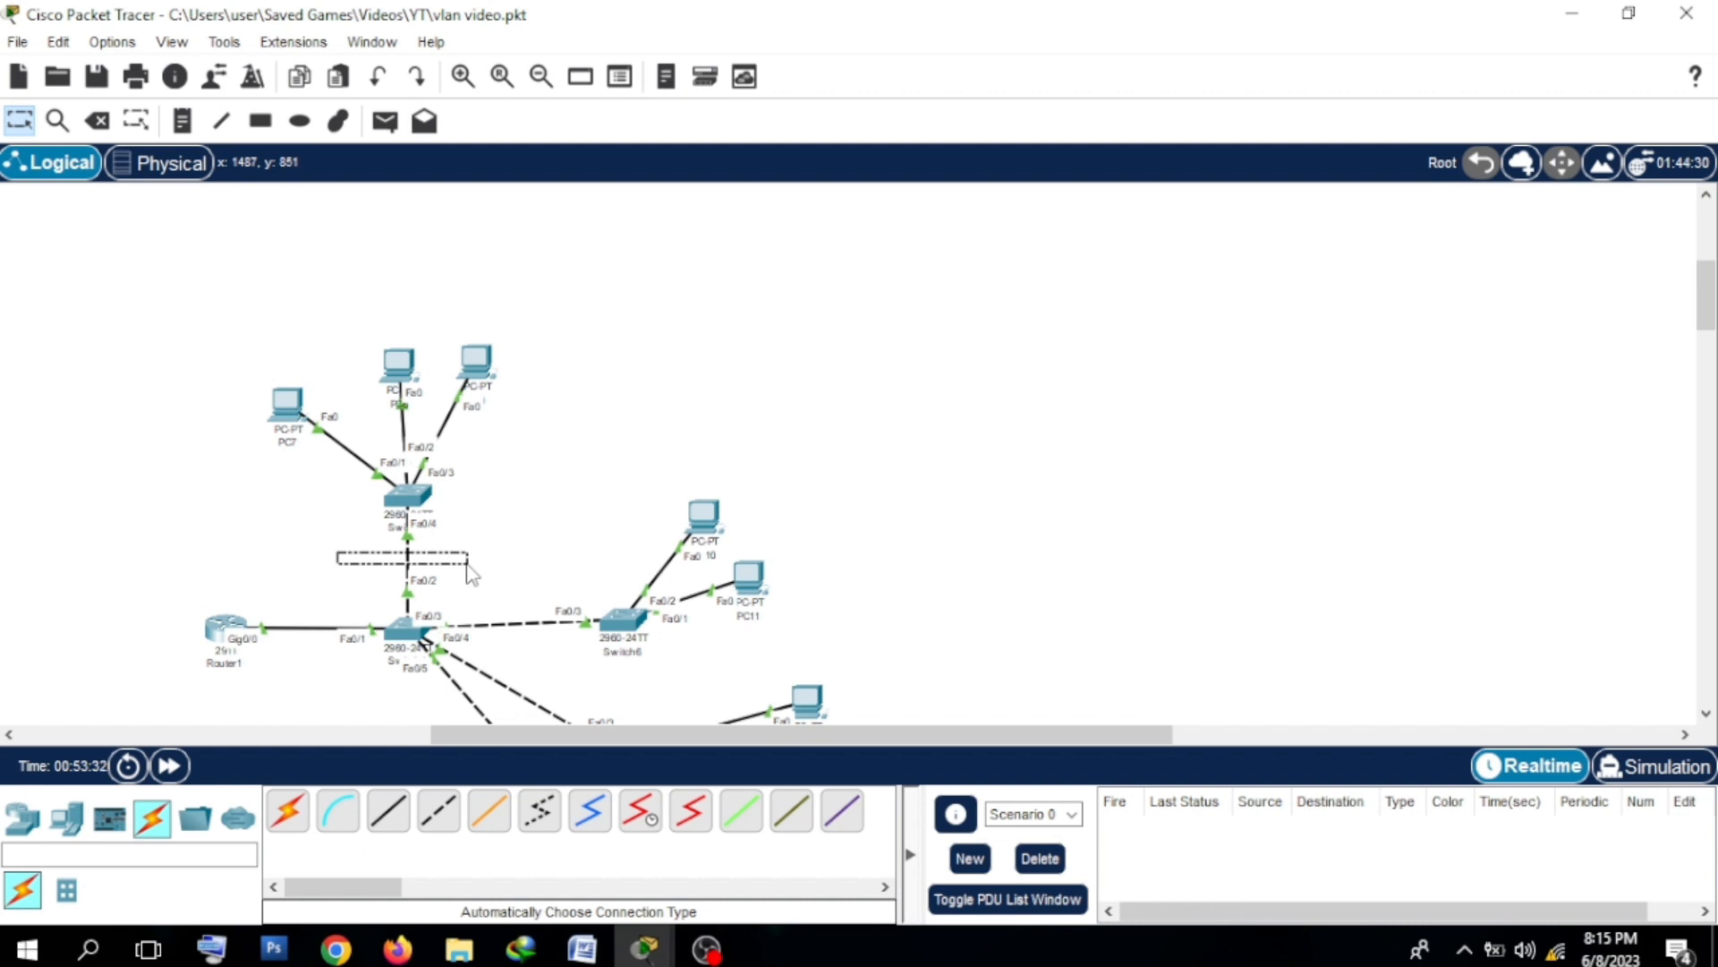
drag(471, 575, 470, 572)
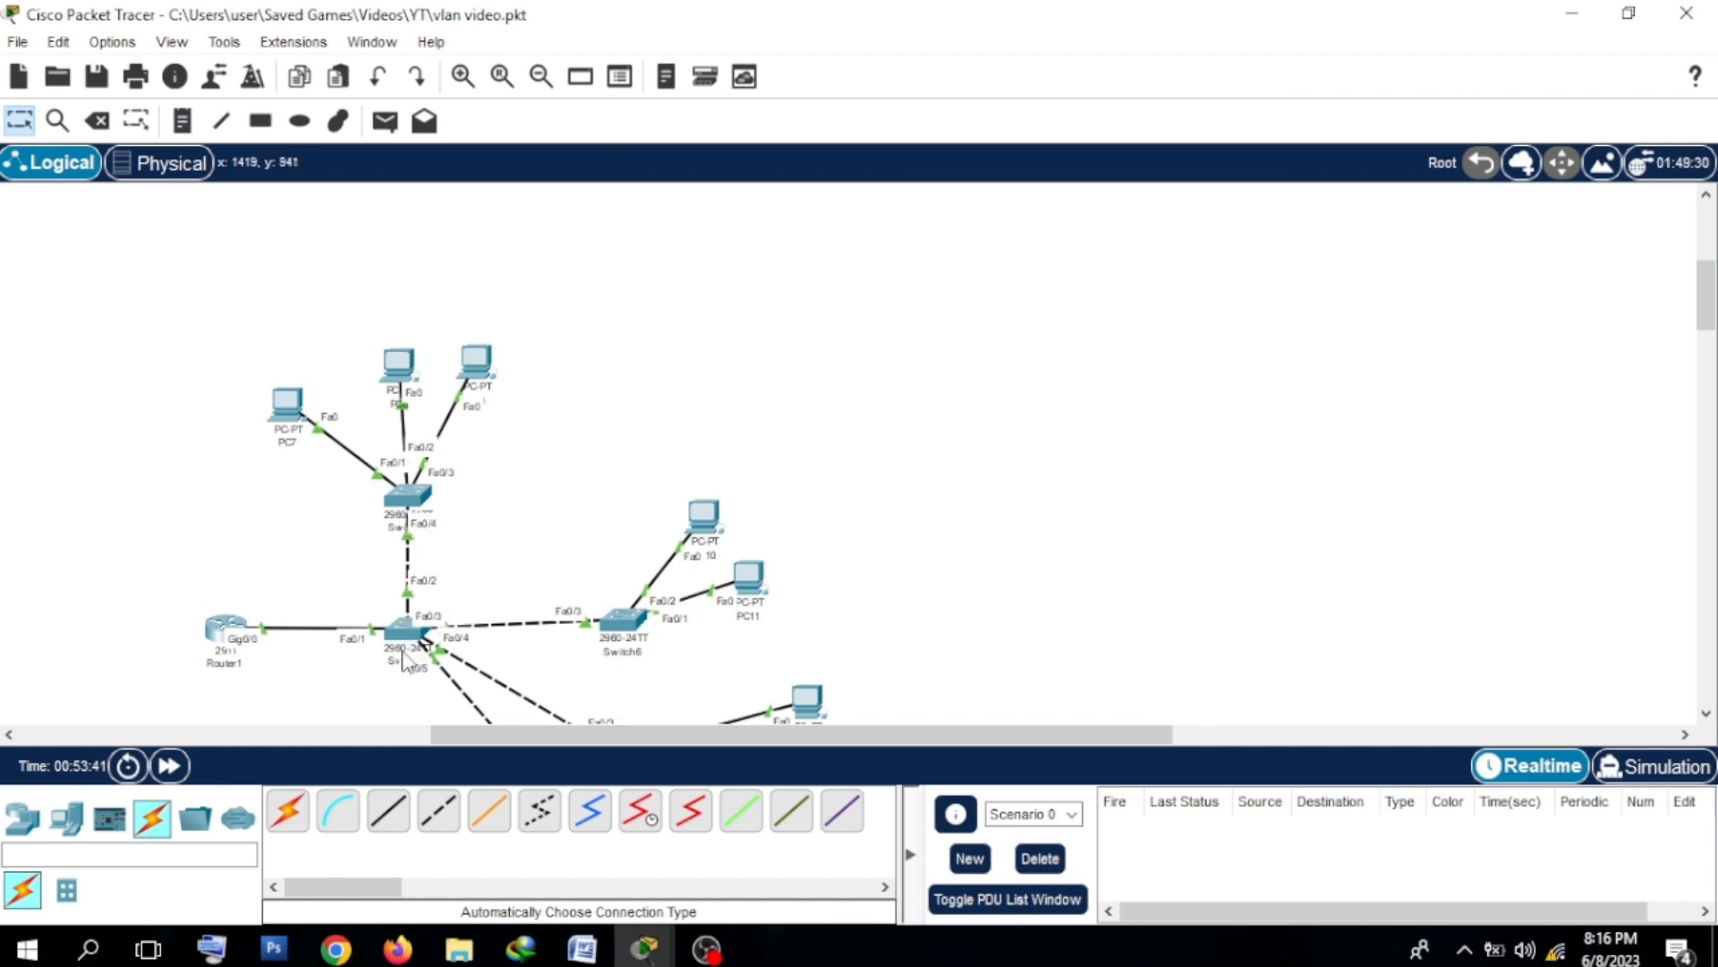
Step: Set Switch5's uplink interface fa0/4 to trunk mode with sw mo tr, and close the Switch5 window
click(407, 503)
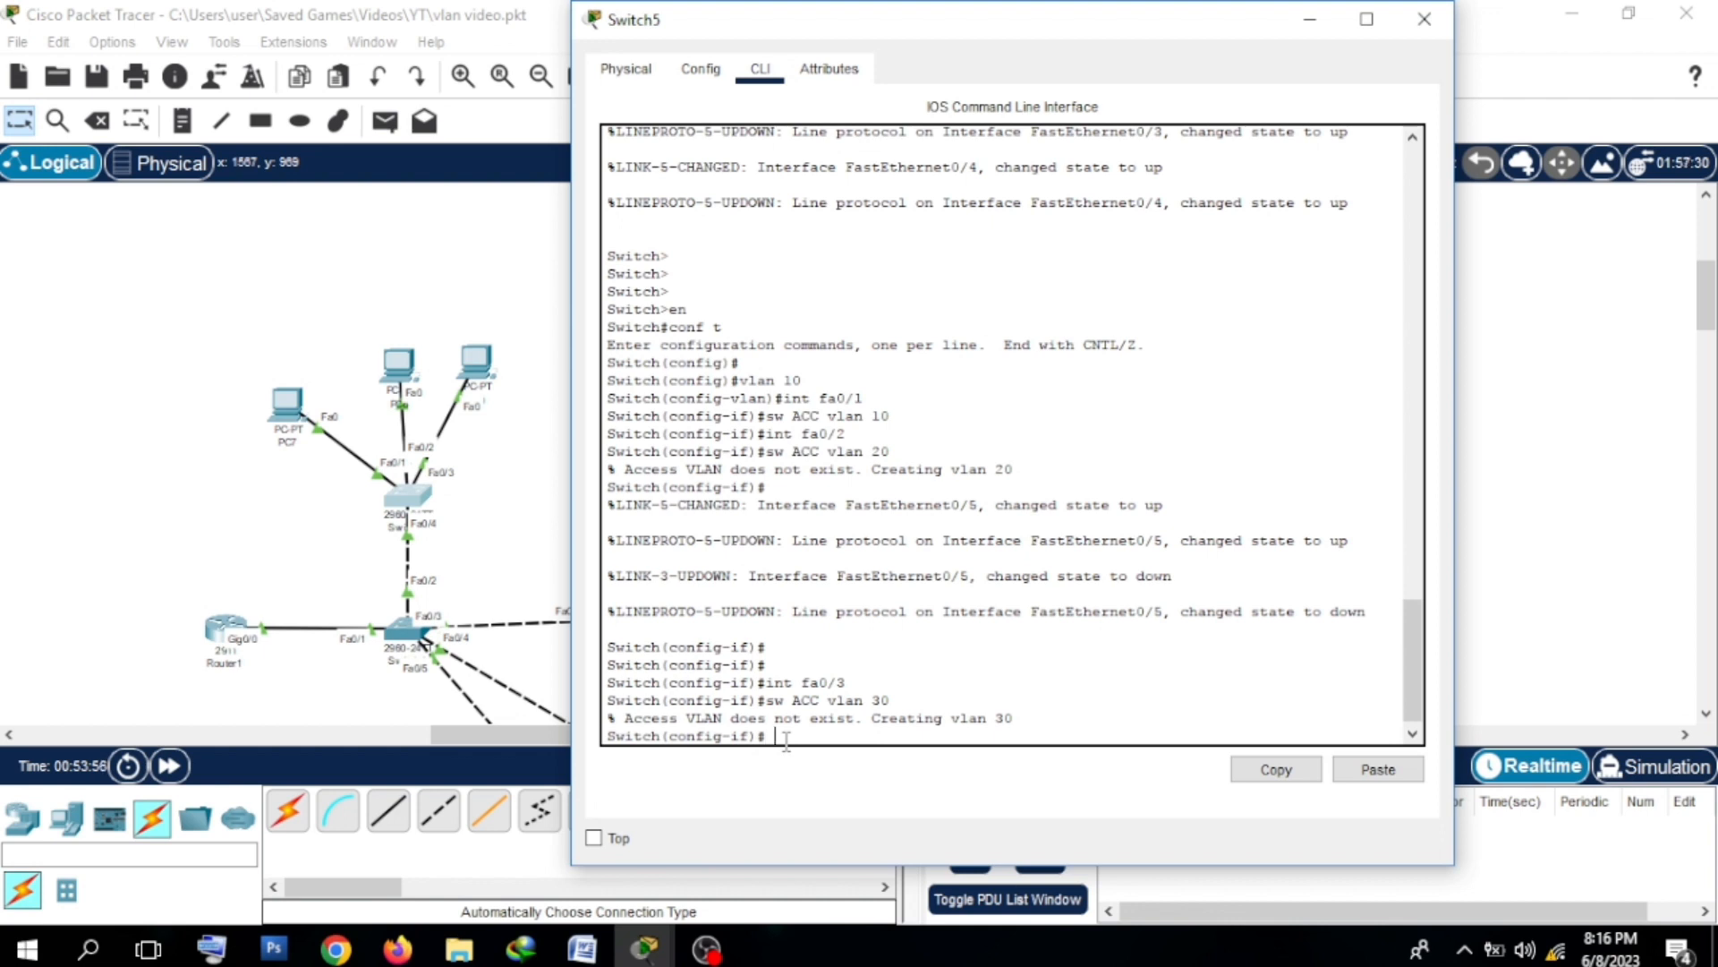
text(int fa0/4)
key(Return)
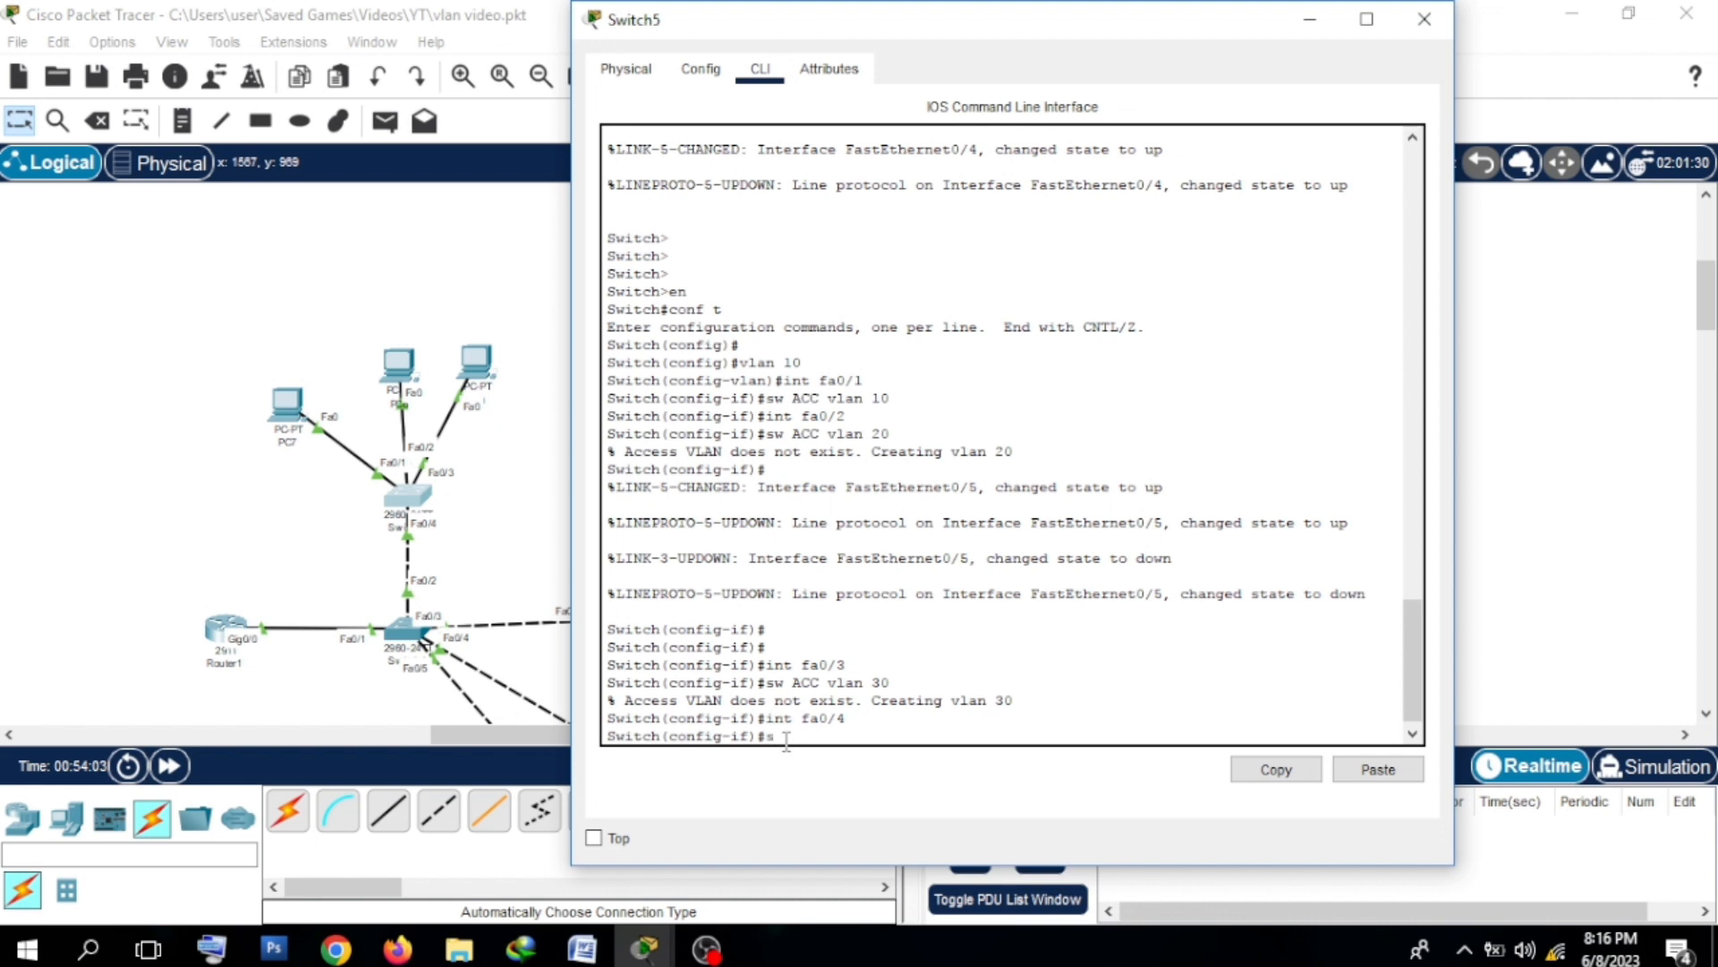
text(sw mo tr)
key(Return)
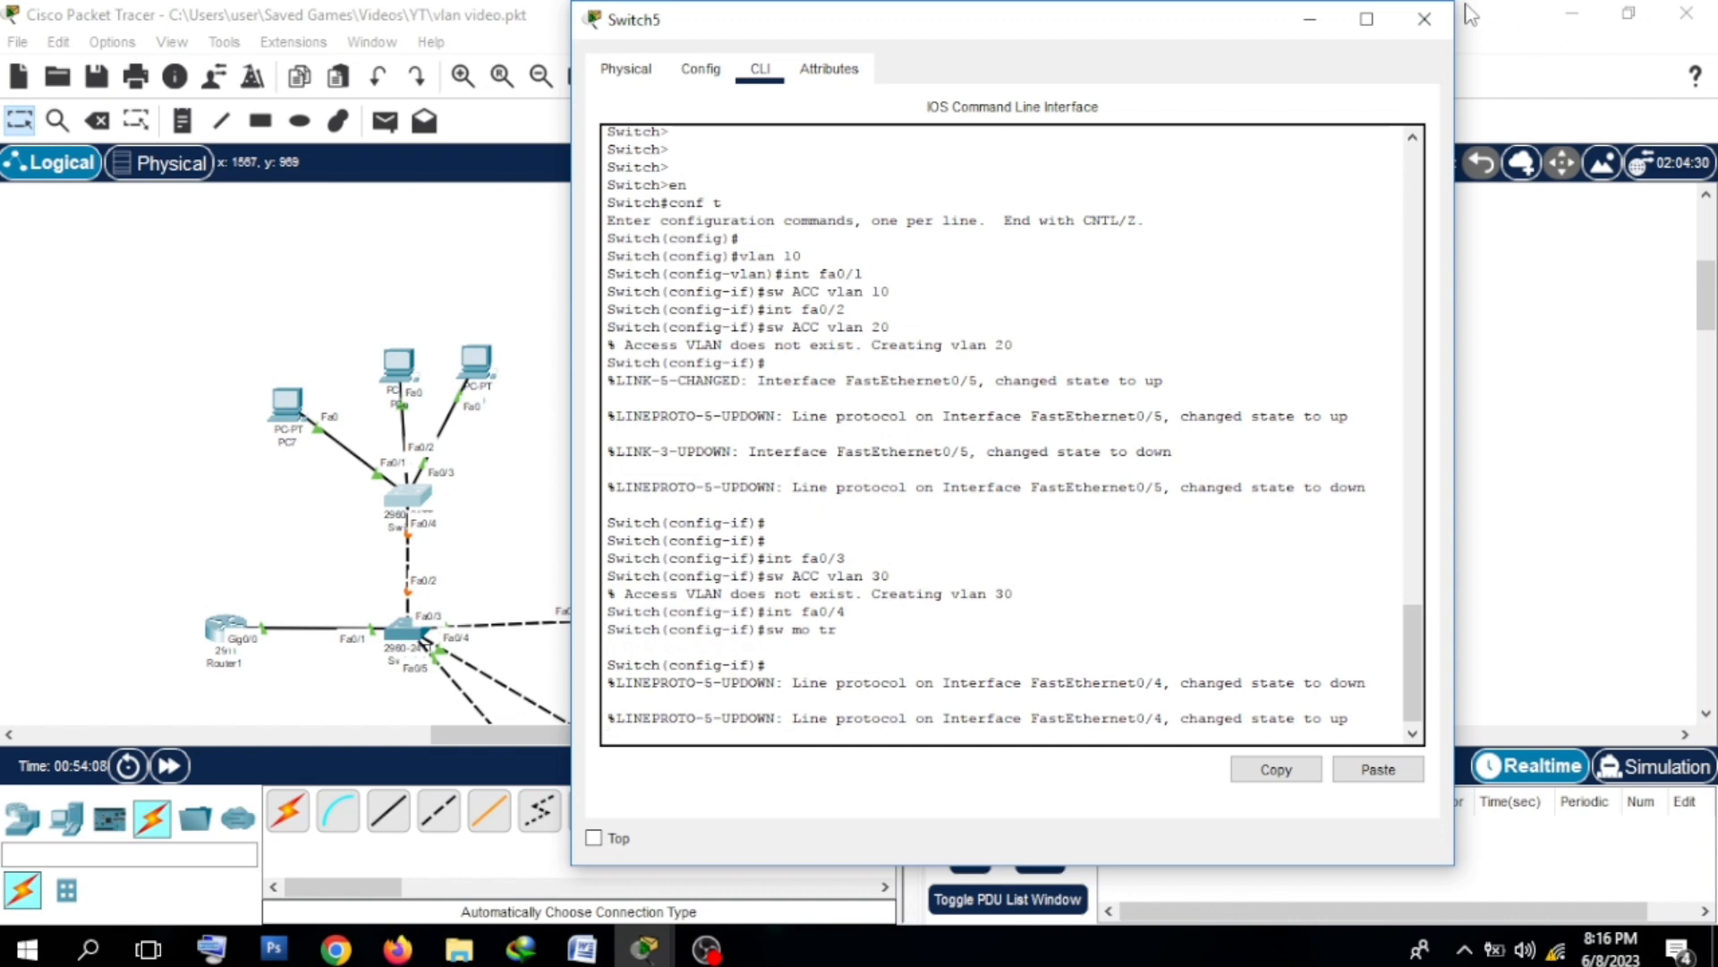
click(1424, 20)
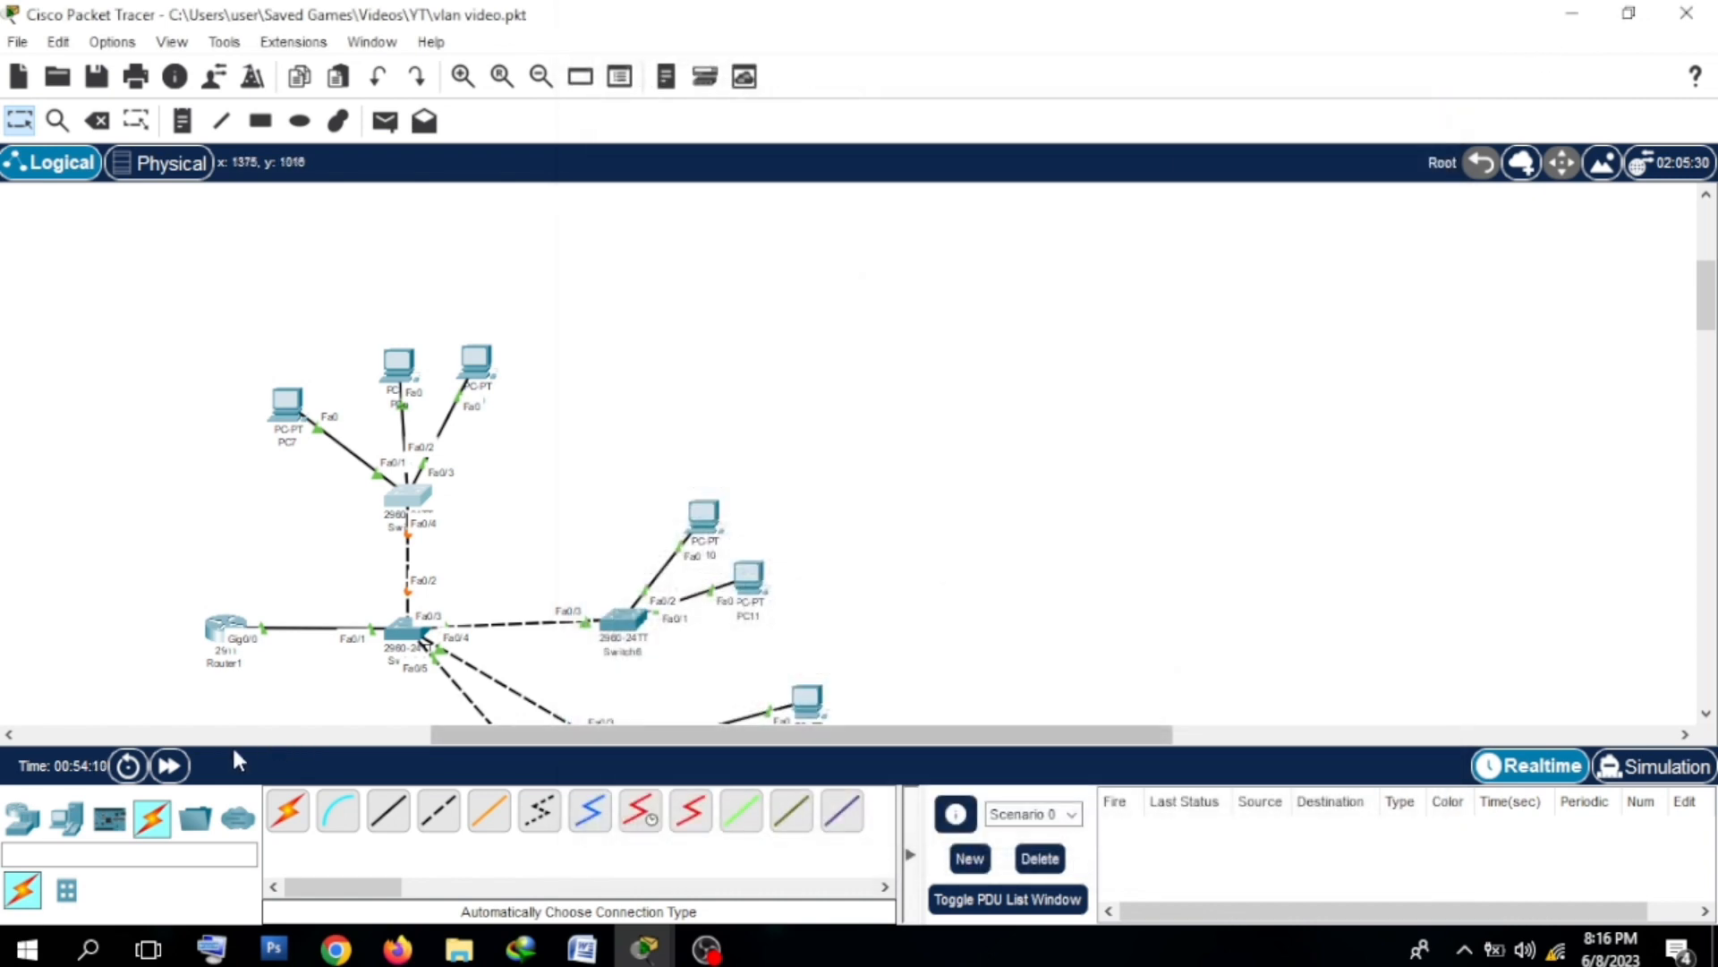
Step: Fast-forward the simulation time to bring up Switch5's trunk link, and check PC7's IP details
click(175, 768)
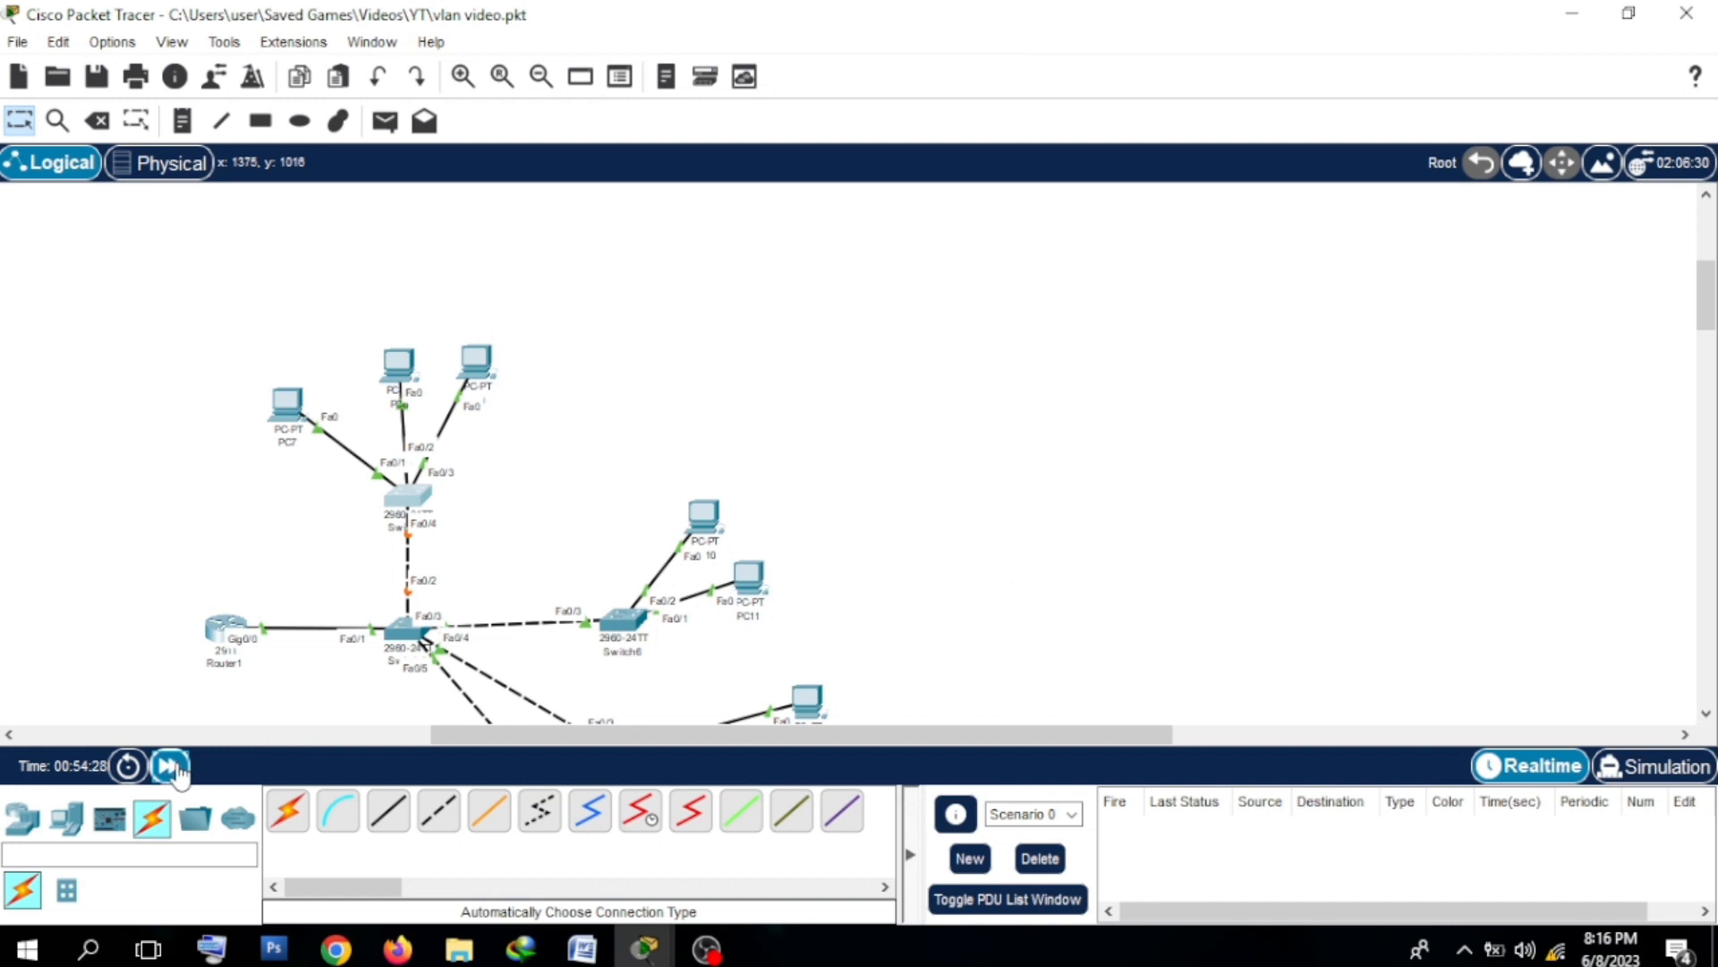
click(174, 768)
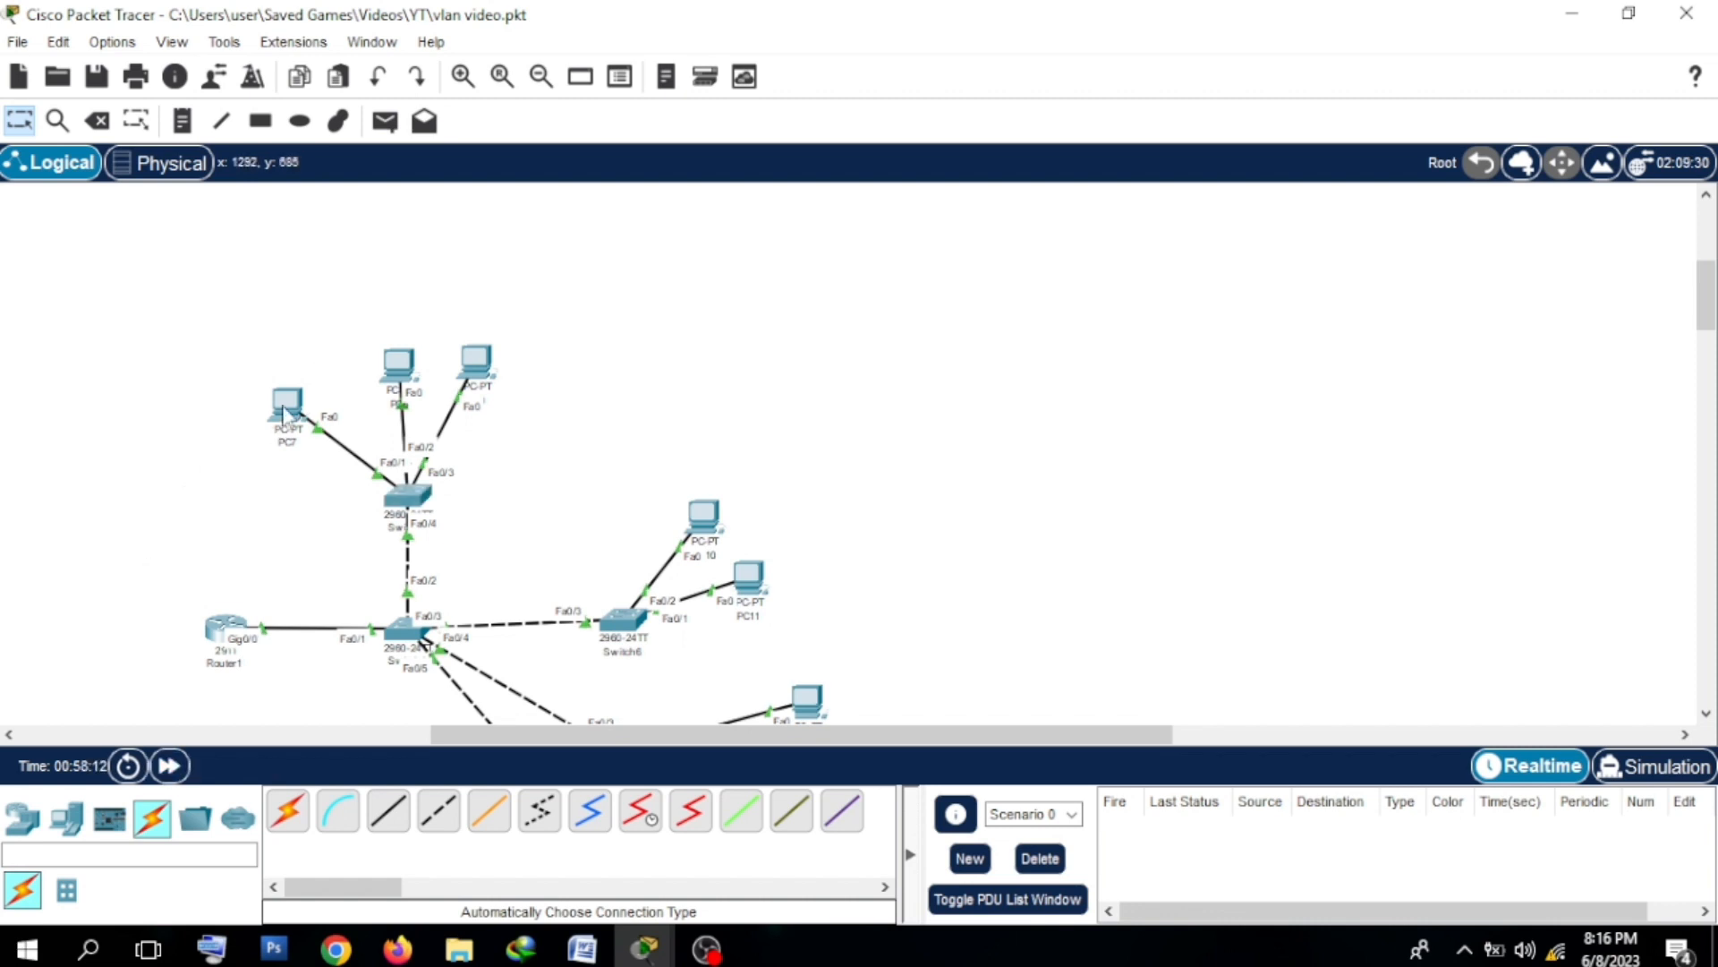
mouse_move(284, 413)
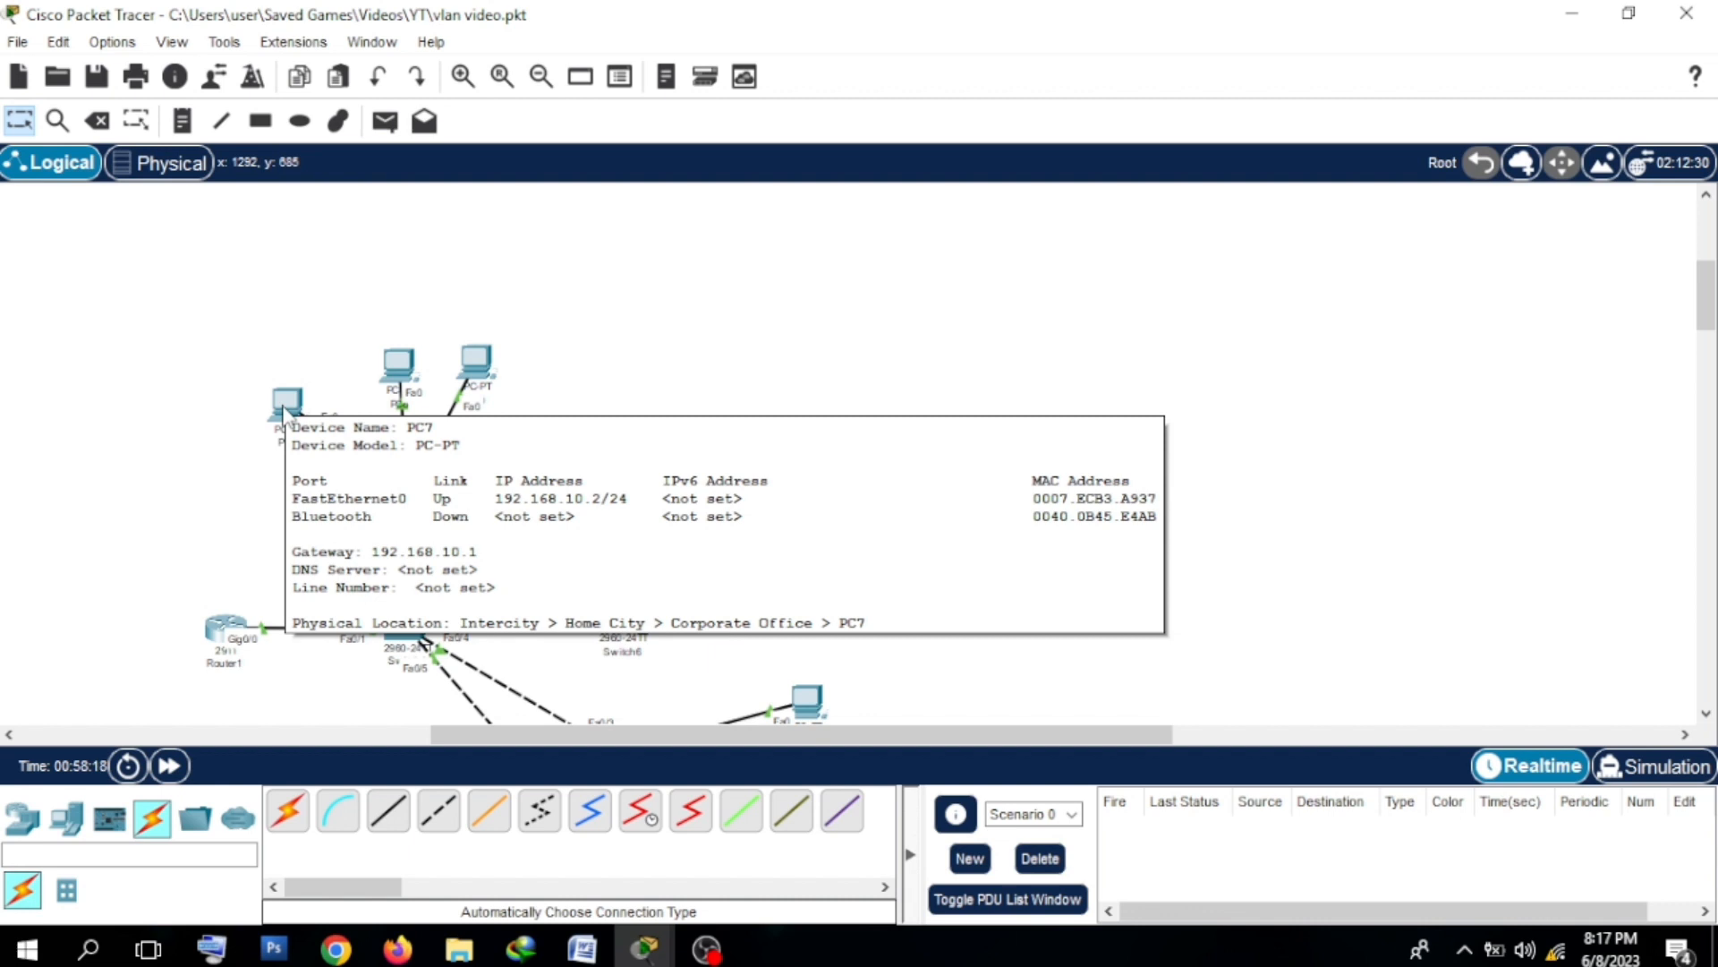
Step: Set PC8's IP configuration to DHCP and close its window
click(401, 364)
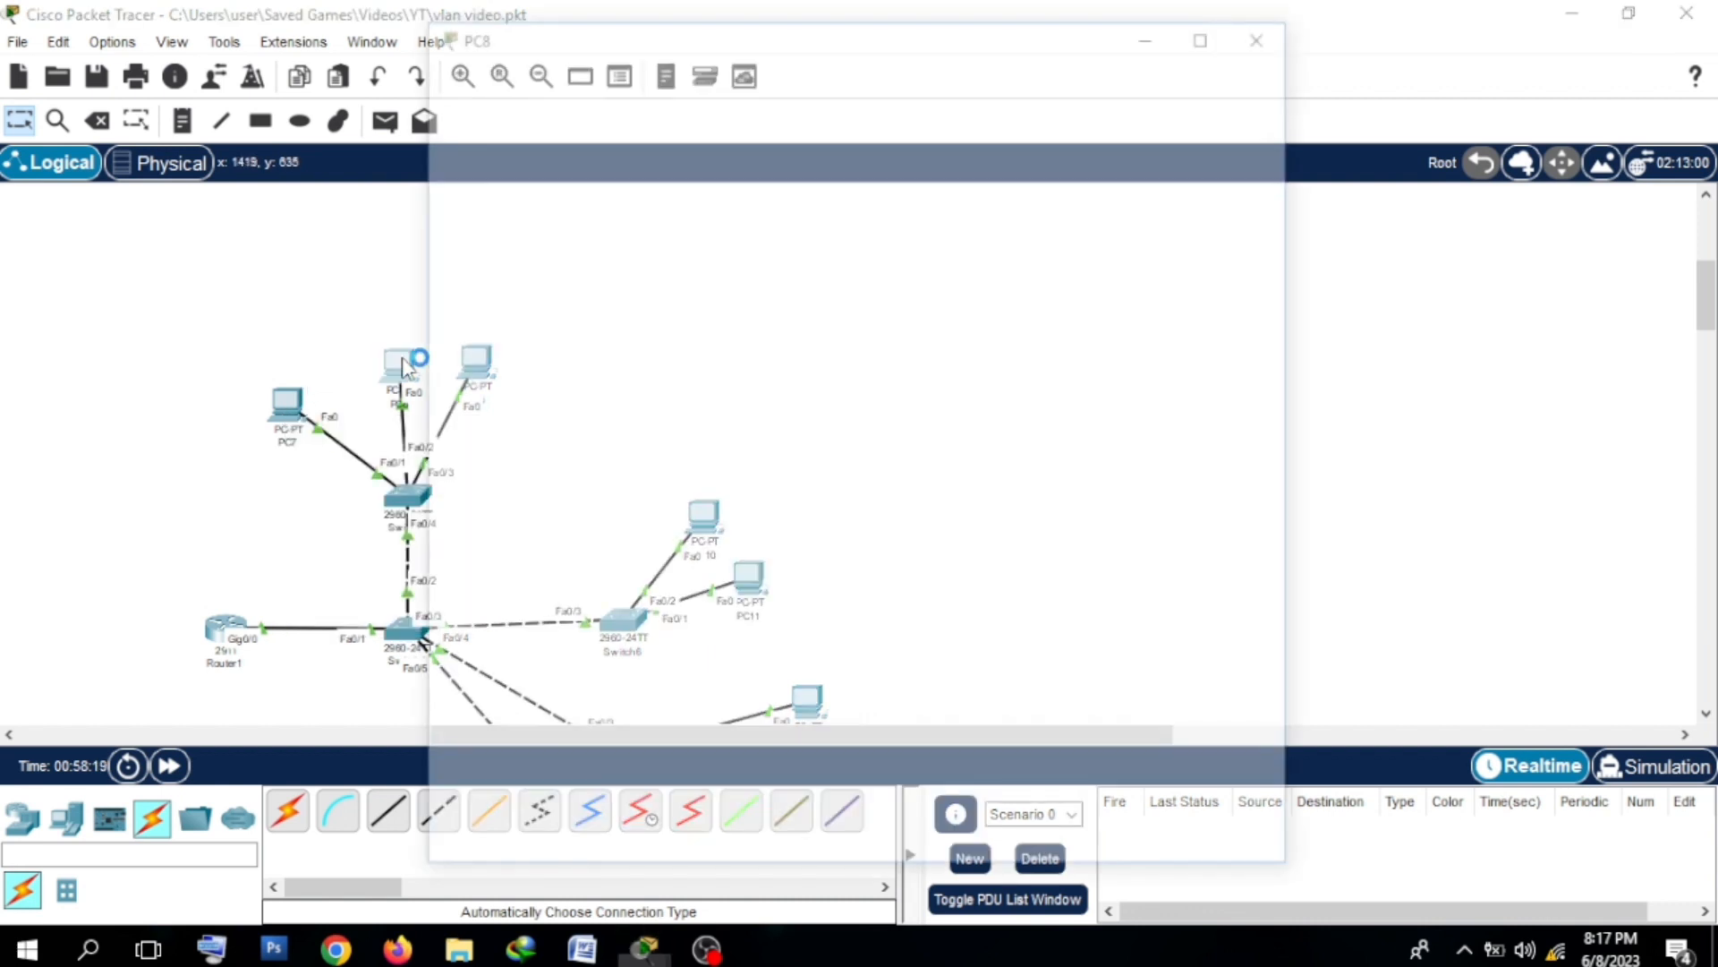
click(619, 79)
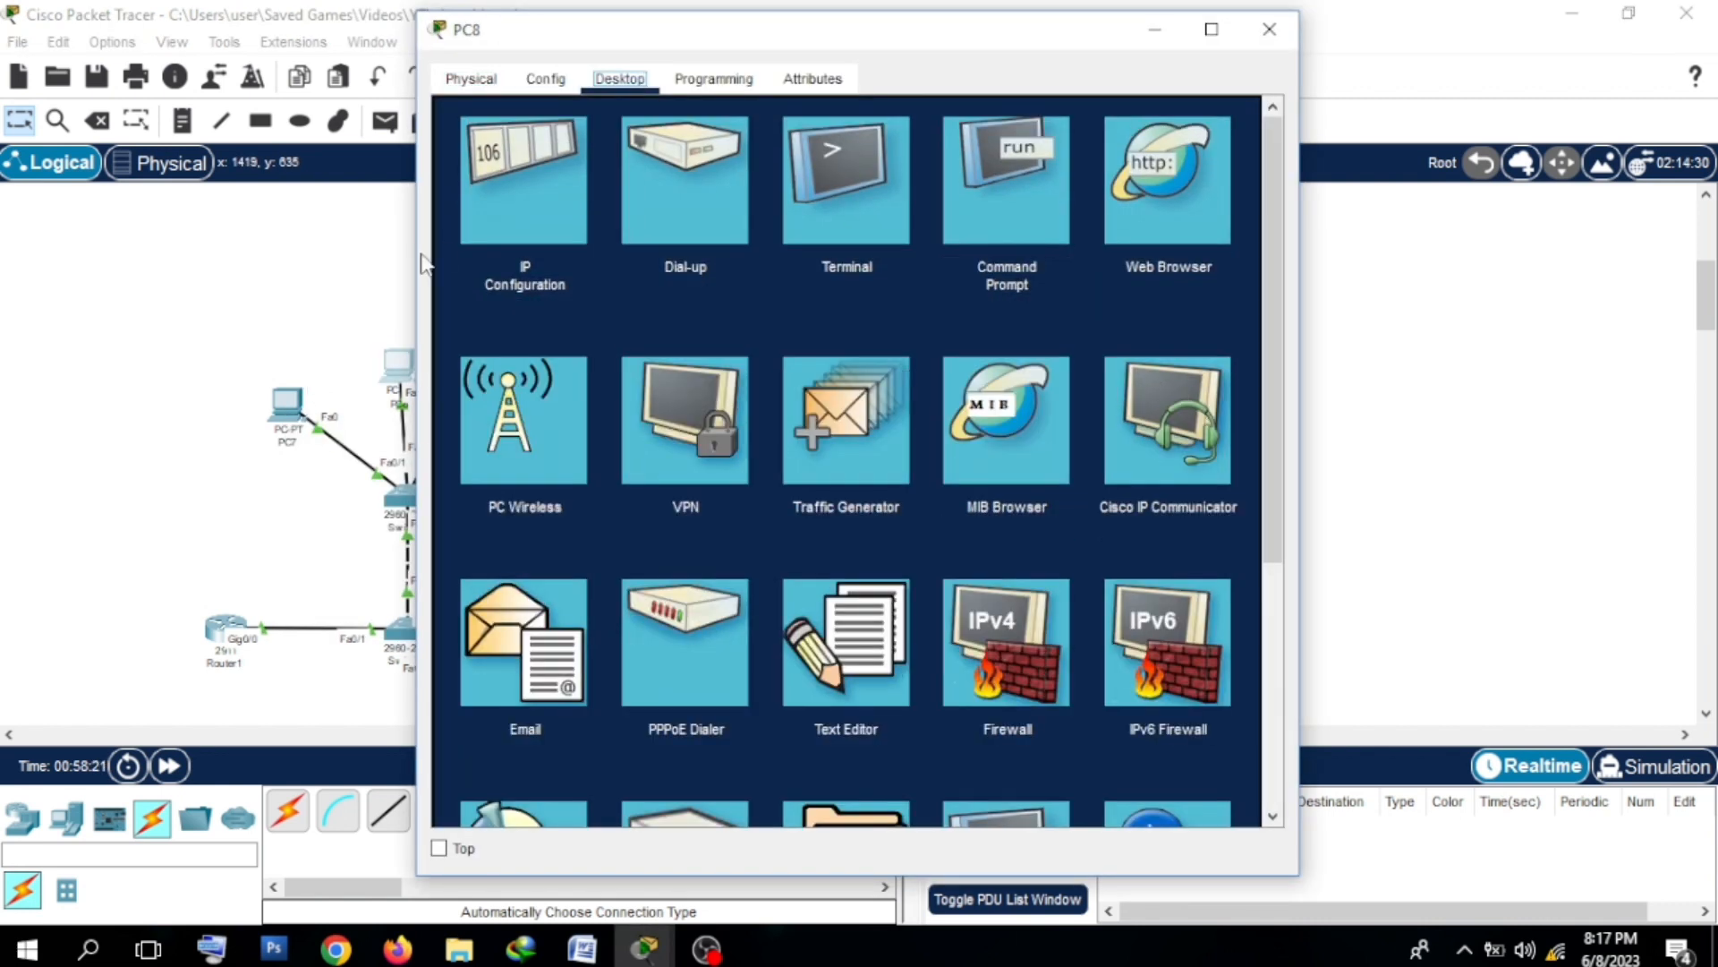
click(487, 208)
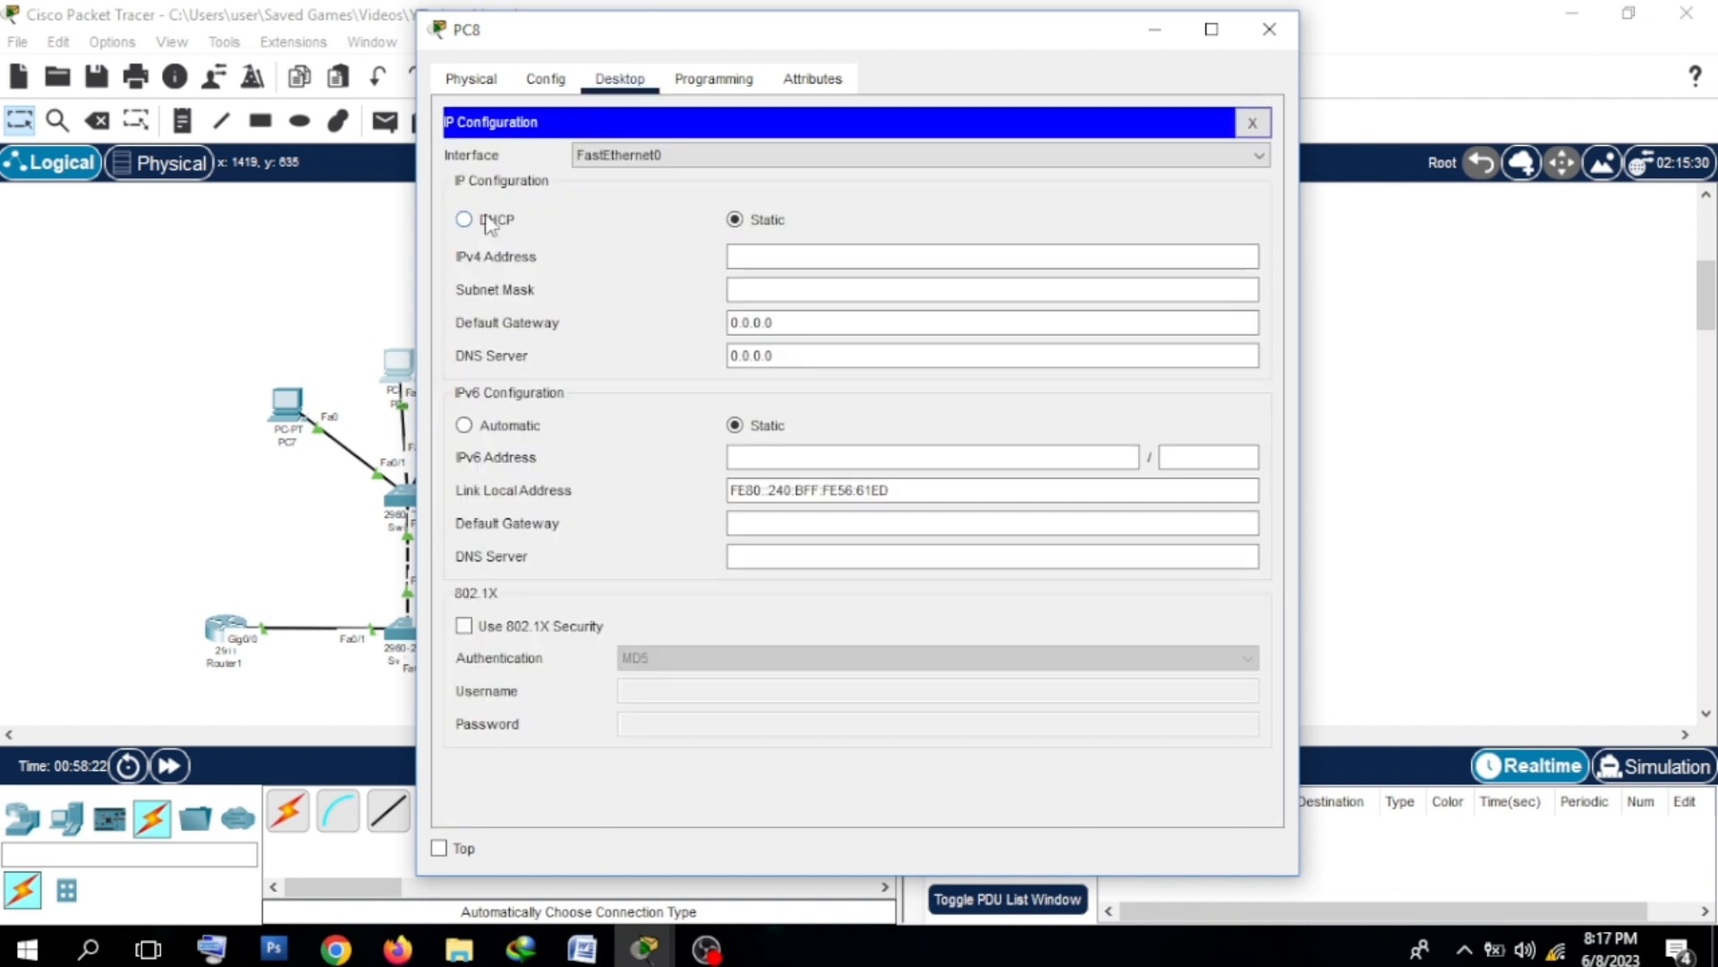
click(488, 225)
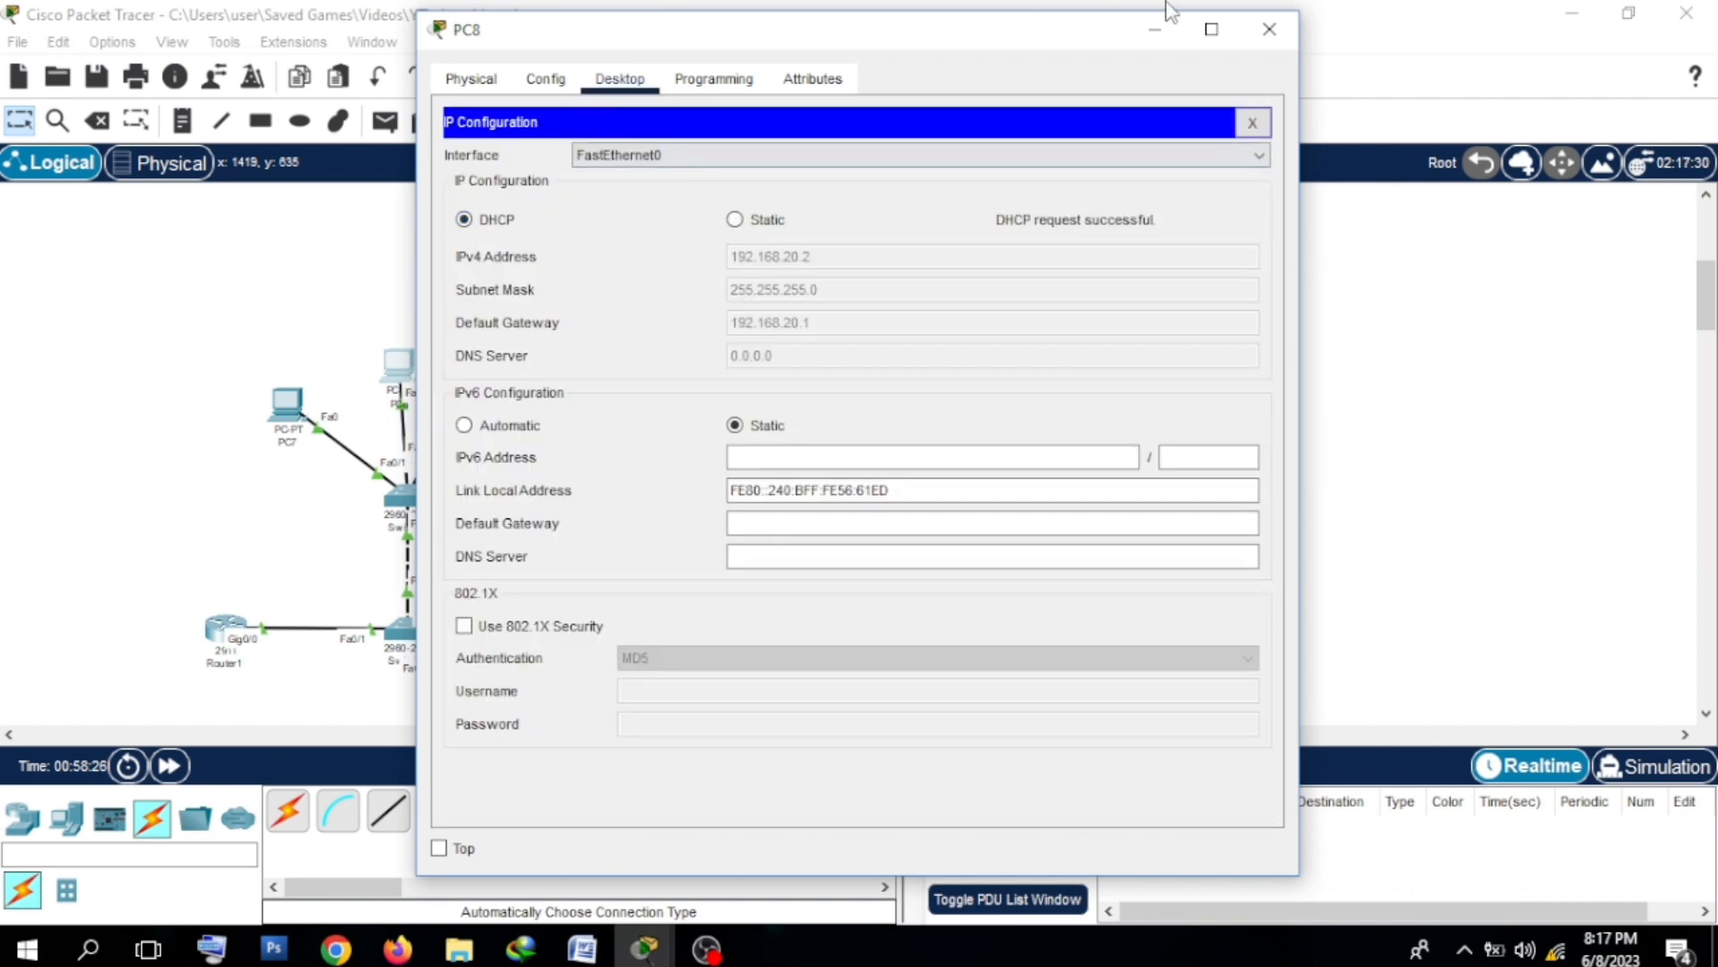
click(1257, 28)
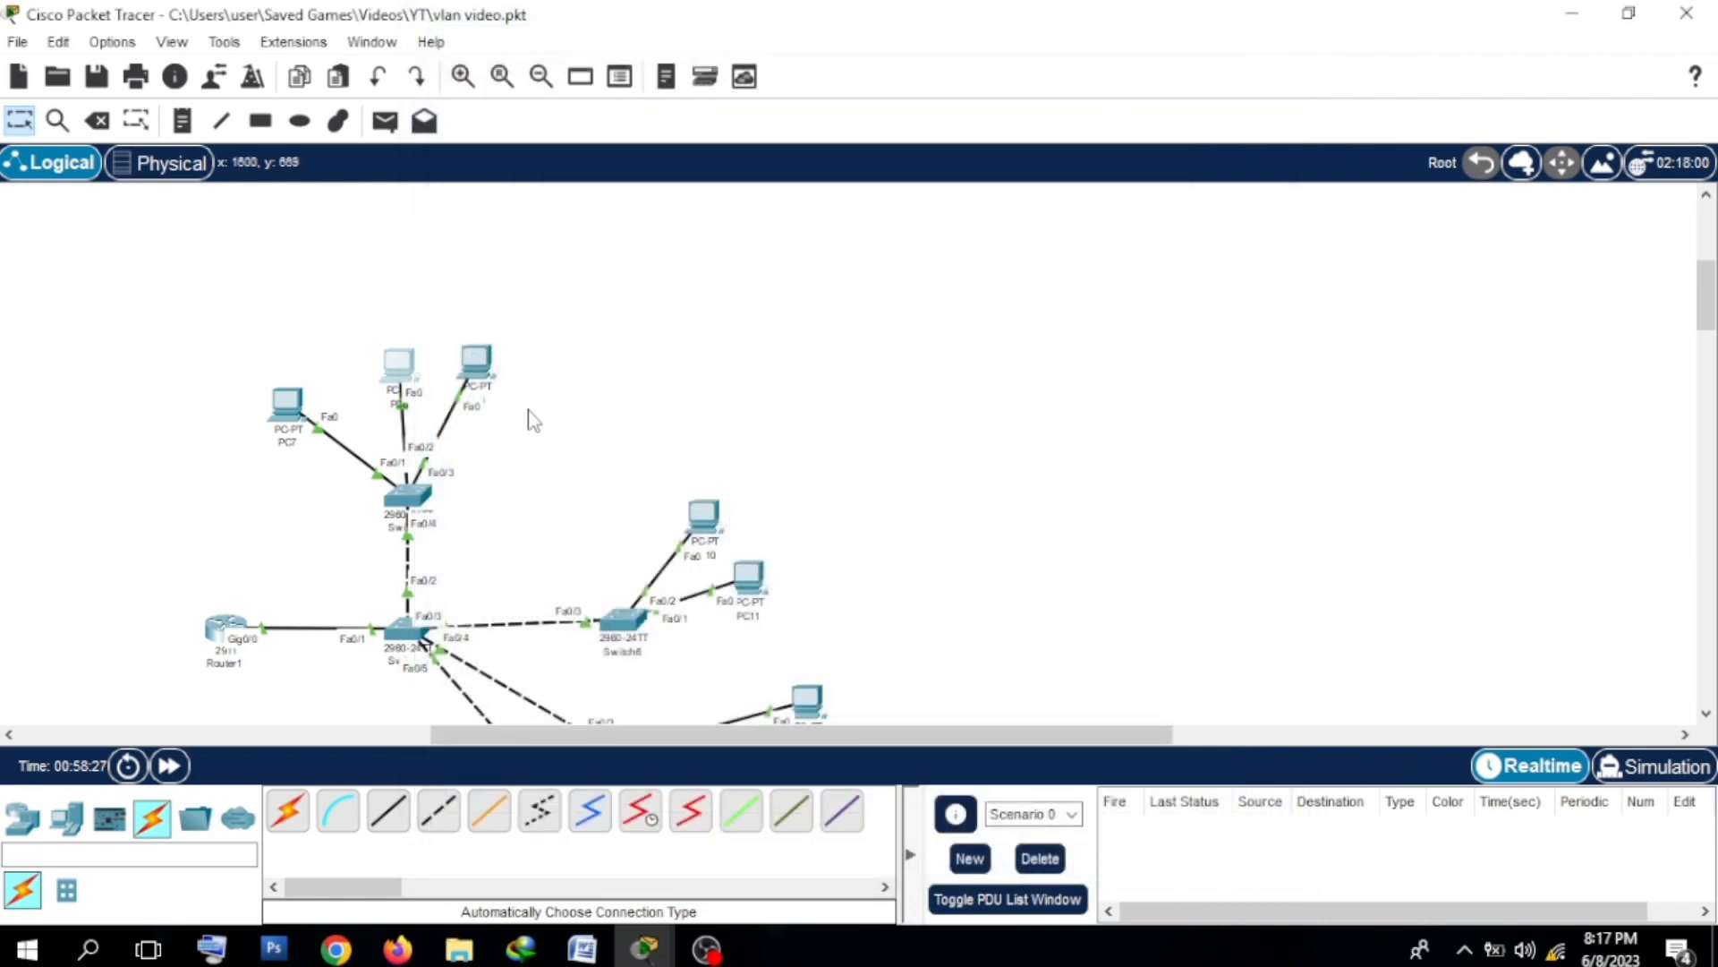
Step: Set PC9's IP configuration to DHCP and close its window
click(480, 365)
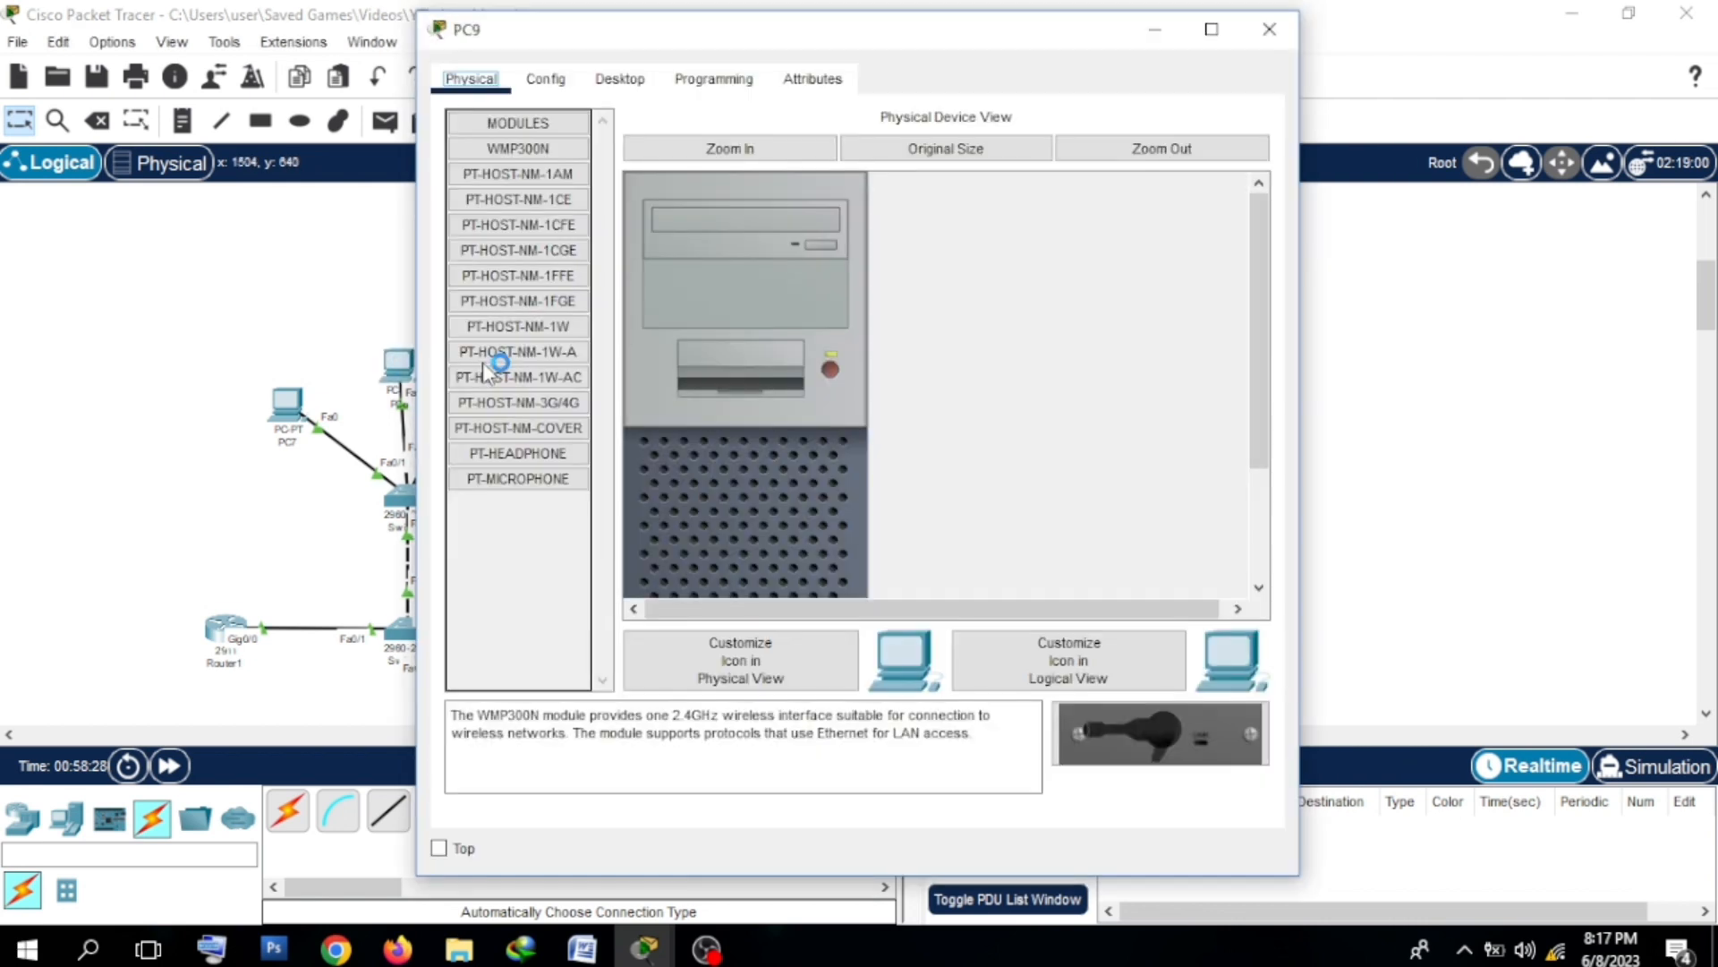
click(617, 77)
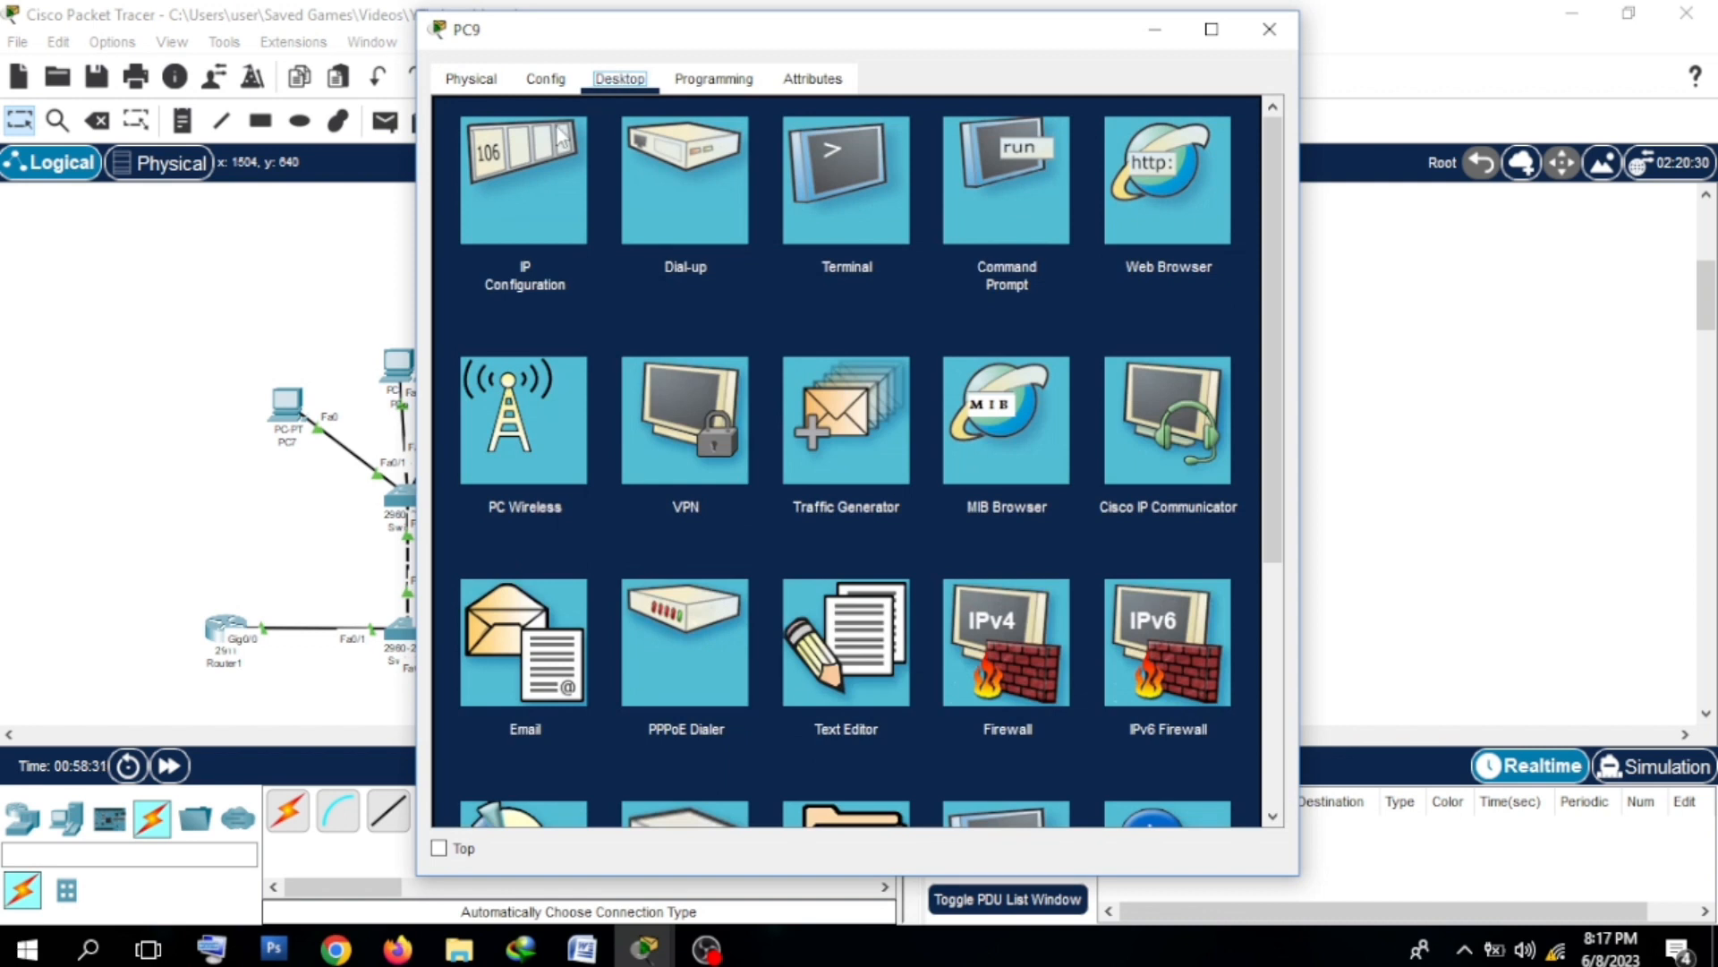
click(535, 174)
click(489, 224)
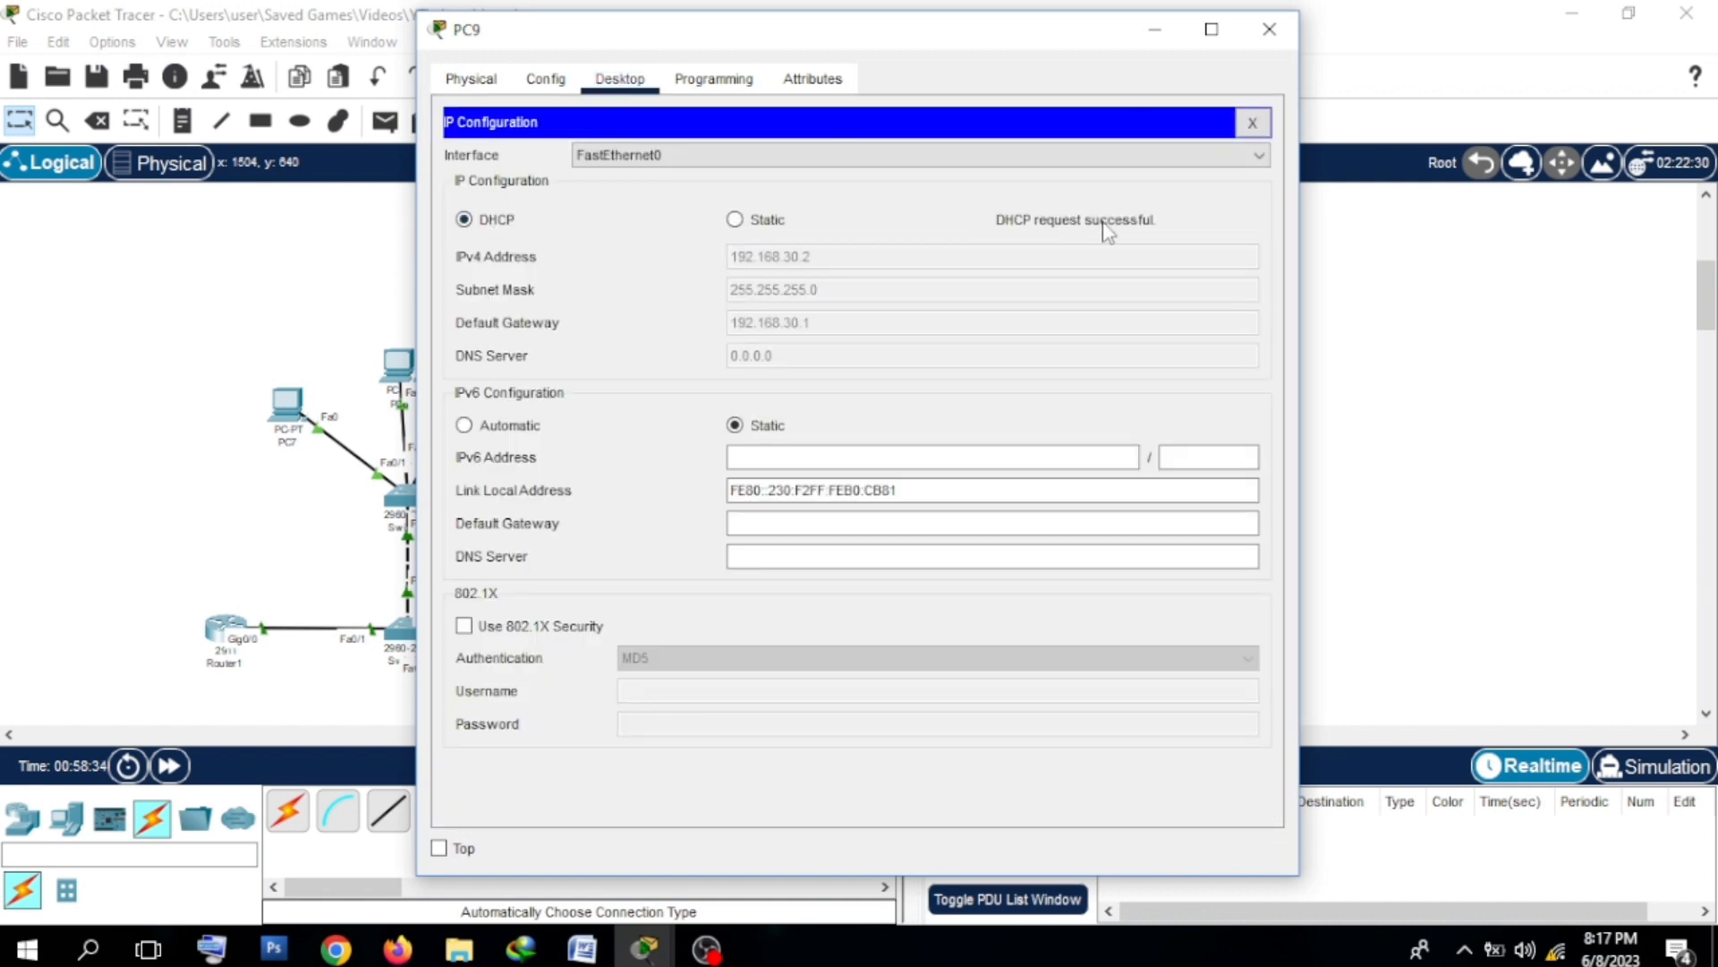
click(1289, 36)
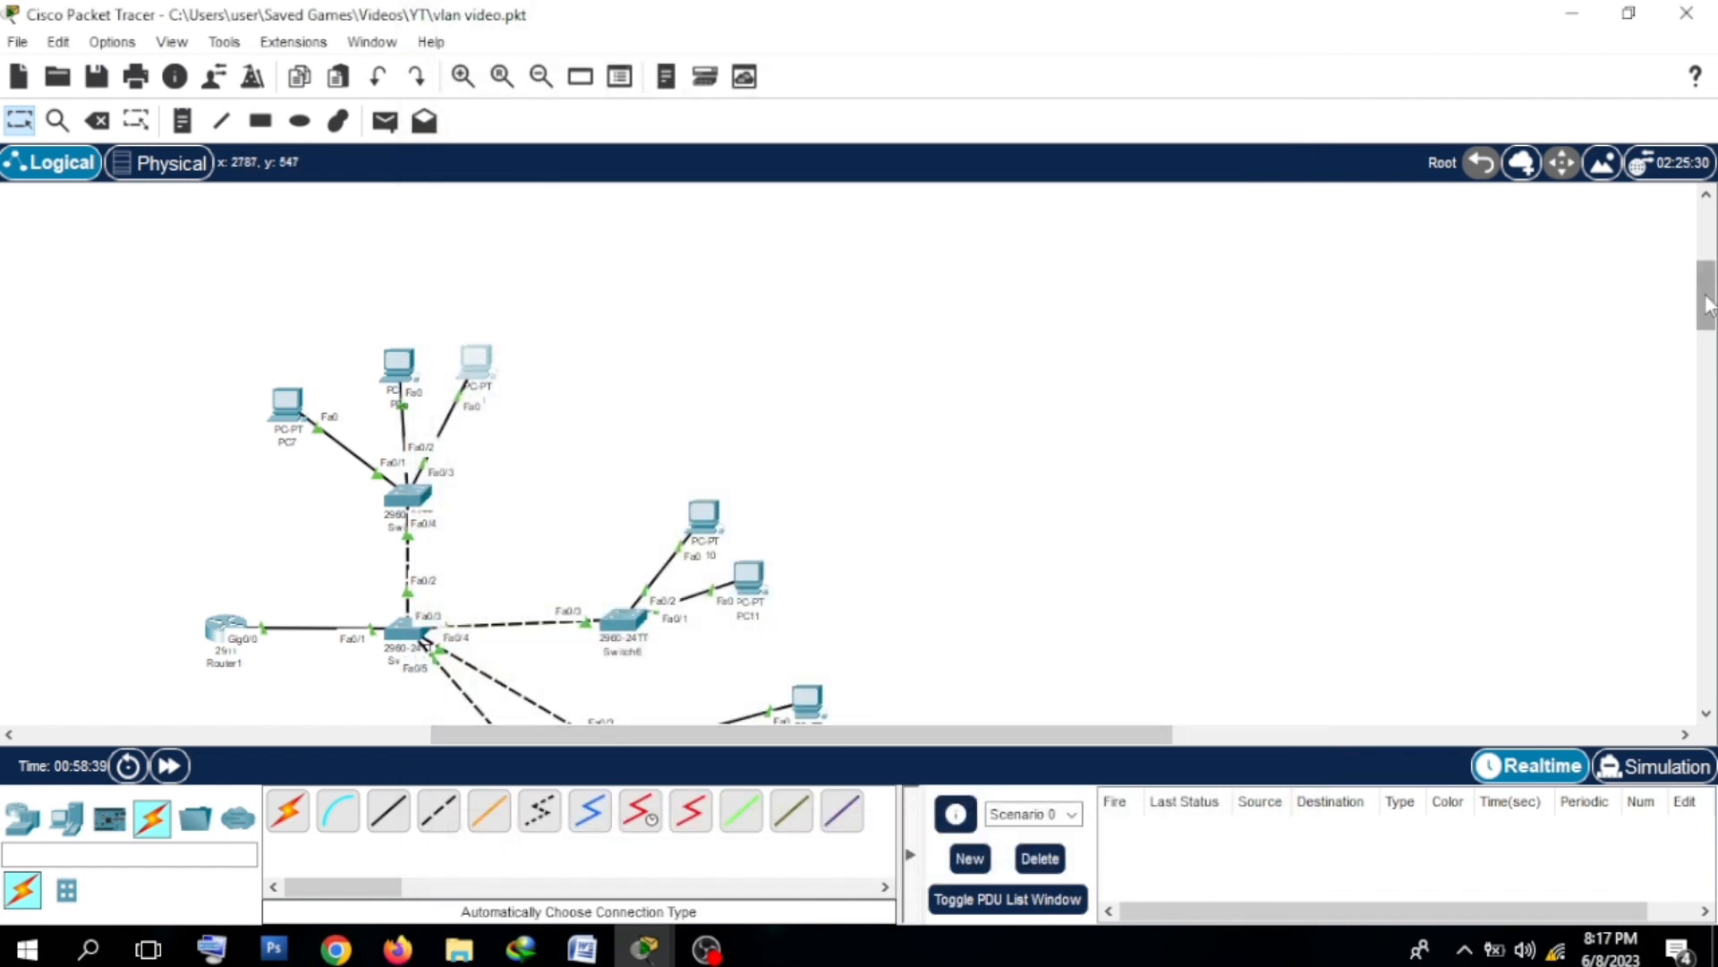
Step: Add a new PC to the workspace, below the link between Router1 and the central Switch4
drag(1707, 305, 1706, 332)
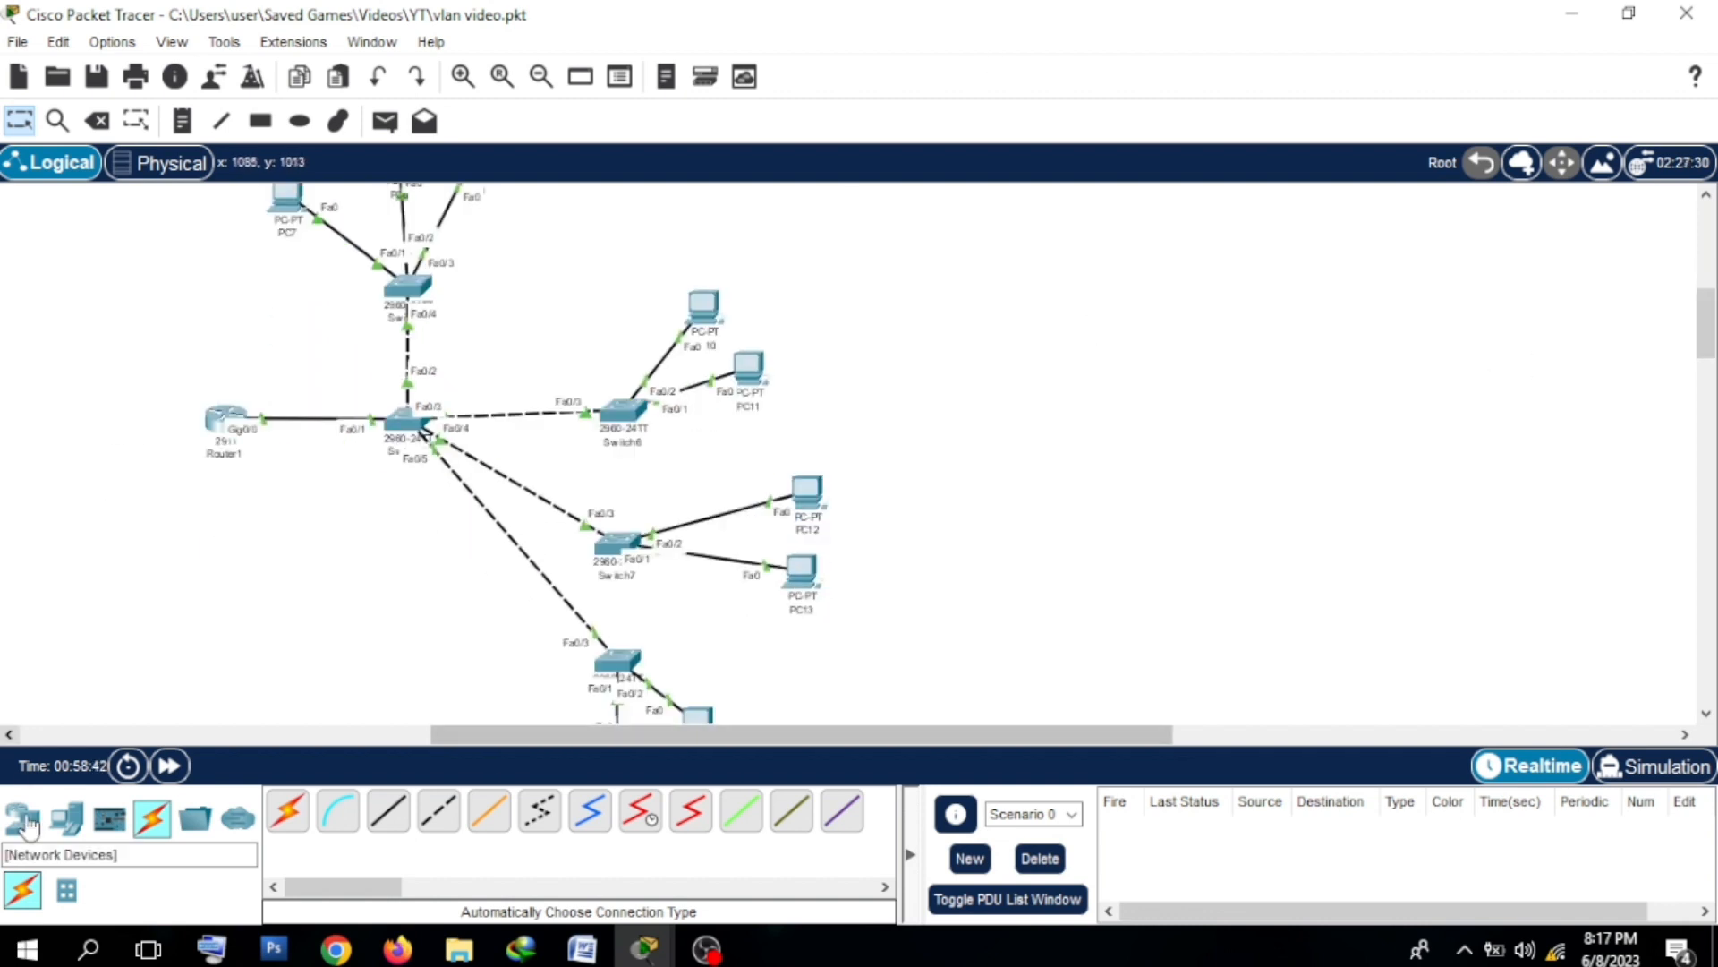
click(65, 817)
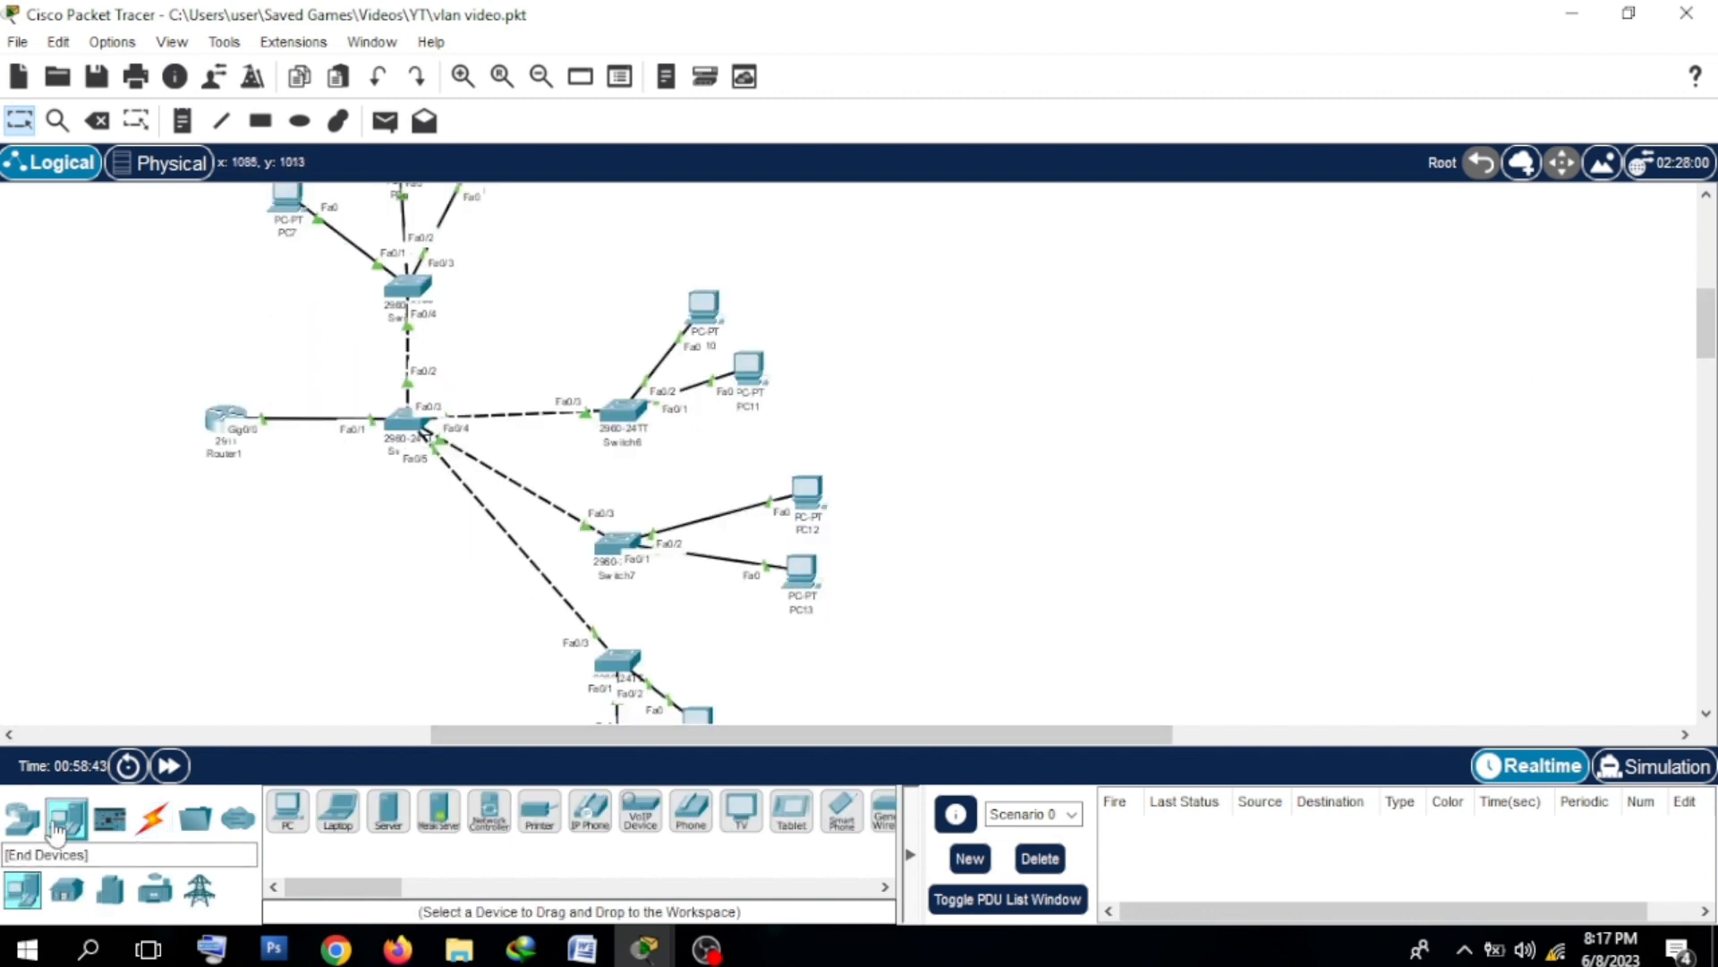
click(307, 807)
click(369, 545)
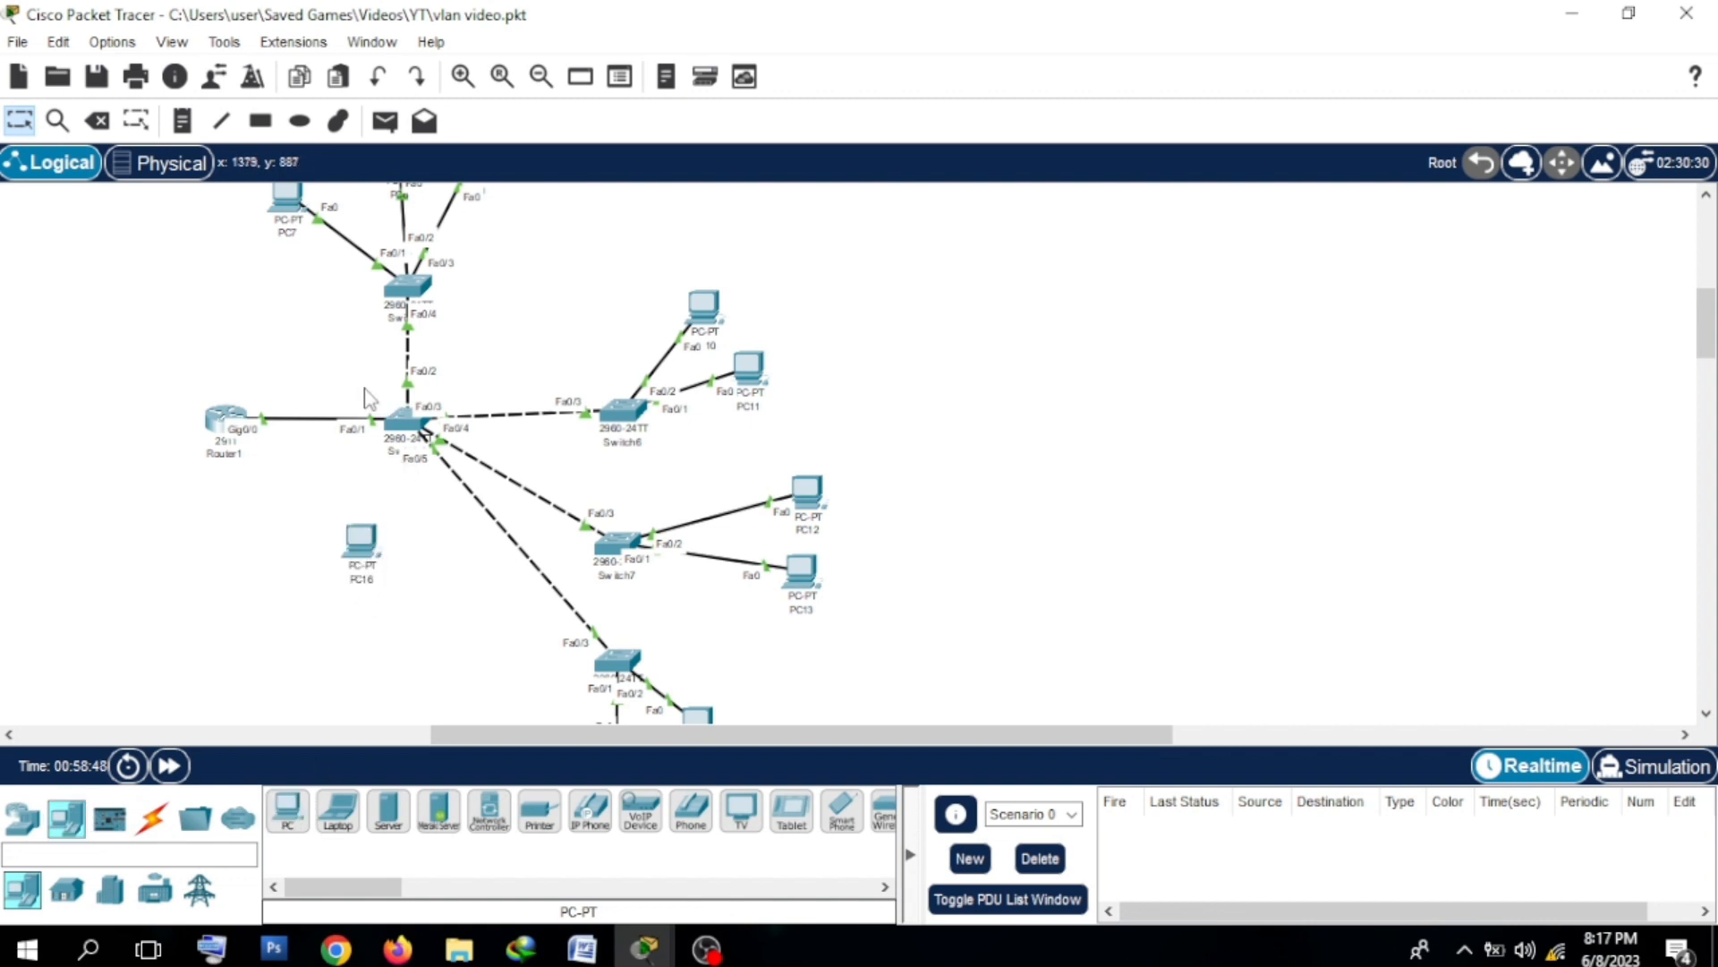
drag(364, 387, 364, 464)
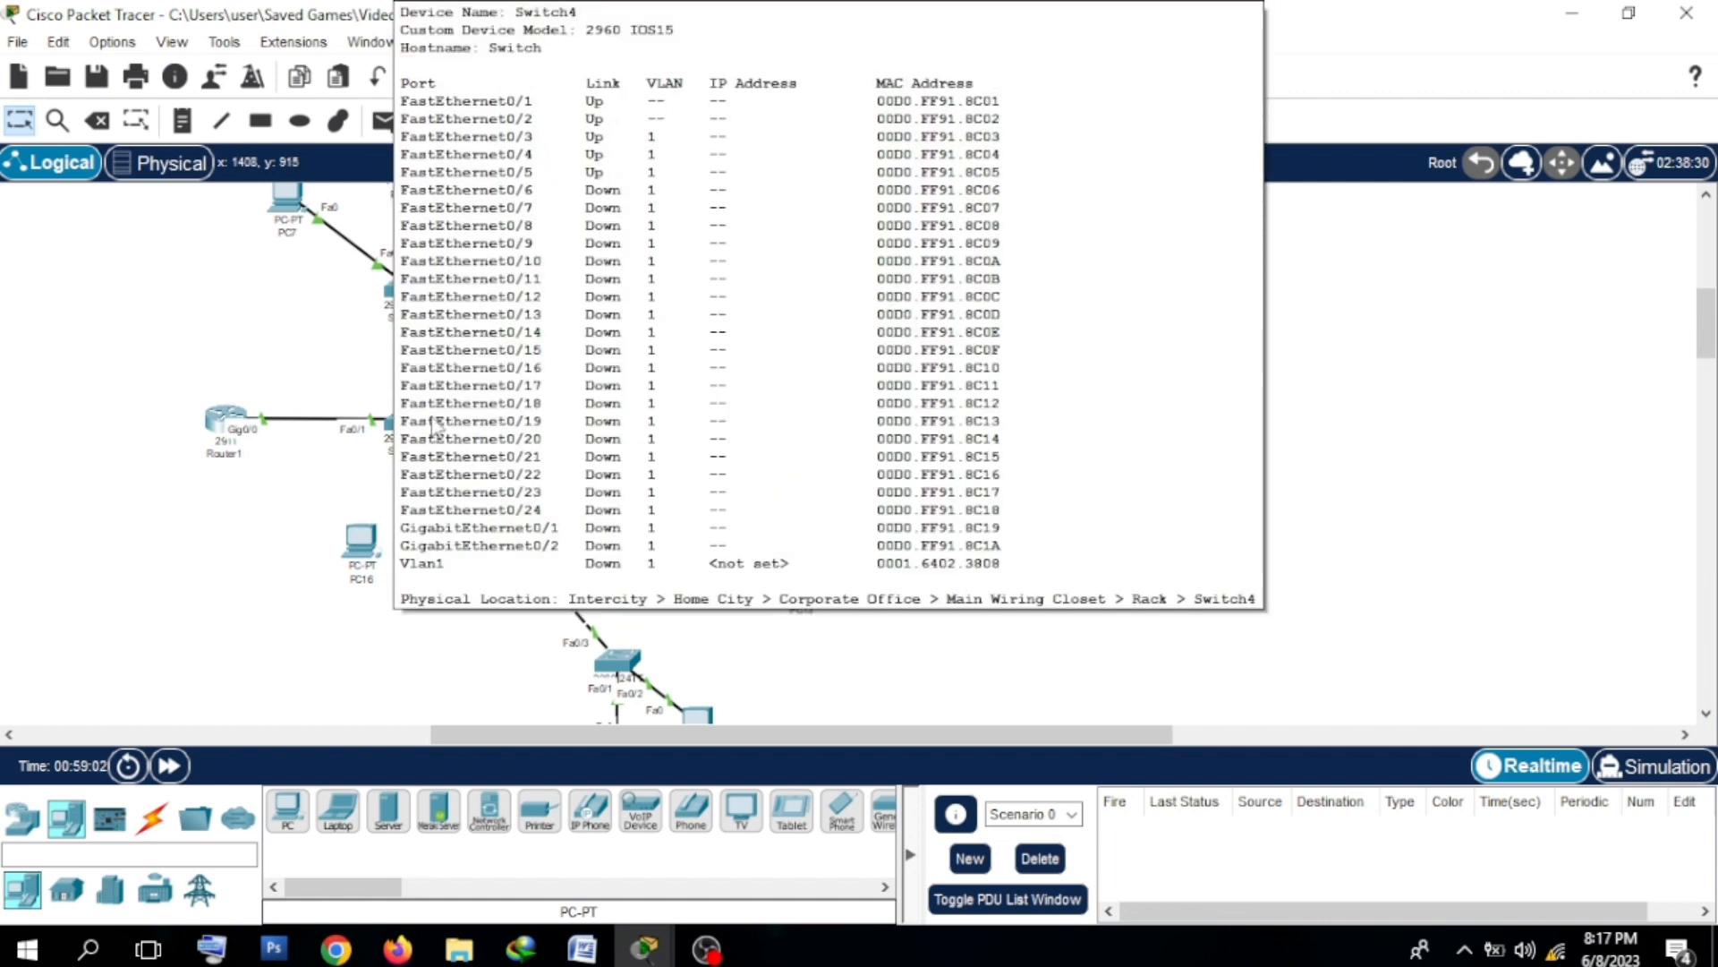
Step: Open the command line of Switch4 and enter privileged mode and global configuration mode
click(411, 417)
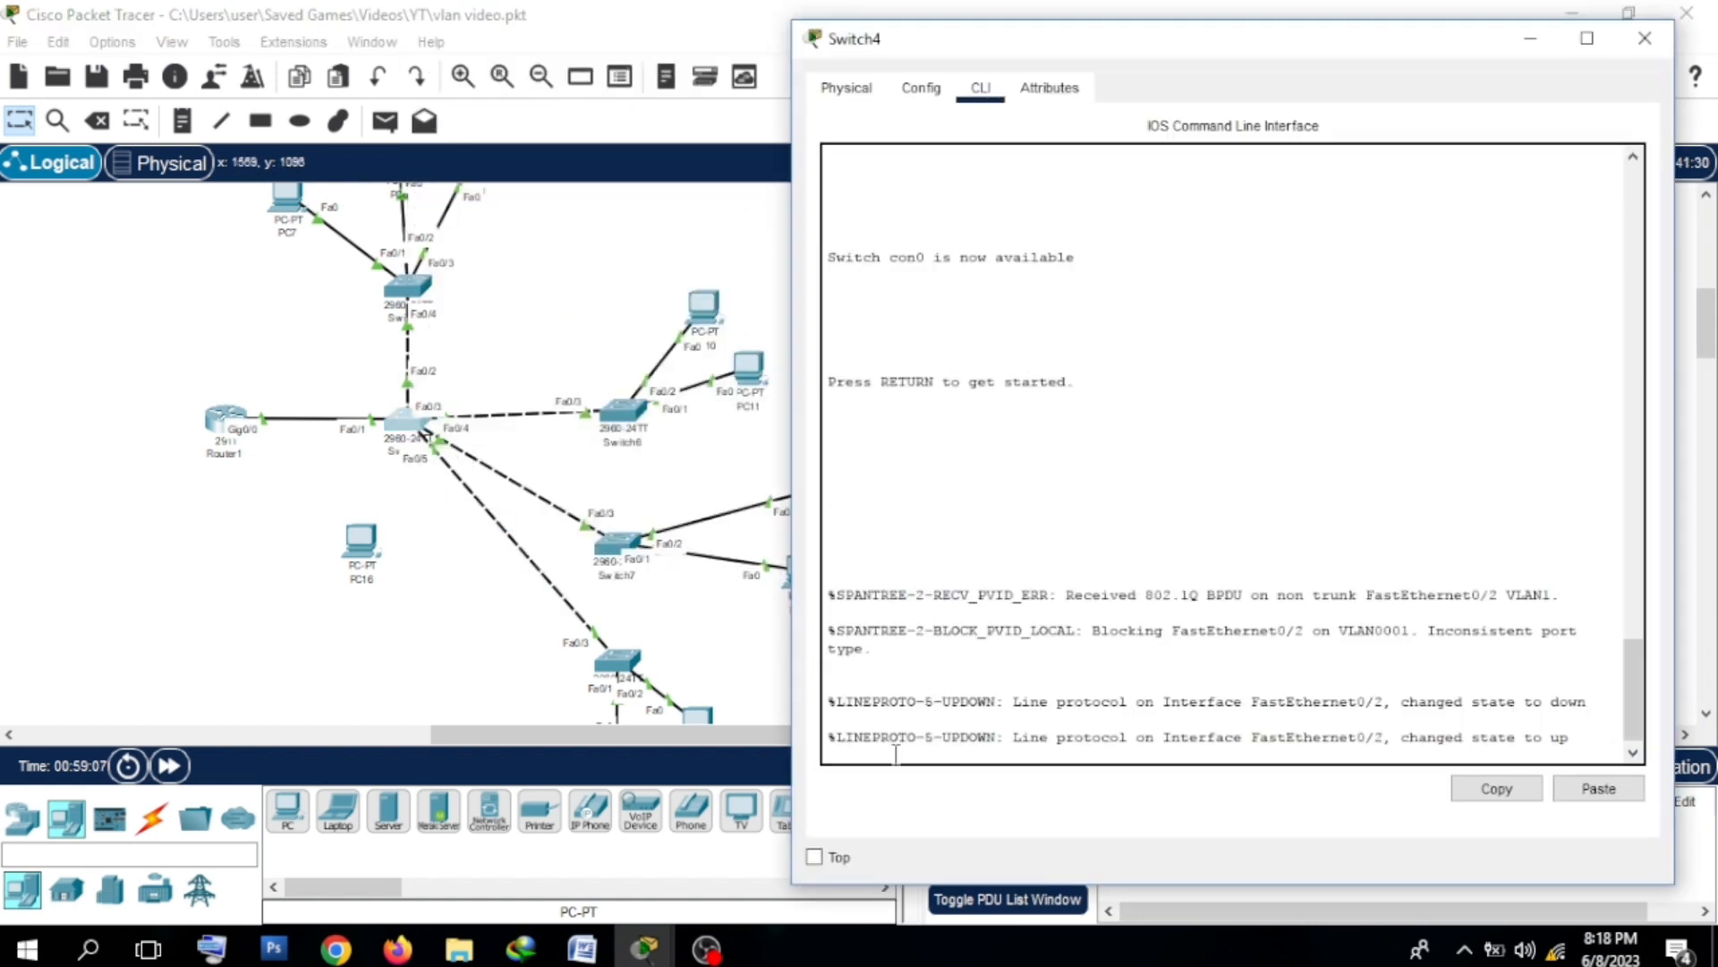
key(Return)
key(Return)
key(Return)
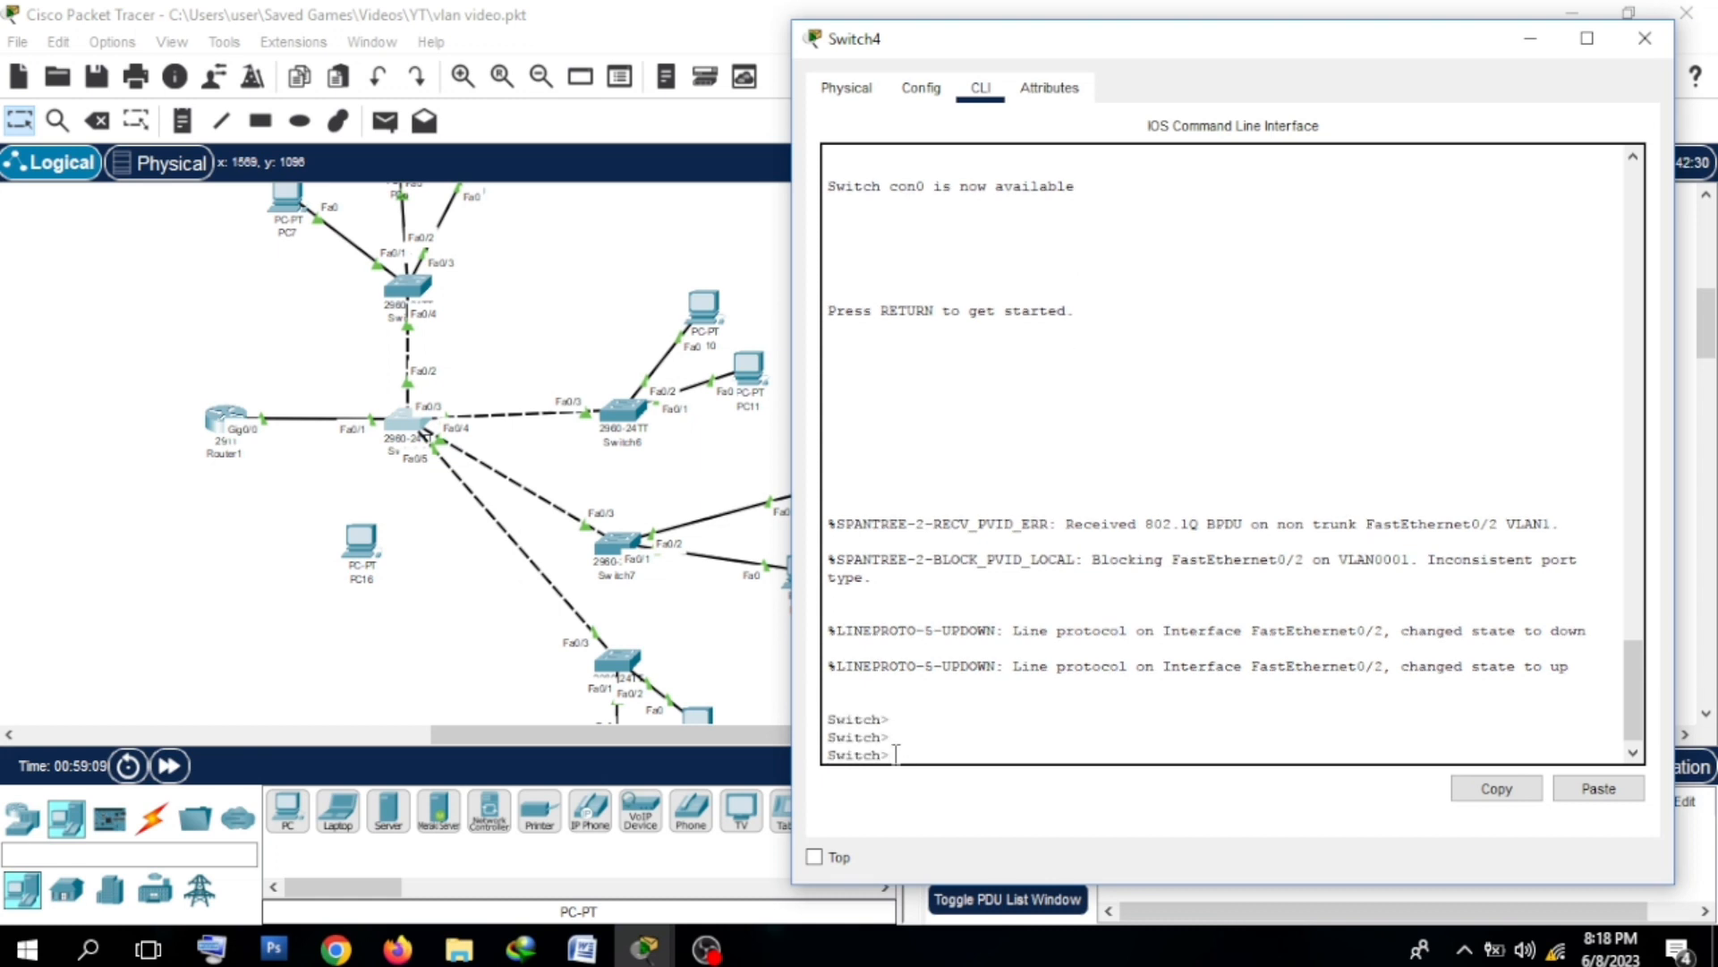
text(en)
key(Return)
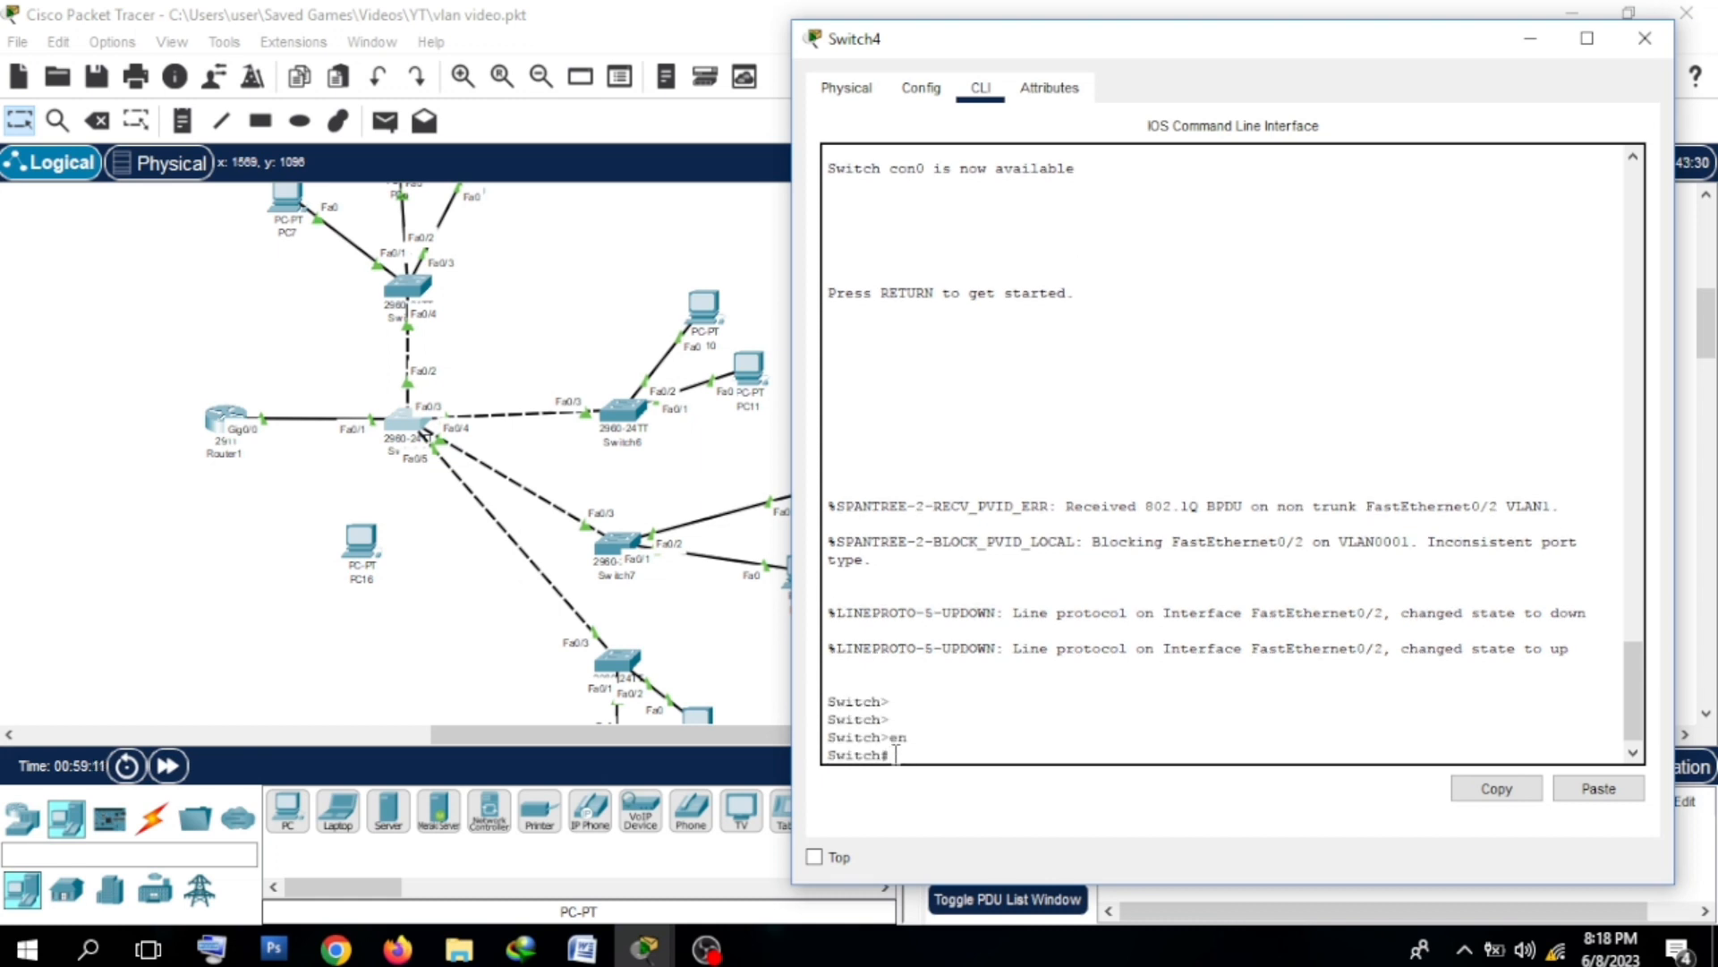
text(conf t)
key(Return)
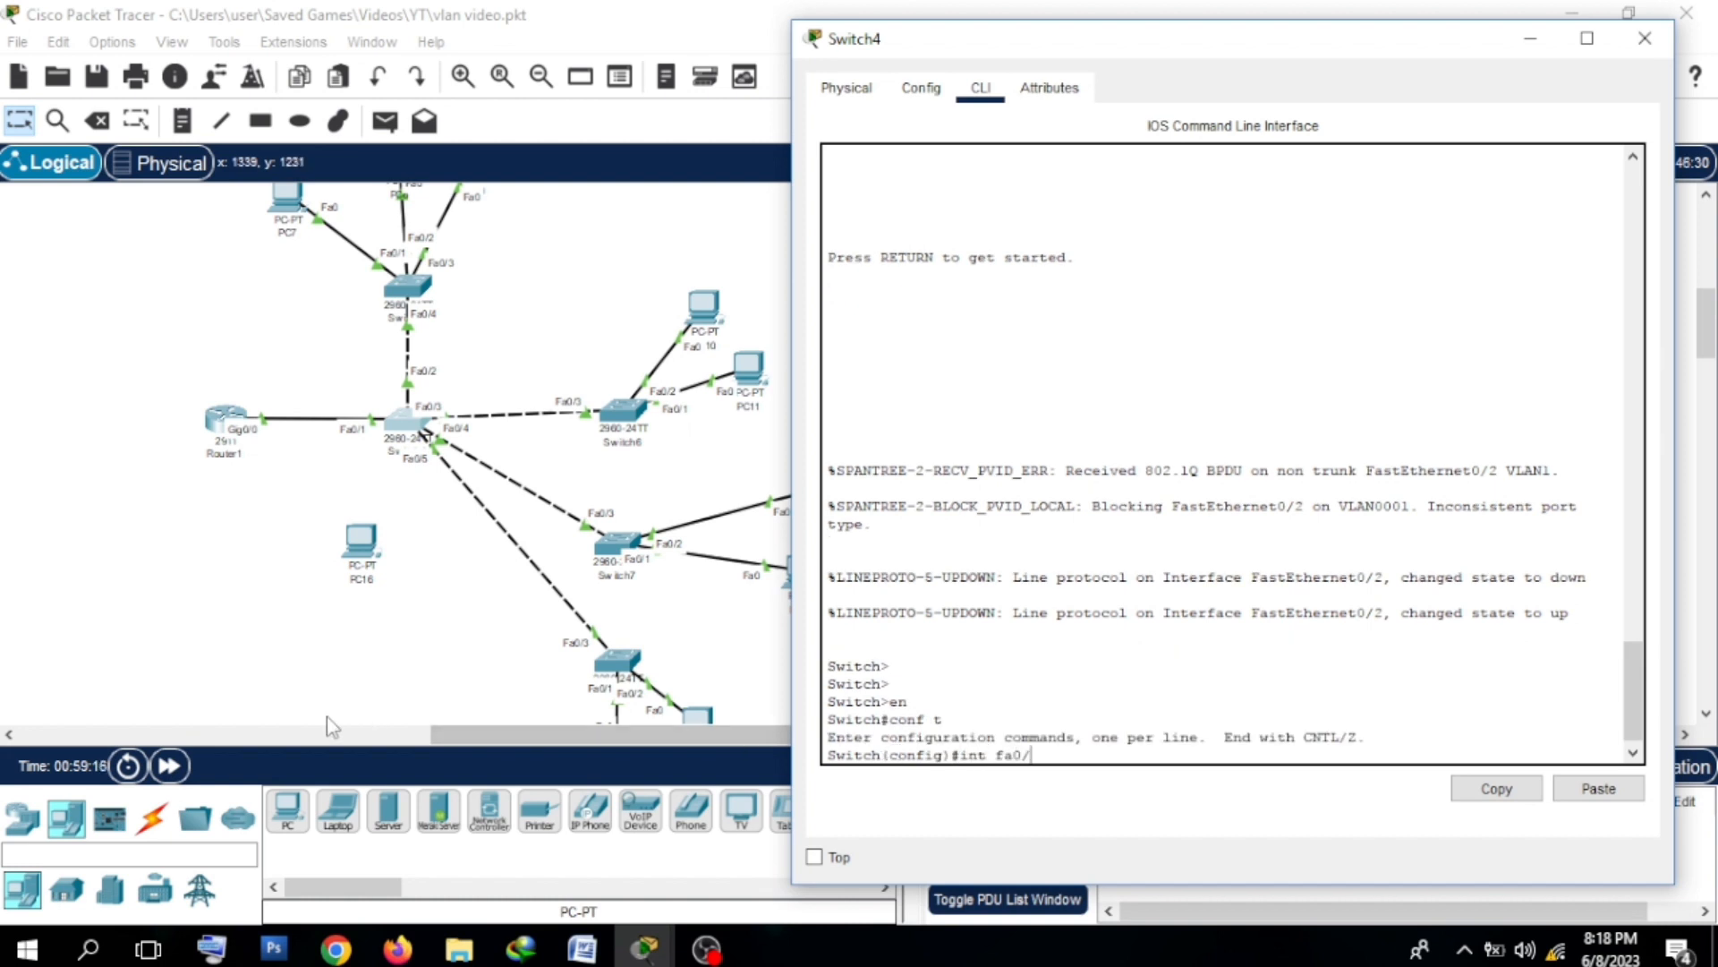
Step: Connect PC16 to Switch4 with an automatically chosen connection type
click(162, 765)
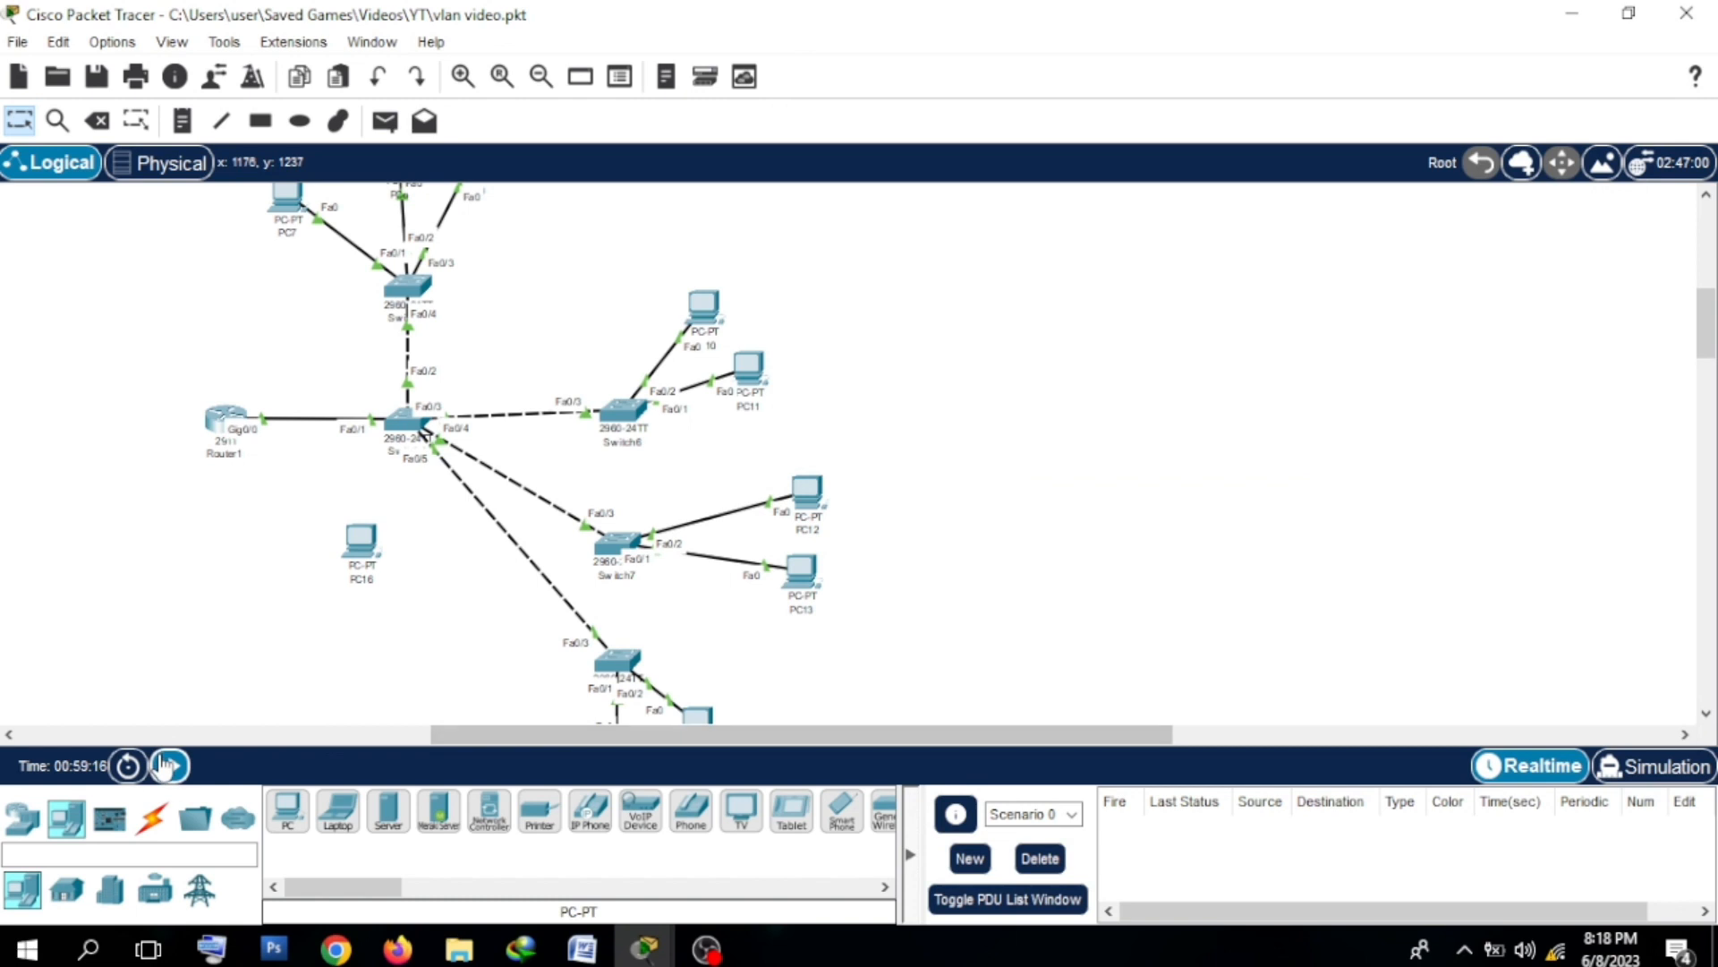
click(152, 816)
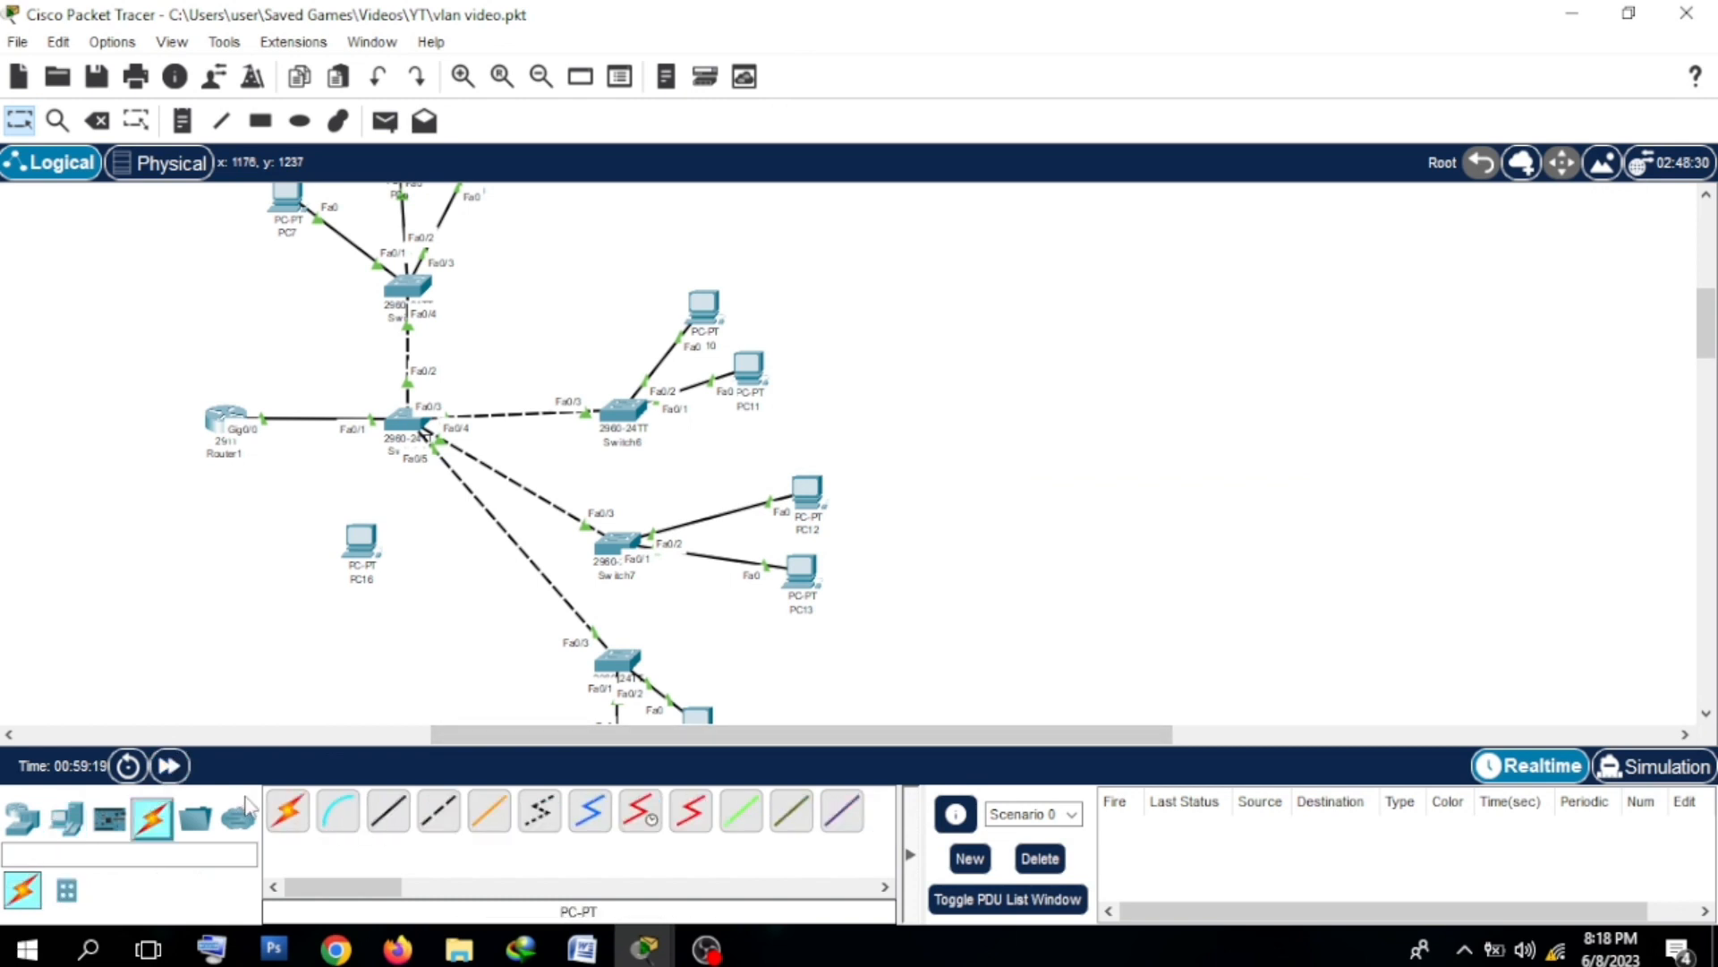
click(287, 811)
click(360, 540)
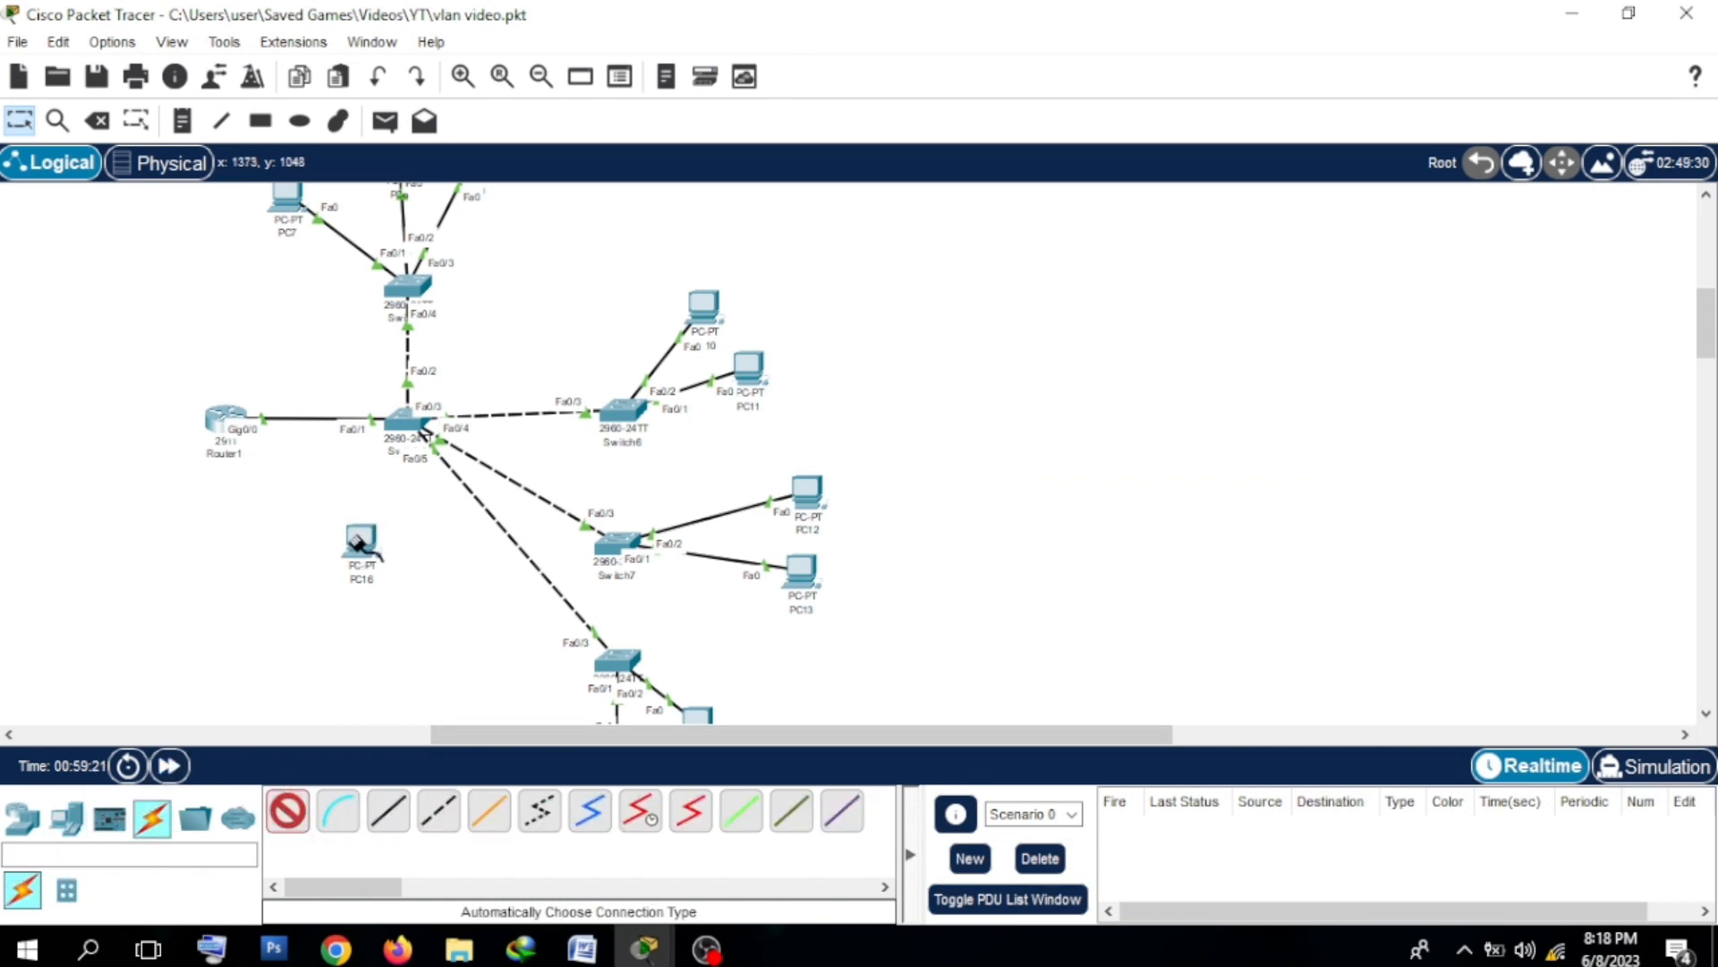
click(400, 436)
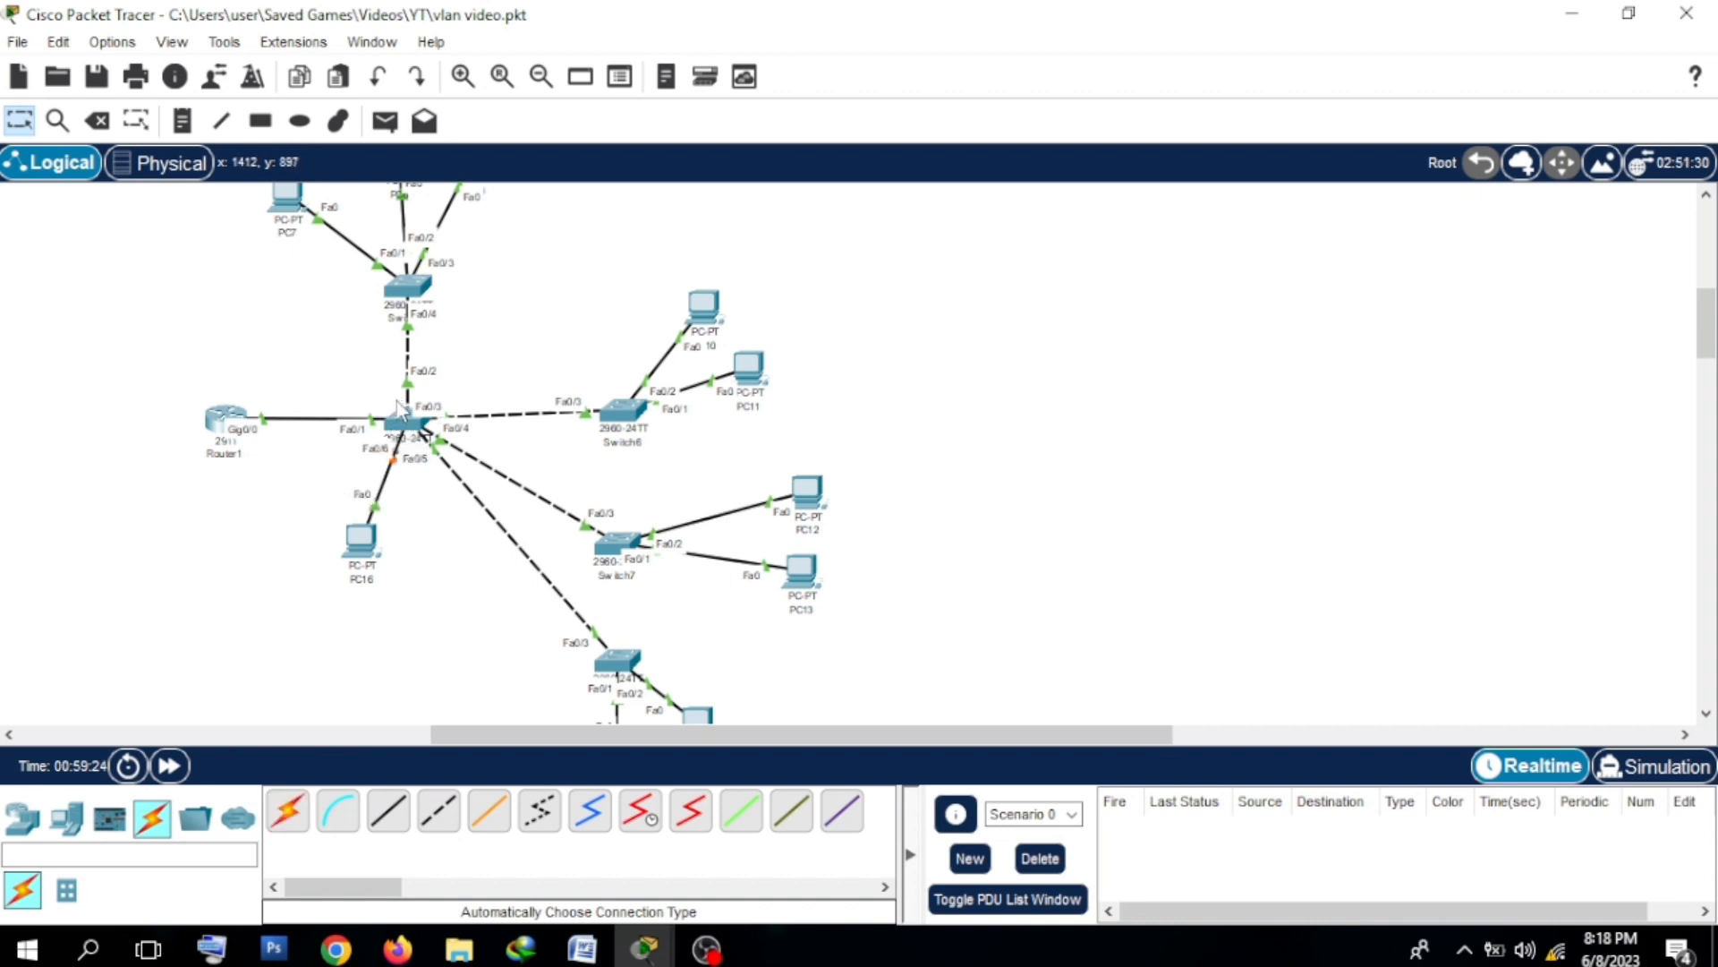
Step: On Switch4, assign interface fa0/5 to access VLAN 30 and close the switch window
click(402, 422)
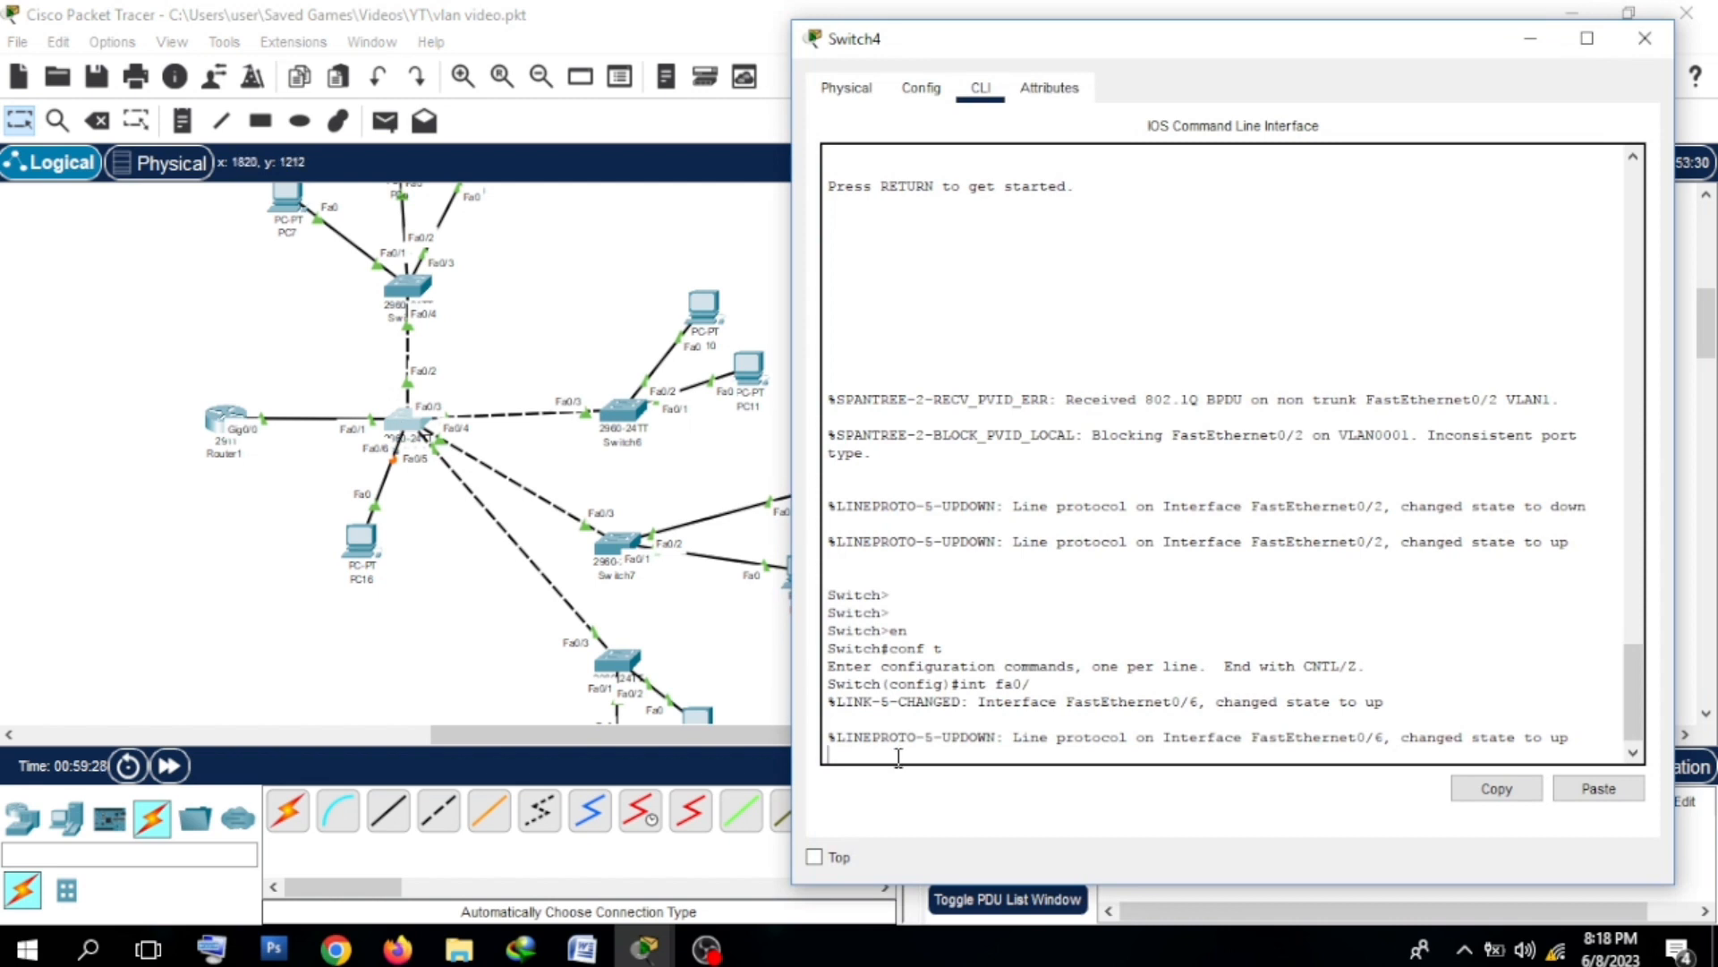
key(Return)
key(Return)
key(Return)
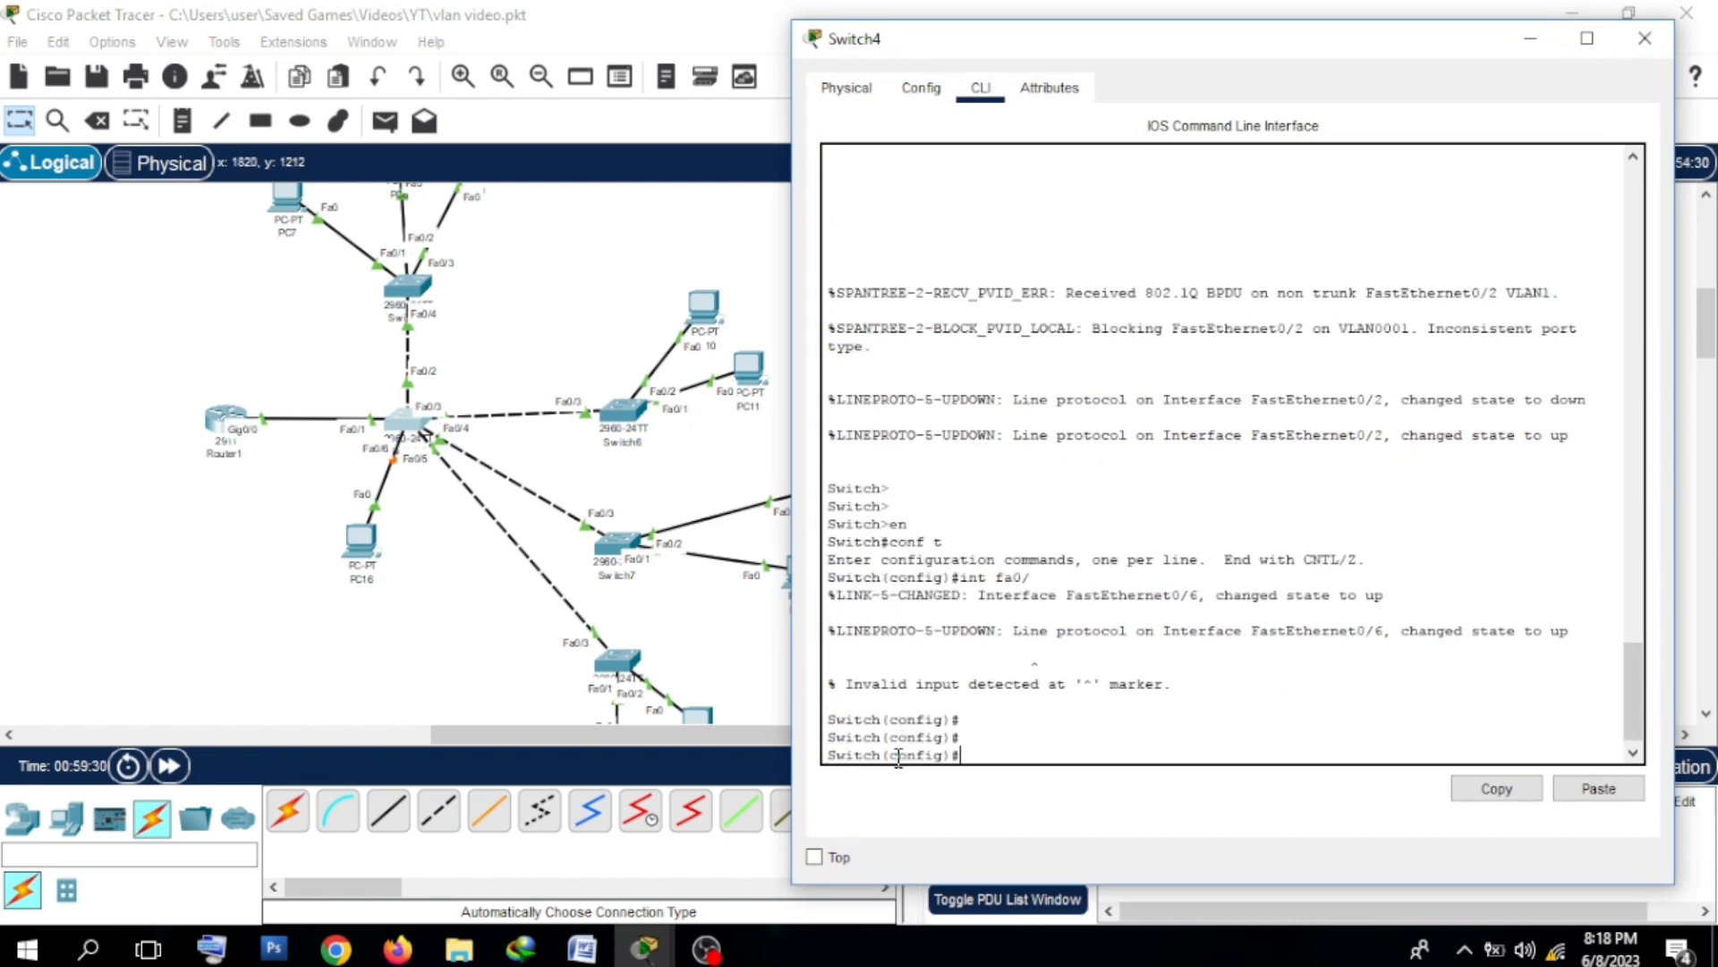
text(int fa0/5)
key(Return)
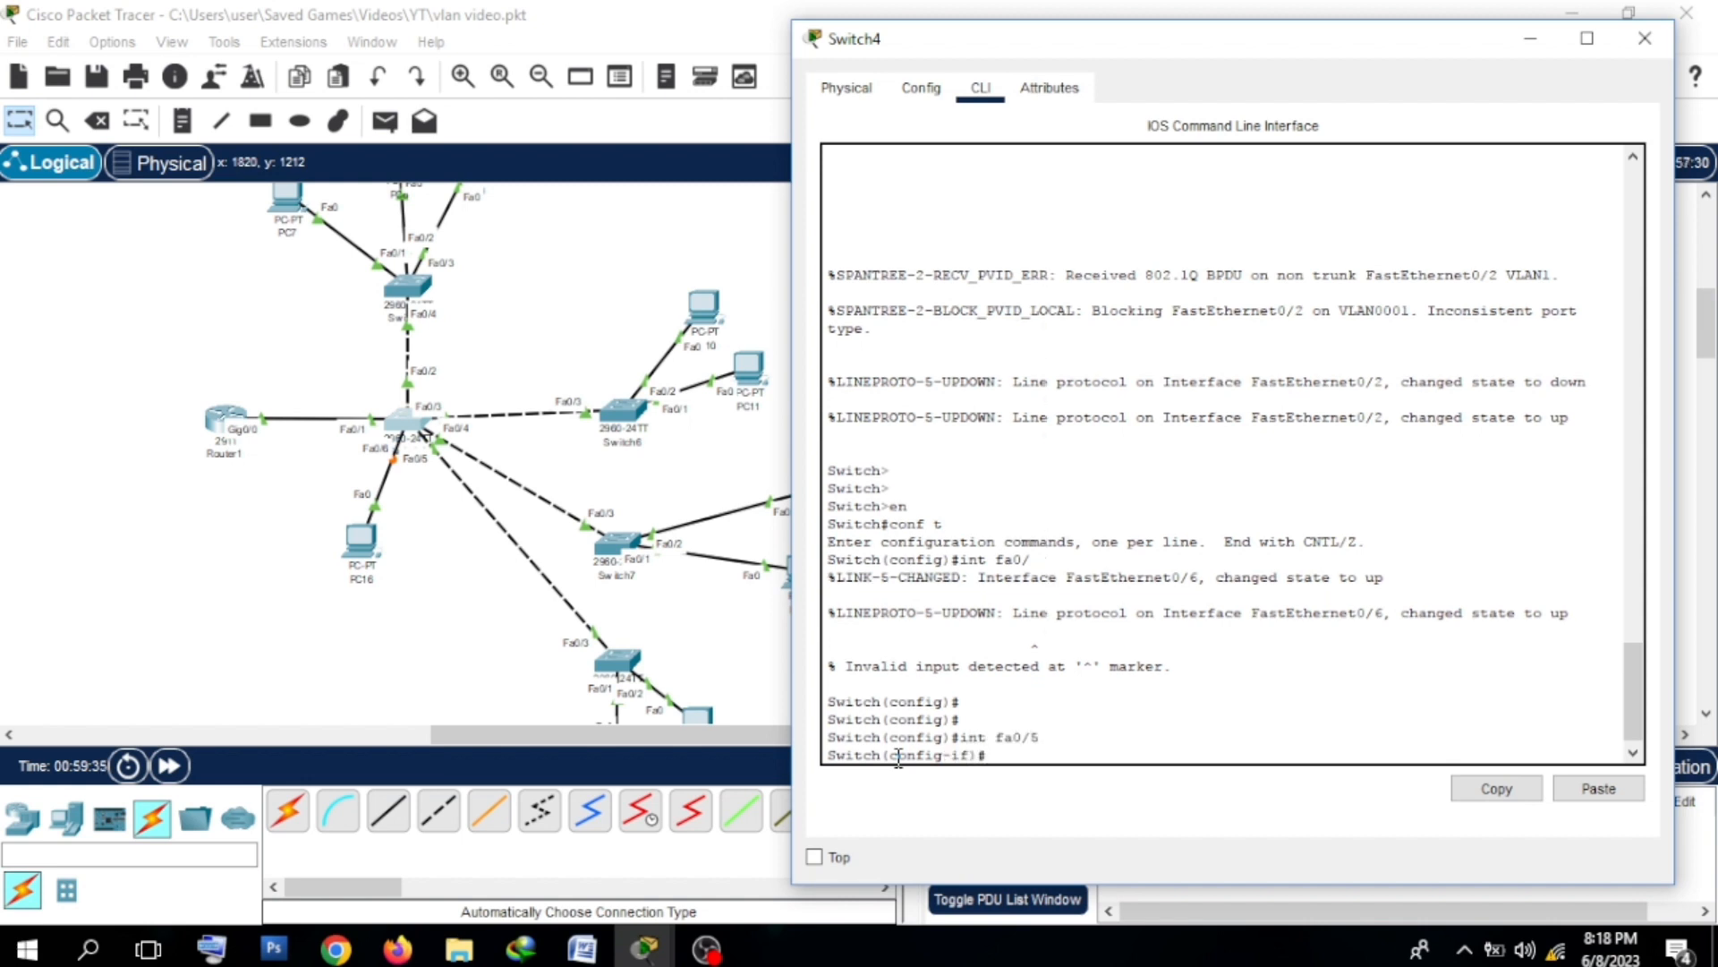
text(sw ACC vlan 30)
key(Return)
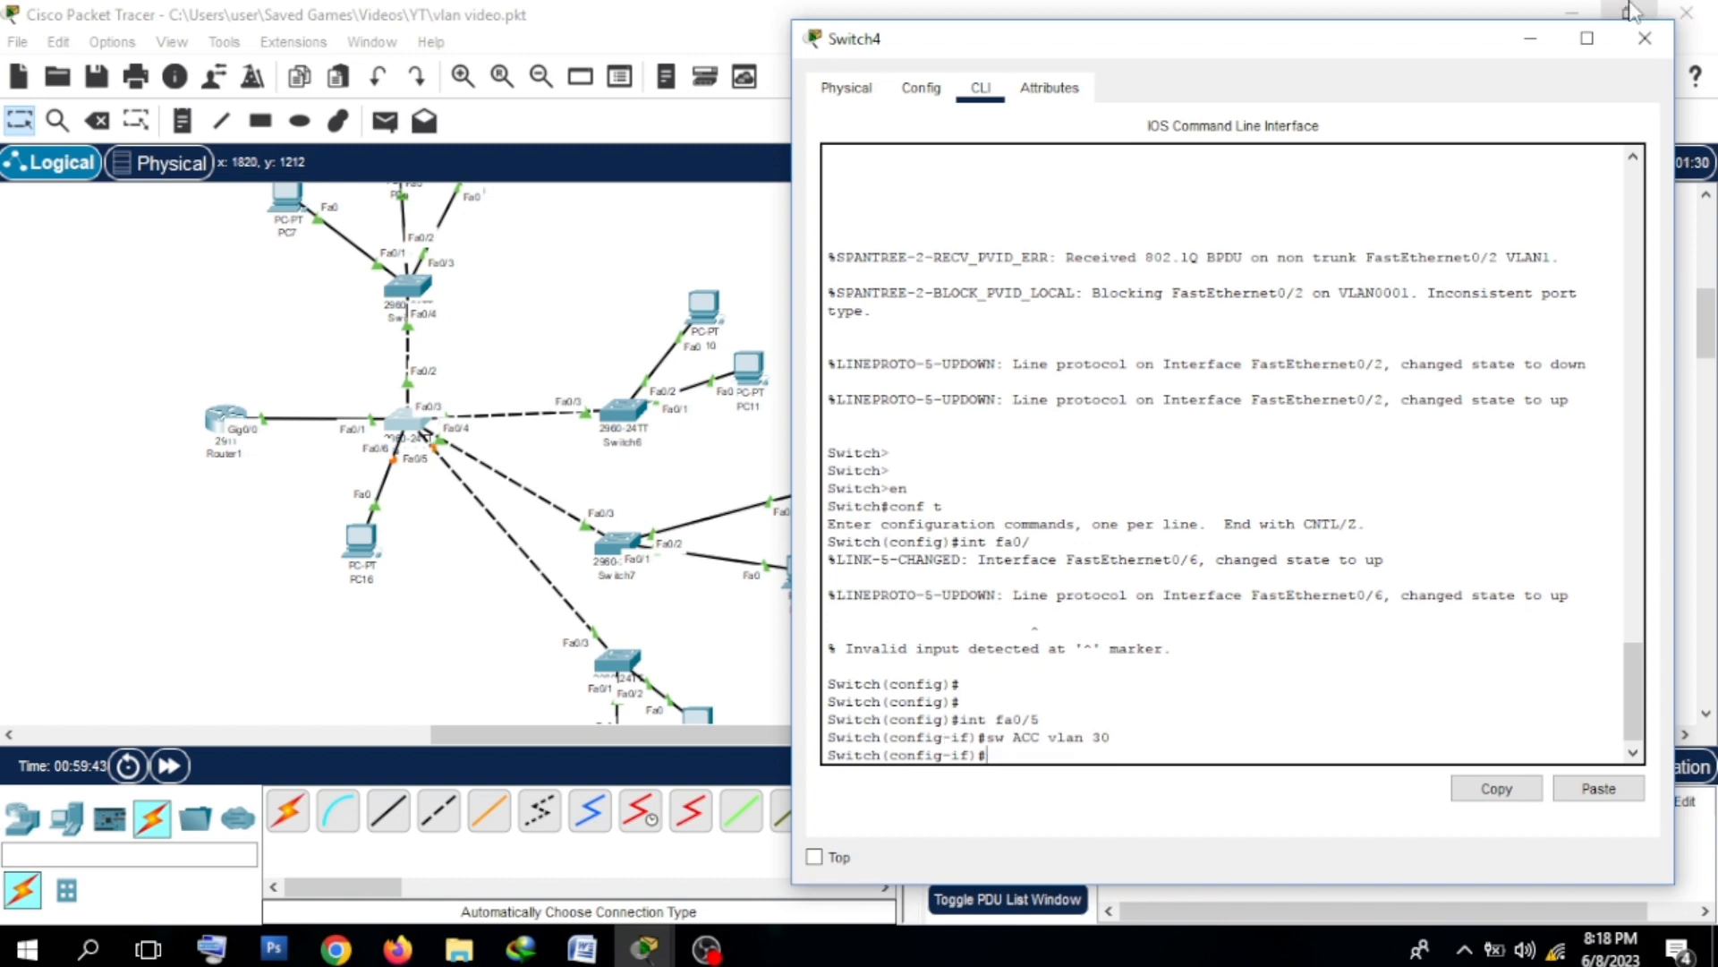
click(1655, 51)
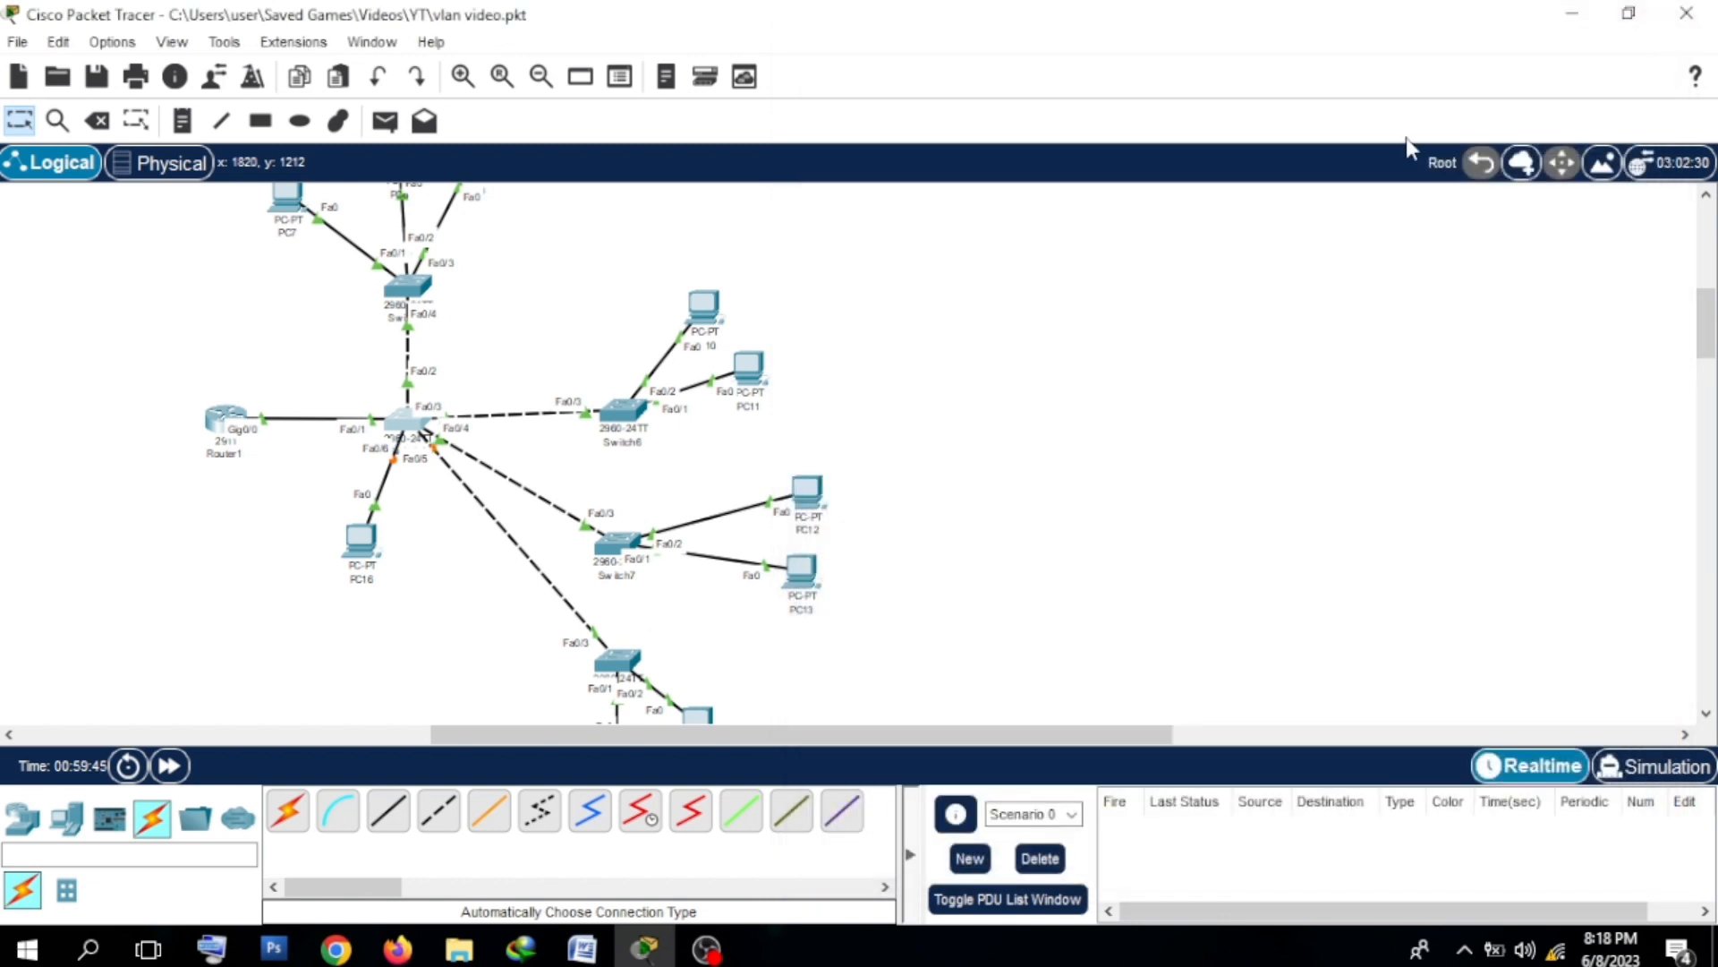
Step: Fast-forward the network time, dismiss the cleaner pop-up and set PC16's IPv4 configuration to DHCP
click(170, 767)
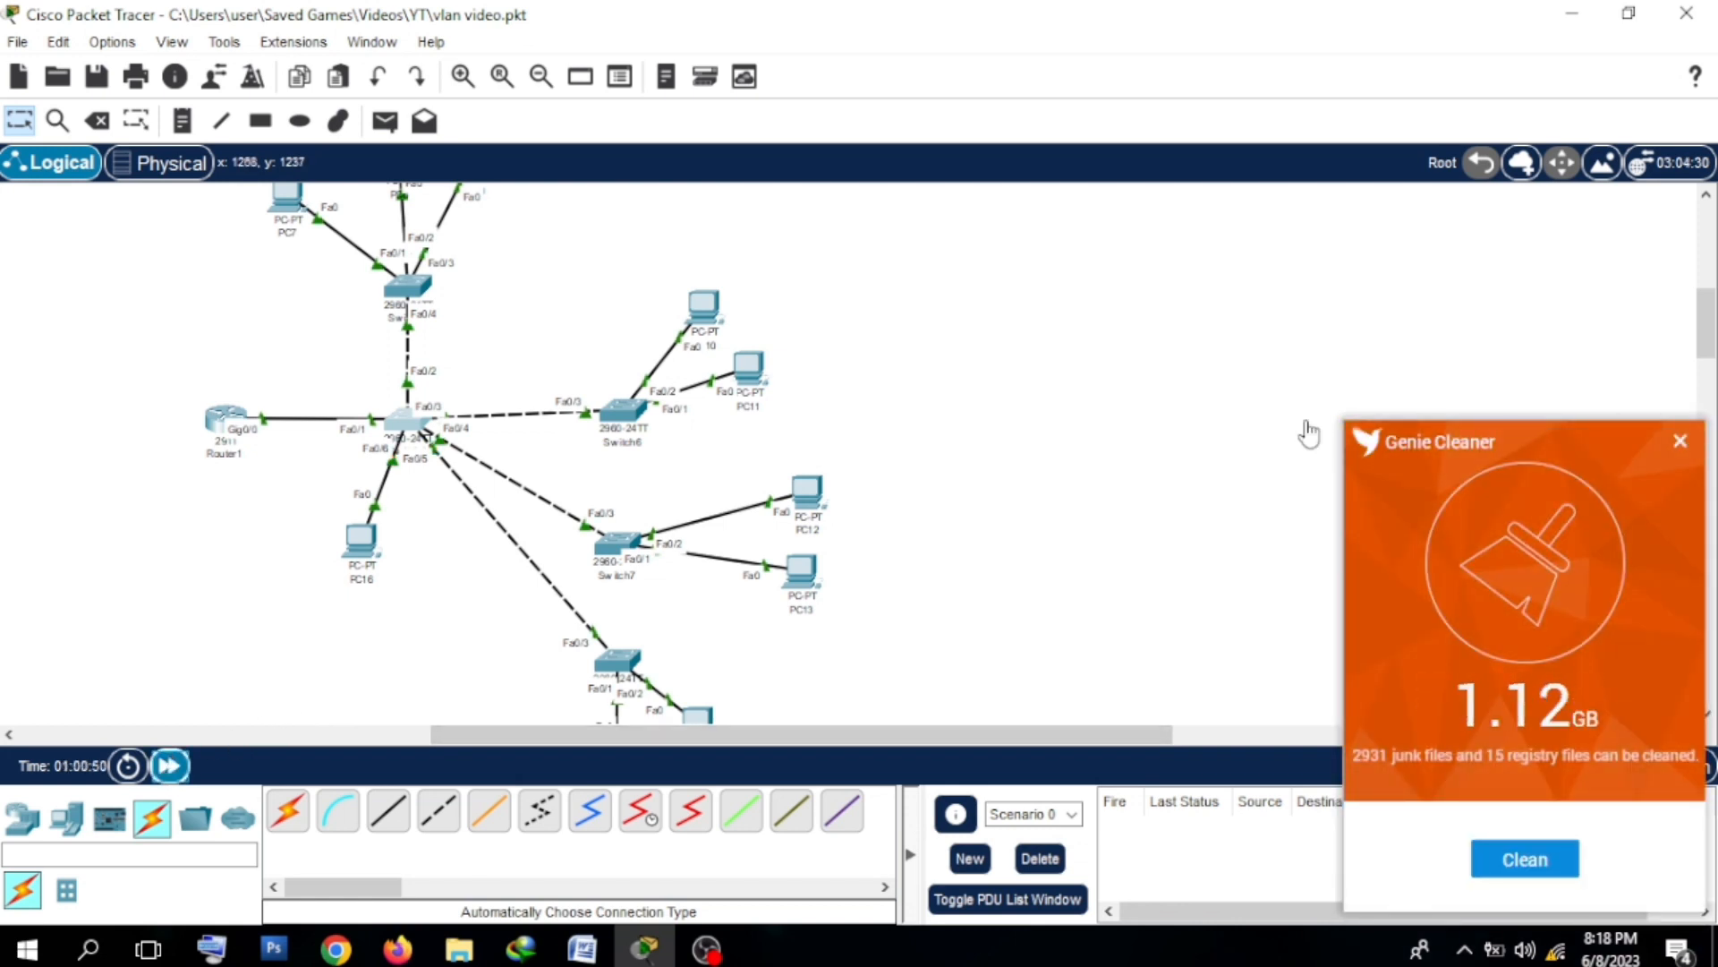
click(1681, 442)
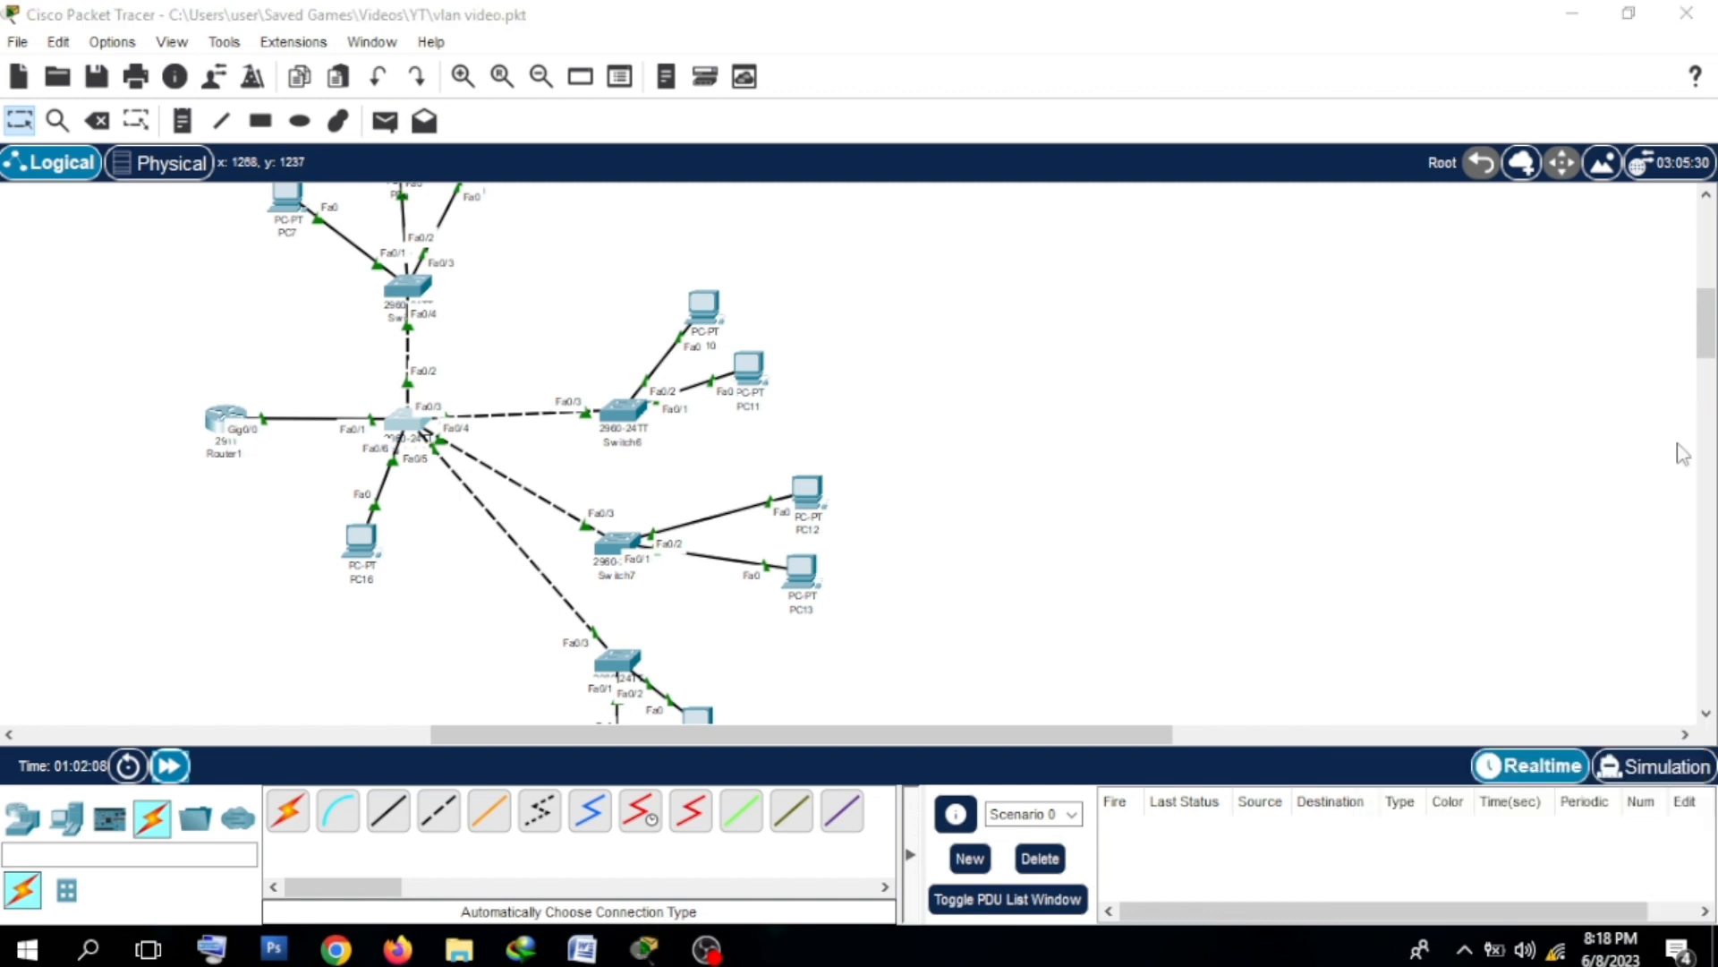
click(376, 539)
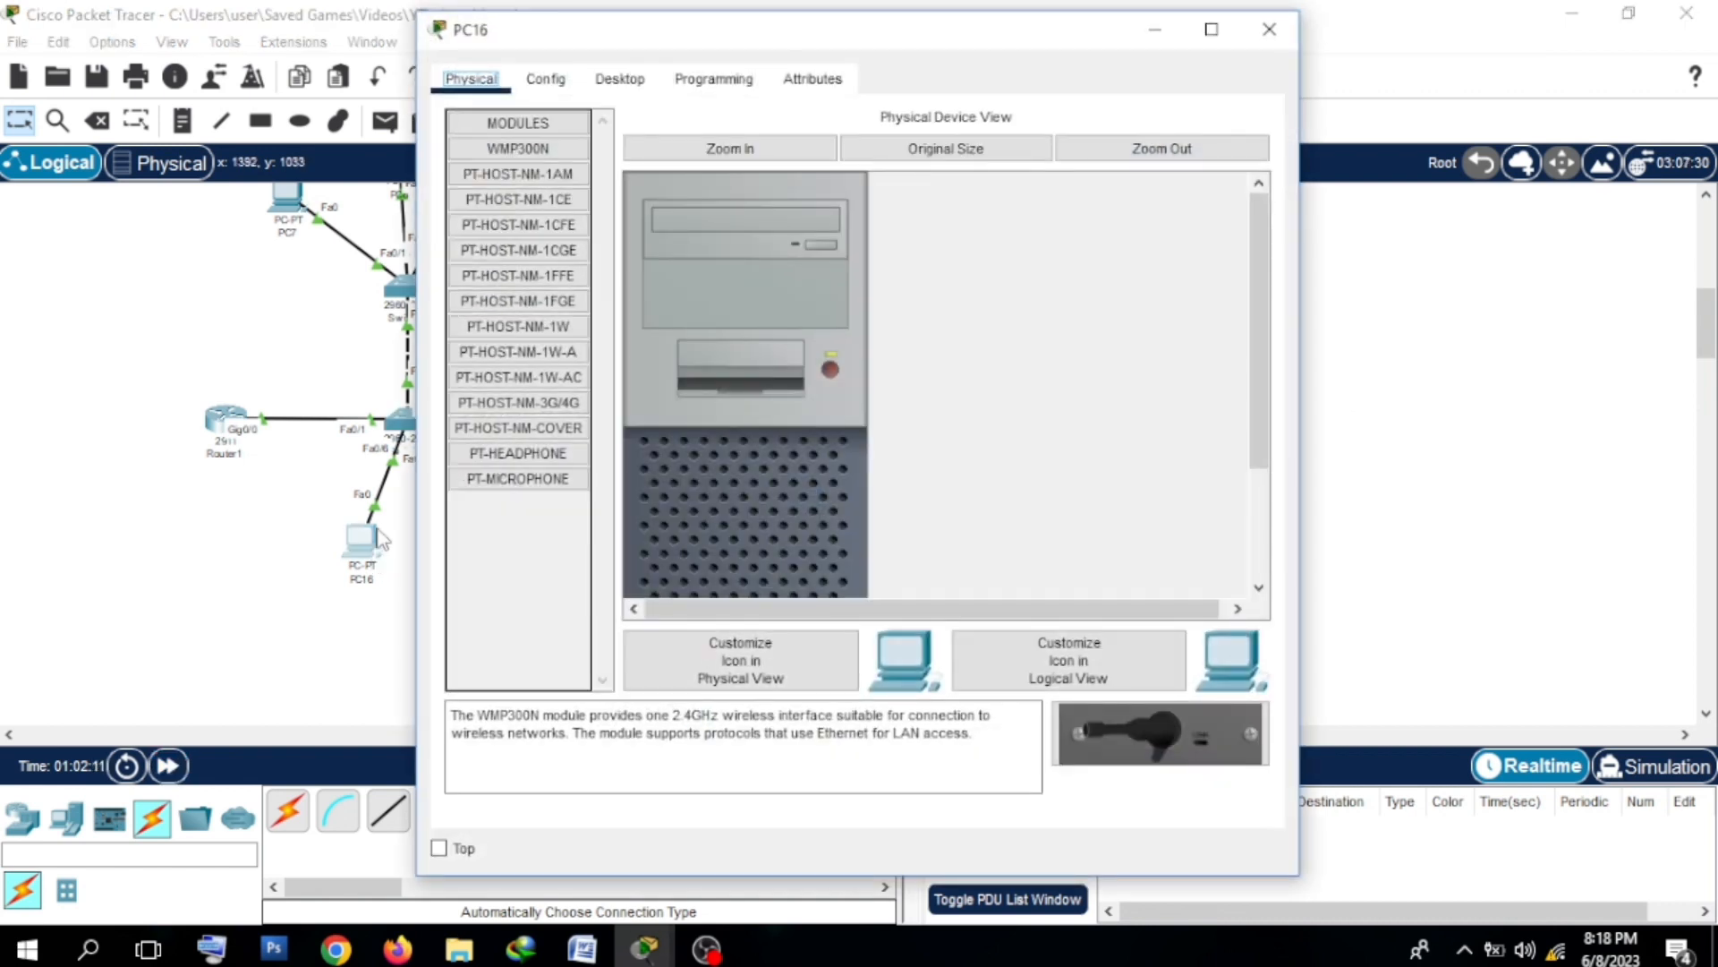
click(632, 89)
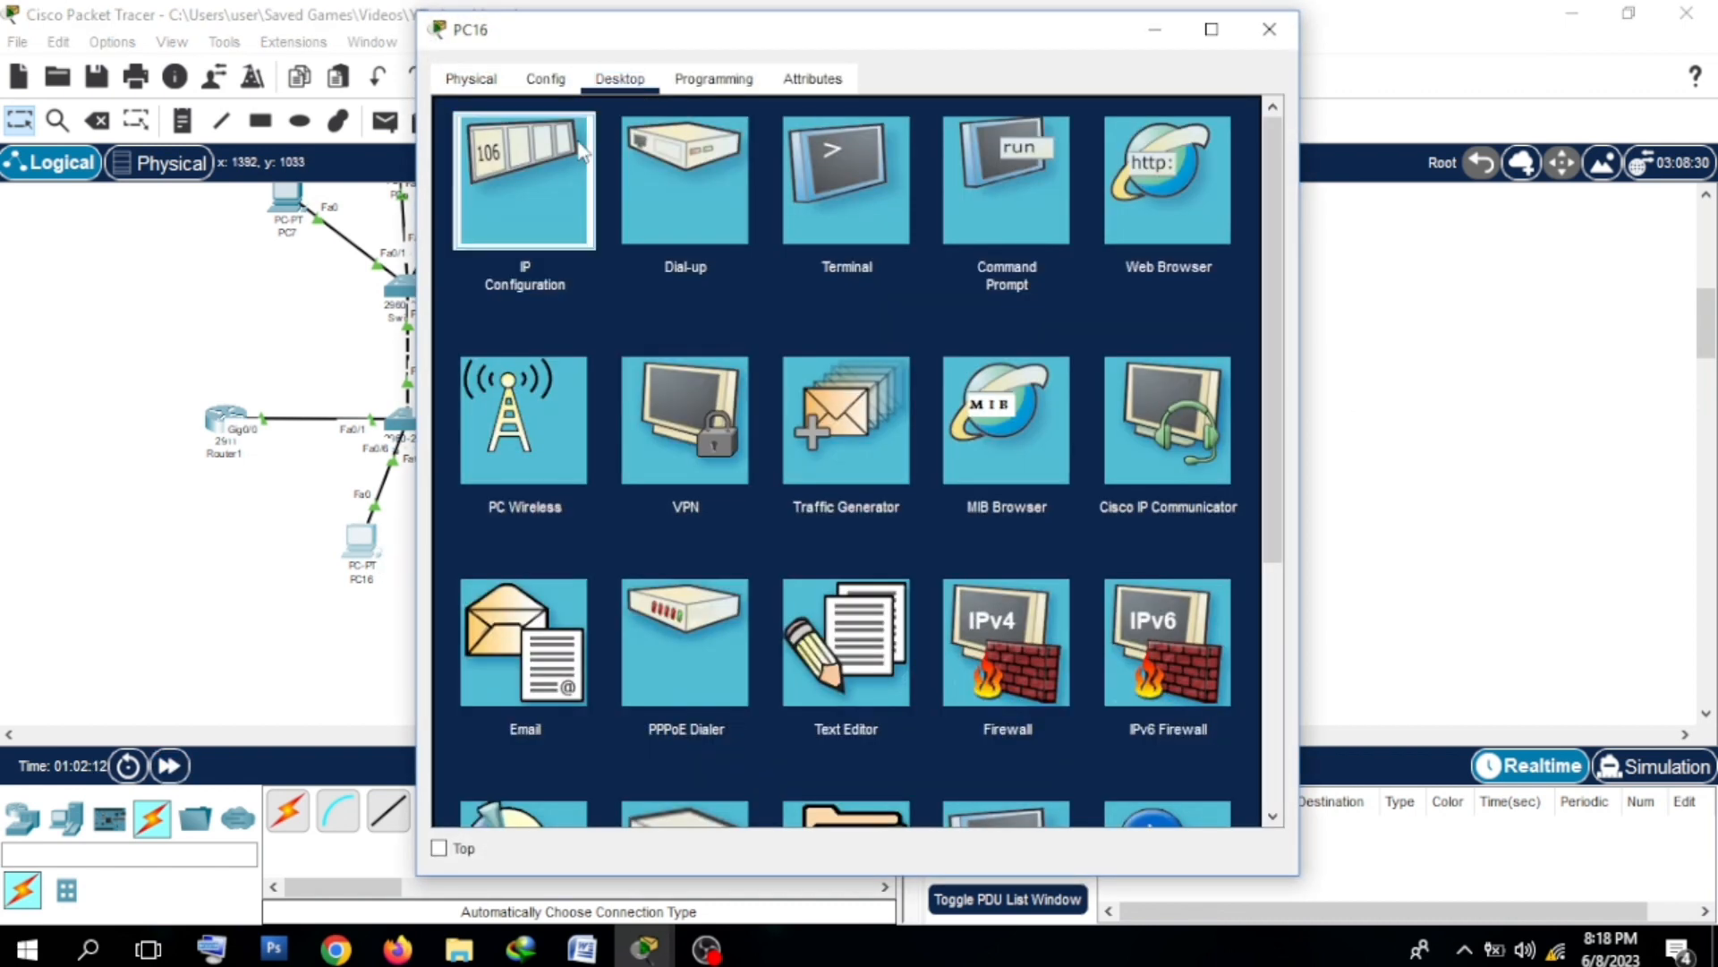
click(553, 220)
click(501, 224)
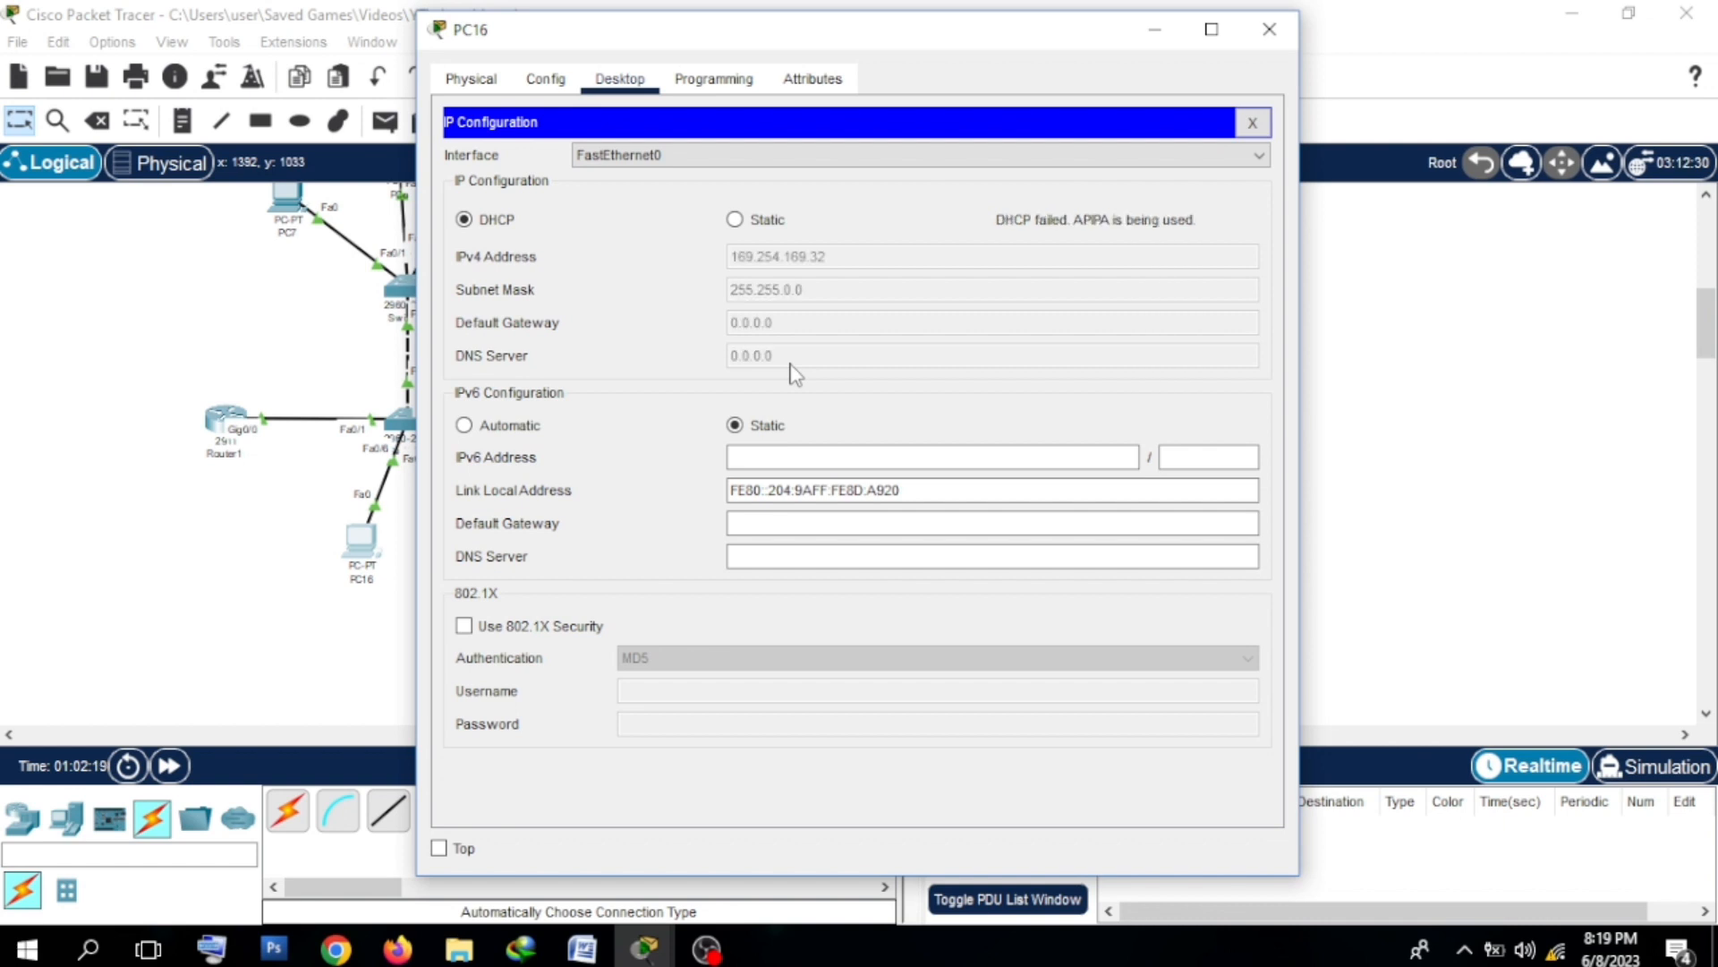
Step: Repeat PC16's DHCP request by switching its IPv4 configuration to Static and back to DHCP, and close its window
click(758, 224)
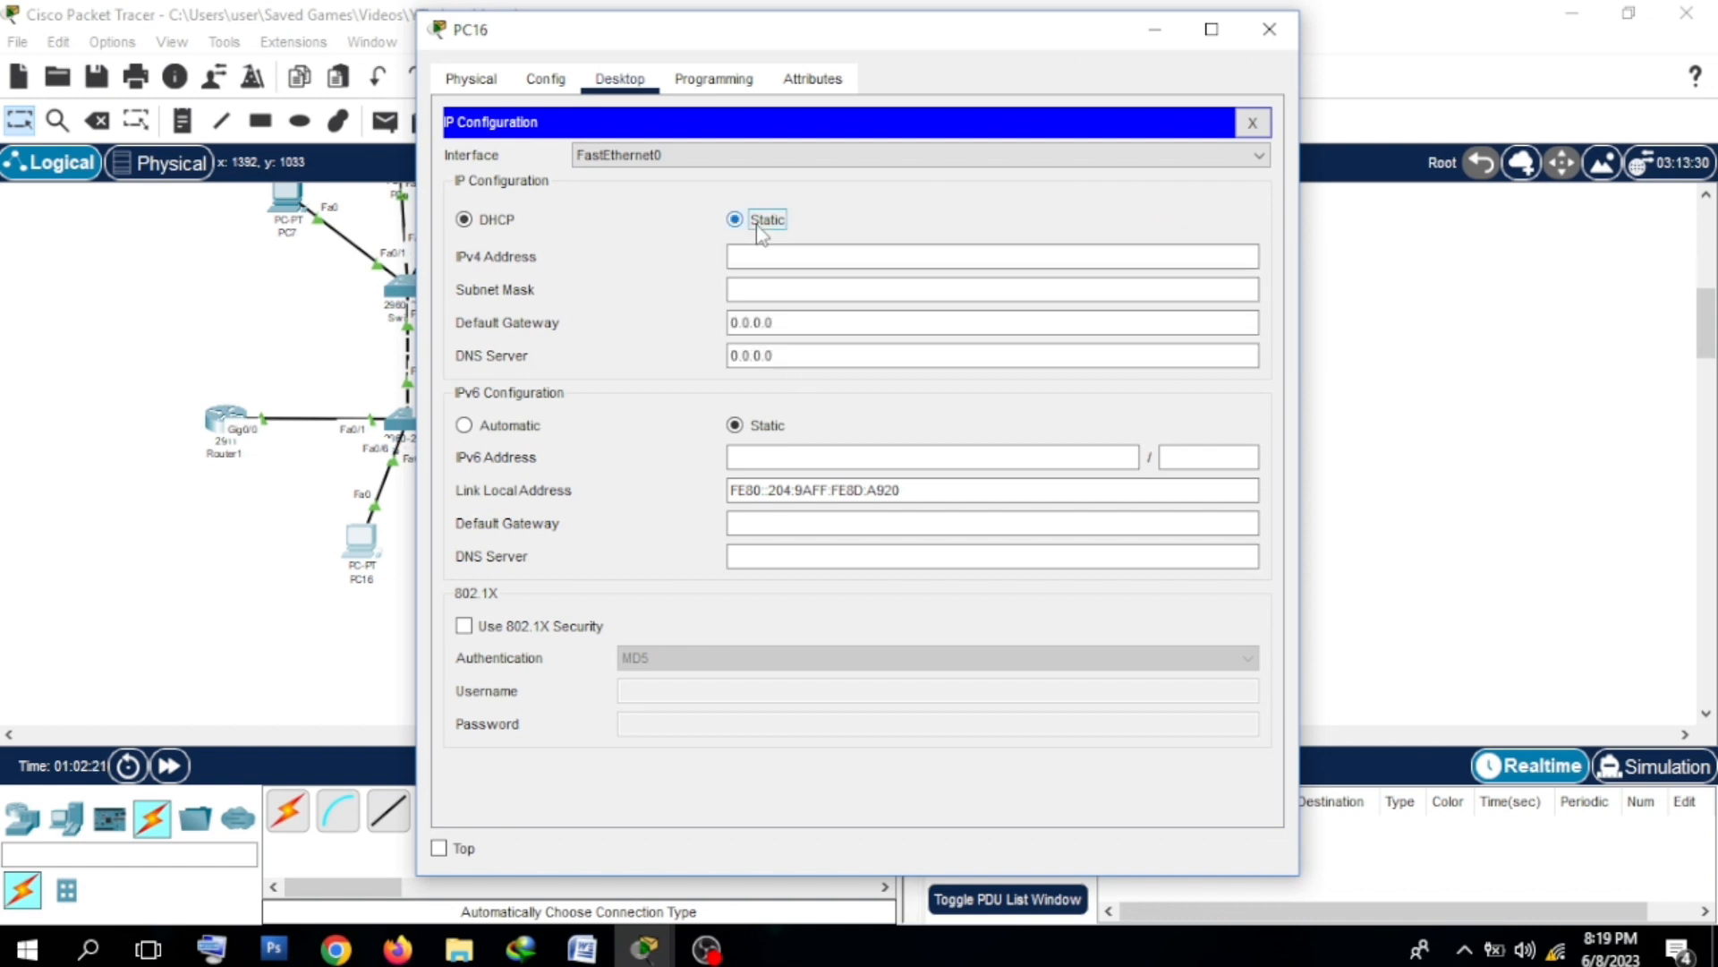
click(464, 221)
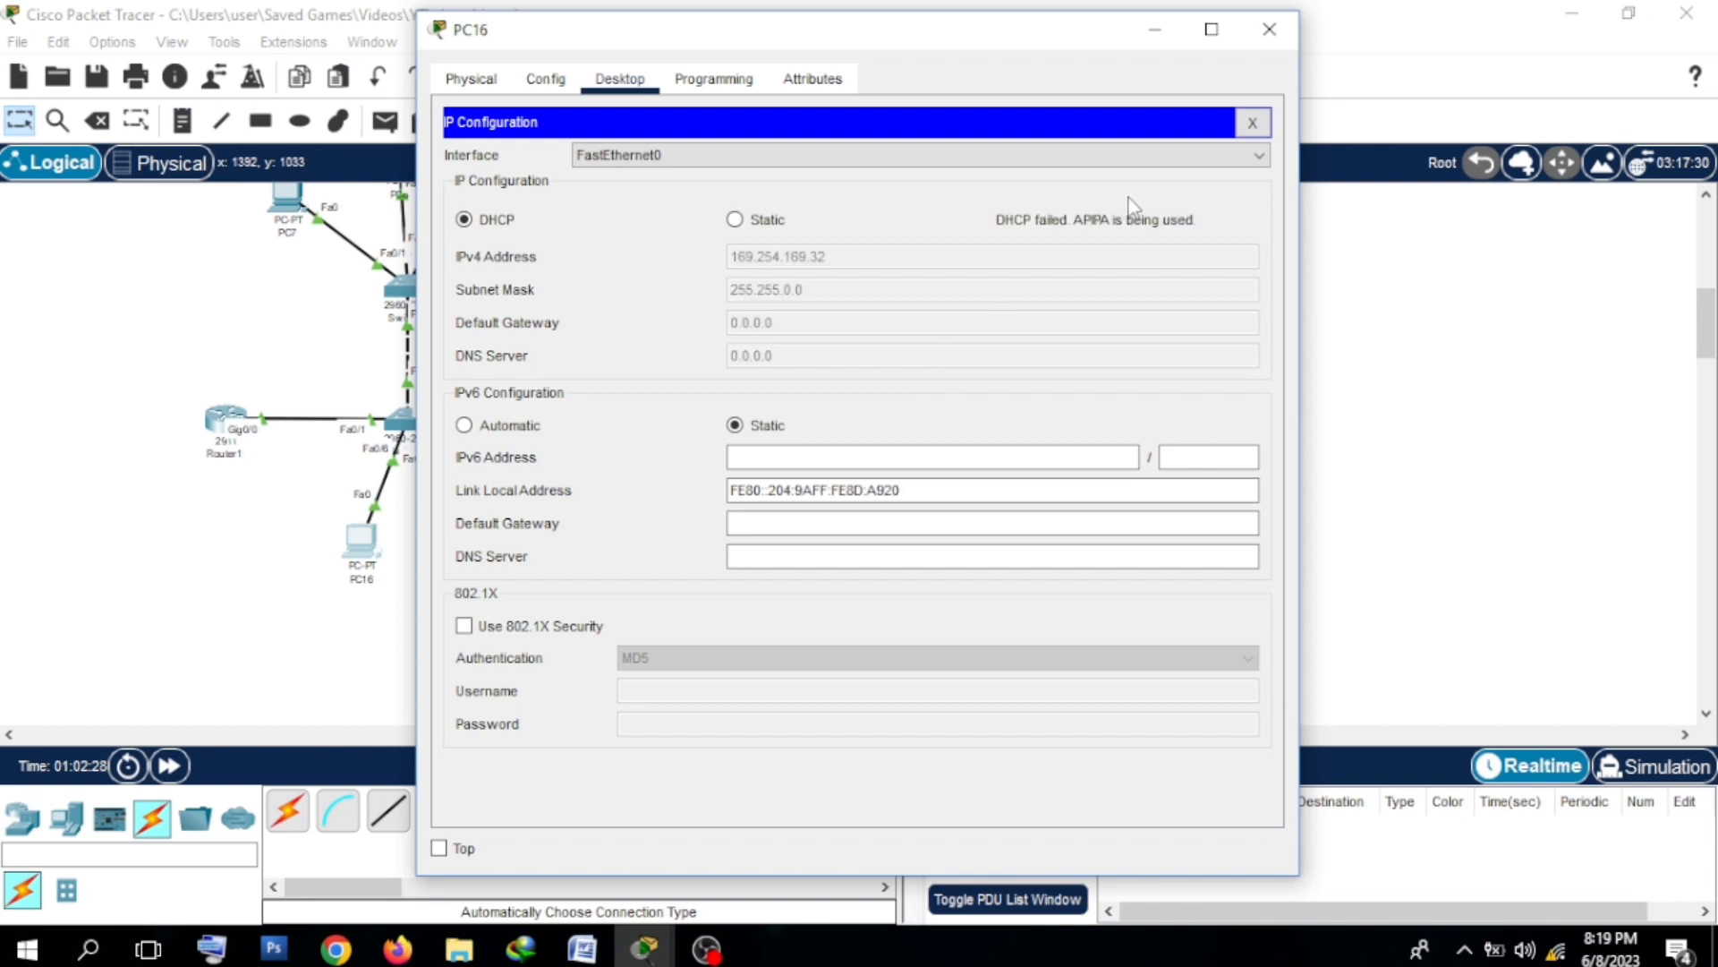
click(1276, 42)
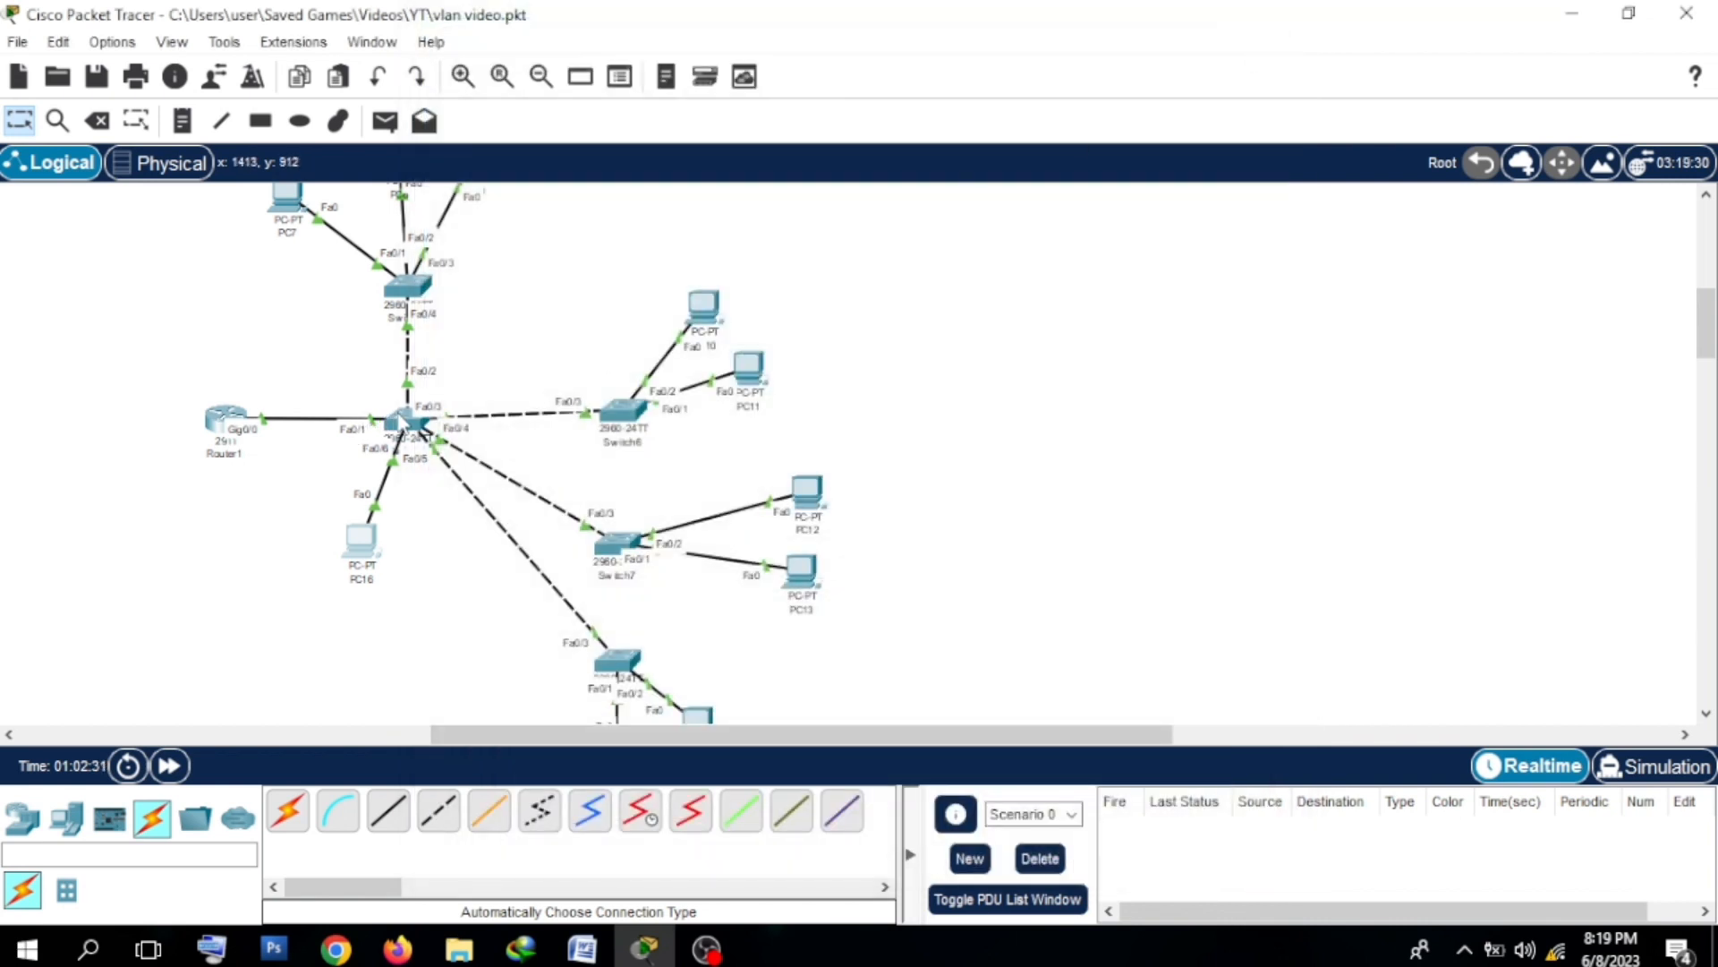
Step: Review the command-line history and messages of Switch4 for the interface VLAN assignment
mouse_move(396, 432)
click(402, 421)
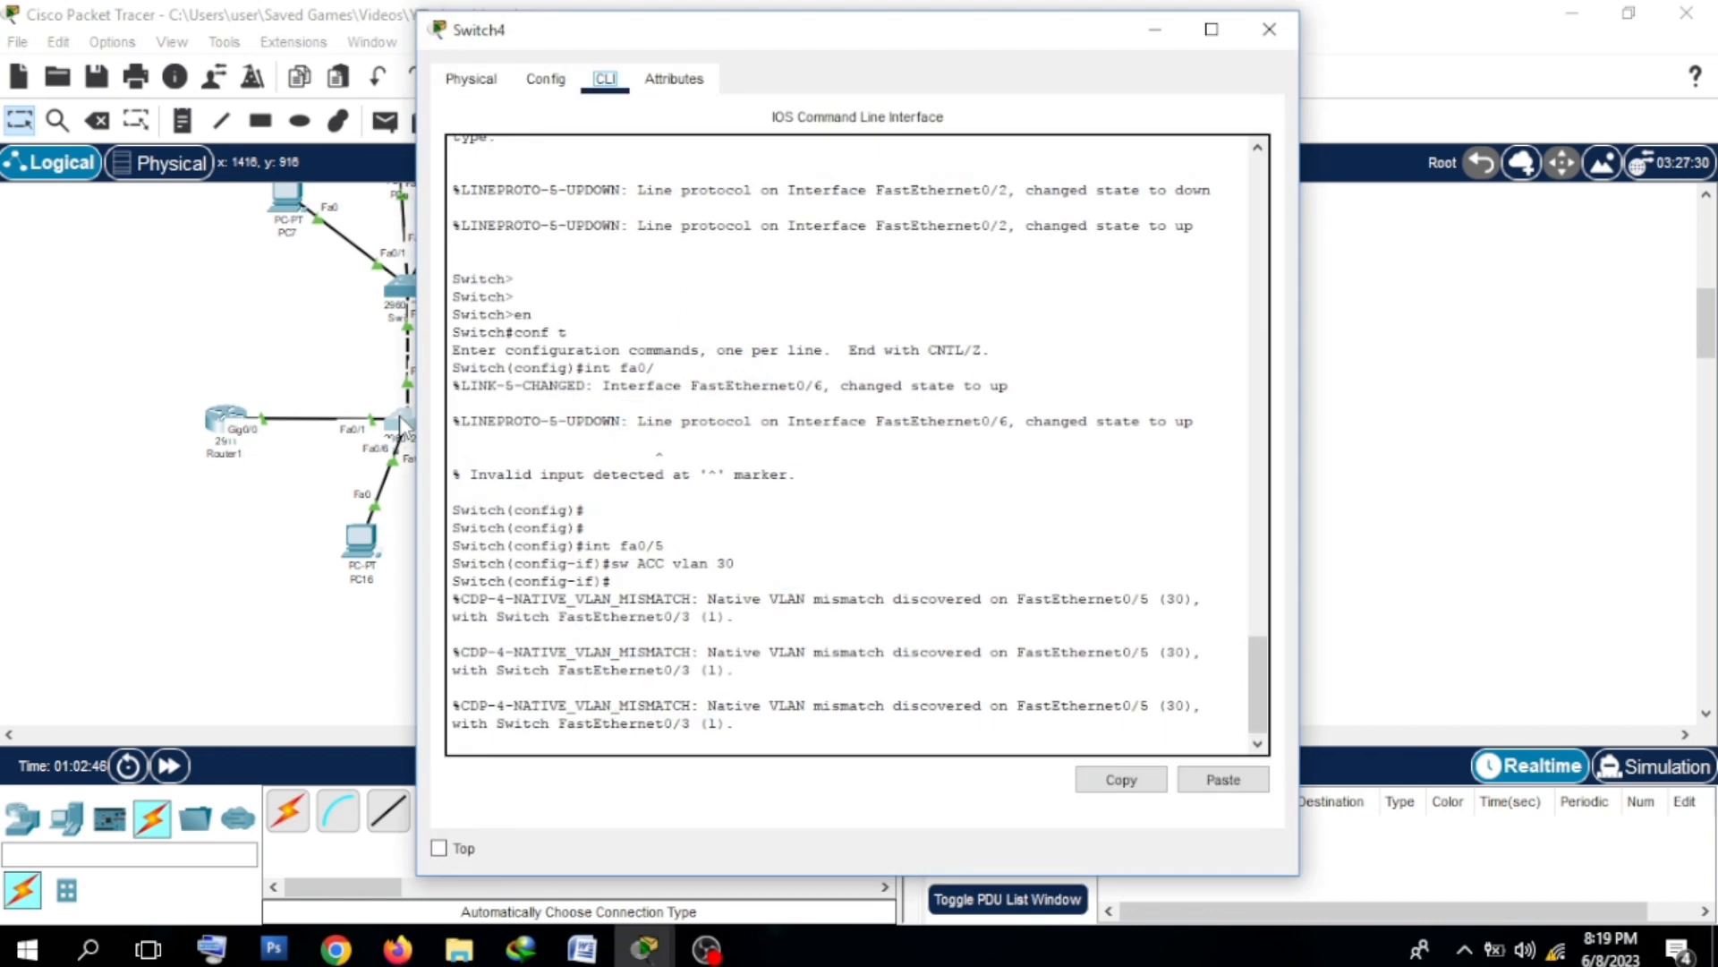
click(661, 750)
key(Return)
key(Return)
key(Return)
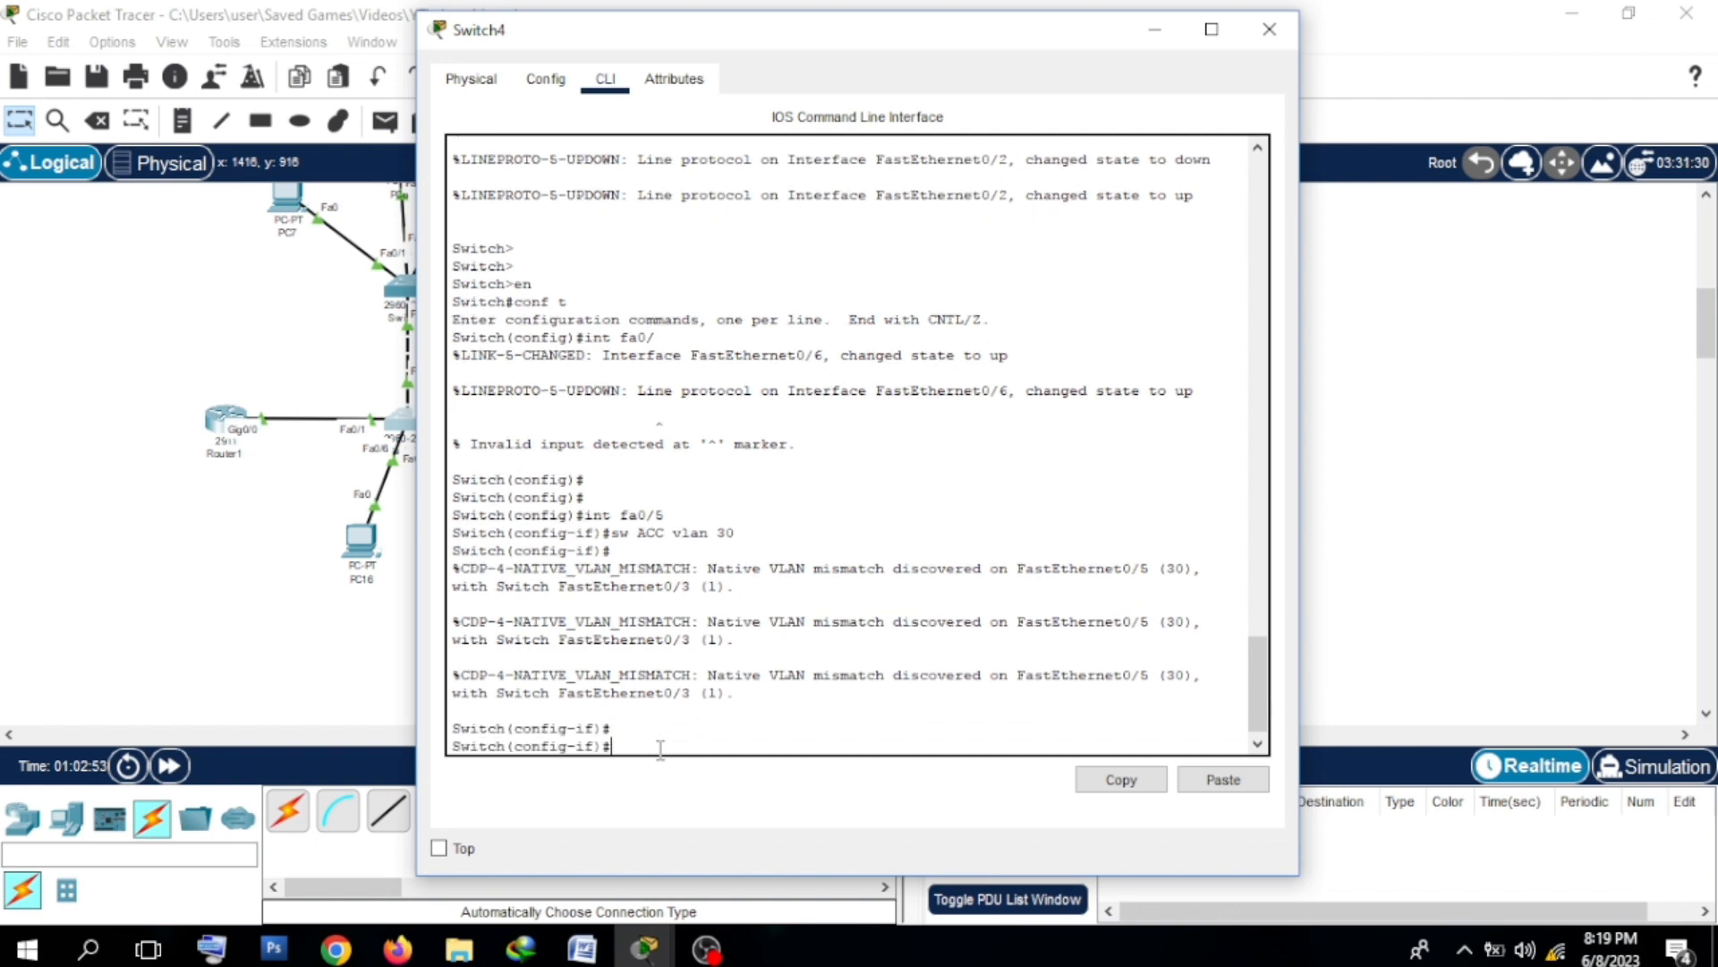
click(1270, 31)
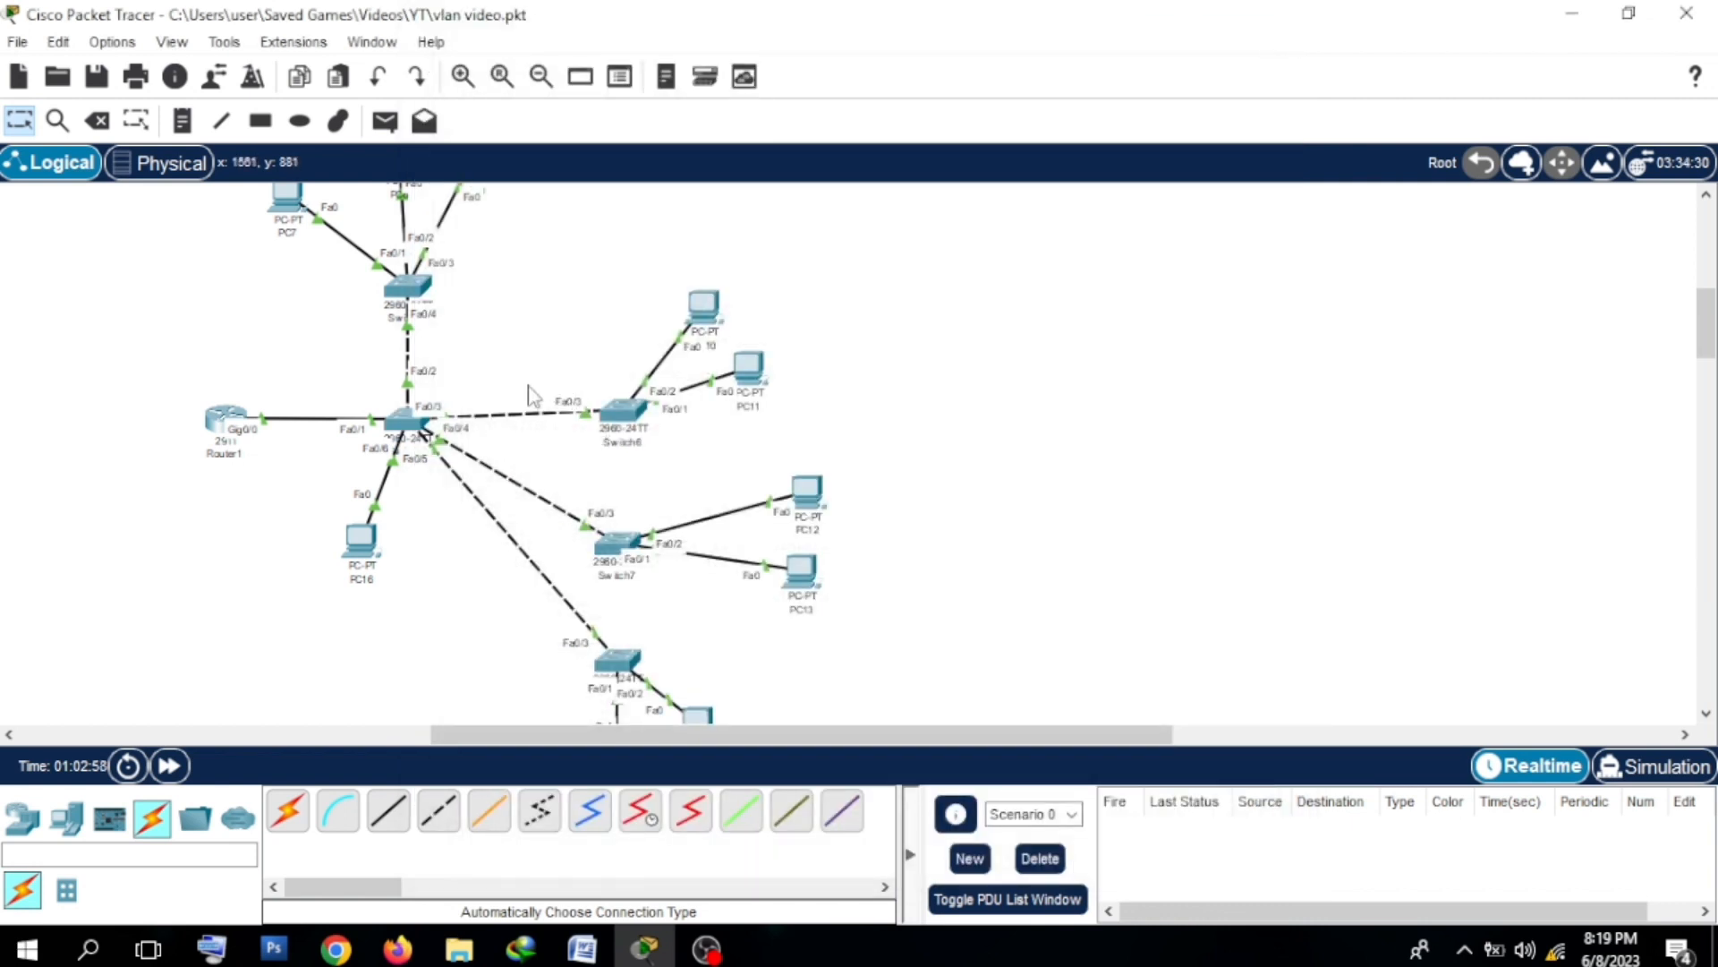
mouse_move(426, 437)
click(404, 436)
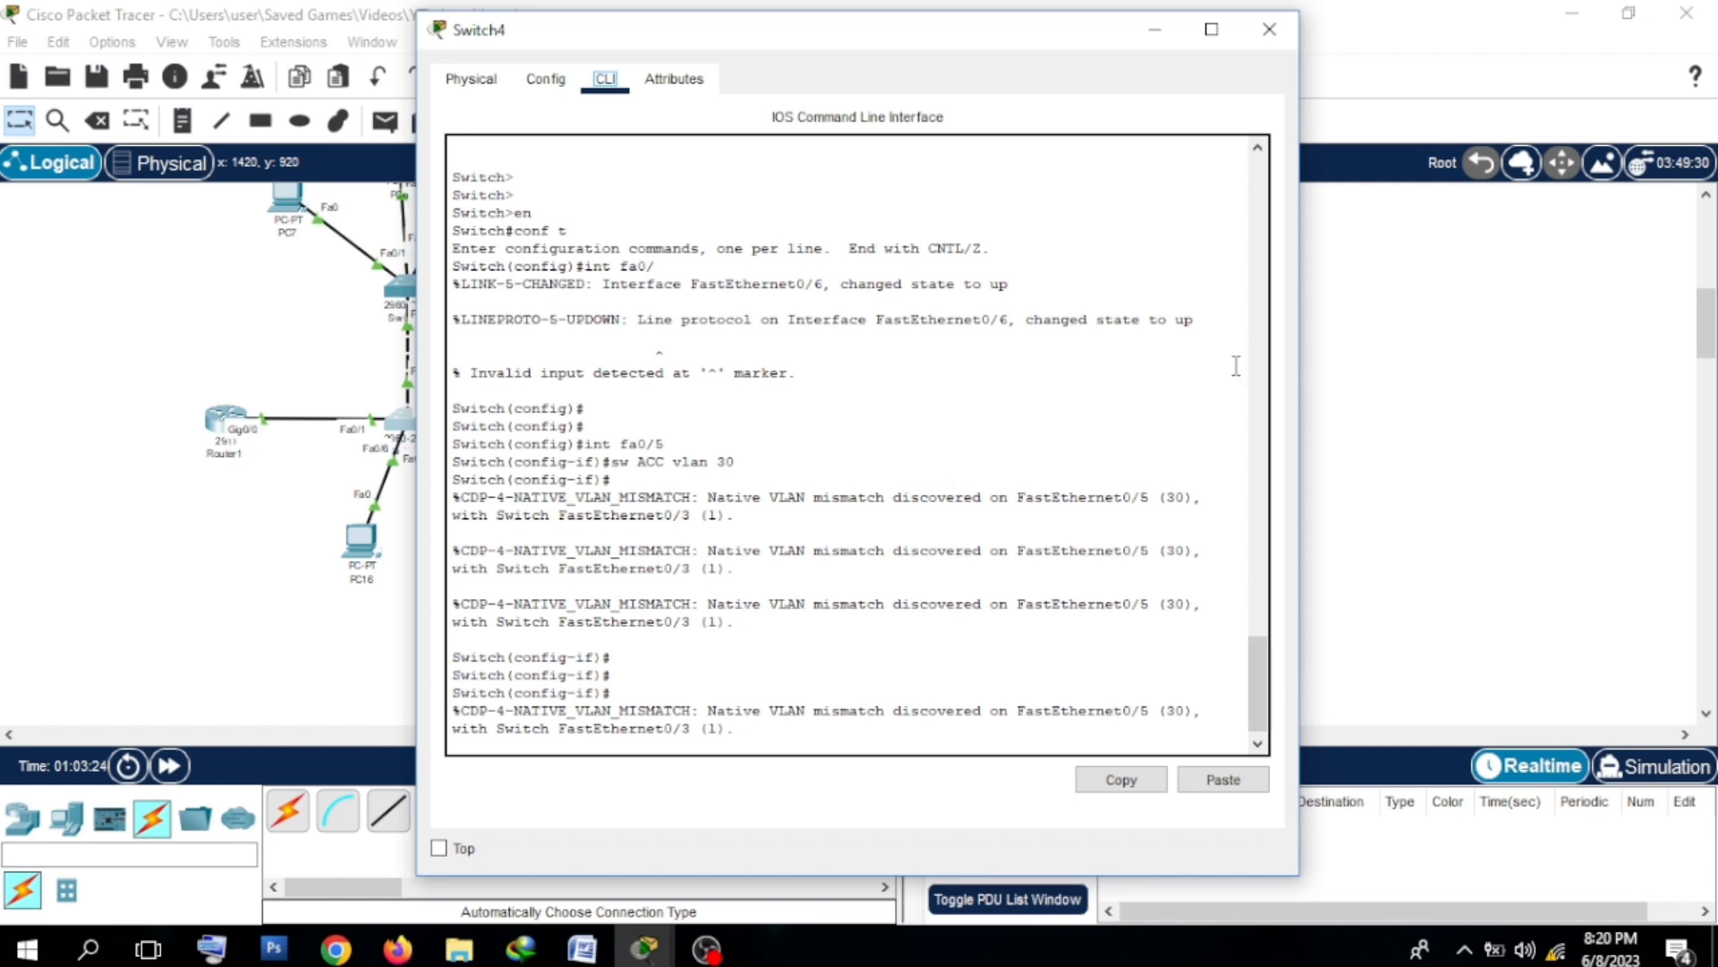
click(1138, 37)
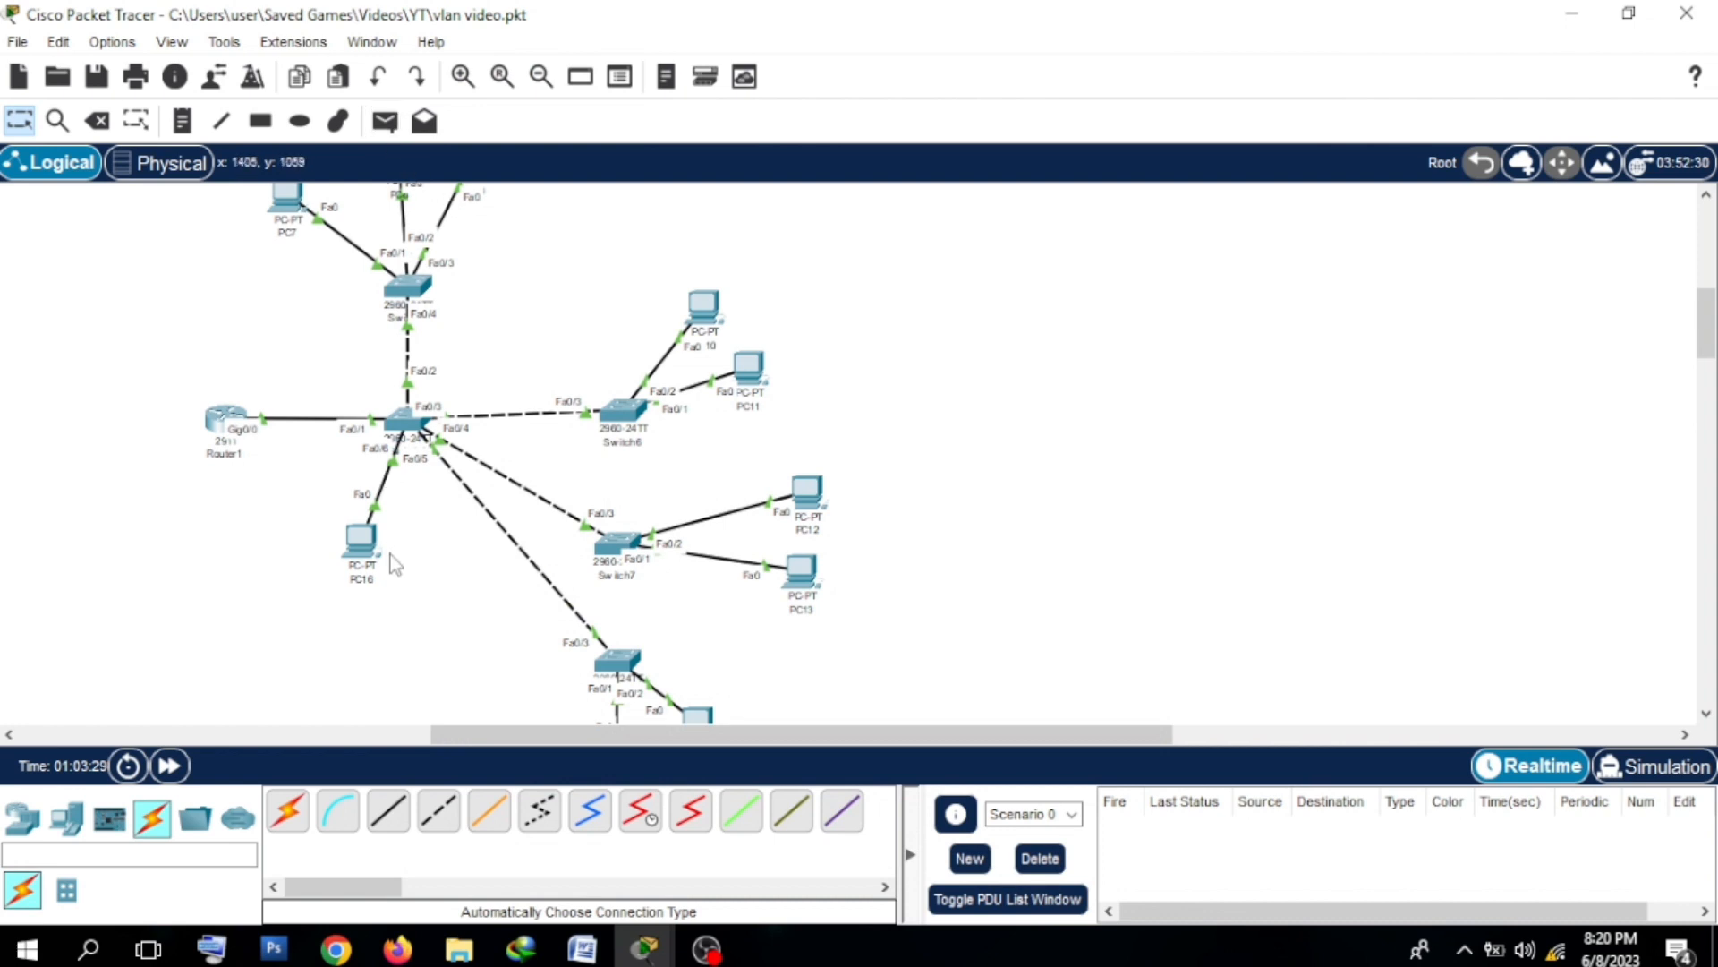
Step: Check the port mode and VLAN settings of FastEthernet0/5 and FastEthernet0/1 in Switch4's configuration
mouse_move(361, 556)
click(401, 427)
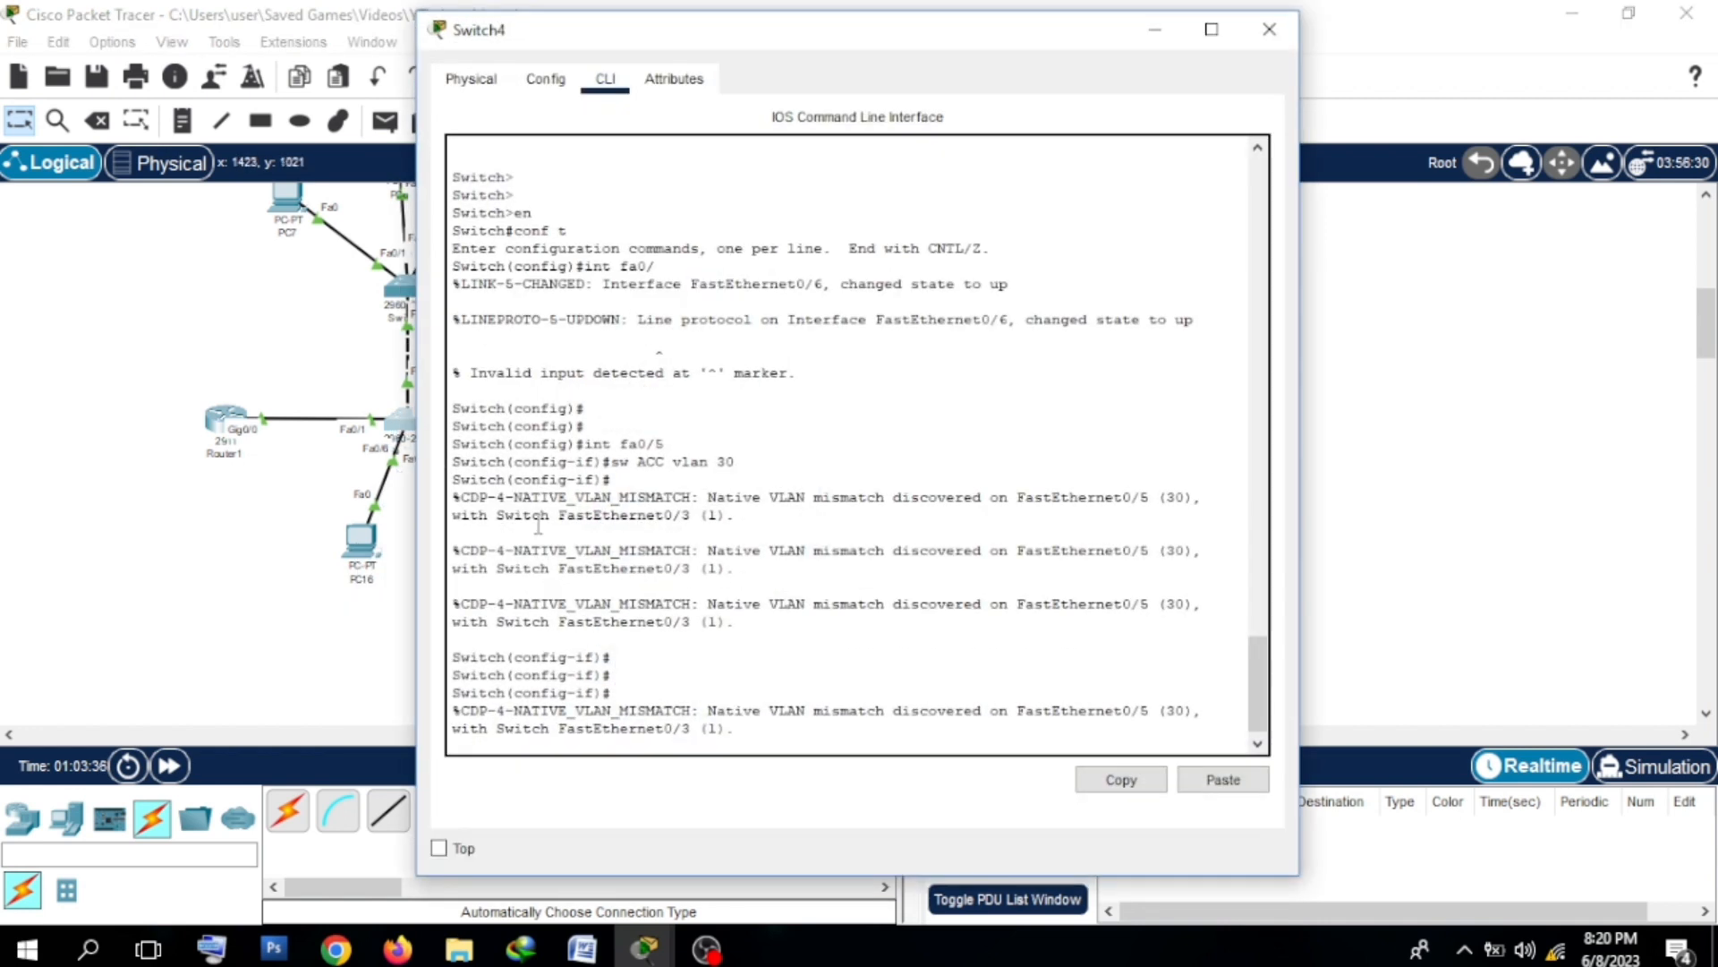
click(543, 78)
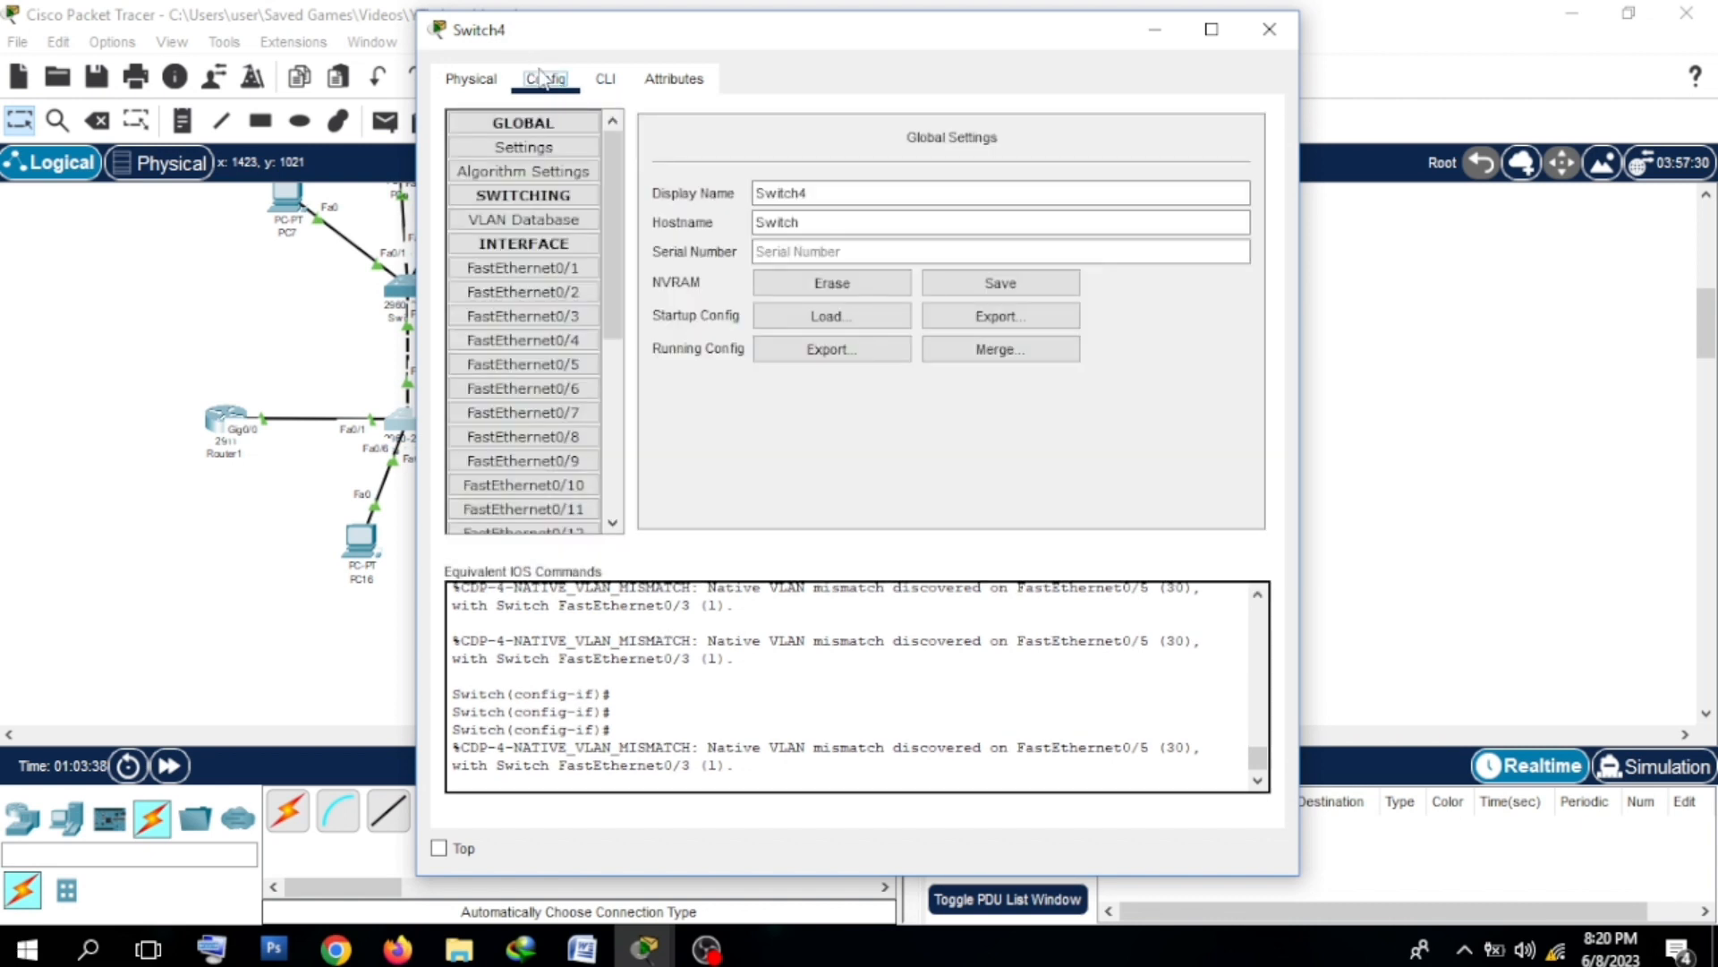
click(566, 367)
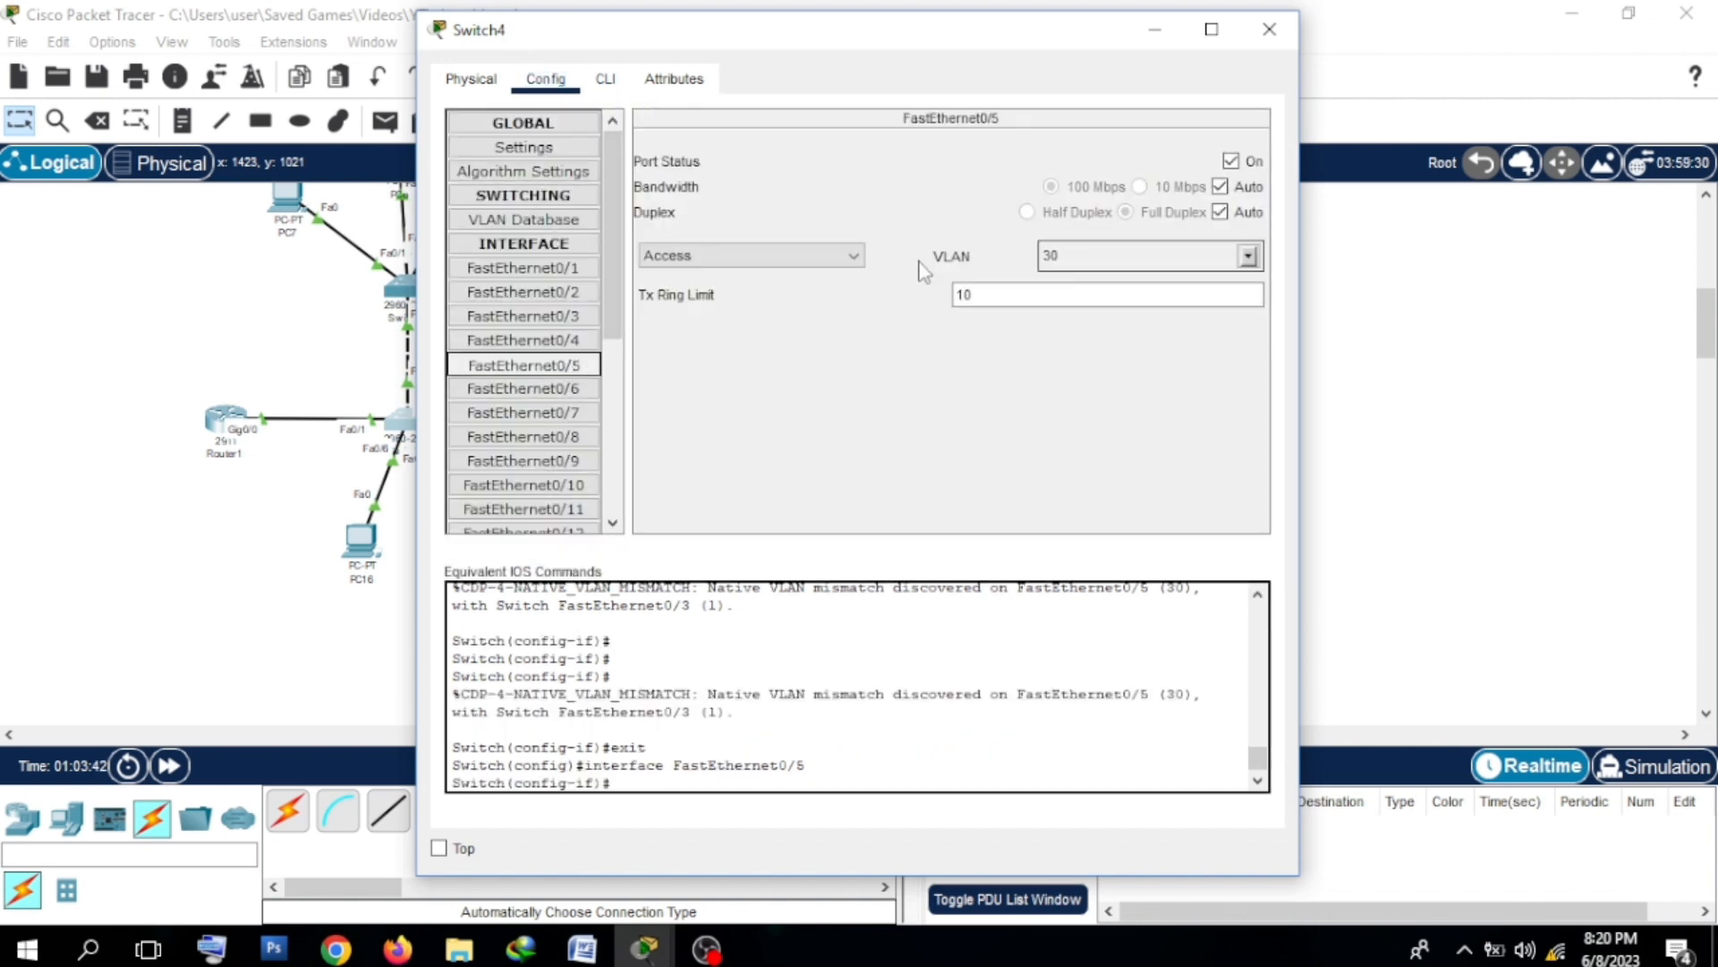
click(481, 276)
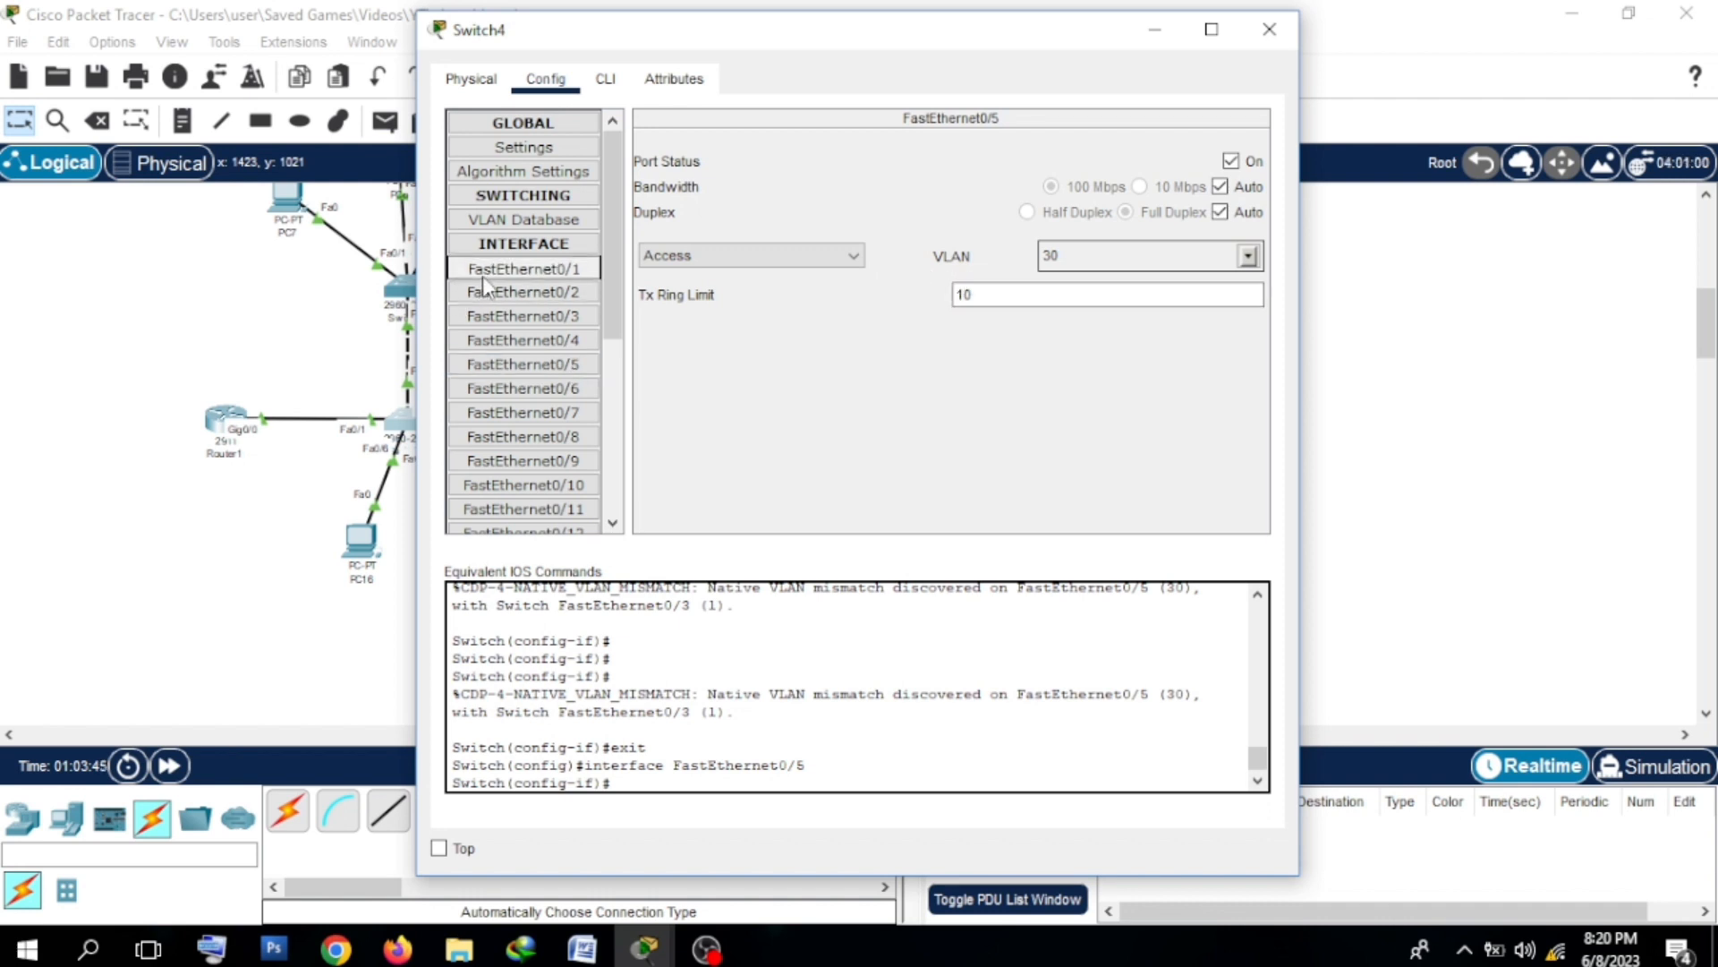
click(557, 374)
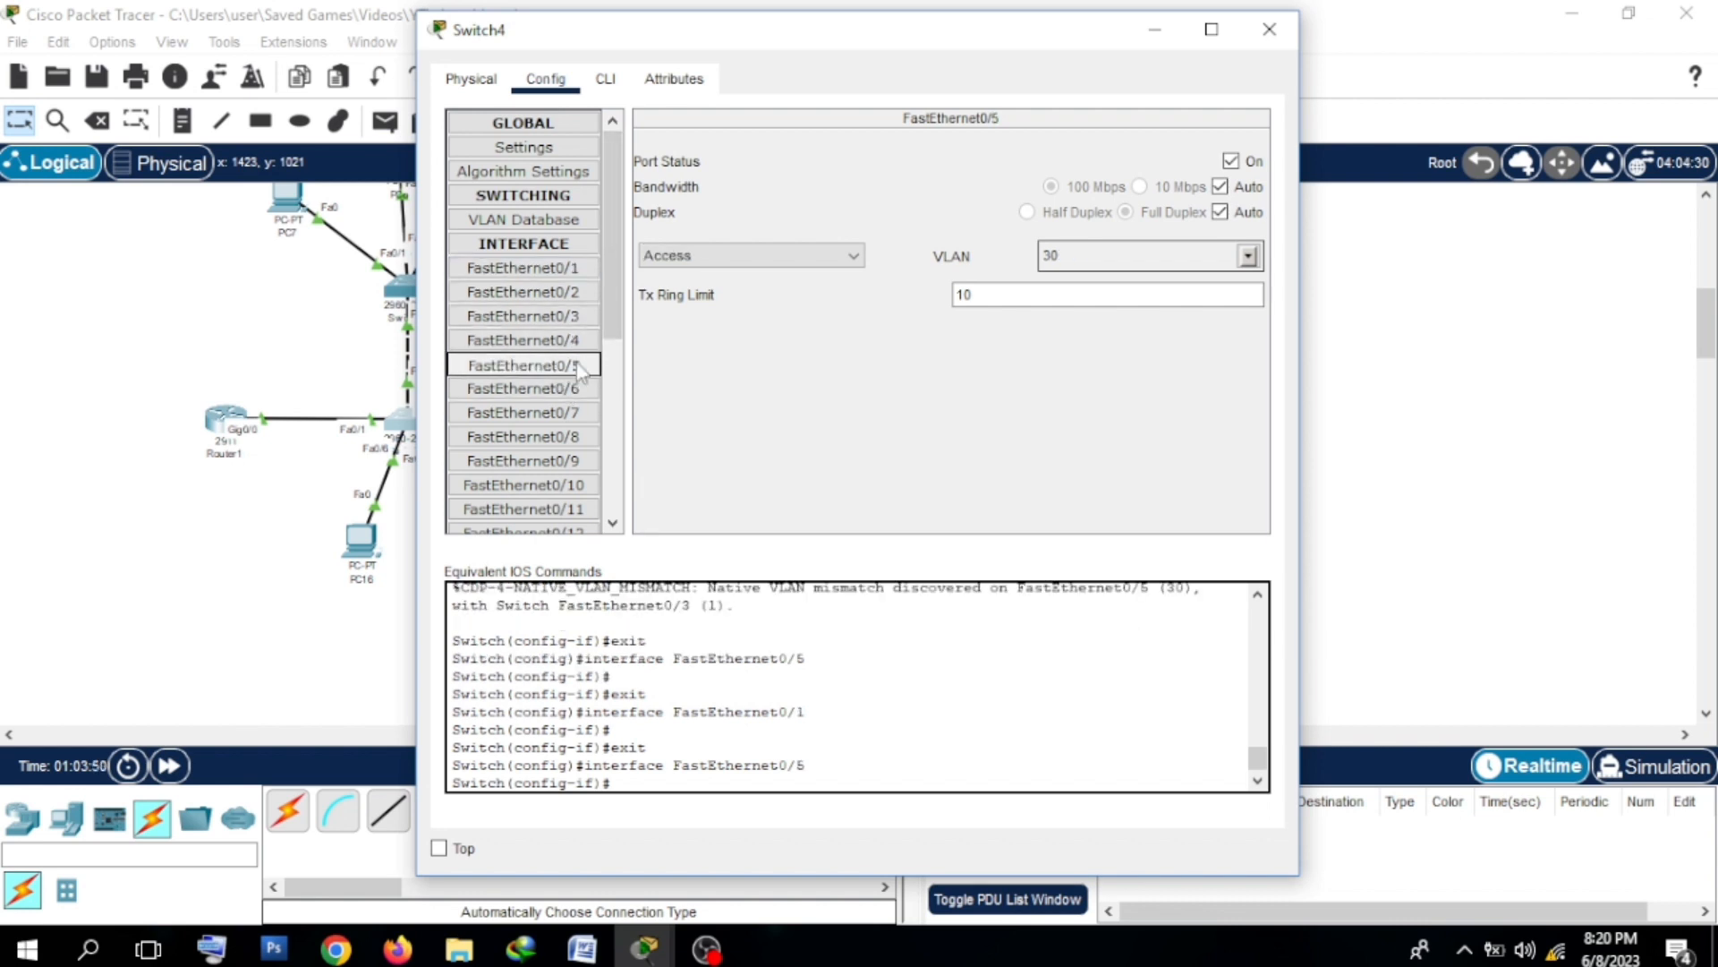
click(1269, 29)
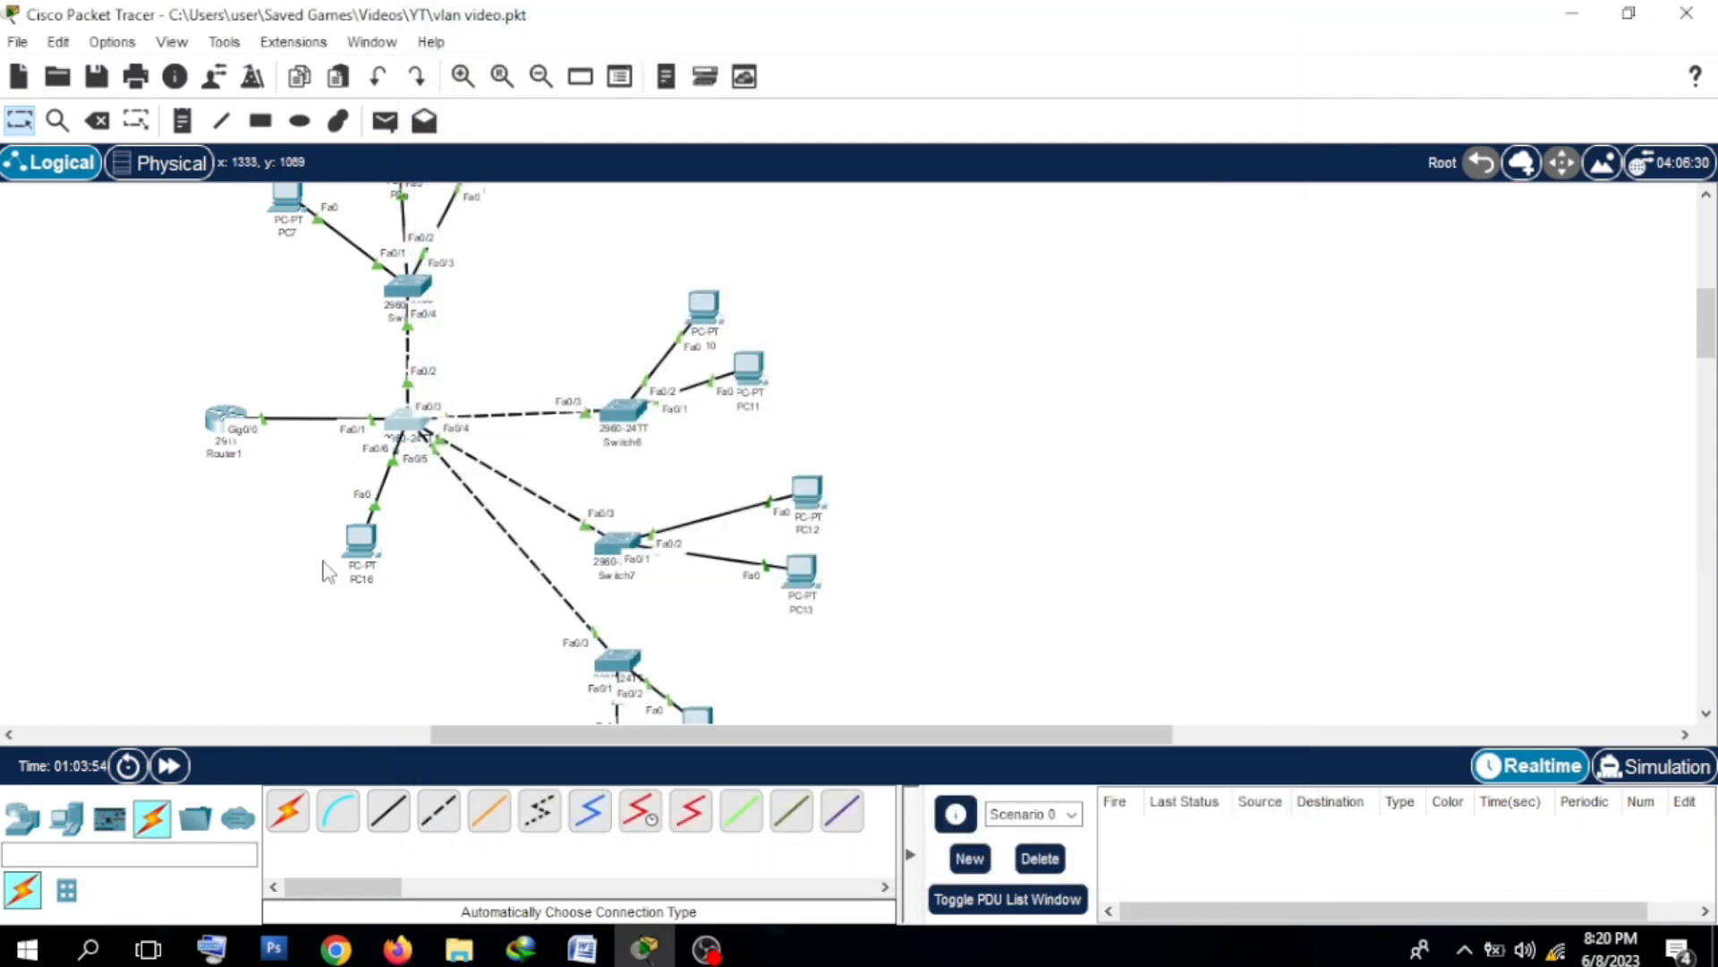
Step: Retry PC16's DHCP request by switching its IPv4 configuration twice to Static and back to DHCP, and close its window
click(355, 548)
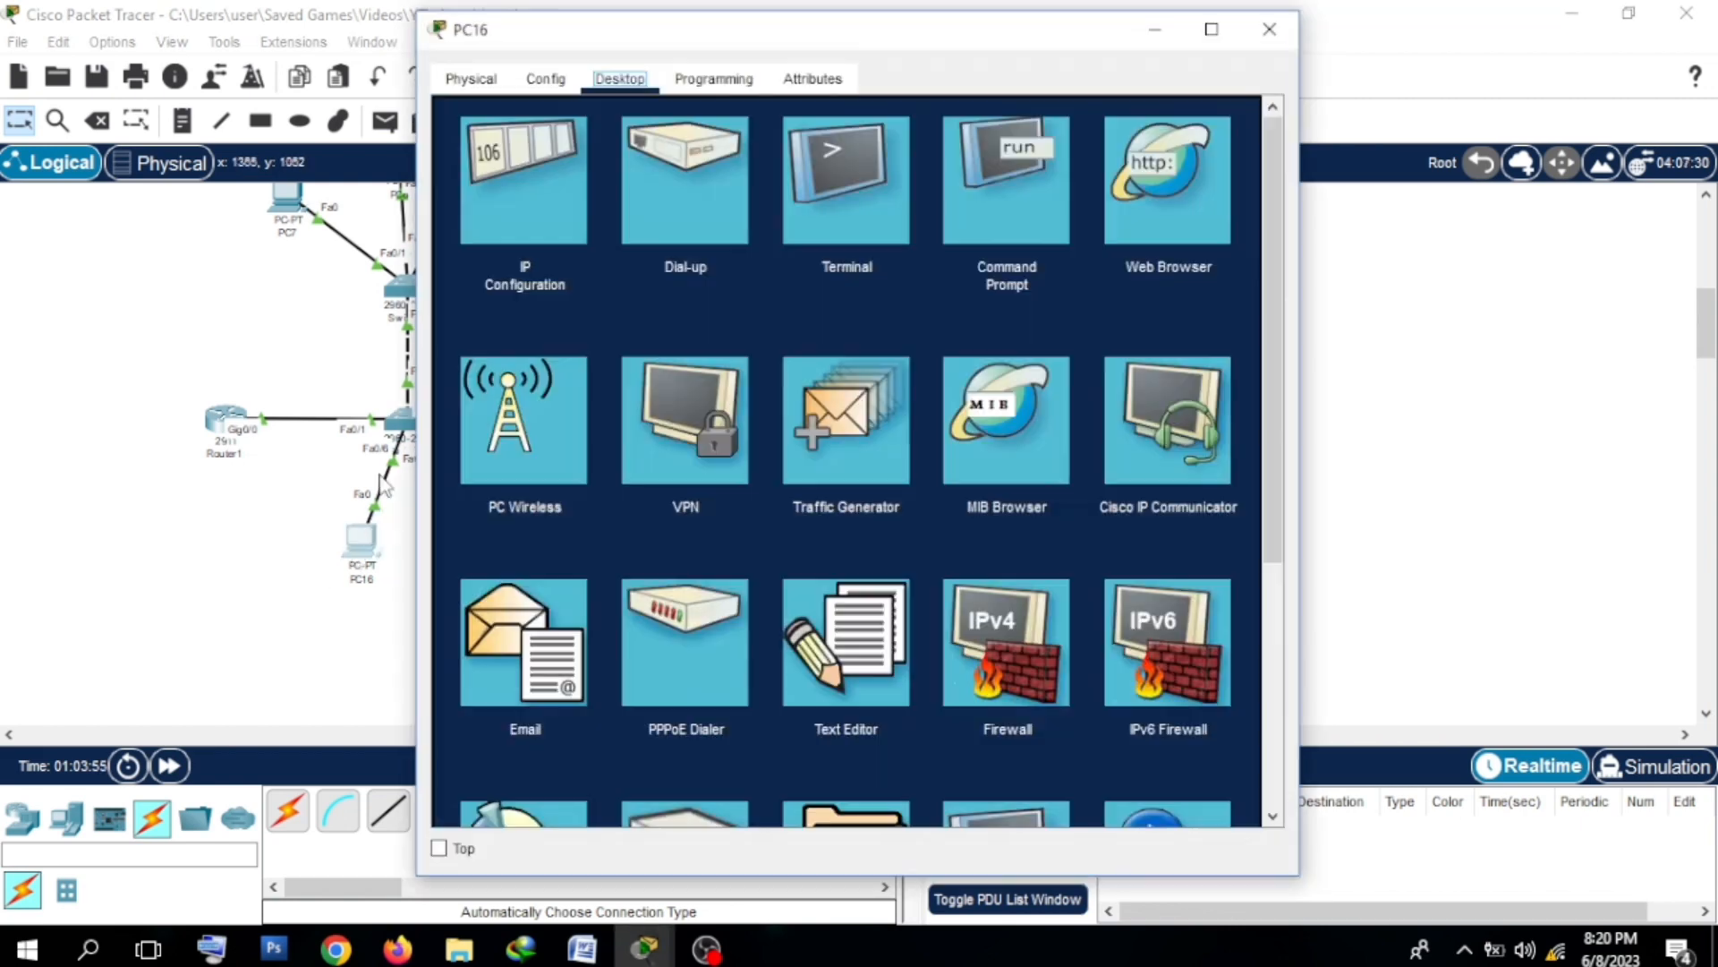
click(517, 185)
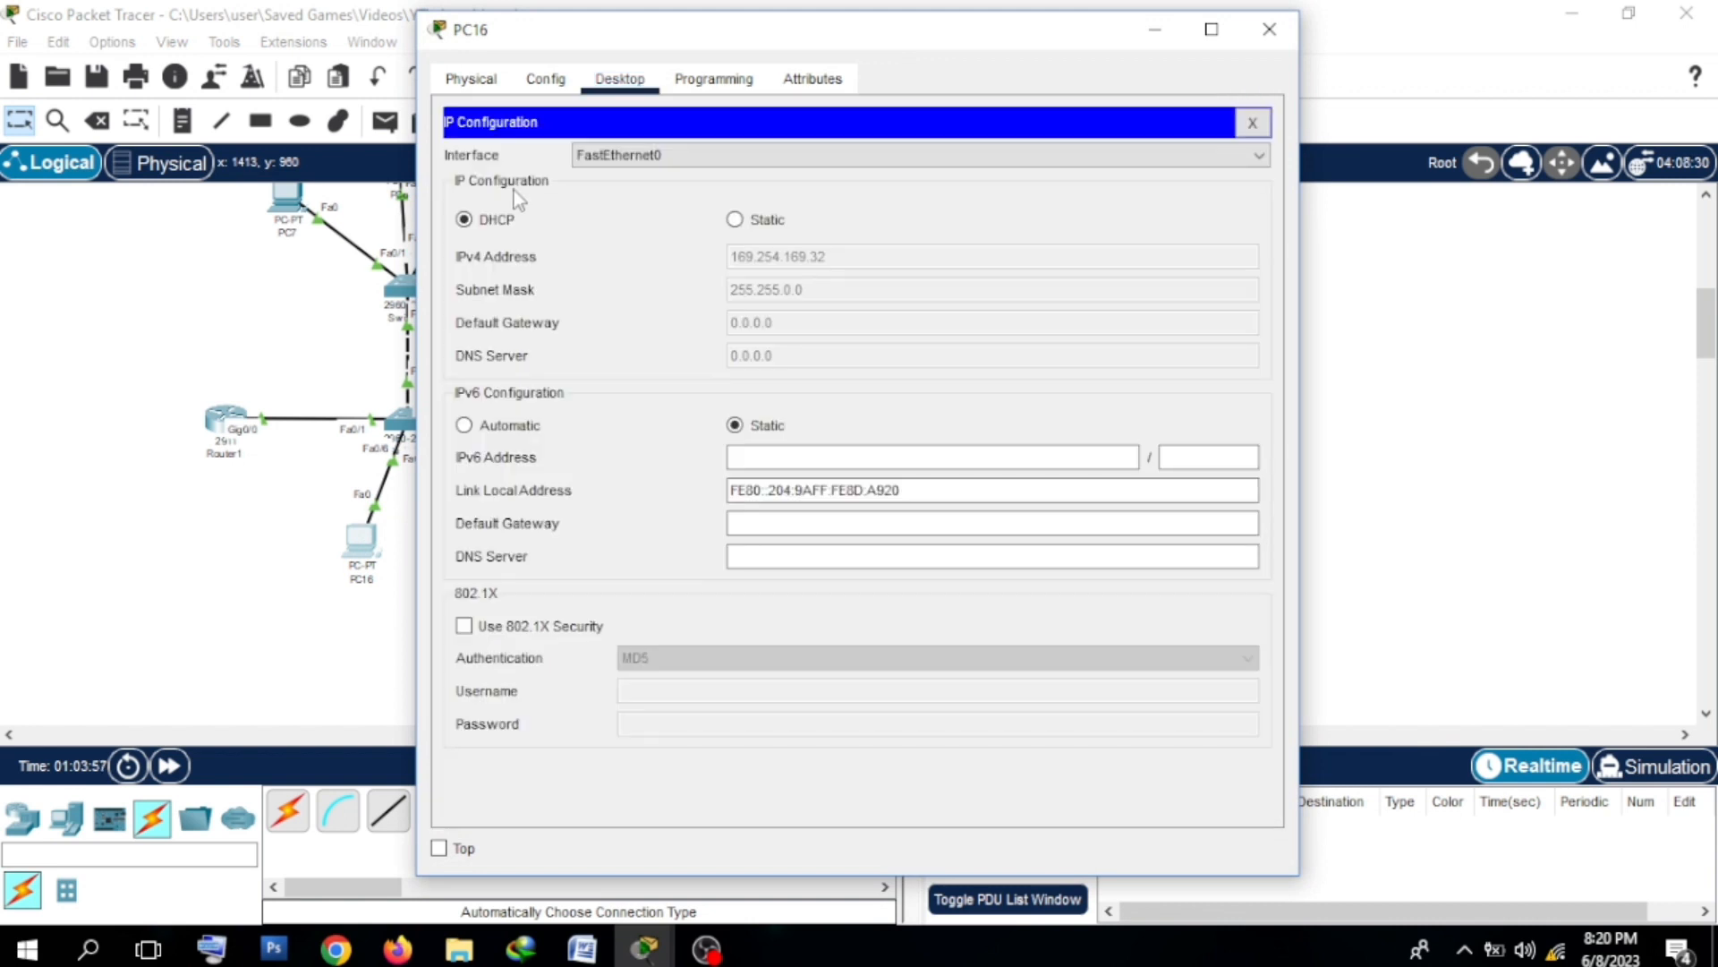
click(741, 220)
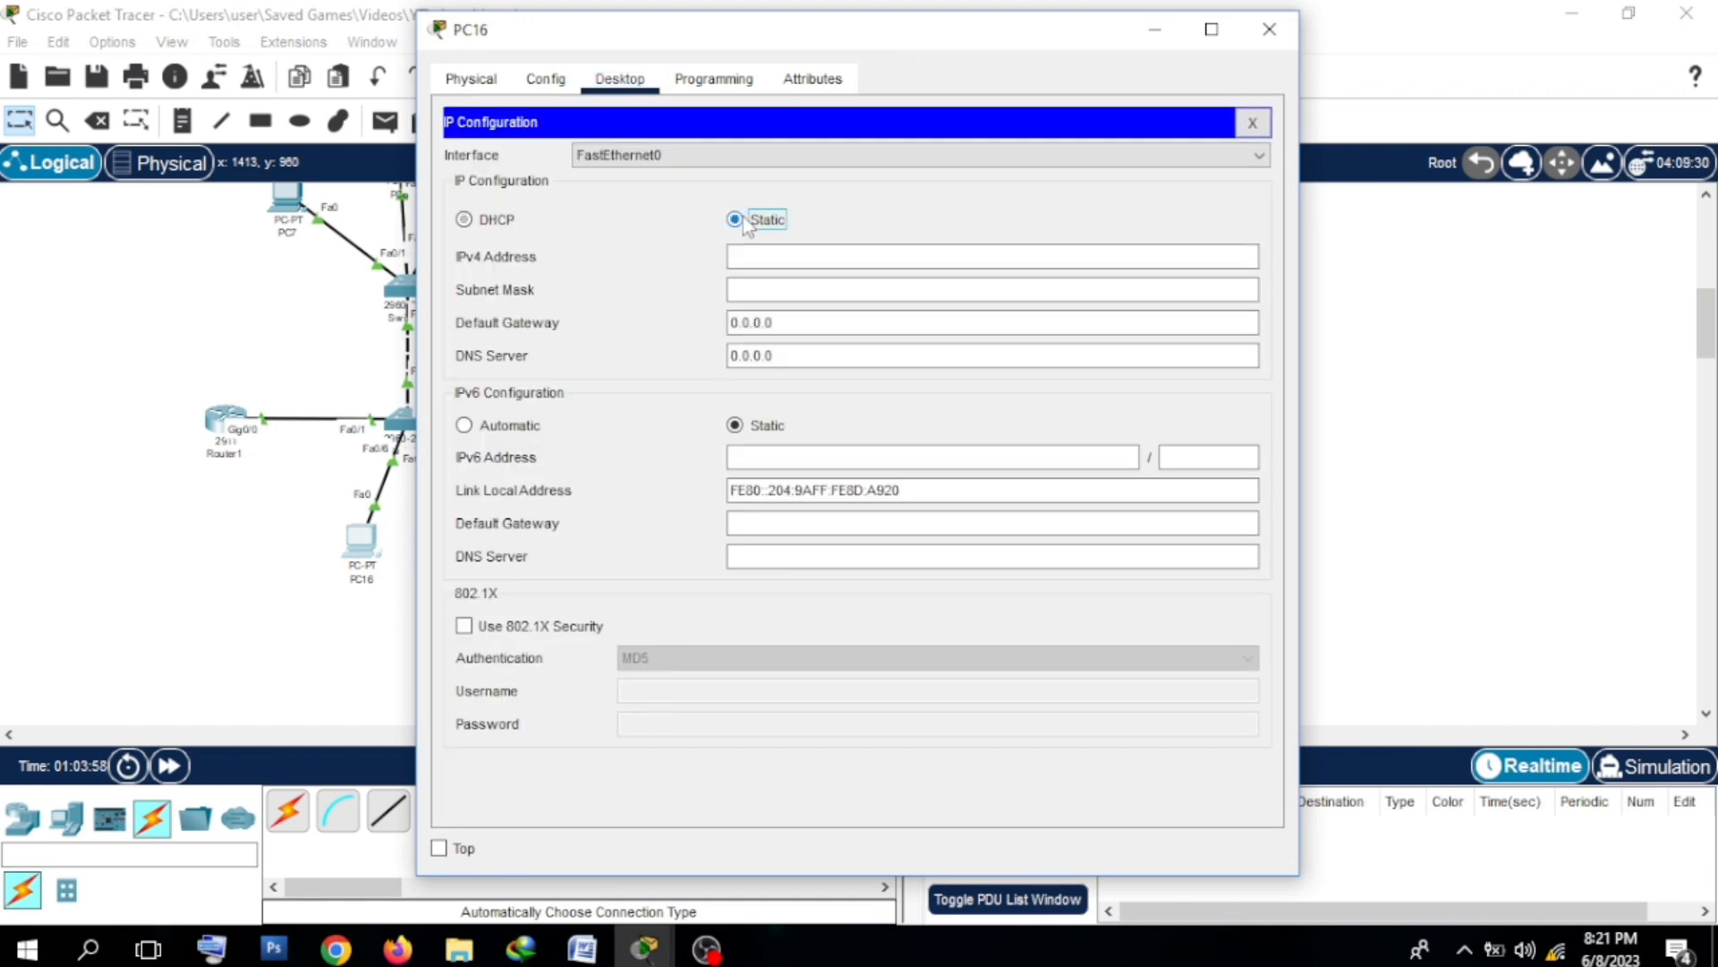
click(464, 220)
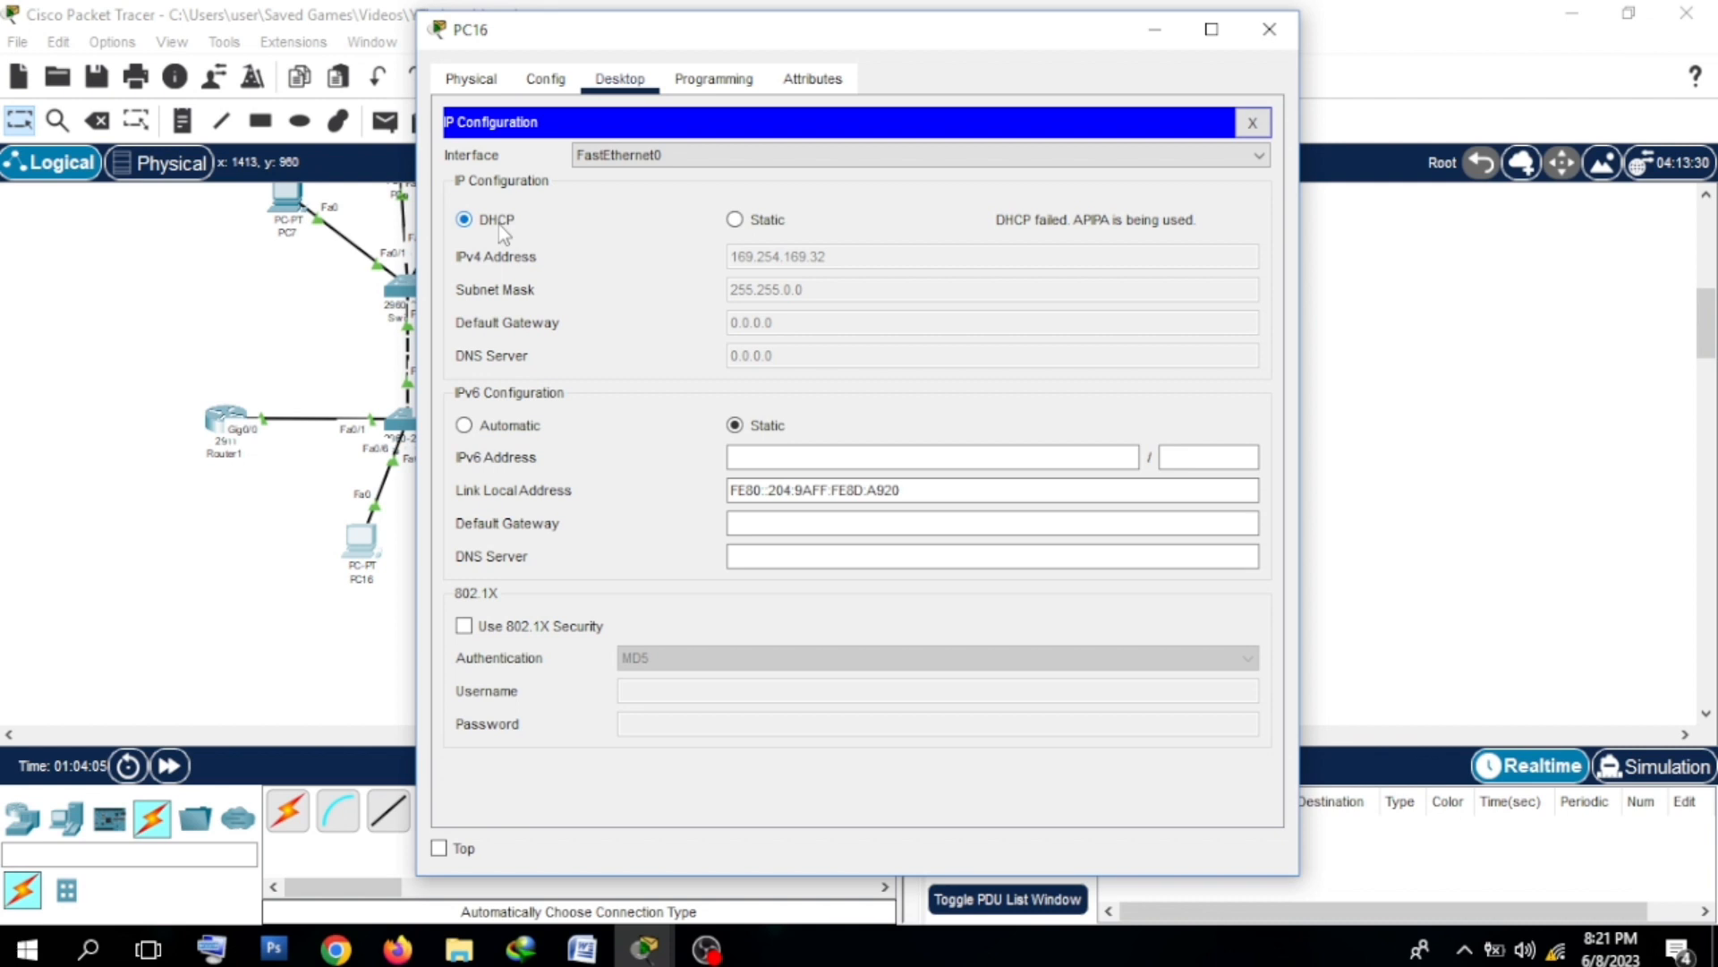
click(741, 222)
click(482, 229)
click(1263, 30)
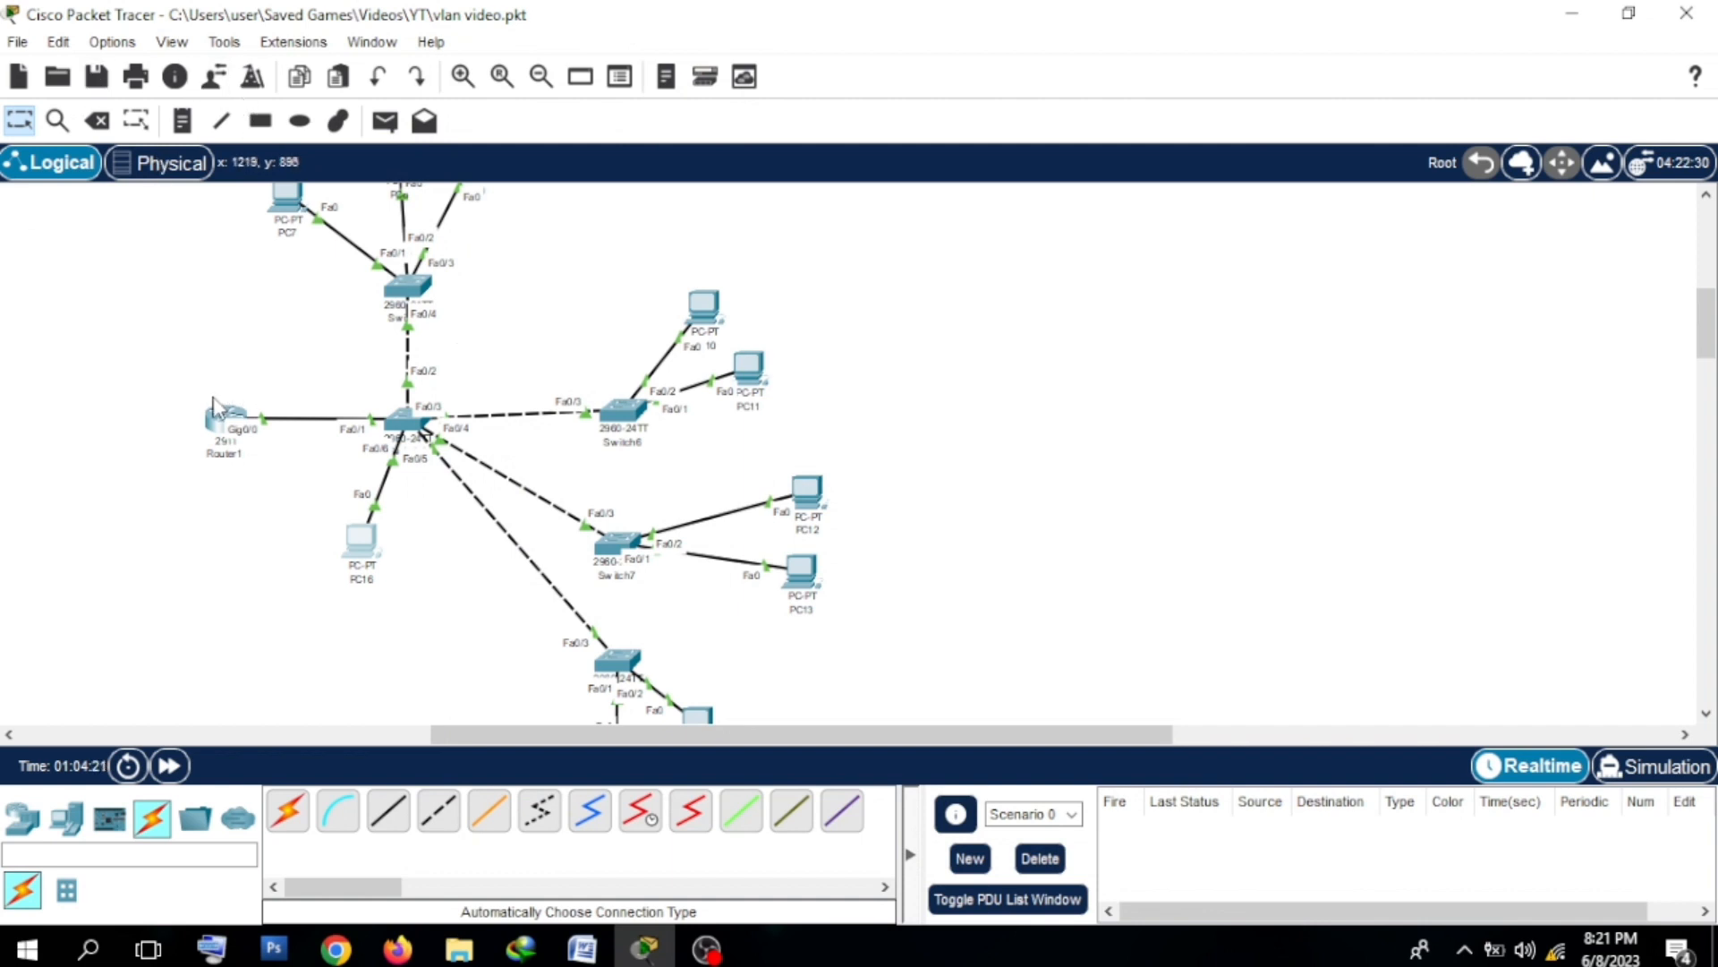
mouse_move(217, 419)
mouse_move(410, 437)
mouse_move(354, 547)
mouse_down()
mouse_move(368, 583)
mouse_move(299, 538)
mouse_move(351, 540)
mouse_up()
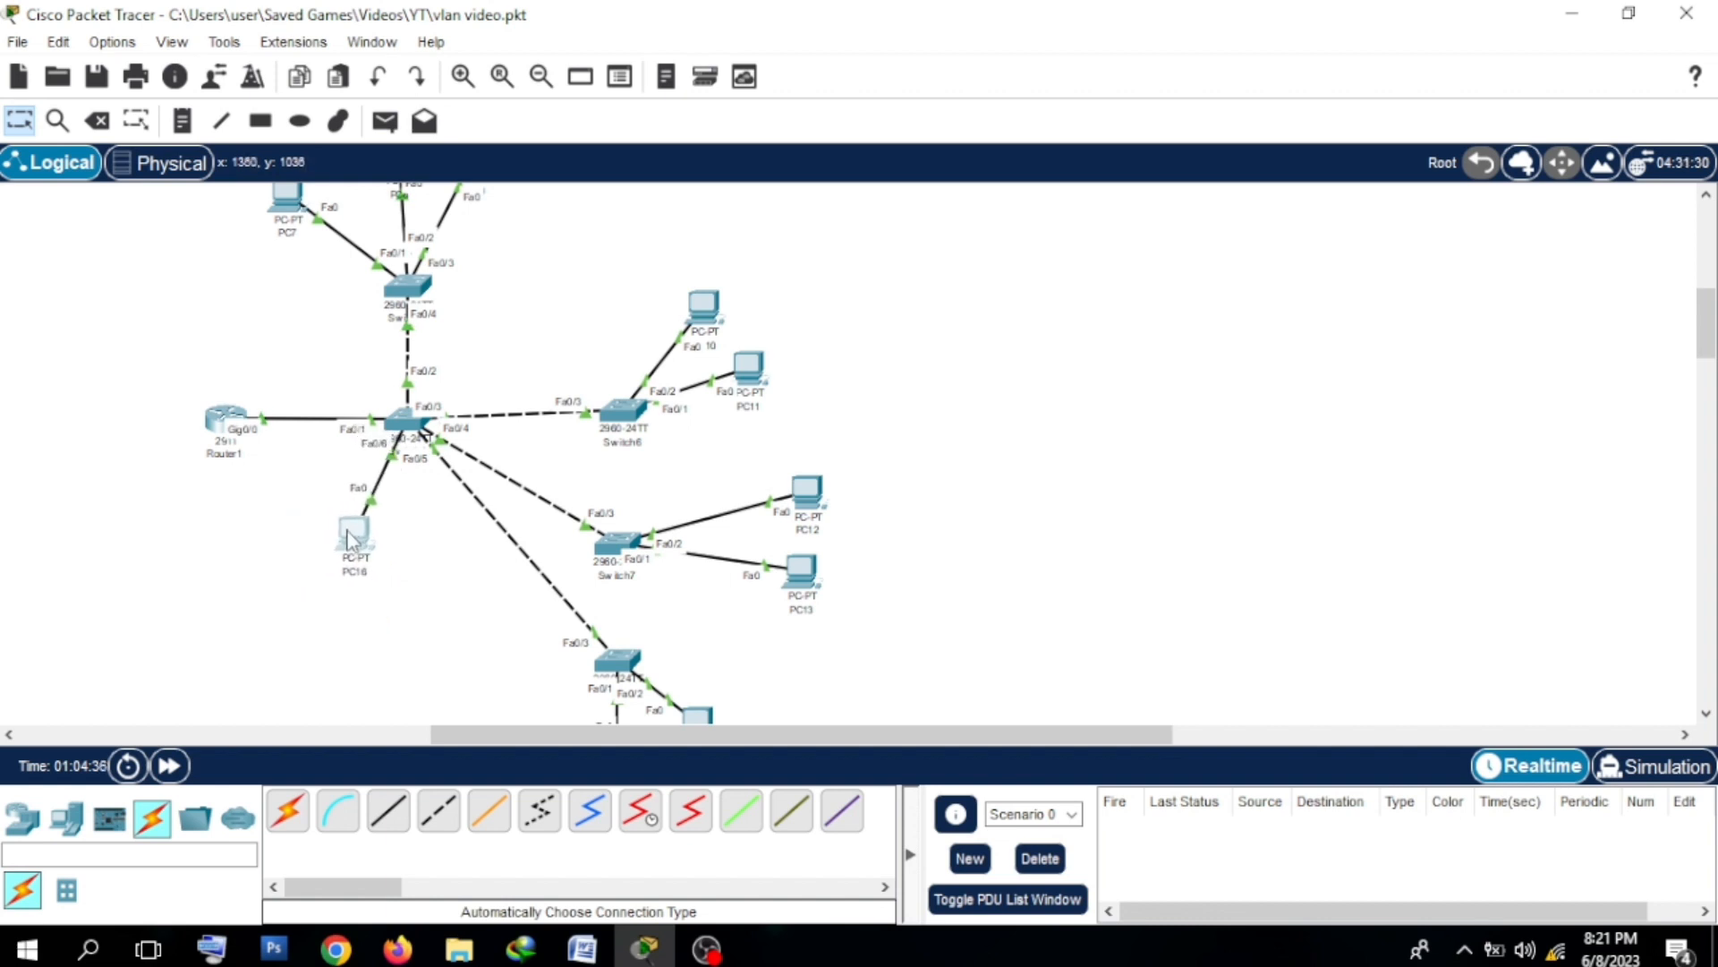
drag(349, 540, 350, 540)
Step: Enter interface configuration for the port with "int fa0/5" in Switch4's command line, and put its window away
drag(408, 425, 409, 426)
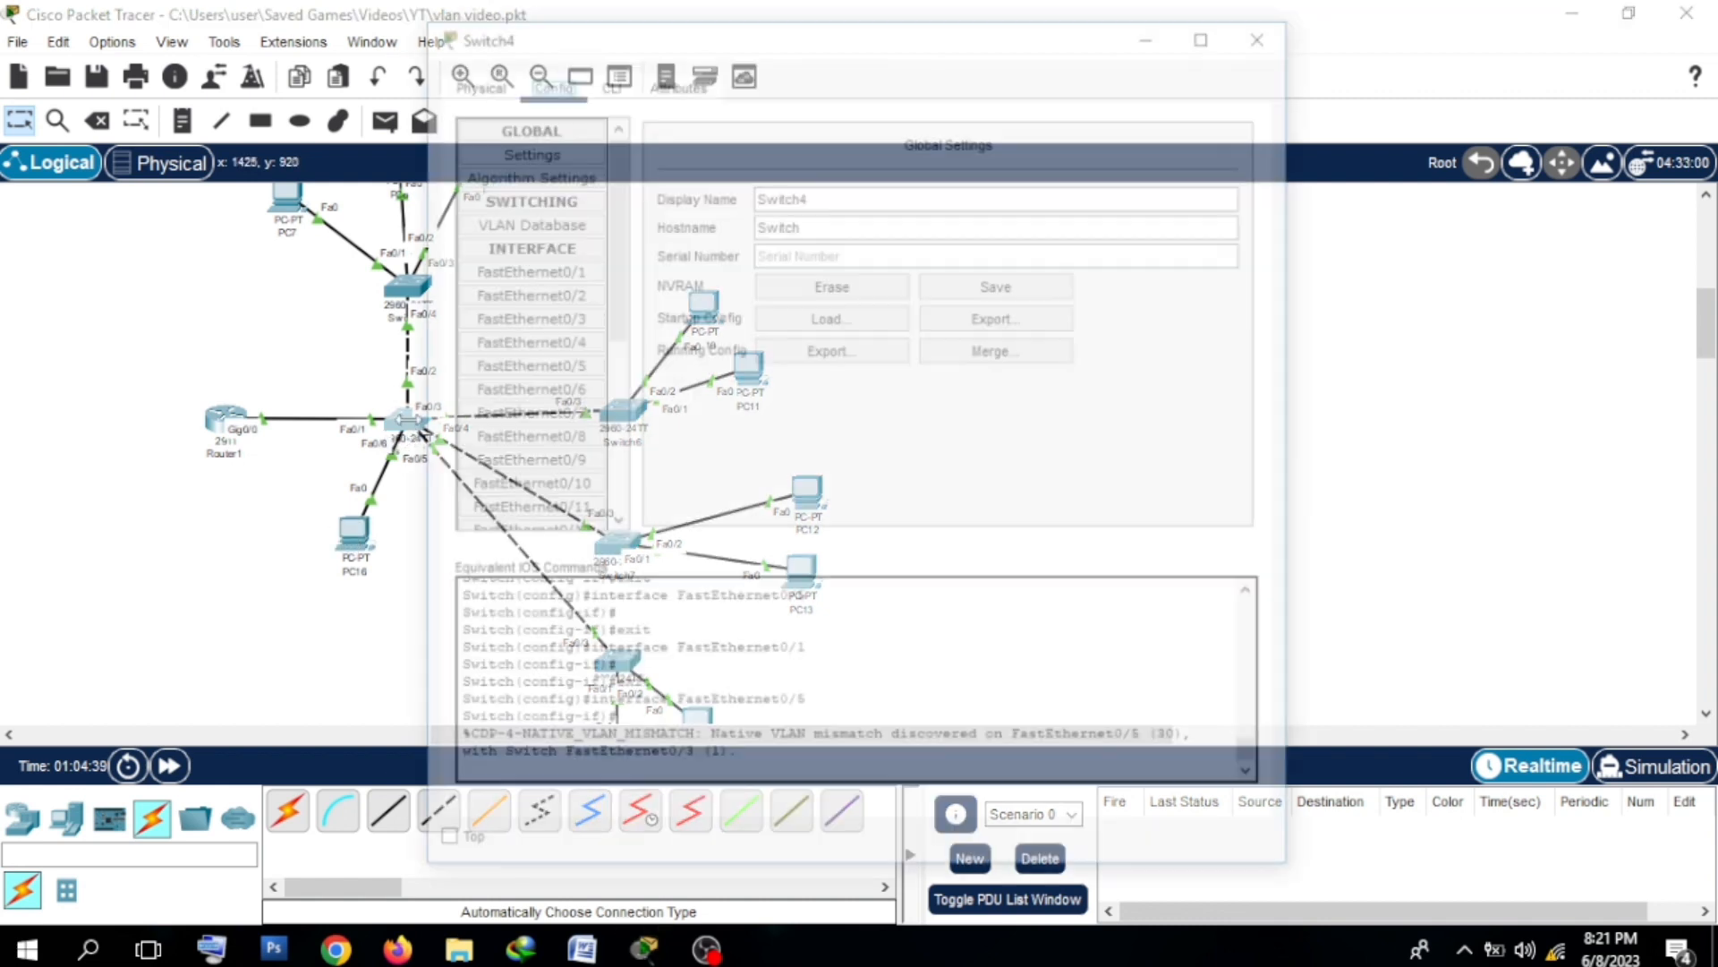
click(607, 79)
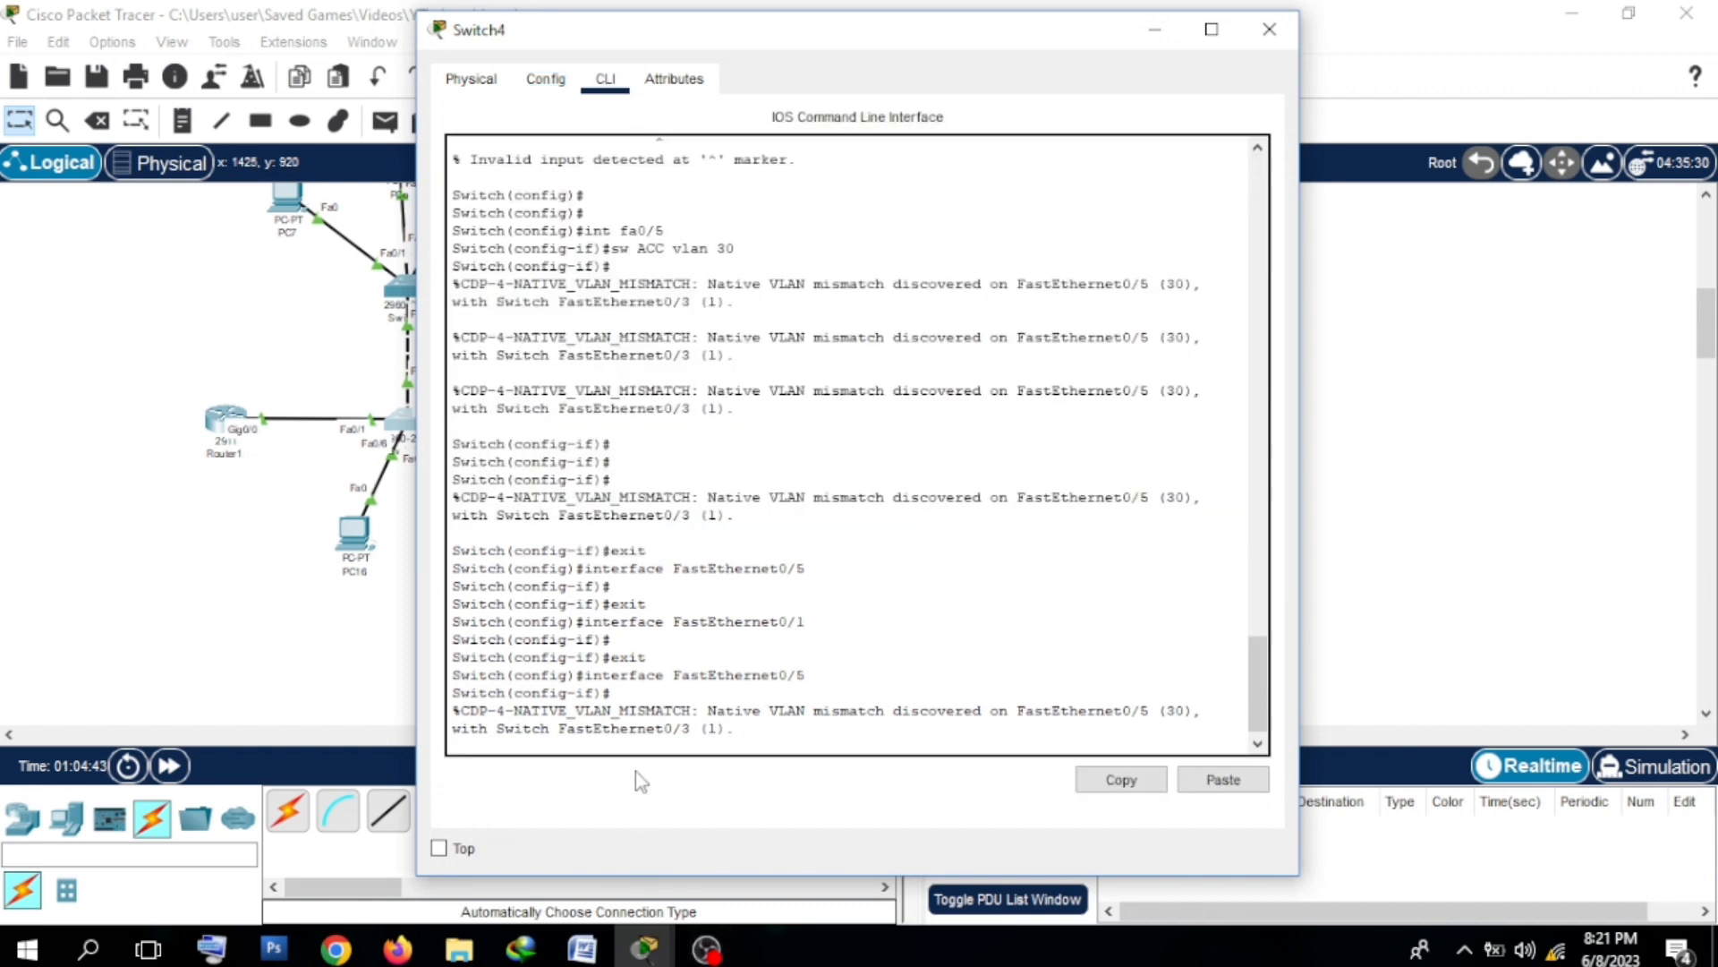
key(Return)
key(Return)
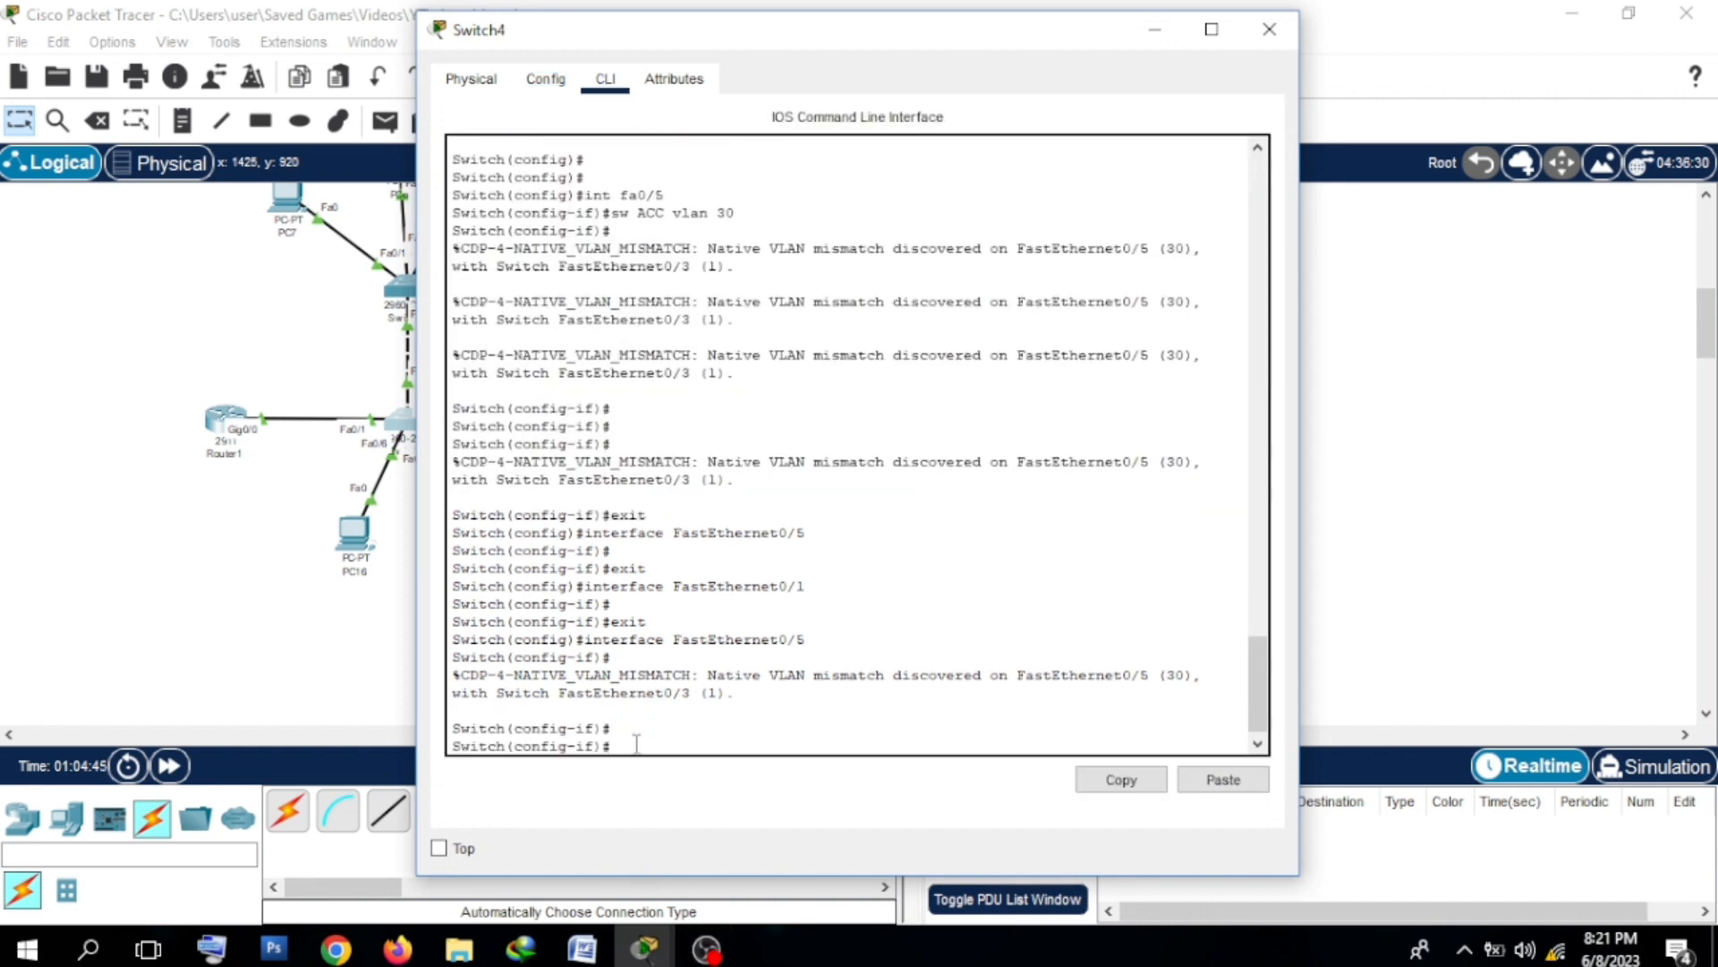
text(exit)
key(Up)
key(Down)
text(int fa0/5)
key(Up)
key(Down)
key(Return)
key(Up)
key(Up)
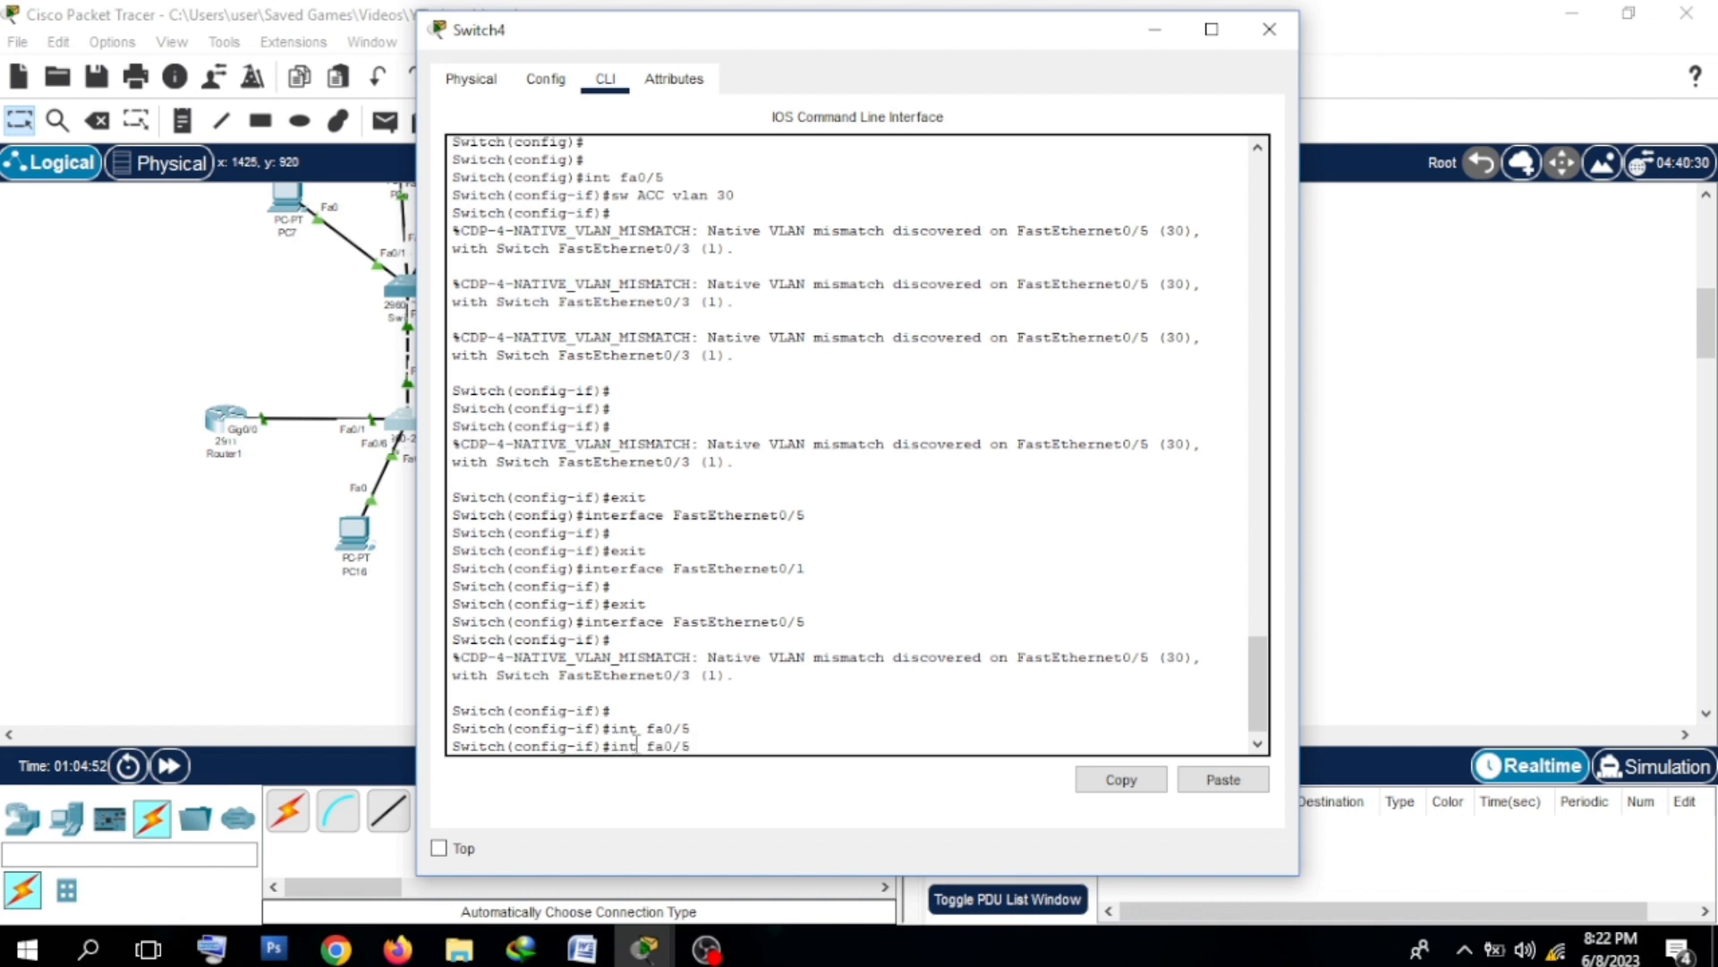
key(Down)
key(Down)
click(1143, 33)
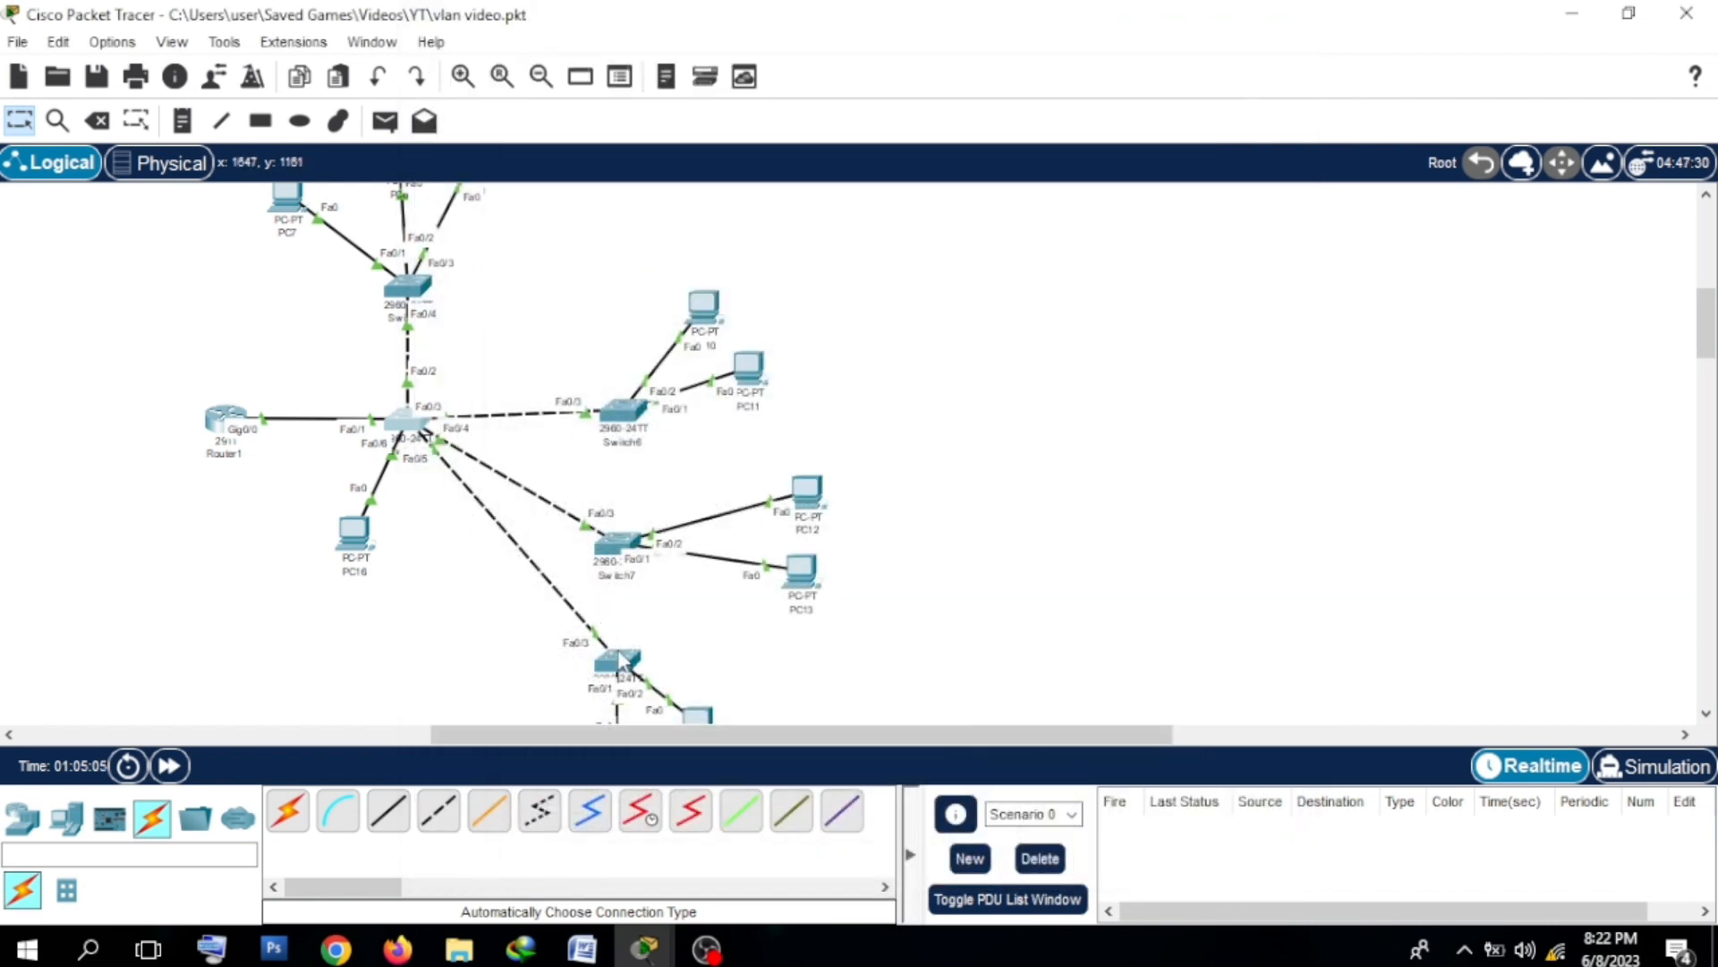
Step: Remove the access VLAN assignment from FastEthernet0/5 in Switch4's command line with "no sw ACC vlan 30"
mouse_move(622, 660)
mouse_down()
mouse_move(583, 668)
mouse_move(626, 653)
mouse_move(588, 682)
mouse_move(640, 636)
mouse_move(527, 661)
mouse_move(759, 576)
mouse_move(537, 707)
mouse_move(631, 681)
mouse_move(591, 685)
mouse_move(612, 655)
mouse_up()
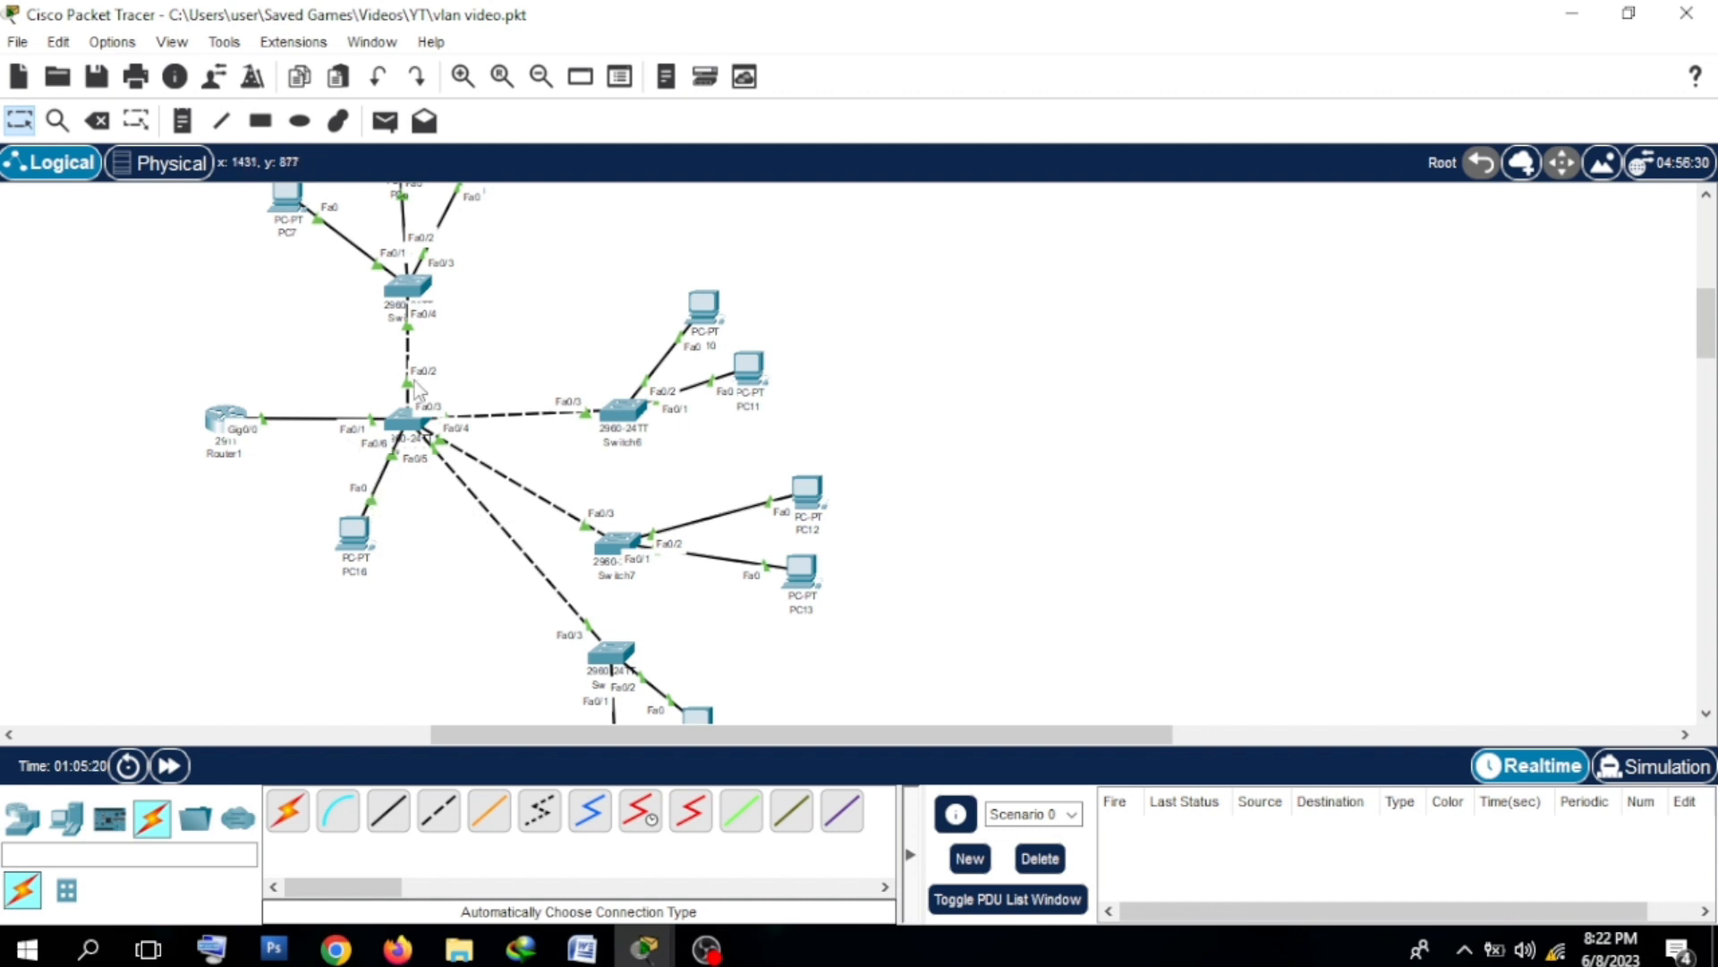
click(402, 416)
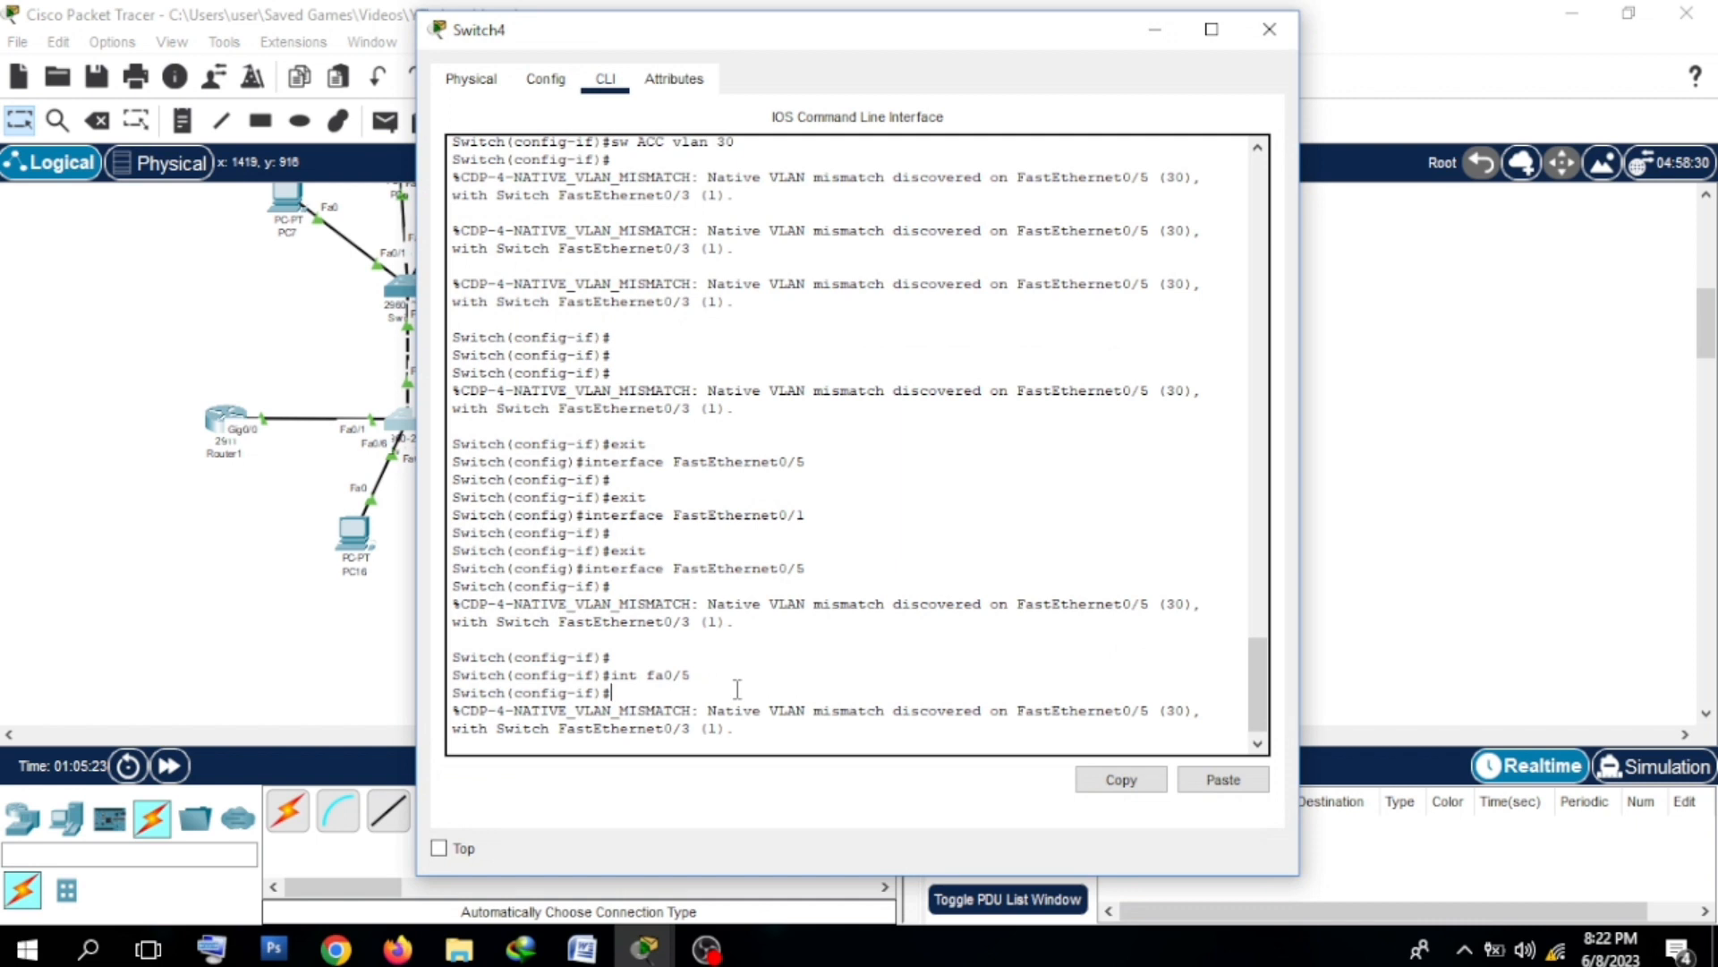
key(Return)
key(Return)
key(Return)
key(Return)
key(Return)
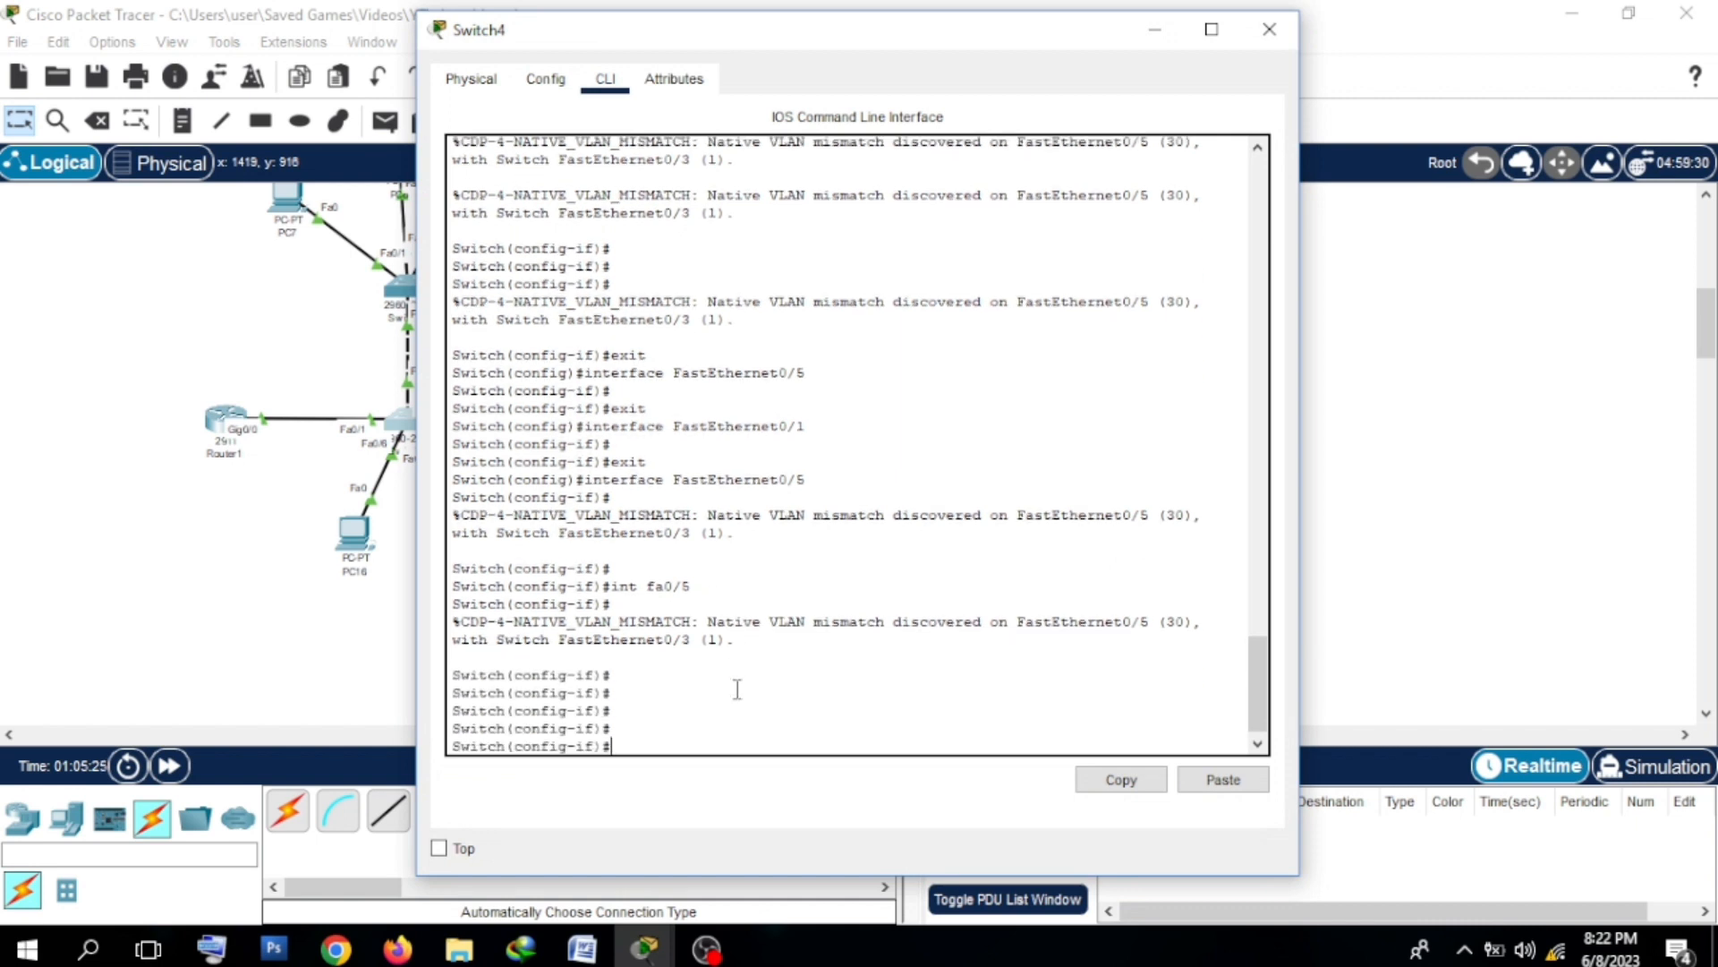
text(no acc)
key(BackSpace)
key(BackSpace)
text(sw ACC vlan 30)
key(Return)
key(Return)
key(Return)
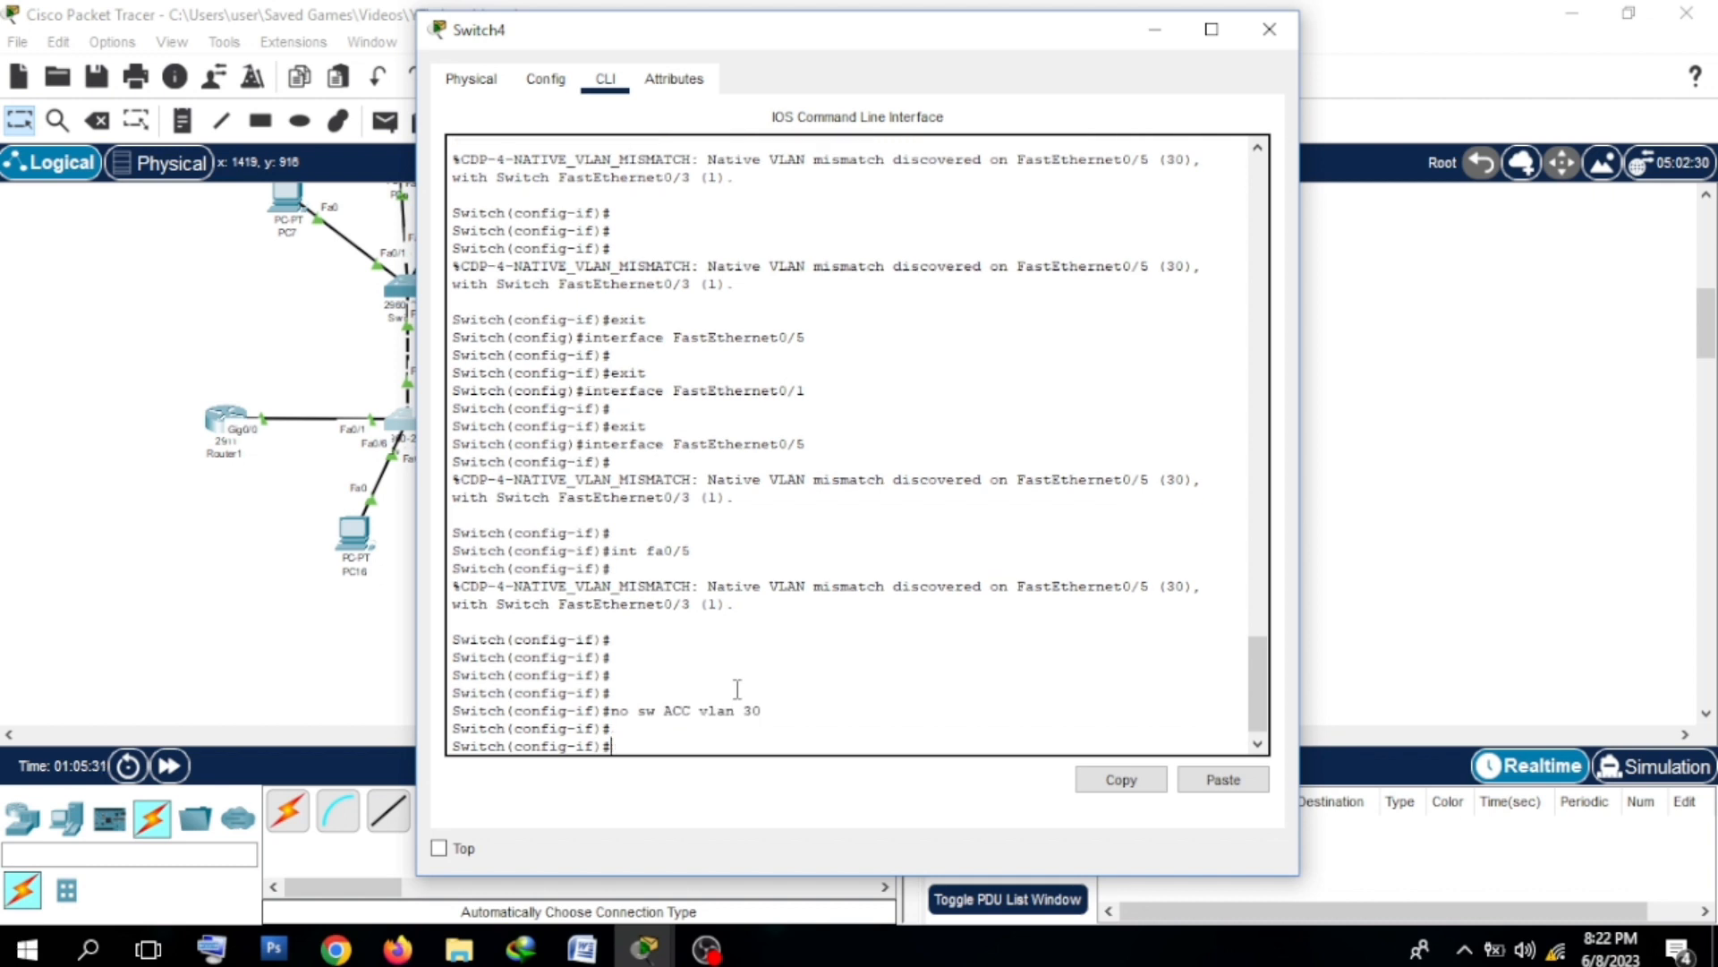
double_click(632, 695)
click(640, 696)
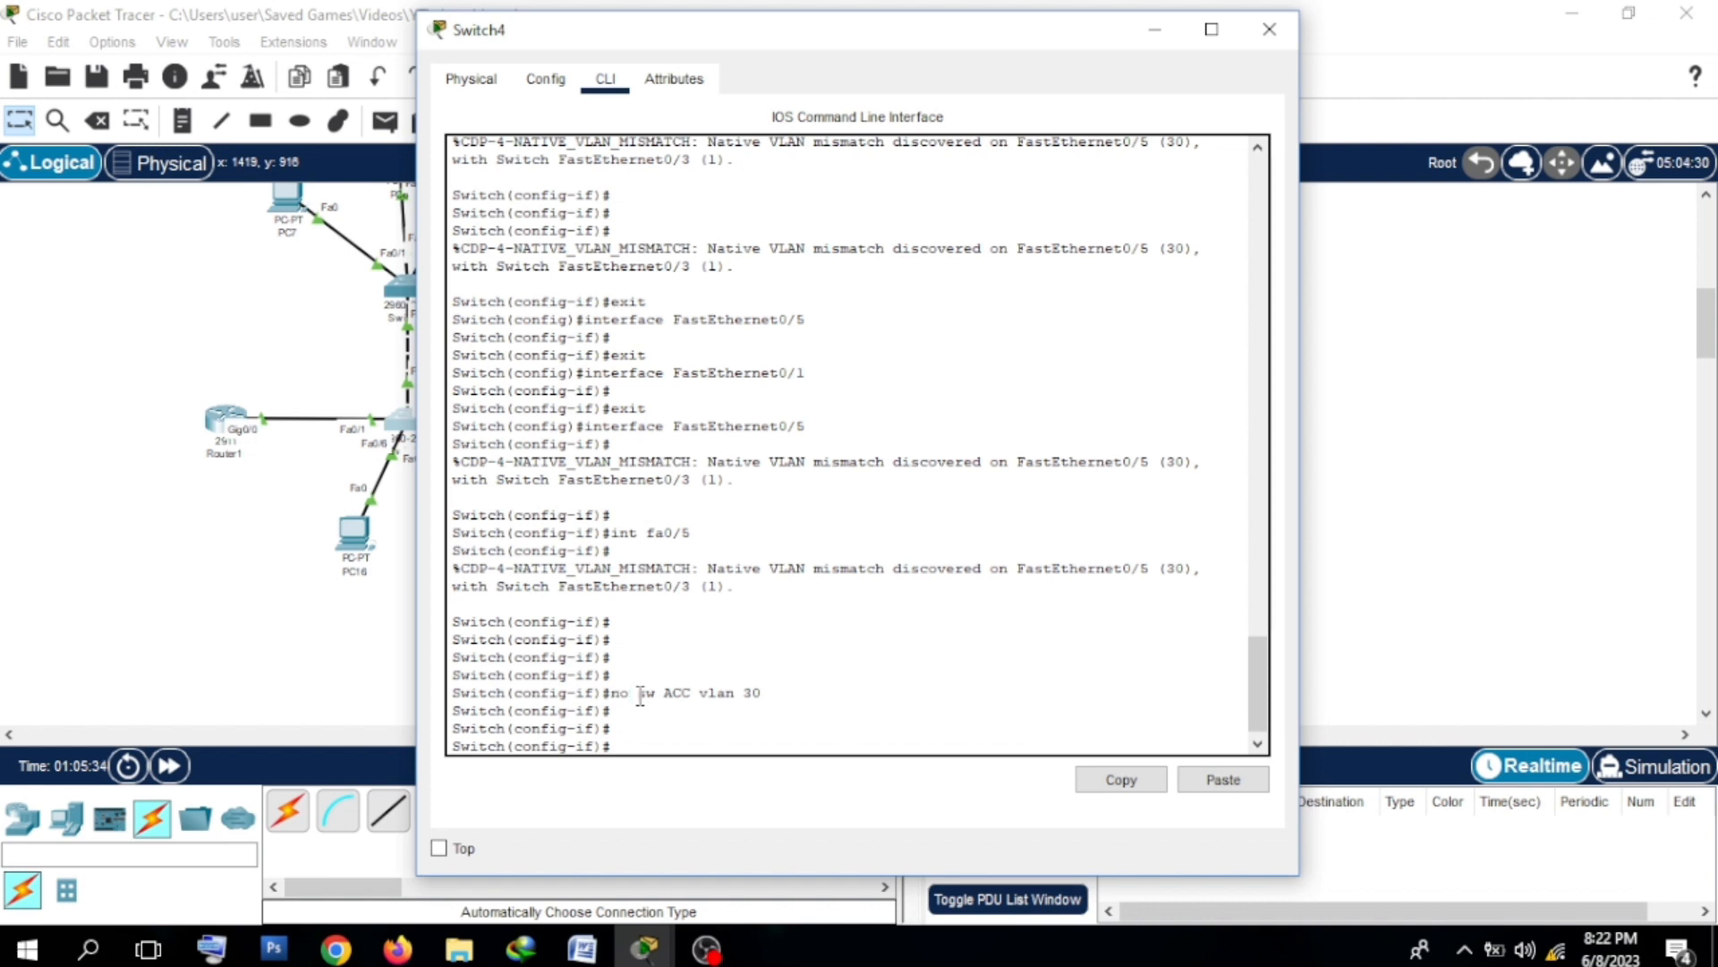
drag(640, 696, 828, 690)
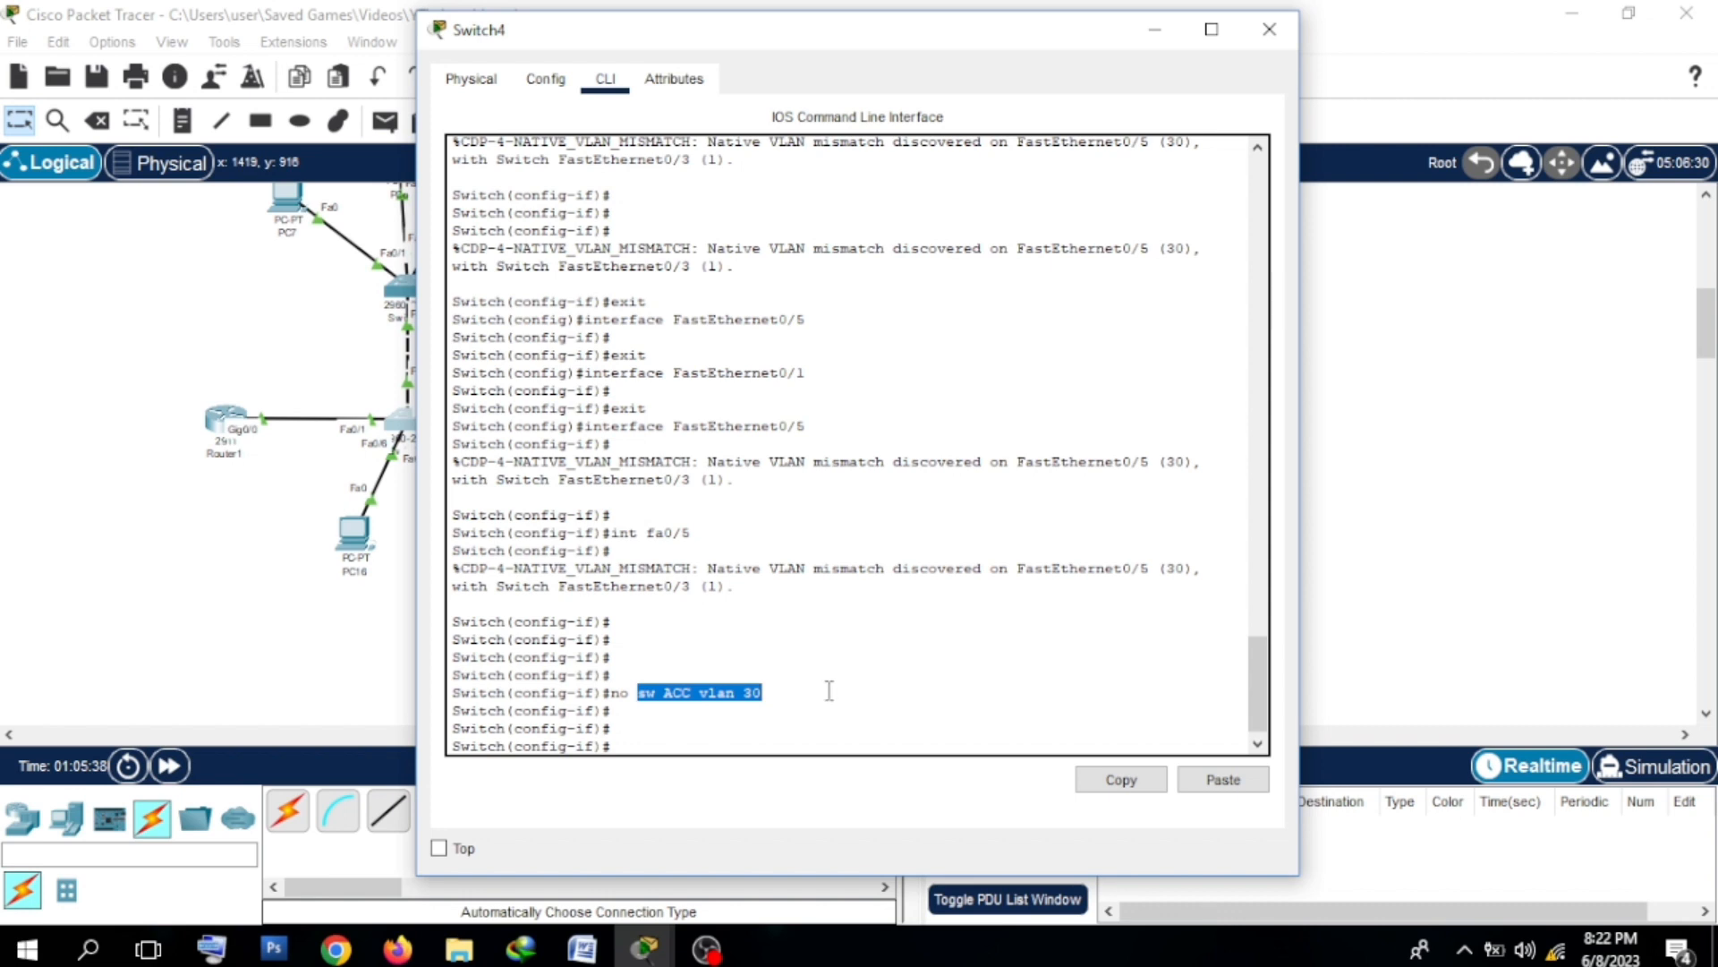
click(768, 696)
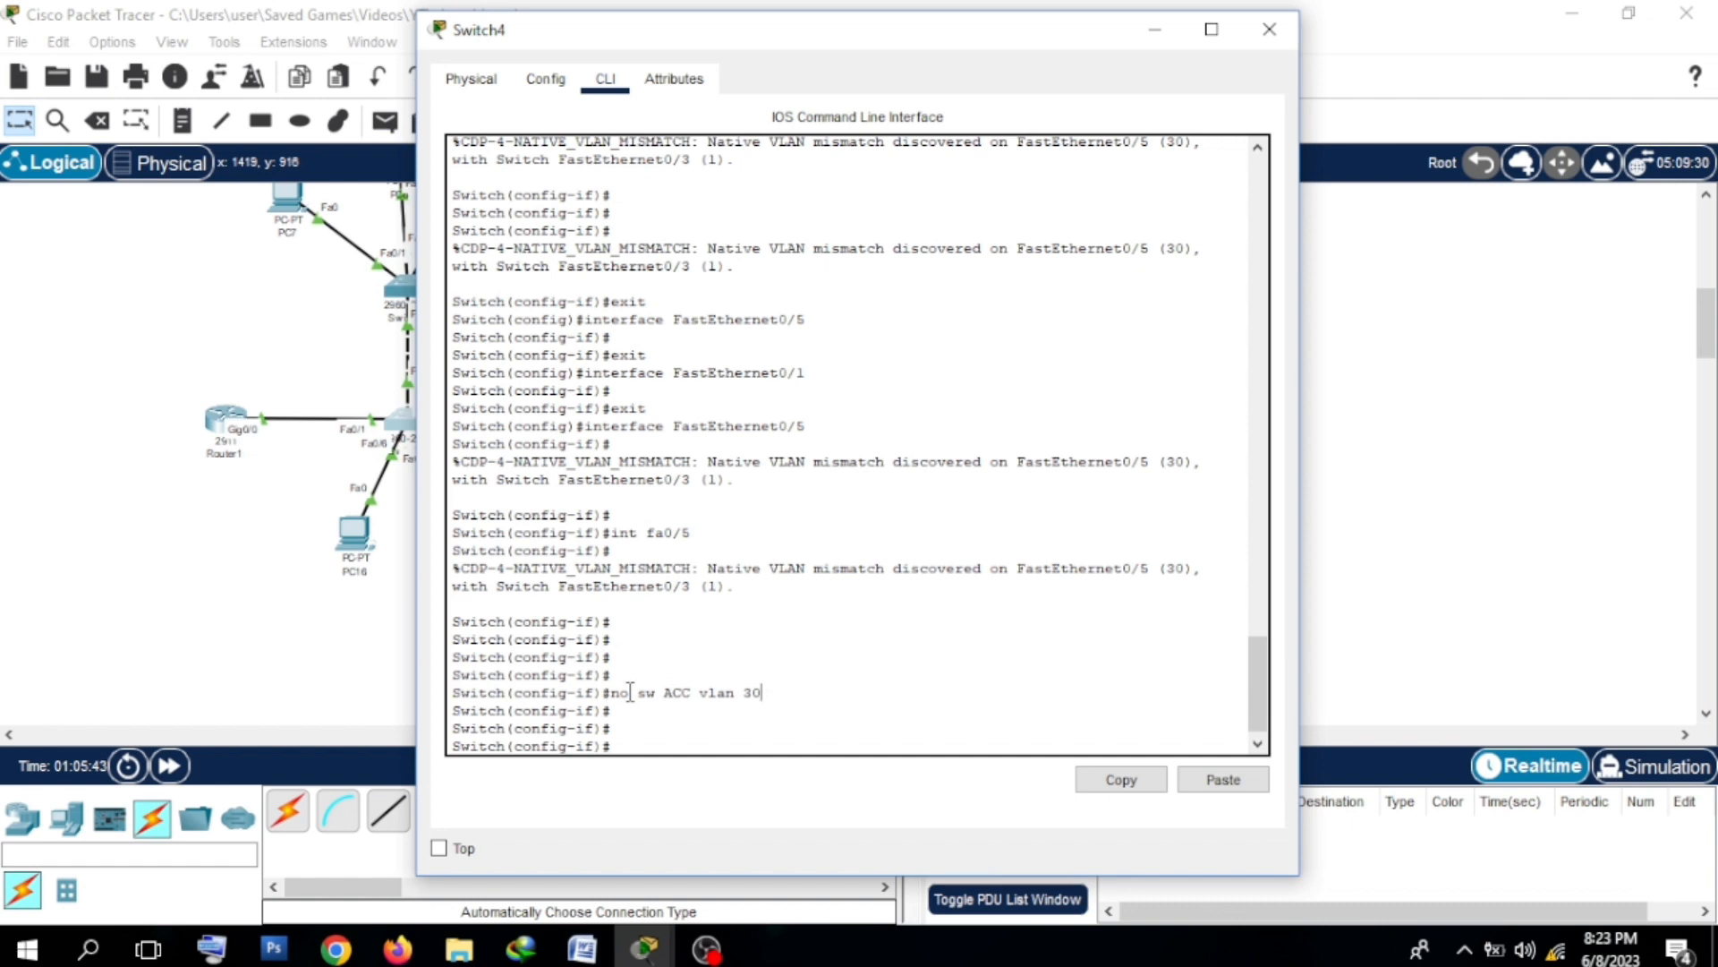
drag(630, 692, 597, 693)
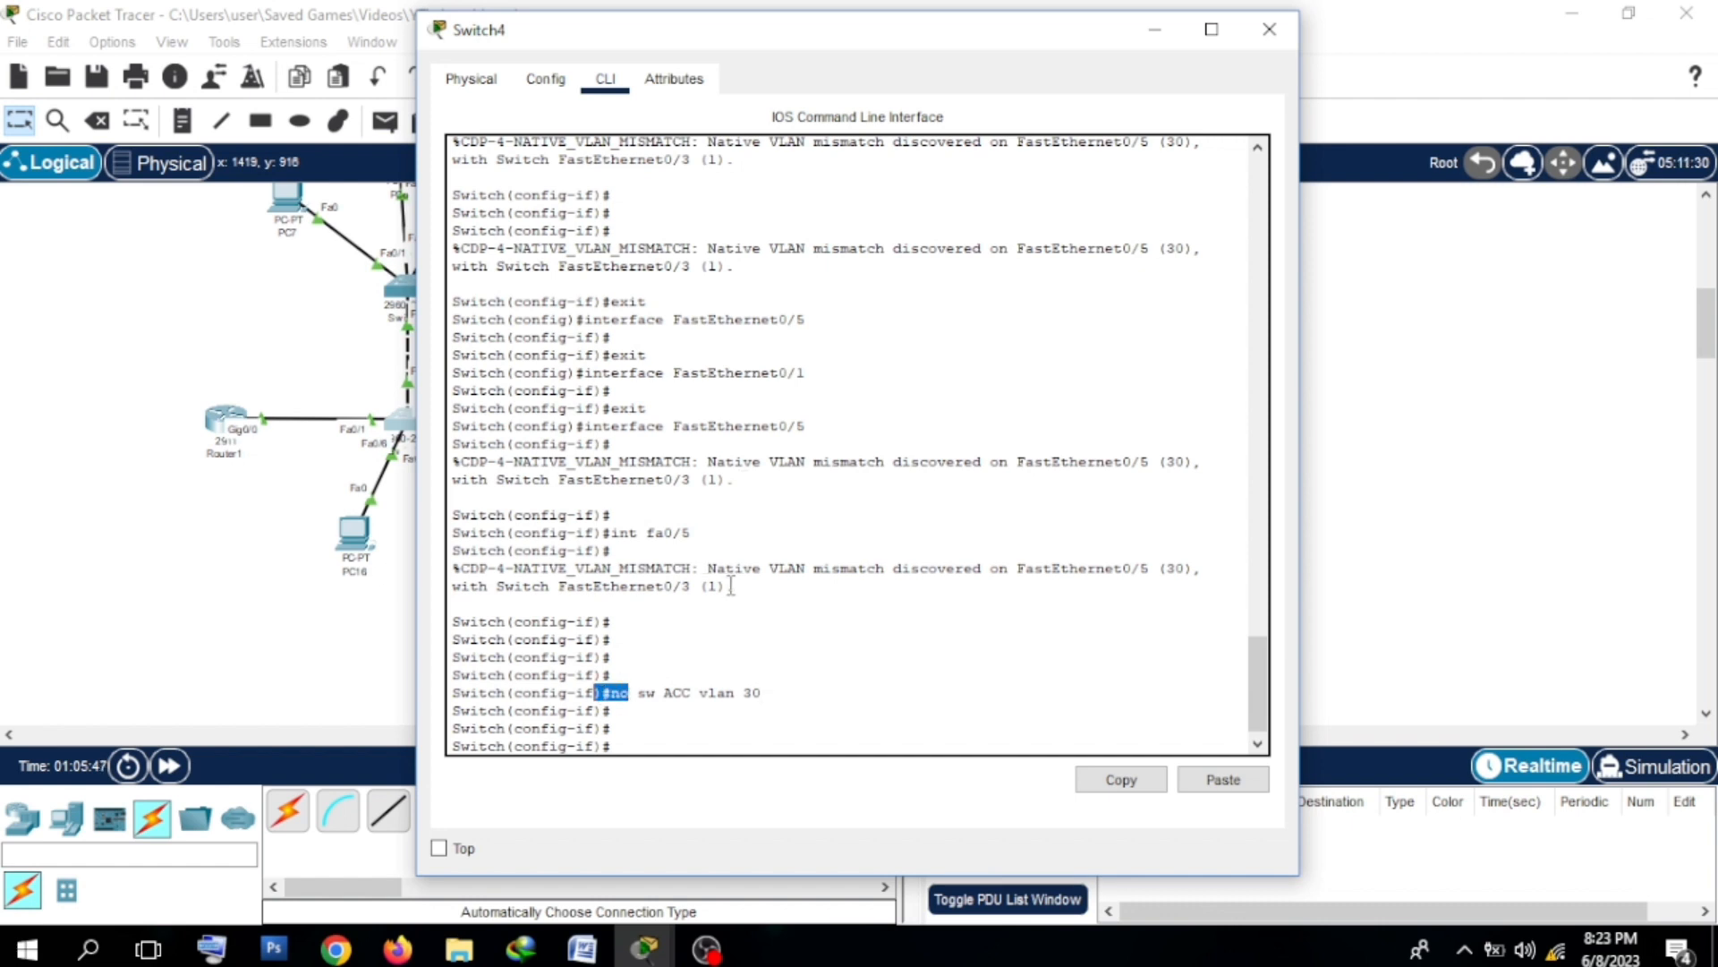
Step: Assign Switch4's FastEthernet0/6 to access VLAN 30 with "int fa0/6" and "sw ACC vlan 30", and close its window
click(664, 741)
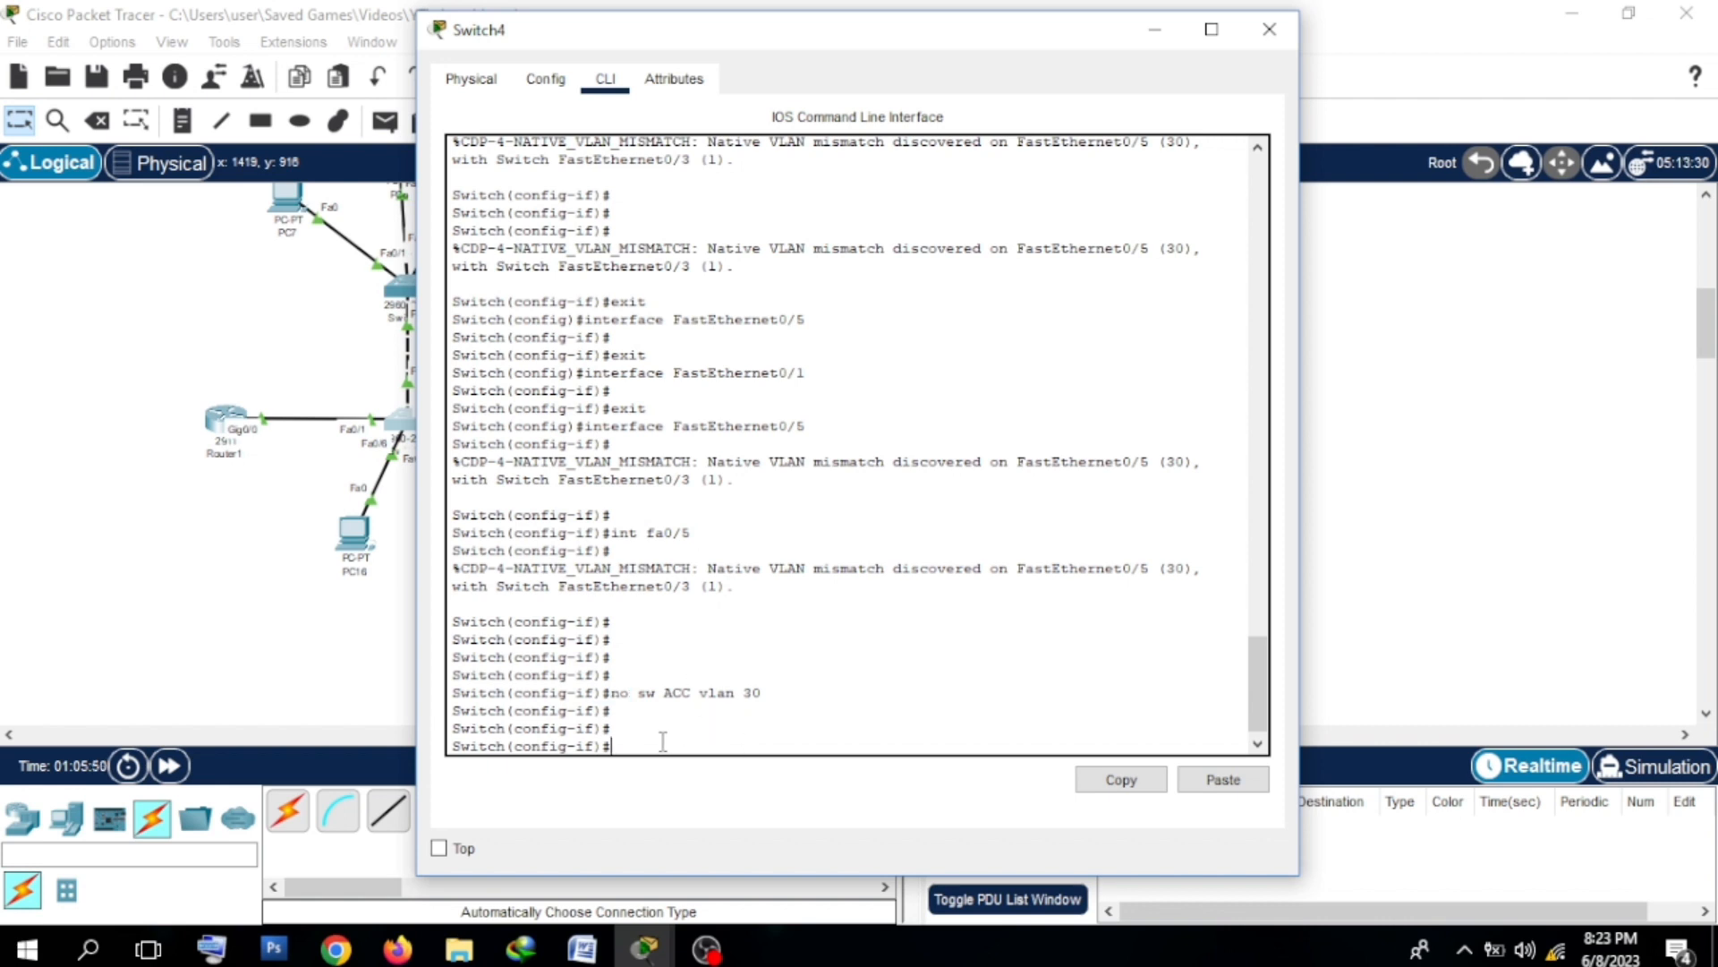
text(int fa0/6)
key(Return)
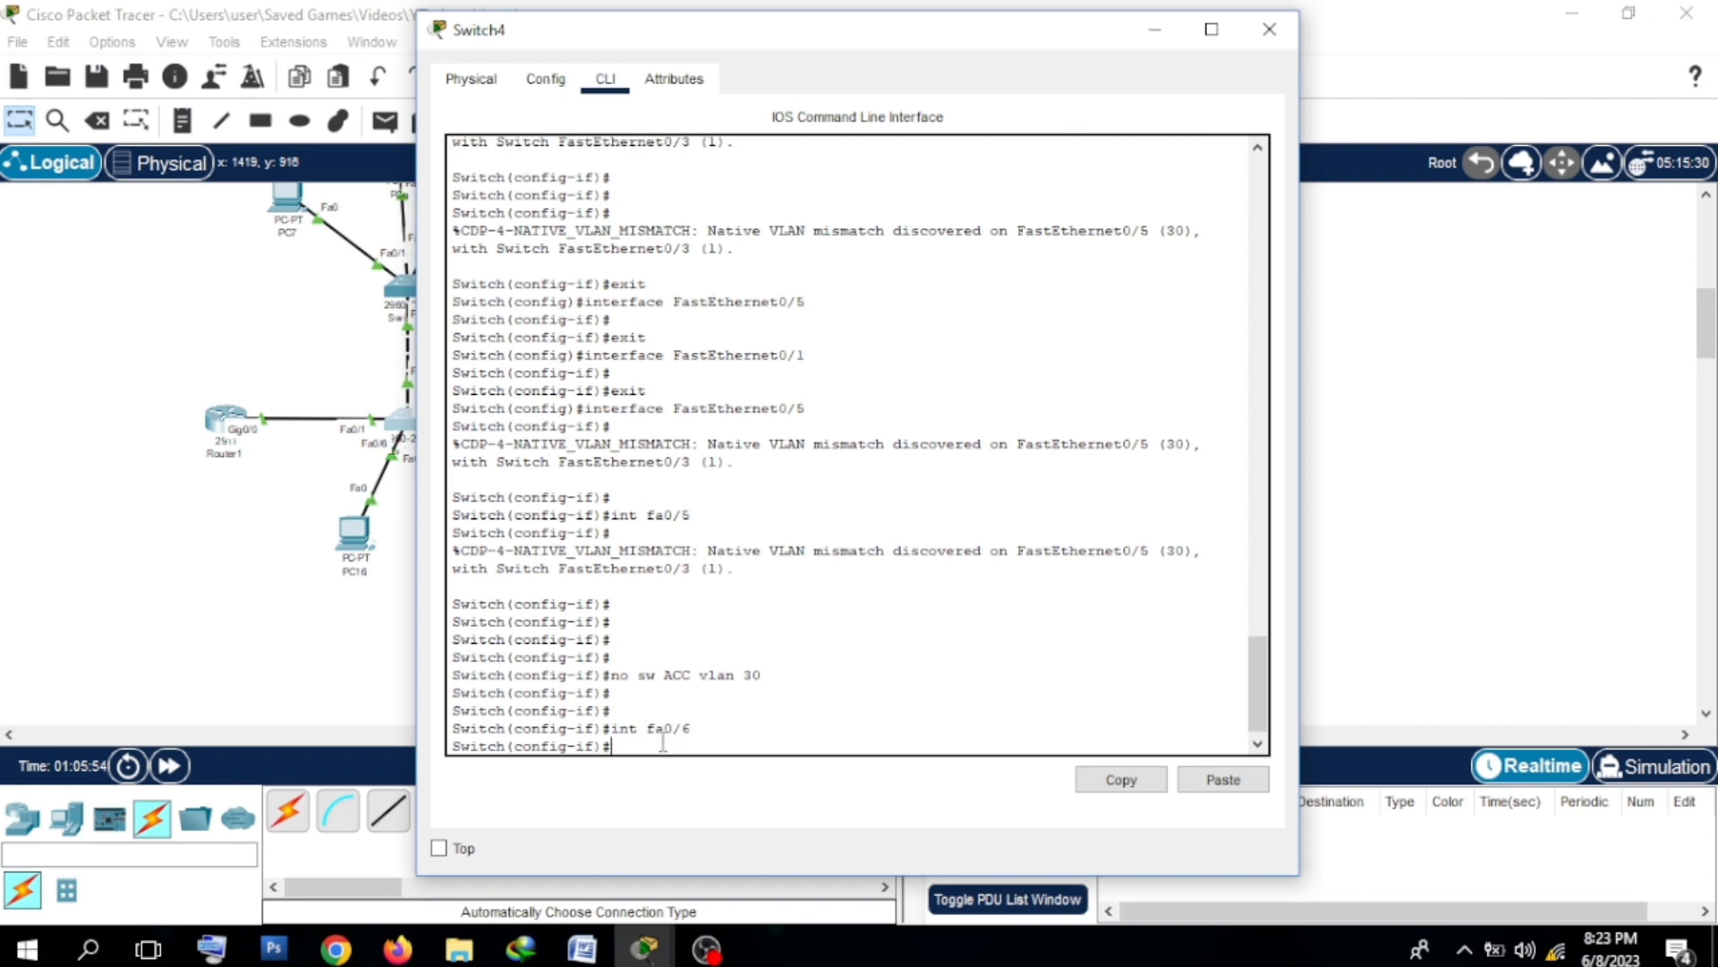
text(sw ac)
key(BackSpace)
key(BackSpace)
text(ACC vlan 30)
key(Return)
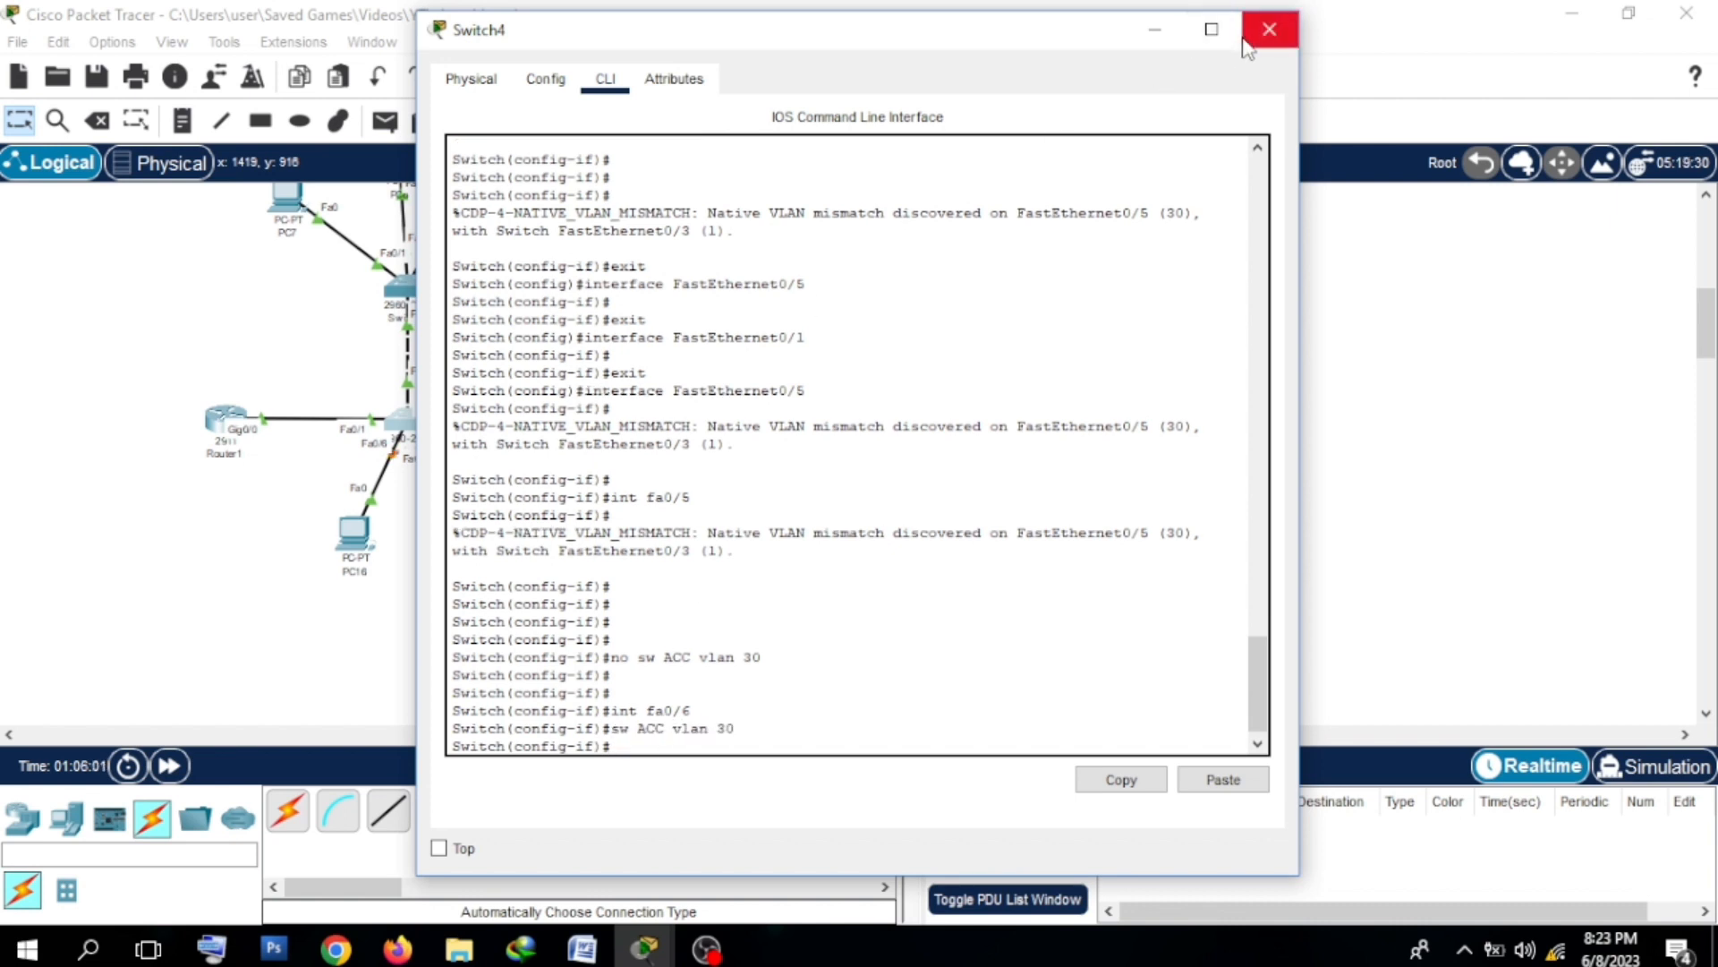
click(1269, 29)
Step: Clear the selection in the topology and fast-forward the network time
drag(502, 292, 387, 450)
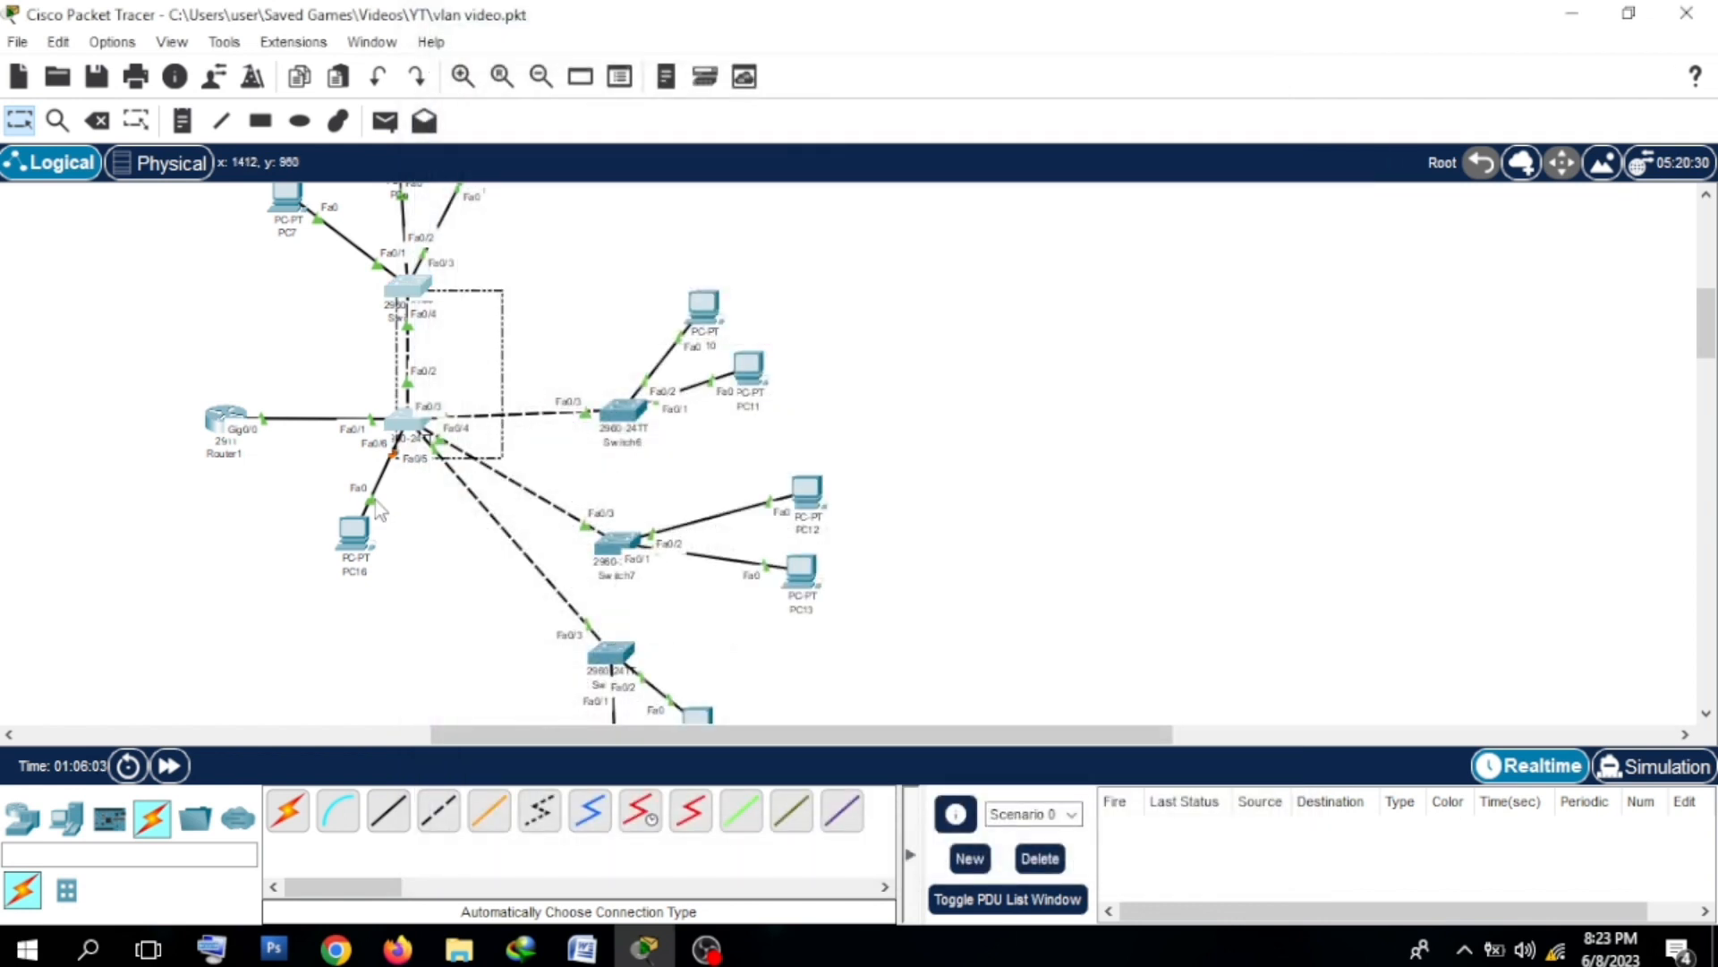
click(225, 618)
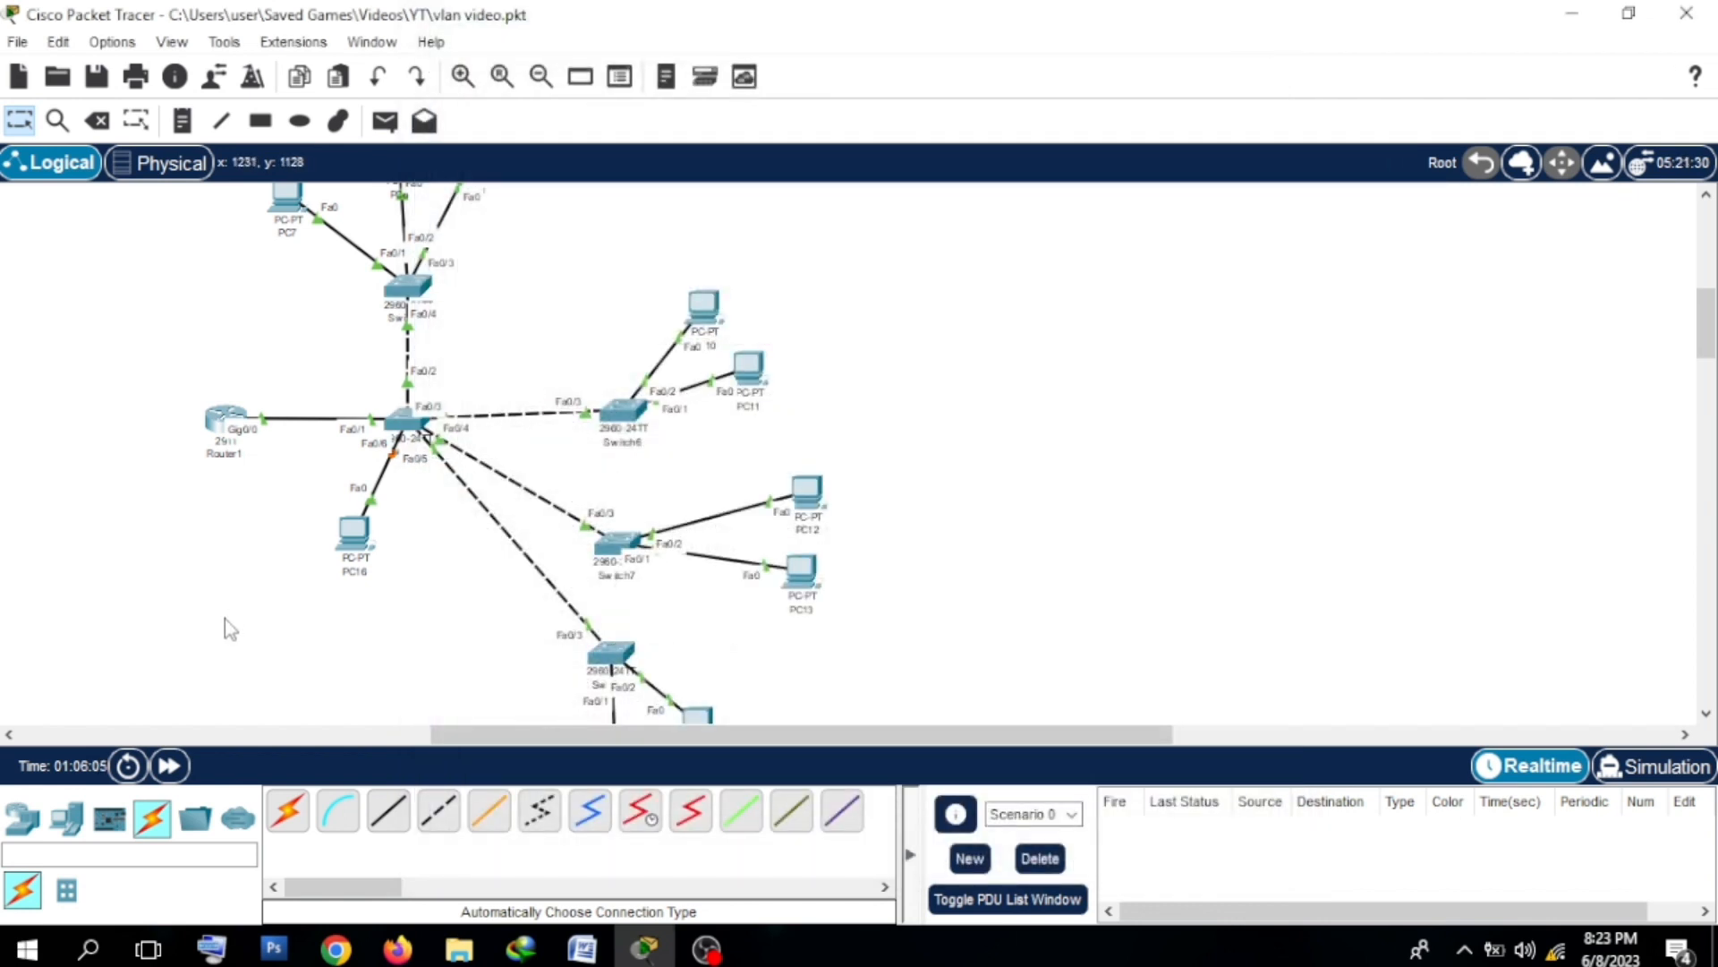
click(170, 767)
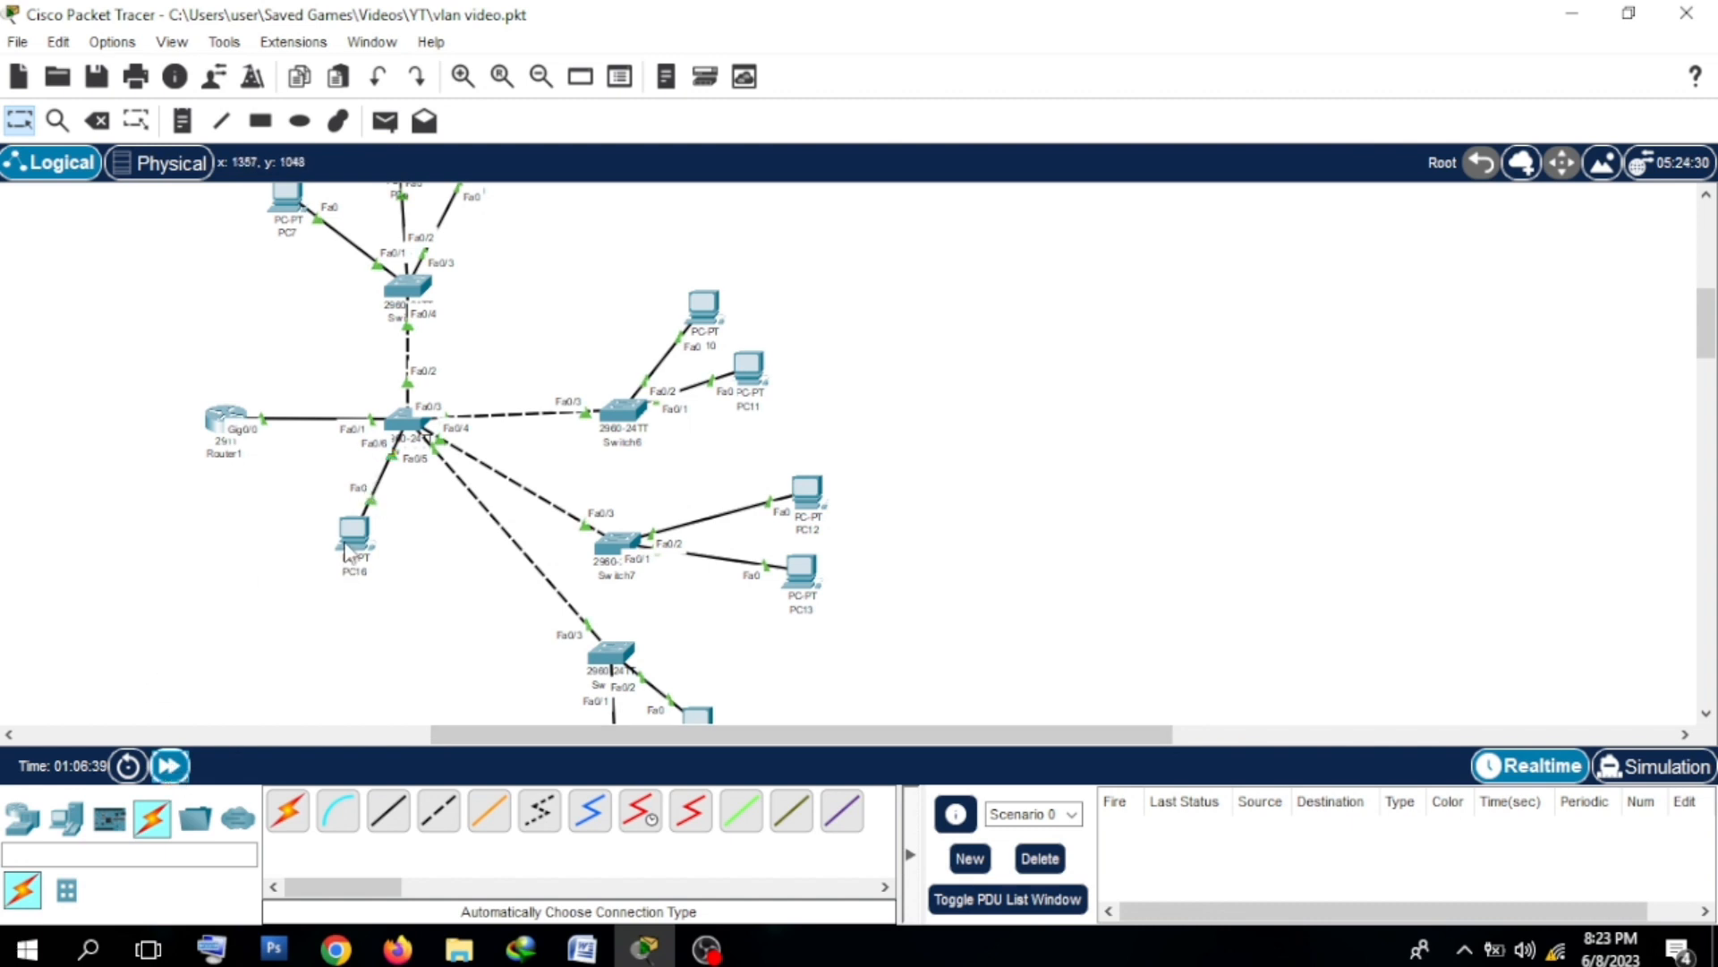
Step: Request a new DHCP address for PC16 by switching its IPv4 configuration to Static and back to DHCP, and close its window
mouse_move(346, 550)
click(353, 535)
click(496, 213)
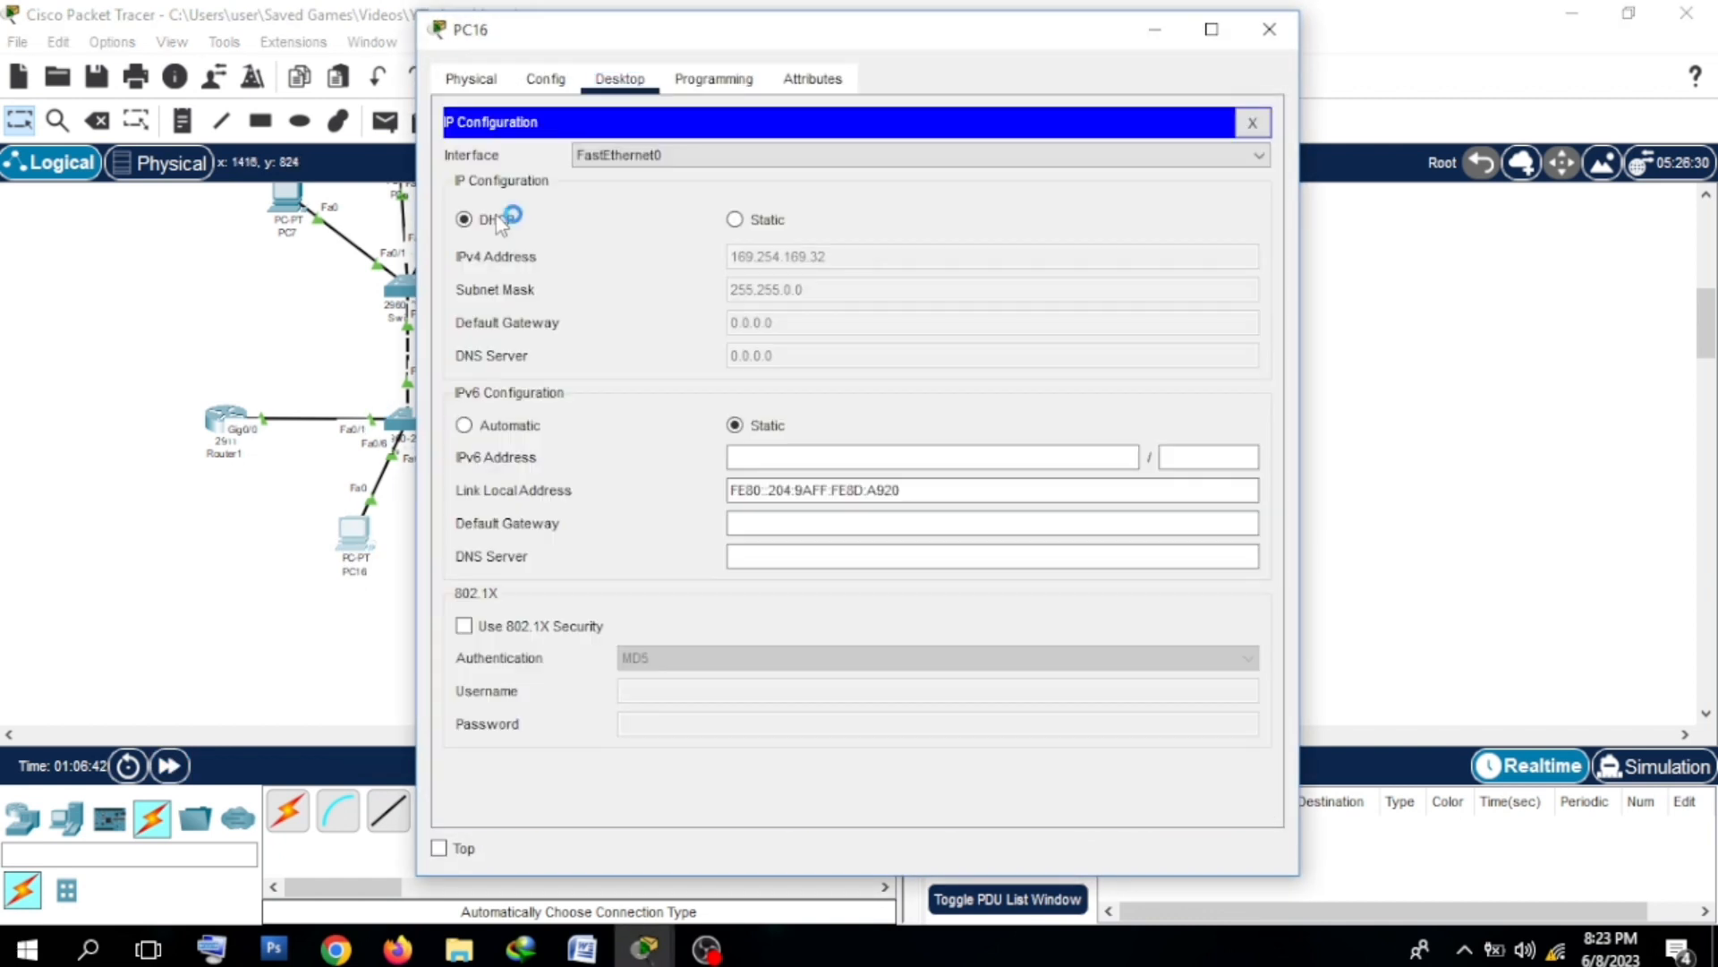
click(735, 219)
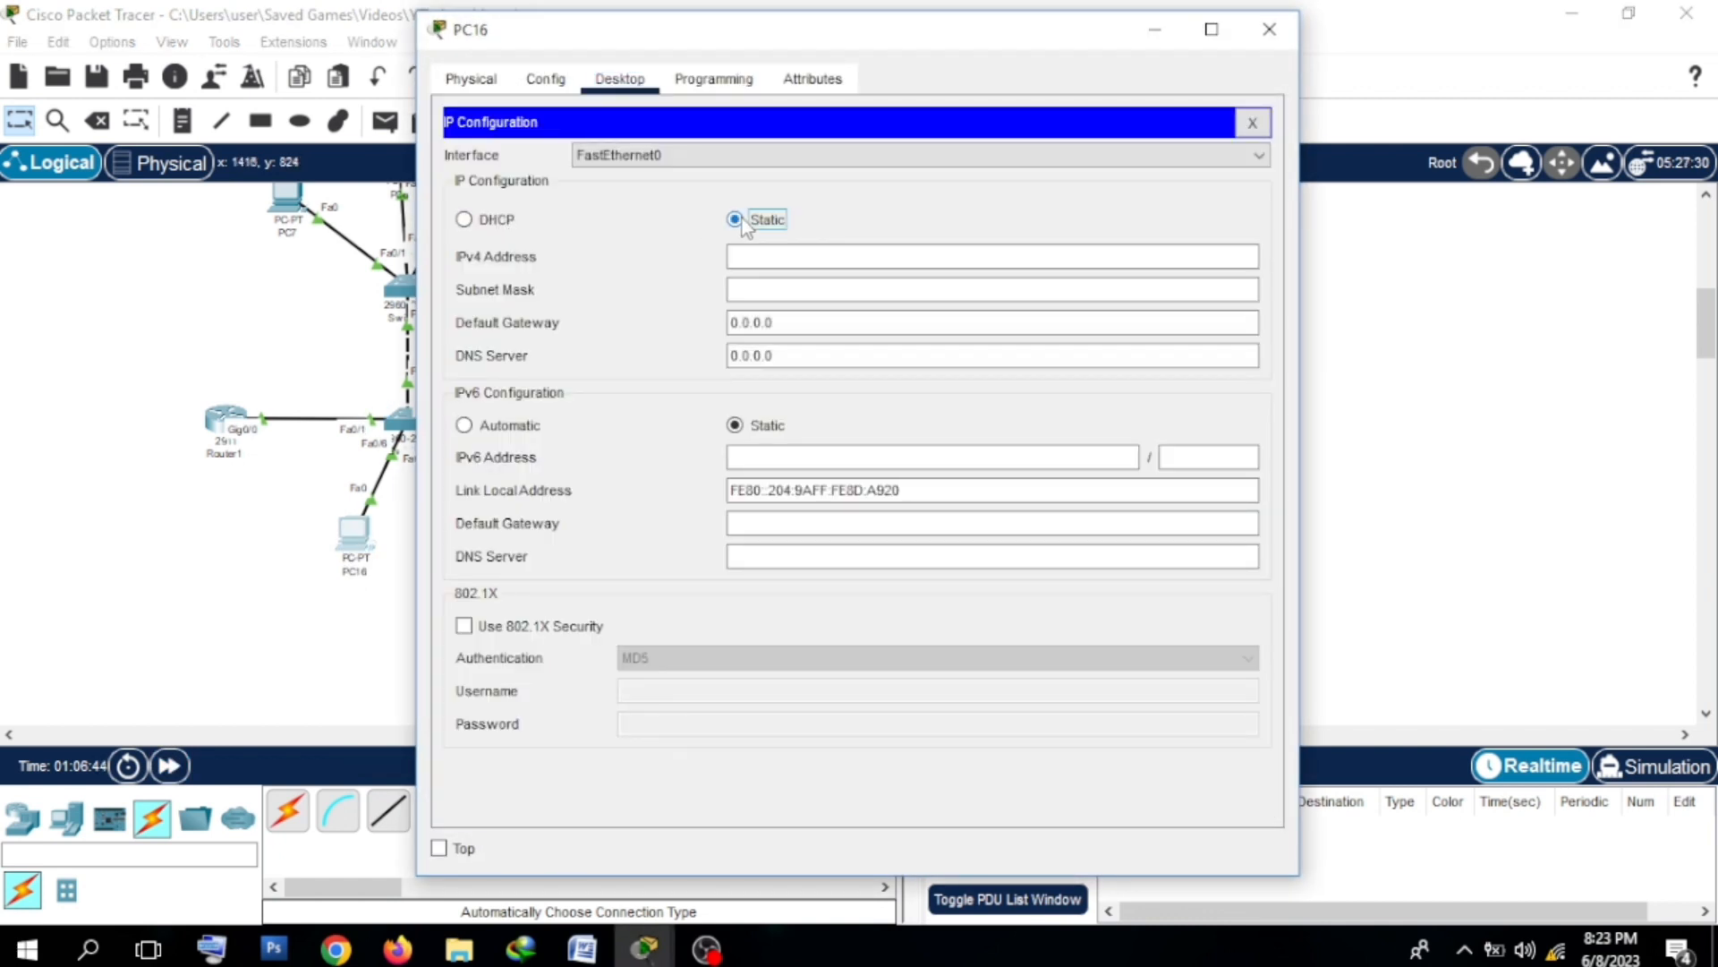
click(495, 222)
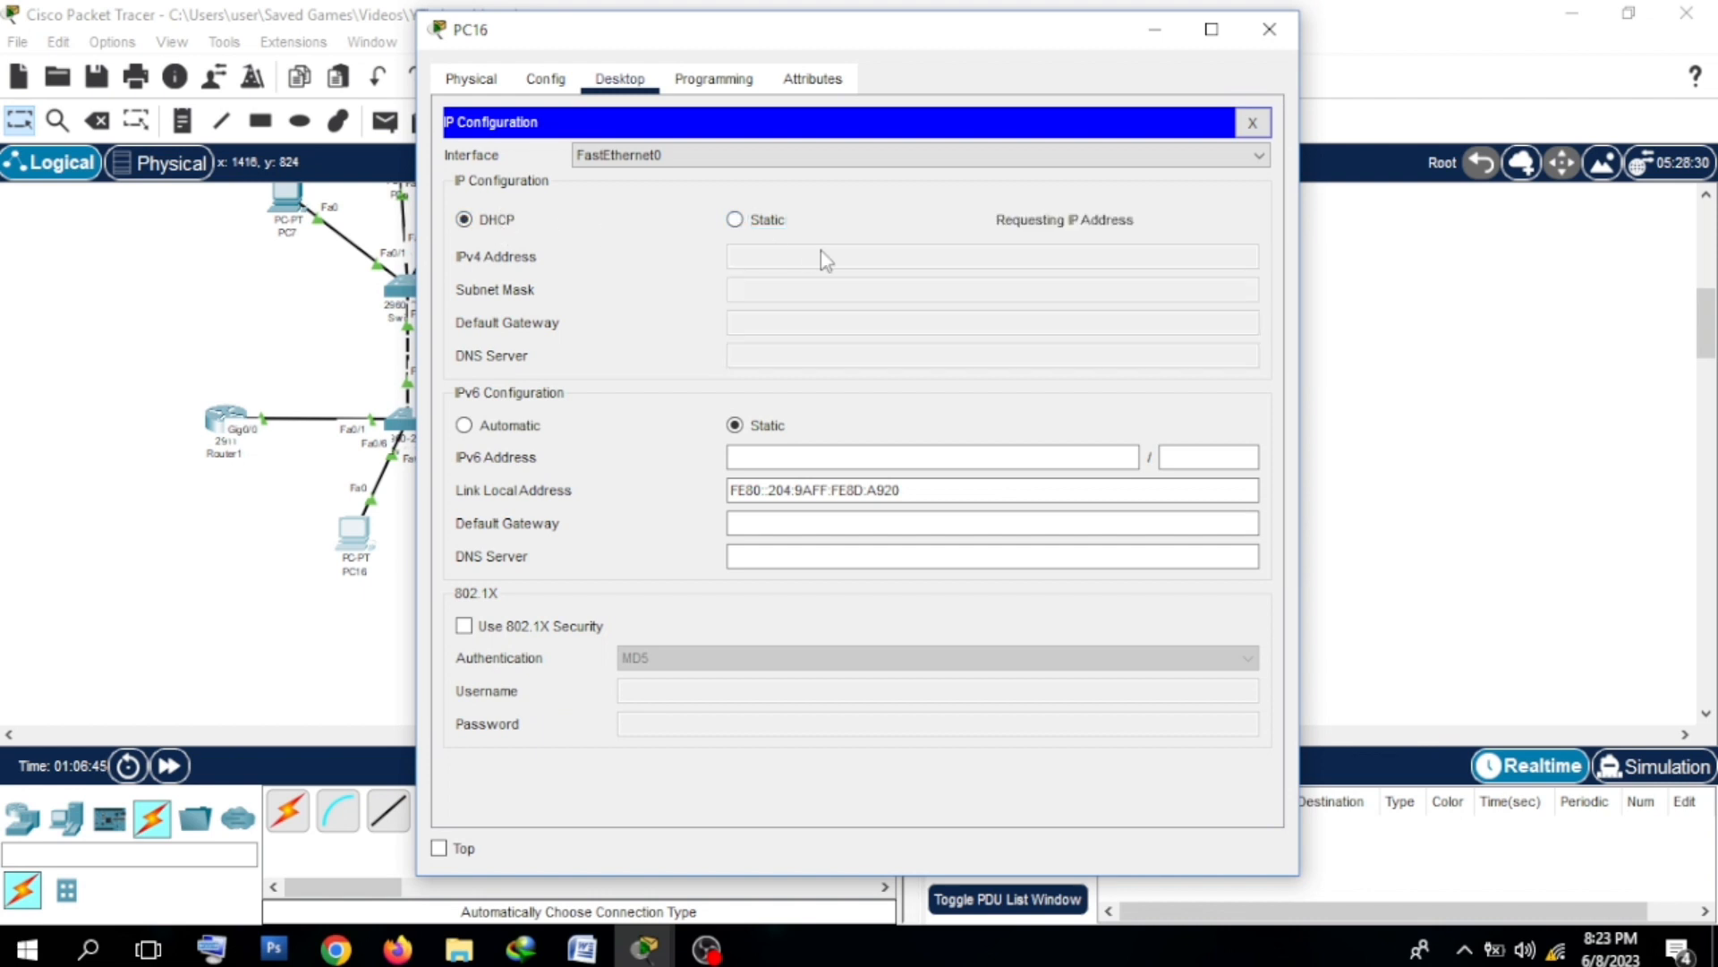
click(1269, 28)
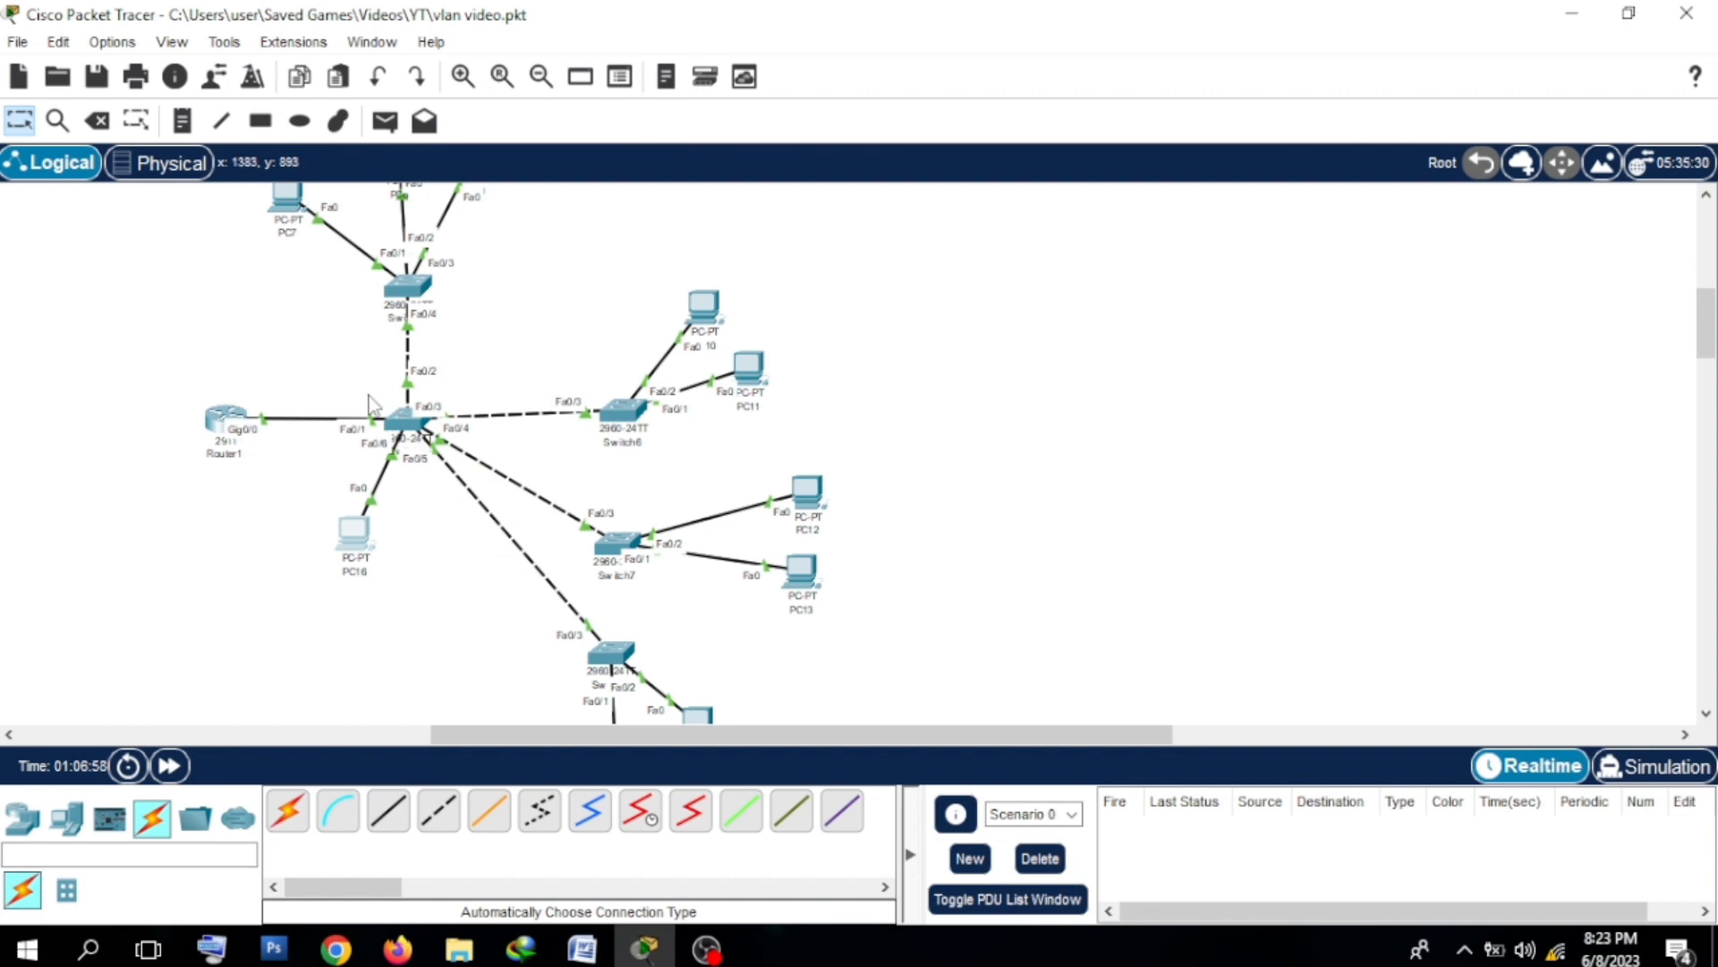
Step: Move PC16 farther down and away from Switch4 in the topology
drag(367, 392, 467, 475)
drag(368, 534, 334, 619)
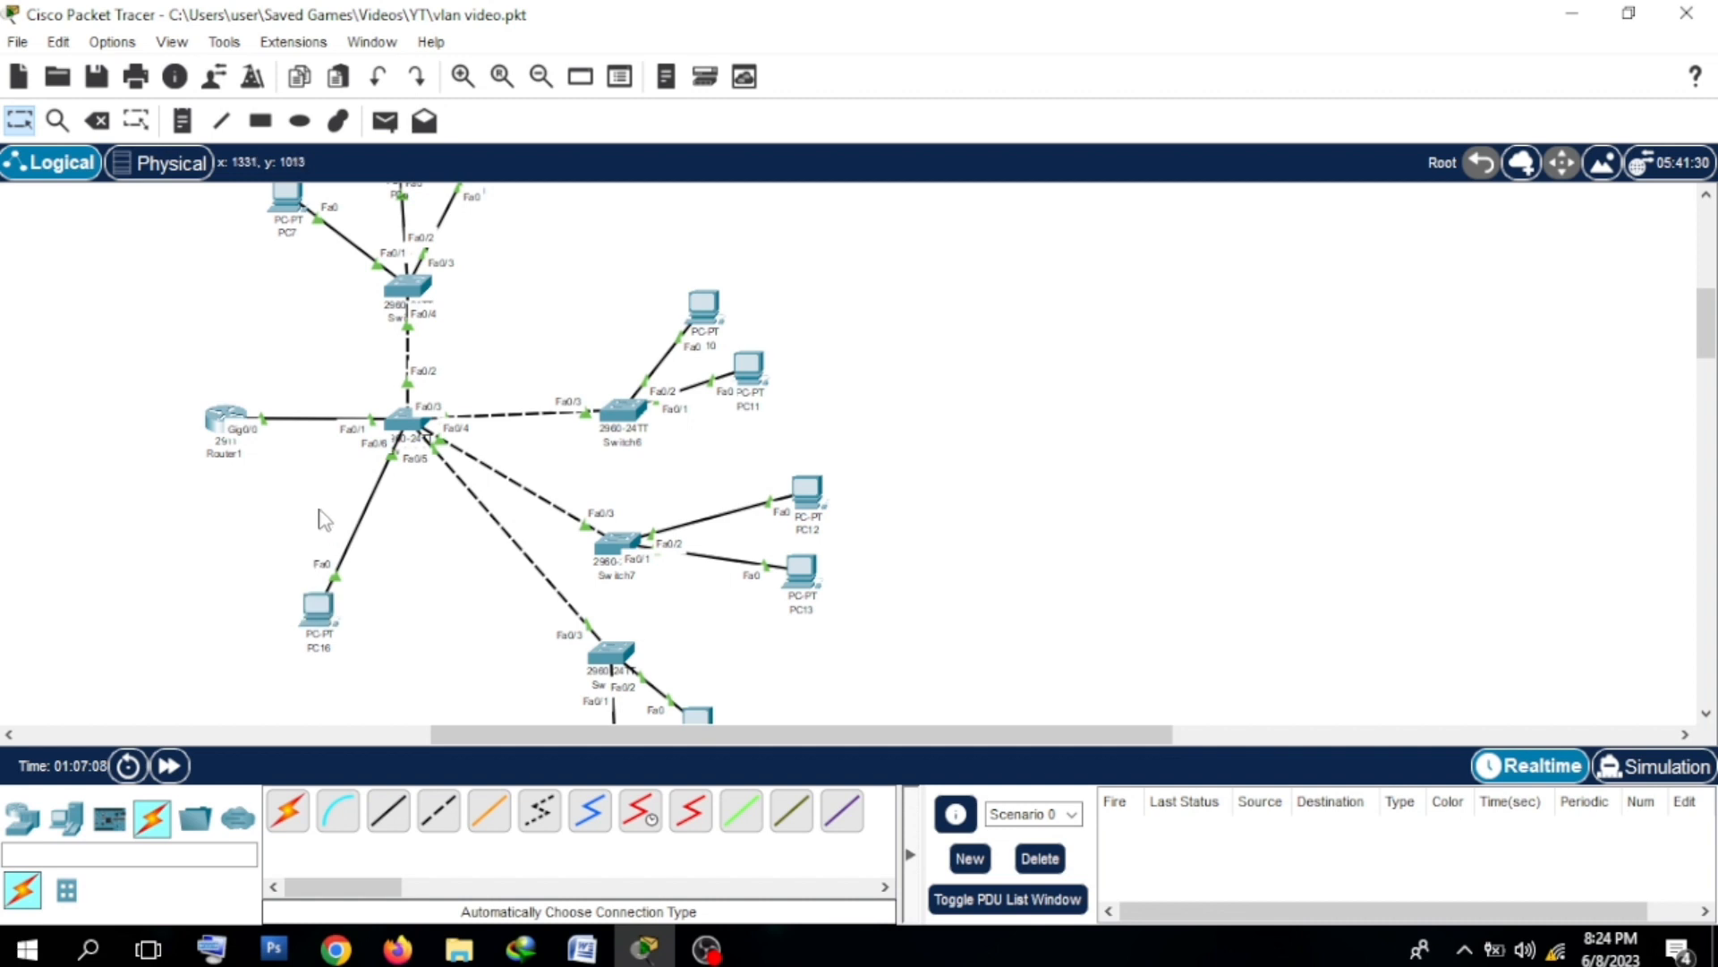
drag(319, 508, 403, 561)
Step: Start a command-line session on Switch6 and move its window aside to uncover the topology
mouse_move(600, 387)
mouse_move(625, 404)
mouse_down()
mouse_move(658, 456)
mouse_move(613, 428)
mouse_up()
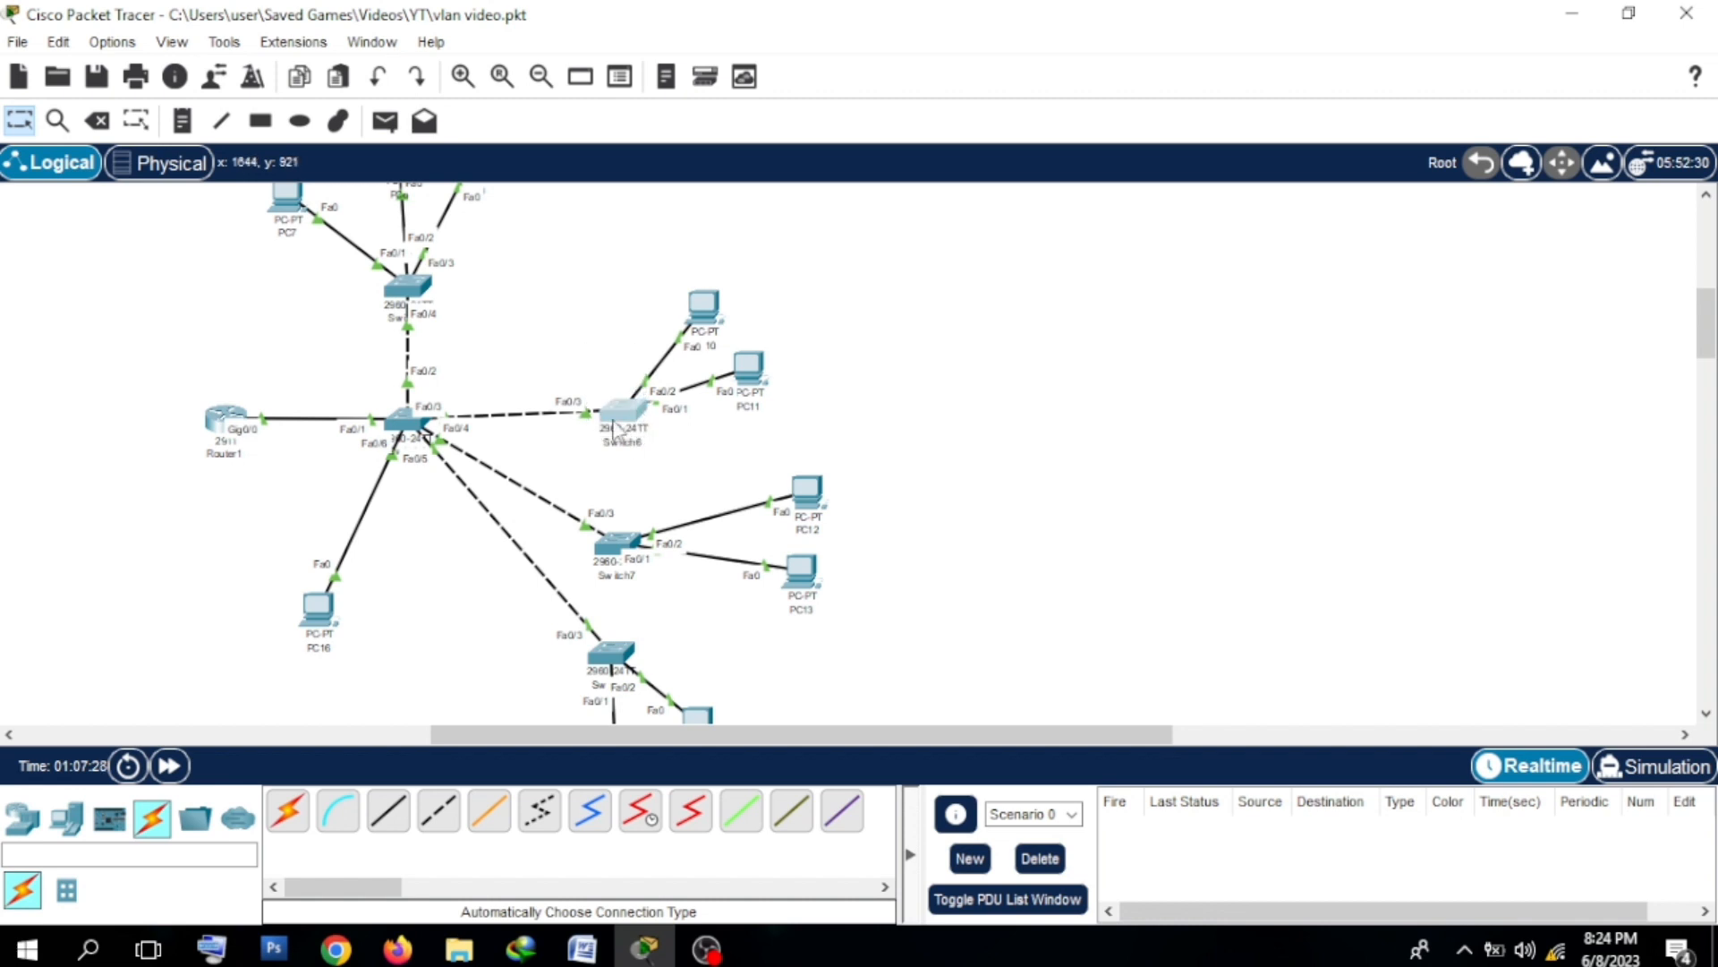
click(612, 422)
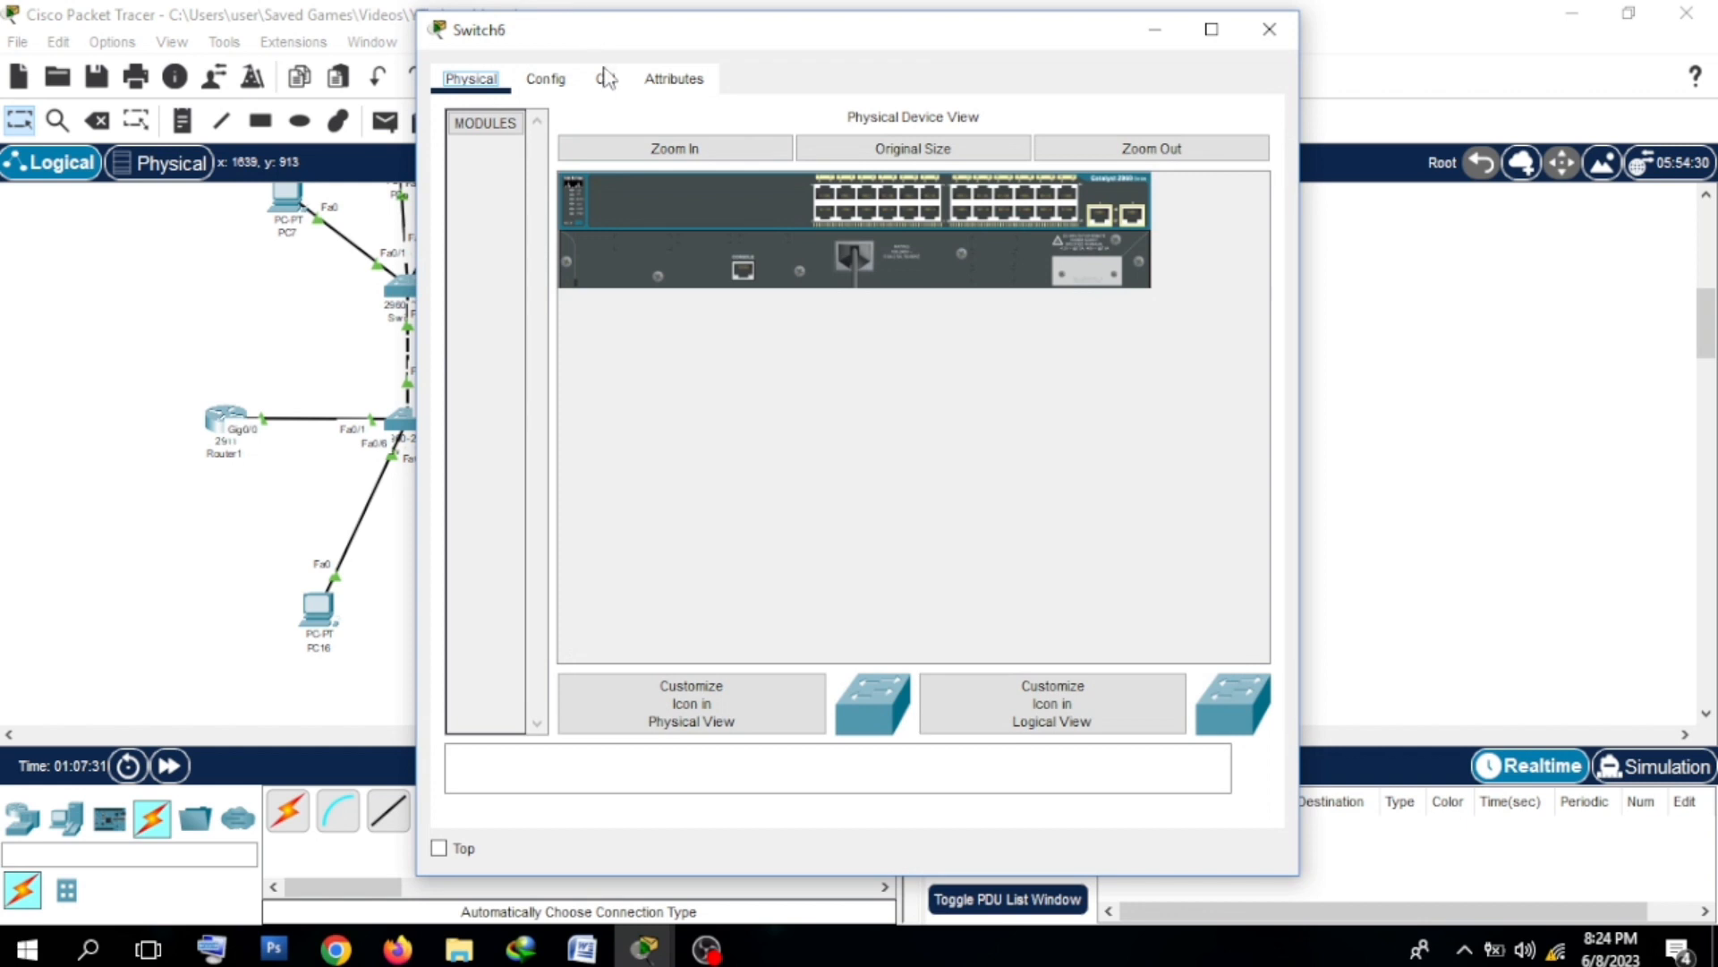
click(605, 79)
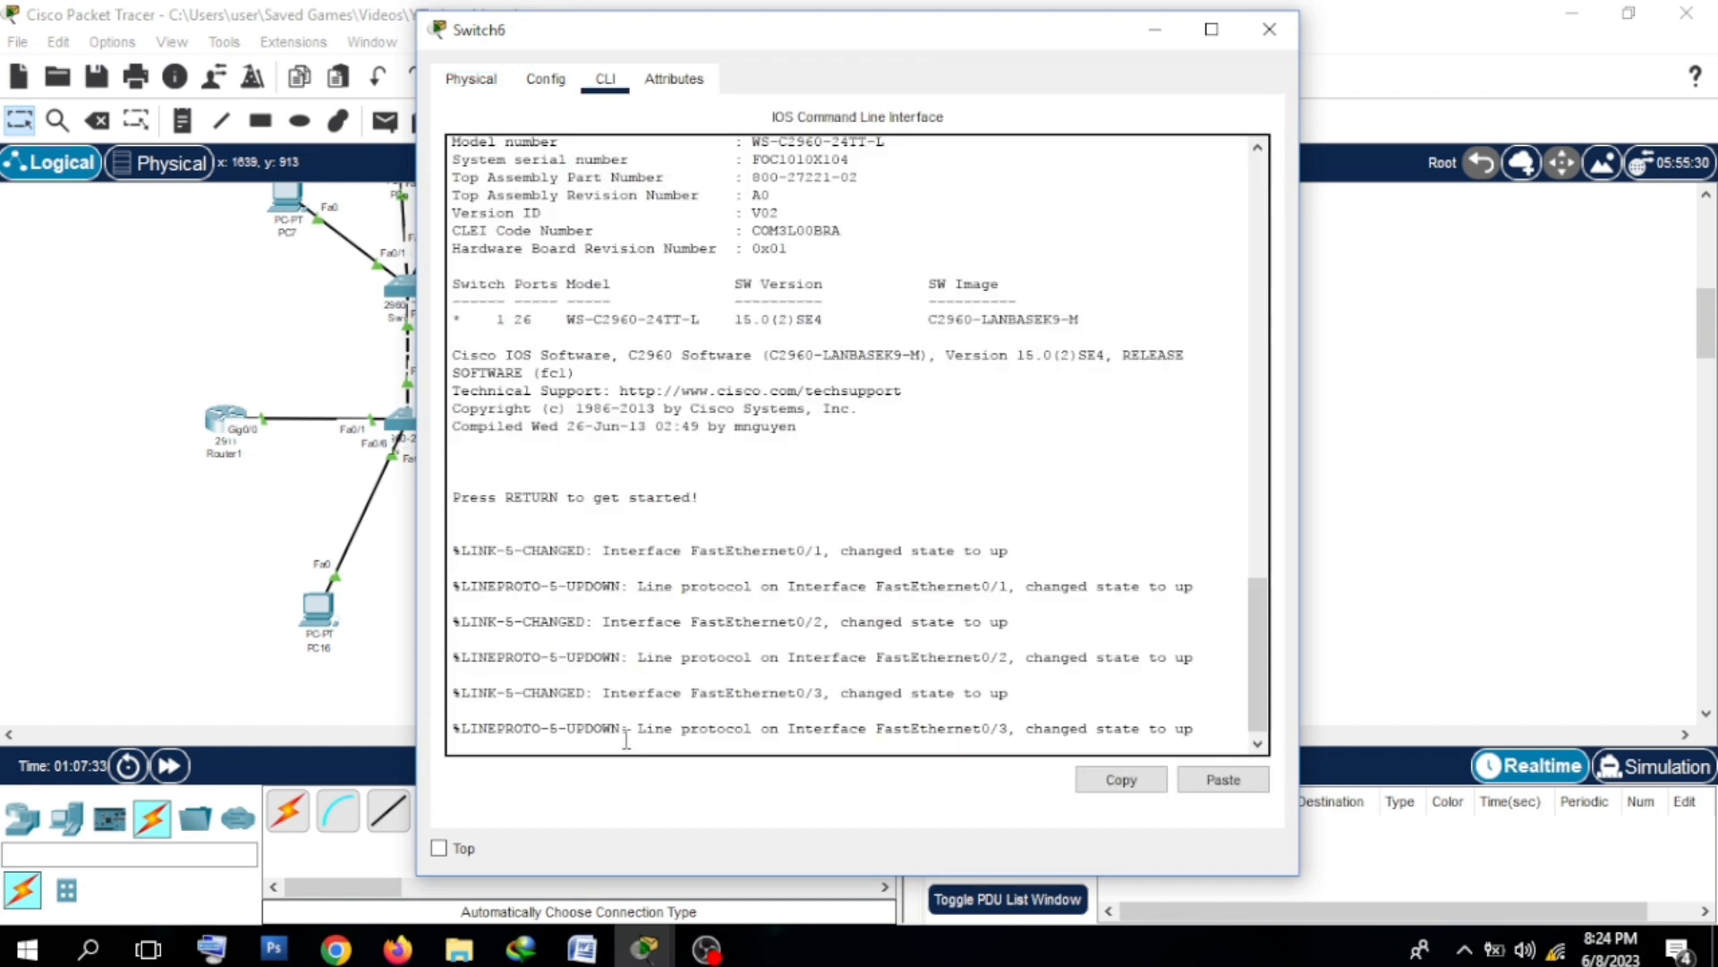
key(Return)
key(Return)
key(Return)
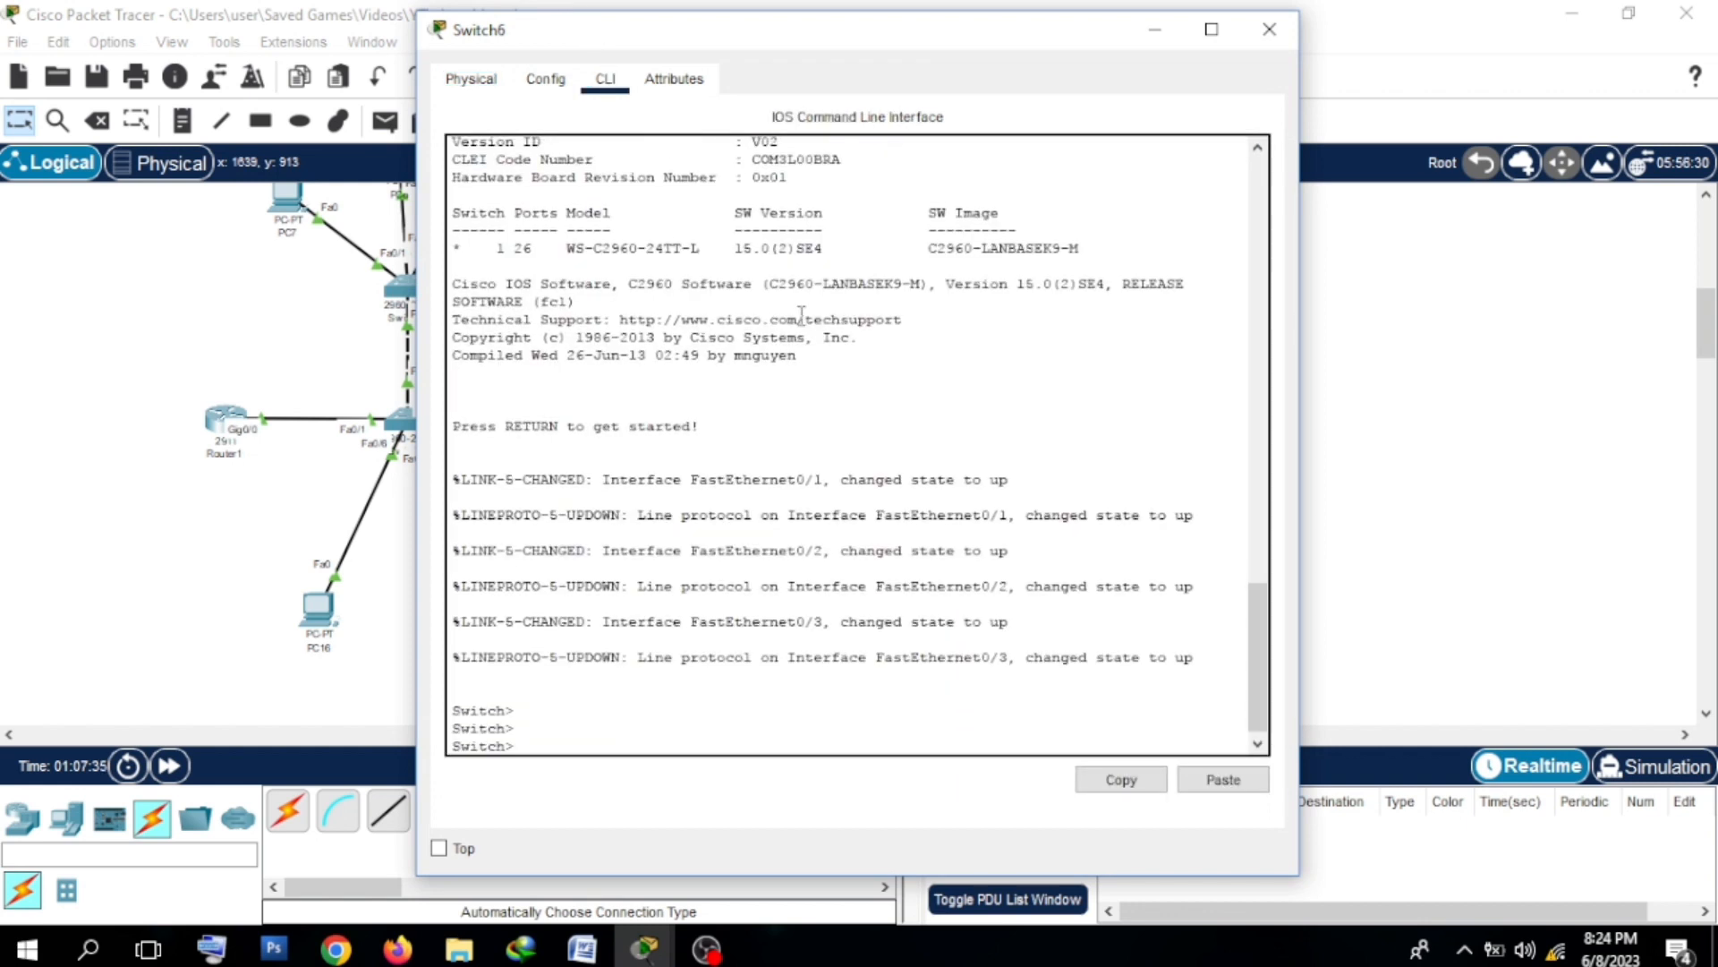
drag(906, 35, 1228, 51)
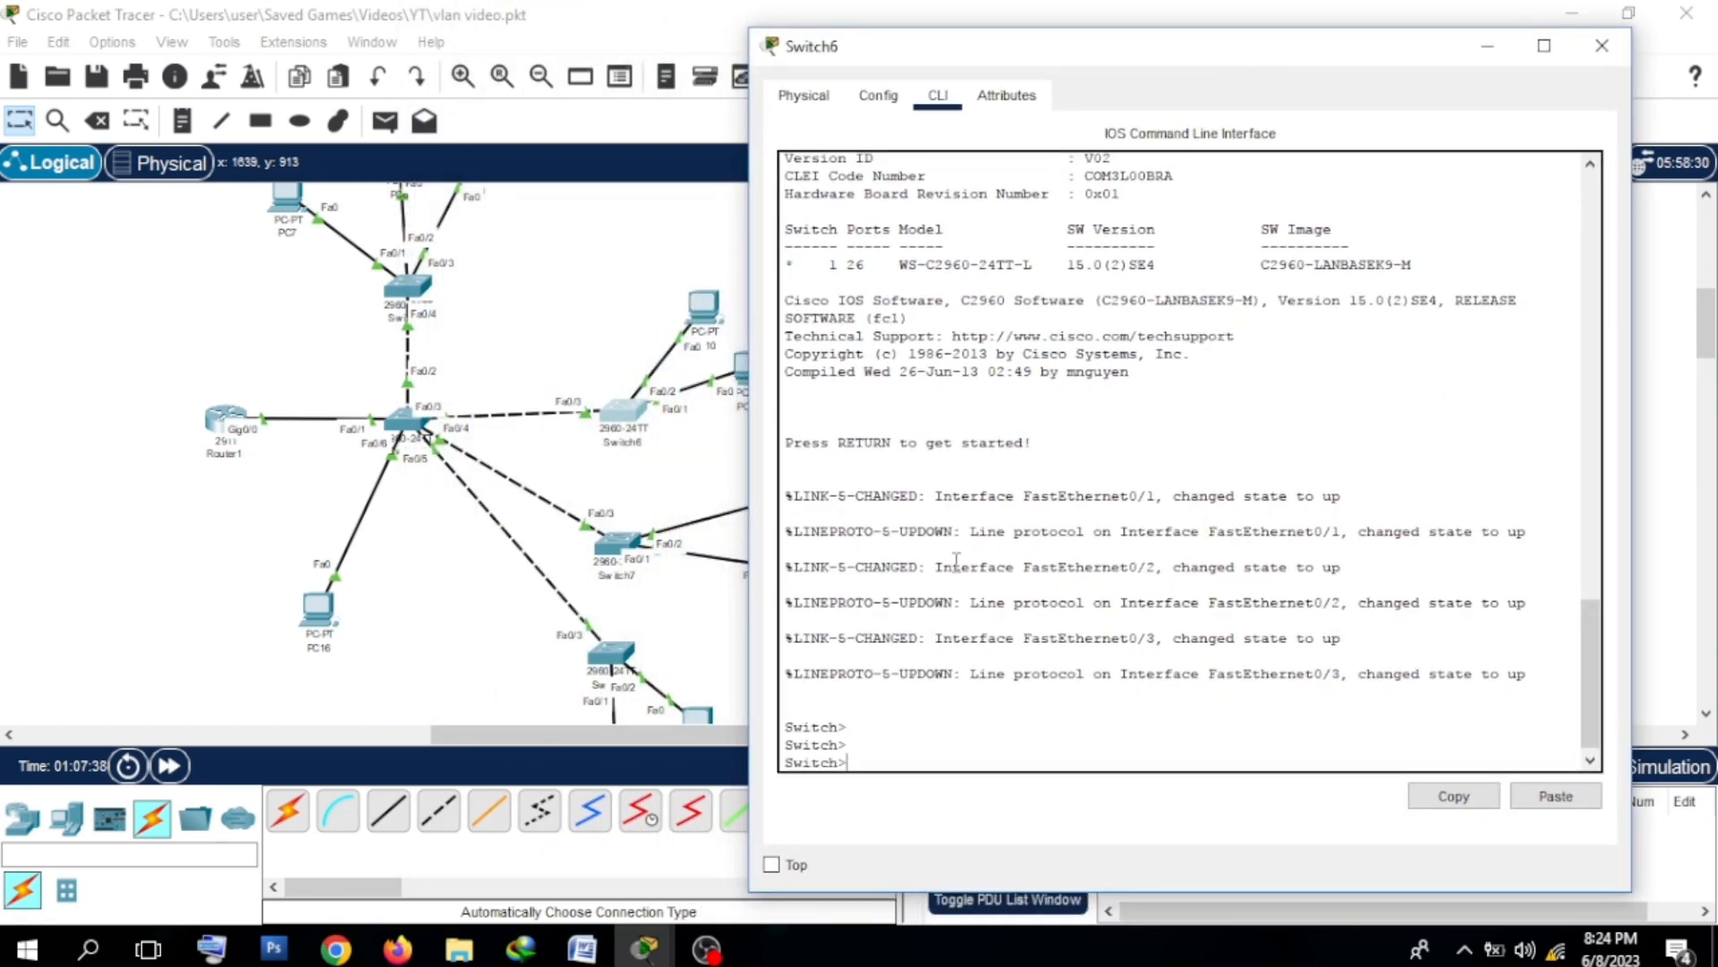
Step: Enter privileged mode and global configuration mode on Switch6
text(en)
key(Return)
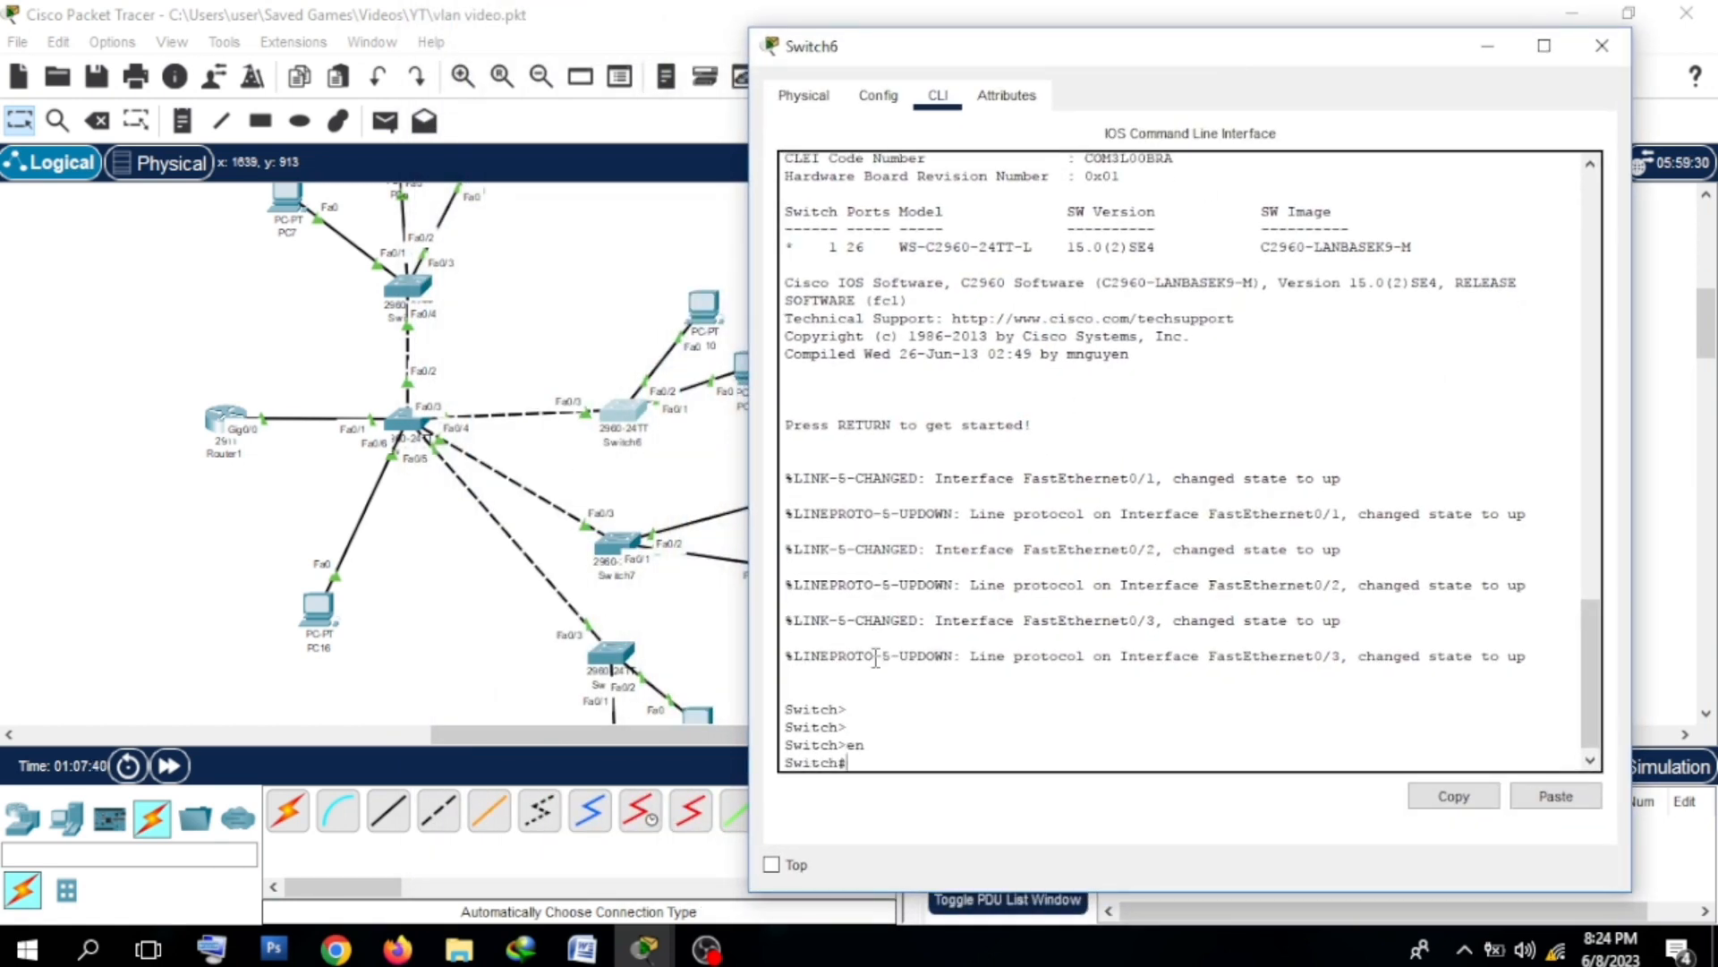
text(conf t)
key(Return)
key(Return)
key(Return)
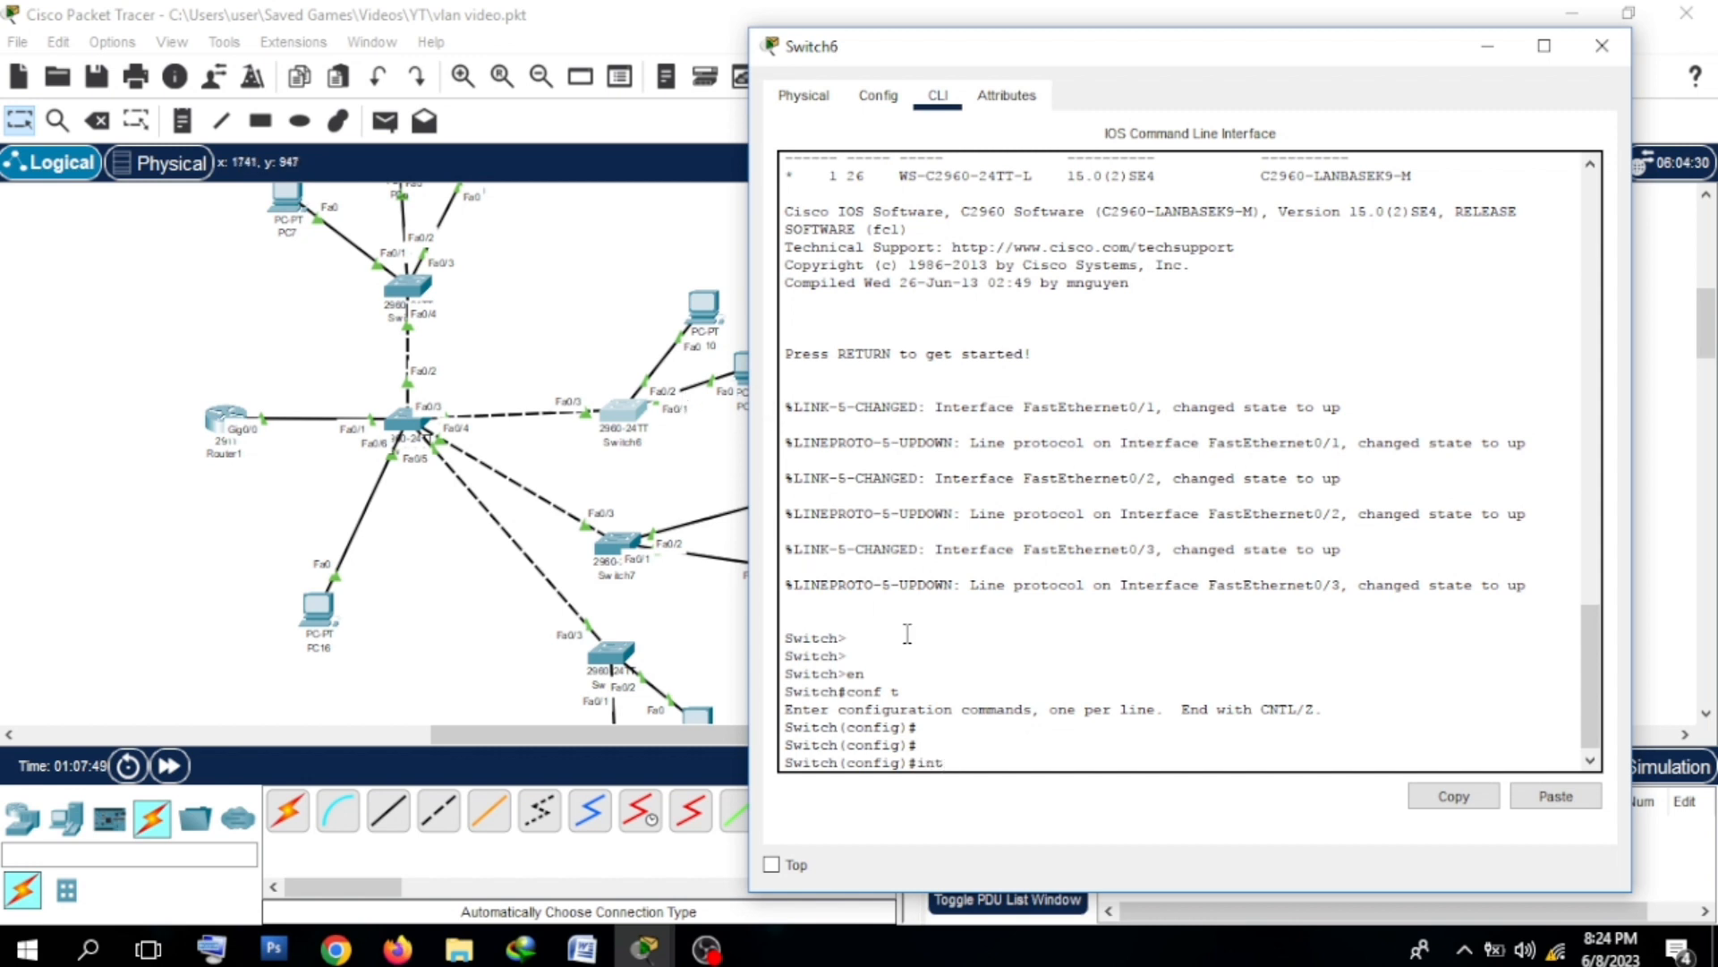
Step: Assign Switch6's interface range fa0/1-2 to access VLAN 10, close its window and fast-forward the network time
text(int range fa0/1-2)
key(Return)
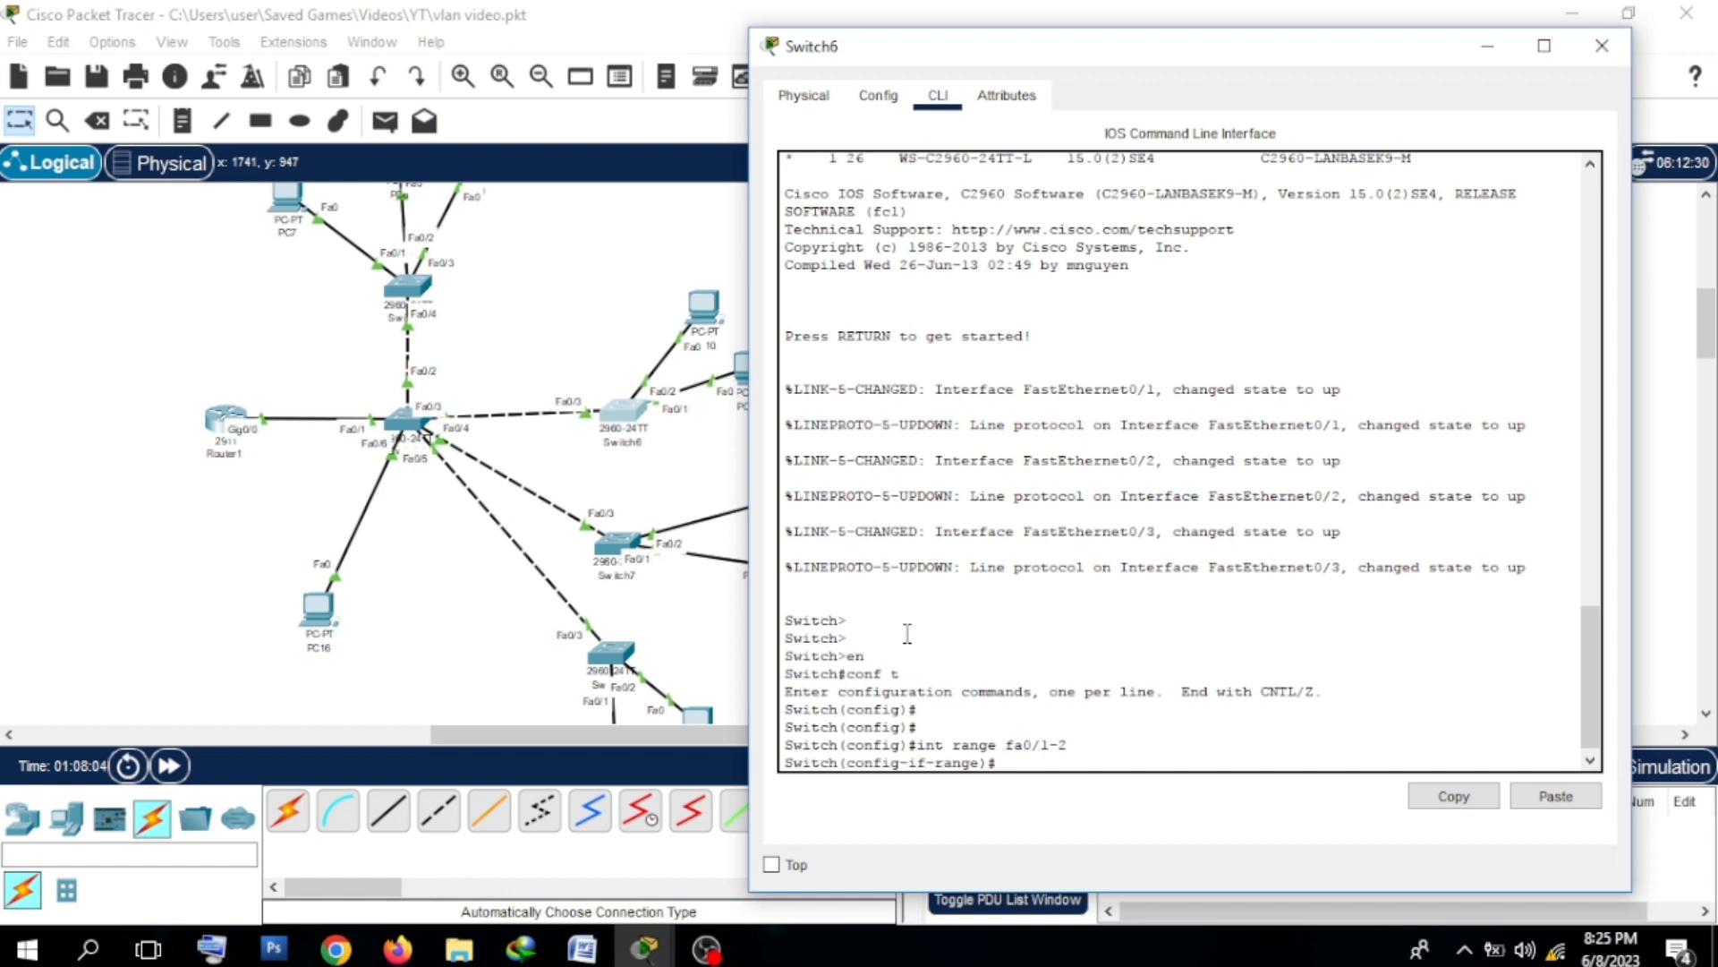
text(sw ACC vlan 10)
key(Return)
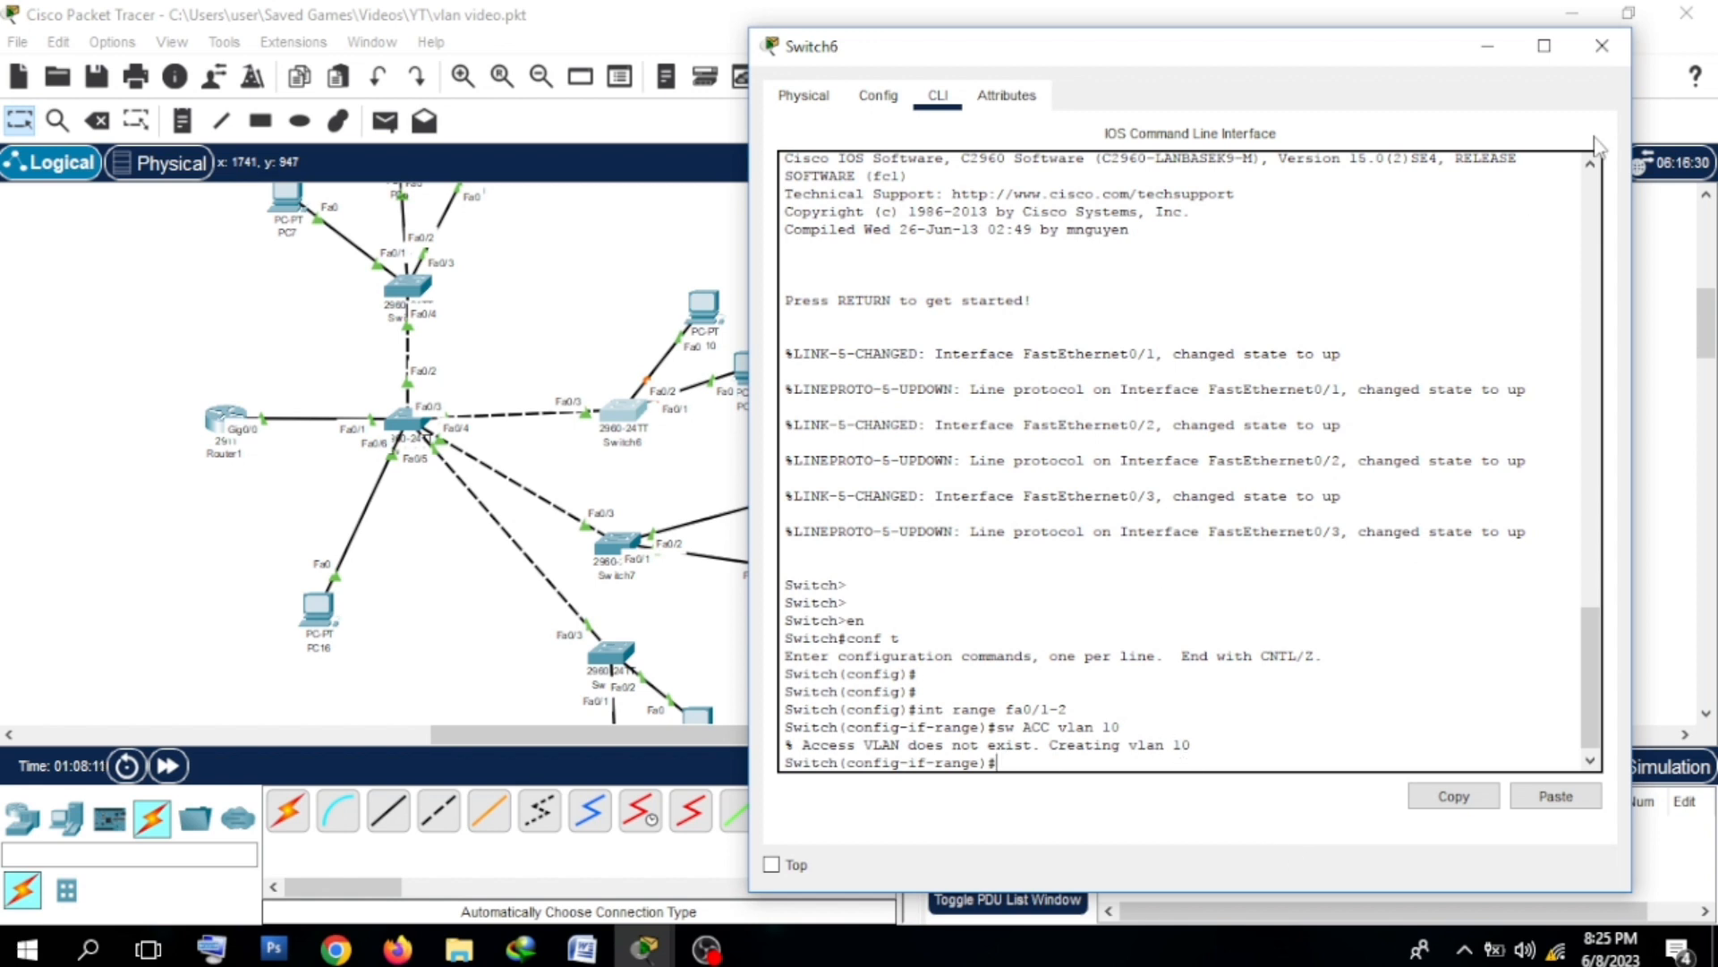
click(1603, 49)
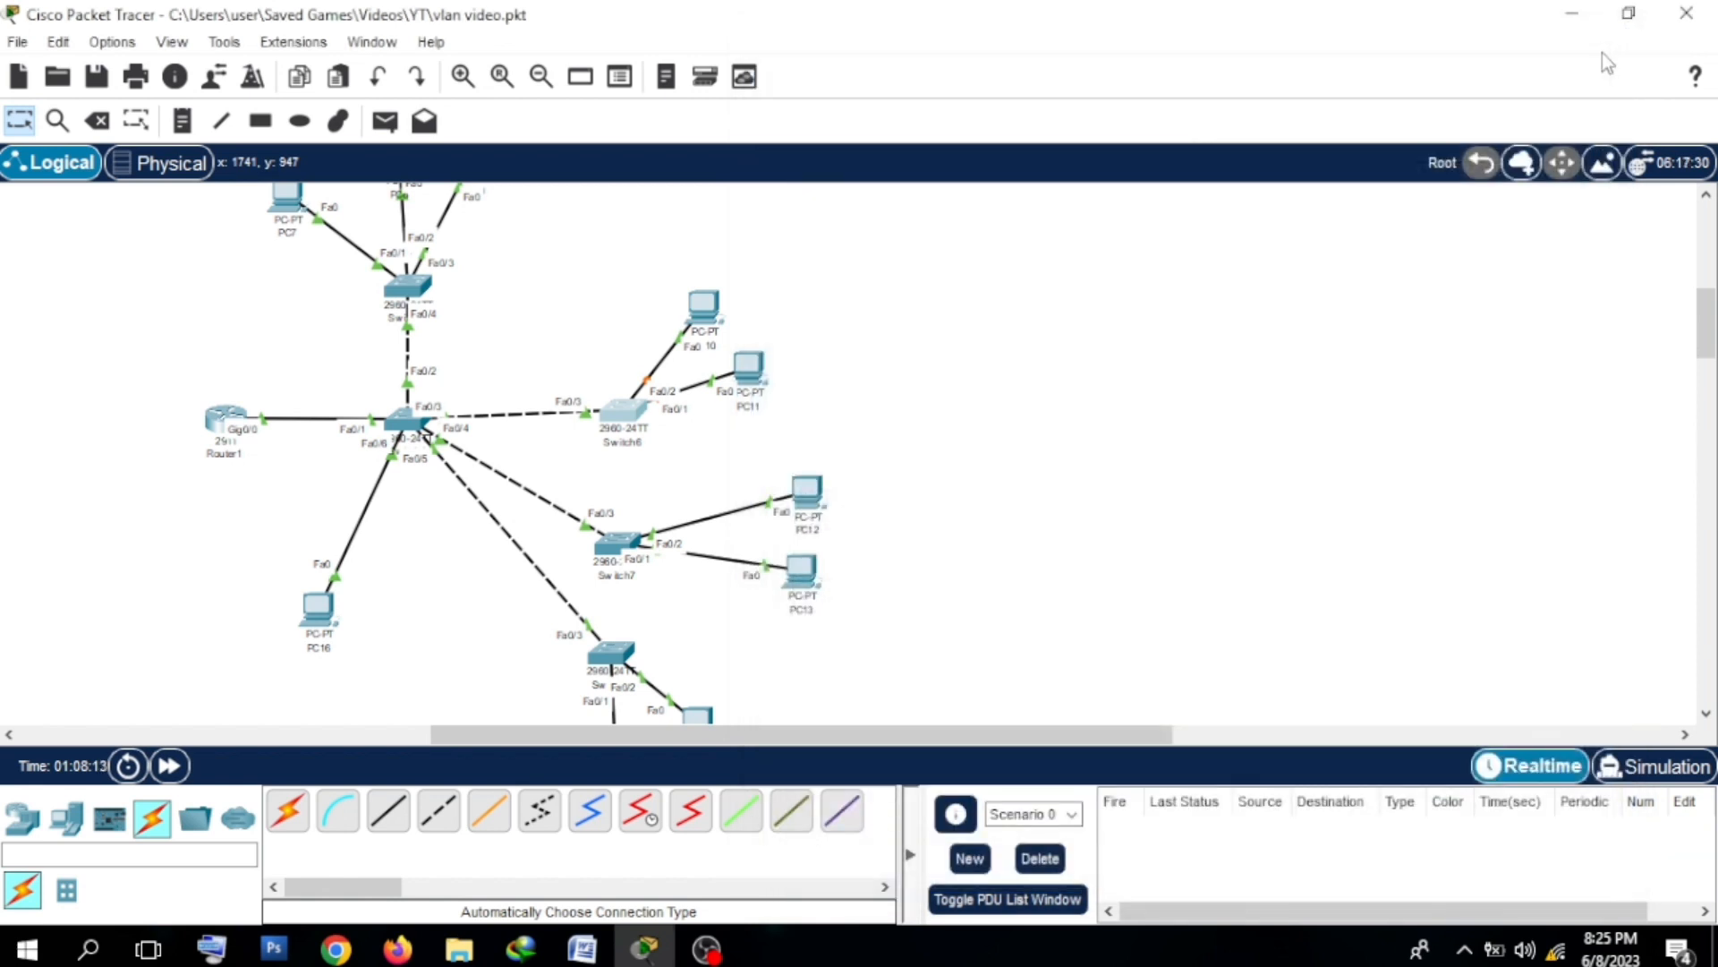
click(172, 766)
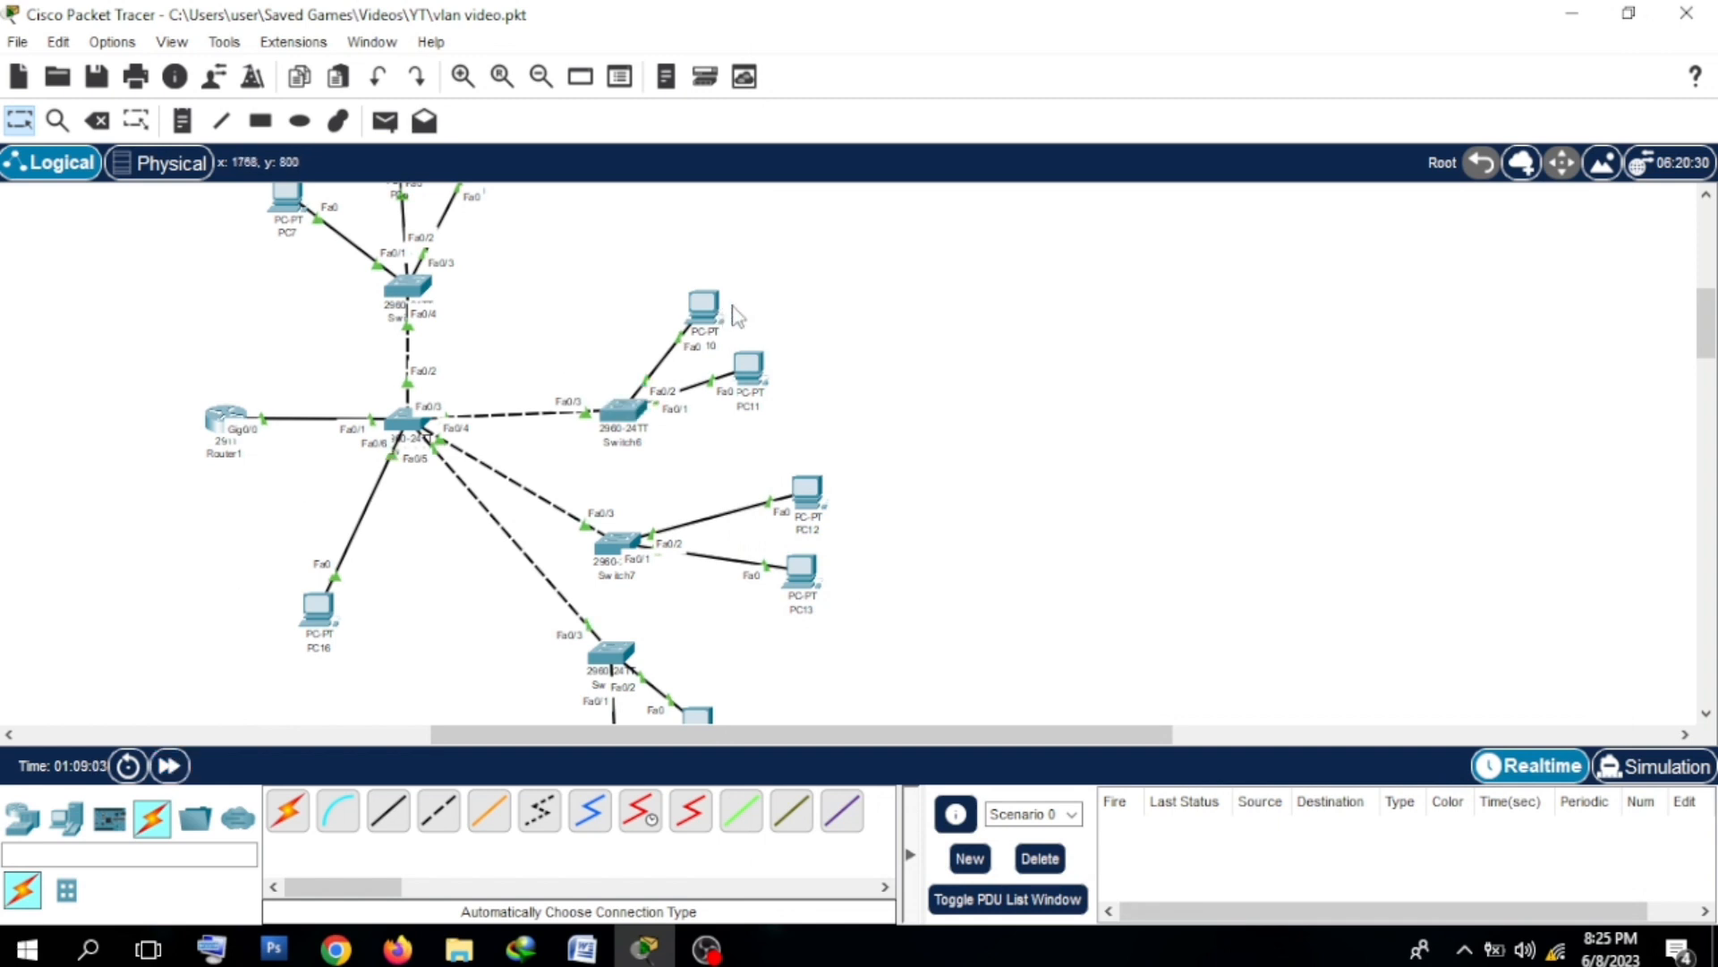
Step: Return to Switch6's command line, set interface f0/3 to trunk mode, and close its window
click(698, 307)
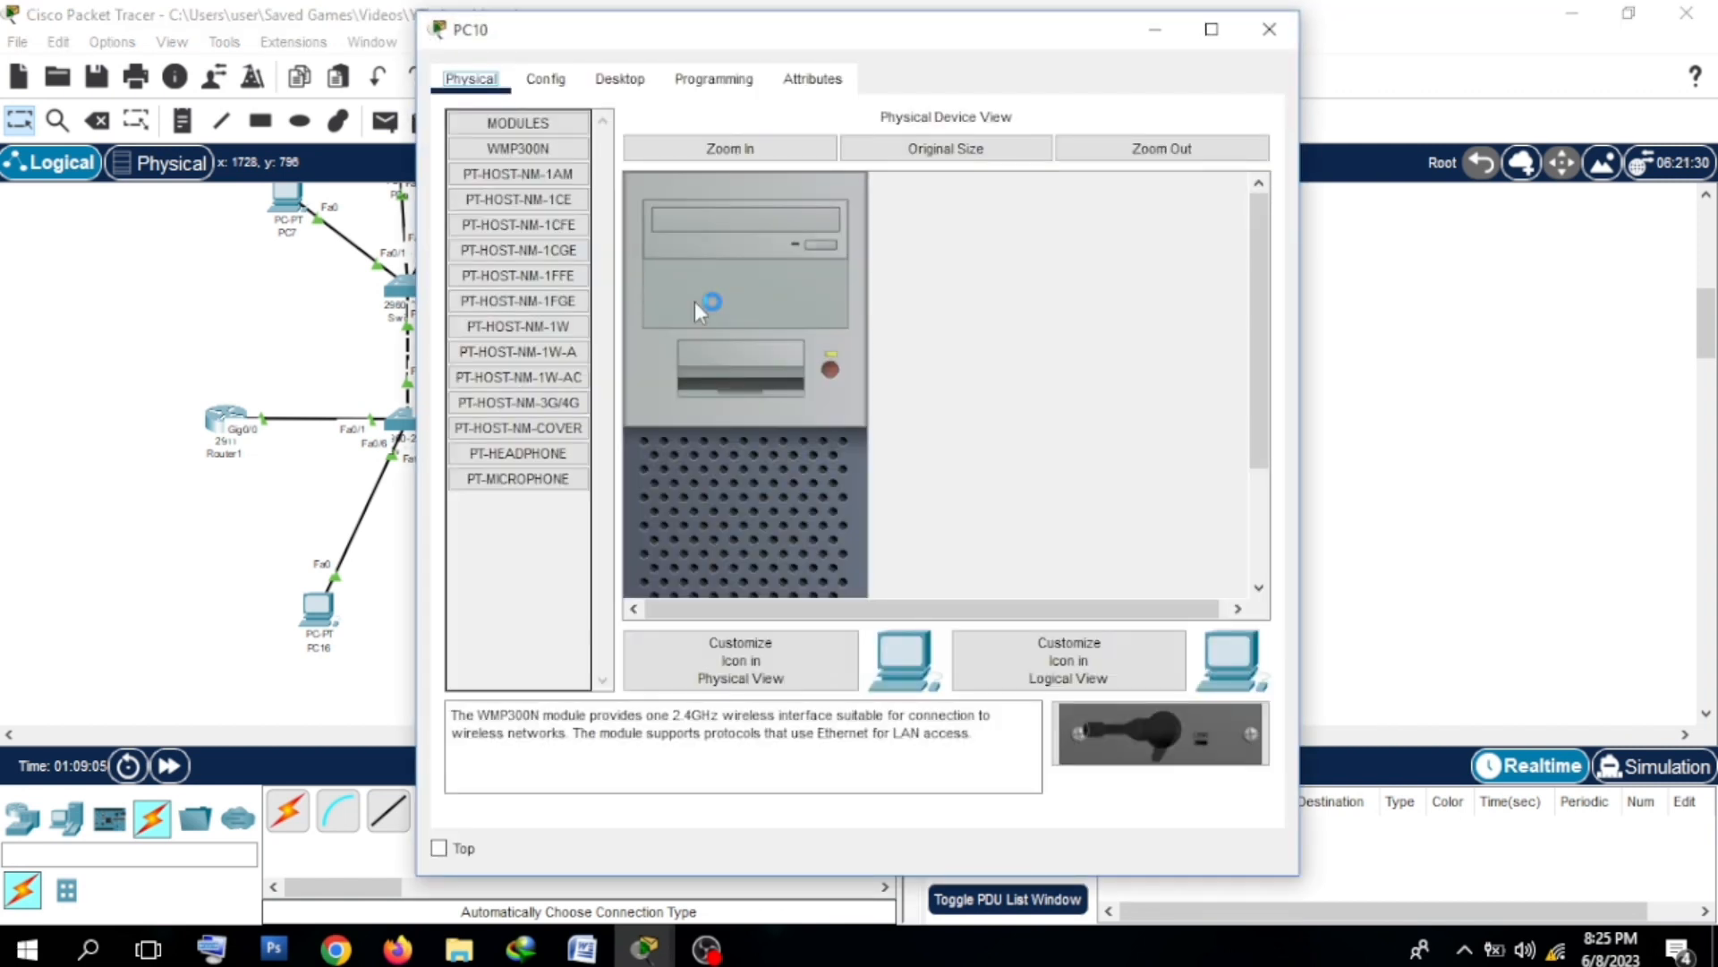
click(1155, 30)
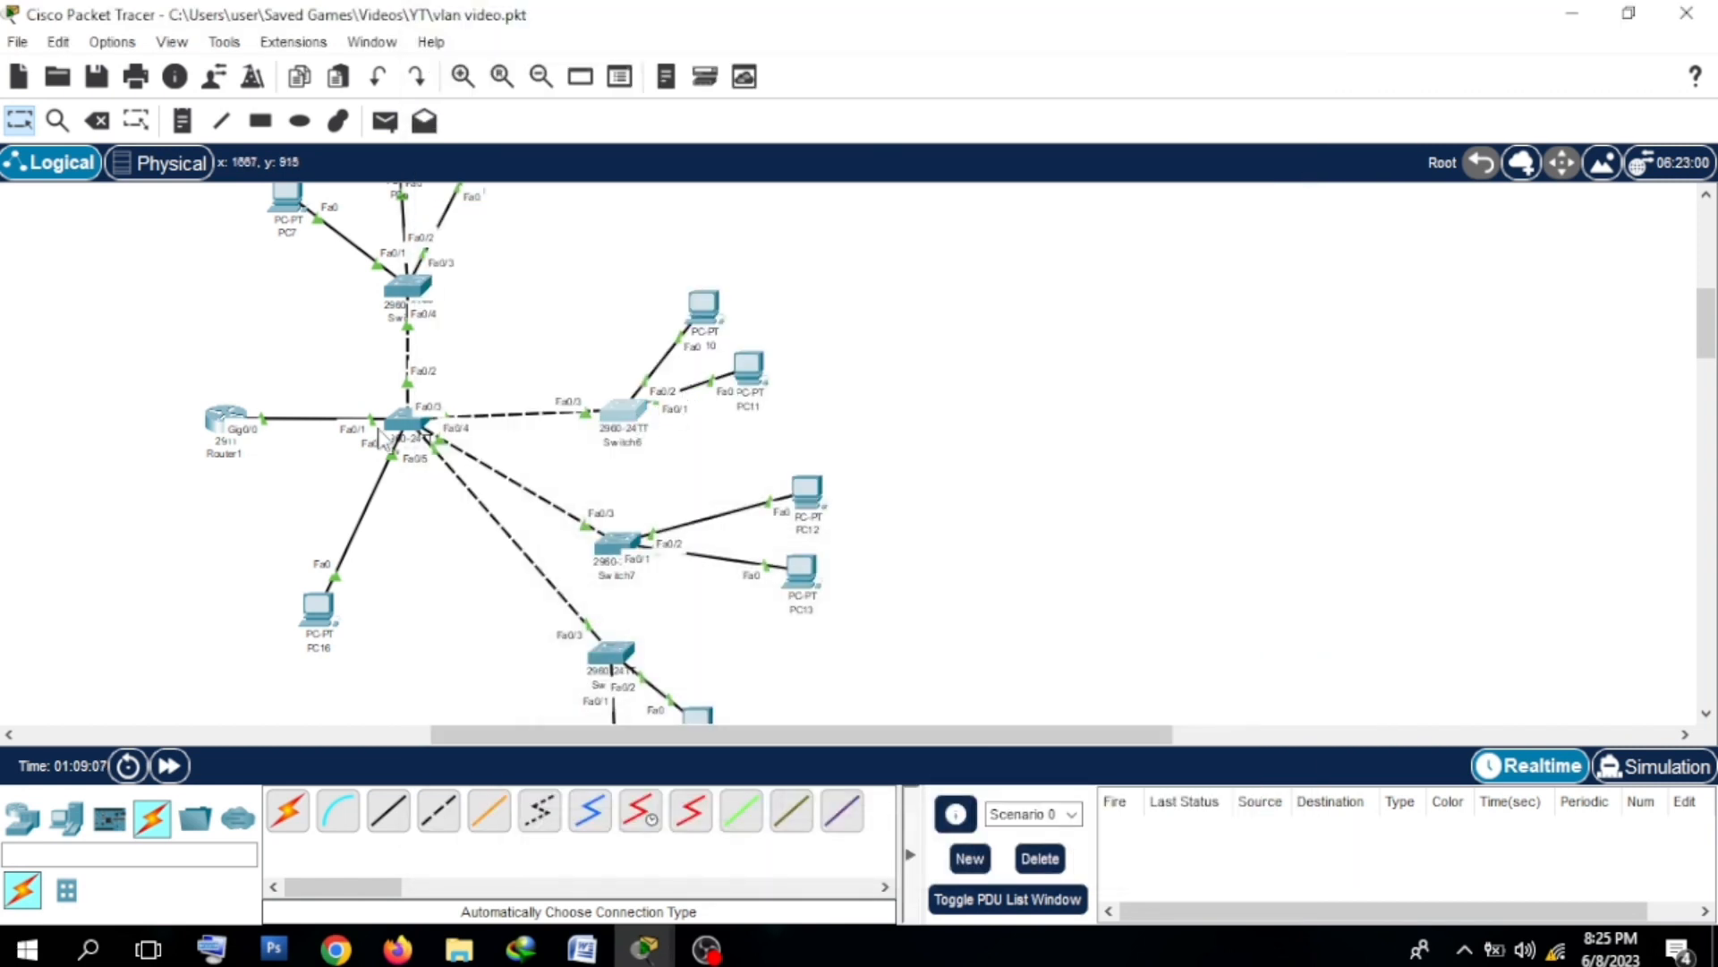
click(641, 421)
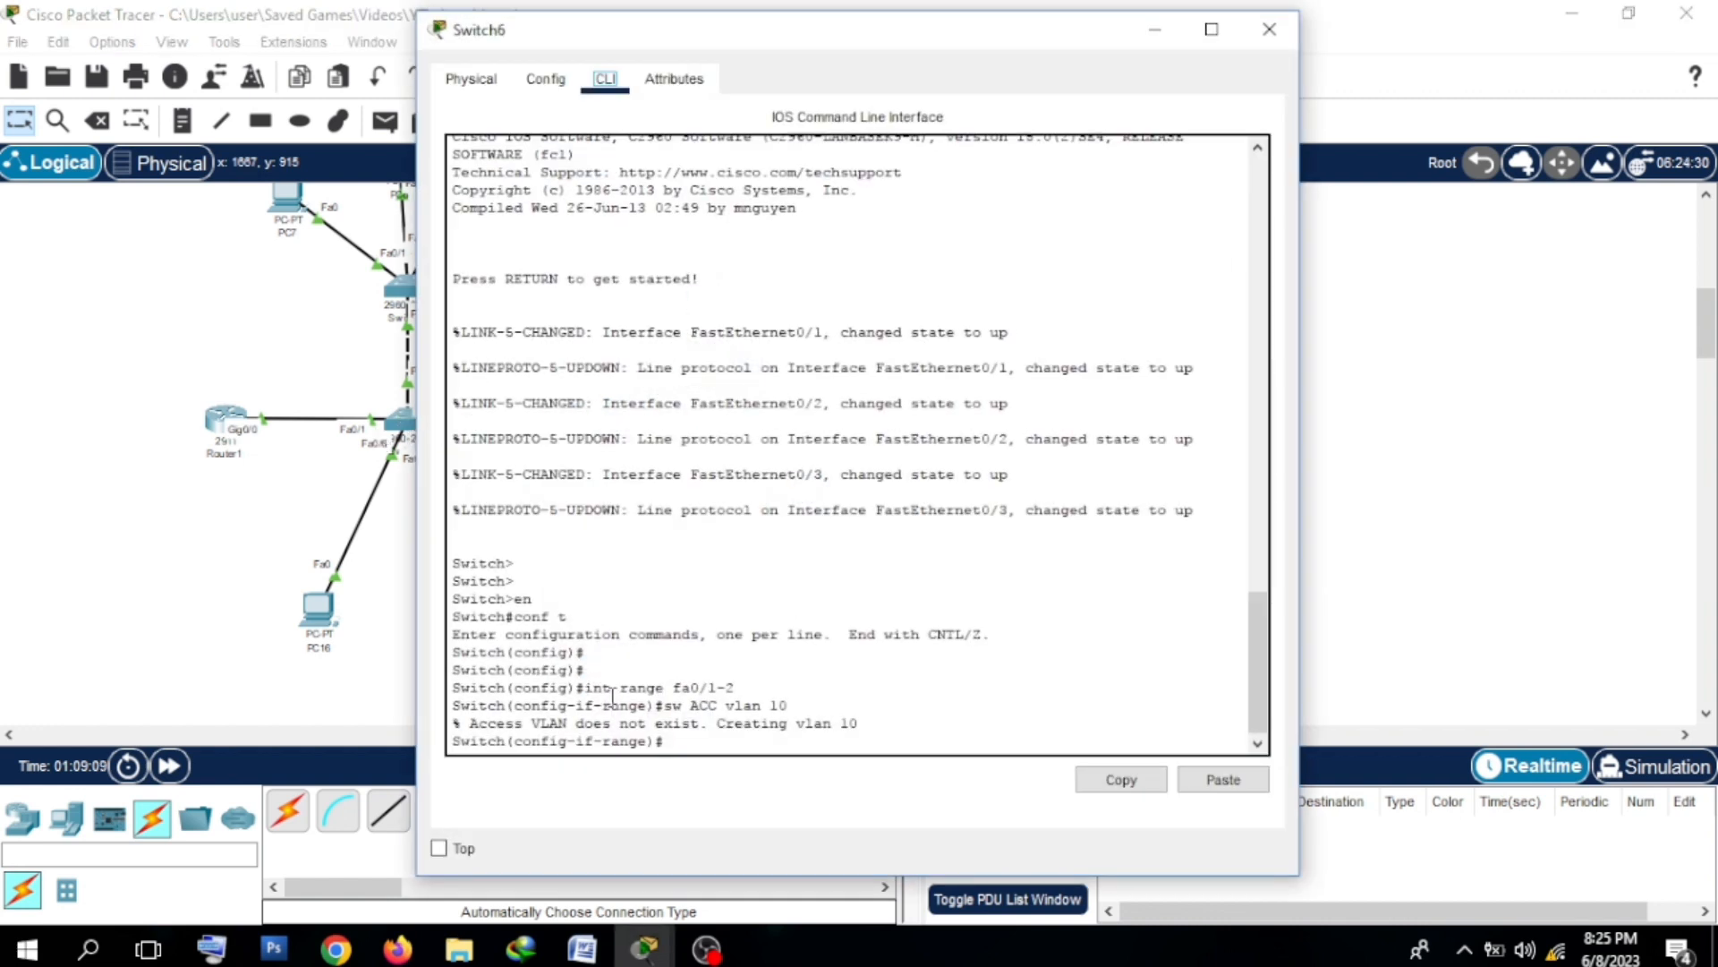
click(718, 745)
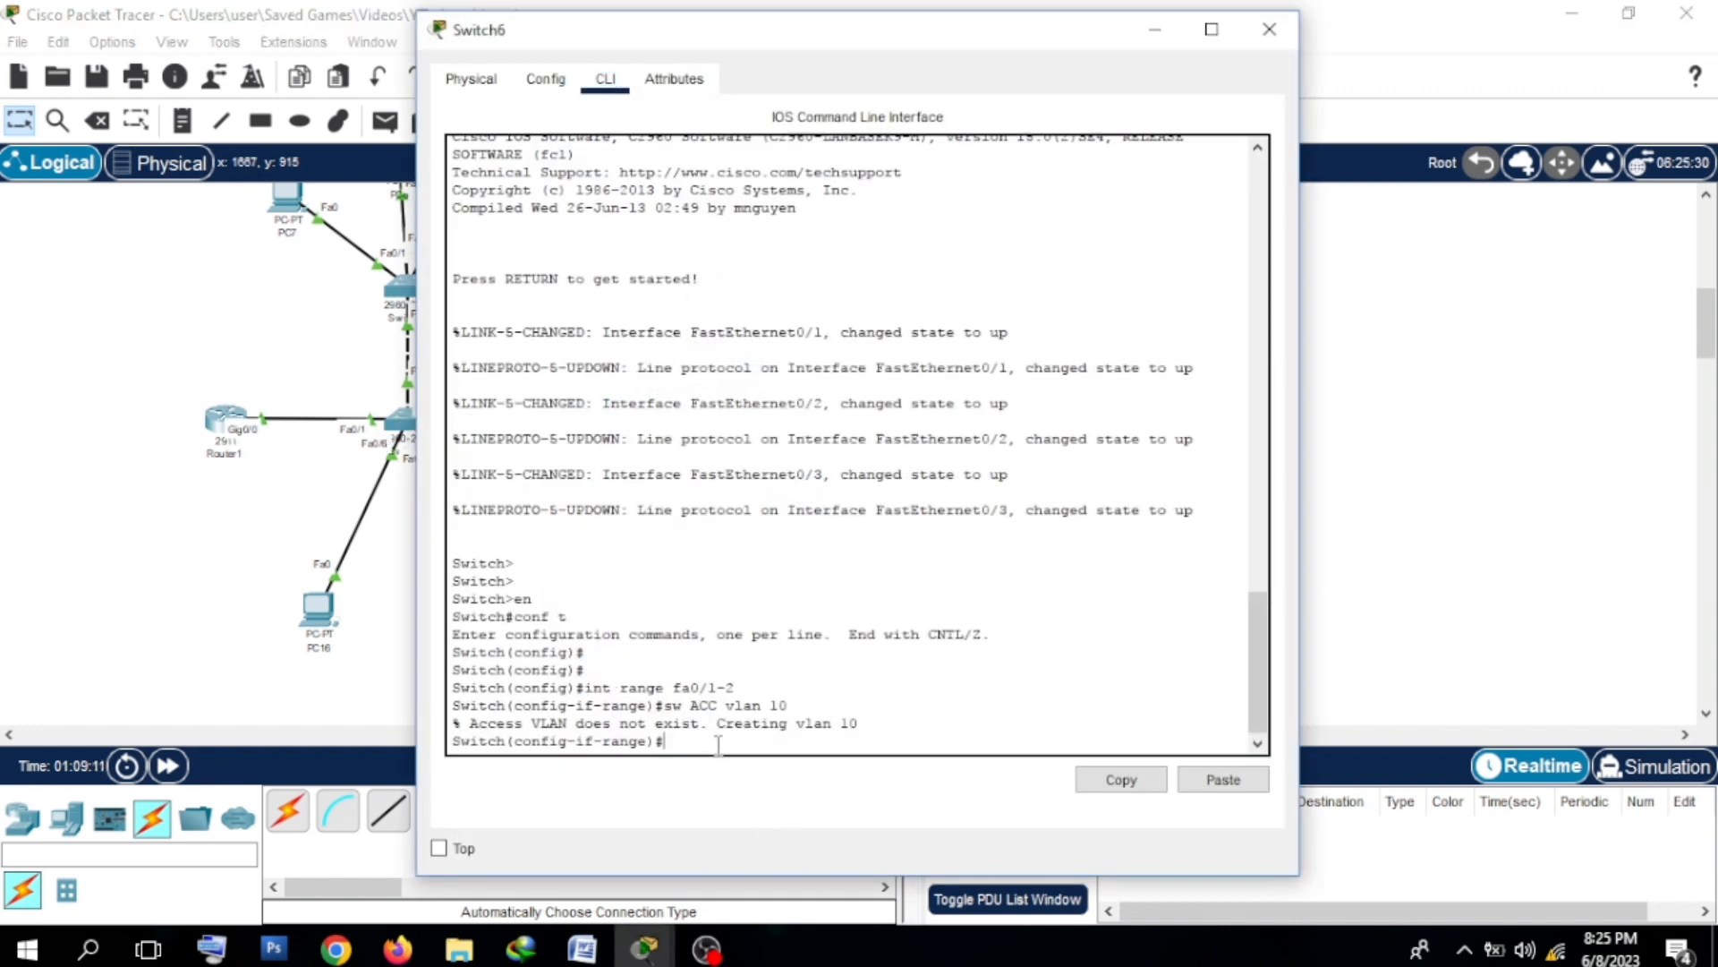
key(Return)
key(Return)
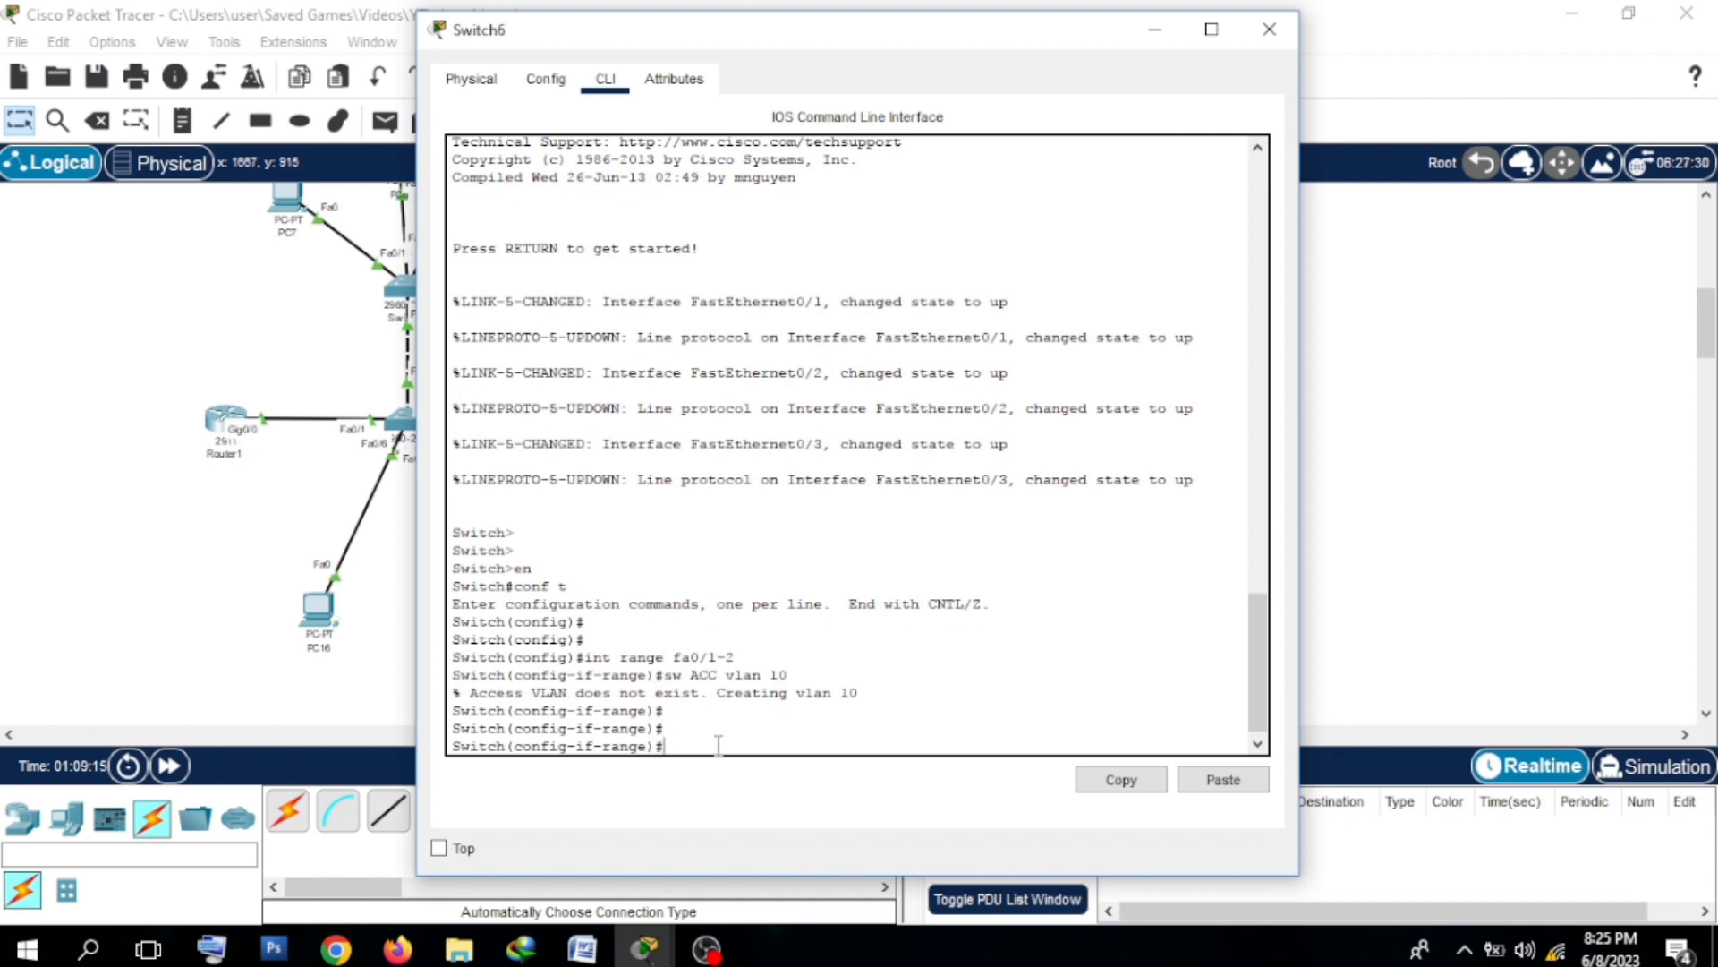
text(int f0/3)
key(Return)
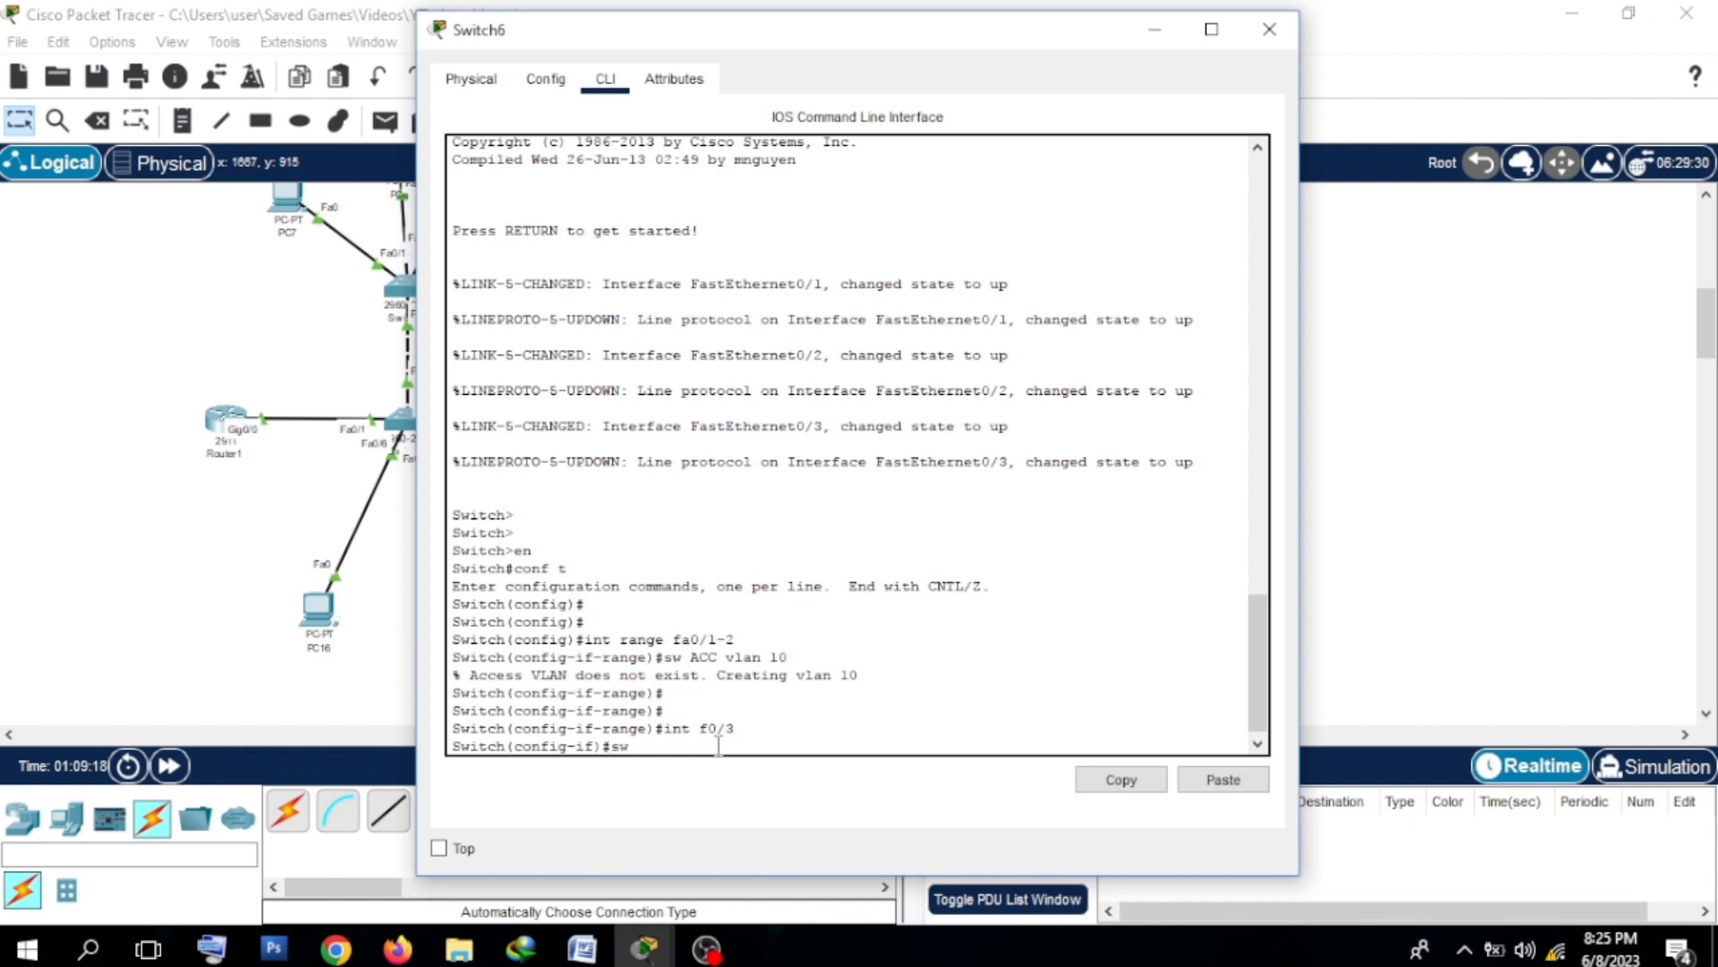
text(sw mo tr)
key(Return)
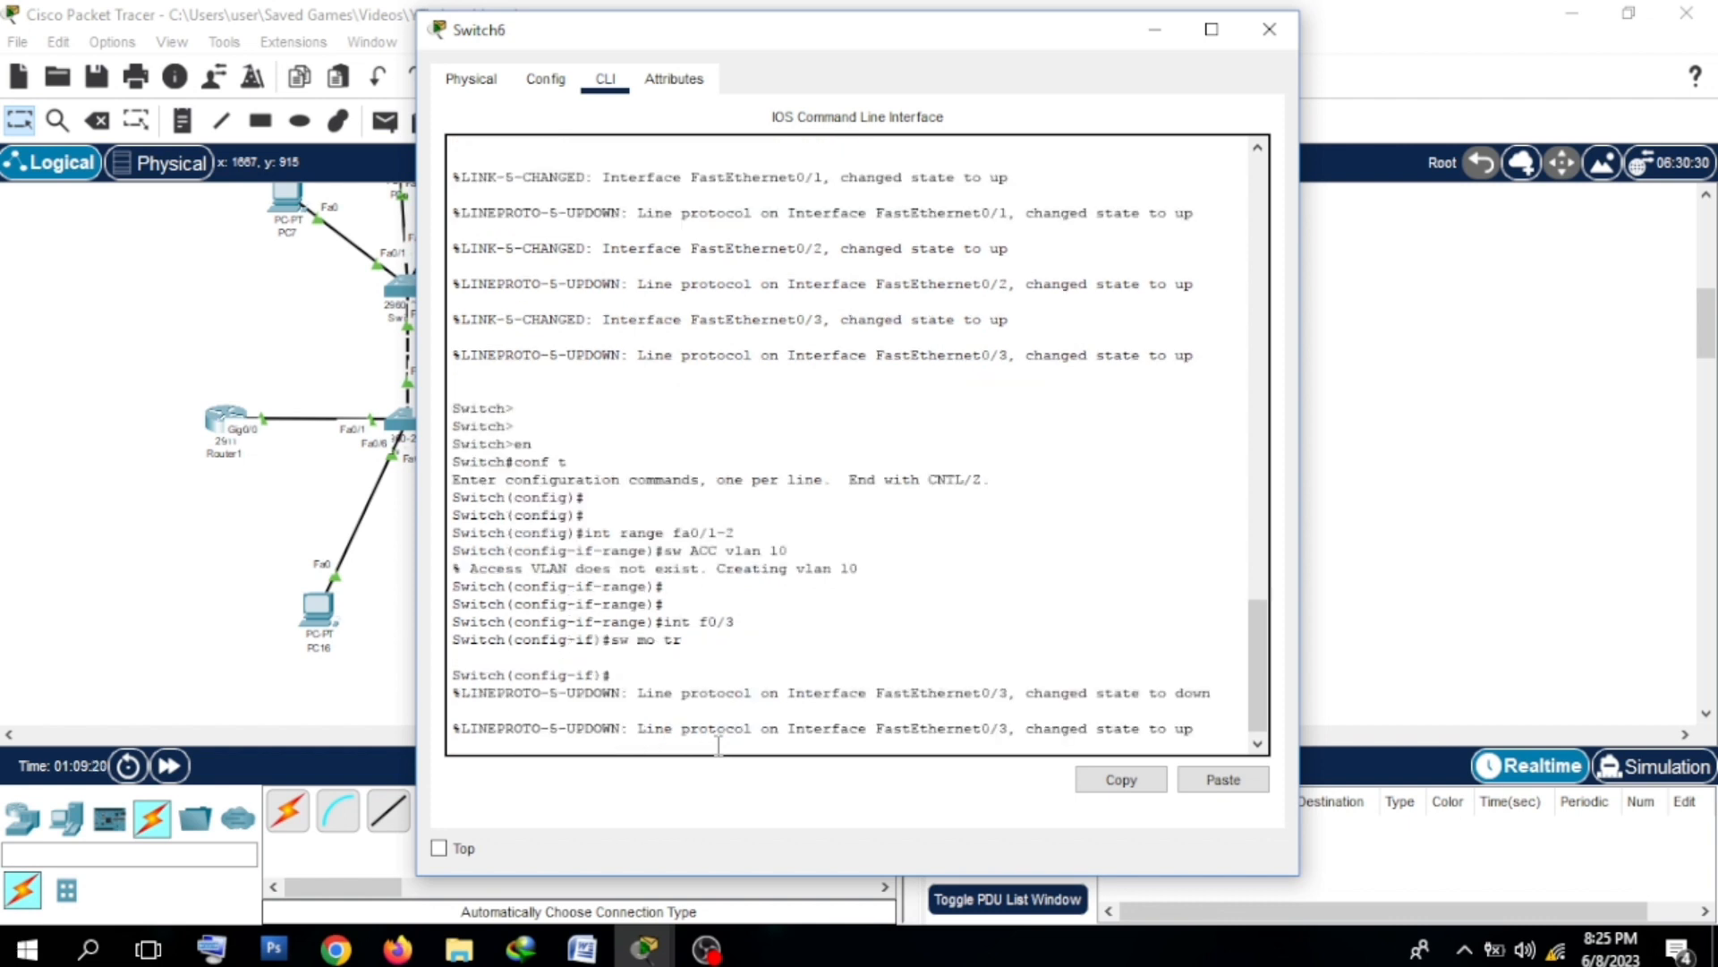
click(1275, 29)
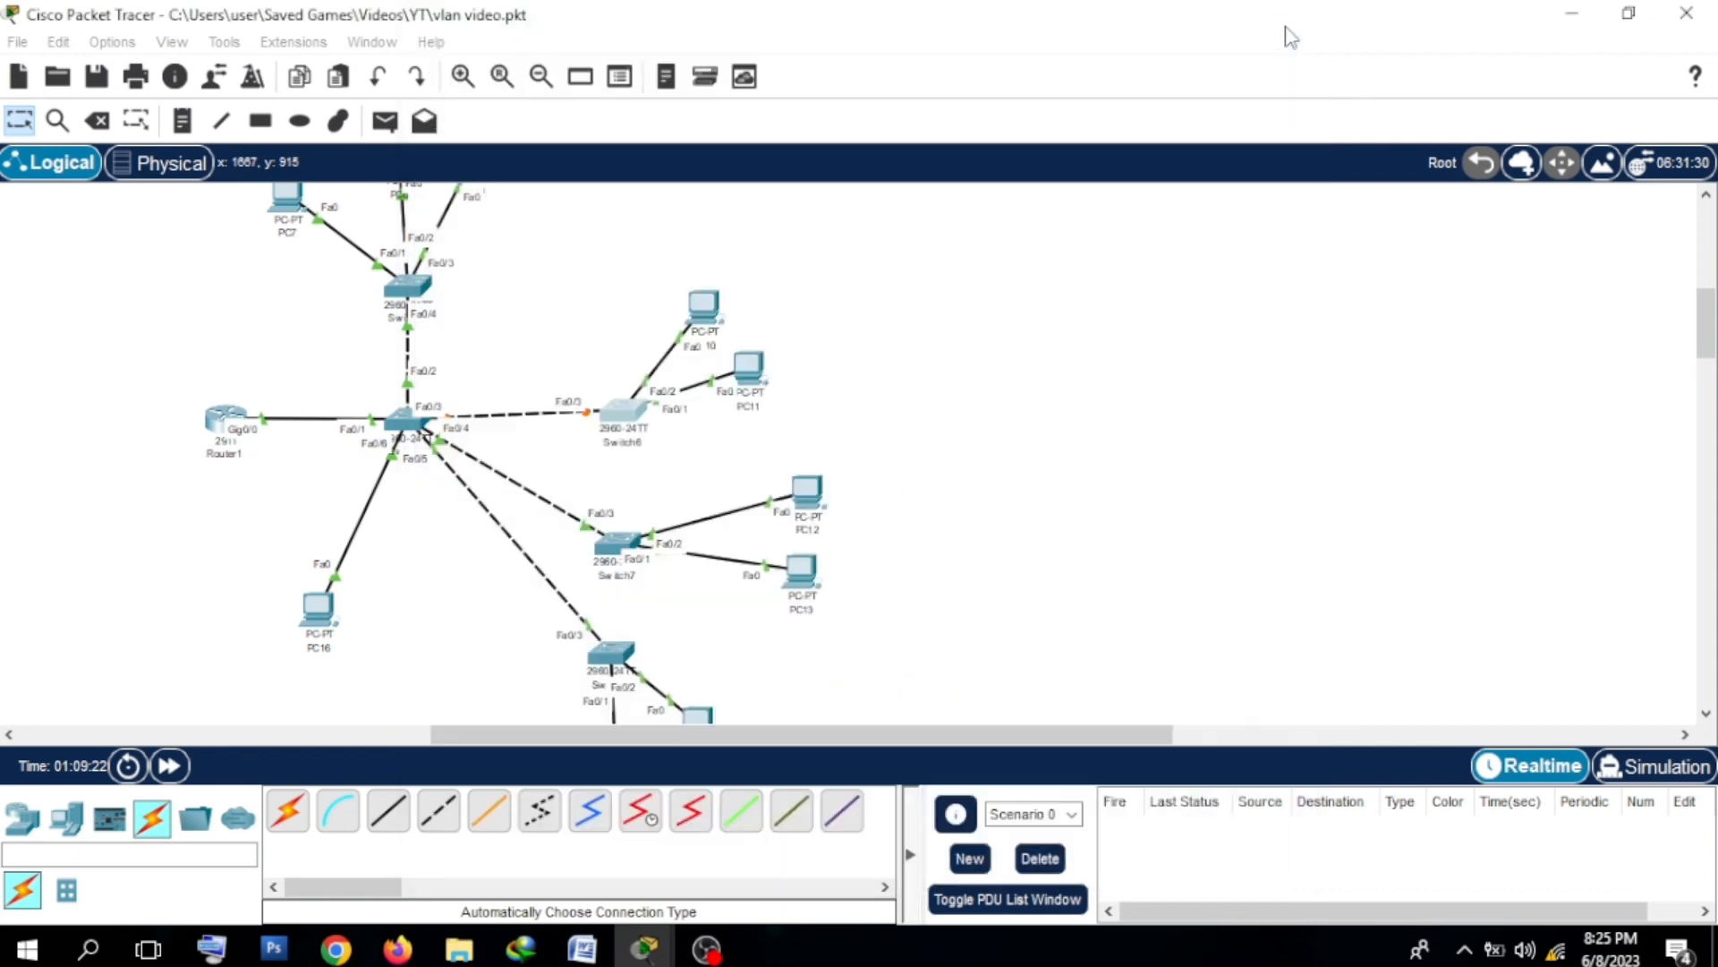
Step: Set PC10's IPv4 configuration to DHCP and close its window
click(704, 313)
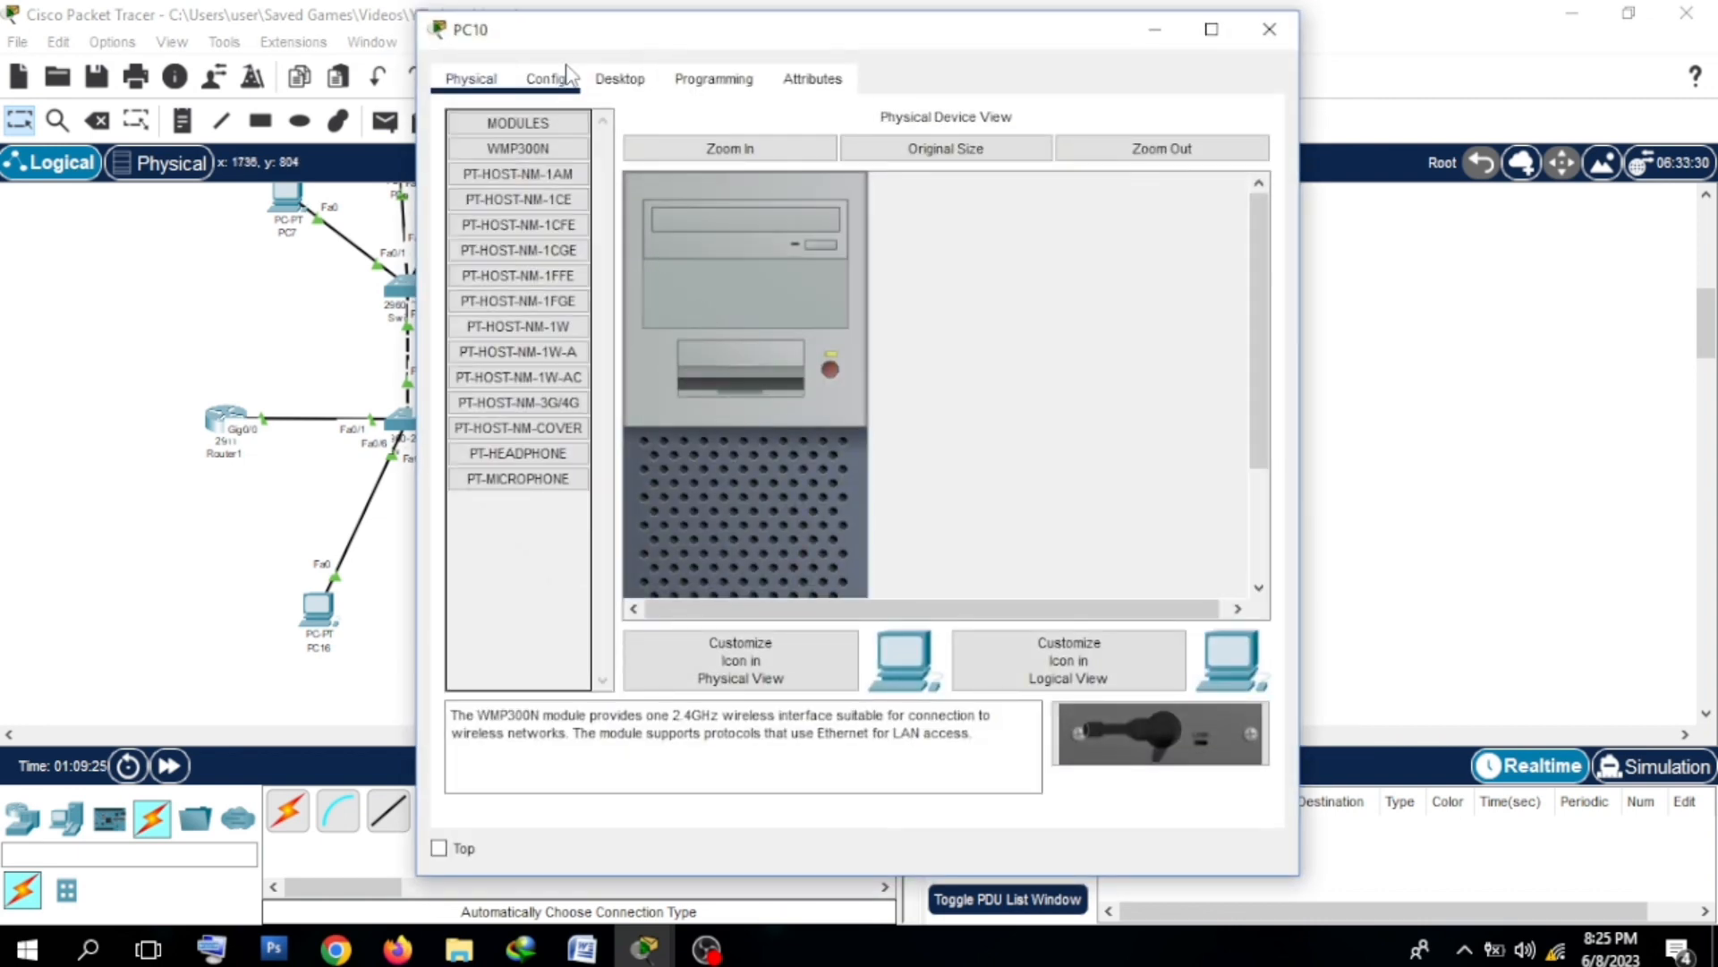
click(609, 82)
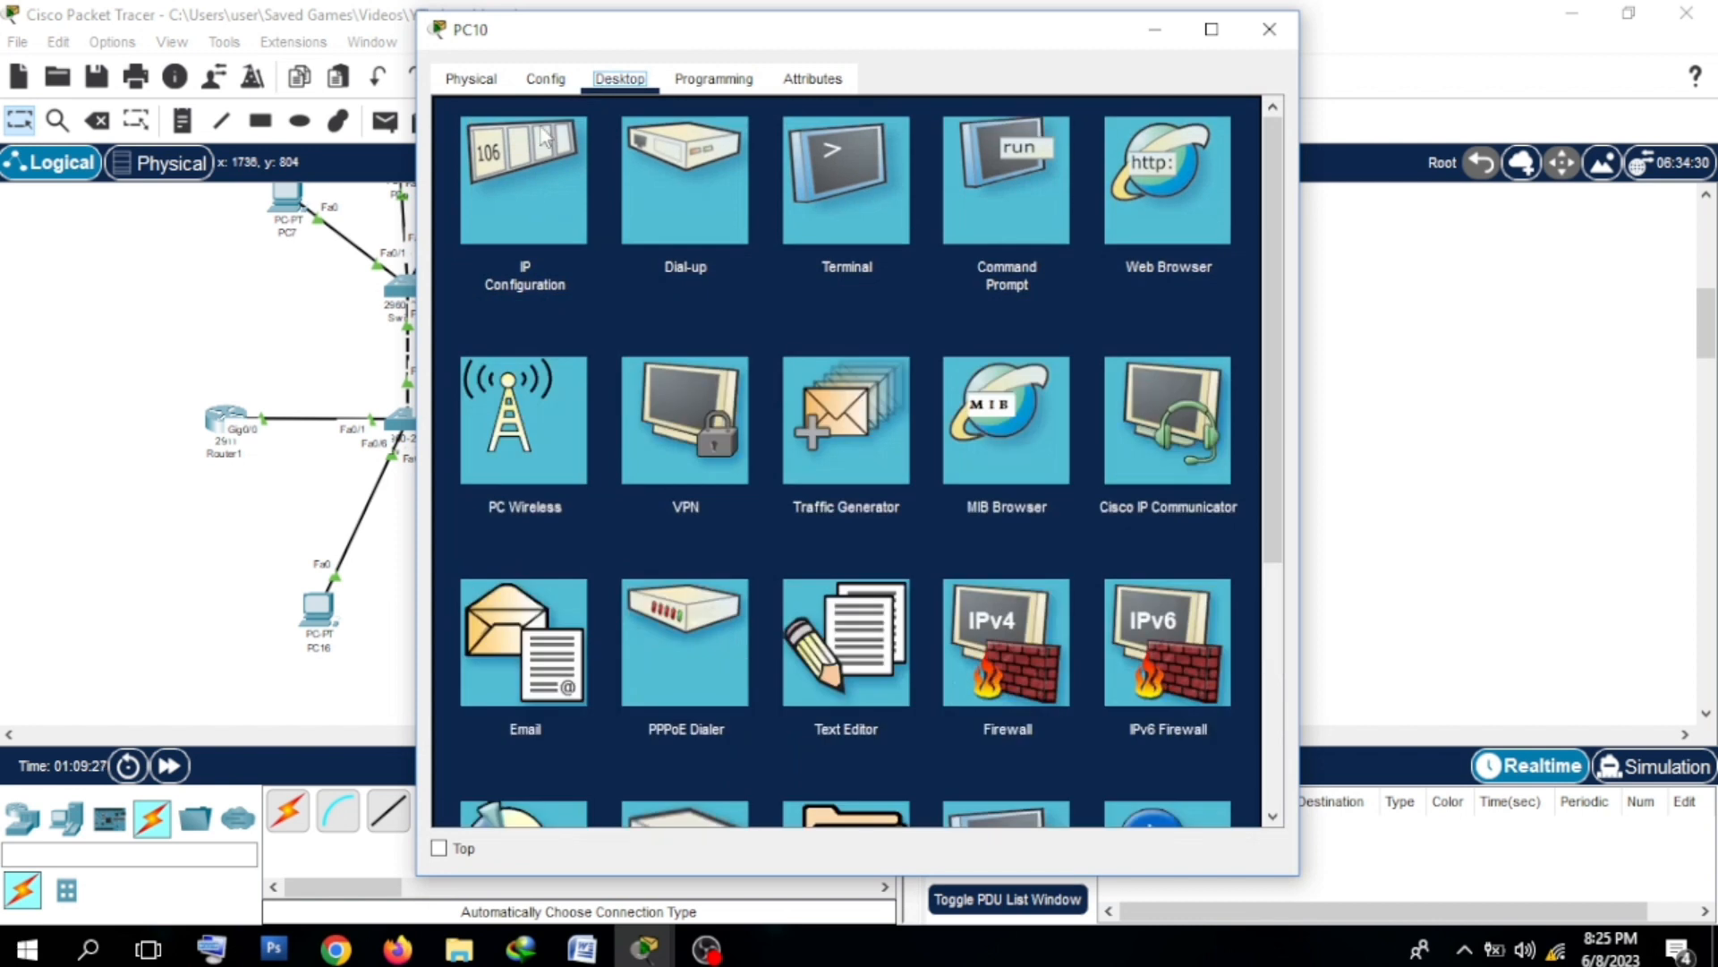
click(546, 134)
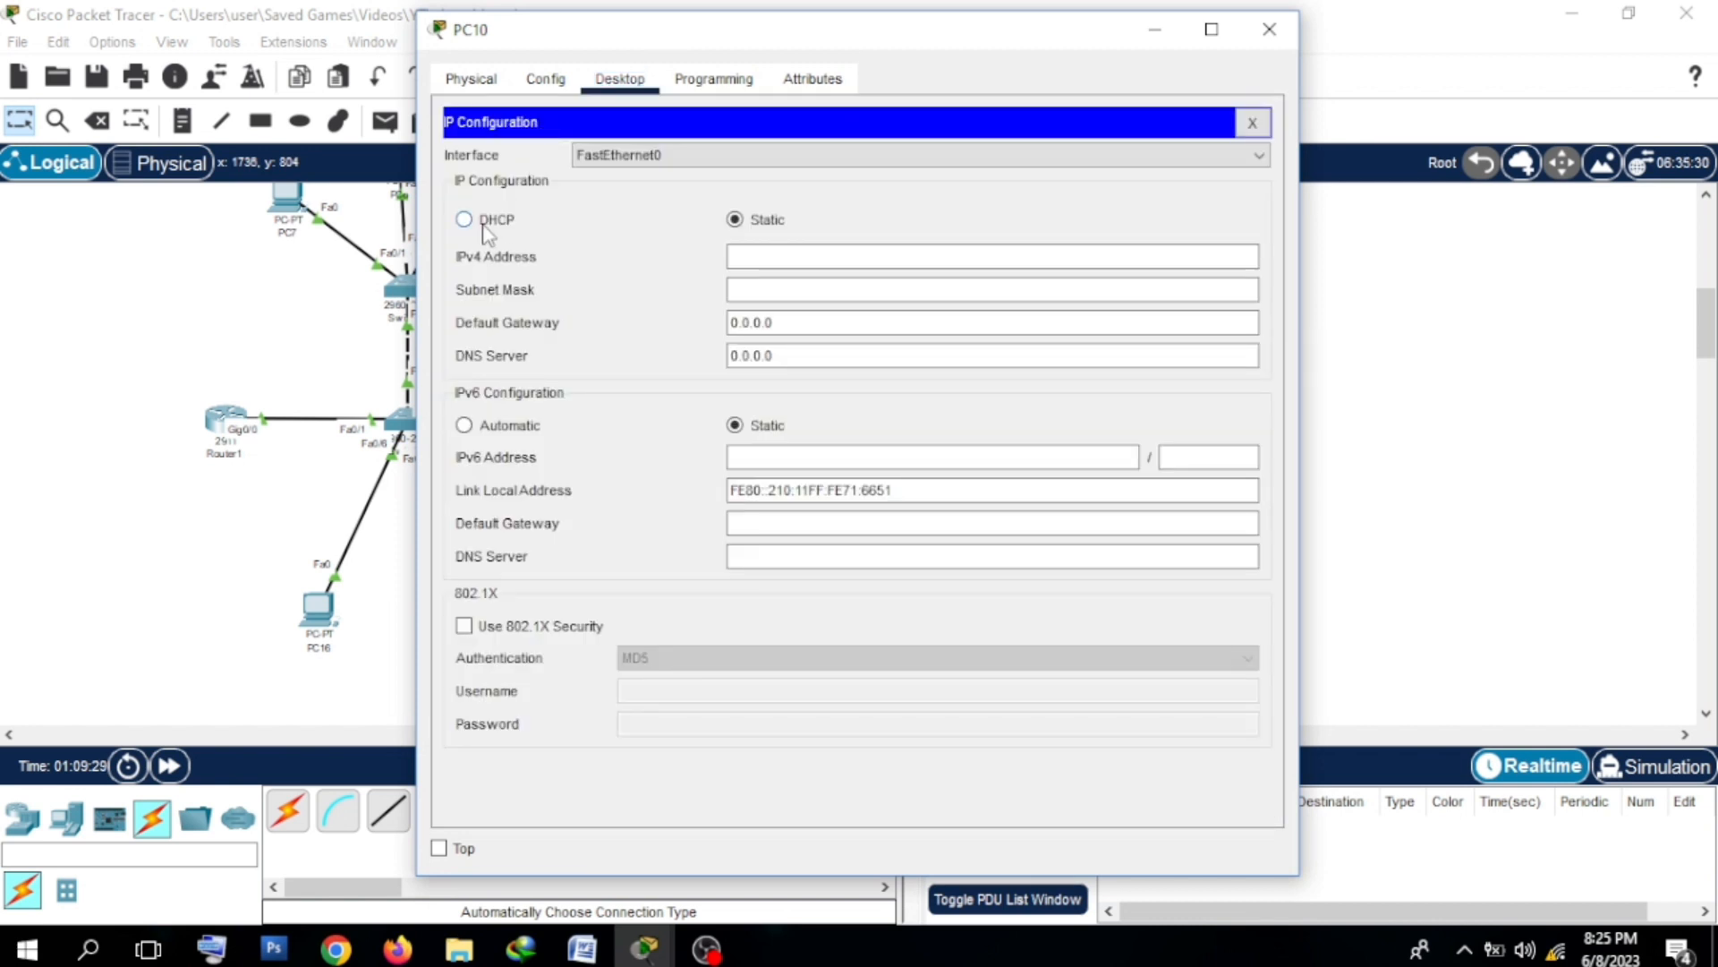
click(483, 224)
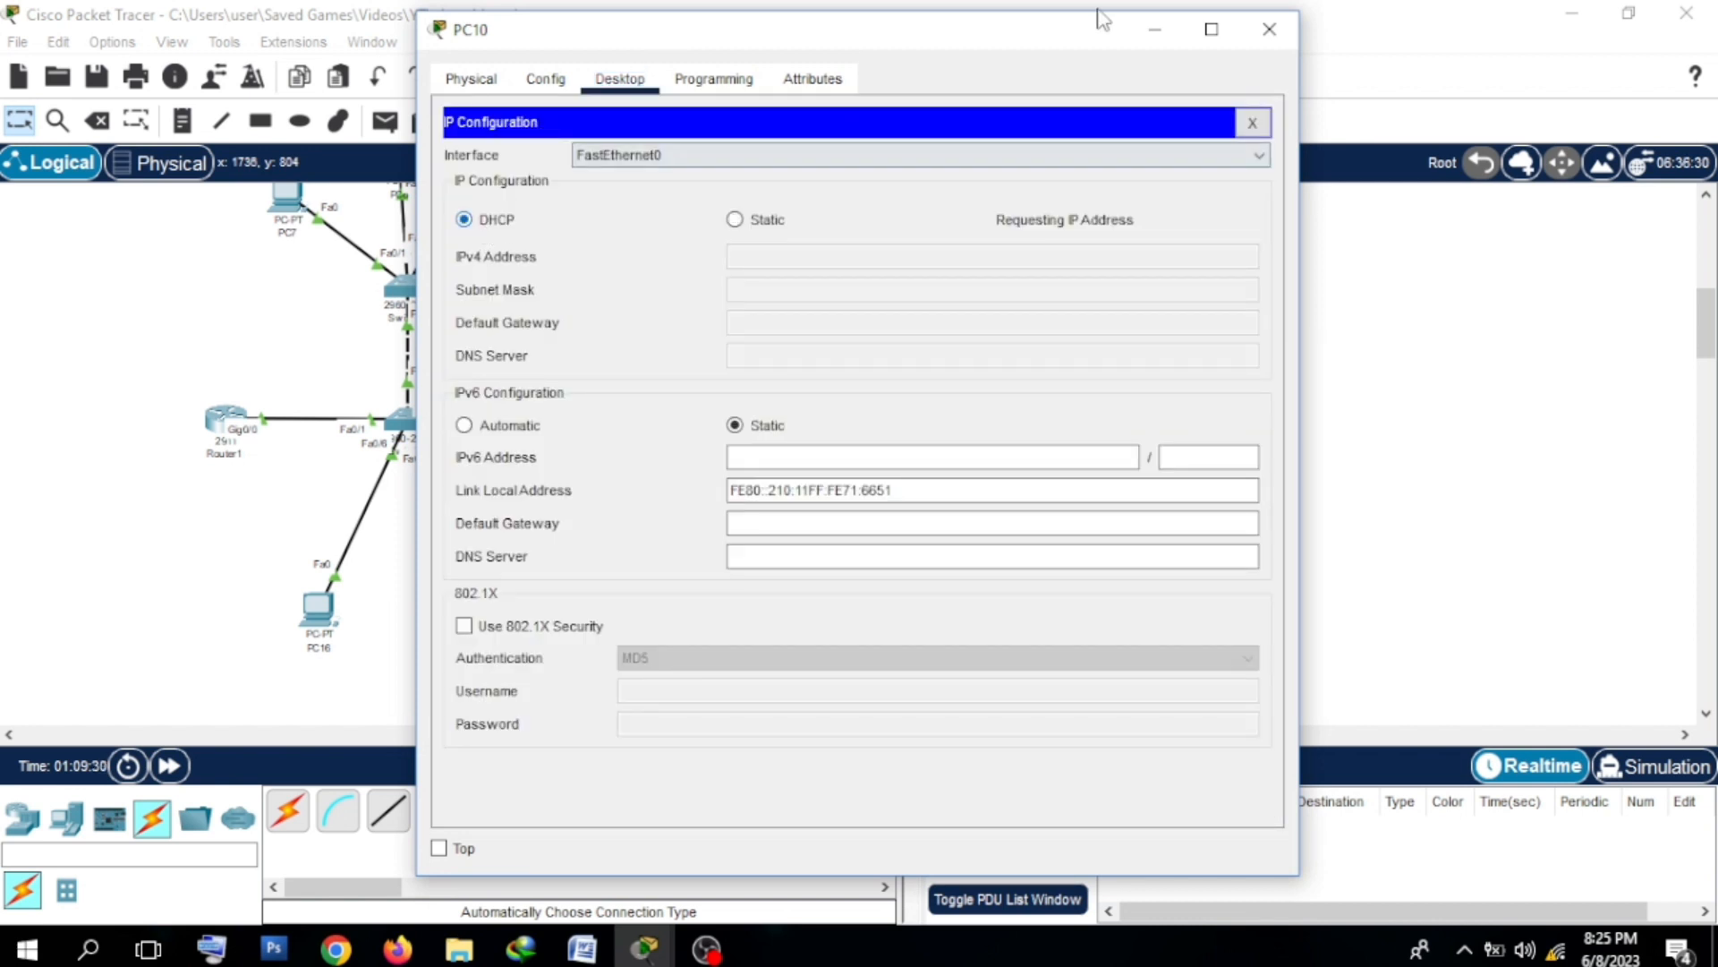
click(1271, 27)
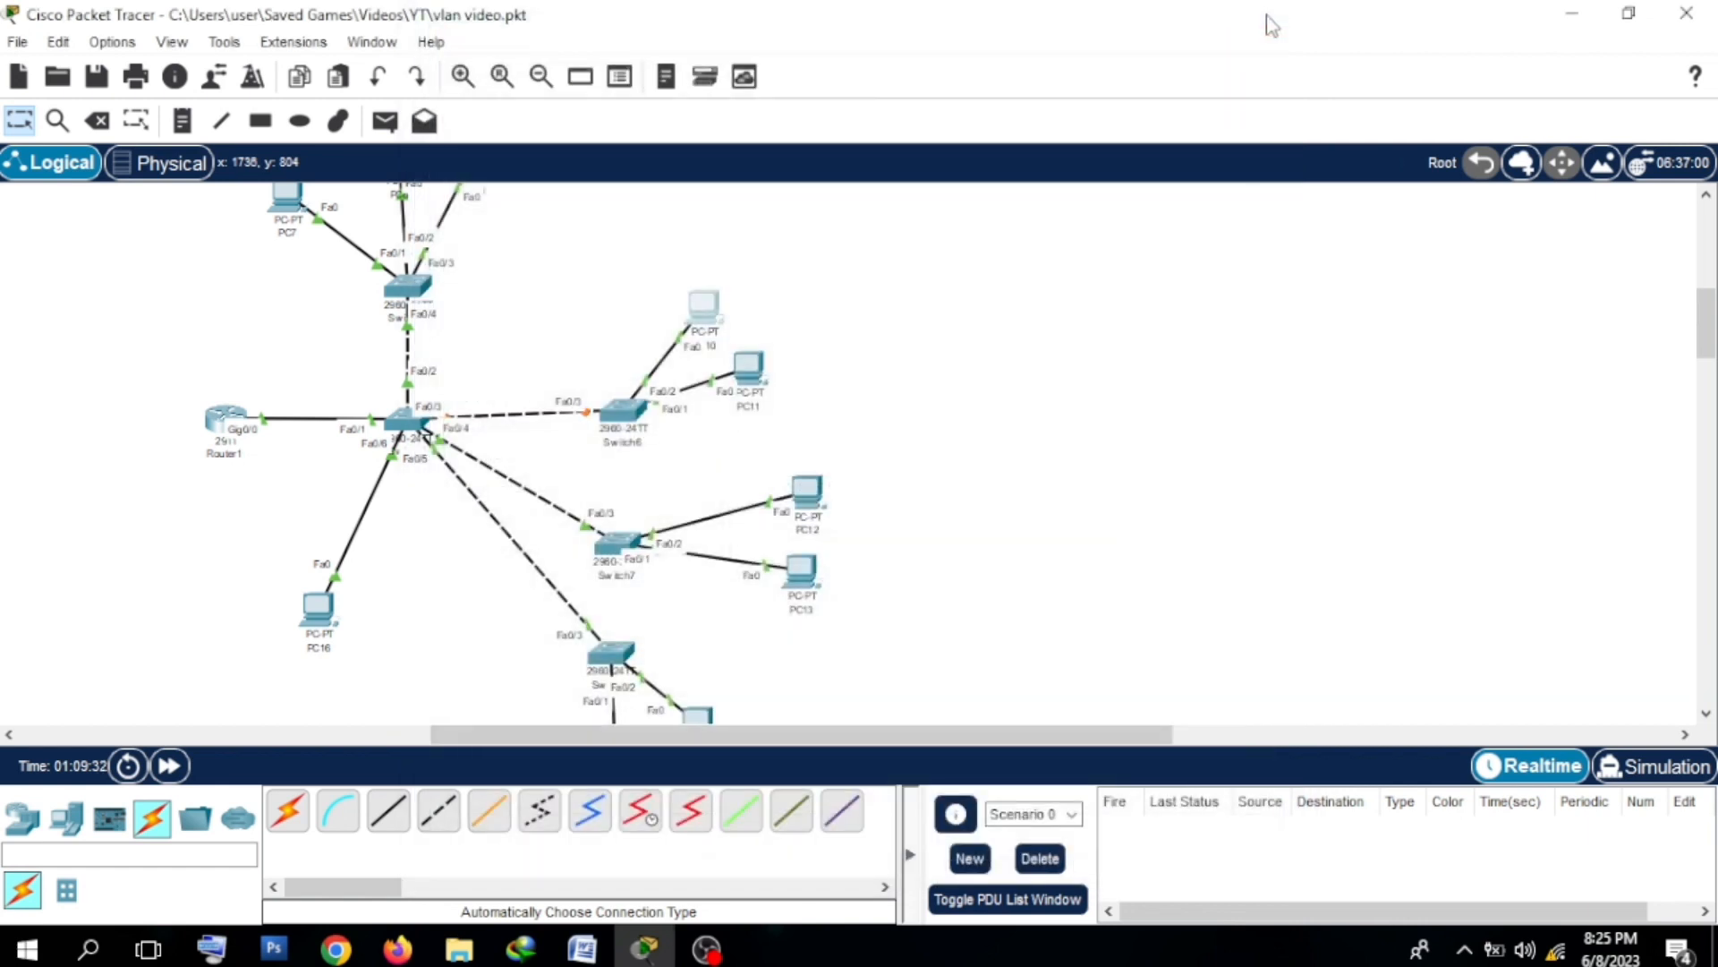
Step: Set PC11's IPv4 configuration to DHCP, close its window and fast-forward the network time
click(758, 367)
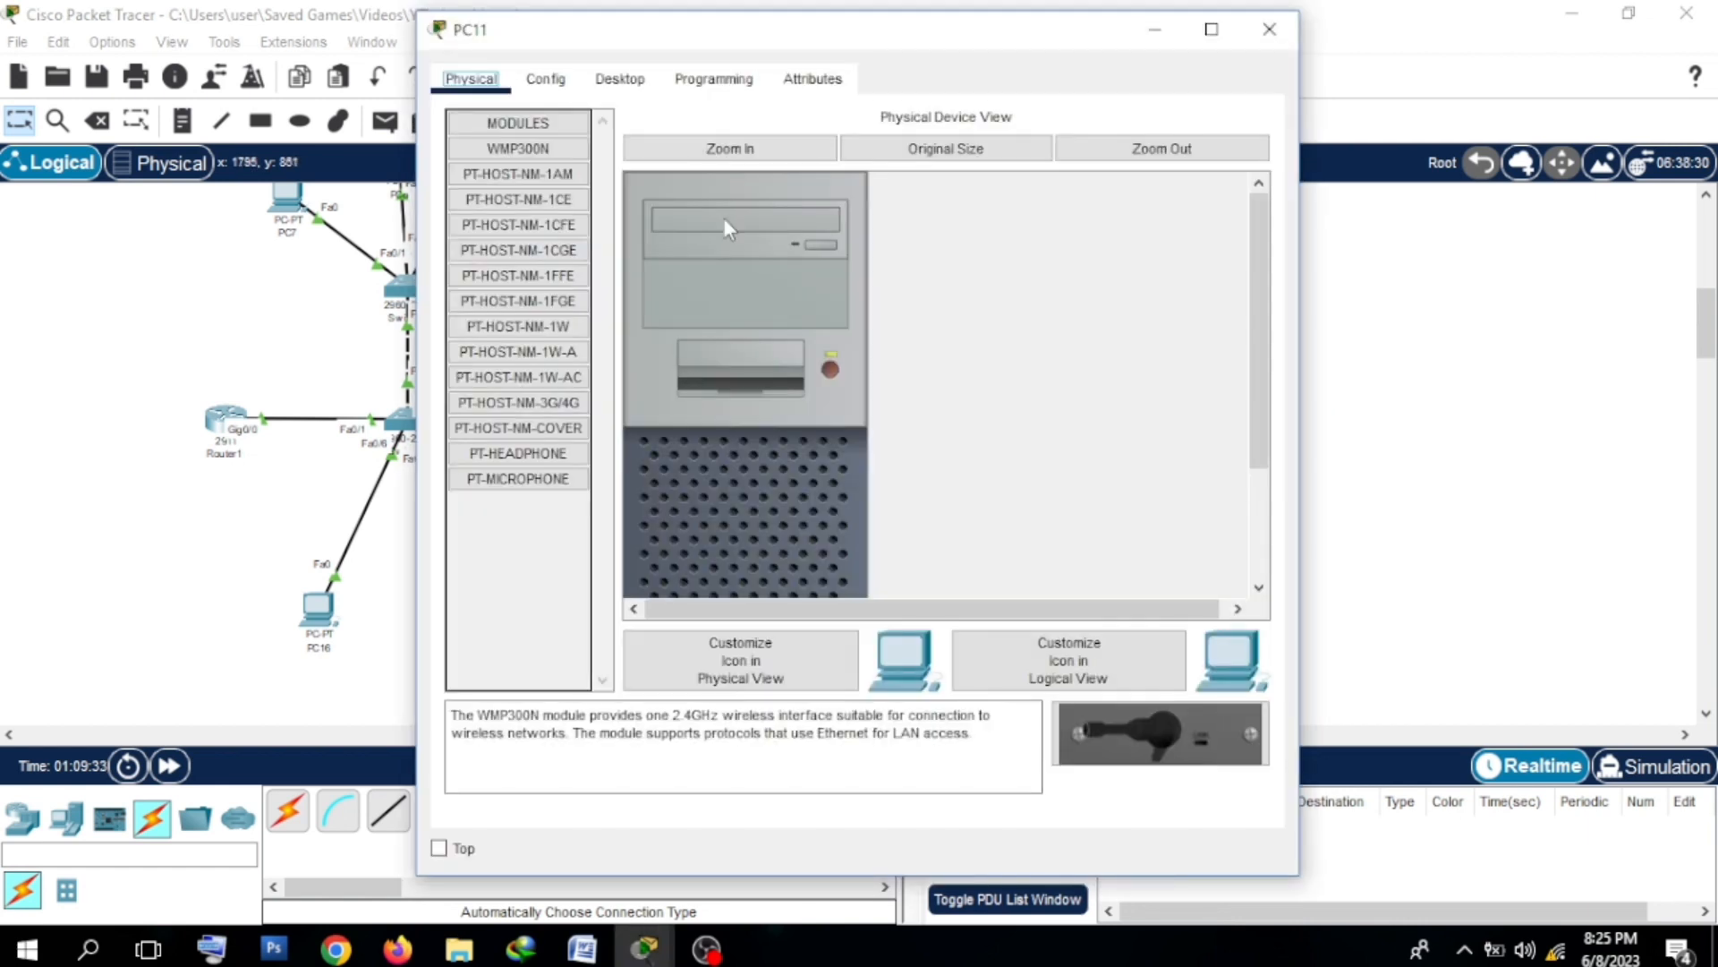
click(636, 79)
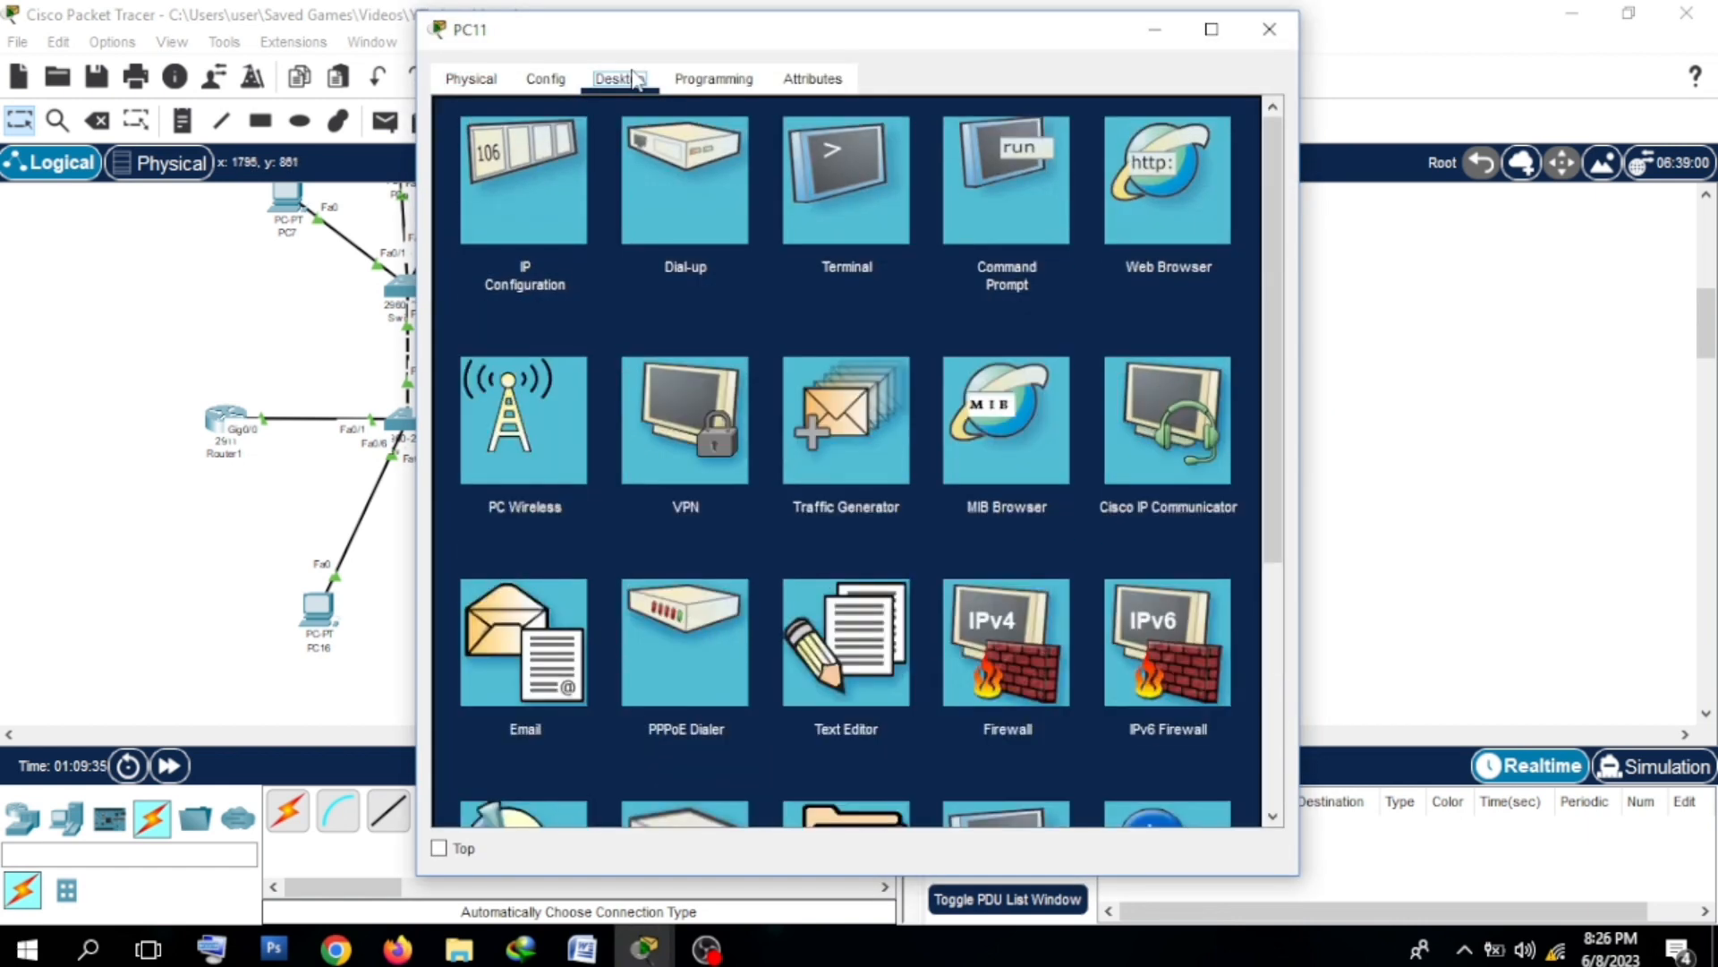
click(539, 156)
click(486, 224)
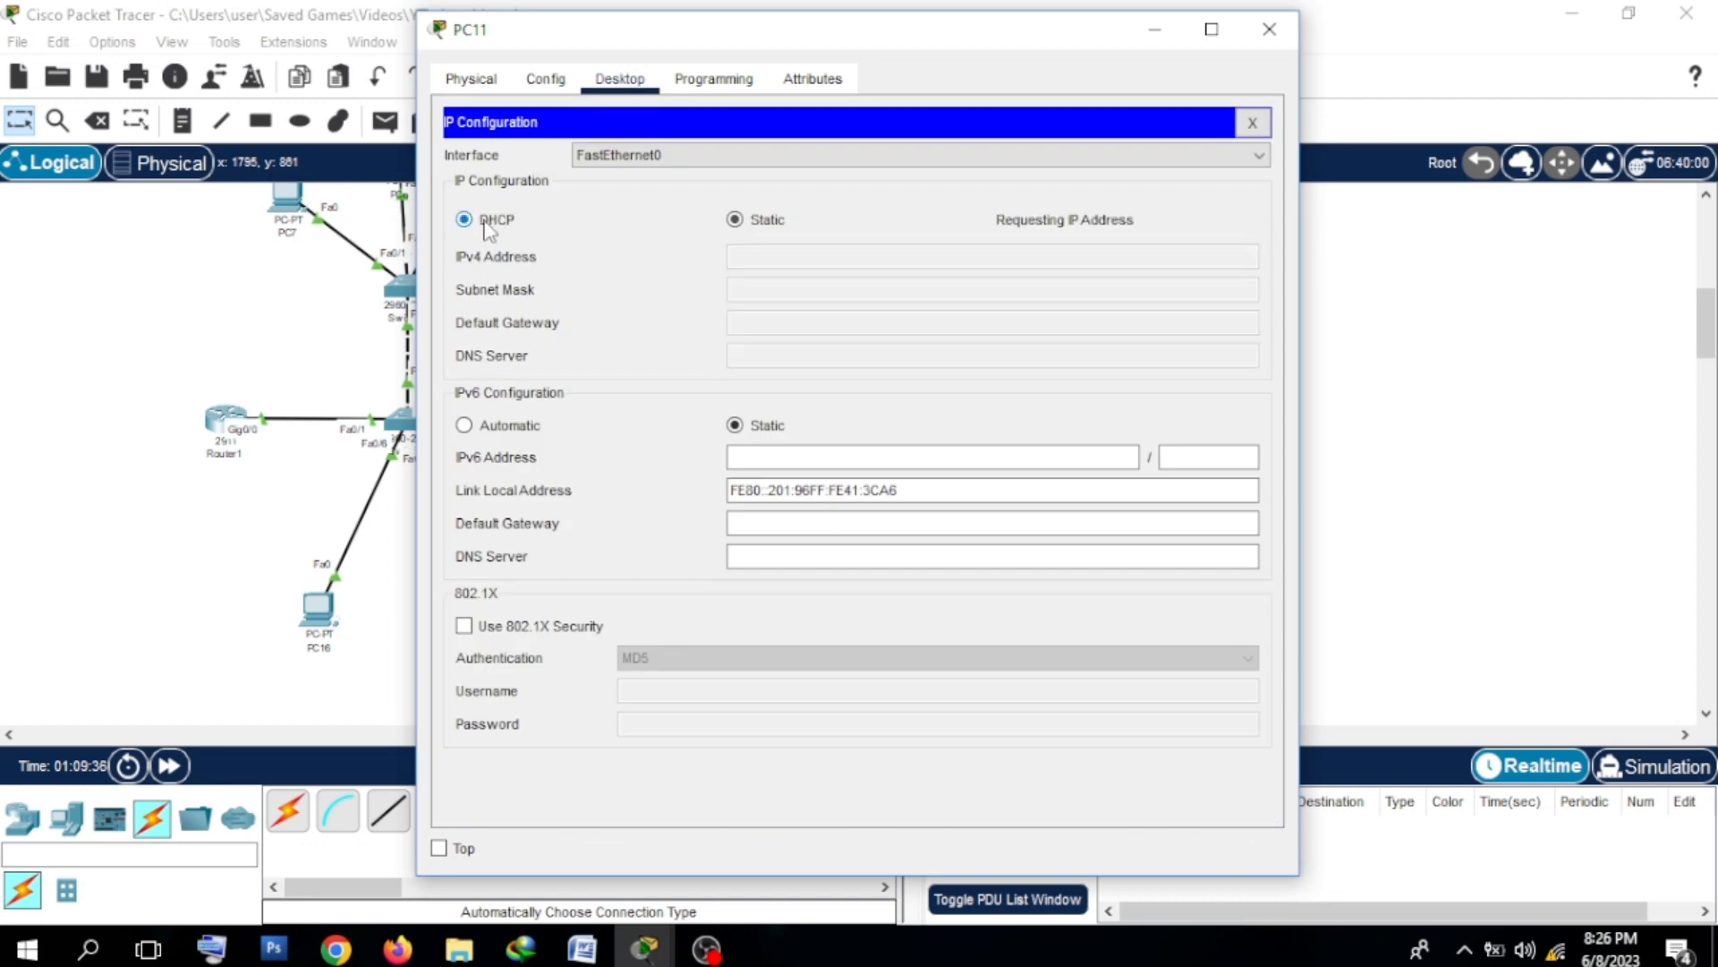
click(1267, 30)
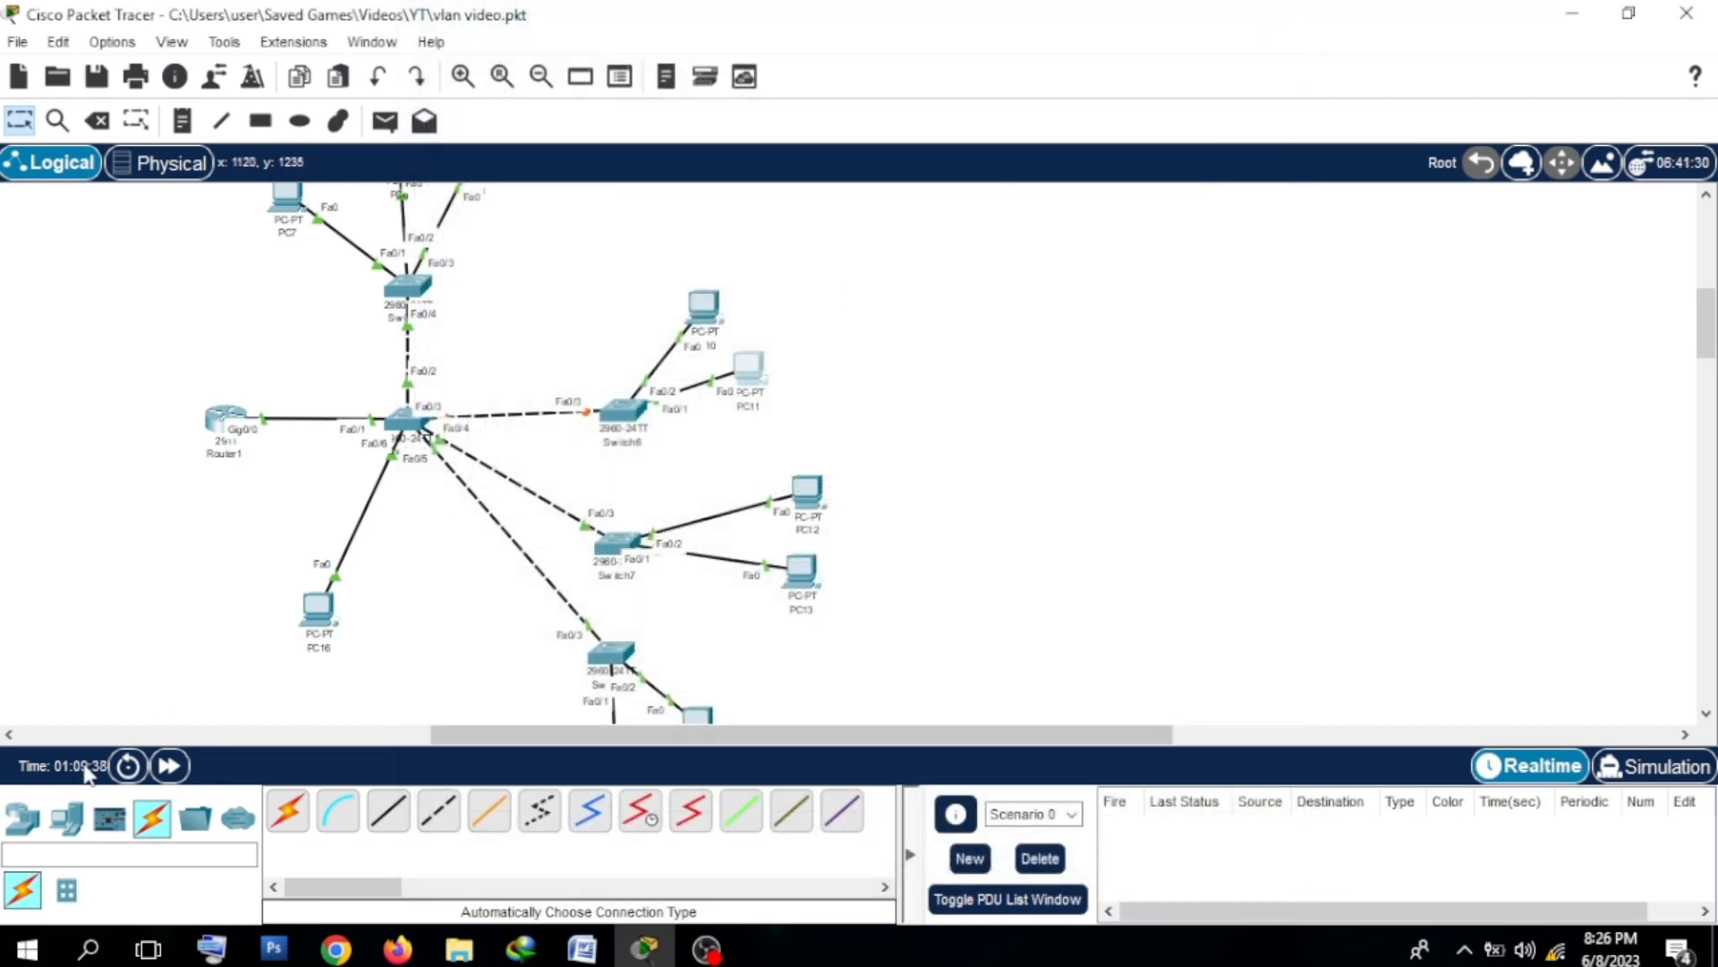
click(171, 763)
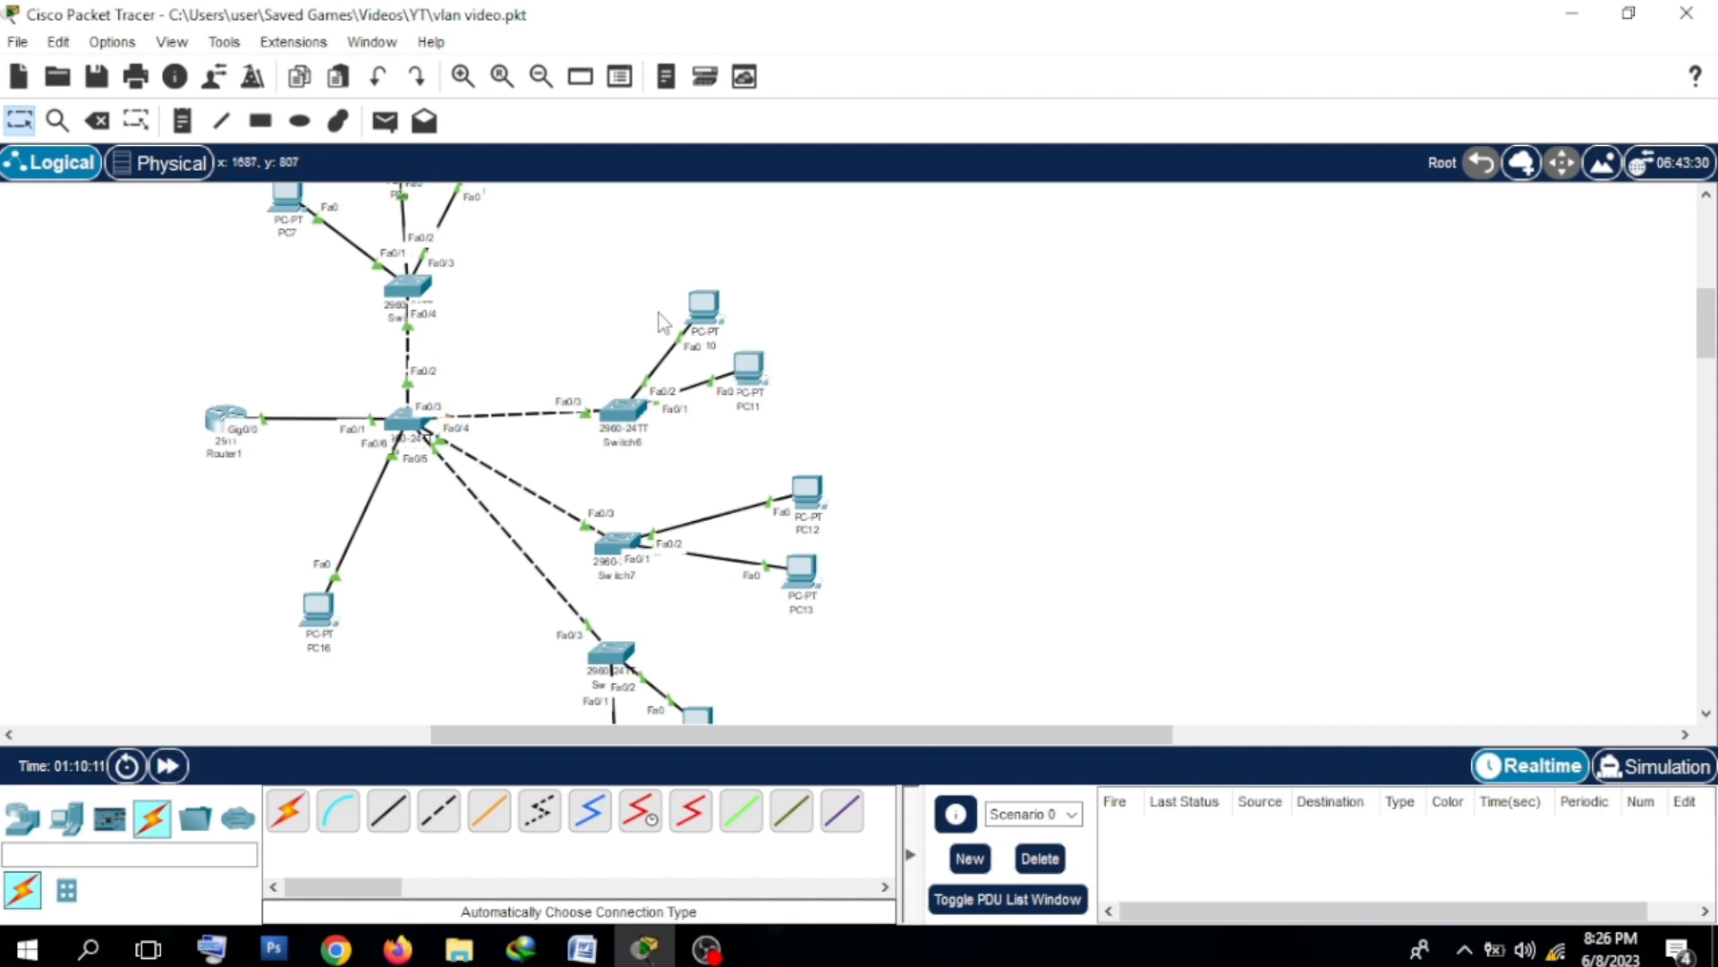
Step: Request a new DHCP address for PC10 by switching its IPv4 configuration to Static and back to DHCP twice, and close its window
mouse_move(705, 314)
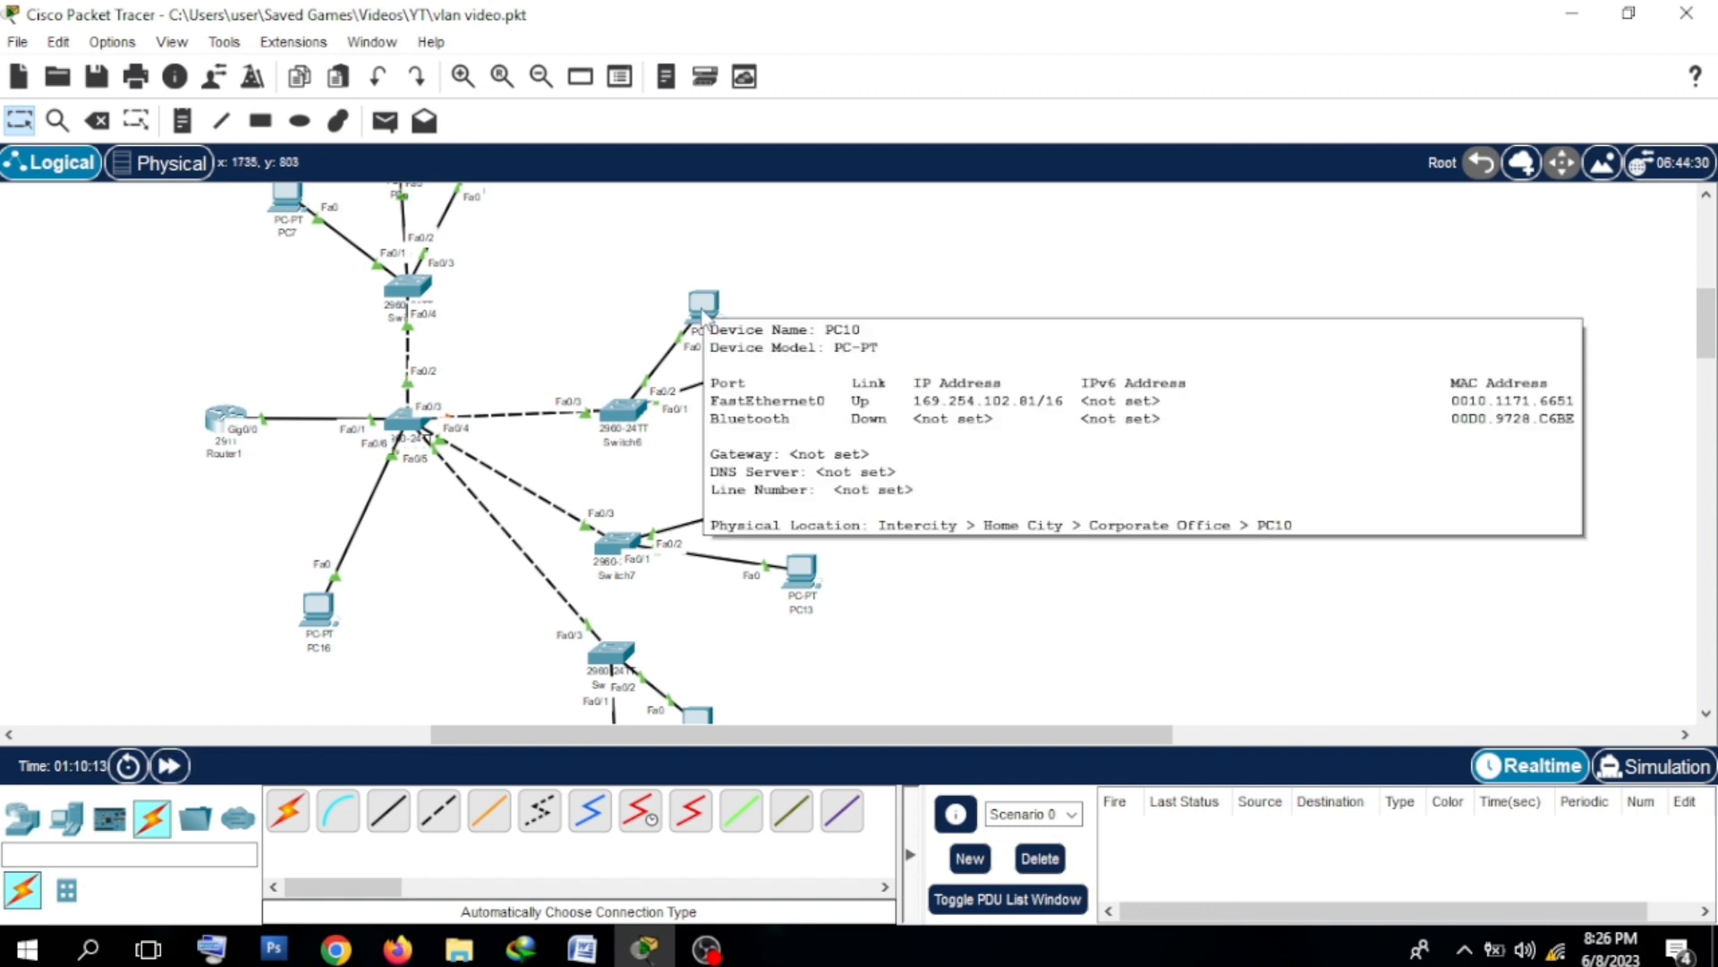
click(704, 313)
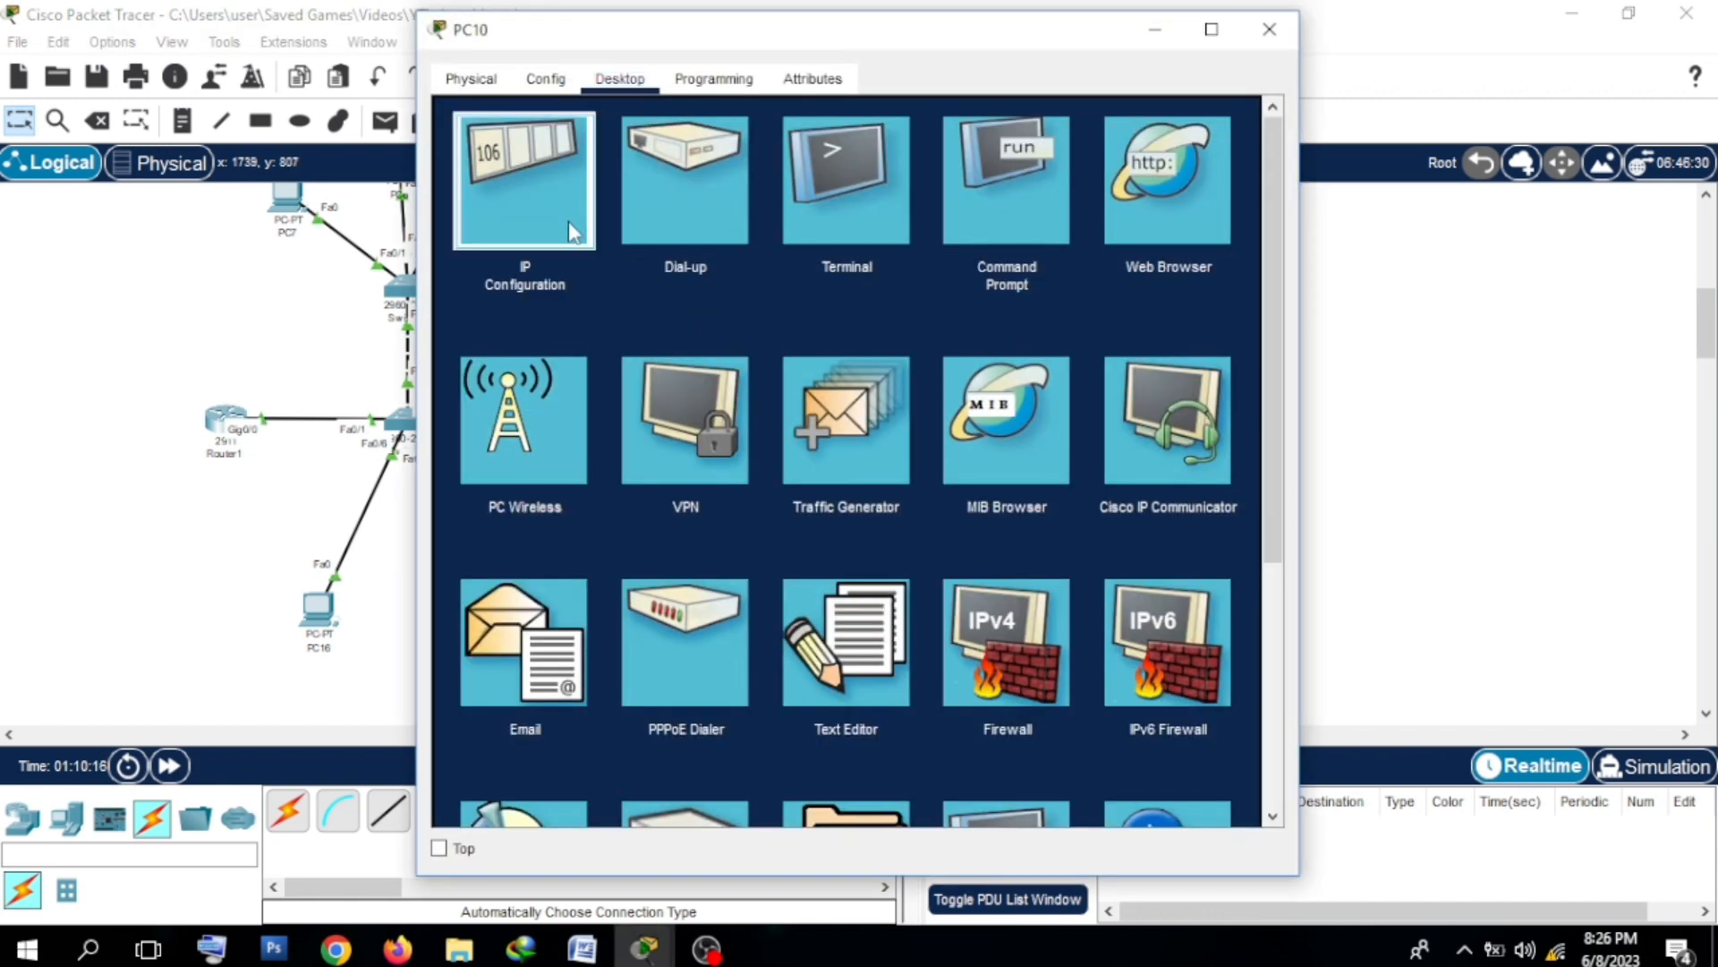
click(571, 229)
click(735, 219)
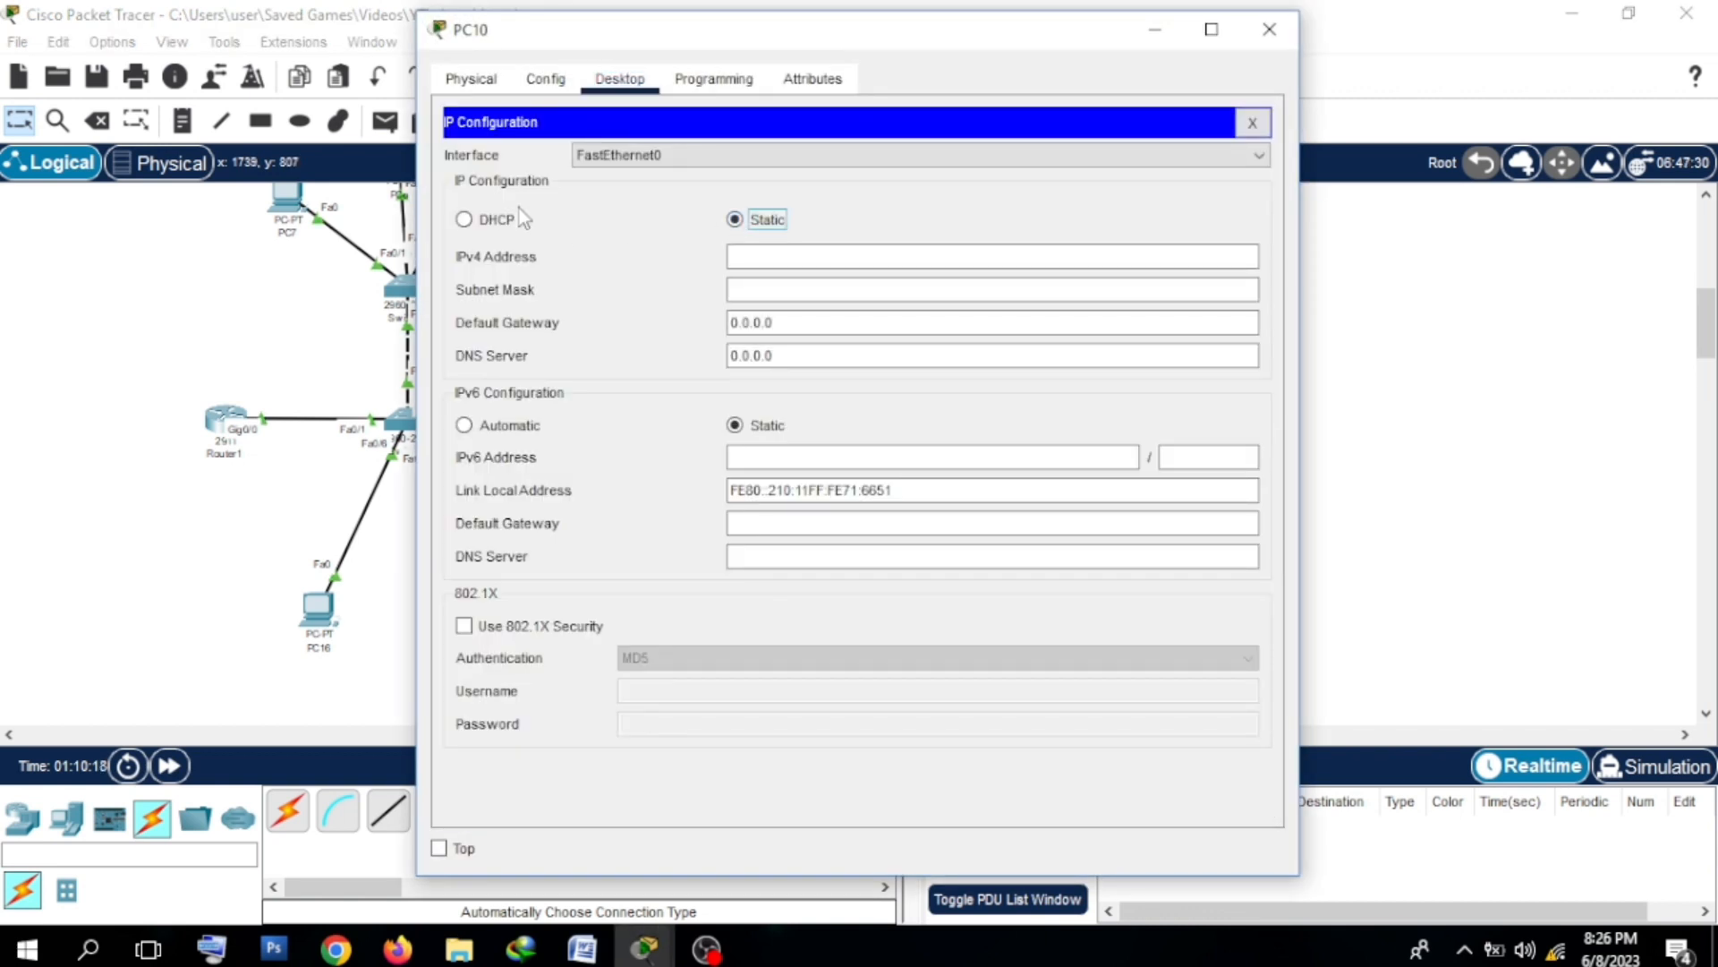
click(499, 222)
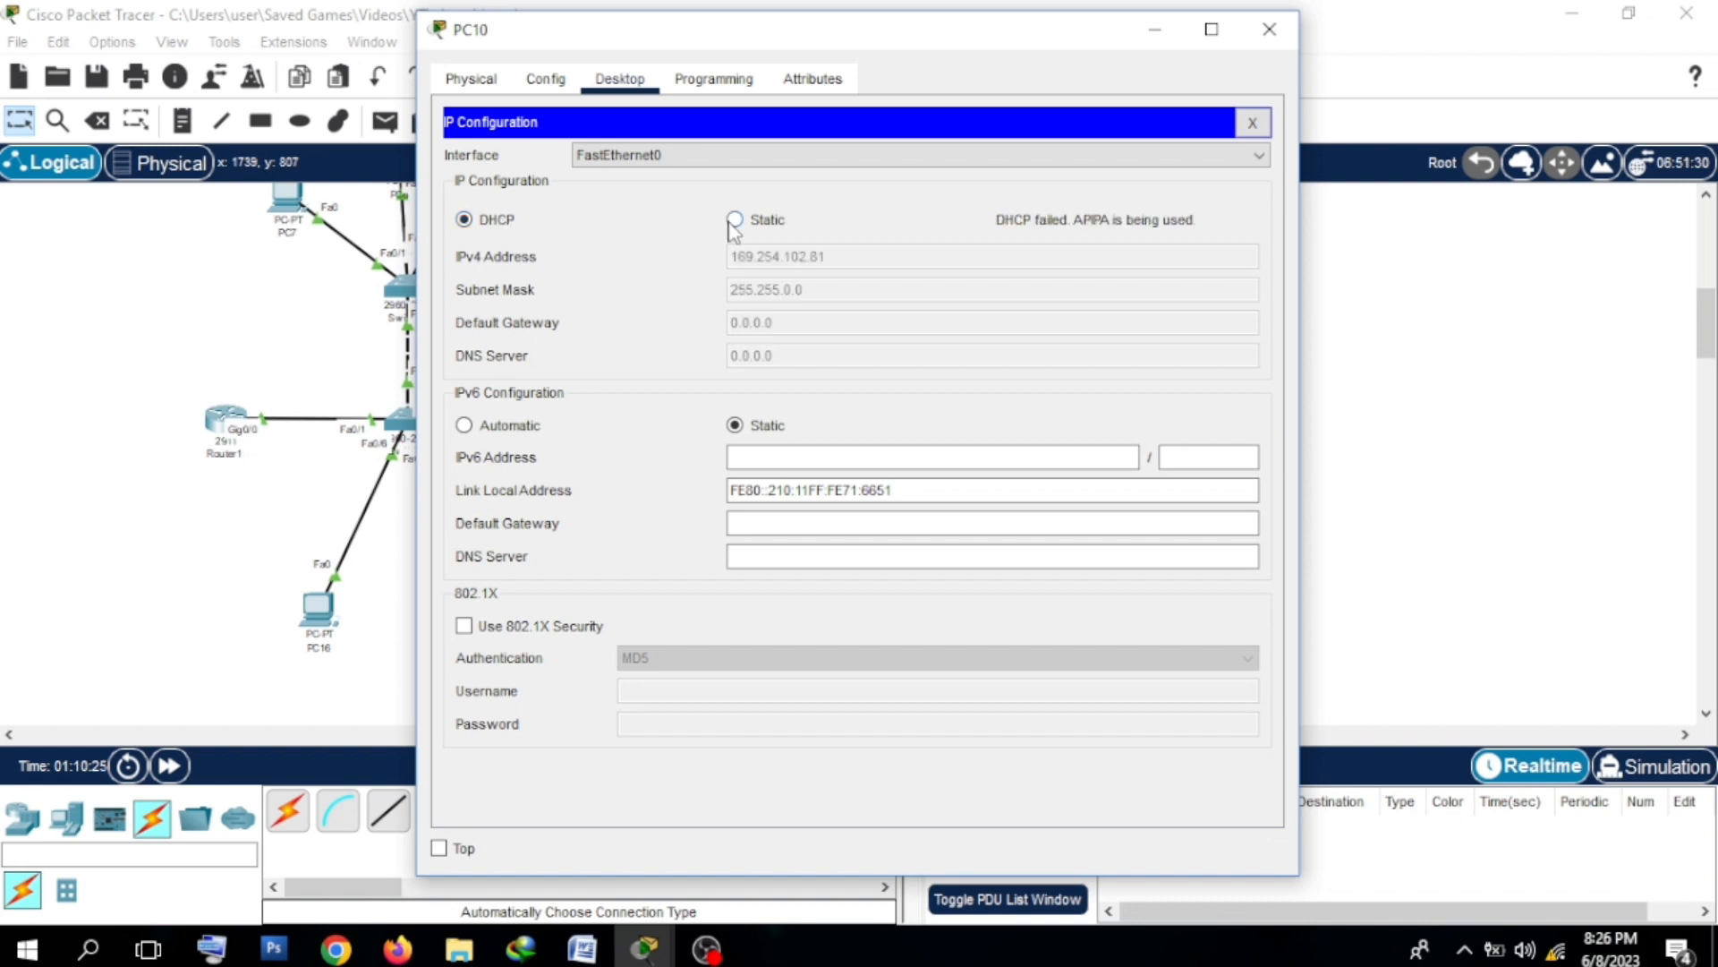
click(735, 219)
click(495, 222)
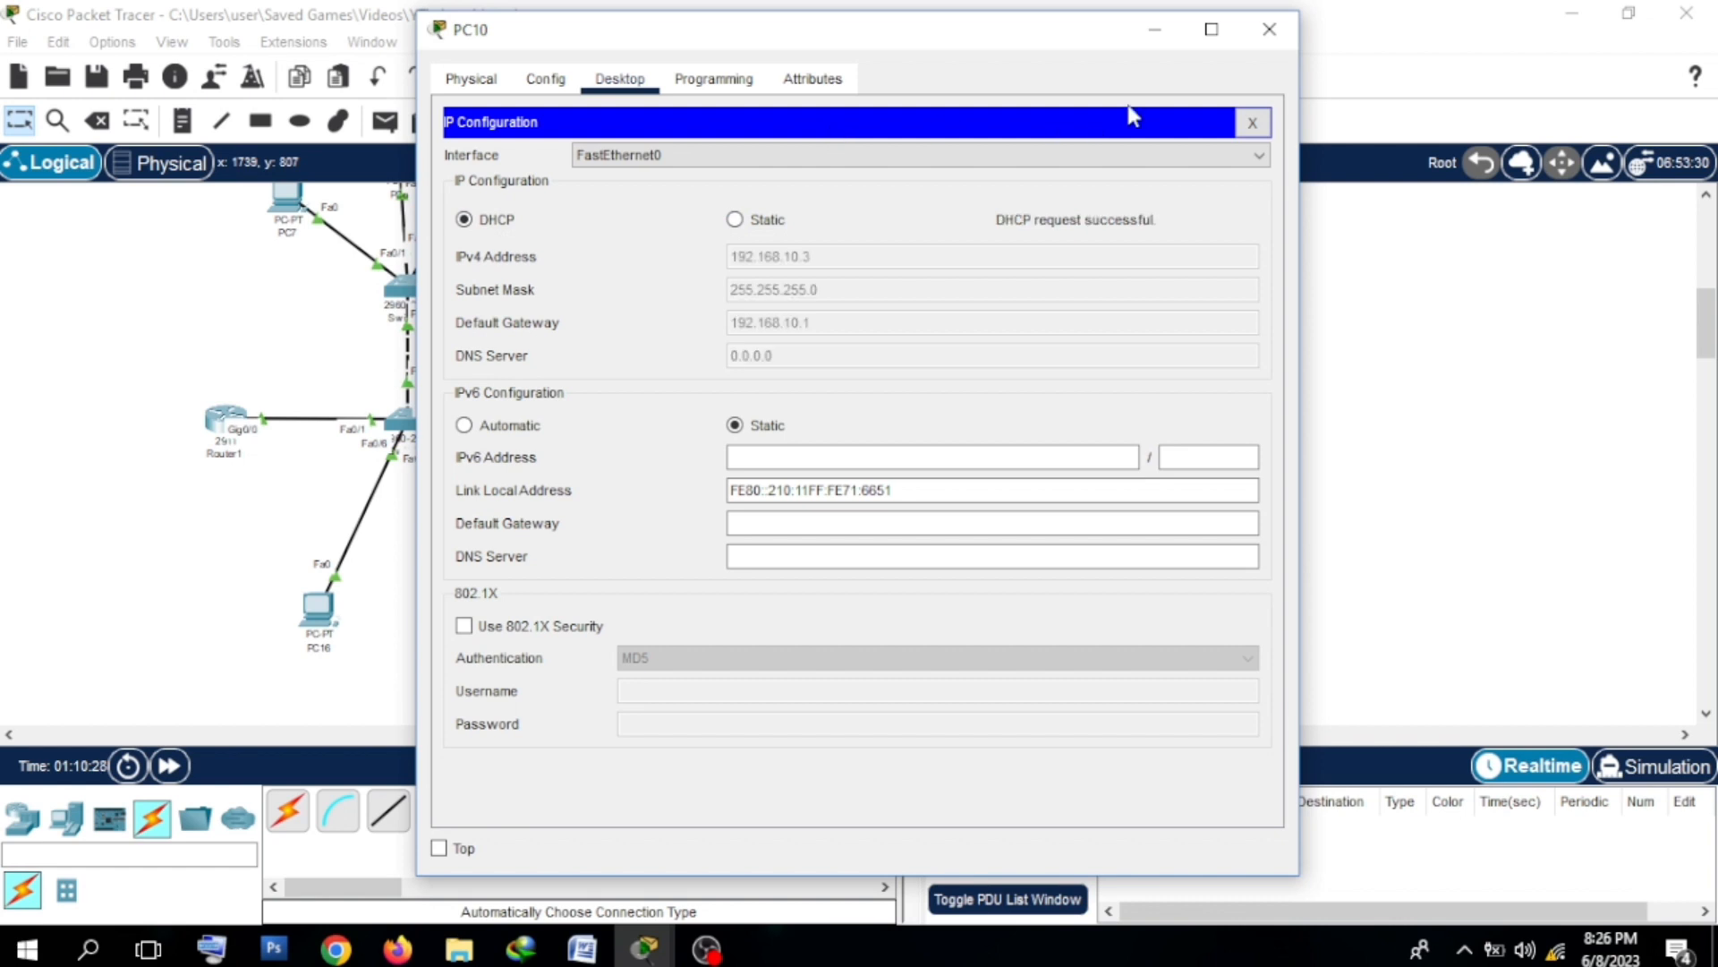
click(1290, 50)
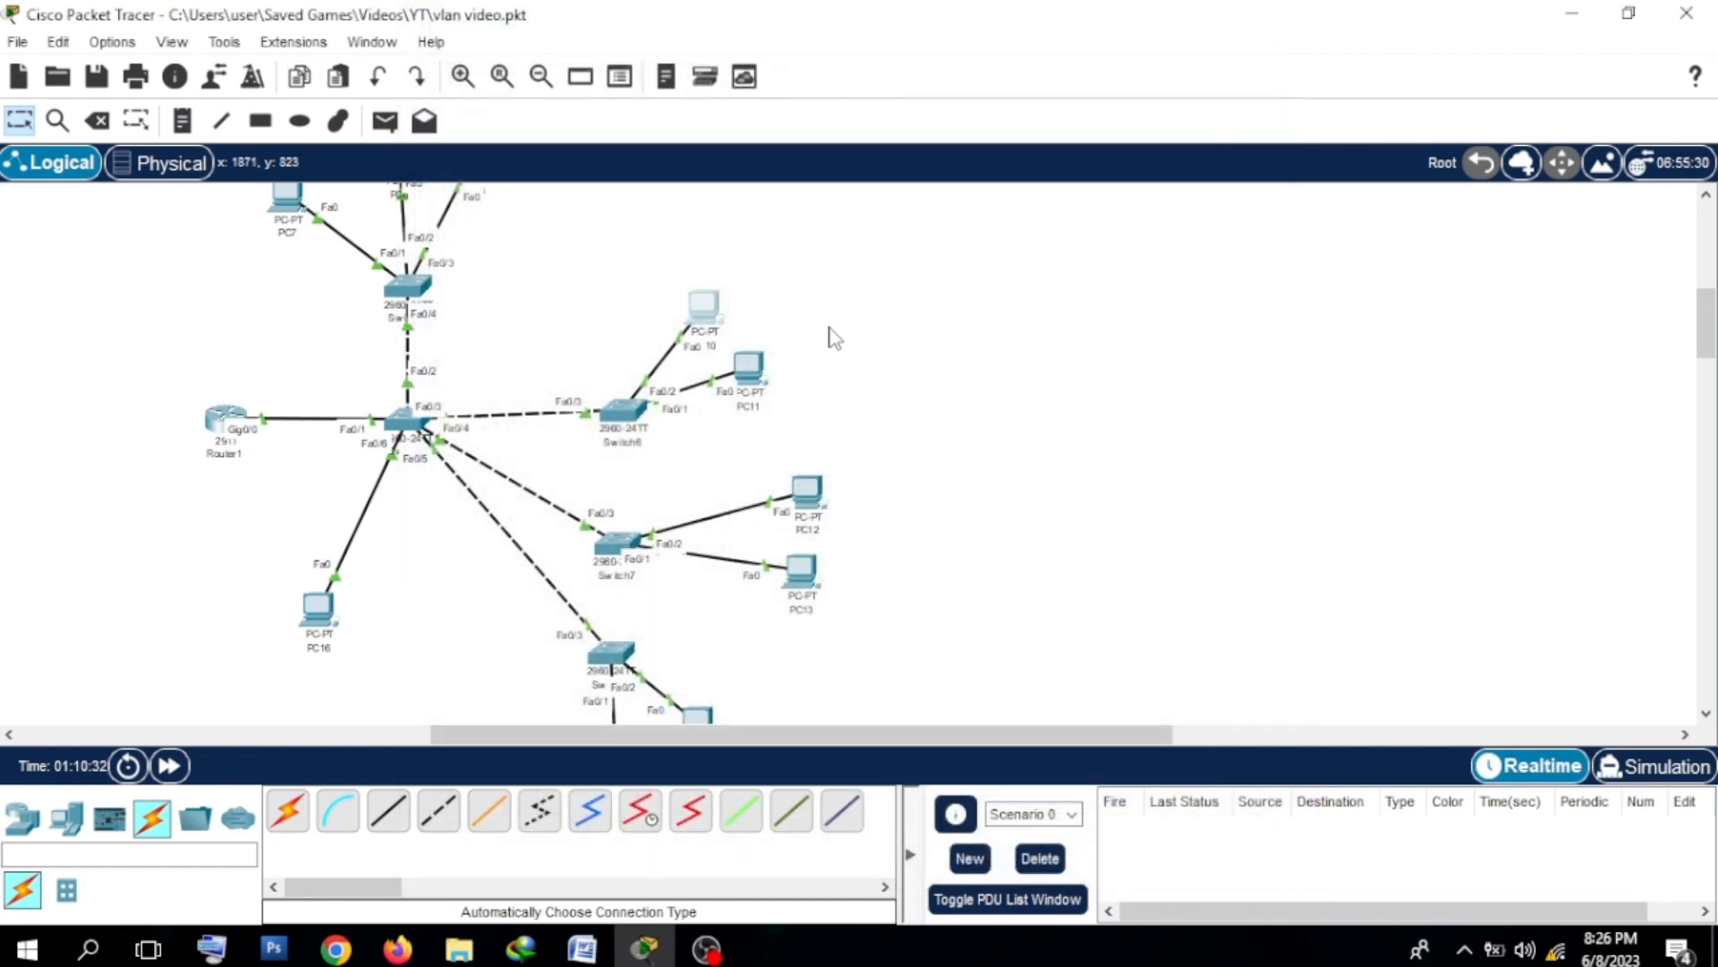
Step: Request a new DHCP address for PC11 by switching its IPv4 configuration to Static and back to DHCP, and close its window
double_click(750, 376)
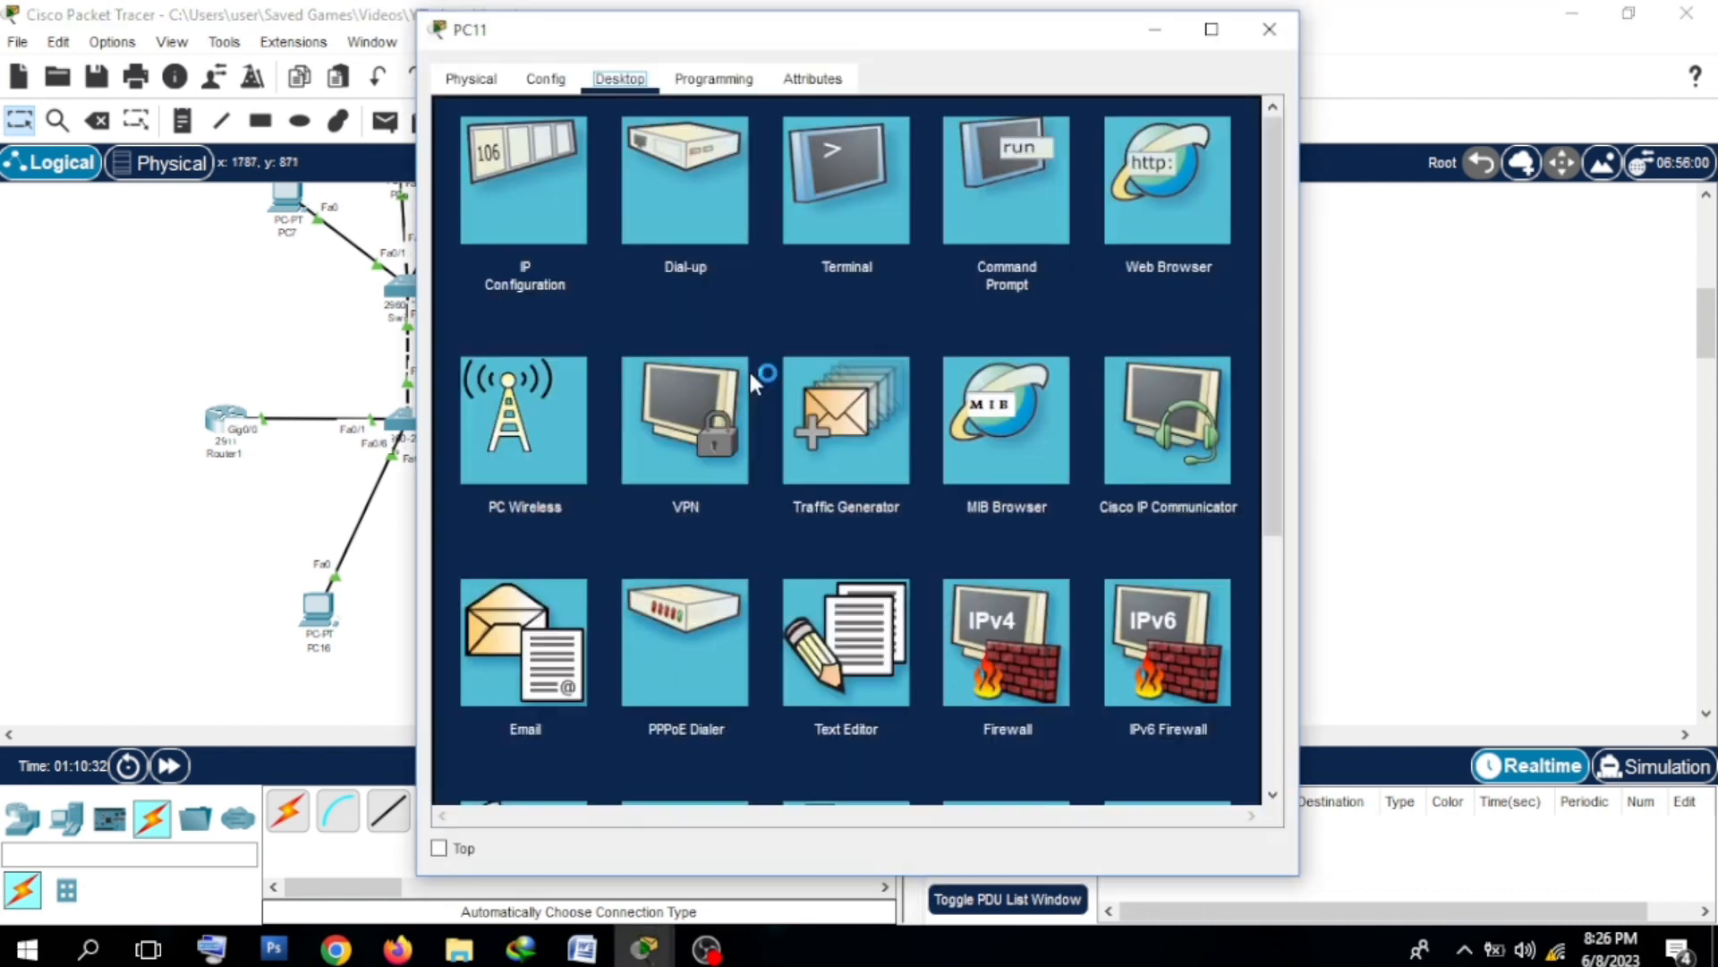
click(523, 179)
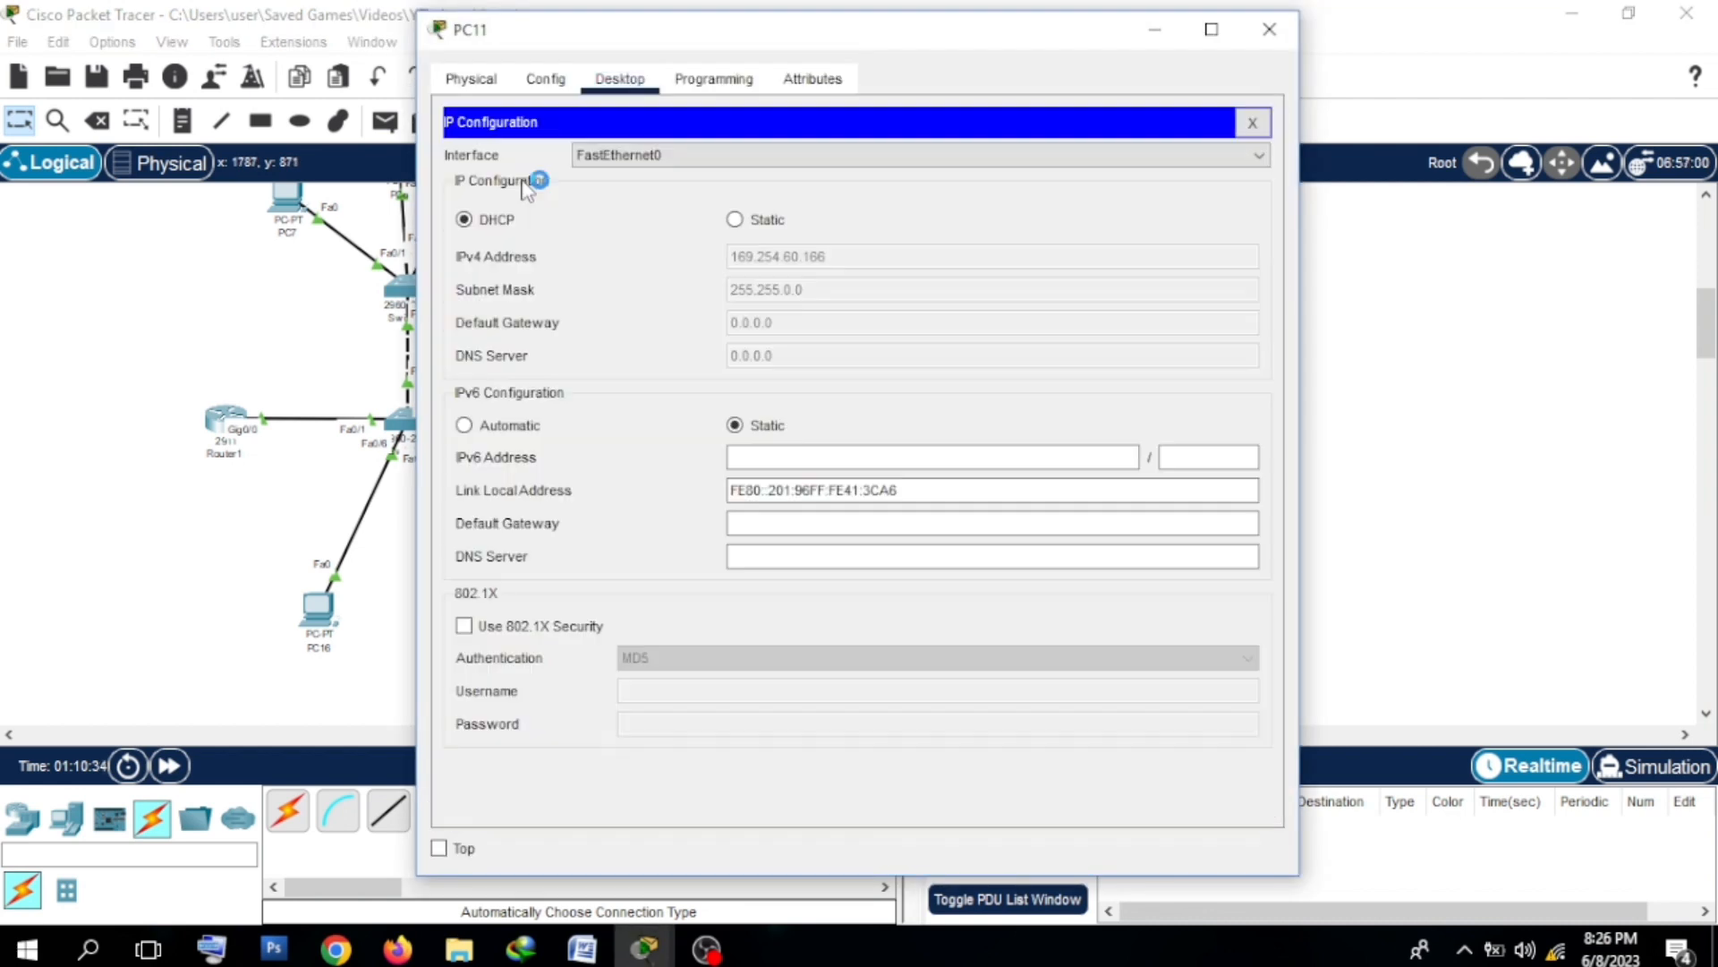
click(732, 221)
click(498, 224)
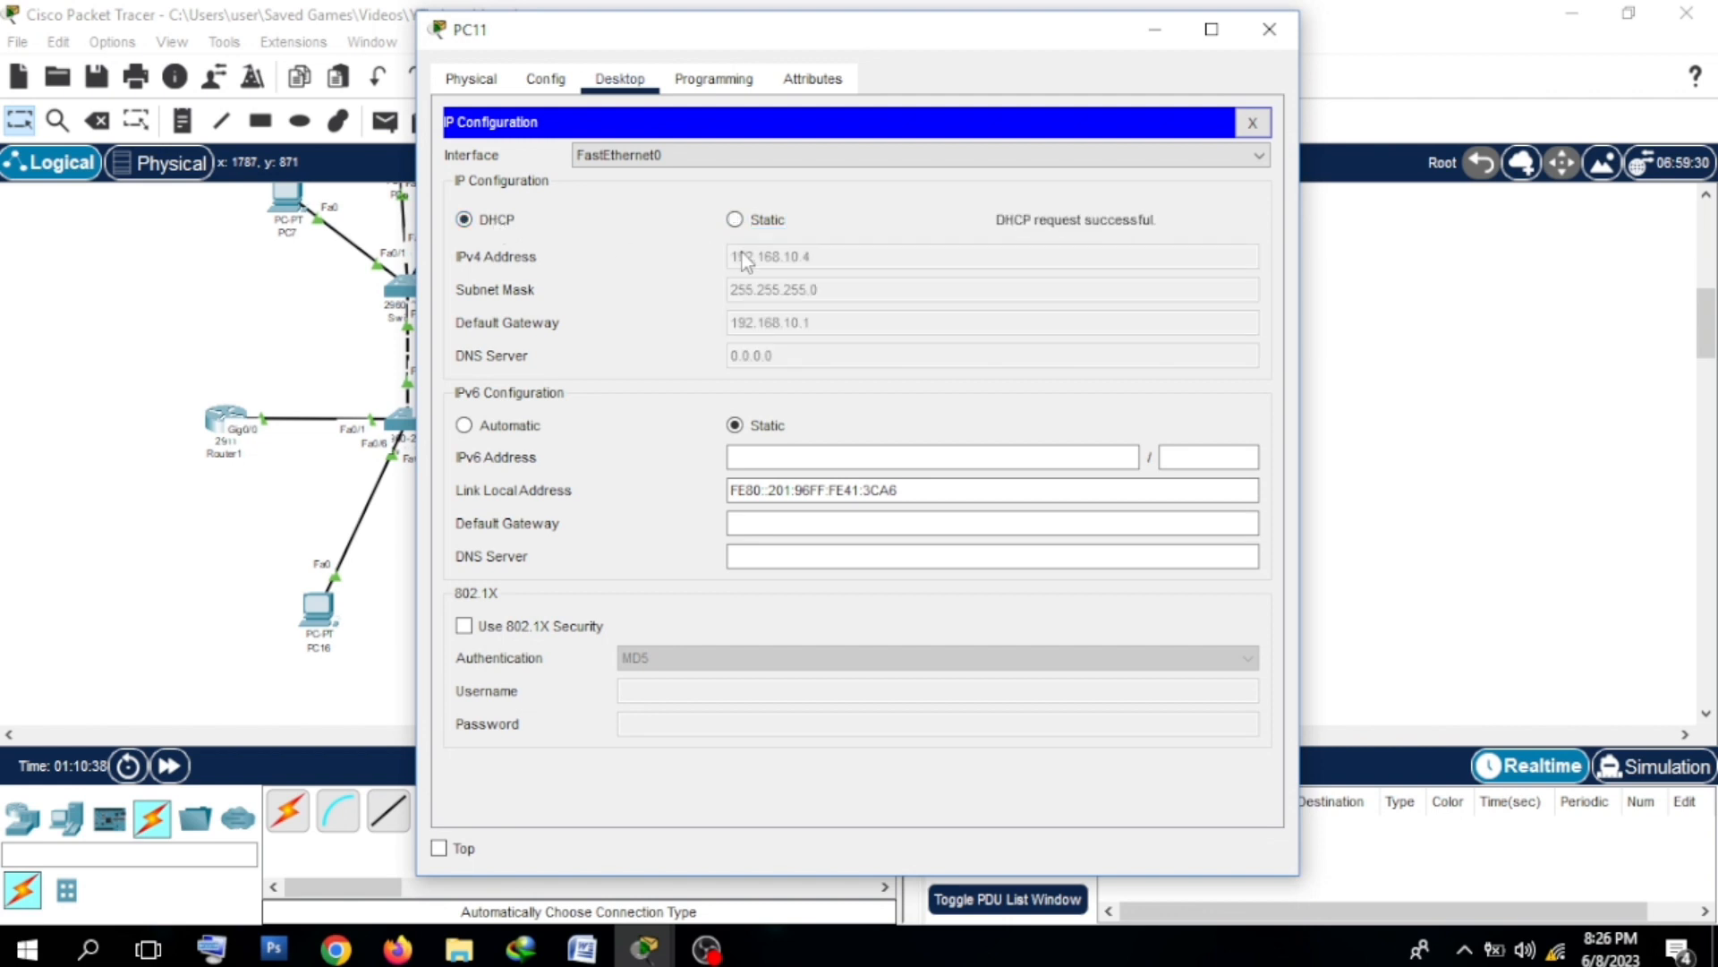
click(1268, 30)
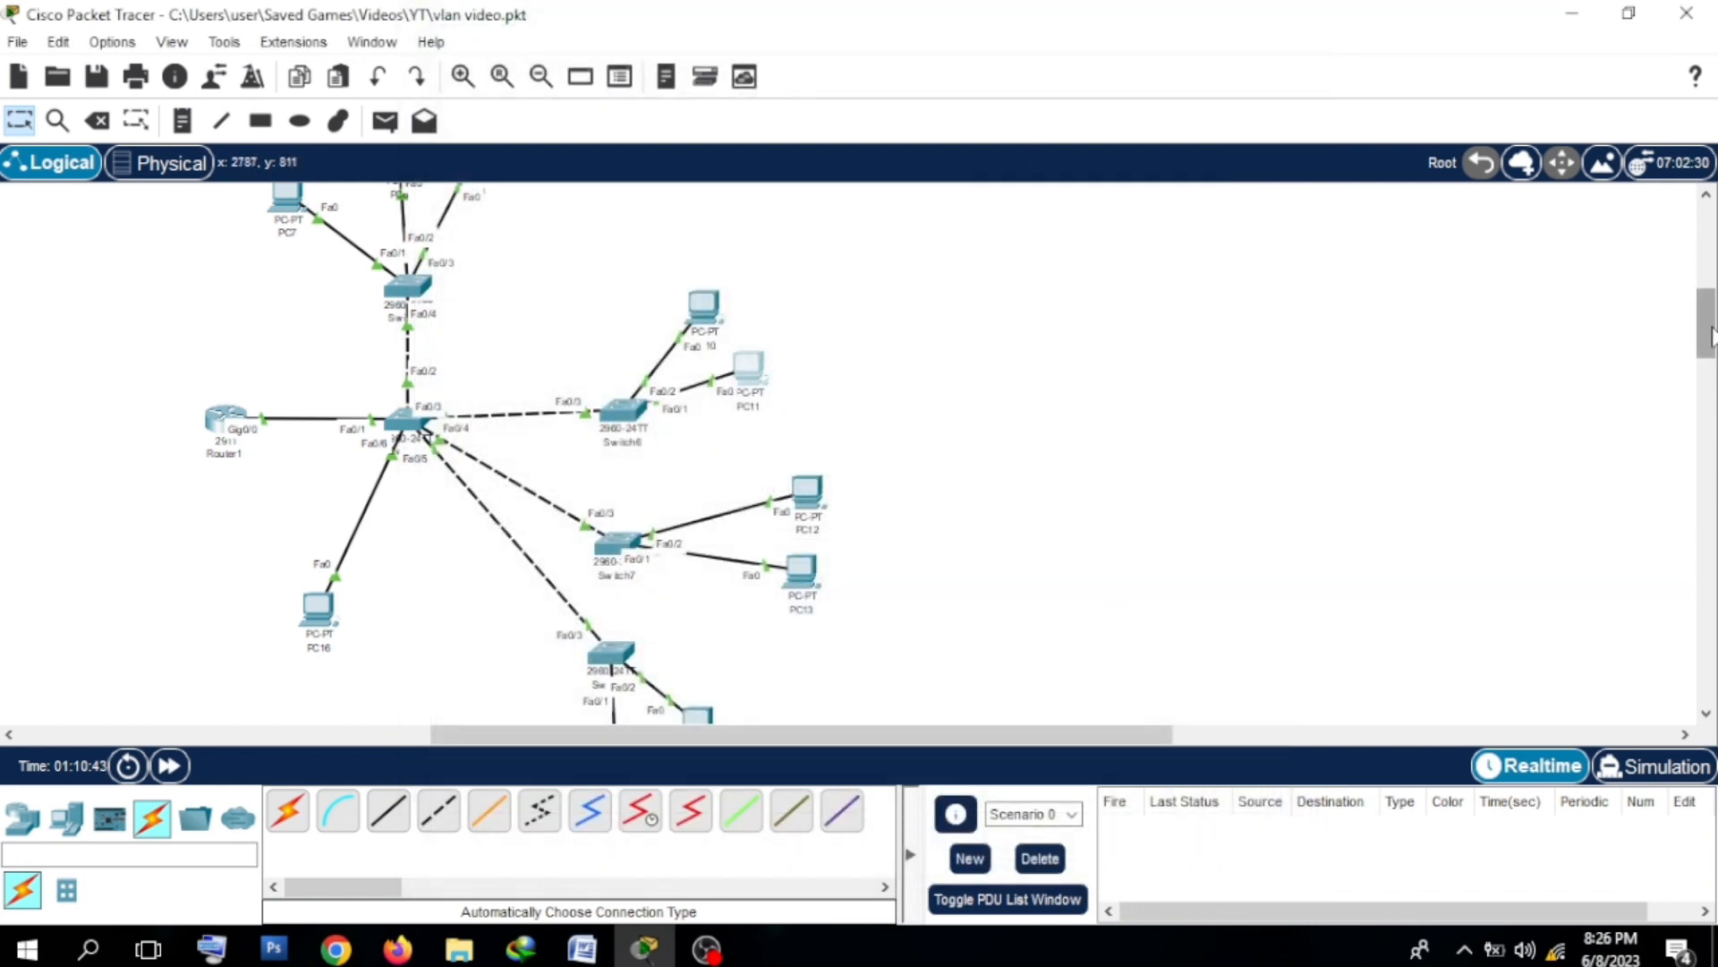
drag(1711, 336, 1711, 324)
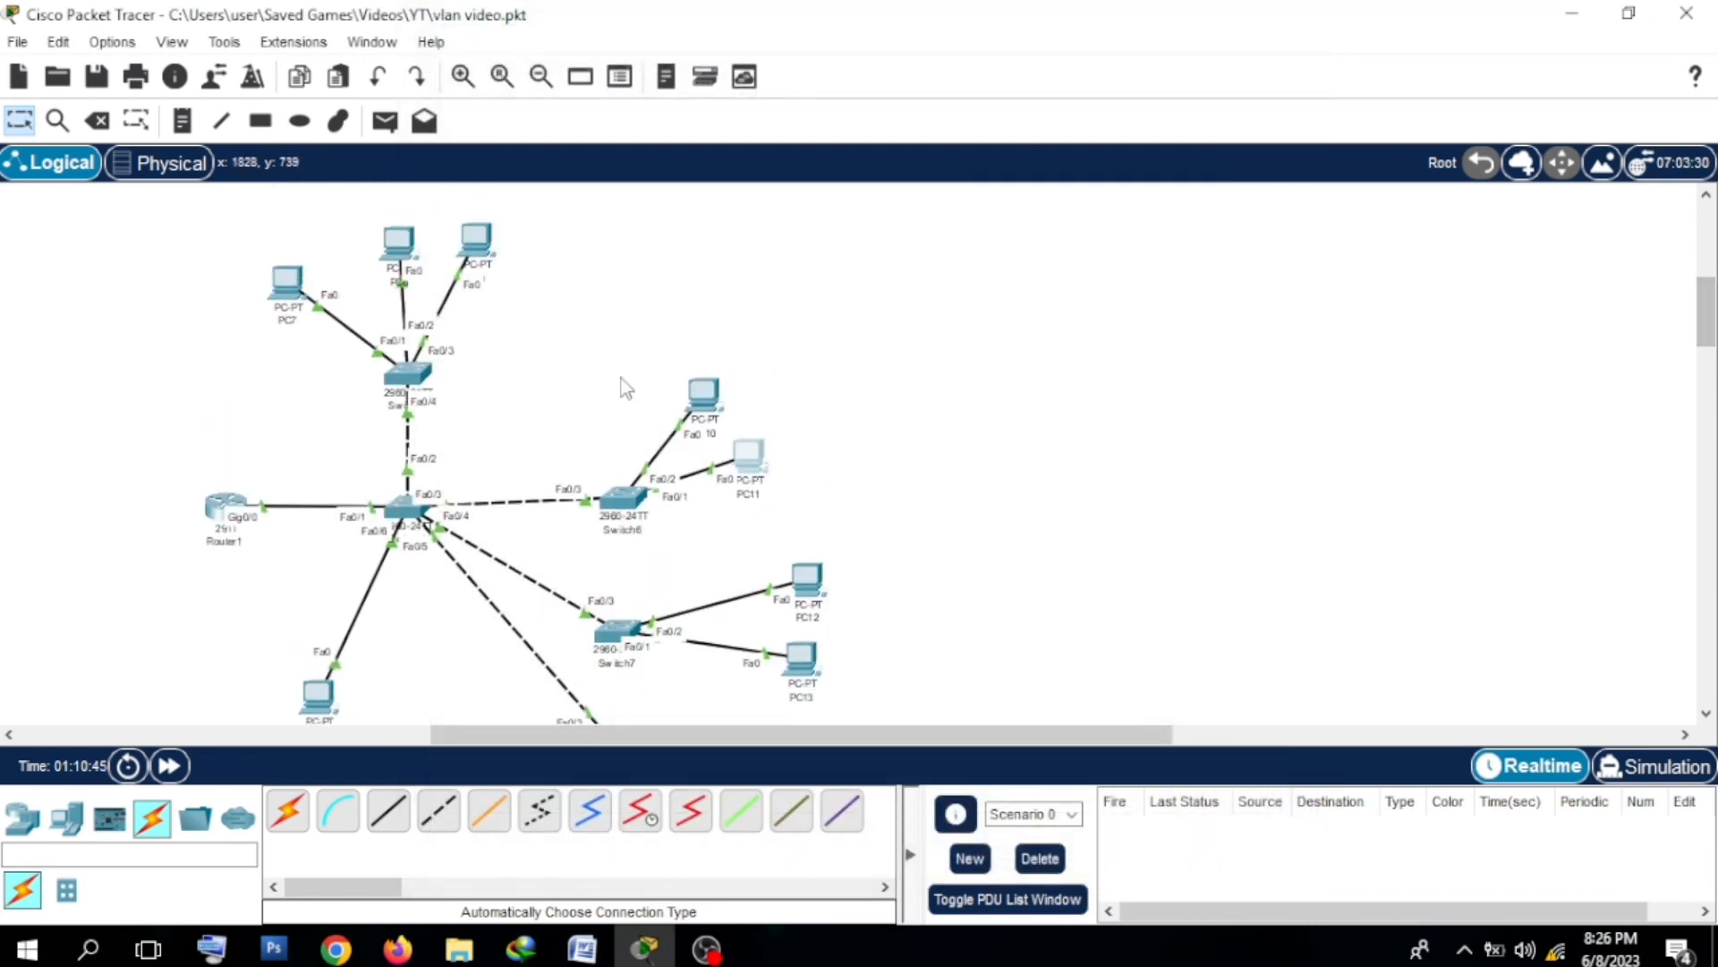
Step: Send a simple PDU from PC7 to PC10 to test connectivity
click(385, 120)
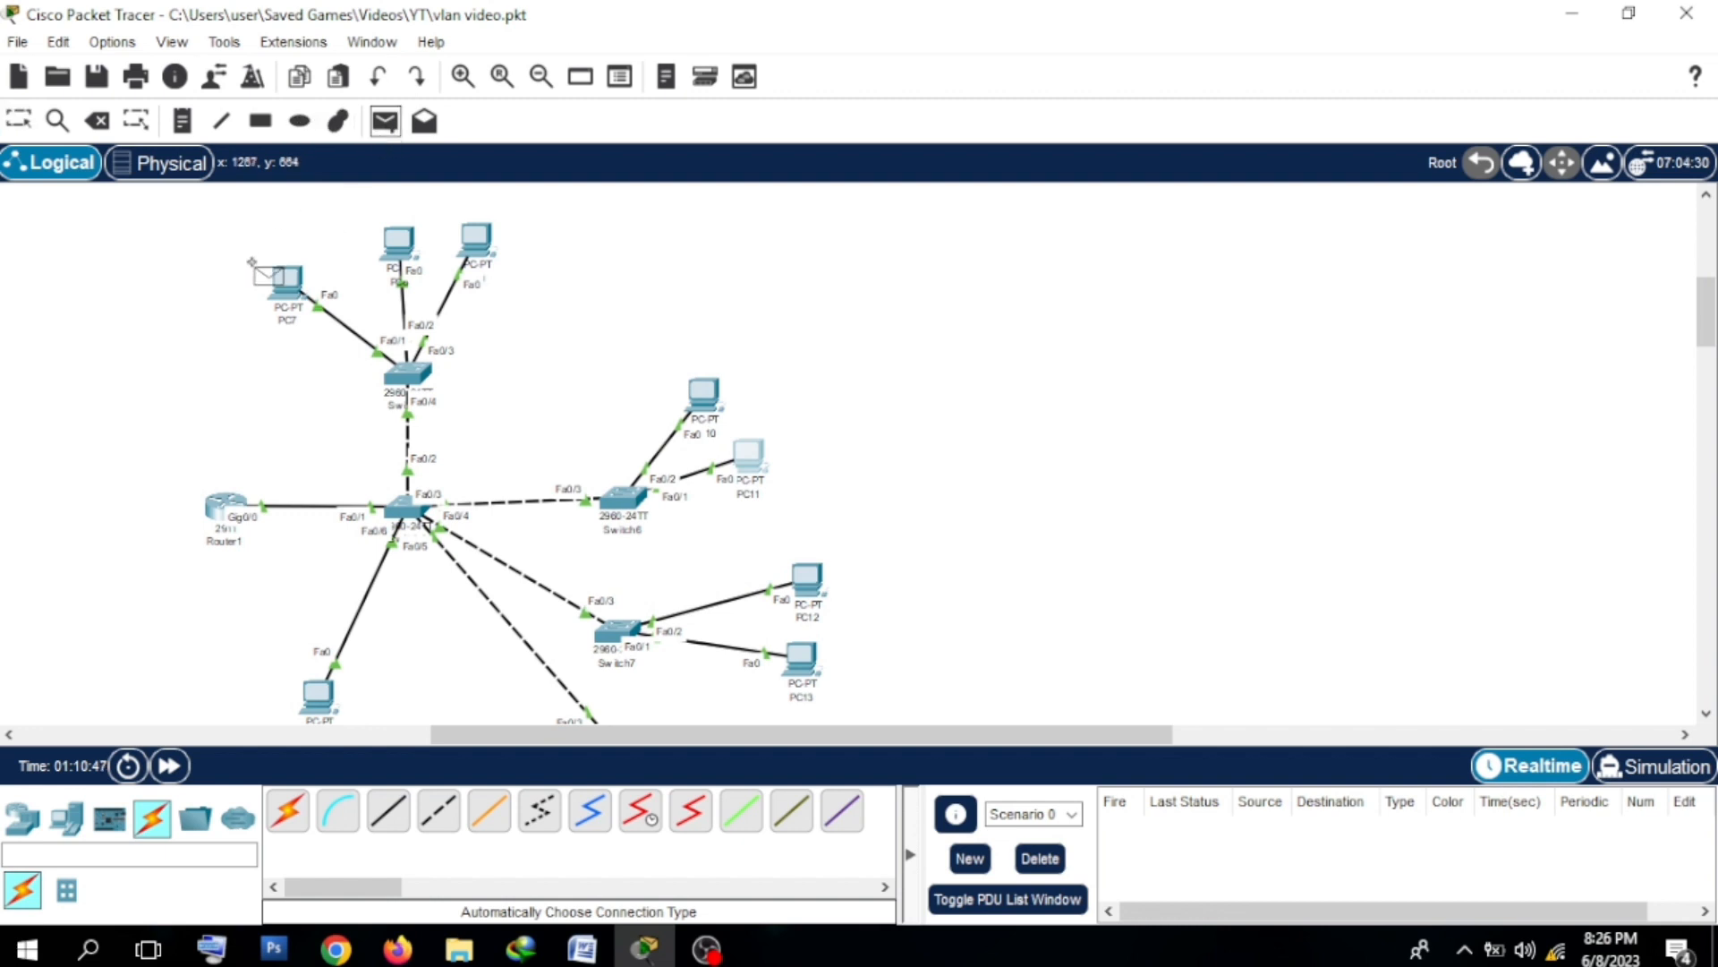
click(284, 280)
click(707, 398)
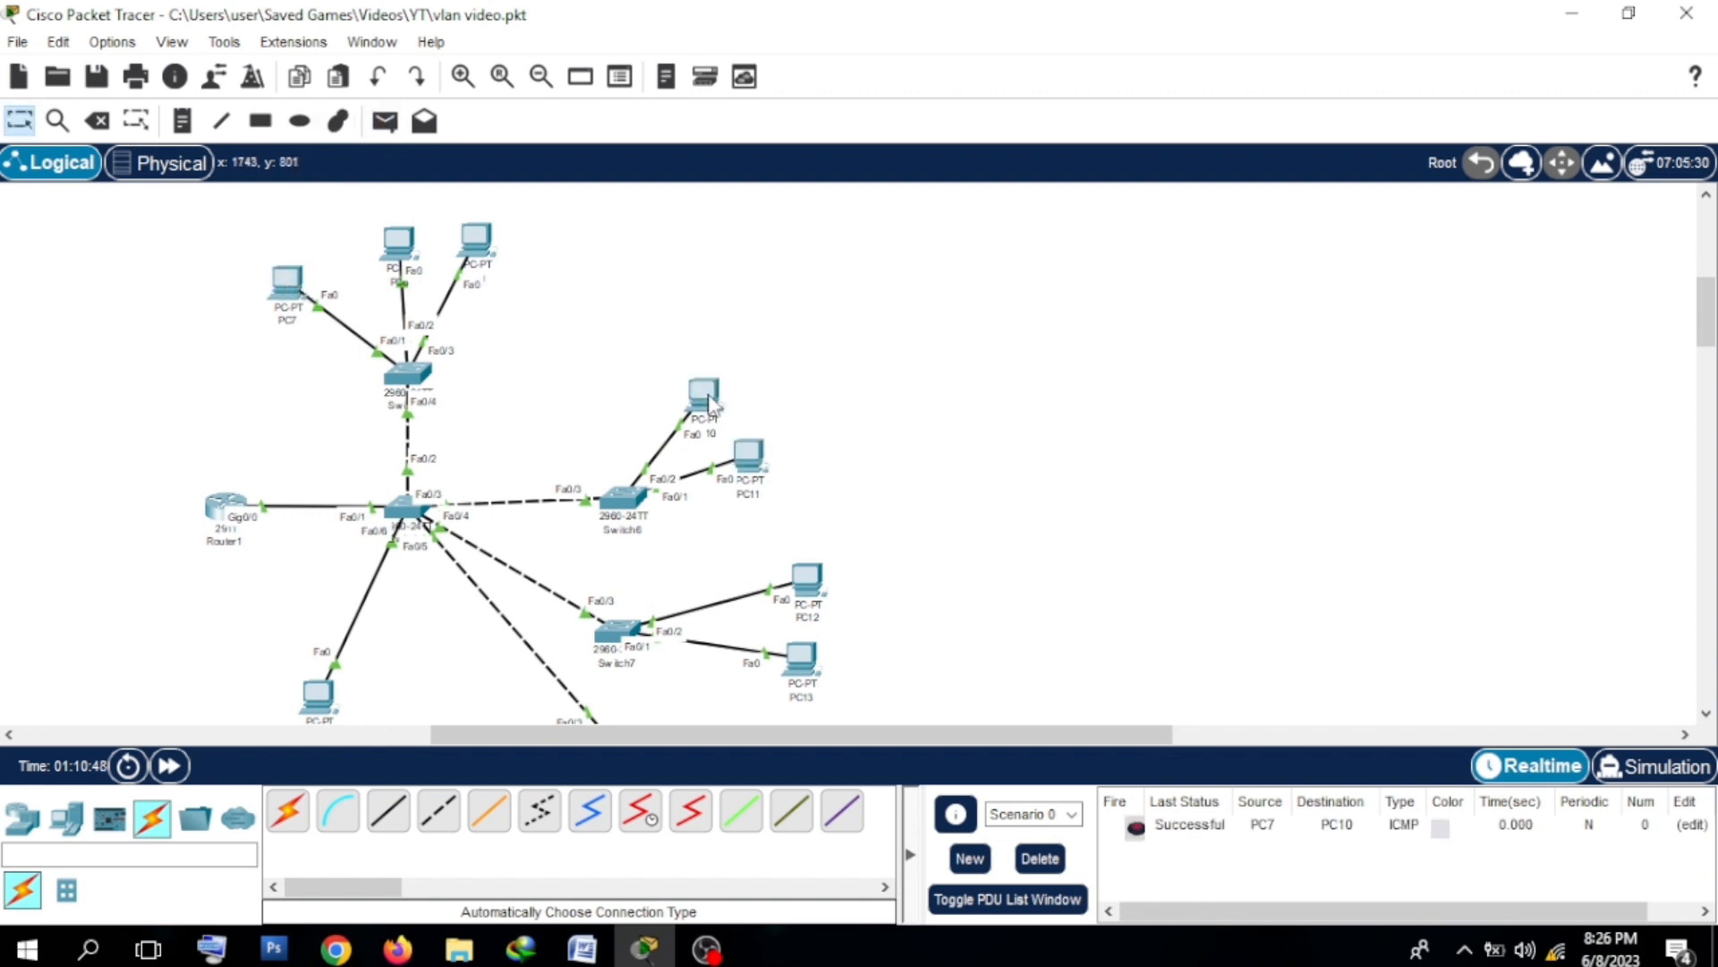
Step: Test connectivity with a simple PDU from PC8 to PC10, fire it again and delete the scenario
click(398, 125)
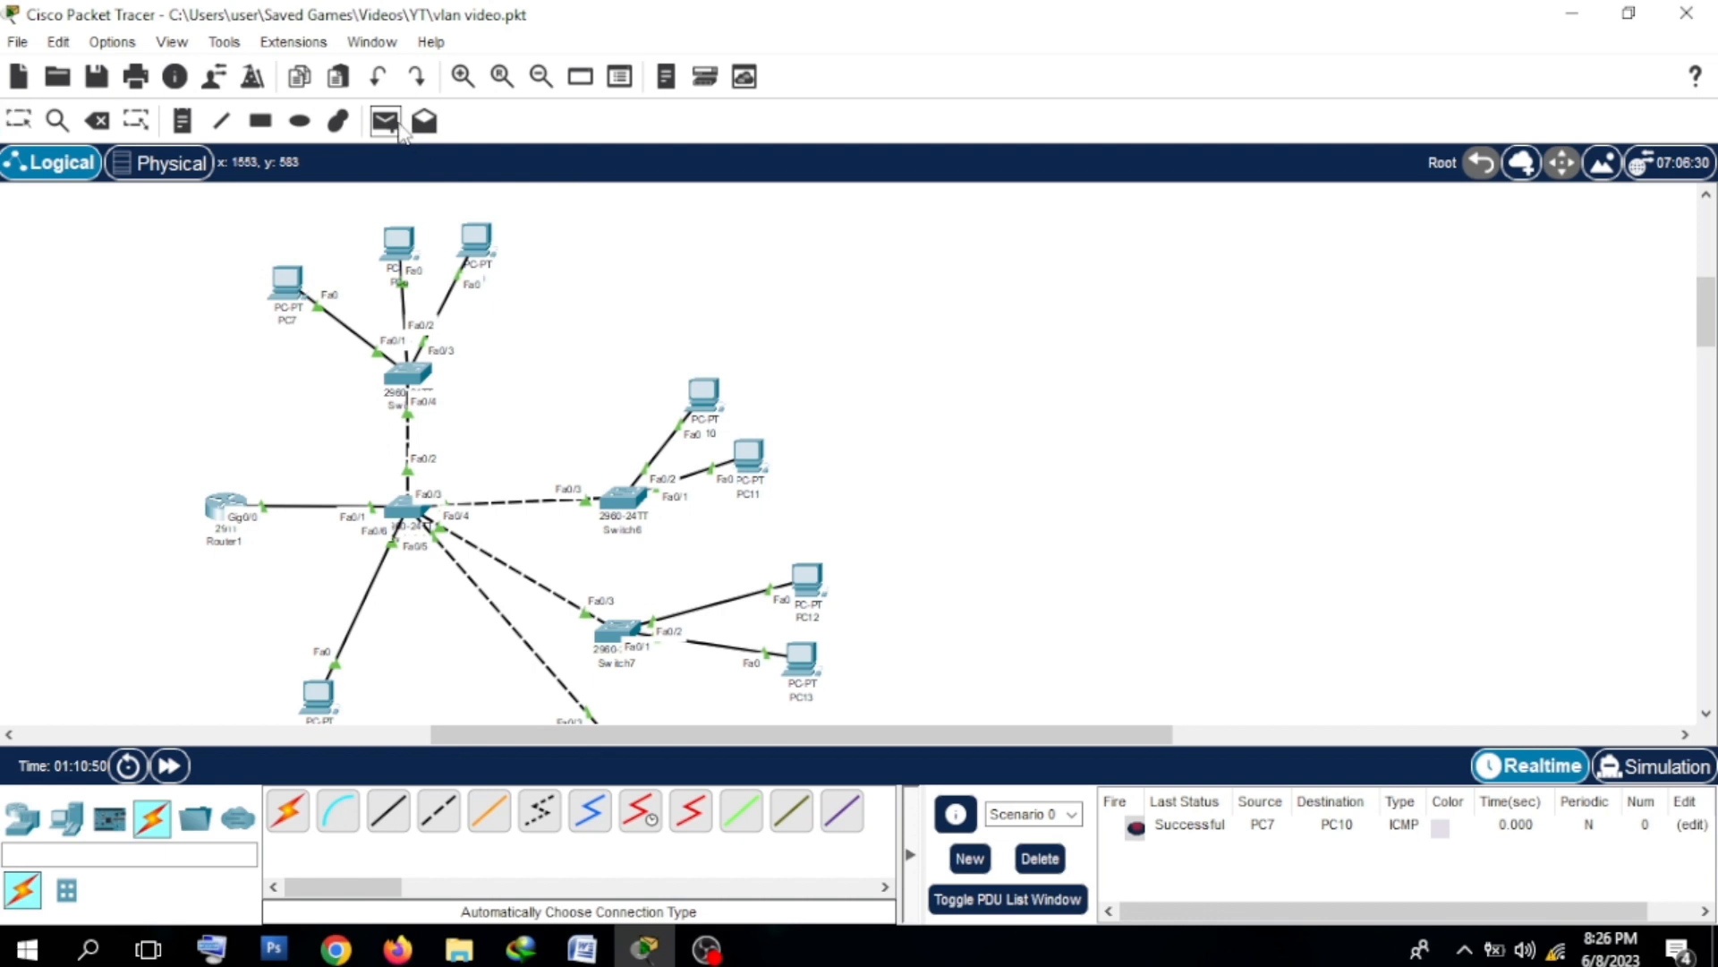
click(400, 244)
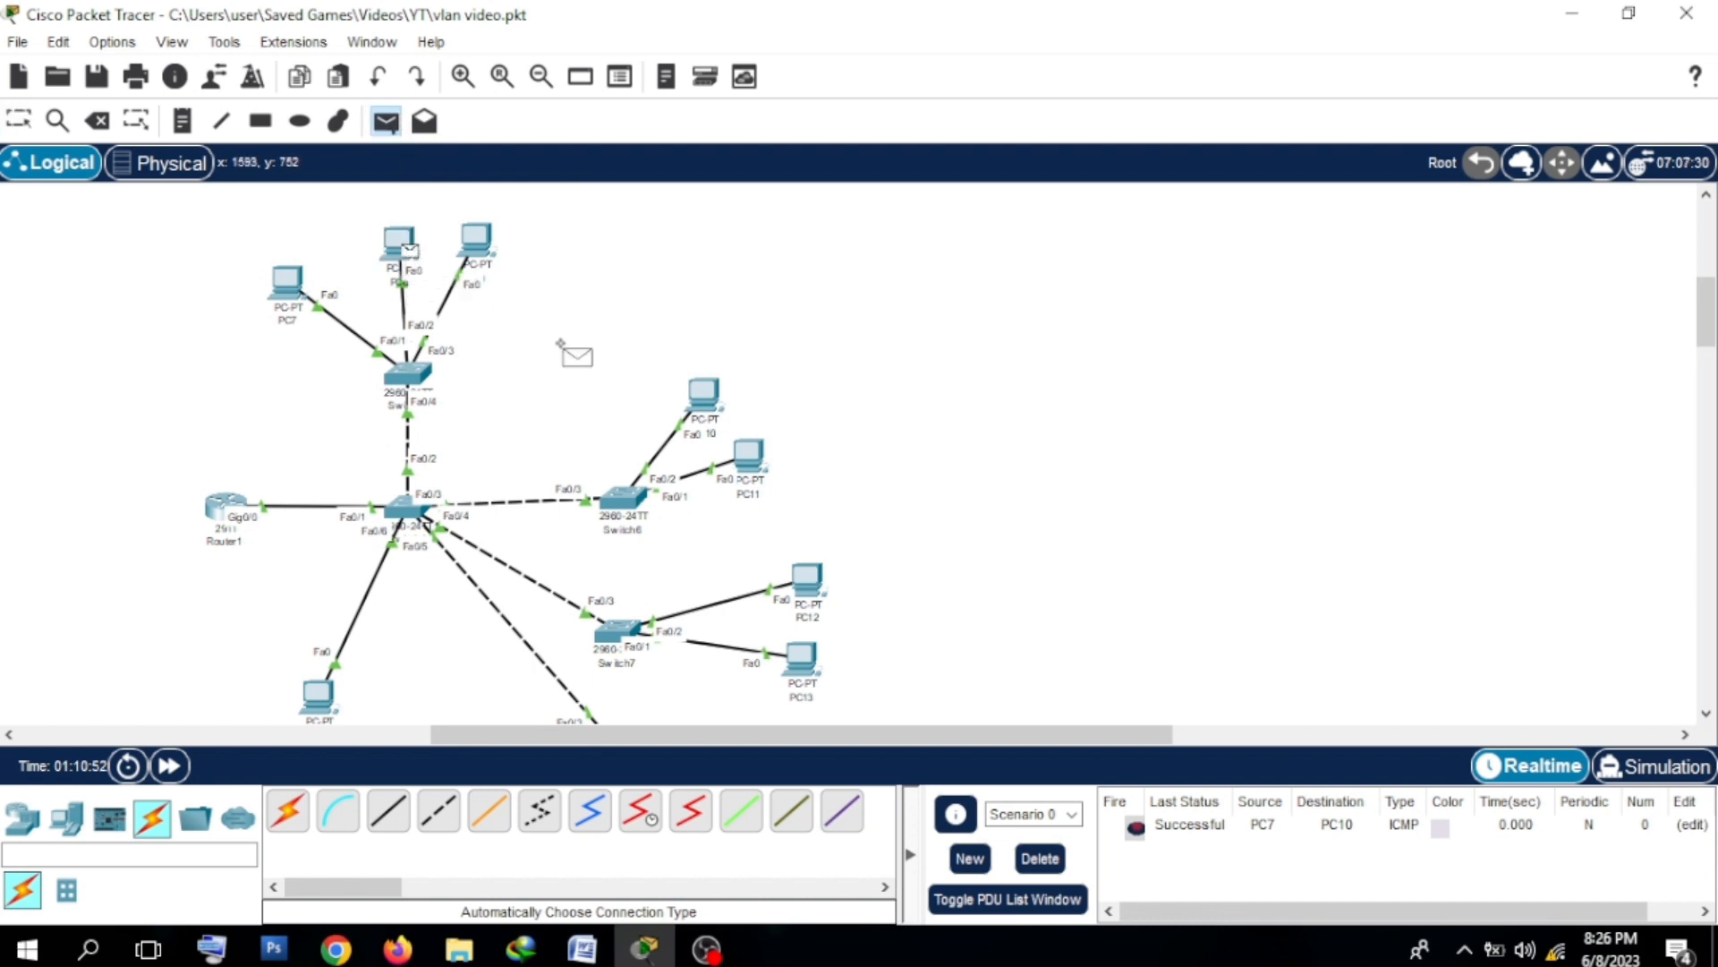
click(706, 396)
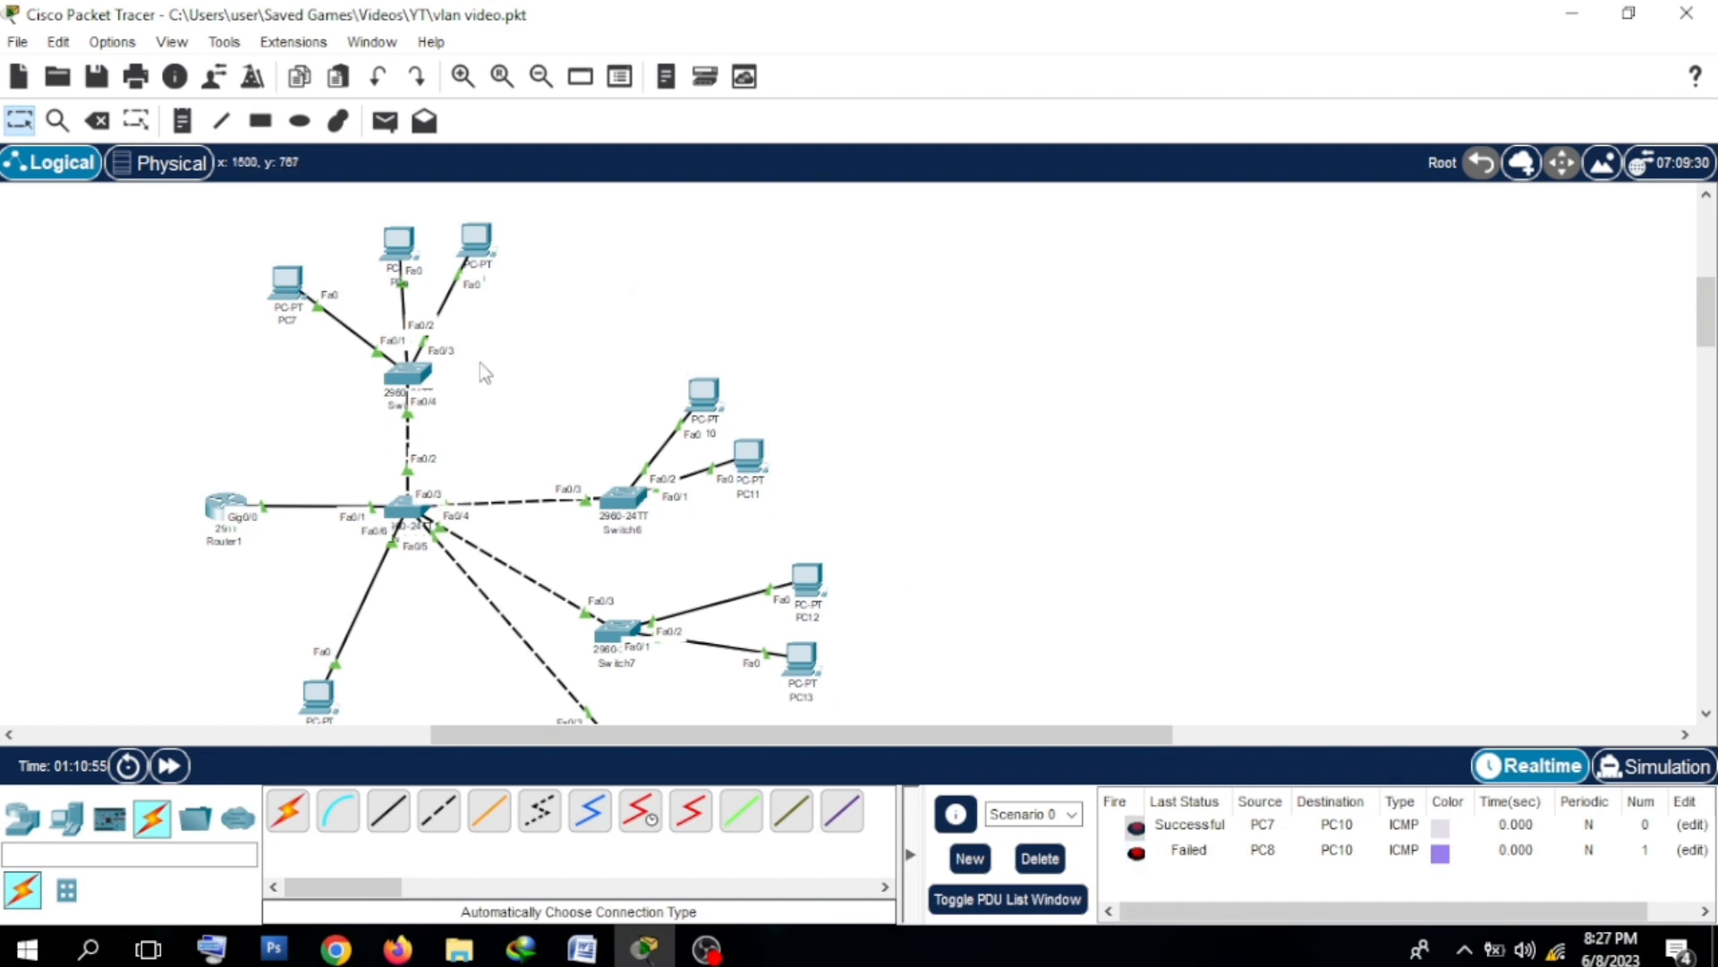
click(1135, 853)
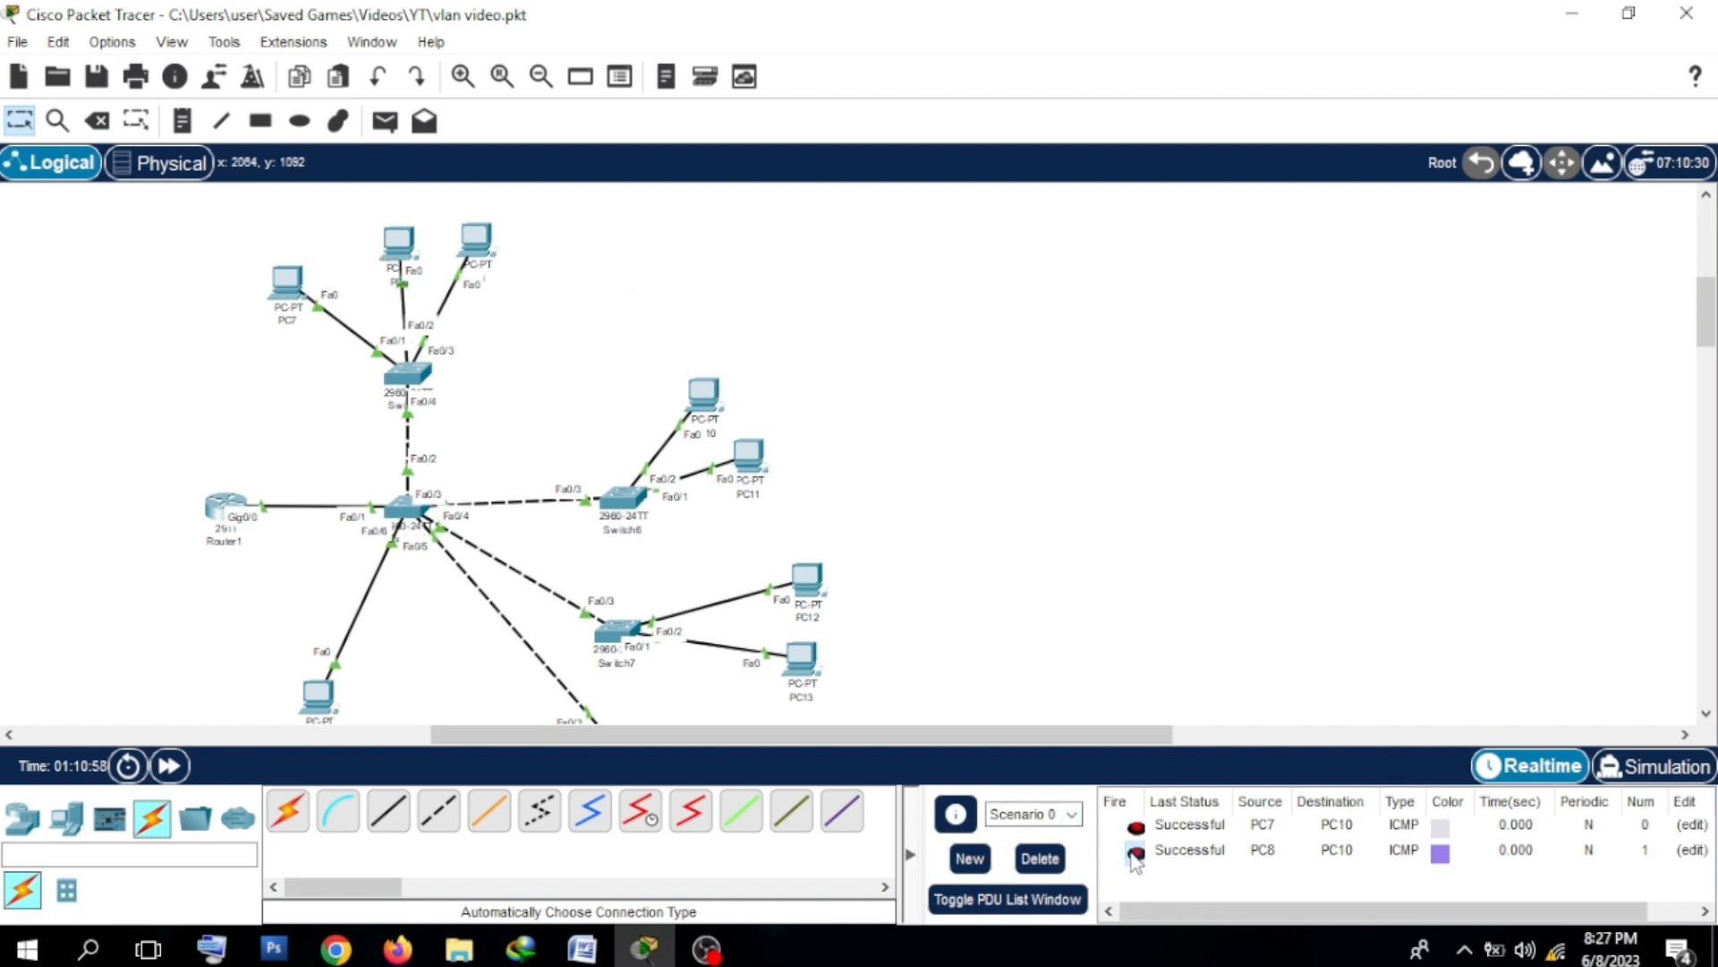
click(1038, 858)
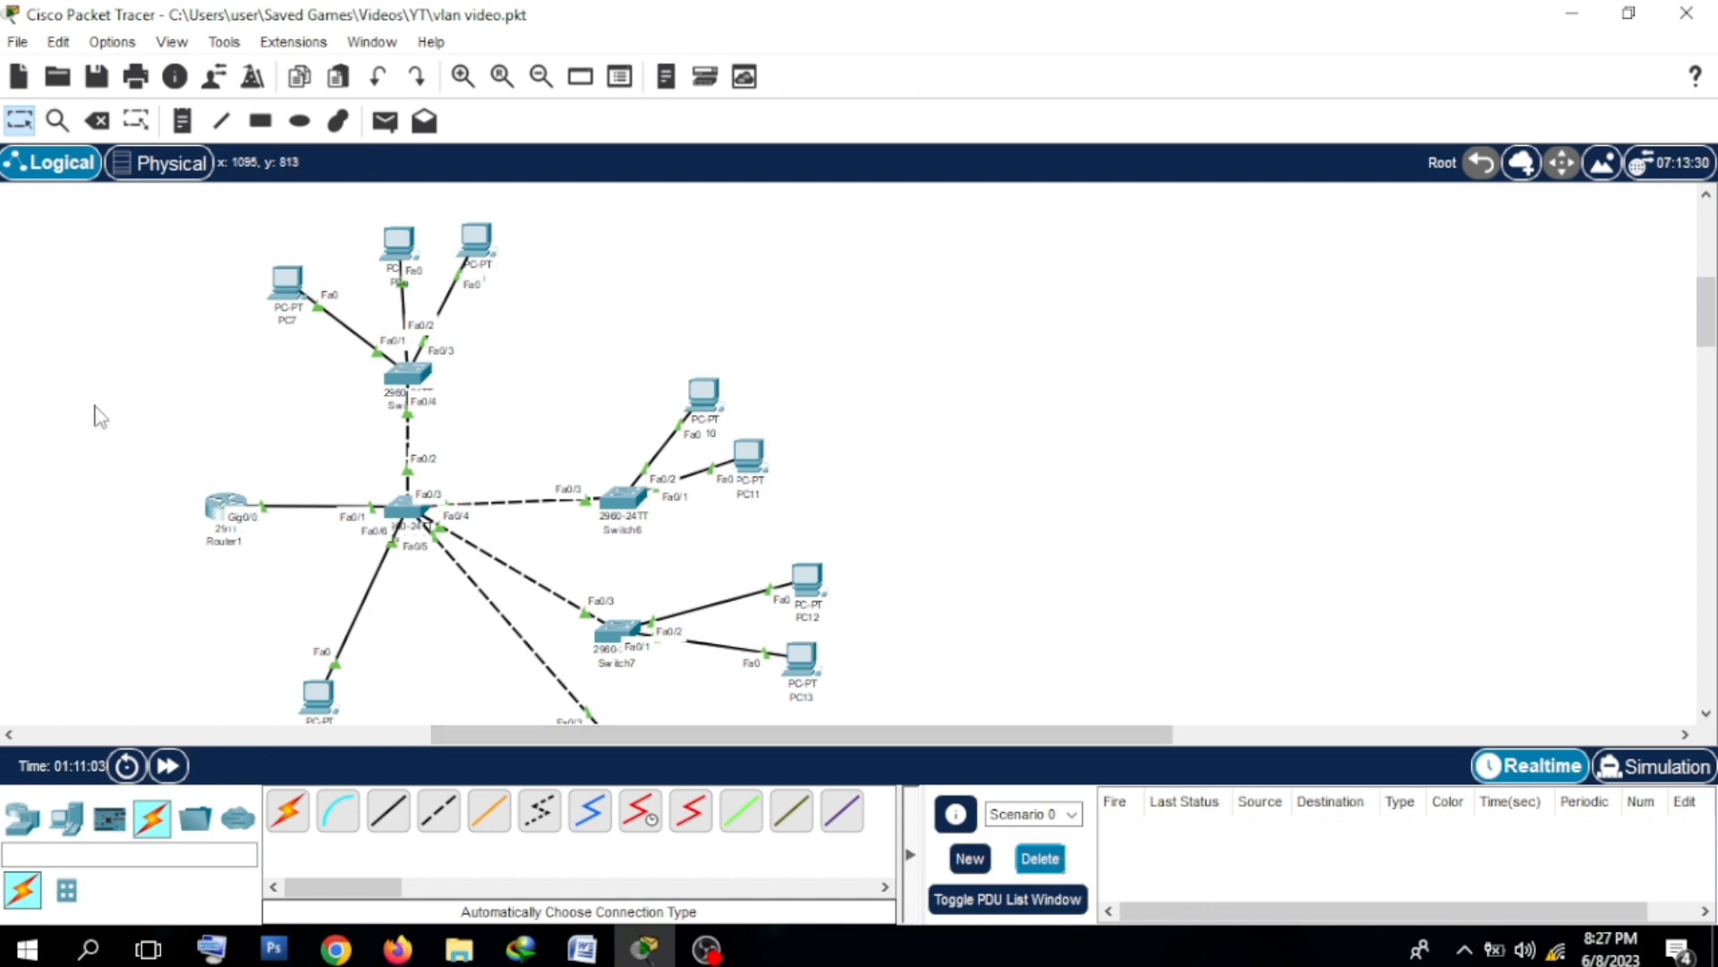
drag(206, 228, 502, 414)
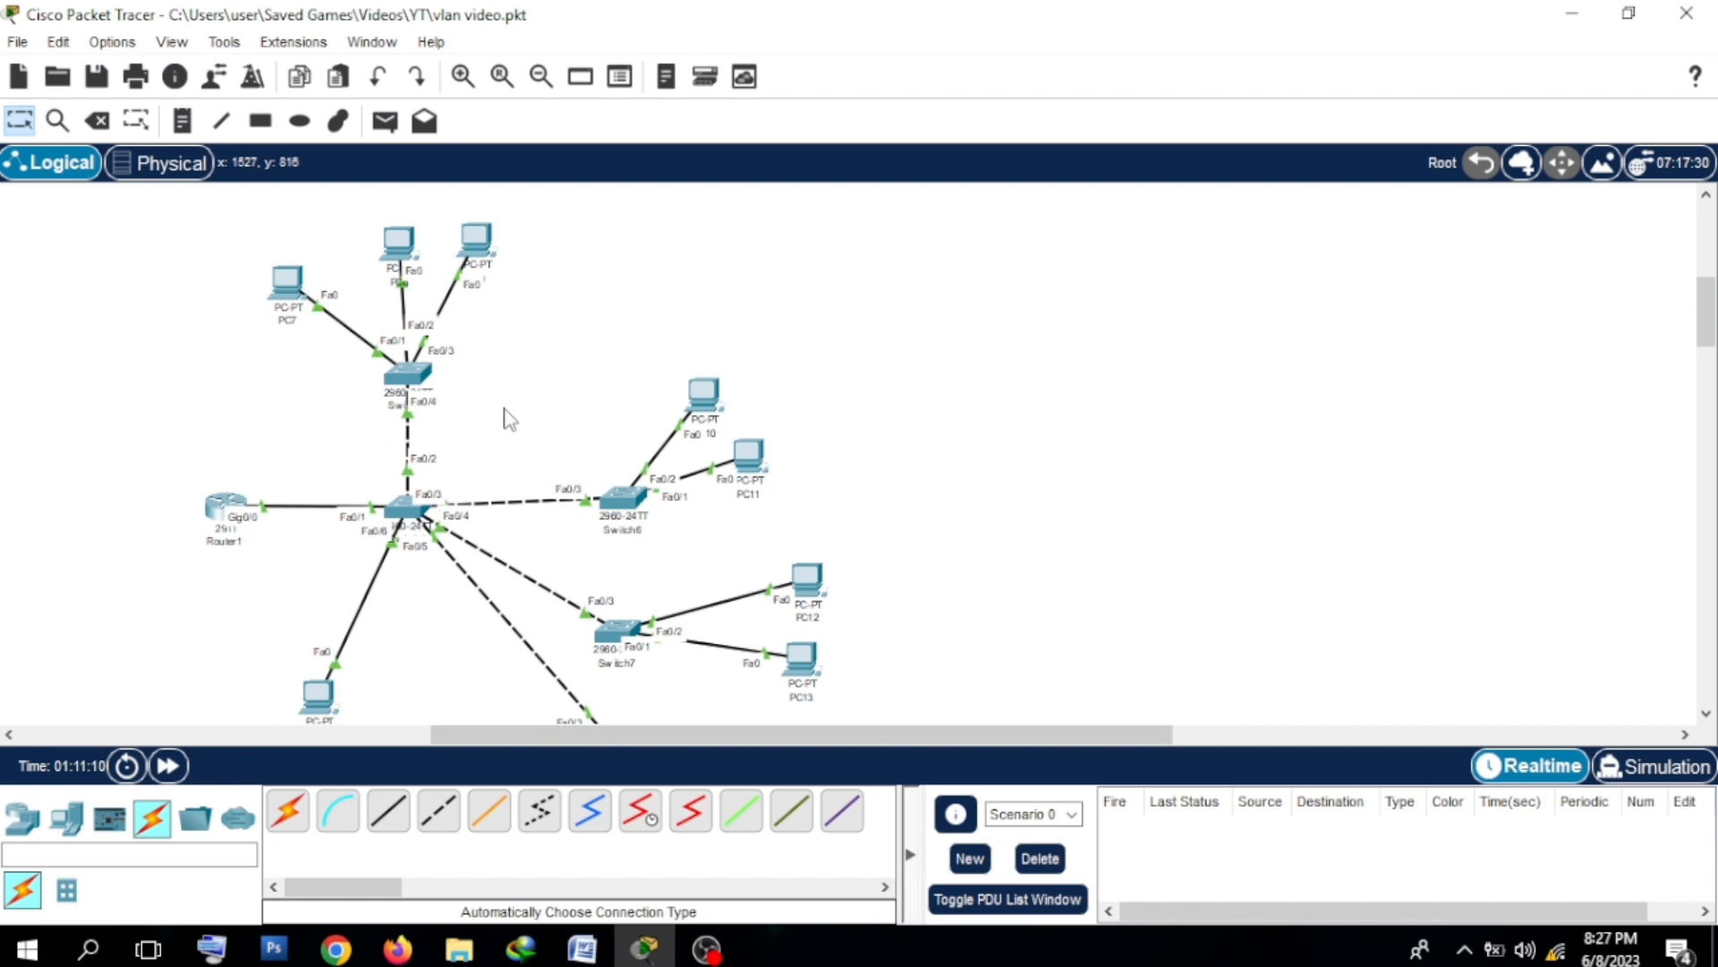
drag(238, 229, 587, 319)
mouse_move(1703, 315)
mouse_down()
mouse_move(1703, 339)
mouse_move(1703, 322)
mouse_up()
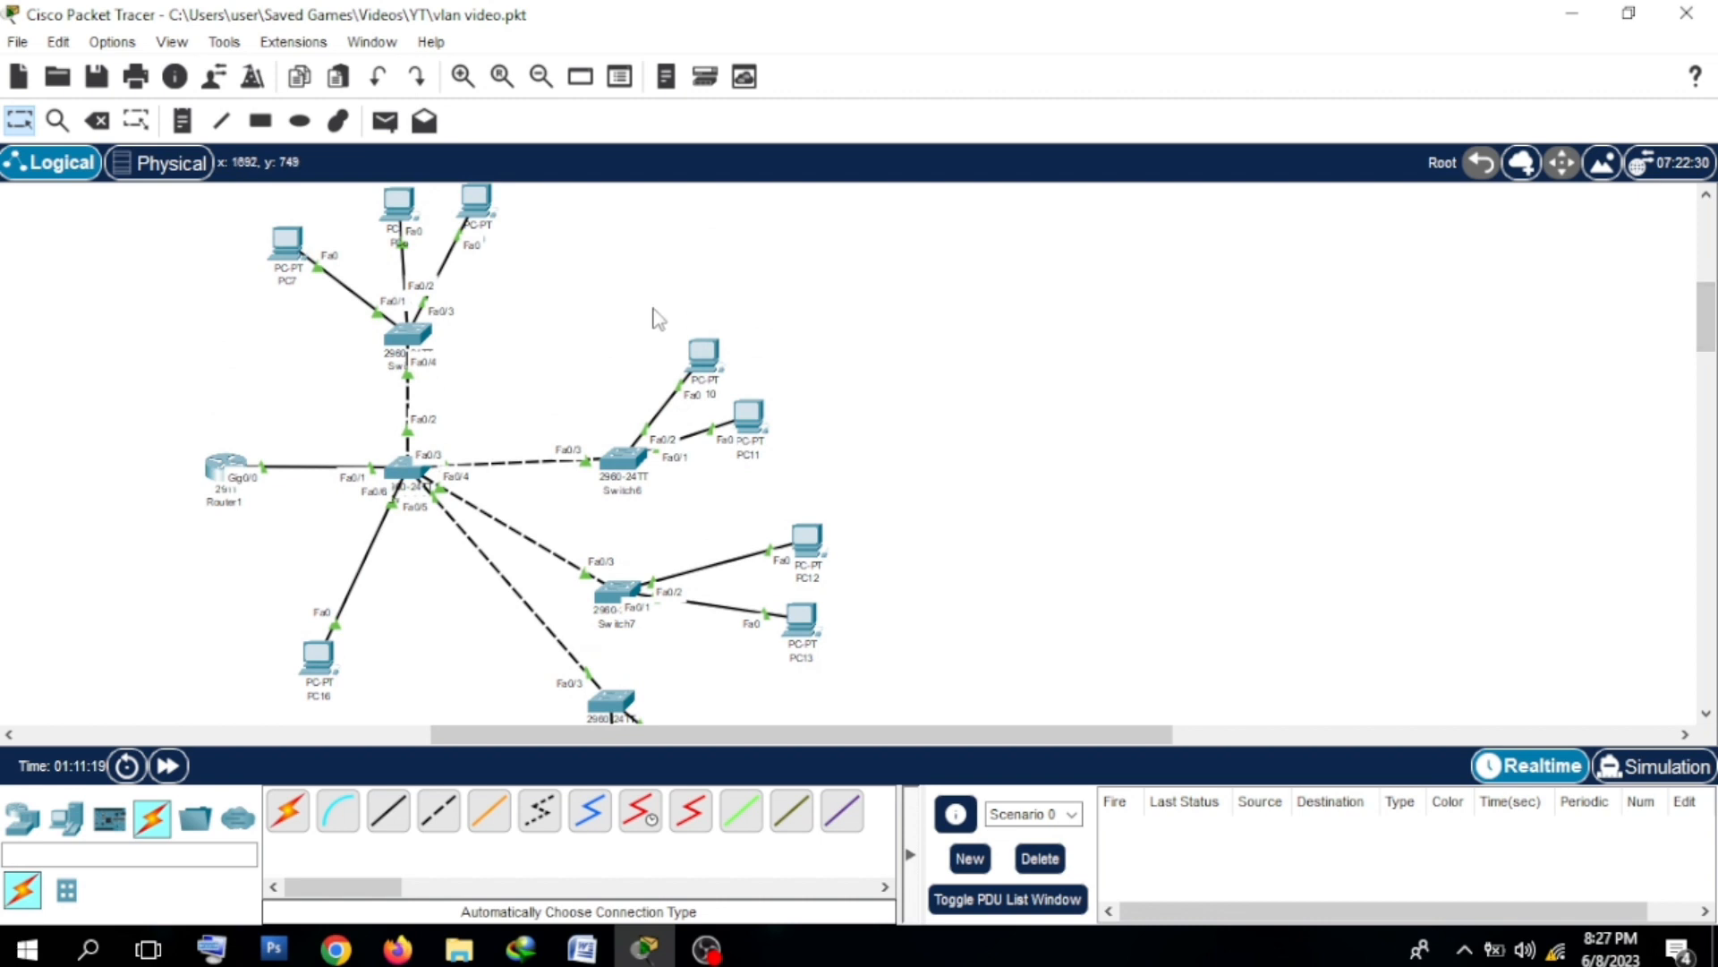
mouse_move(579, 428)
mouse_down()
mouse_move(650, 481)
mouse_move(653, 506)
mouse_move(588, 420)
mouse_up()
Step: Open Switch7's command line and enter privileged and global configuration mode with en and conf t
mouse_move(402, 474)
drag(1707, 307, 1707, 331)
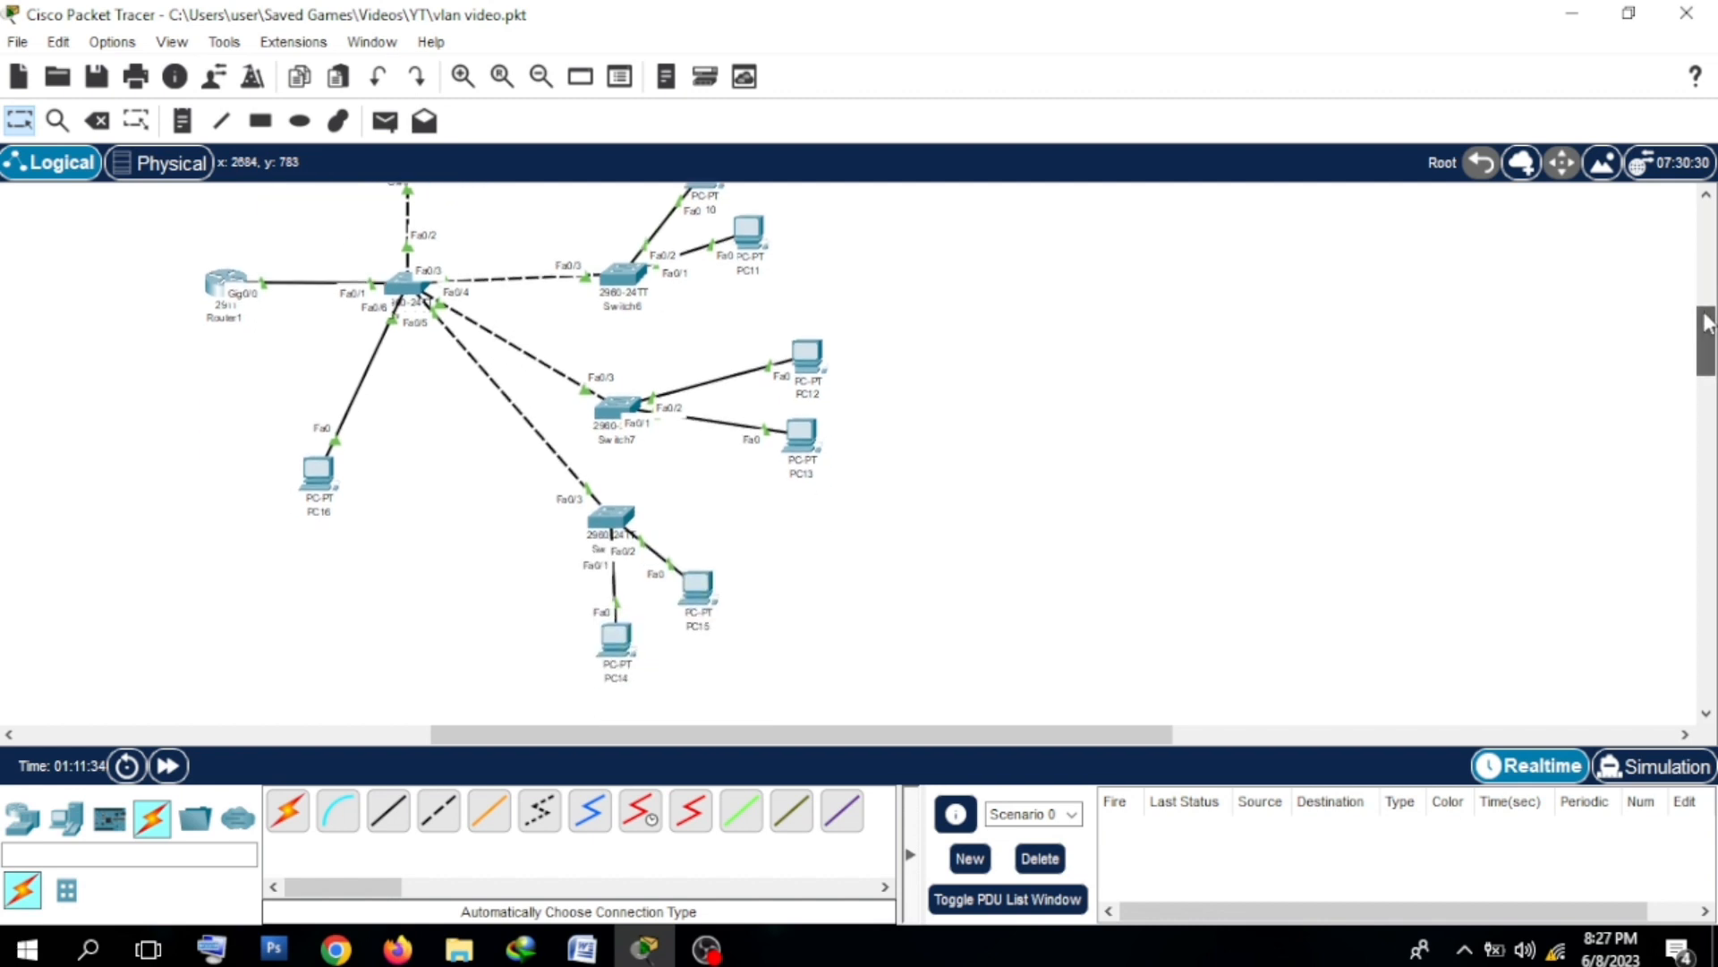
click(622, 412)
click(606, 80)
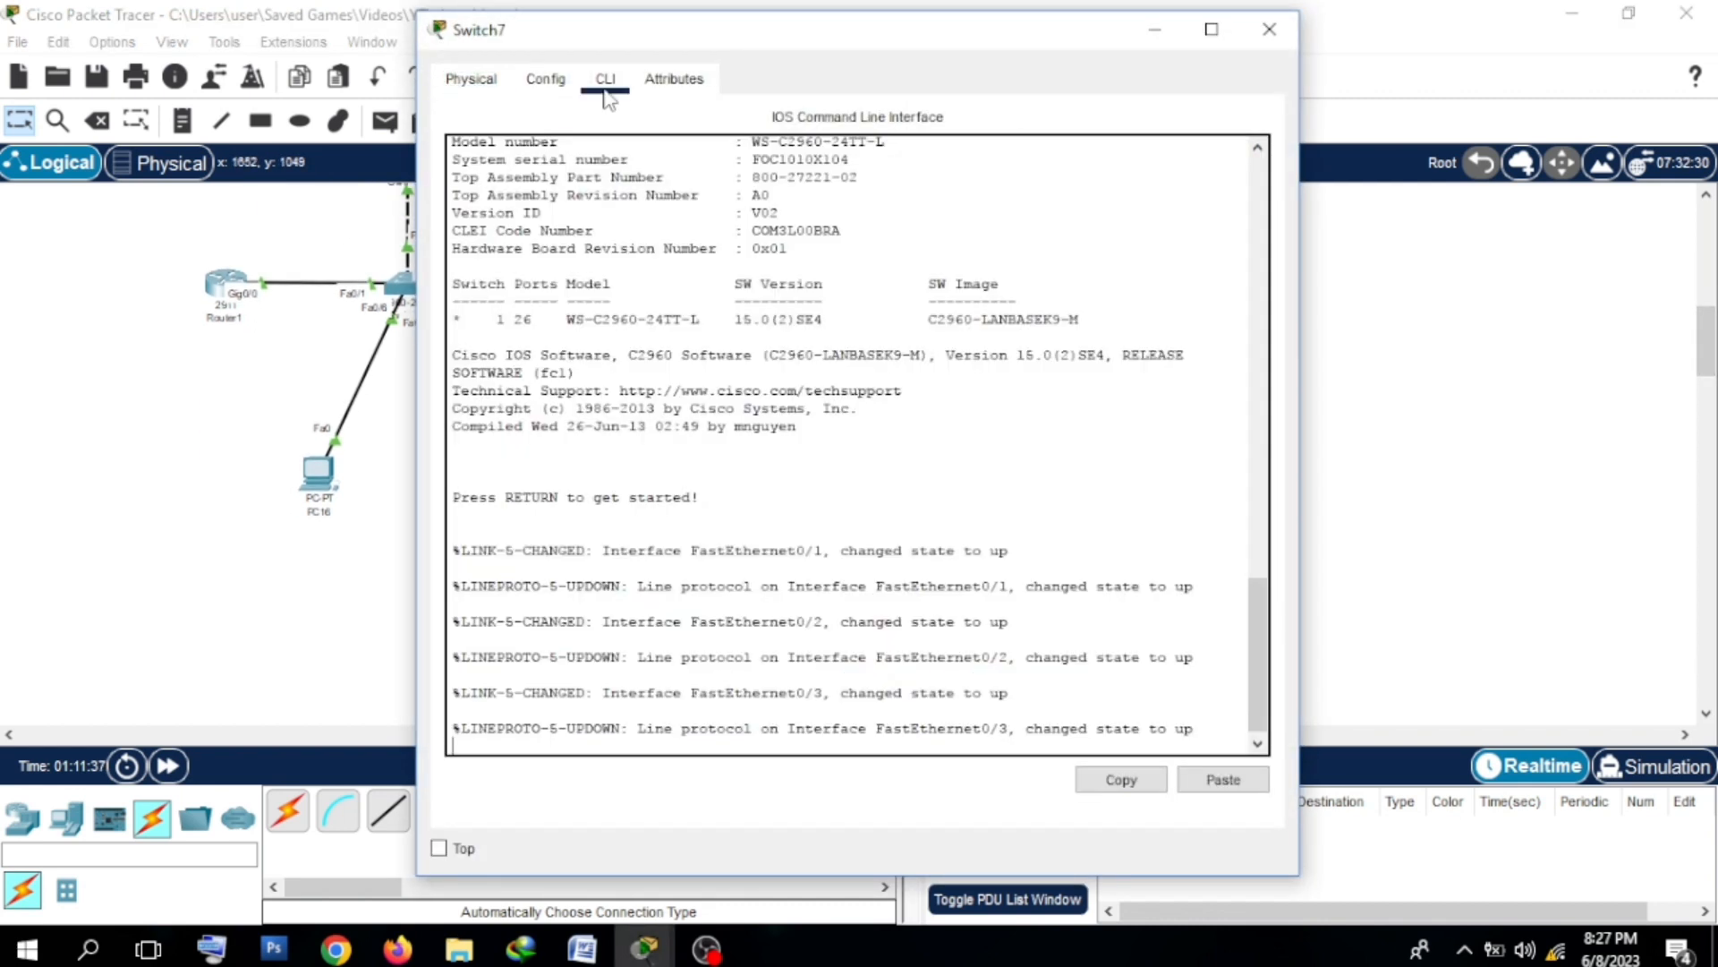
key(Return)
key(Return)
key(Return)
key(Return)
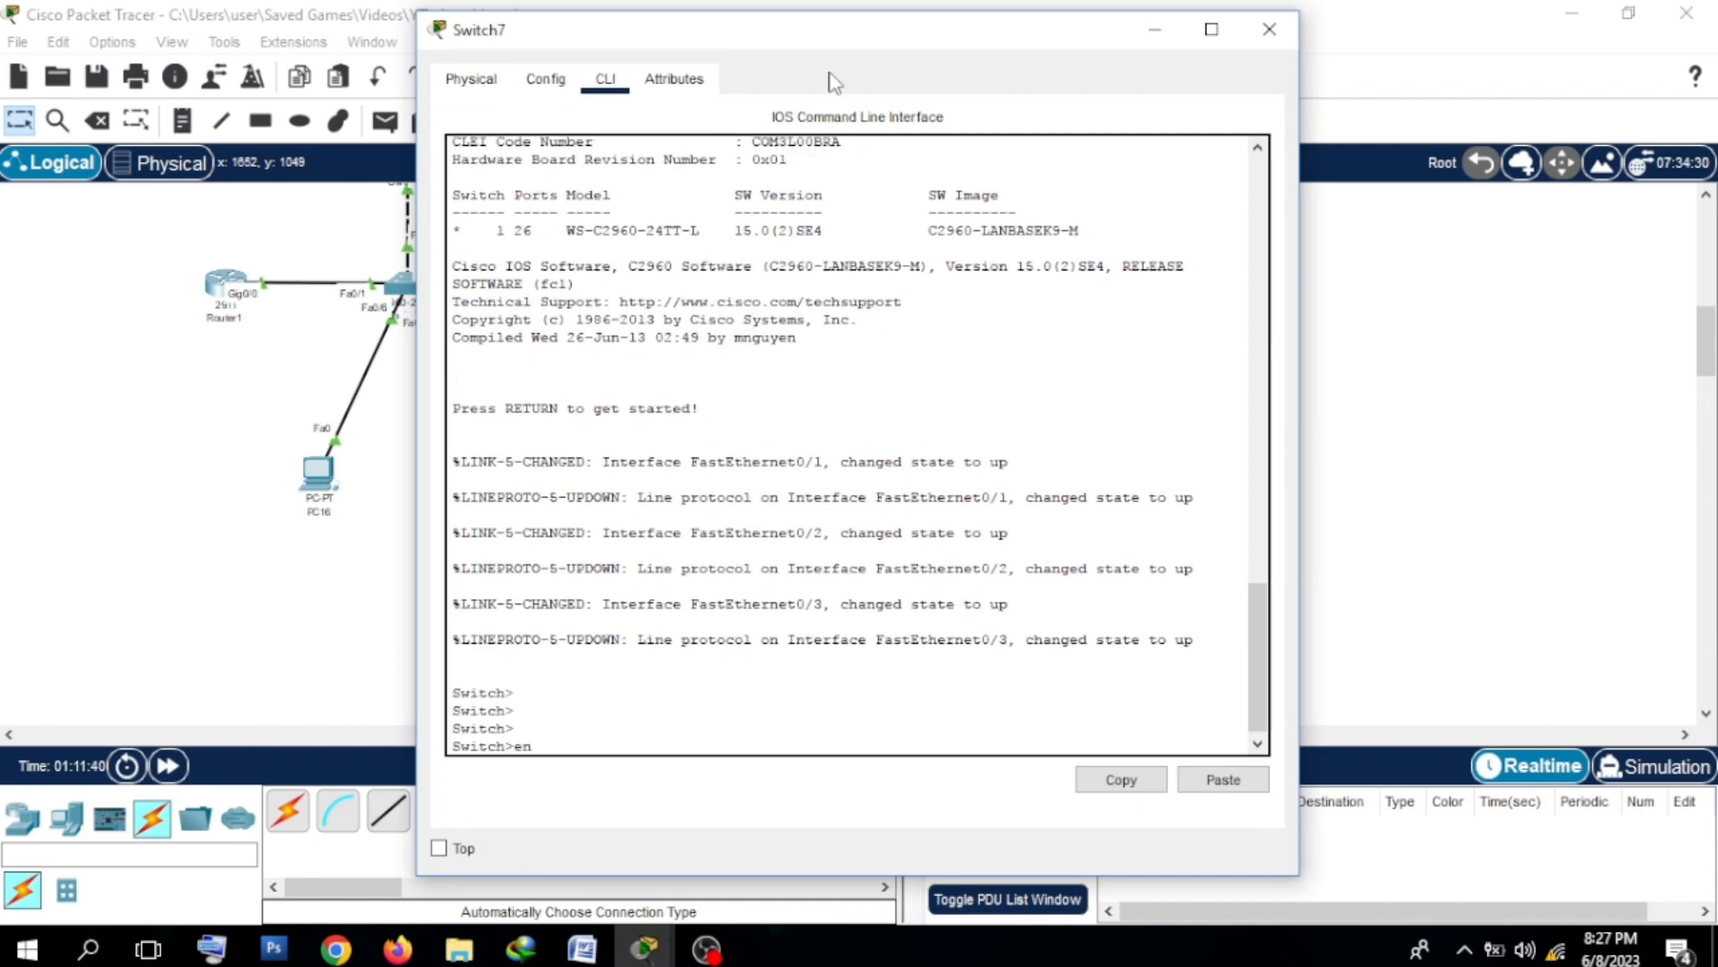
drag(841, 45, 1062, 114)
key(Return)
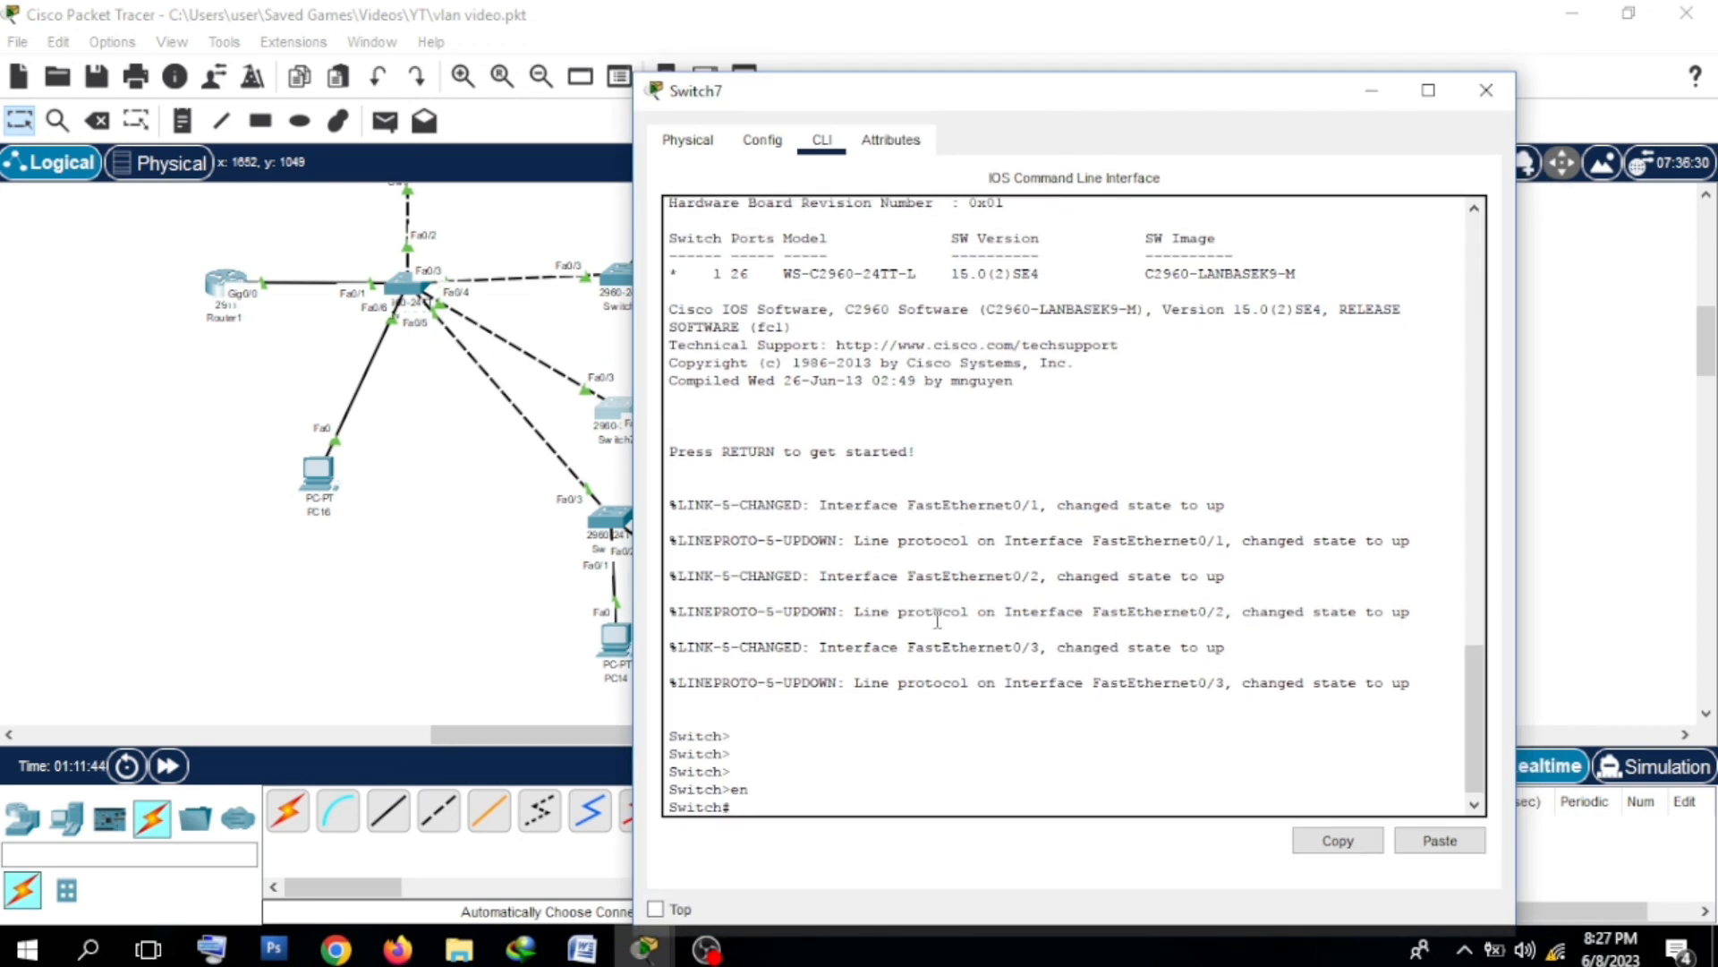
text(conf t)
key(Return)
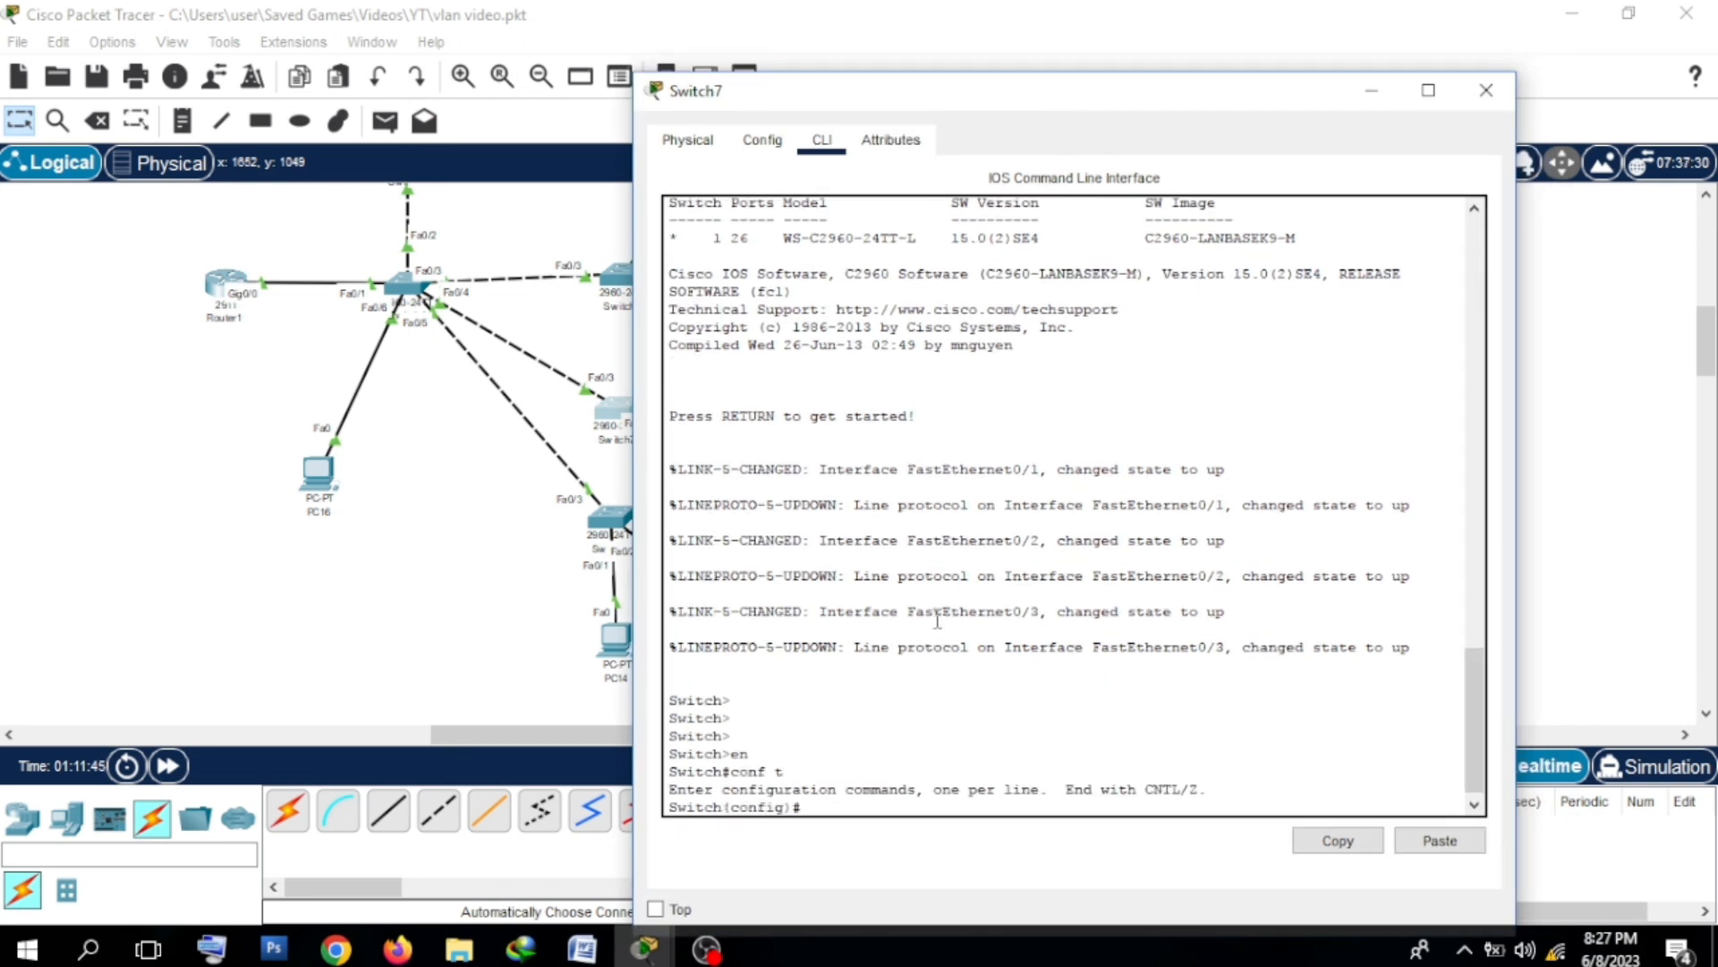
Step: Configure Switch7's interface fa0/3 as a trunk port with sw mo tr
text(int fa0/3)
key(Return)
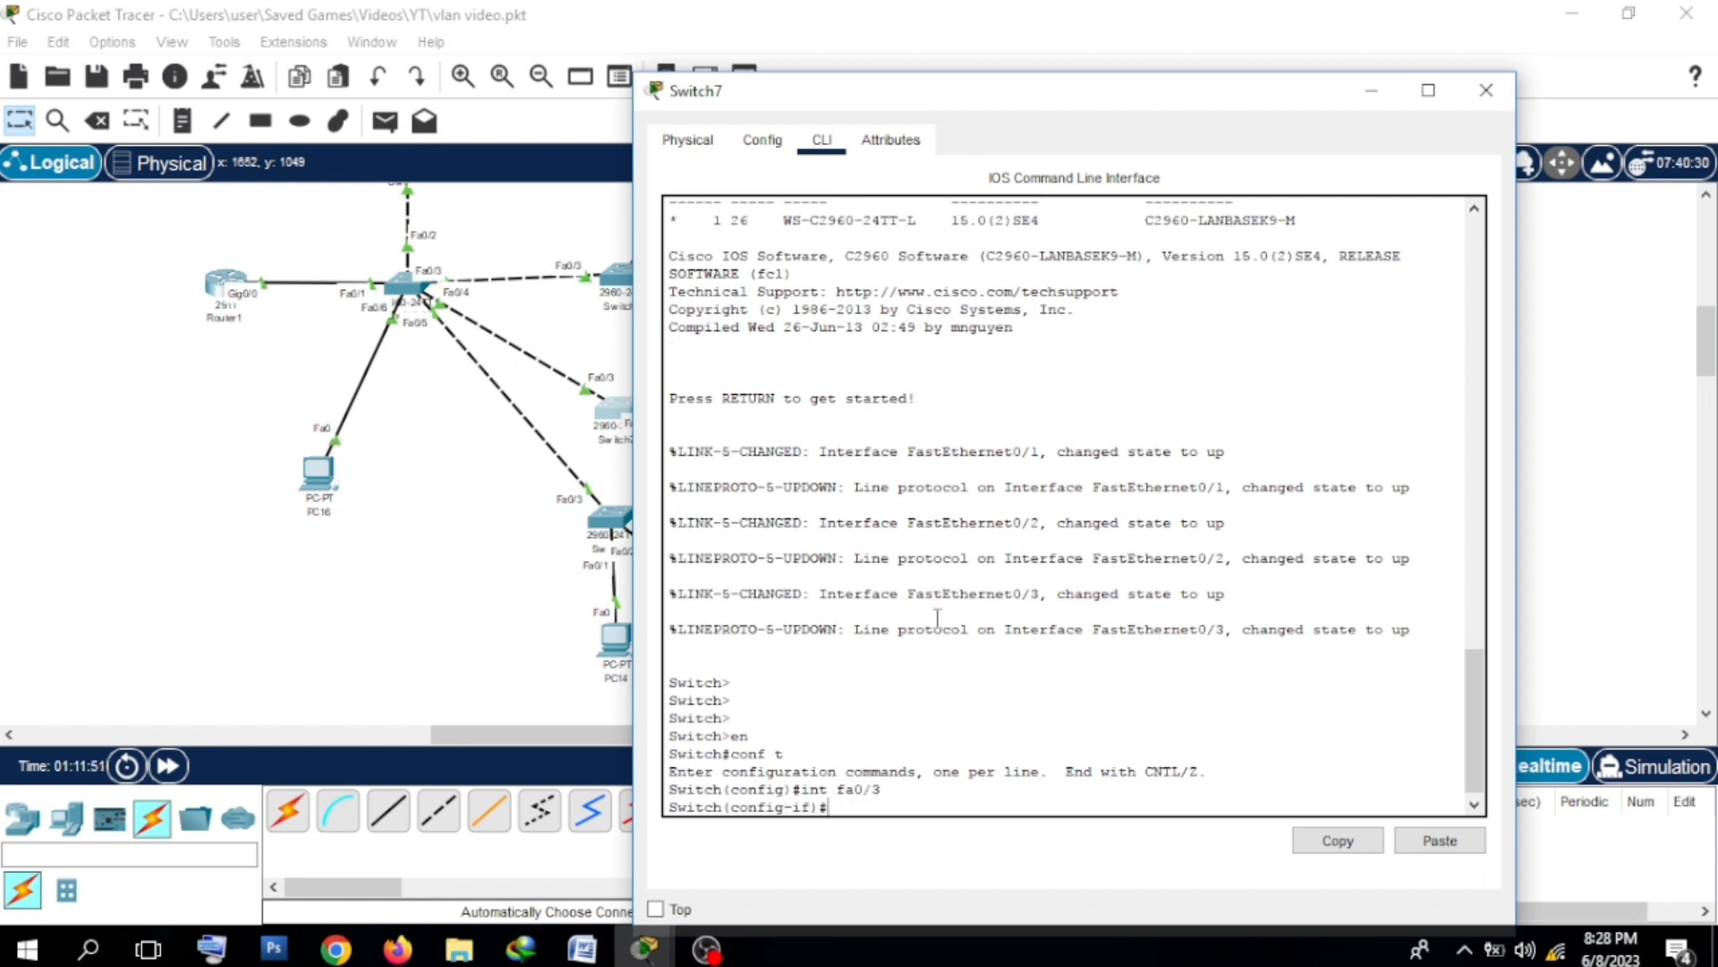
text(sw mo tr)
key(Return)
key(Return)
key(Return)
key(Return)
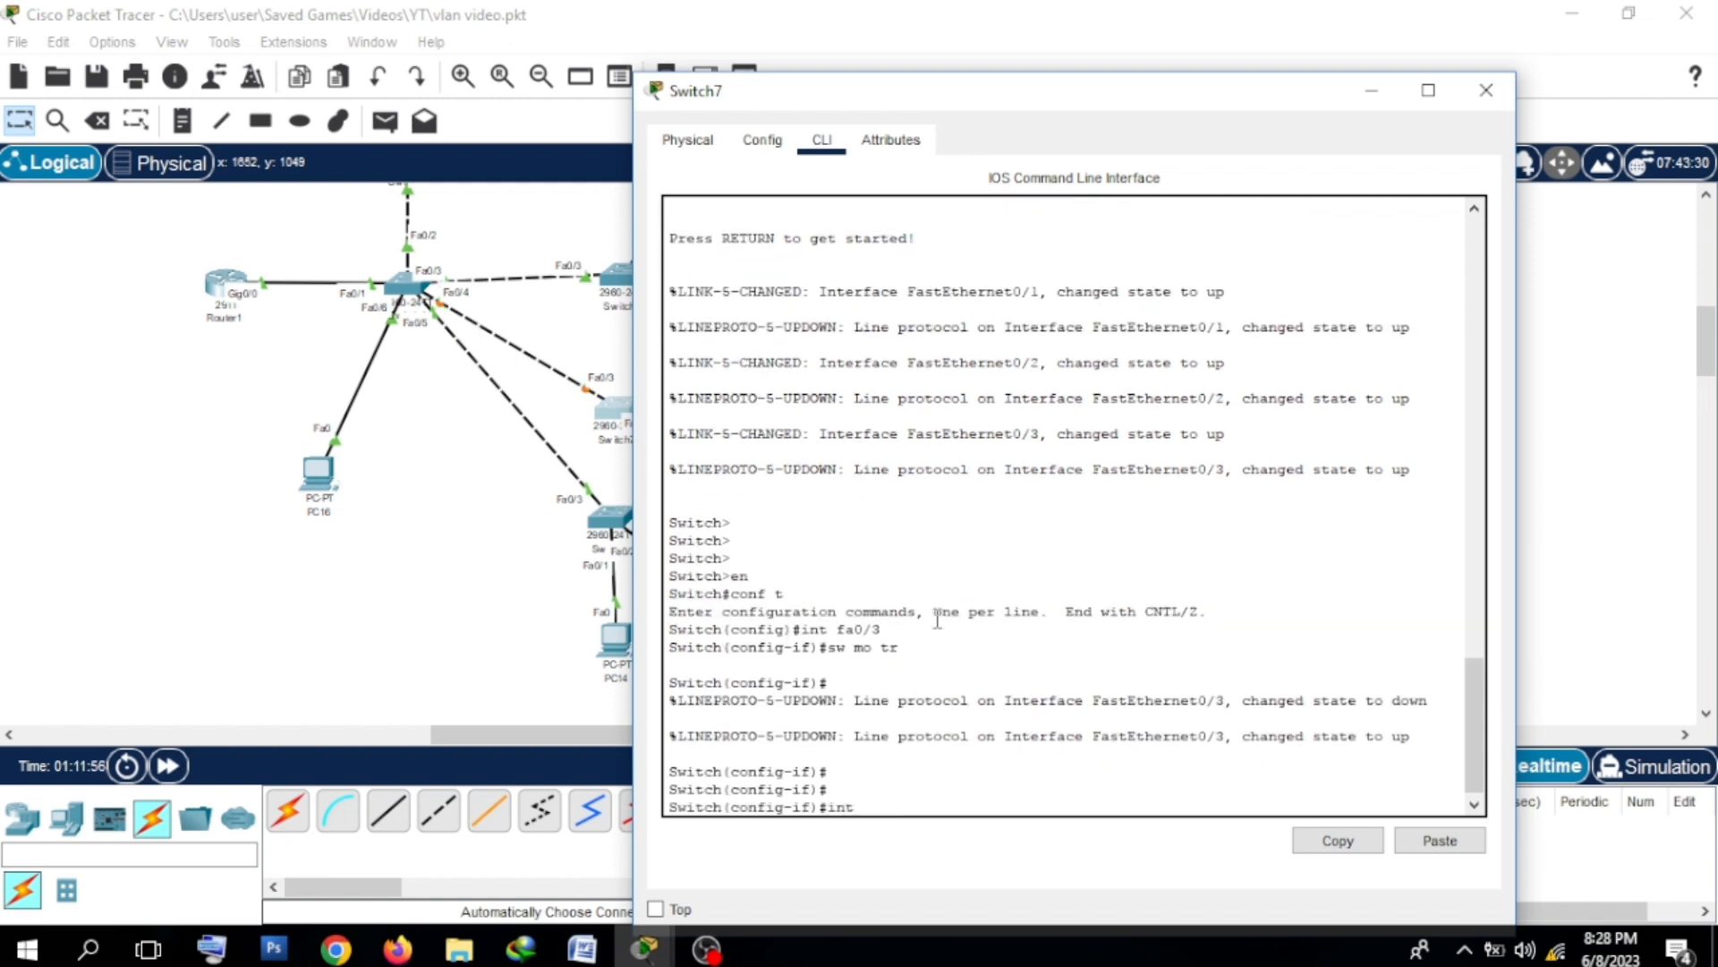
Step: Assign Switch7's interface range fa0/1-2 to access VLAN 20 and close the switch's window
text(int range fa)
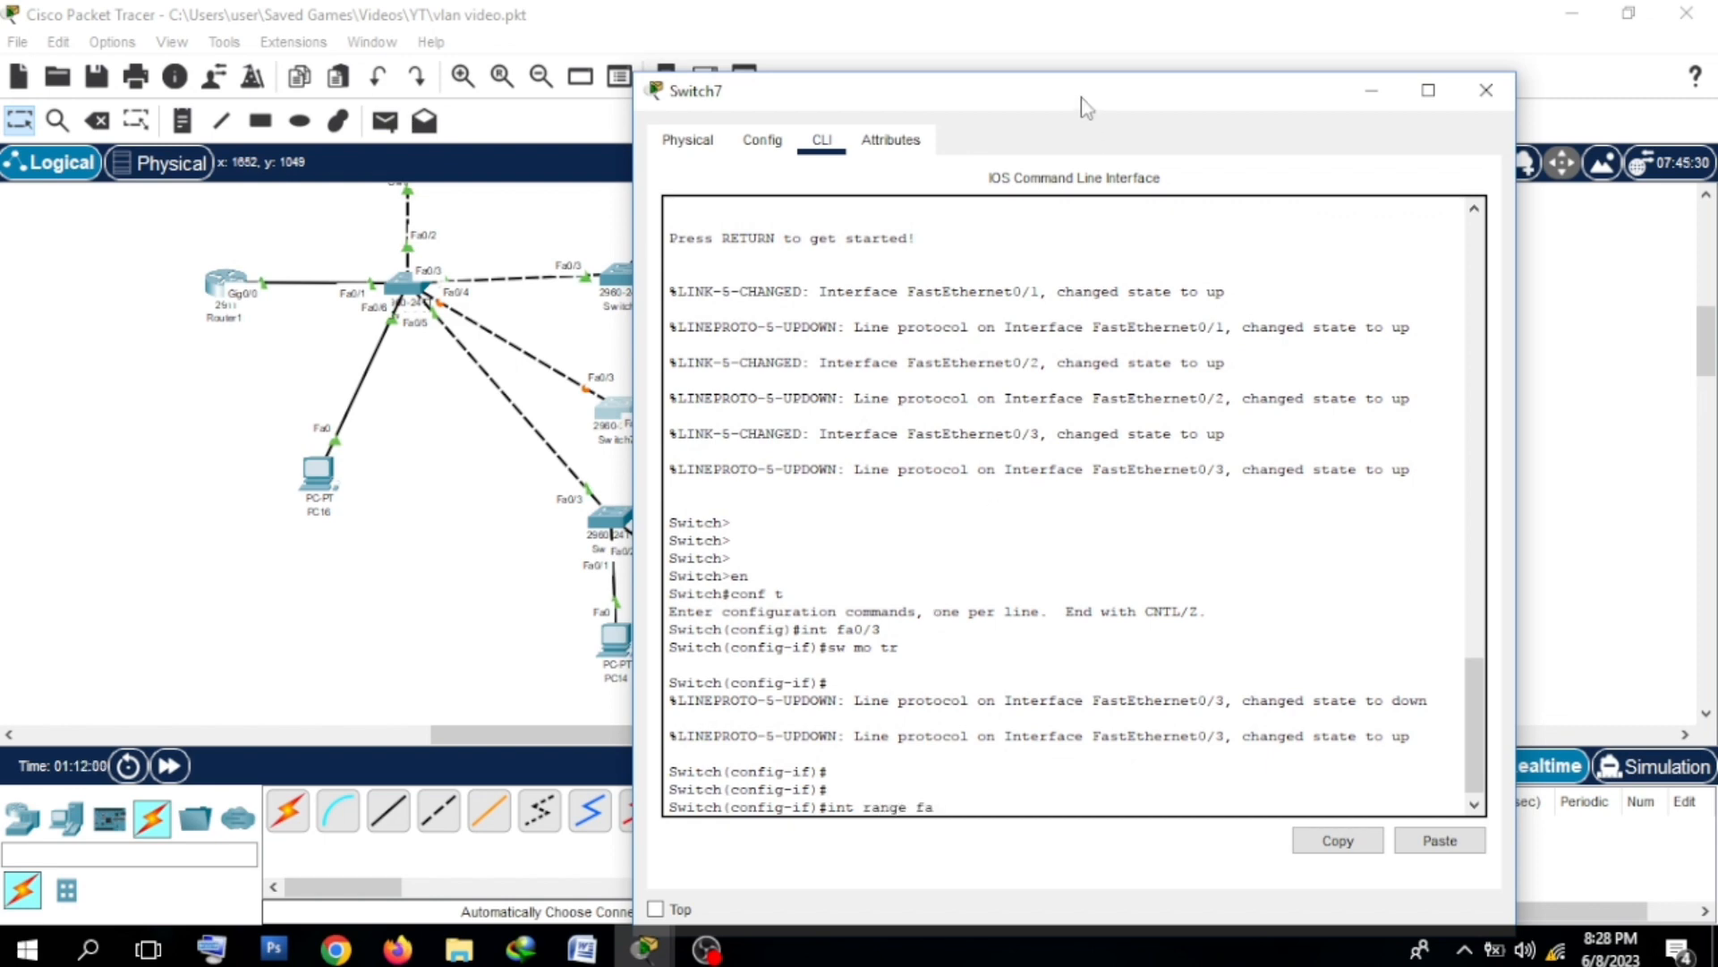
drag(1086, 113, 1330, 99)
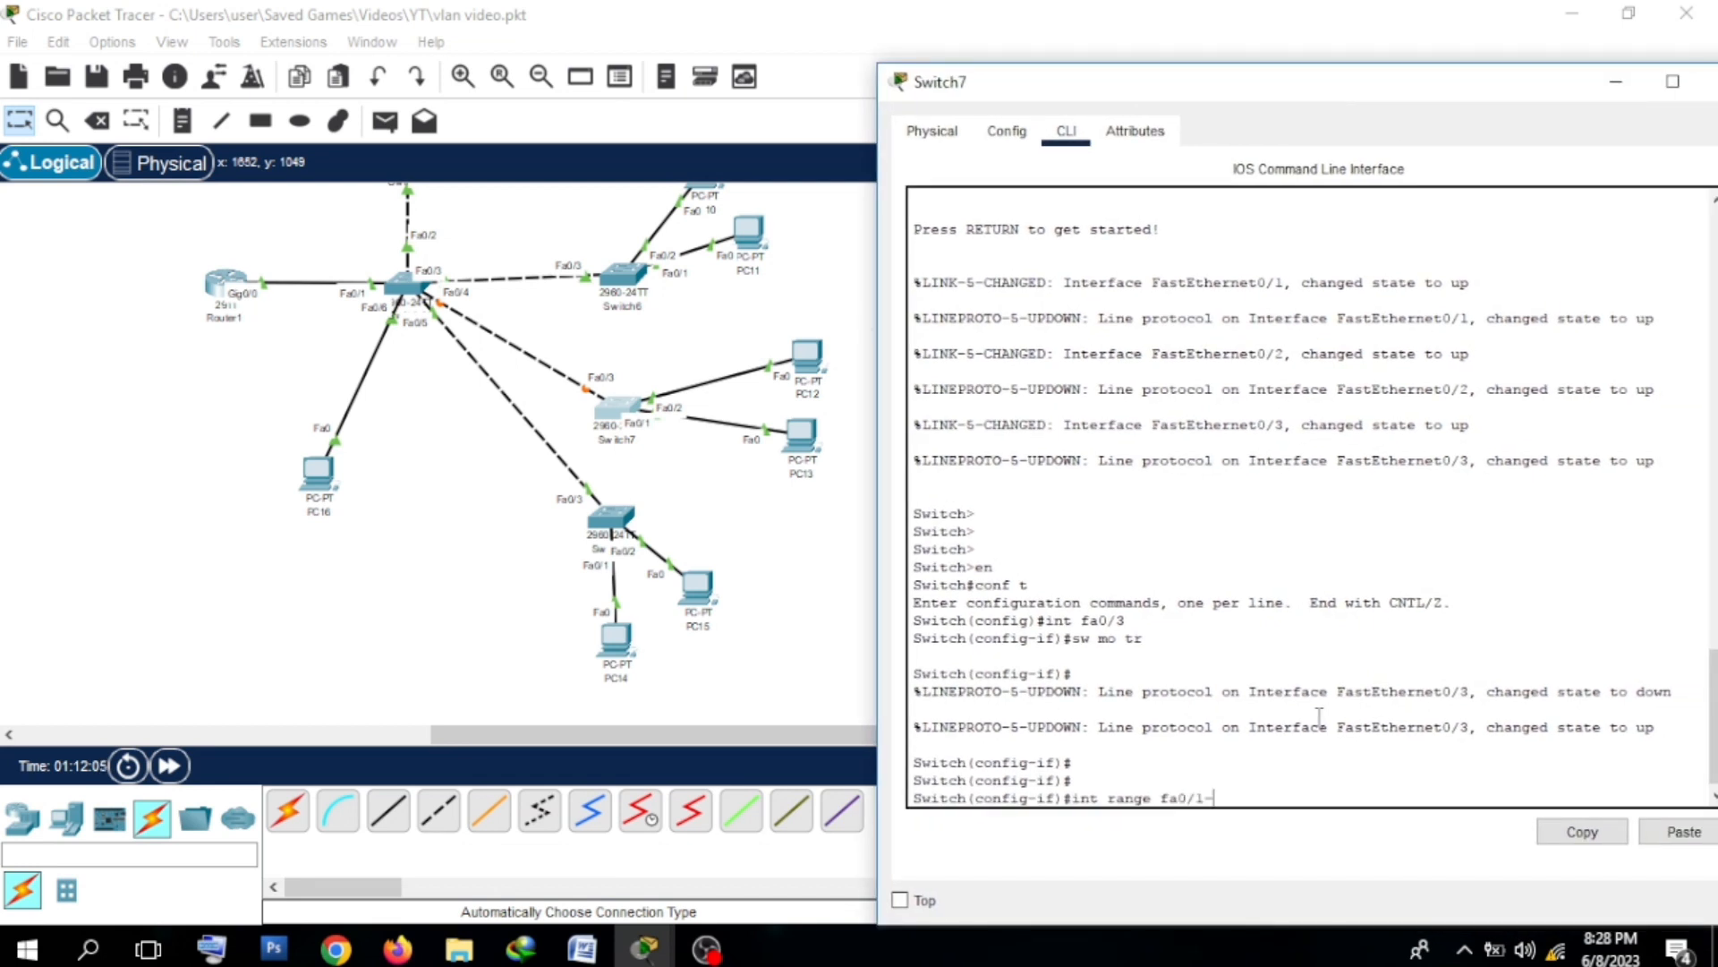
text(0/1-2)
key(Return)
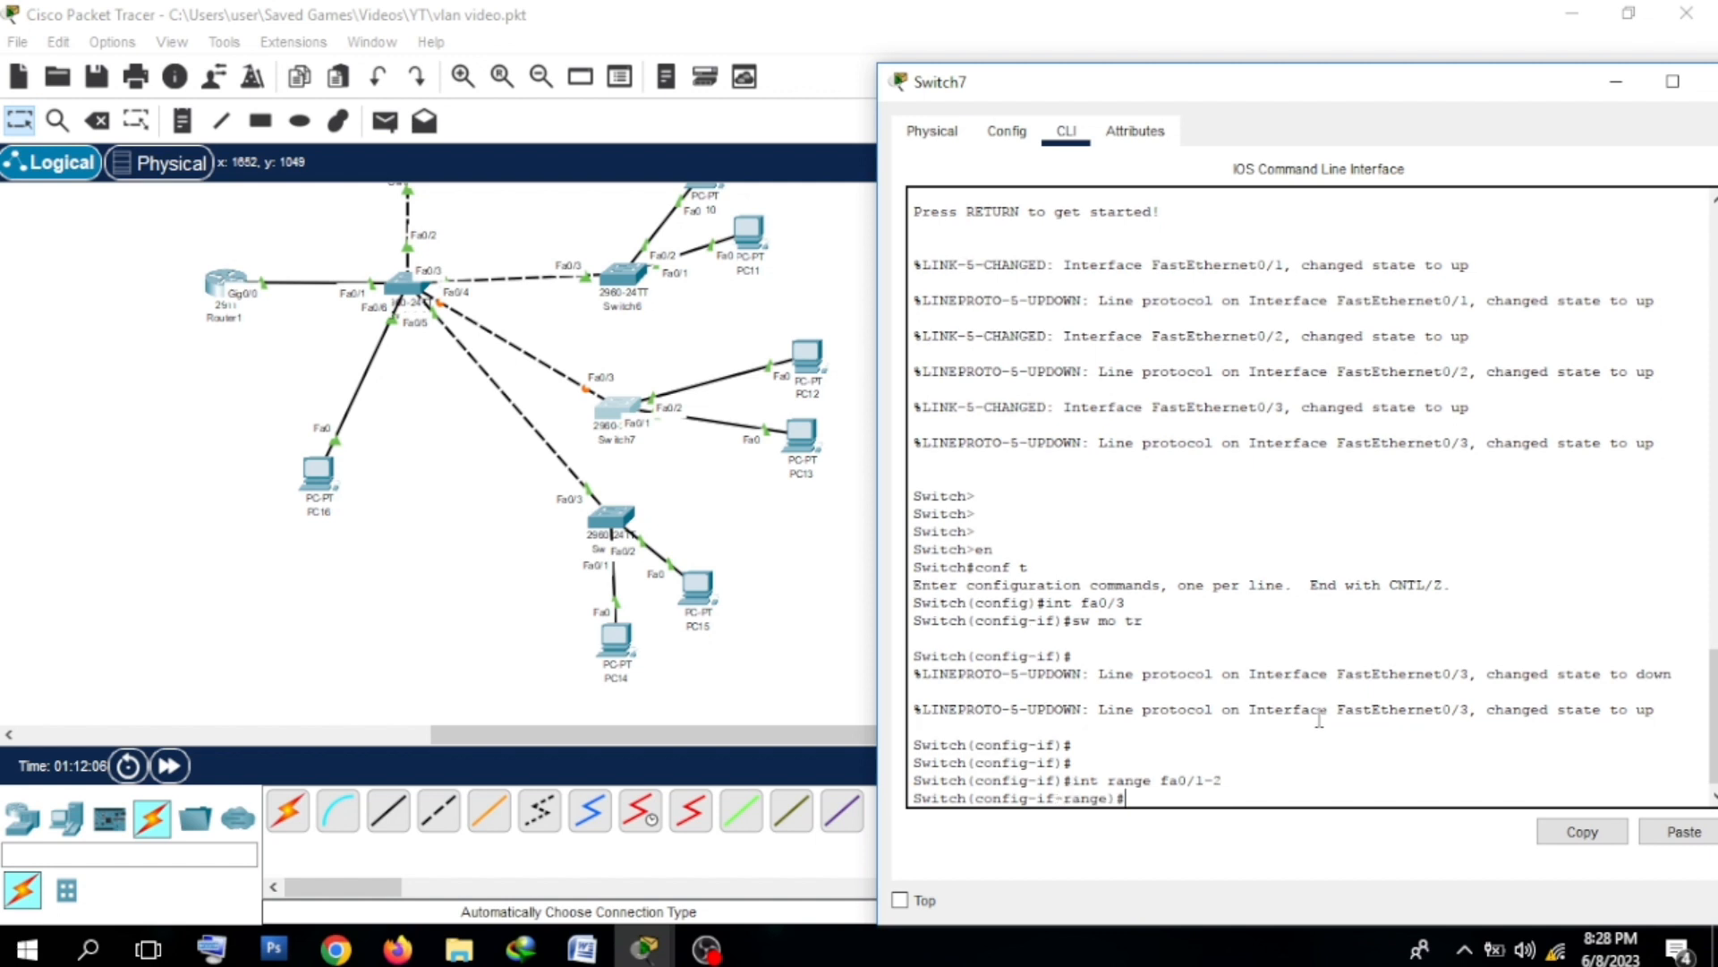
text(sw ACC vla)
key(Return)
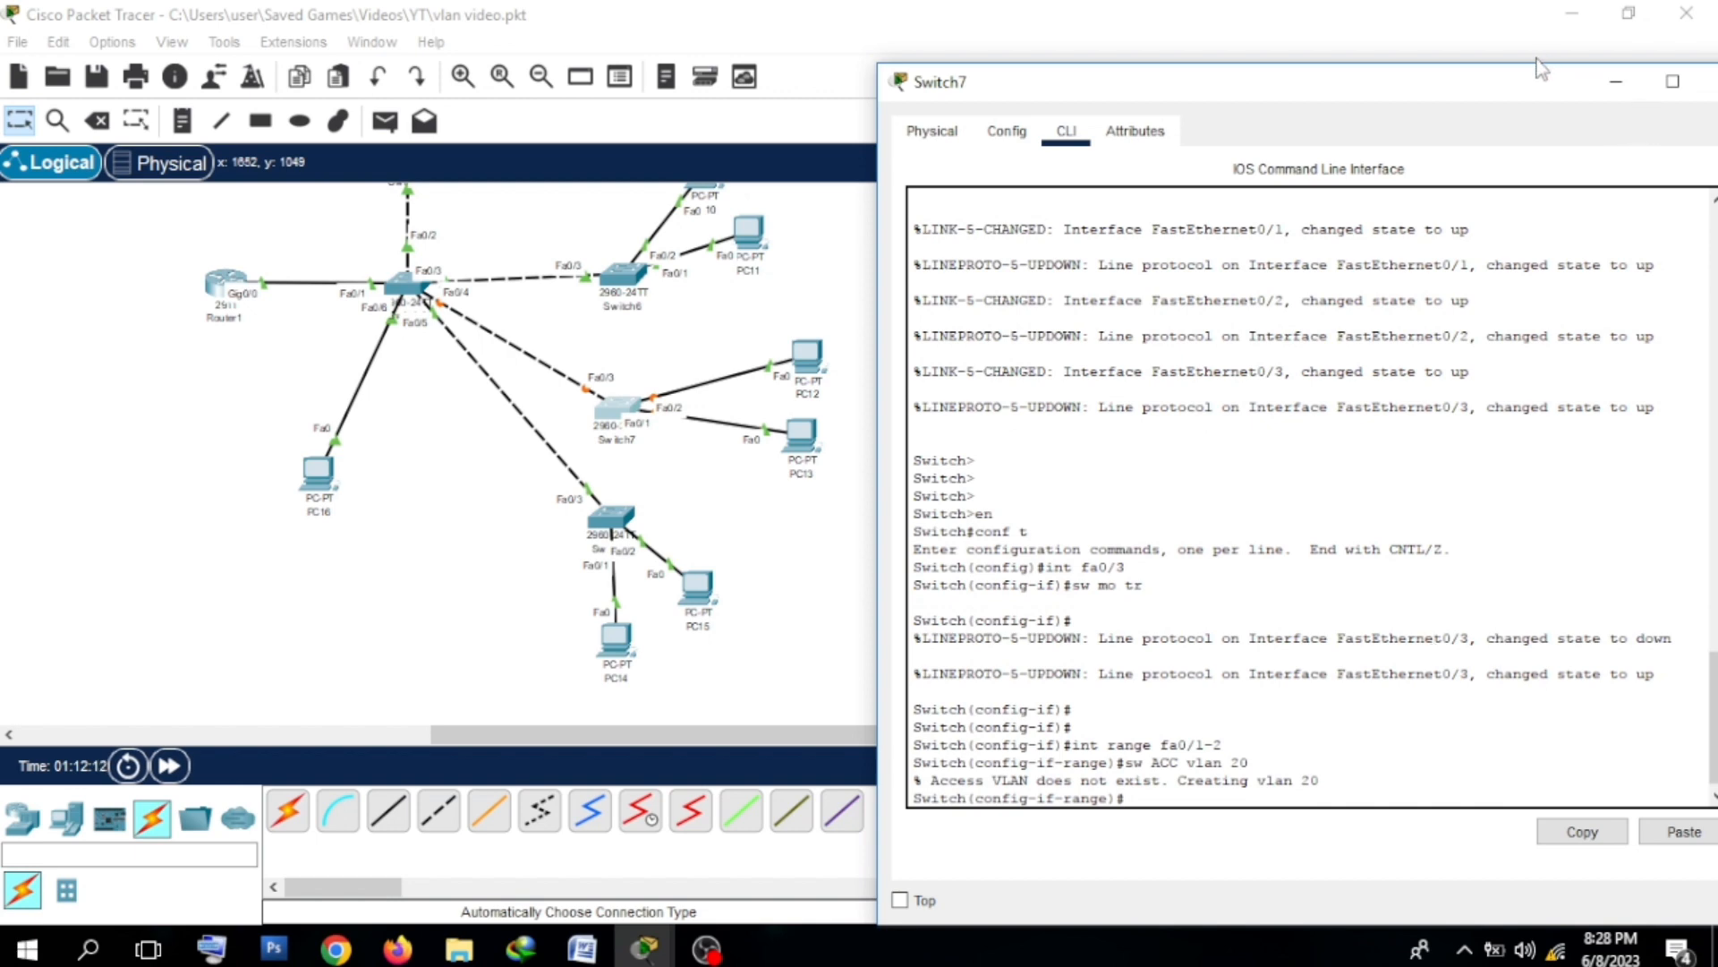
drag(1504, 89, 1065, 82)
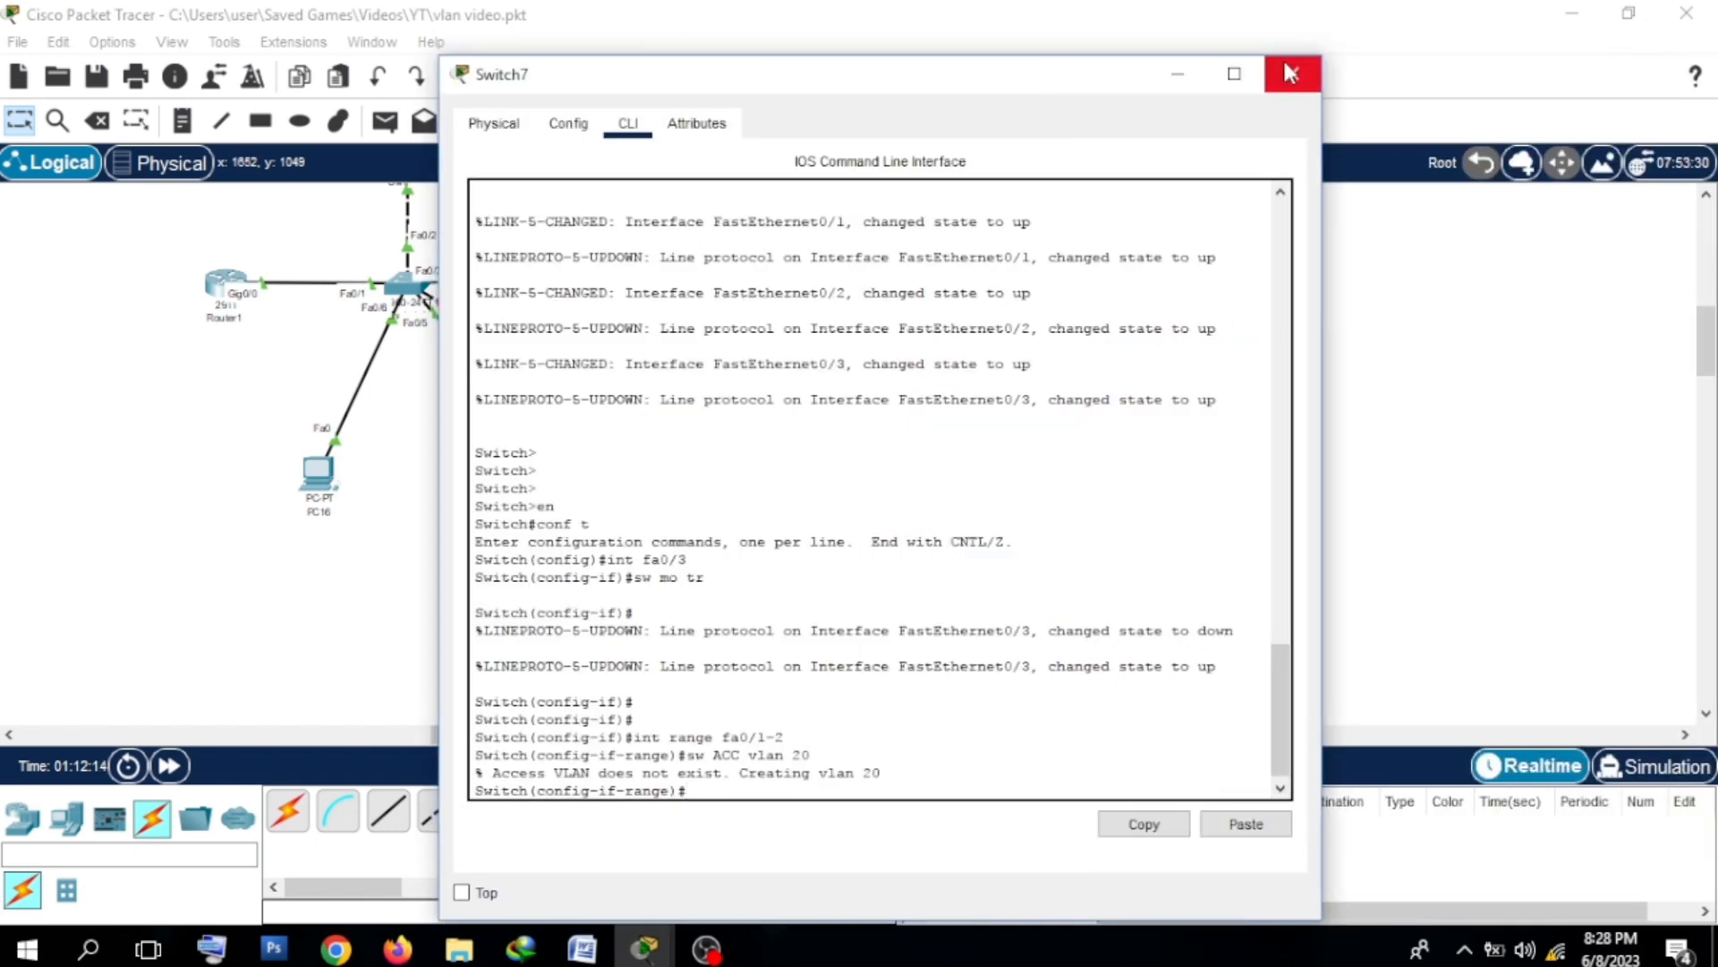
click(1290, 74)
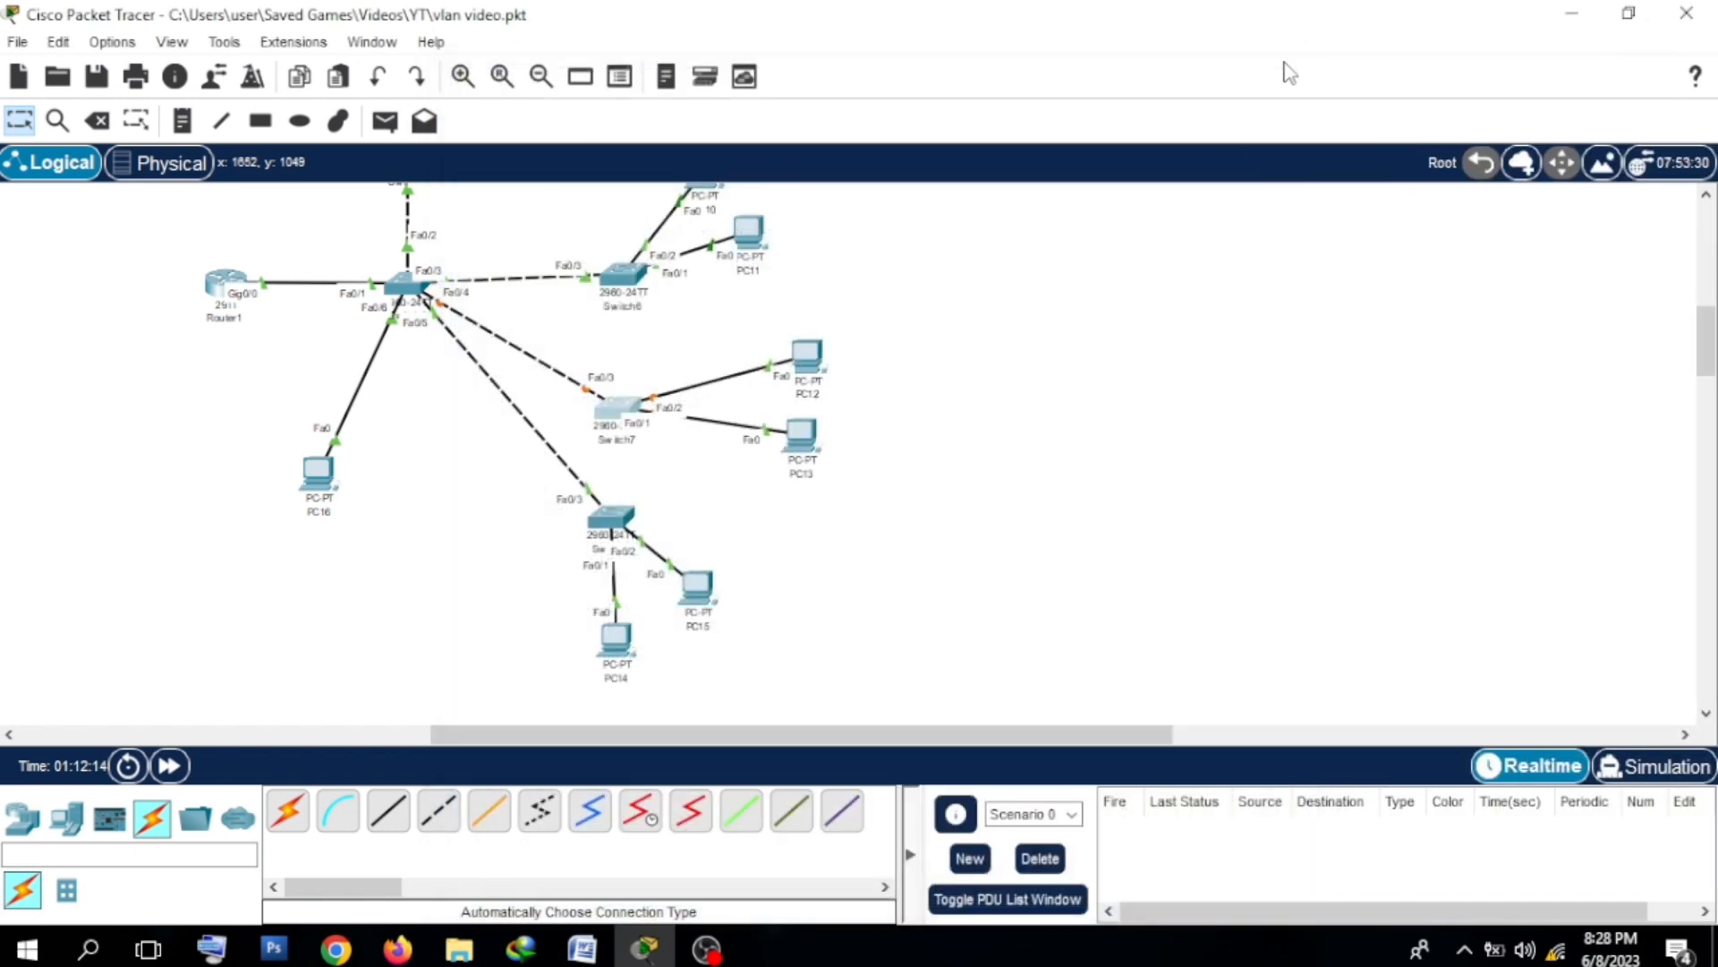
Step: Set PC12's IPv4 configuration to DHCP and close its window
click(801, 360)
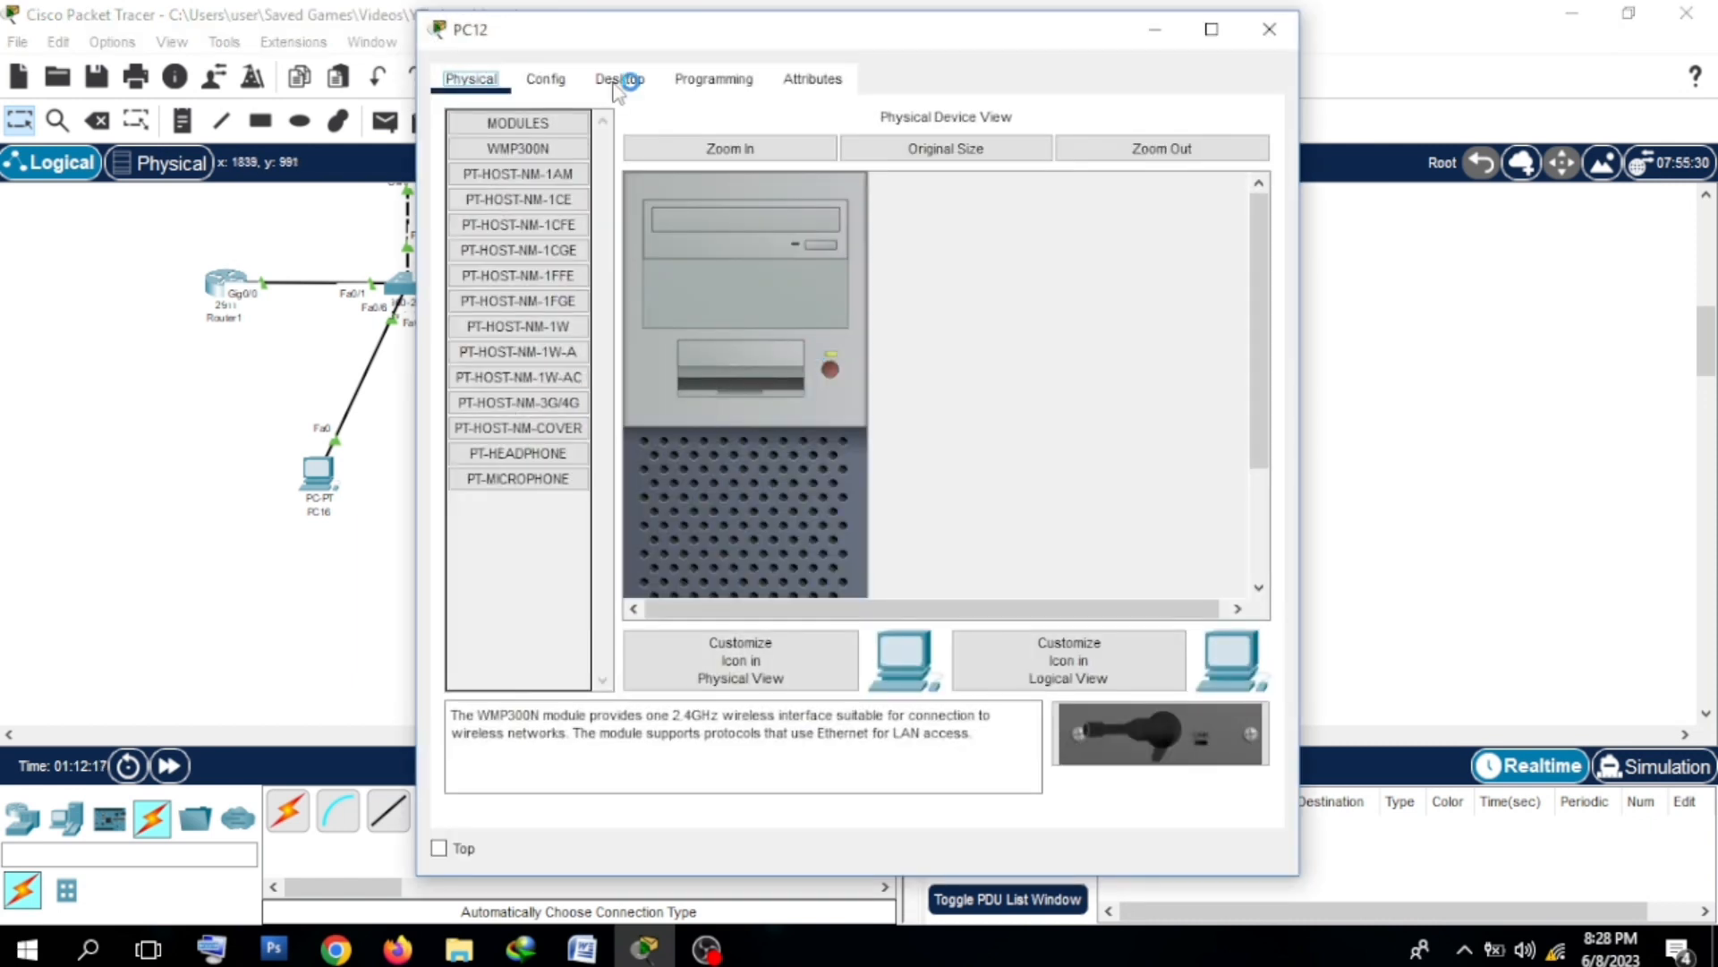
click(616, 80)
click(542, 157)
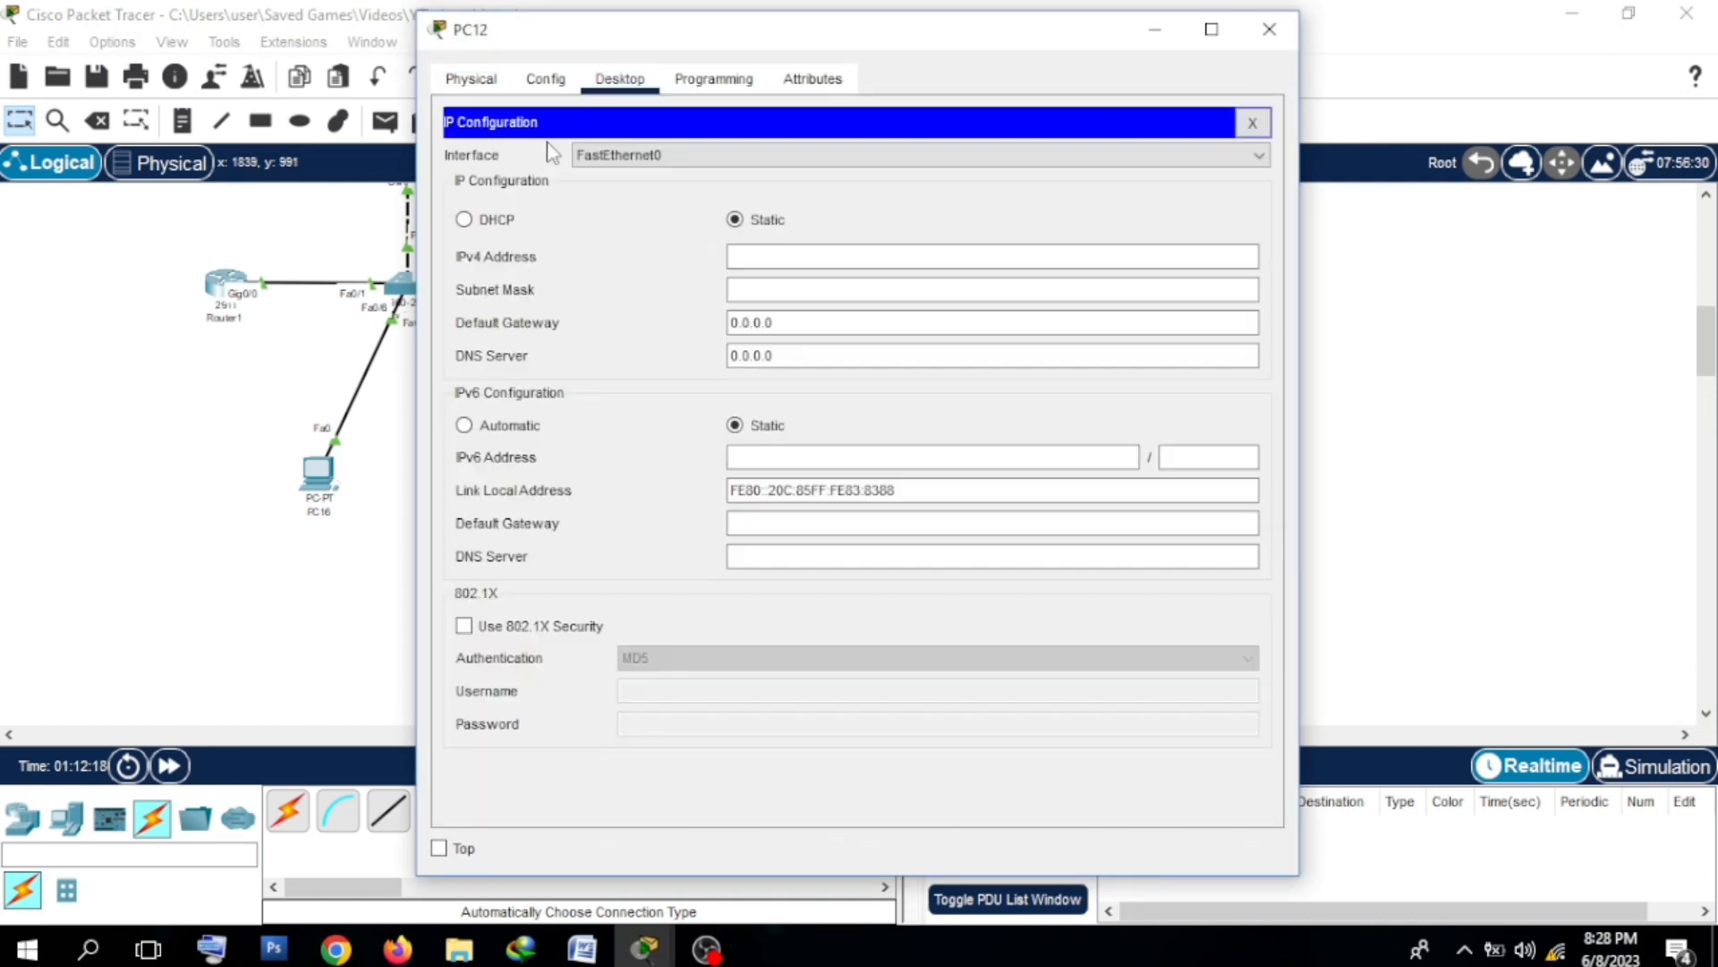
click(467, 222)
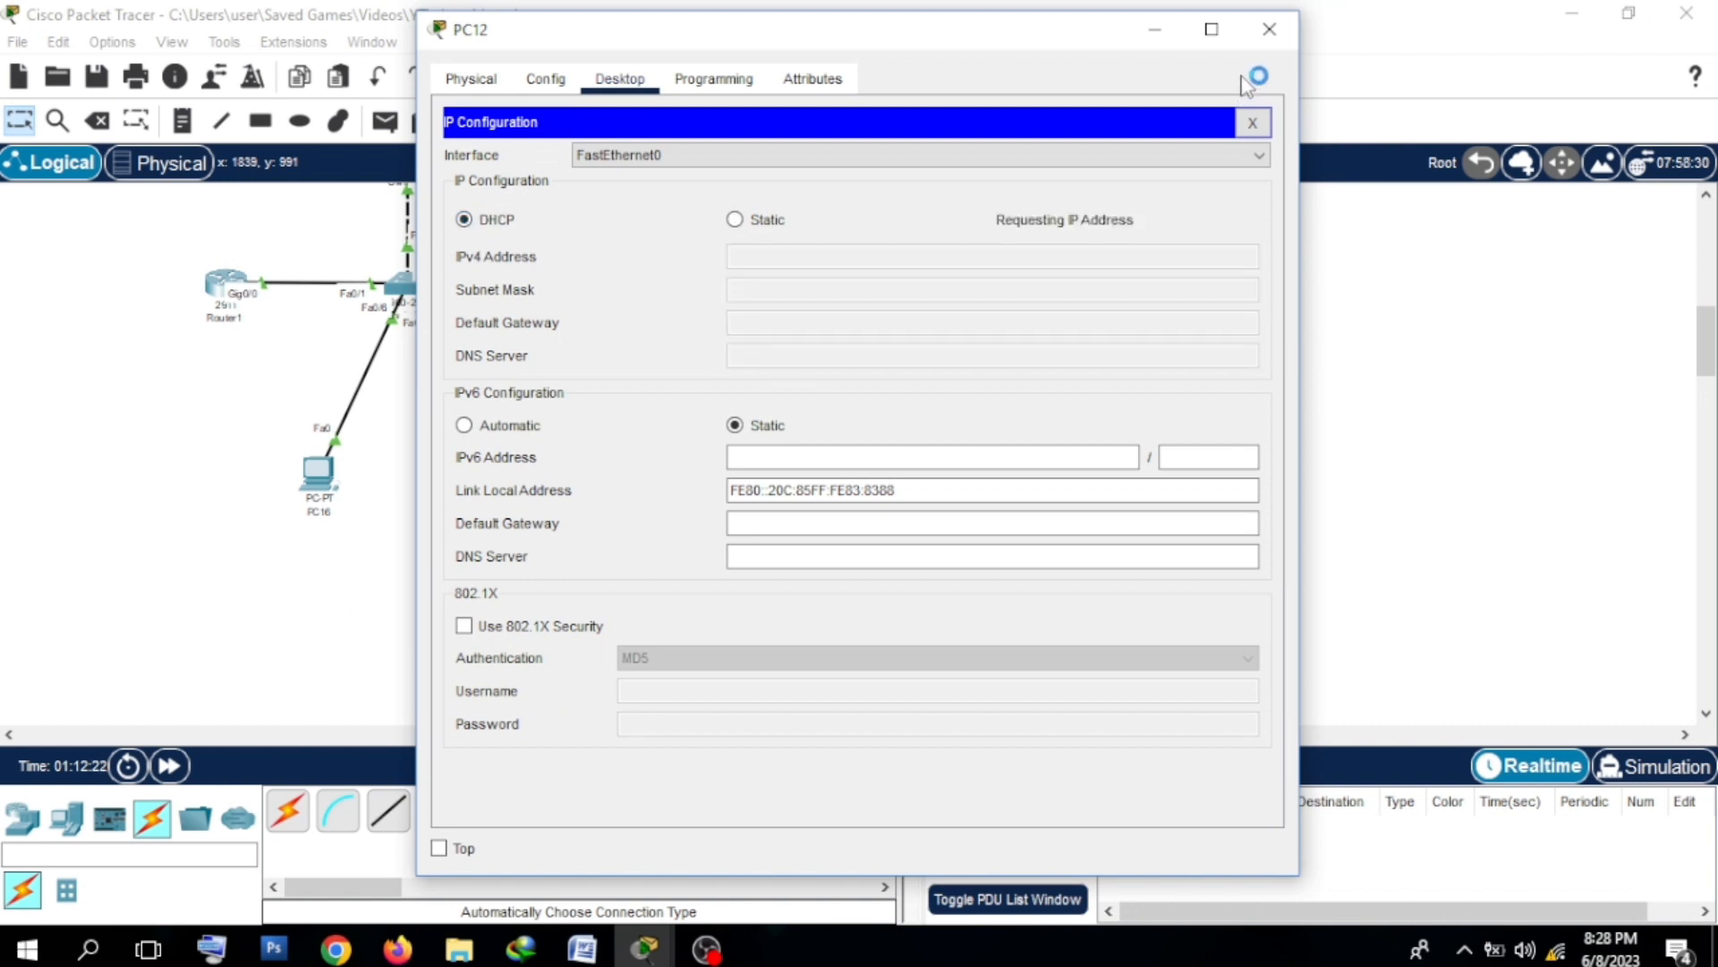
click(1277, 36)
click(1277, 32)
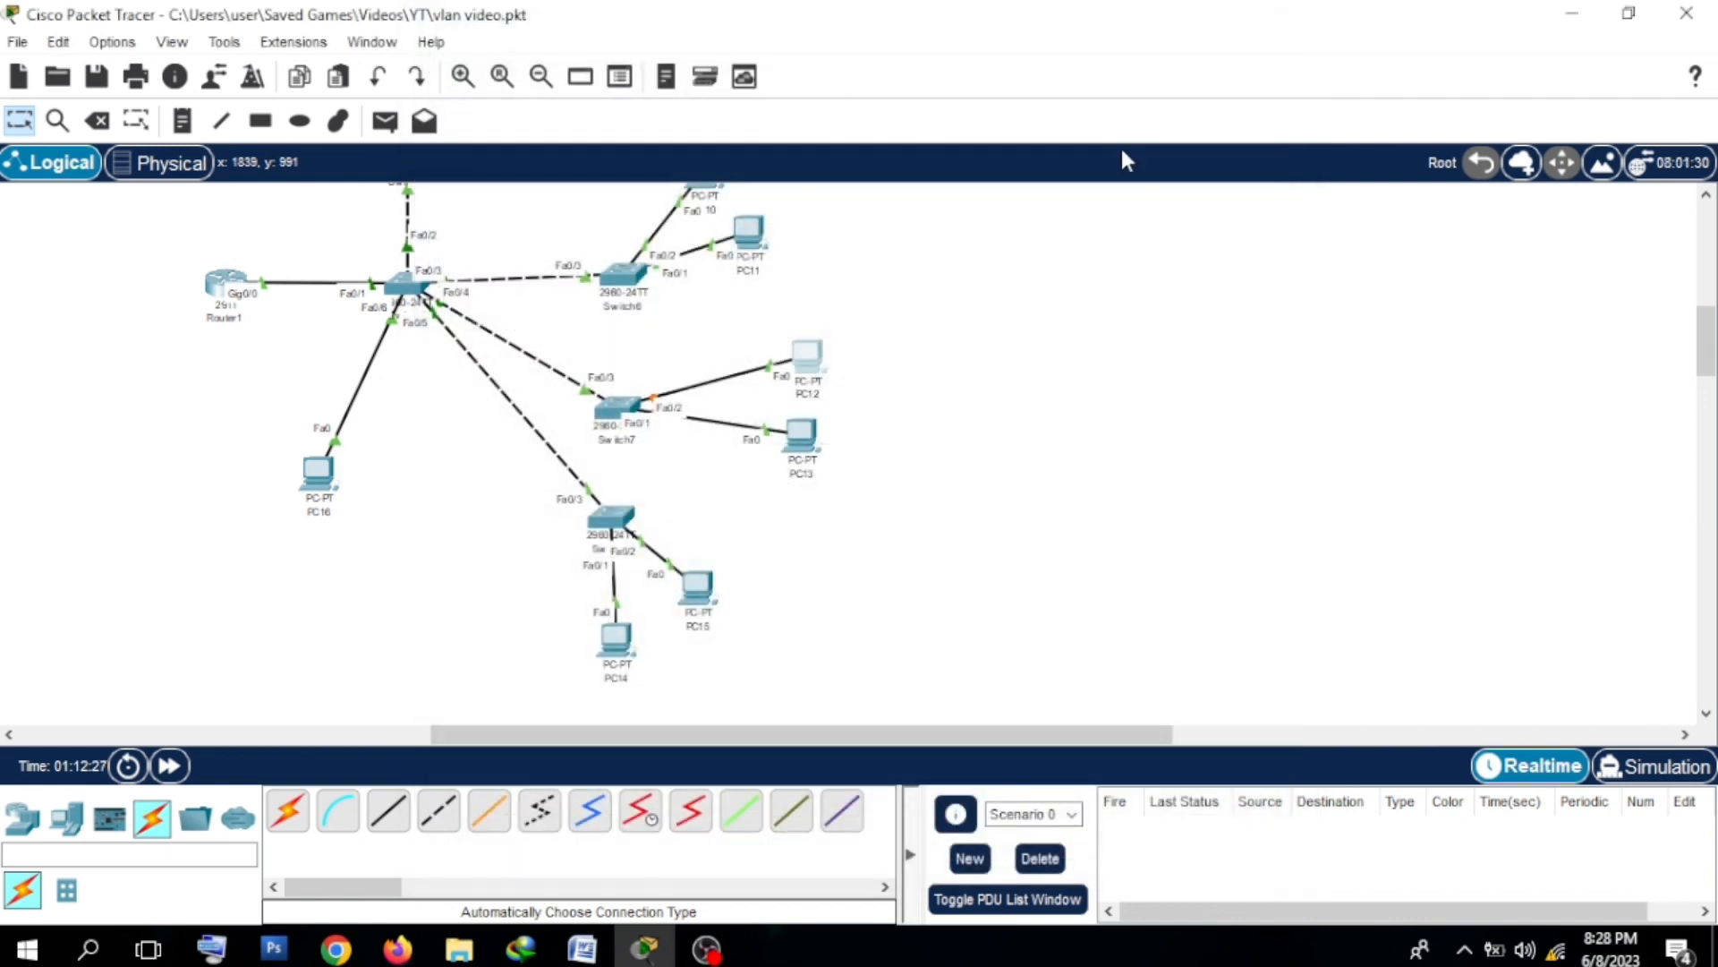
Step: Set PC13's IPv4 configuration to DHCP, close its window and fast-forward the network time
click(801, 445)
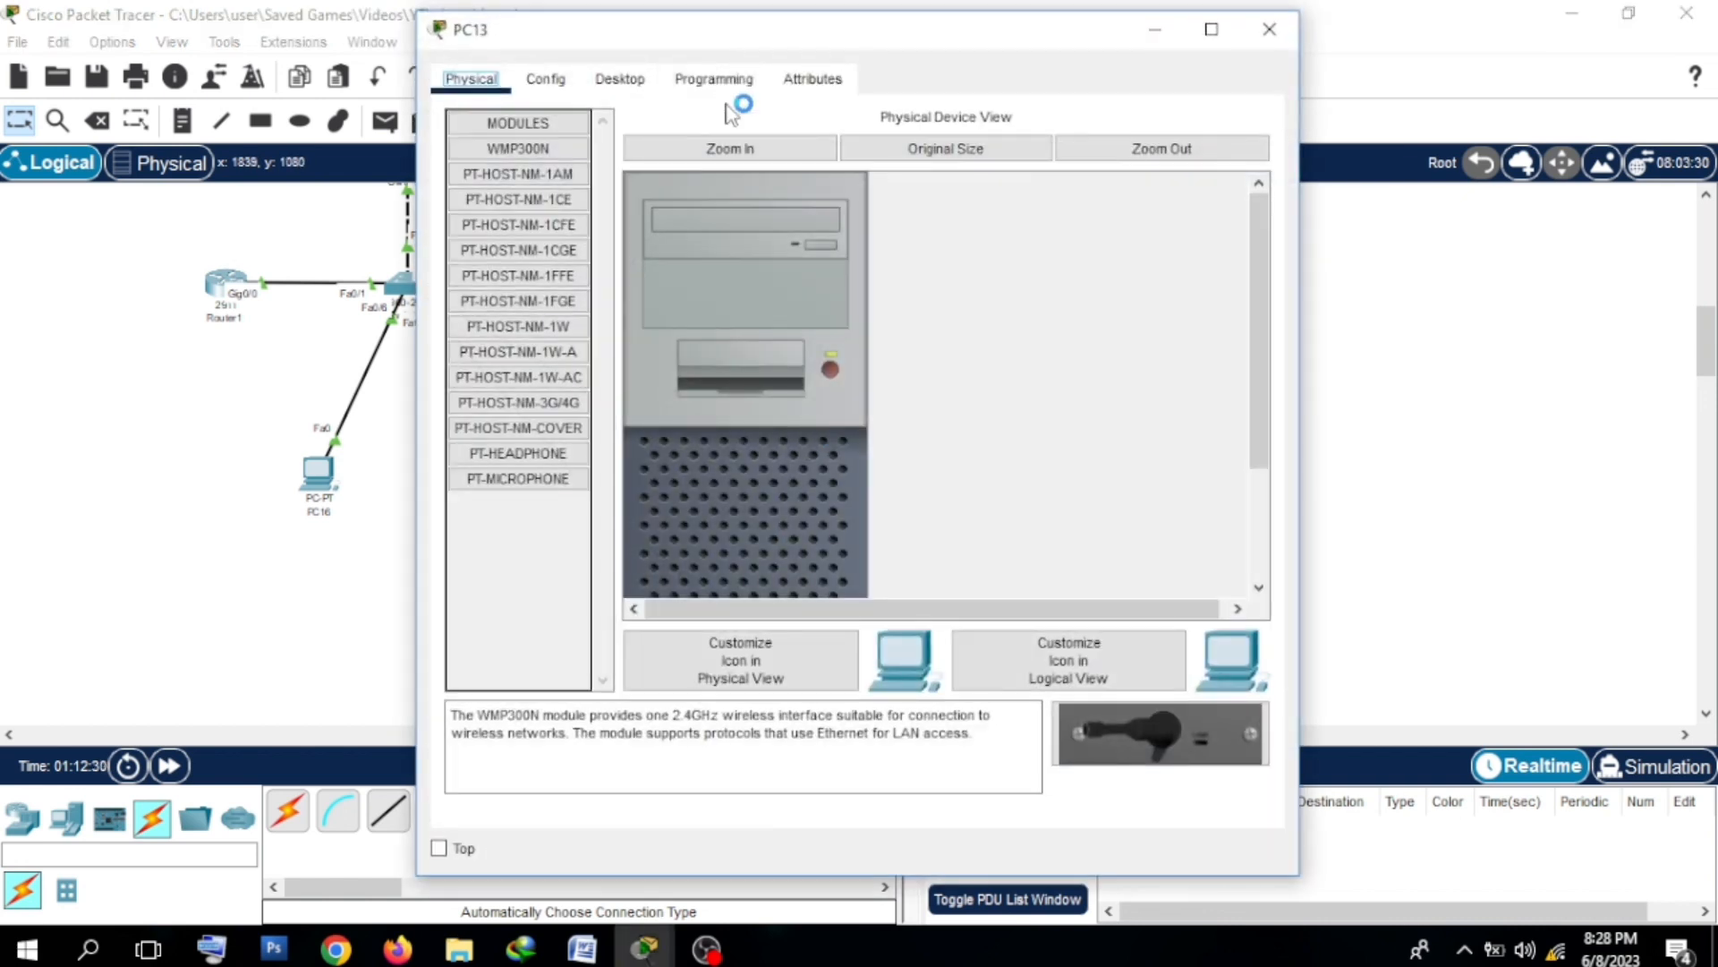
click(618, 78)
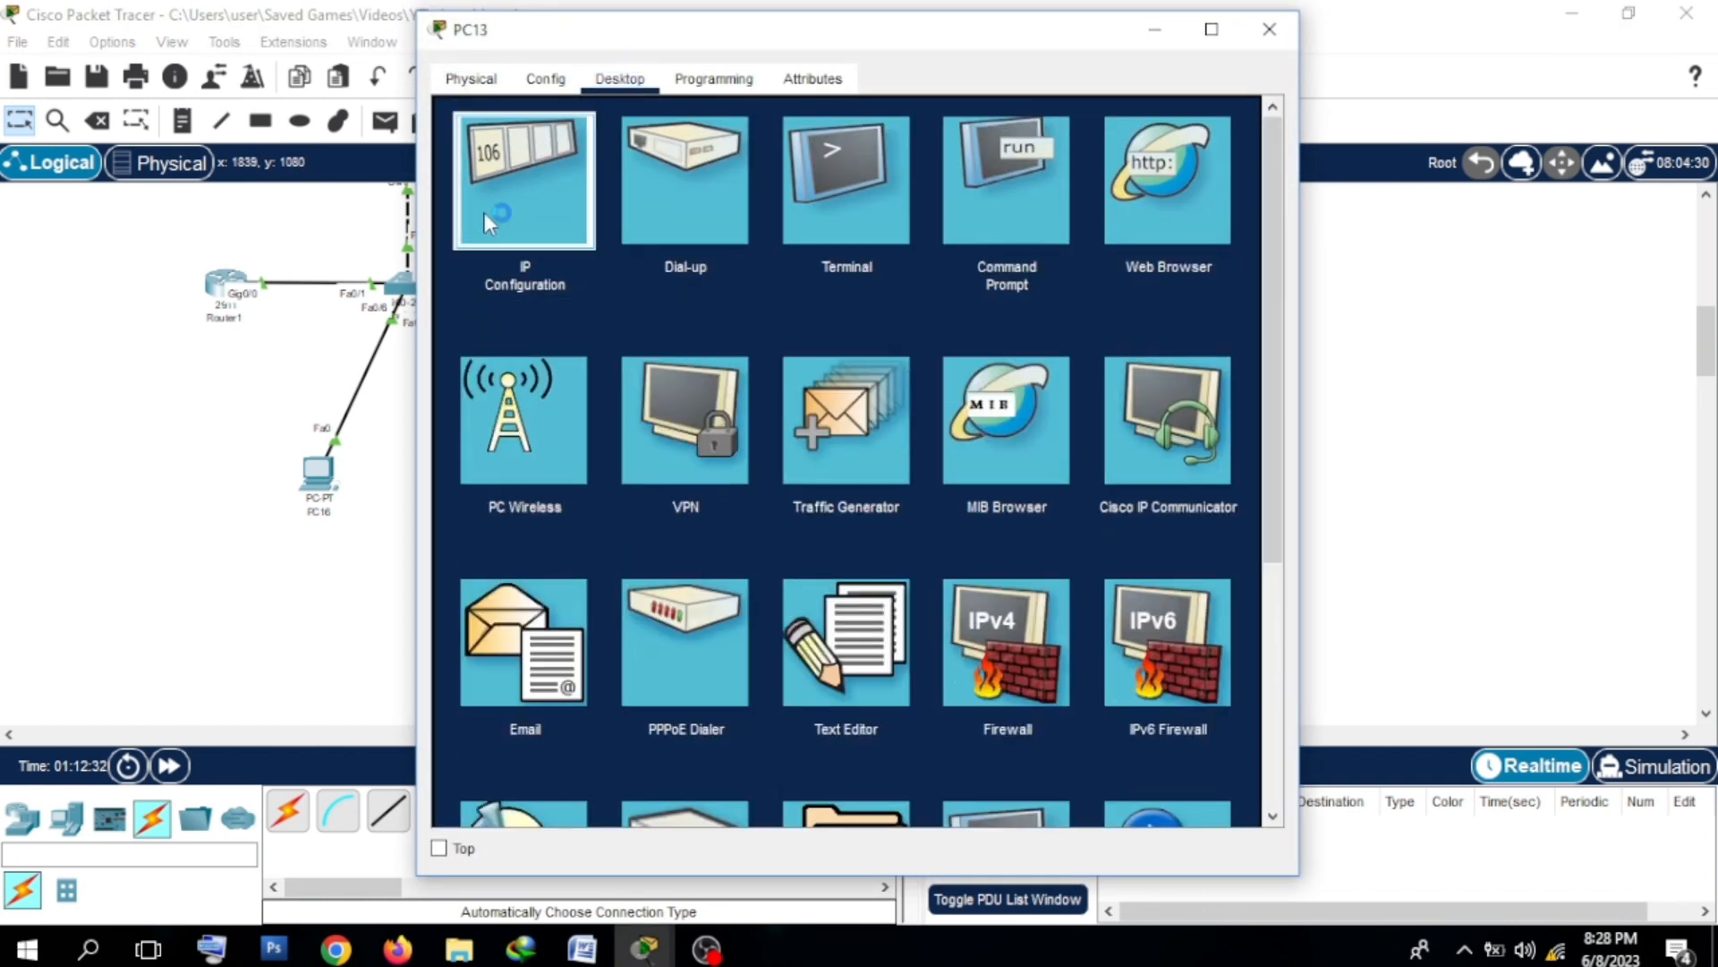
click(485, 212)
click(507, 222)
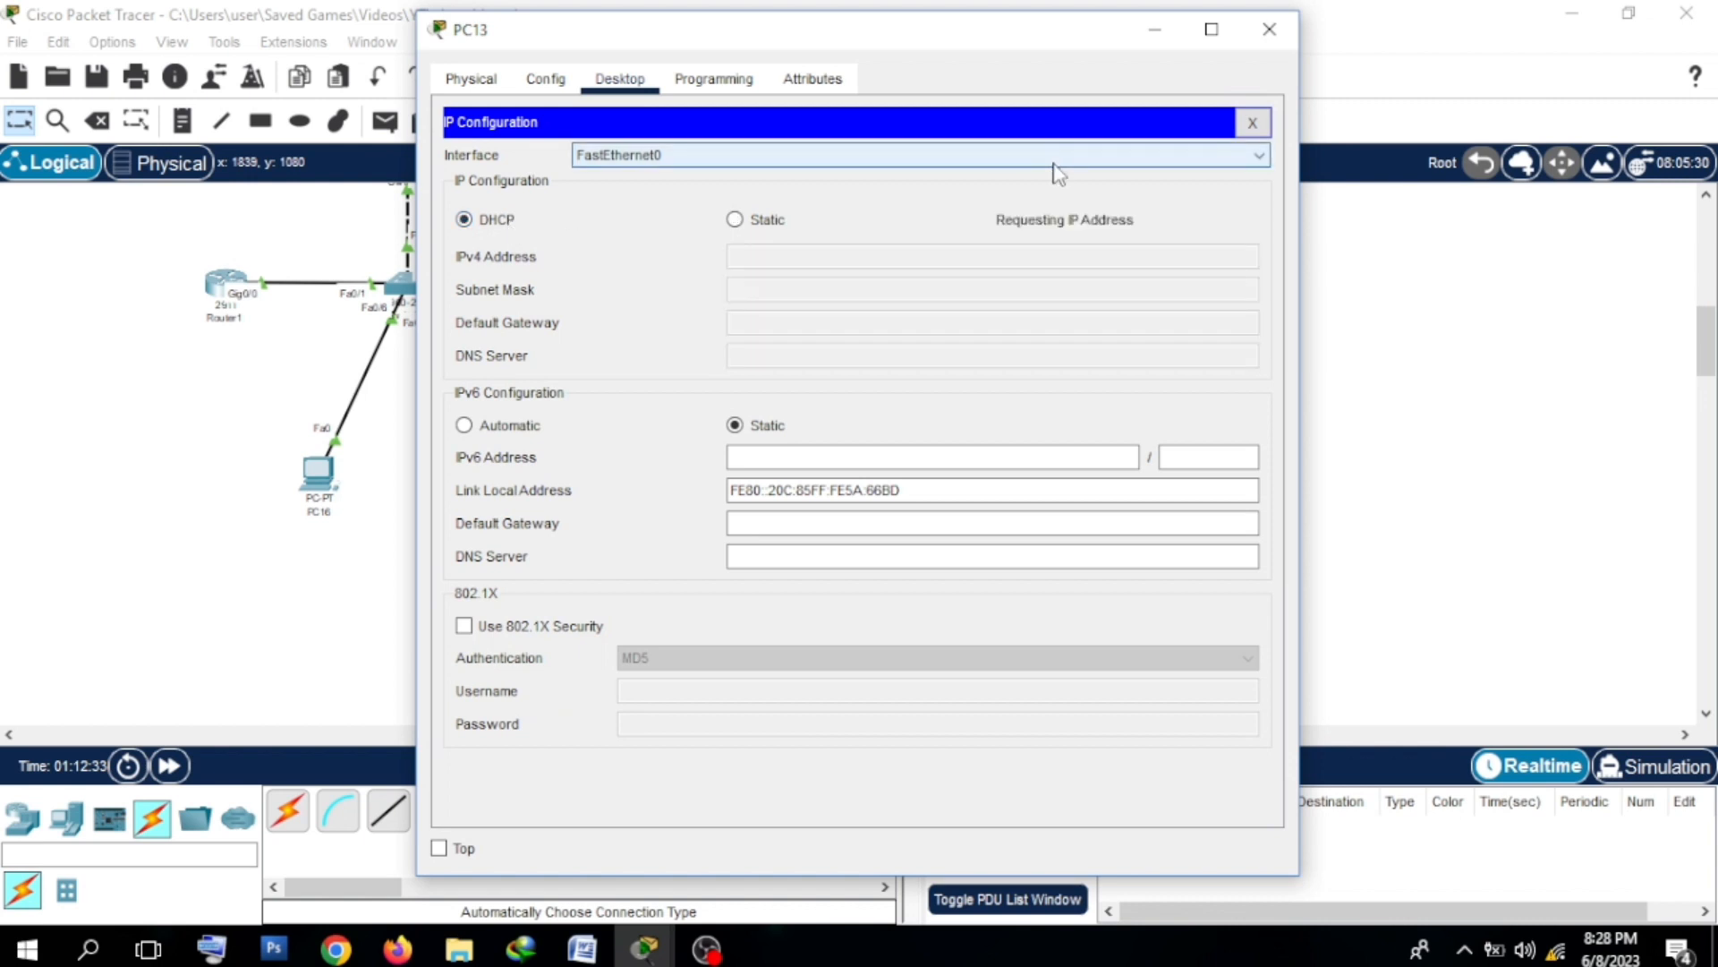
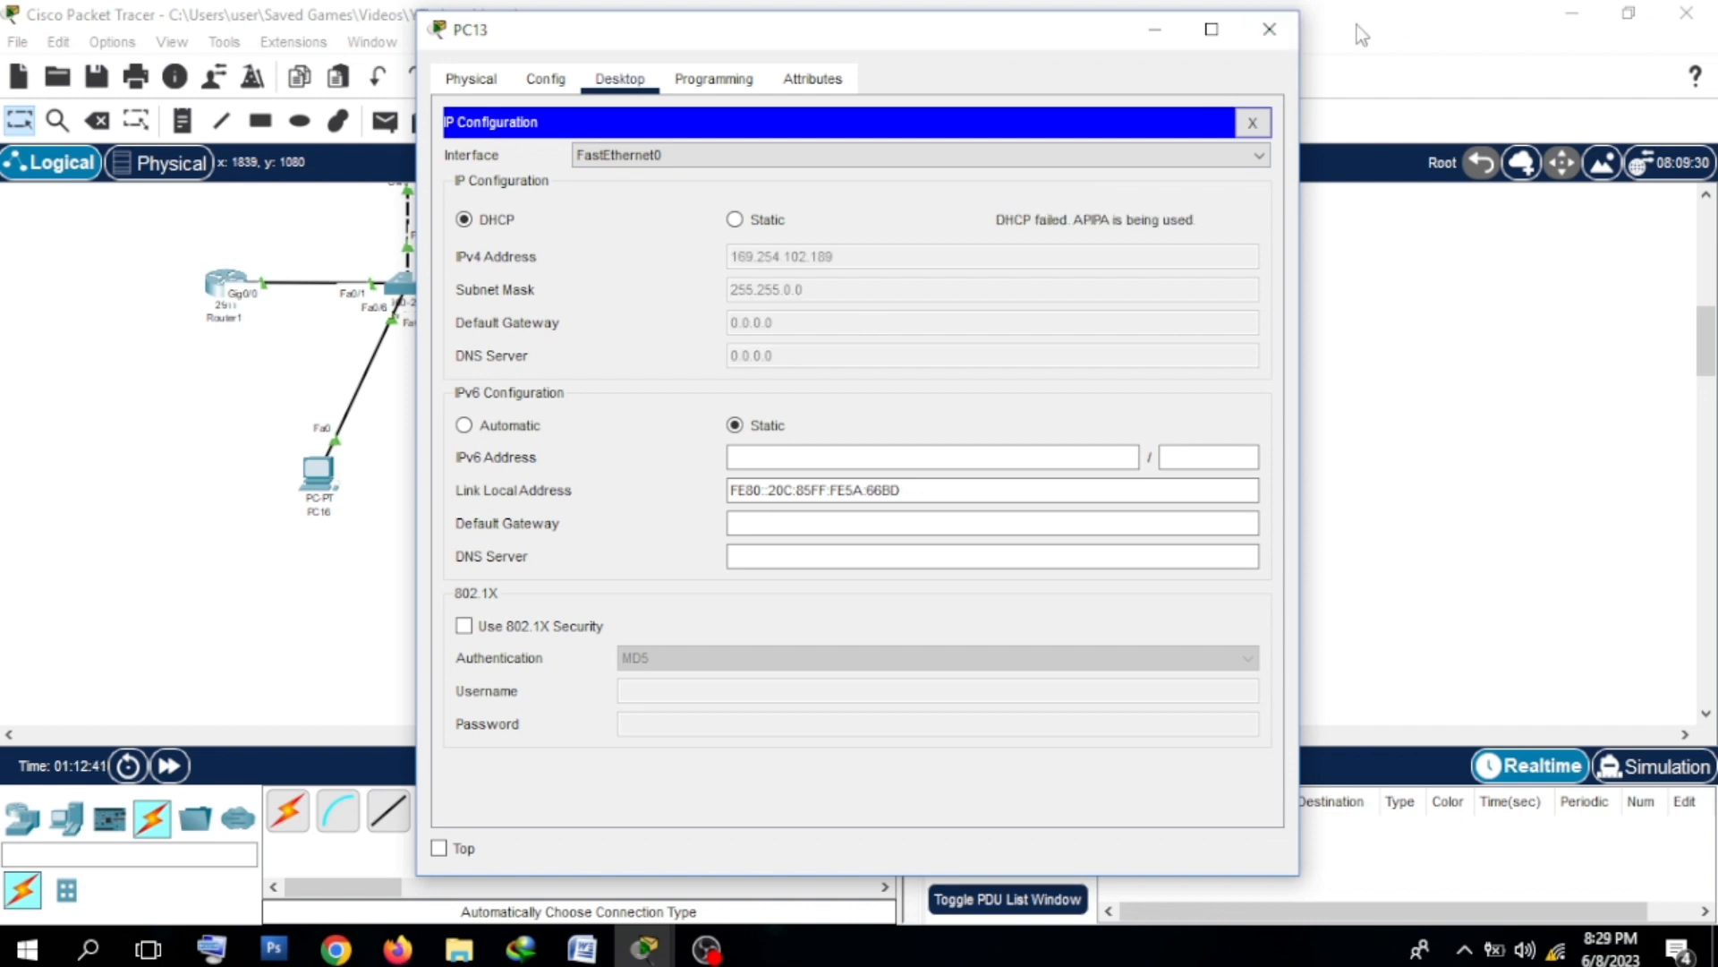
click(1284, 36)
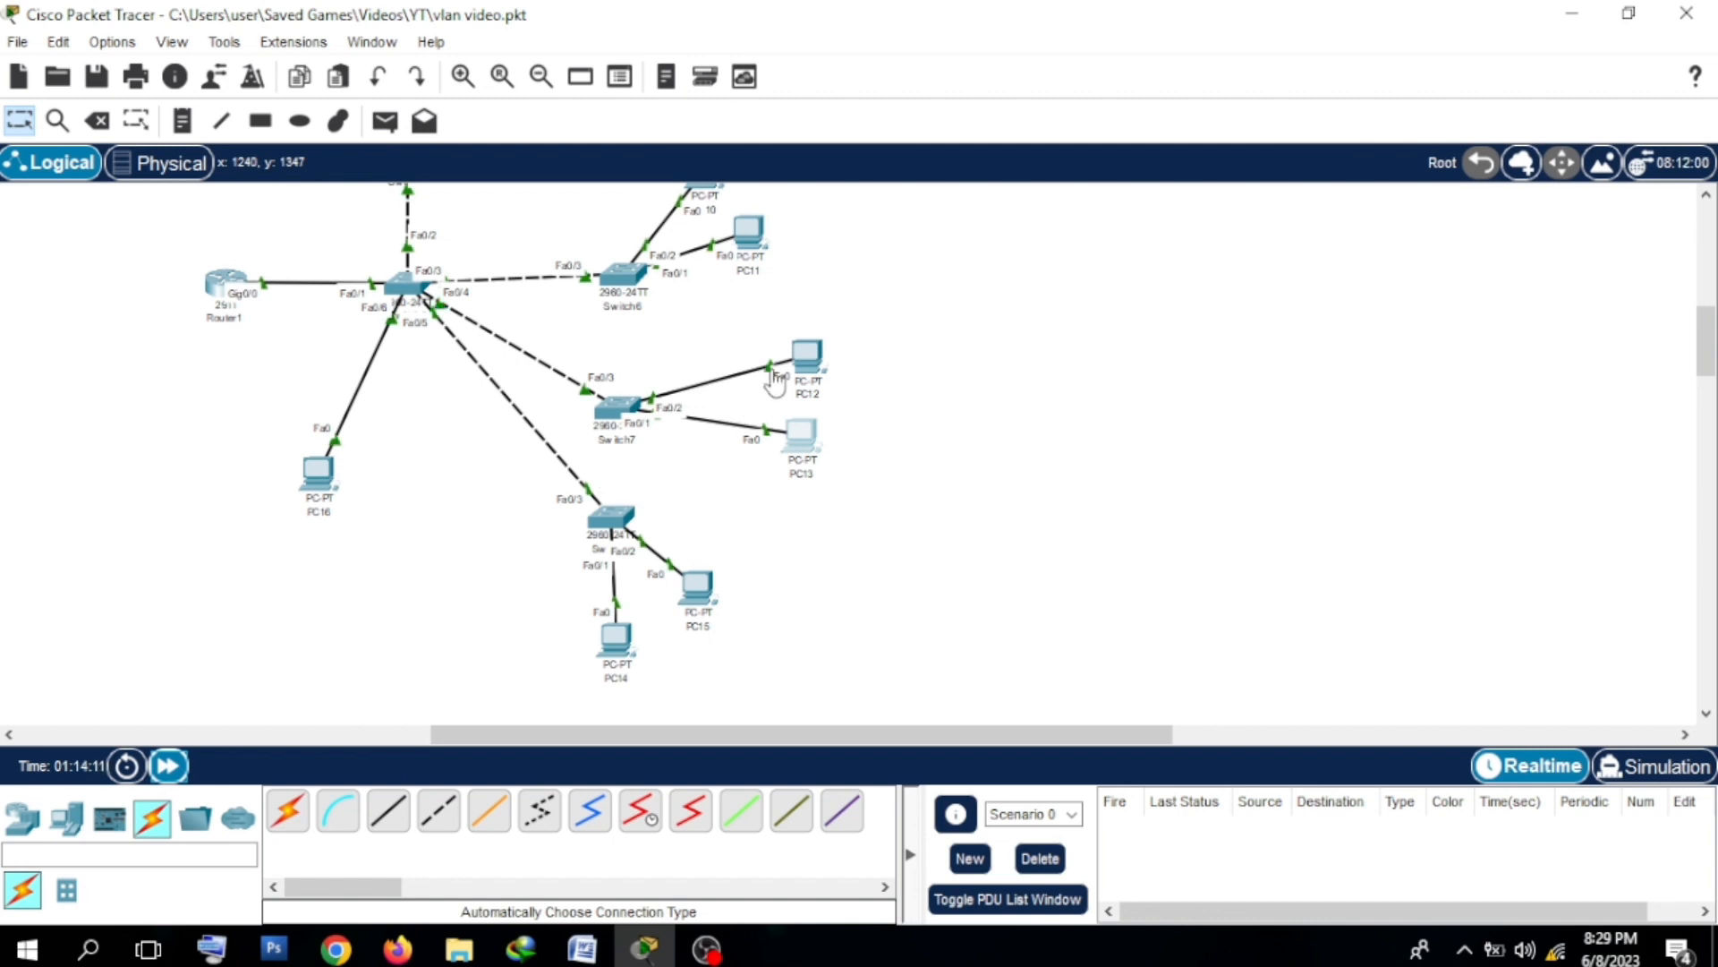
mouse_move(808, 374)
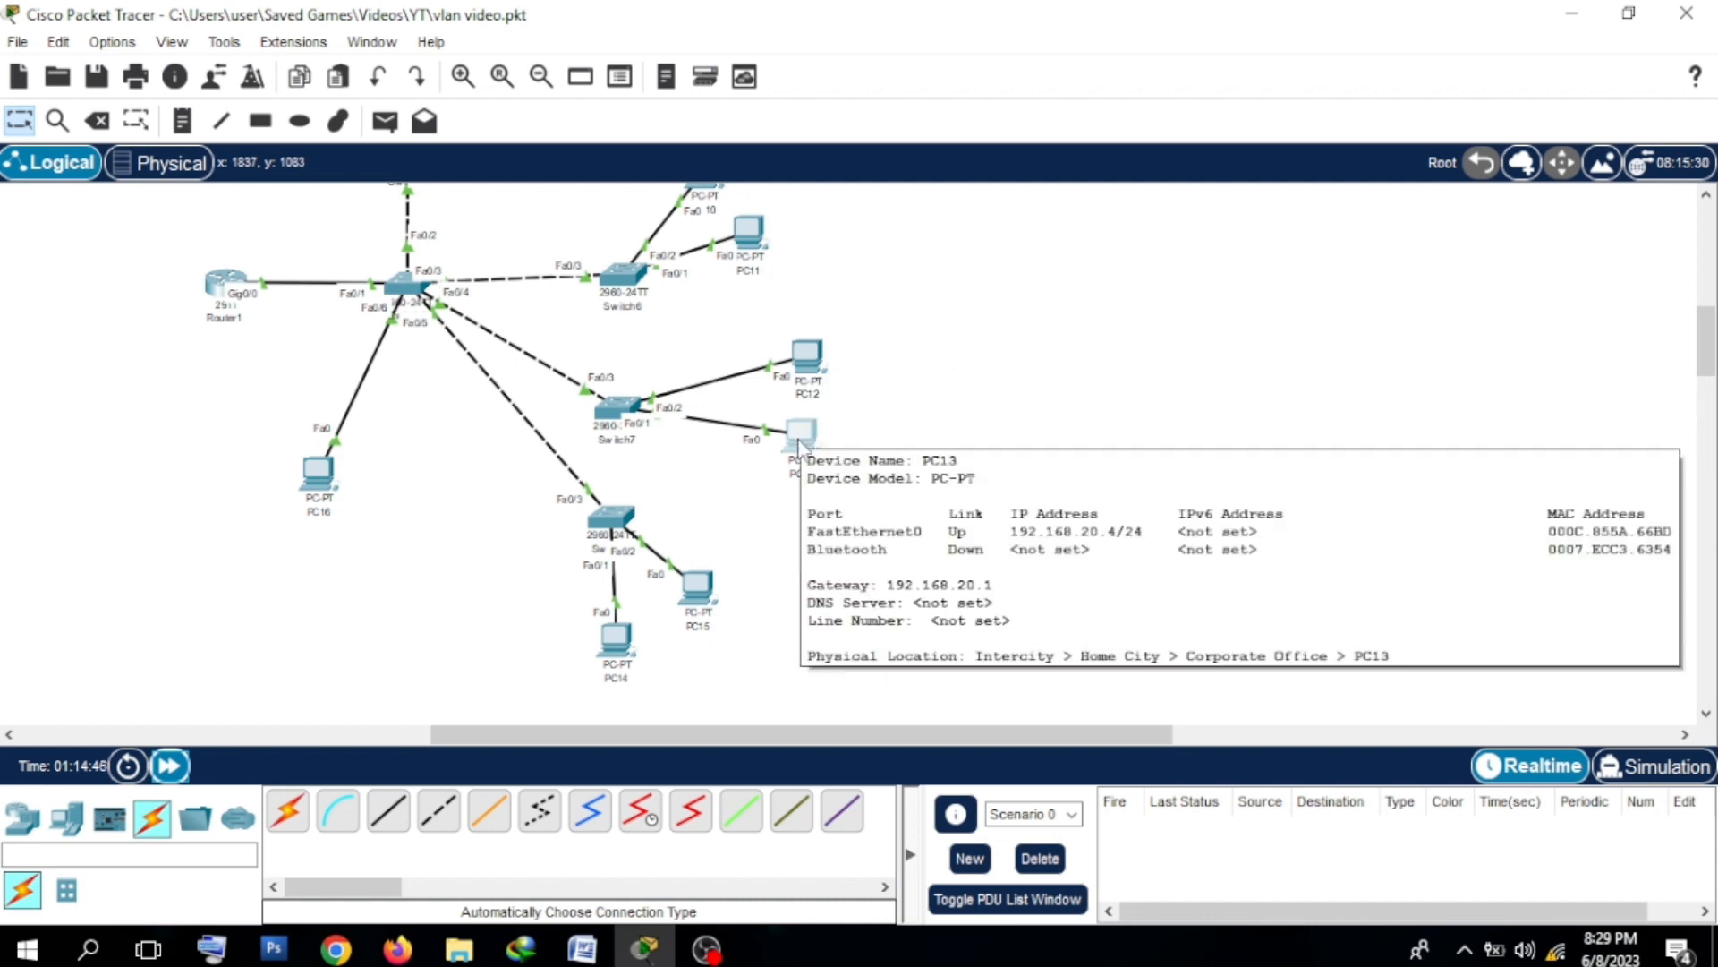
Step: Open Switch8's command line and enter global configuration mode with en and conf t
click(607, 520)
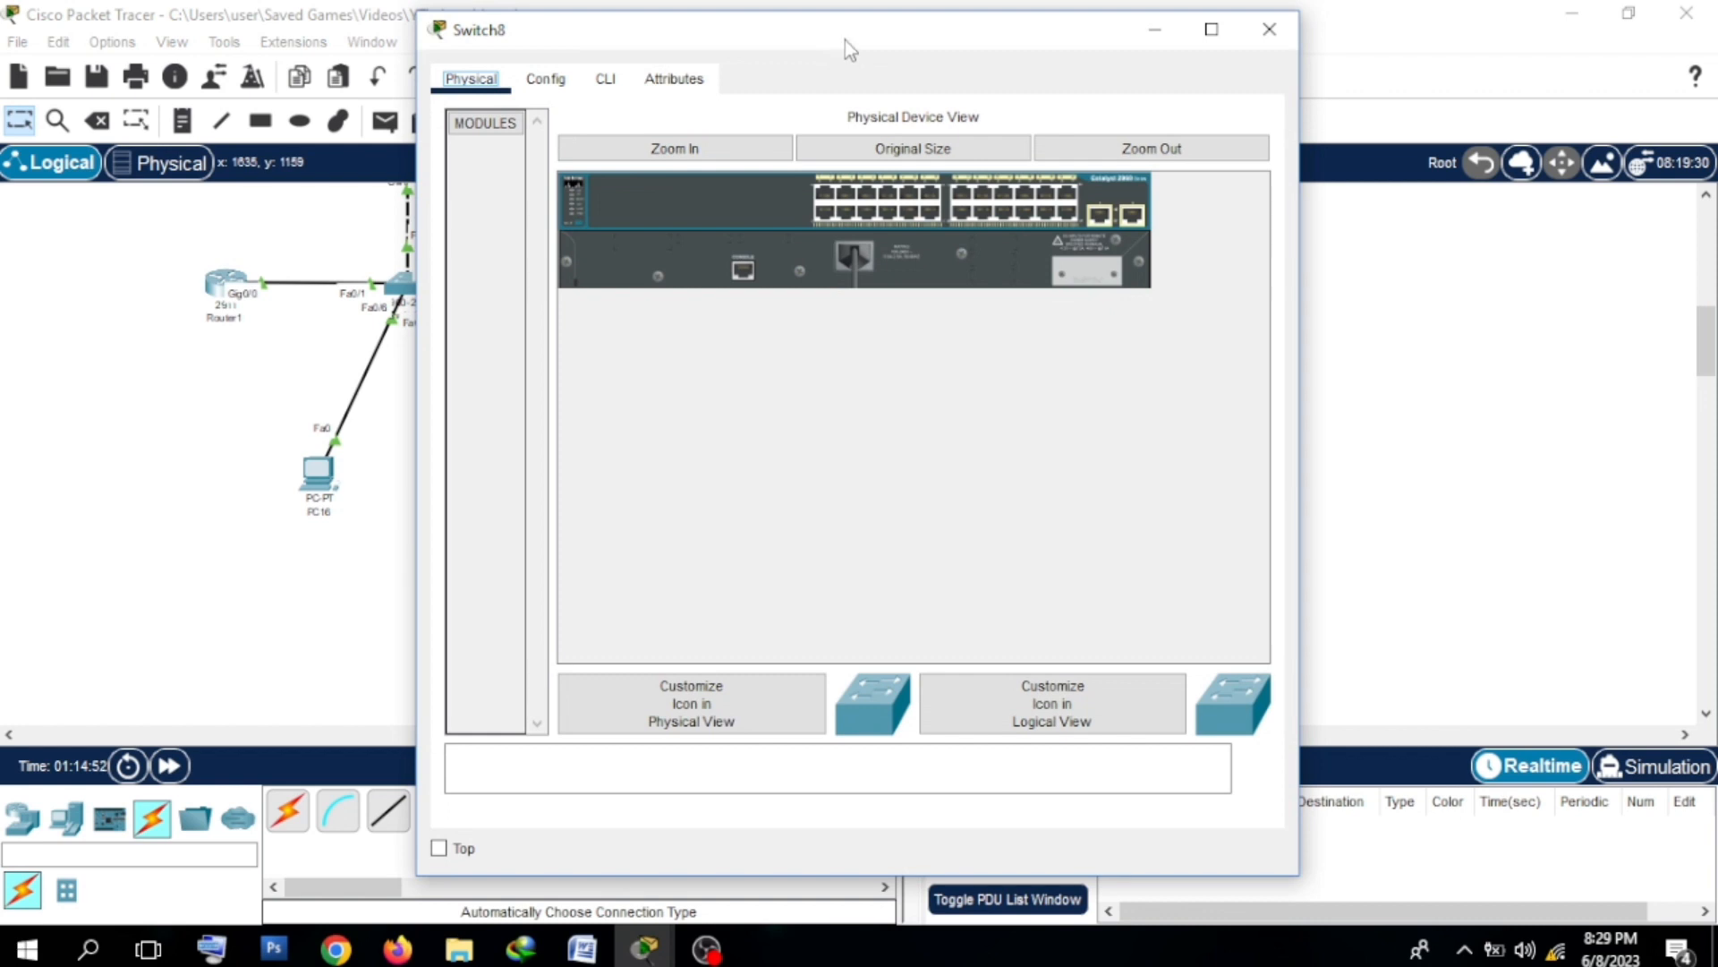
drag(845, 41, 1233, 67)
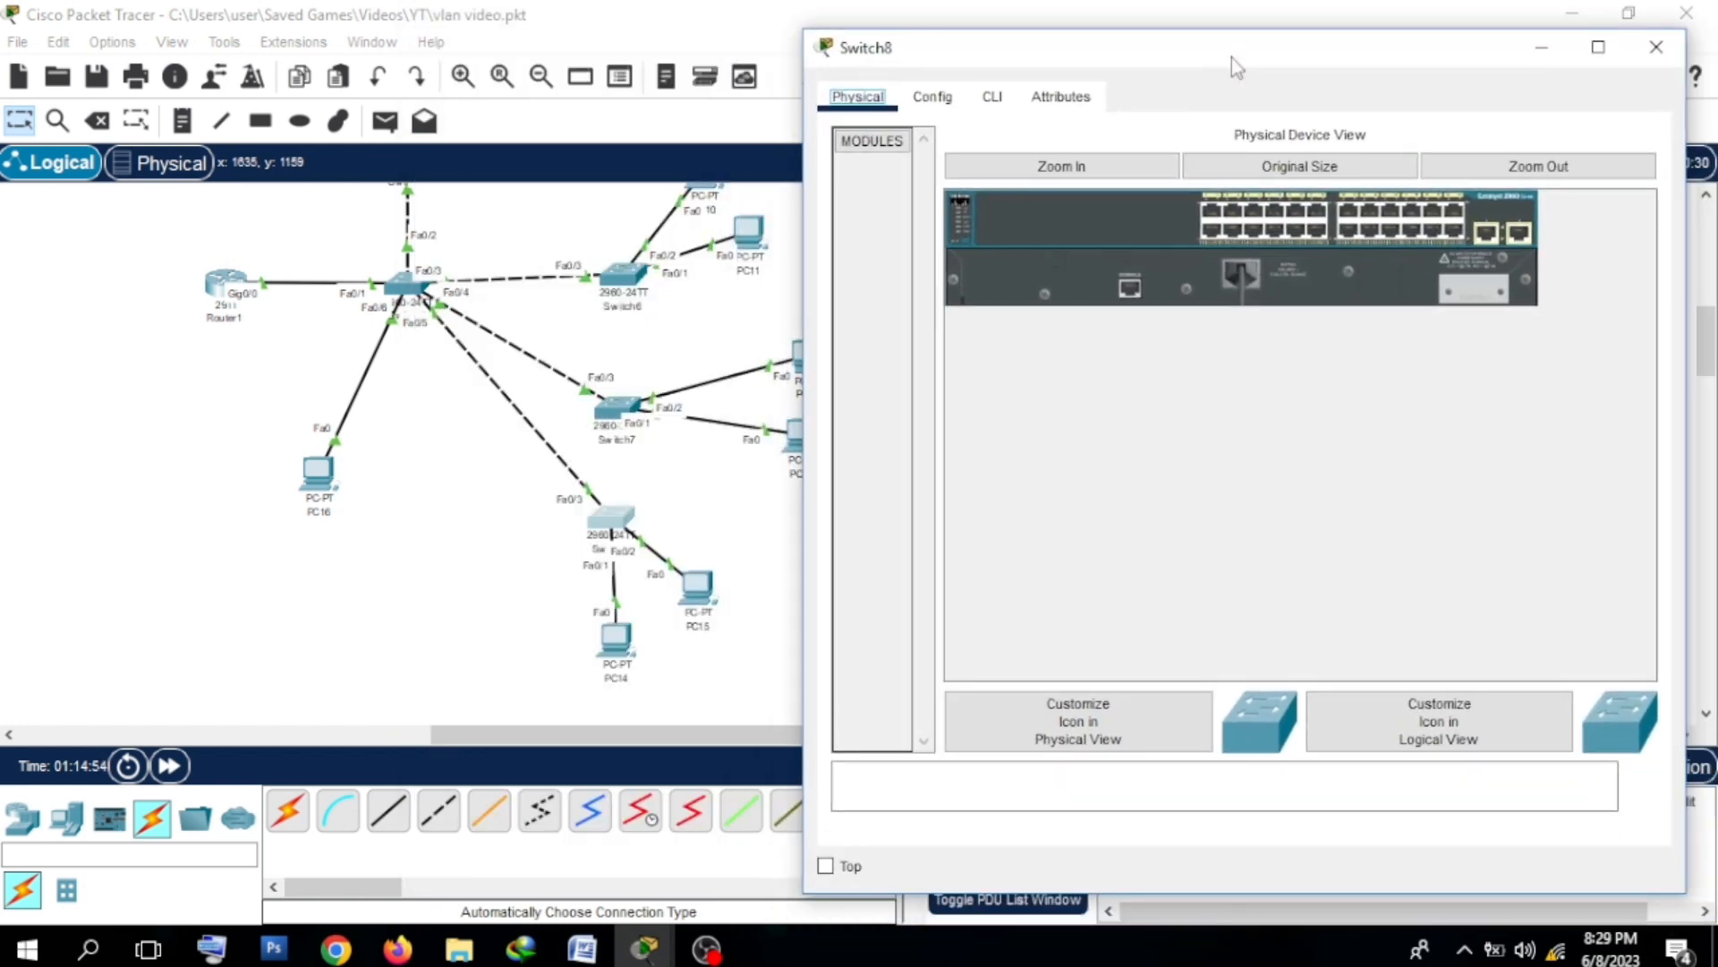
click(994, 92)
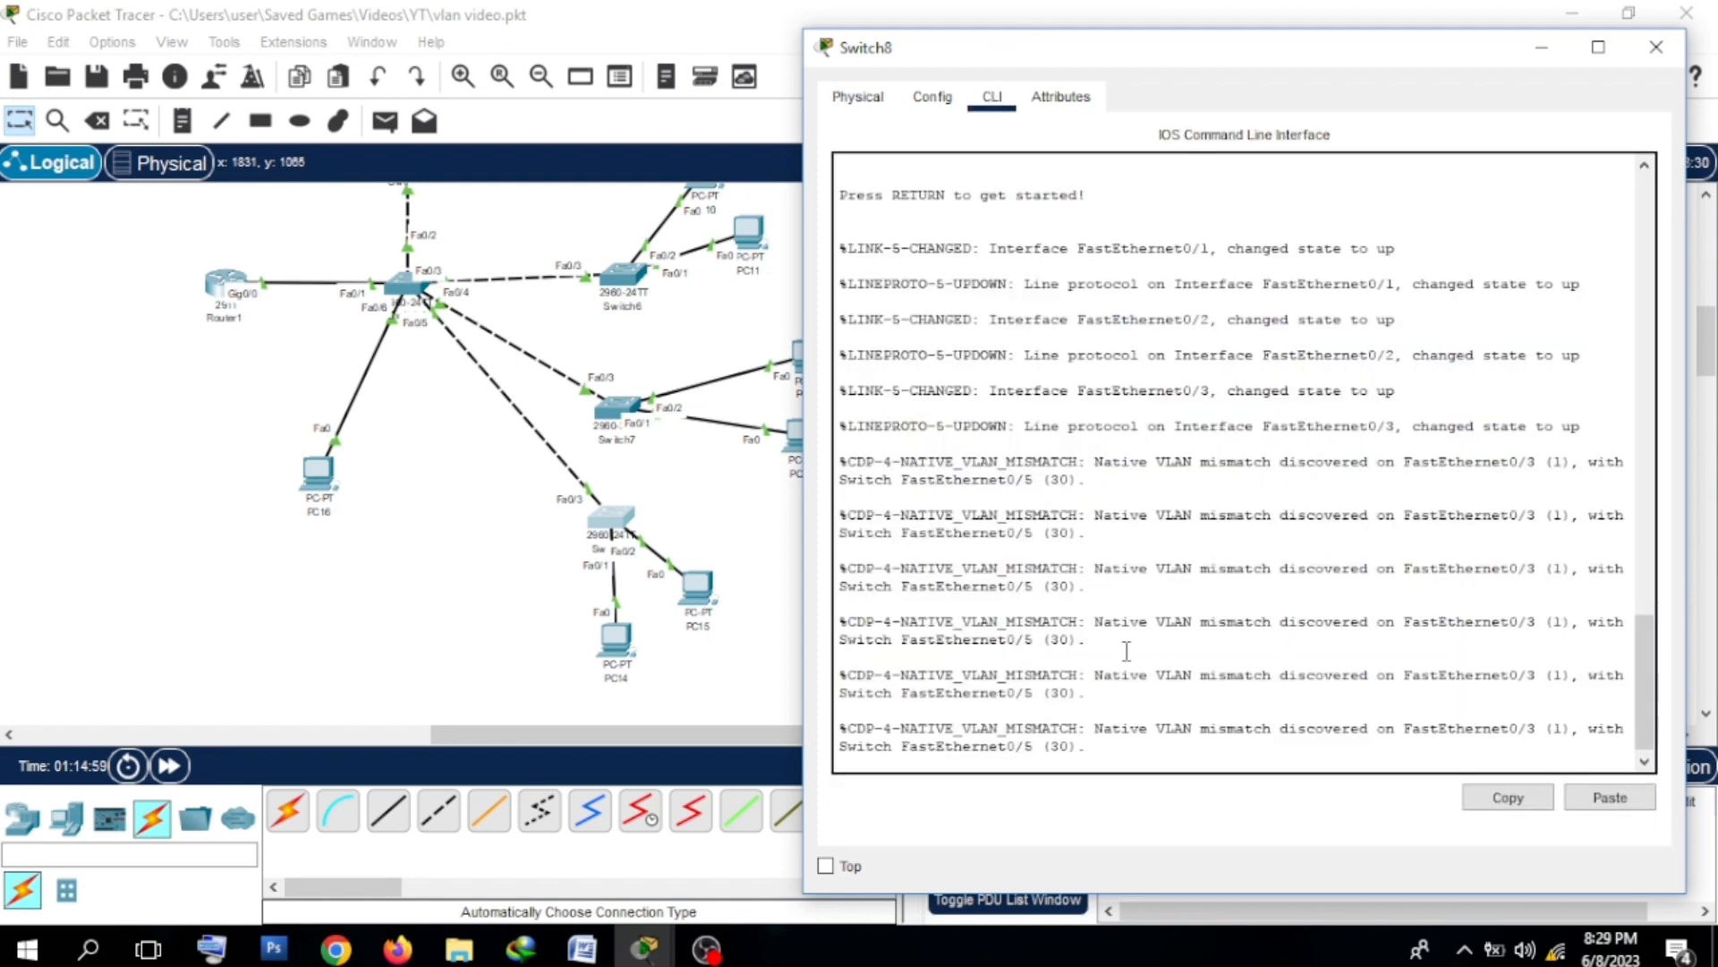
key(Return)
key(Return)
key(Return)
key(Return)
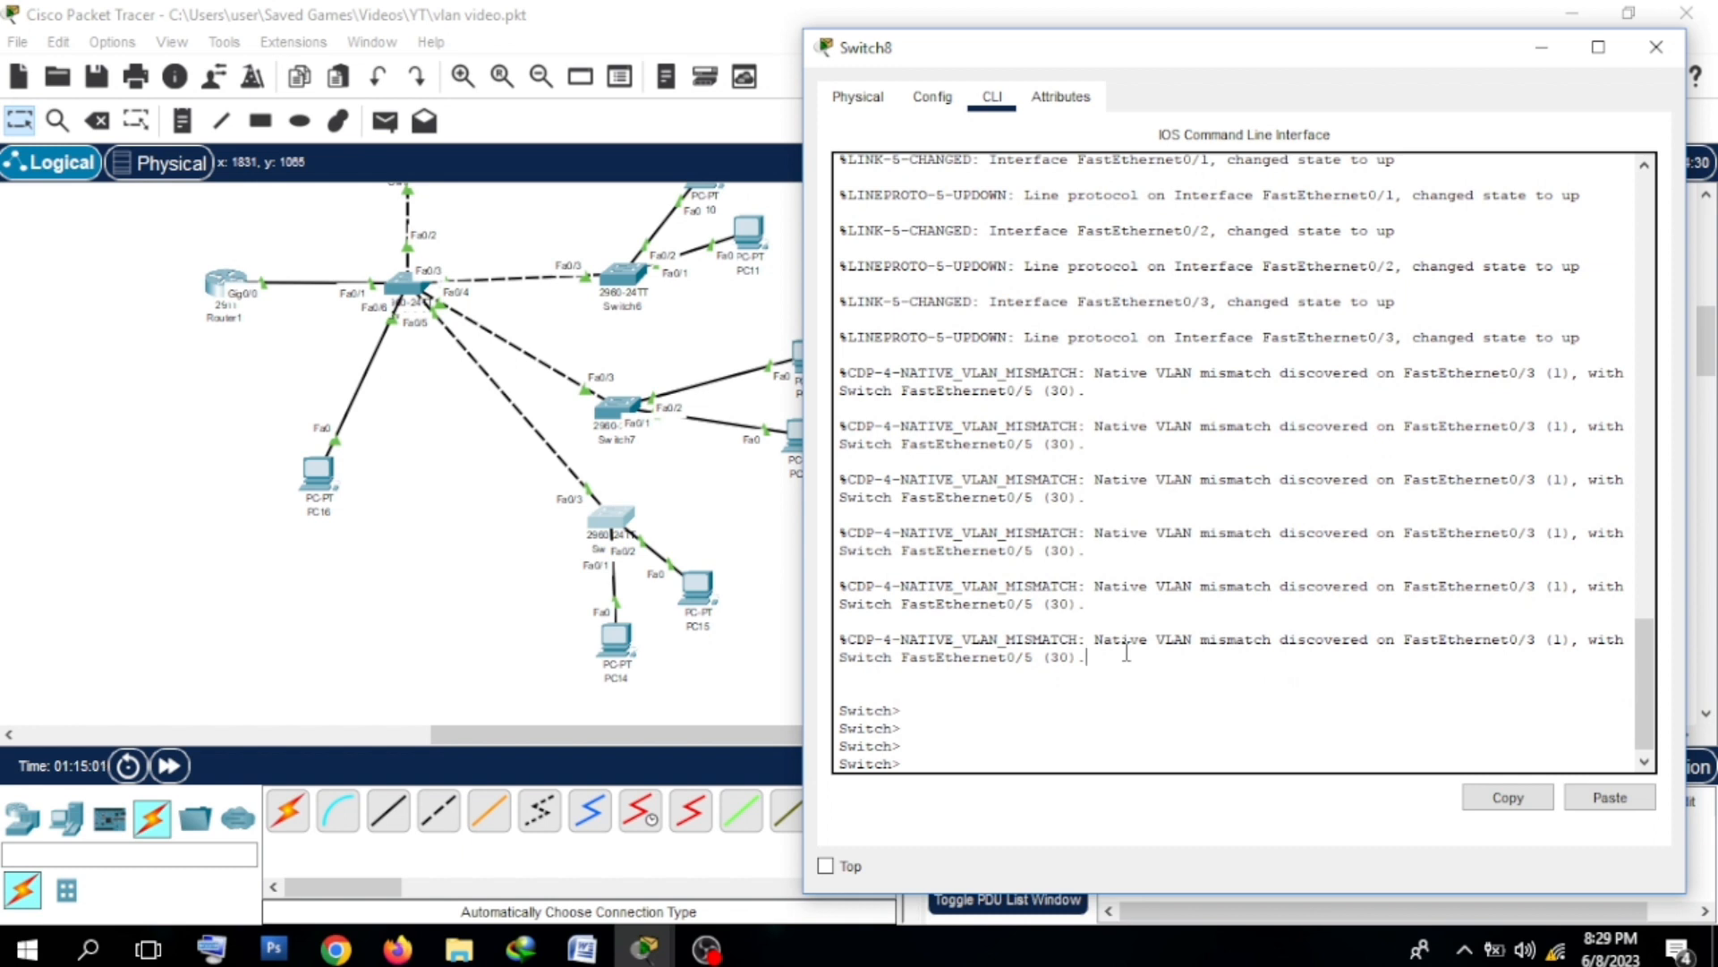
drag(1127, 651, 857, 535)
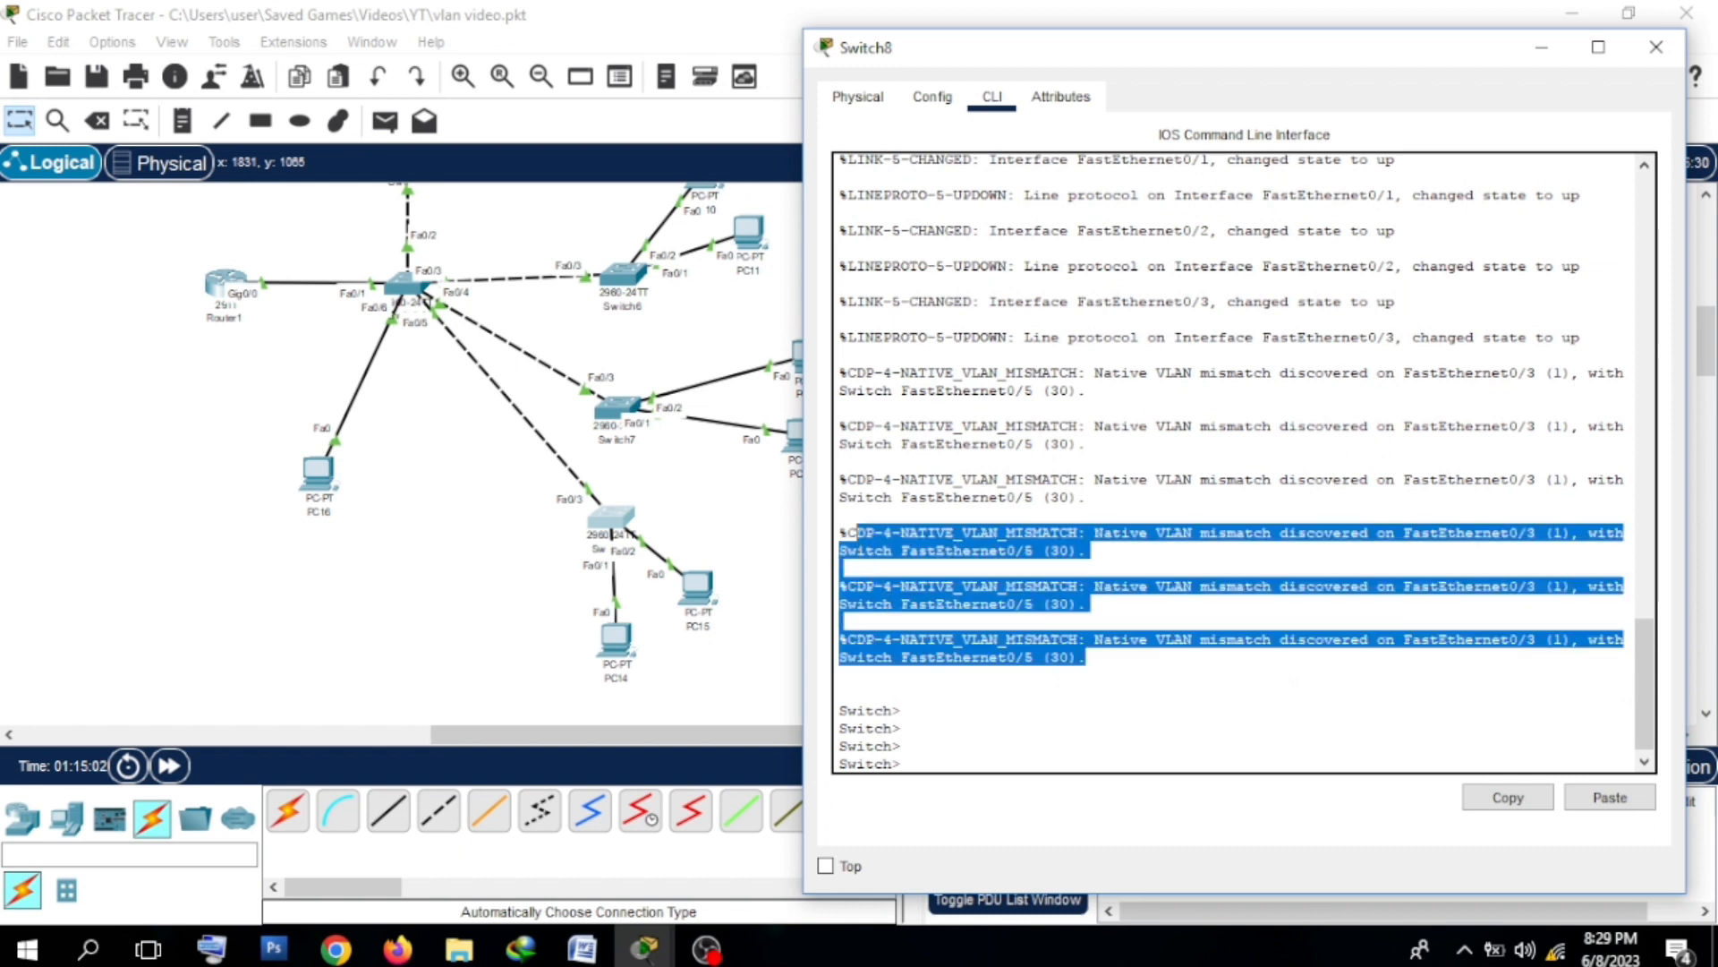
click(912, 767)
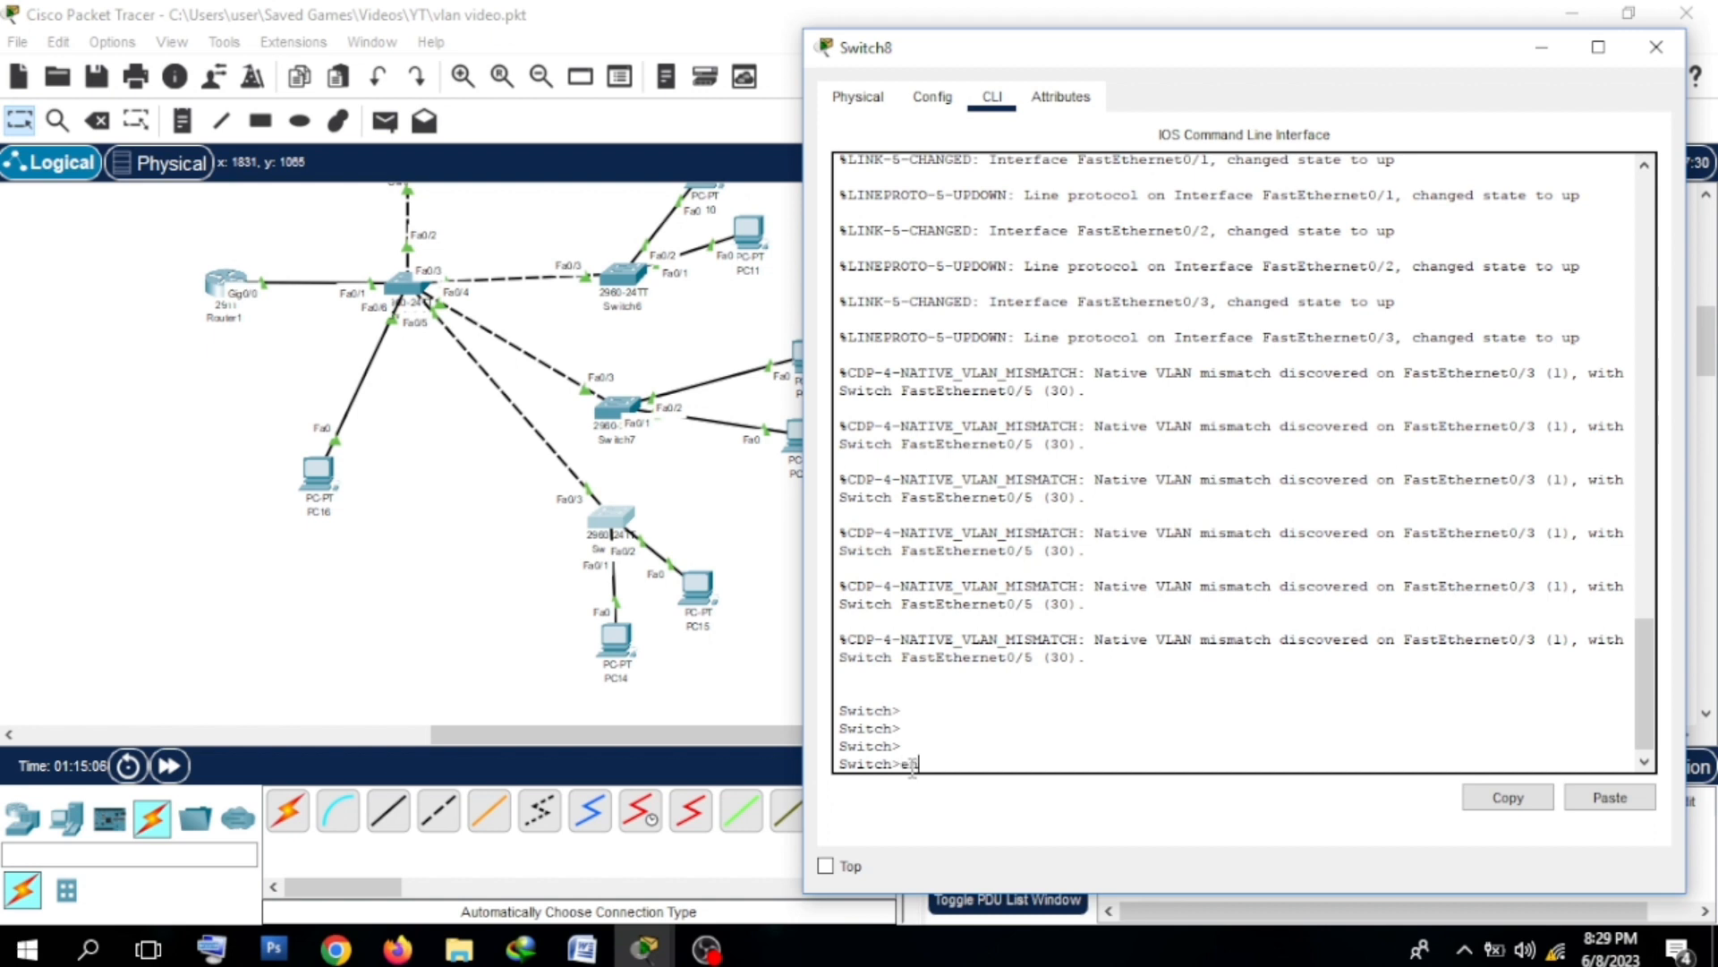
text(en)
key(Return)
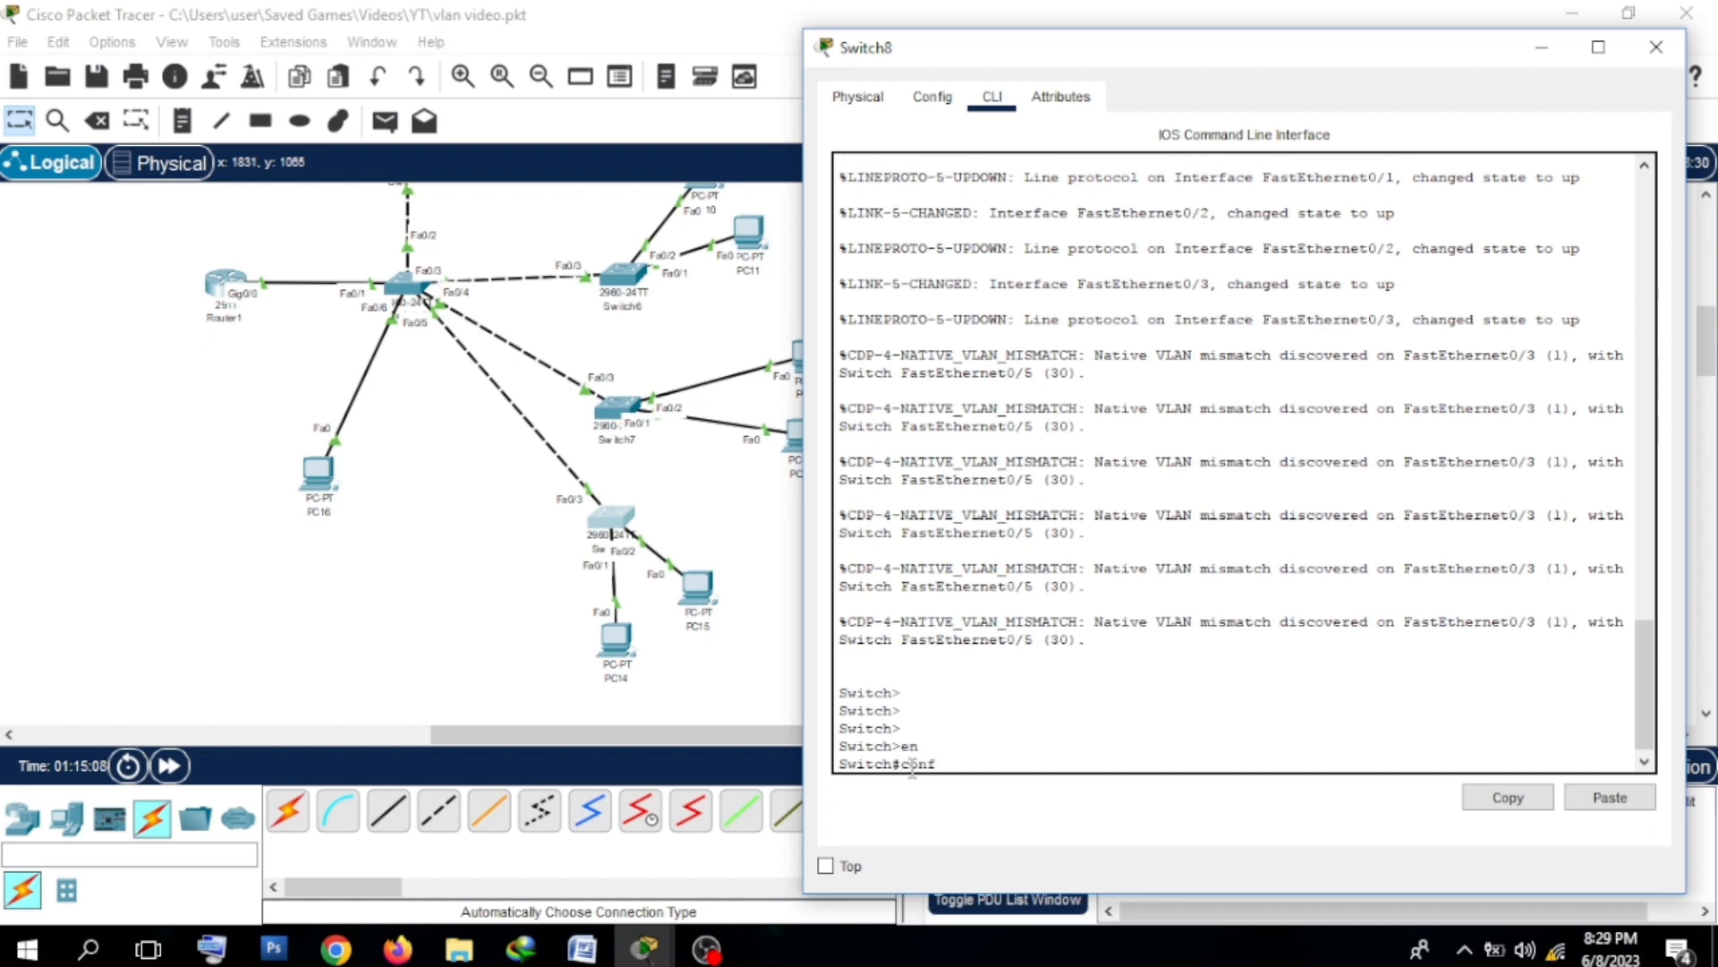
text(conf t)
key(Return)
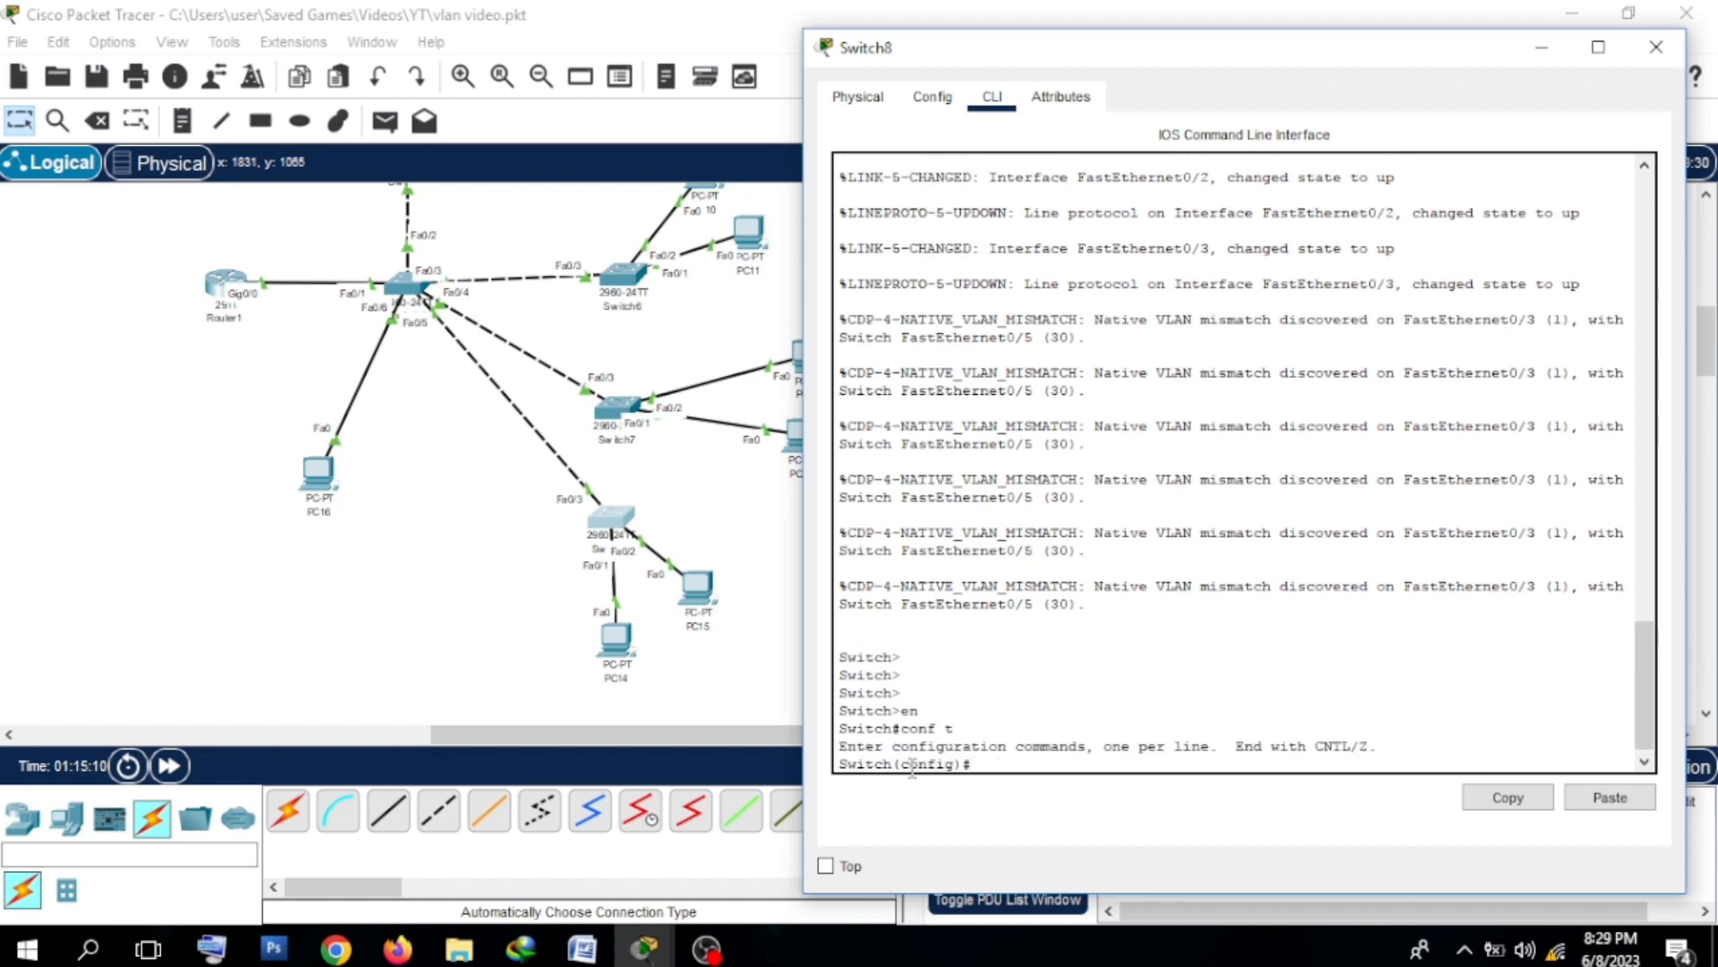
Step: Configure Switch8's interface fa0/3 as a trunk port with sw mo tr
text(int fa0/3)
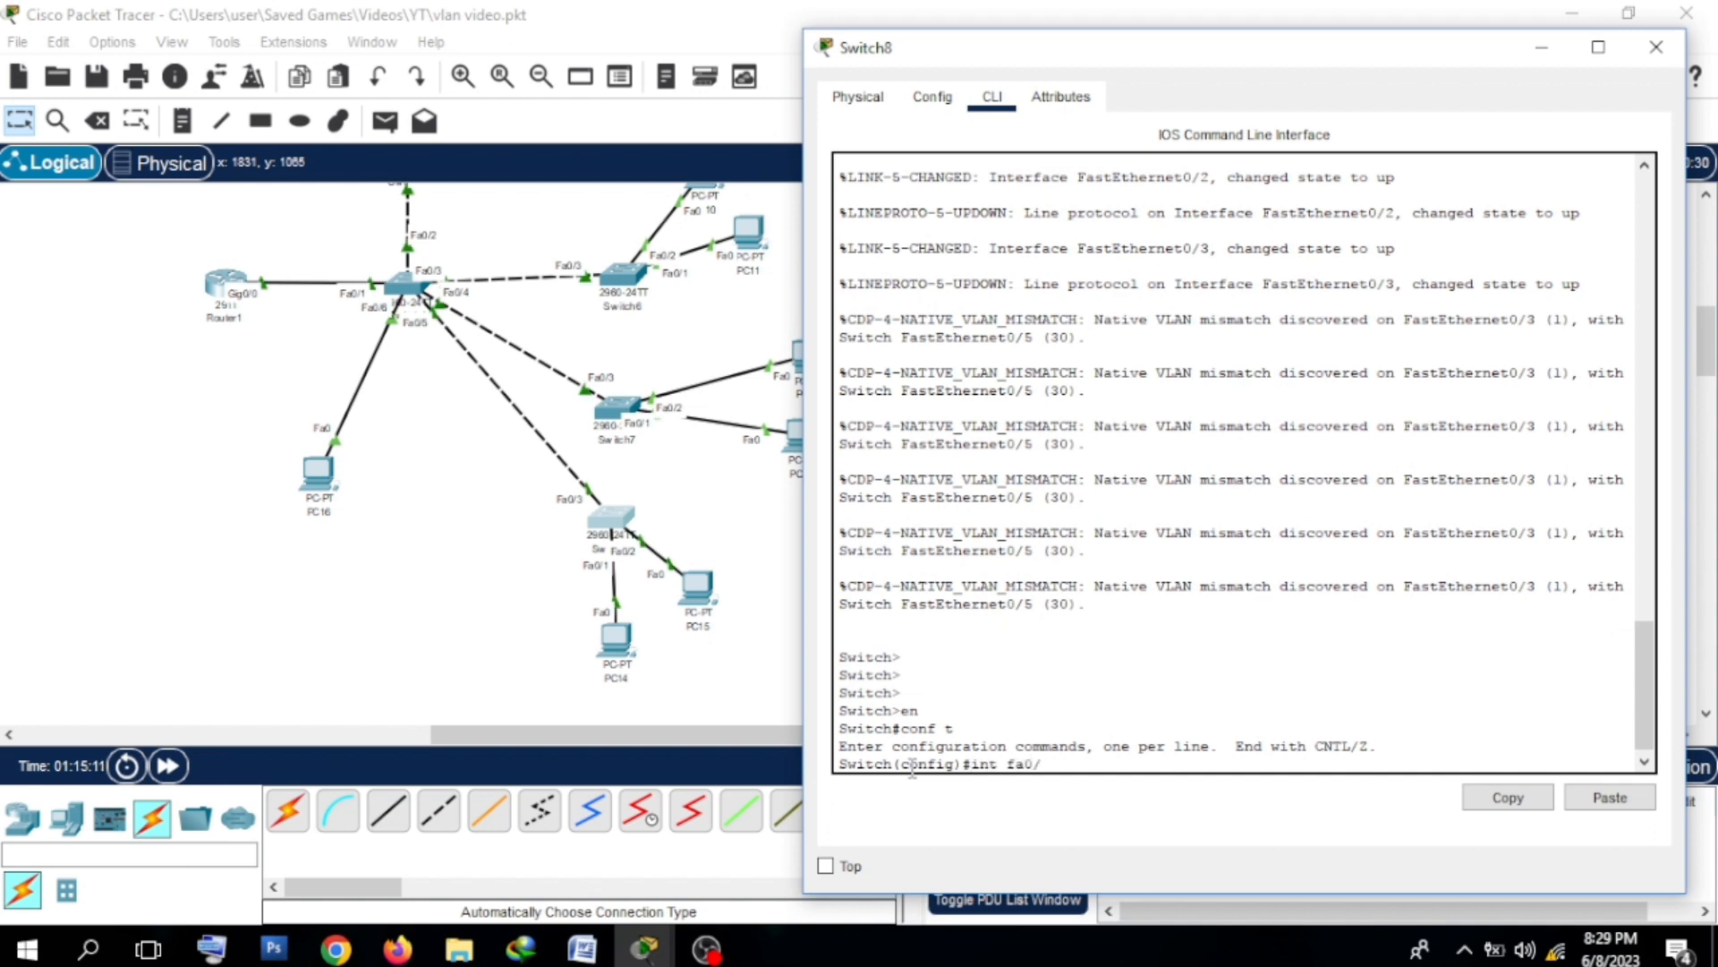
key(Return)
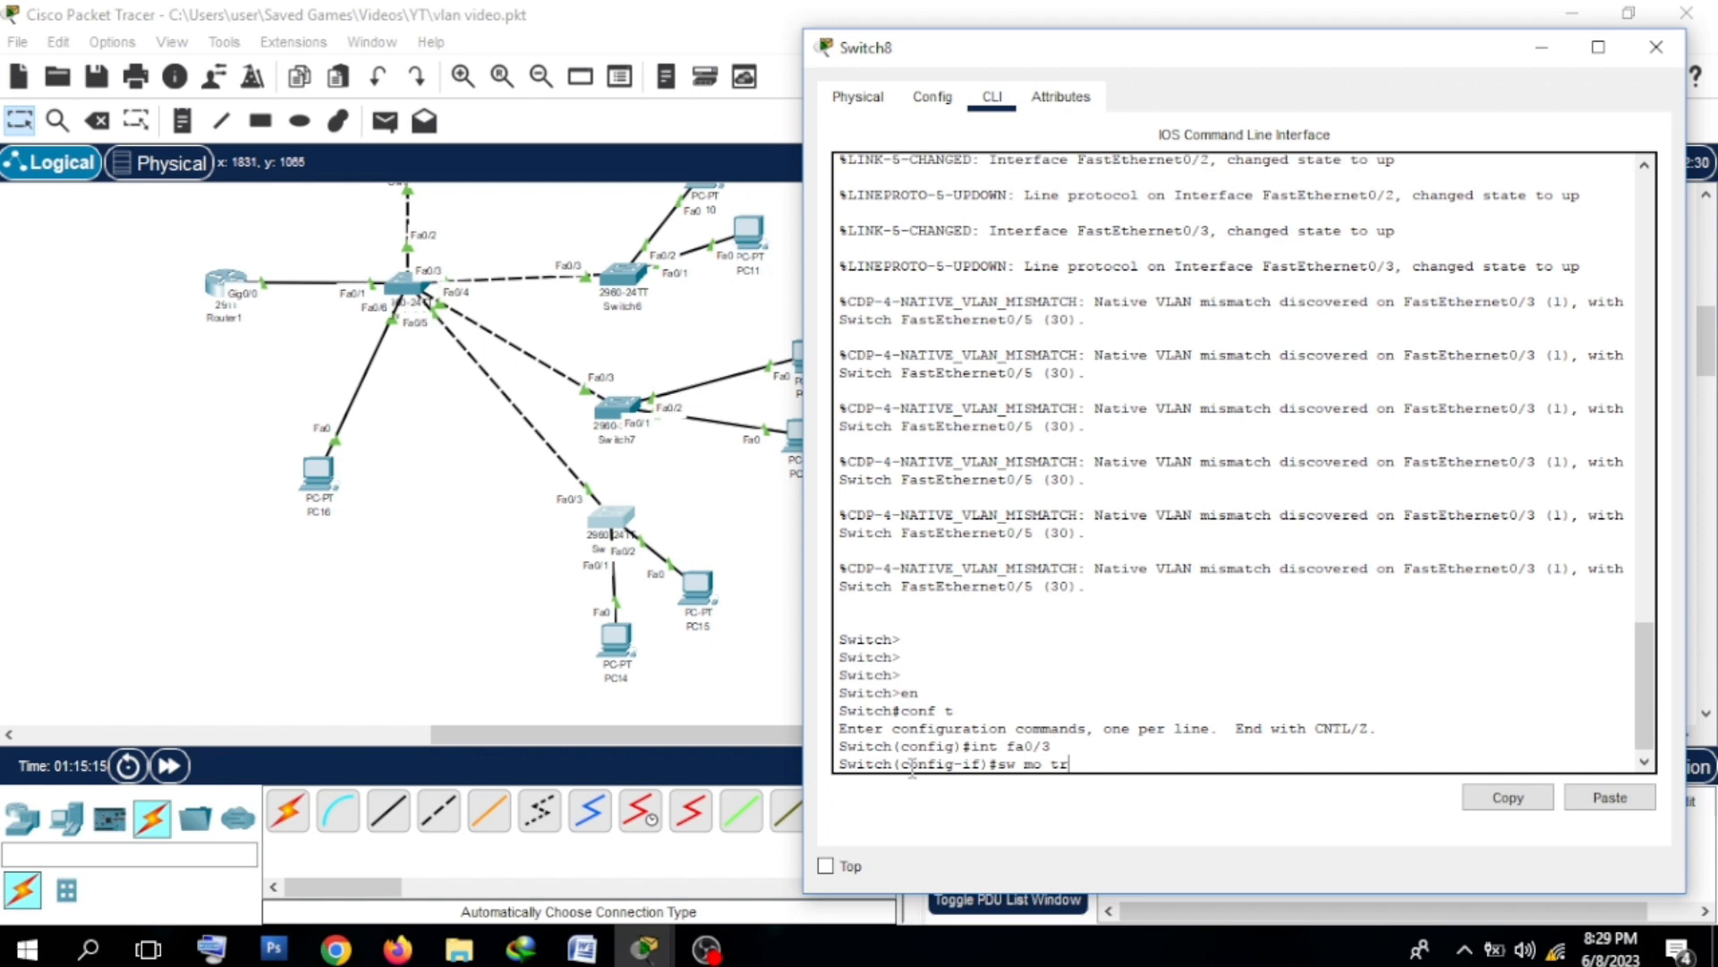
text(sw mo tr)
key(Return)
key(Return)
key(Return)
key(Return)
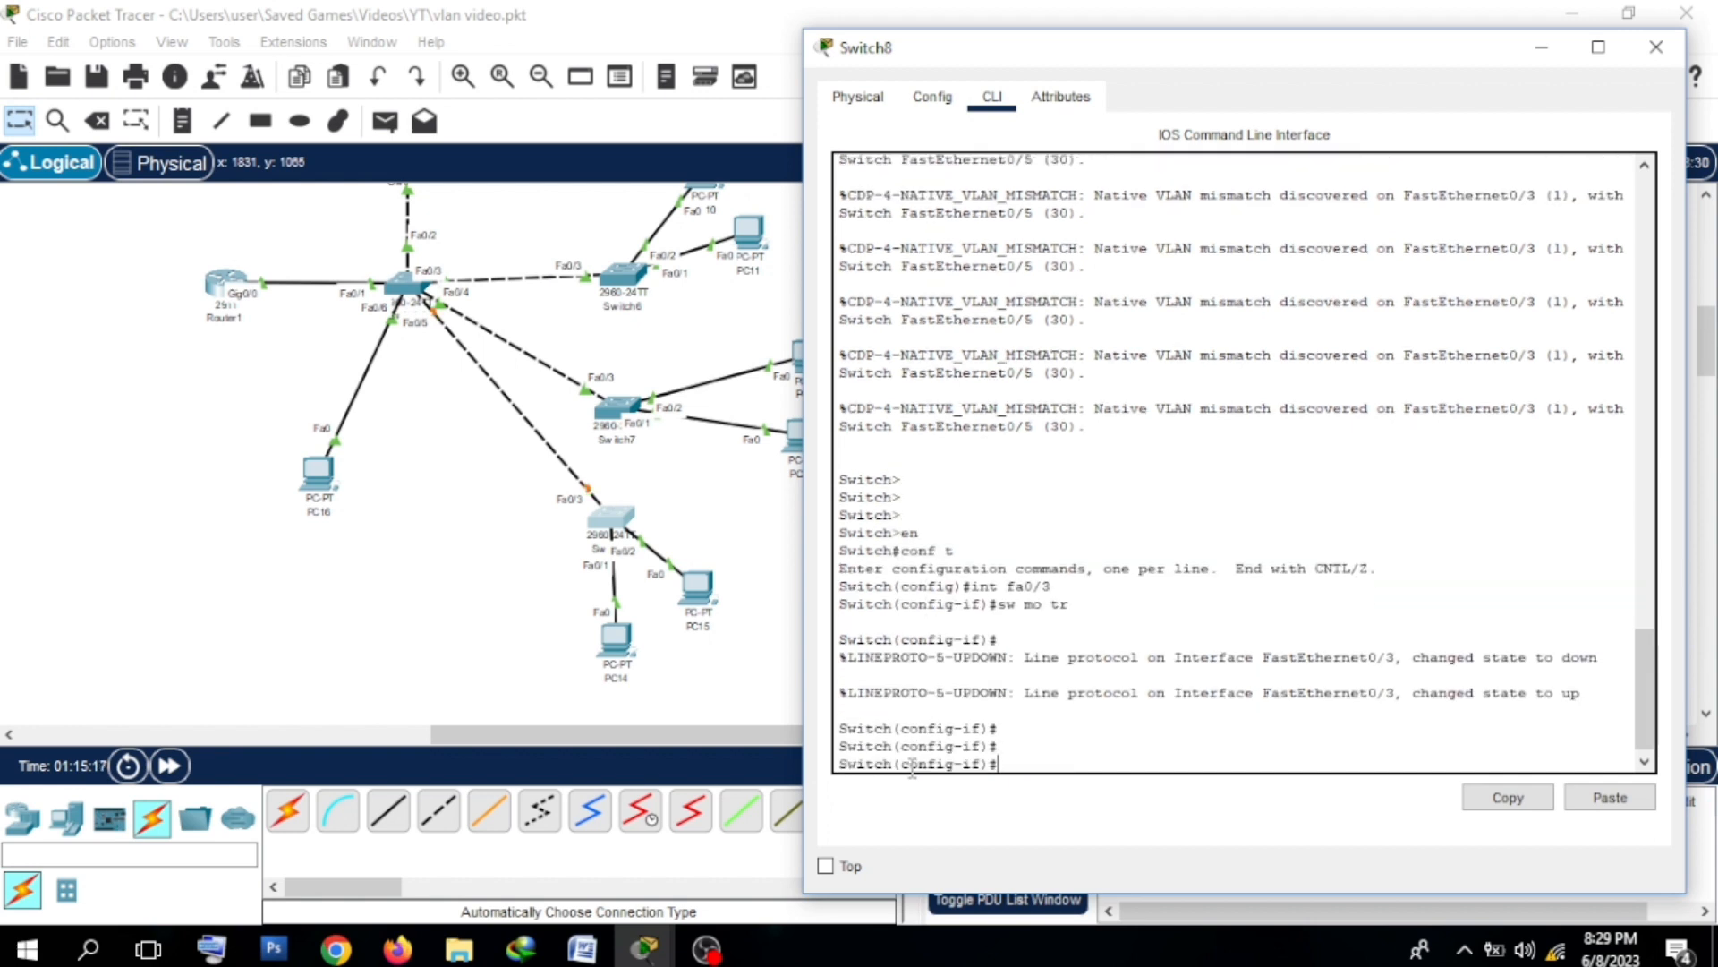
Step: Assign Switch8's interface range fa0/1-2 to access VLAN 30 and close the switch's window
text(int range fa0/1-2)
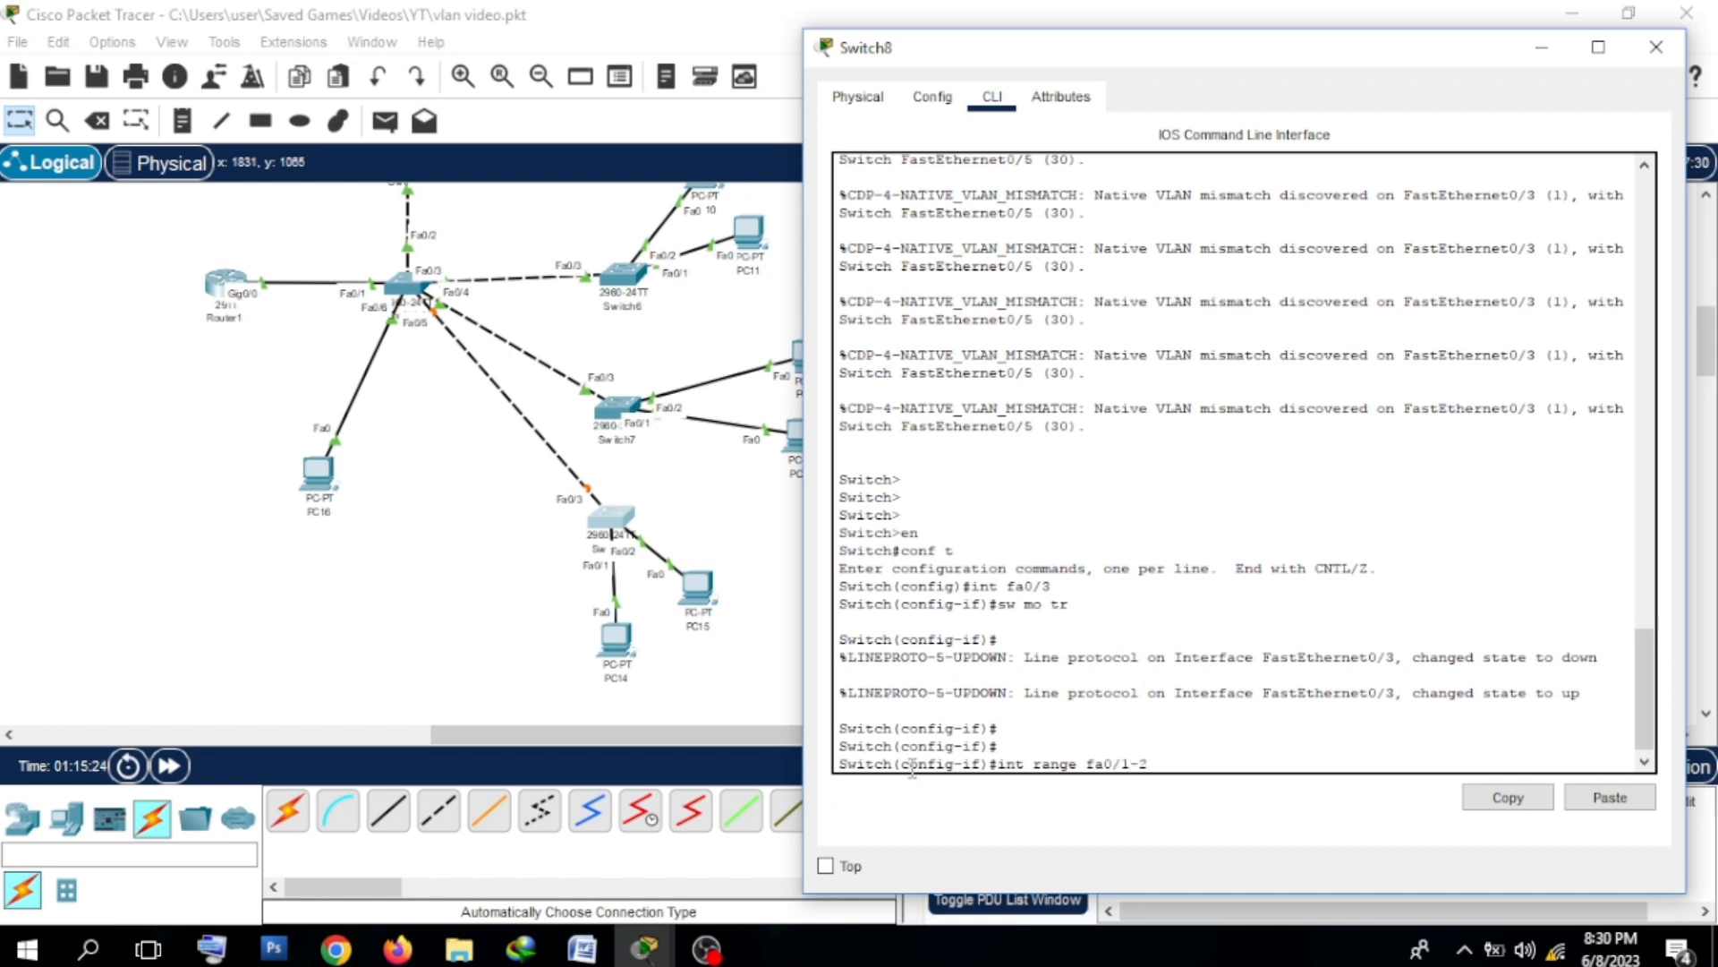
key(Return)
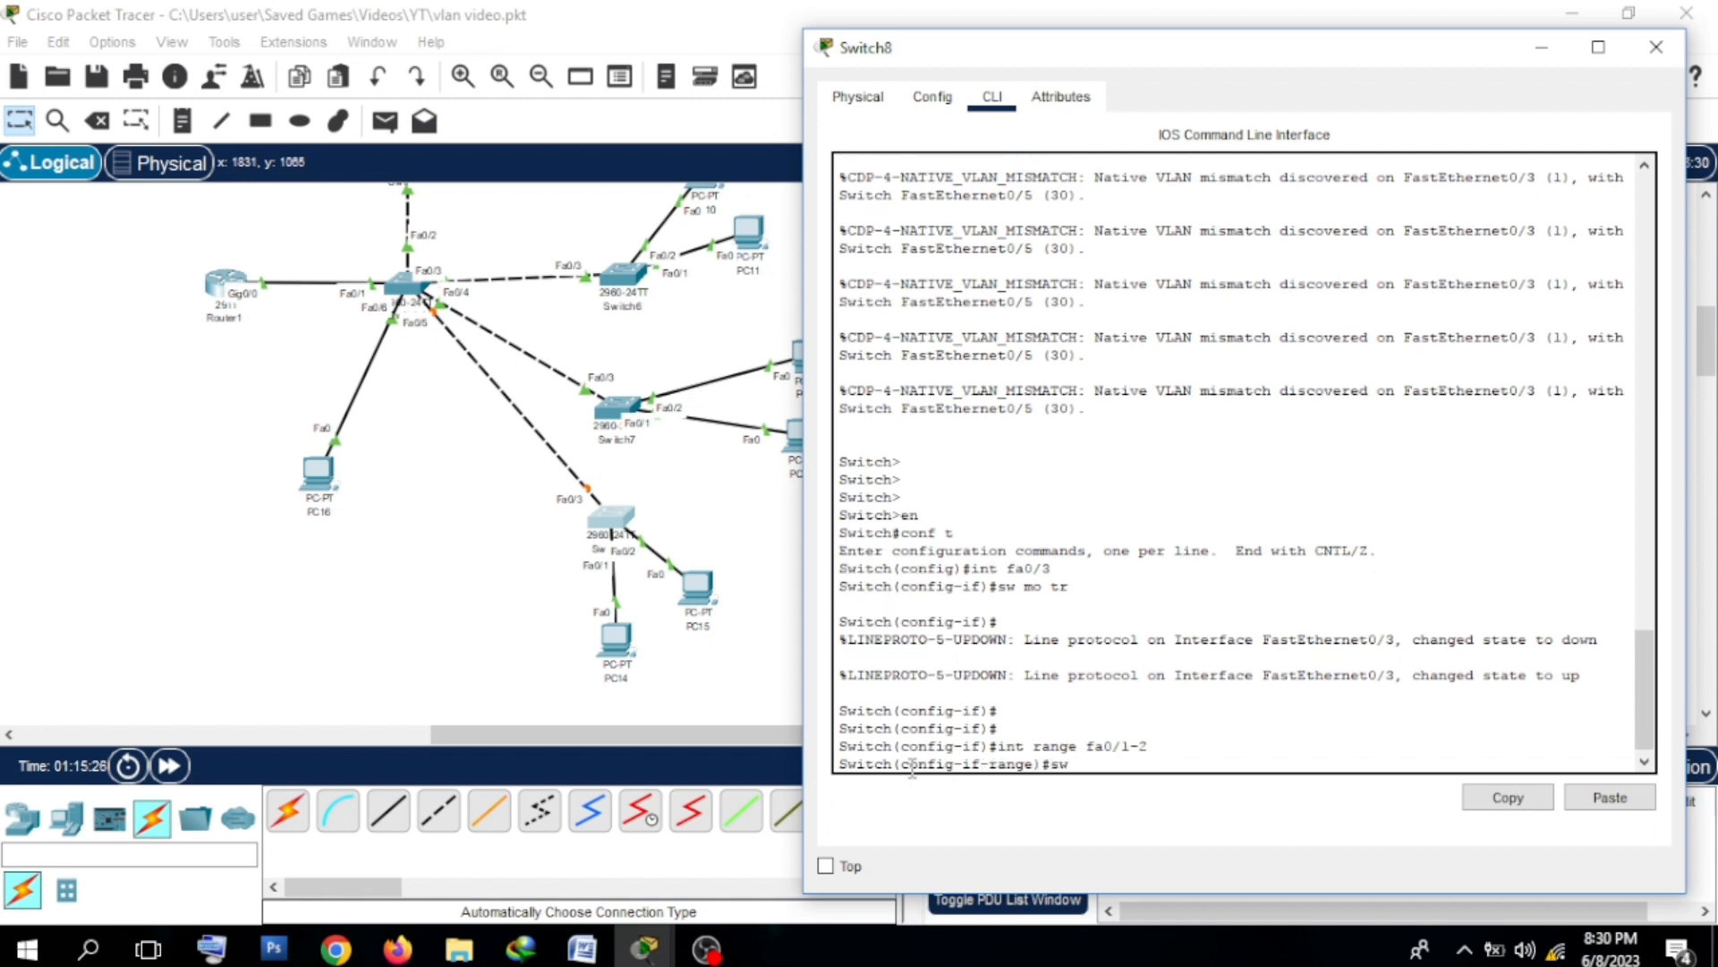
text(sw acc v)
key(Return)
key(Return)
key(Return)
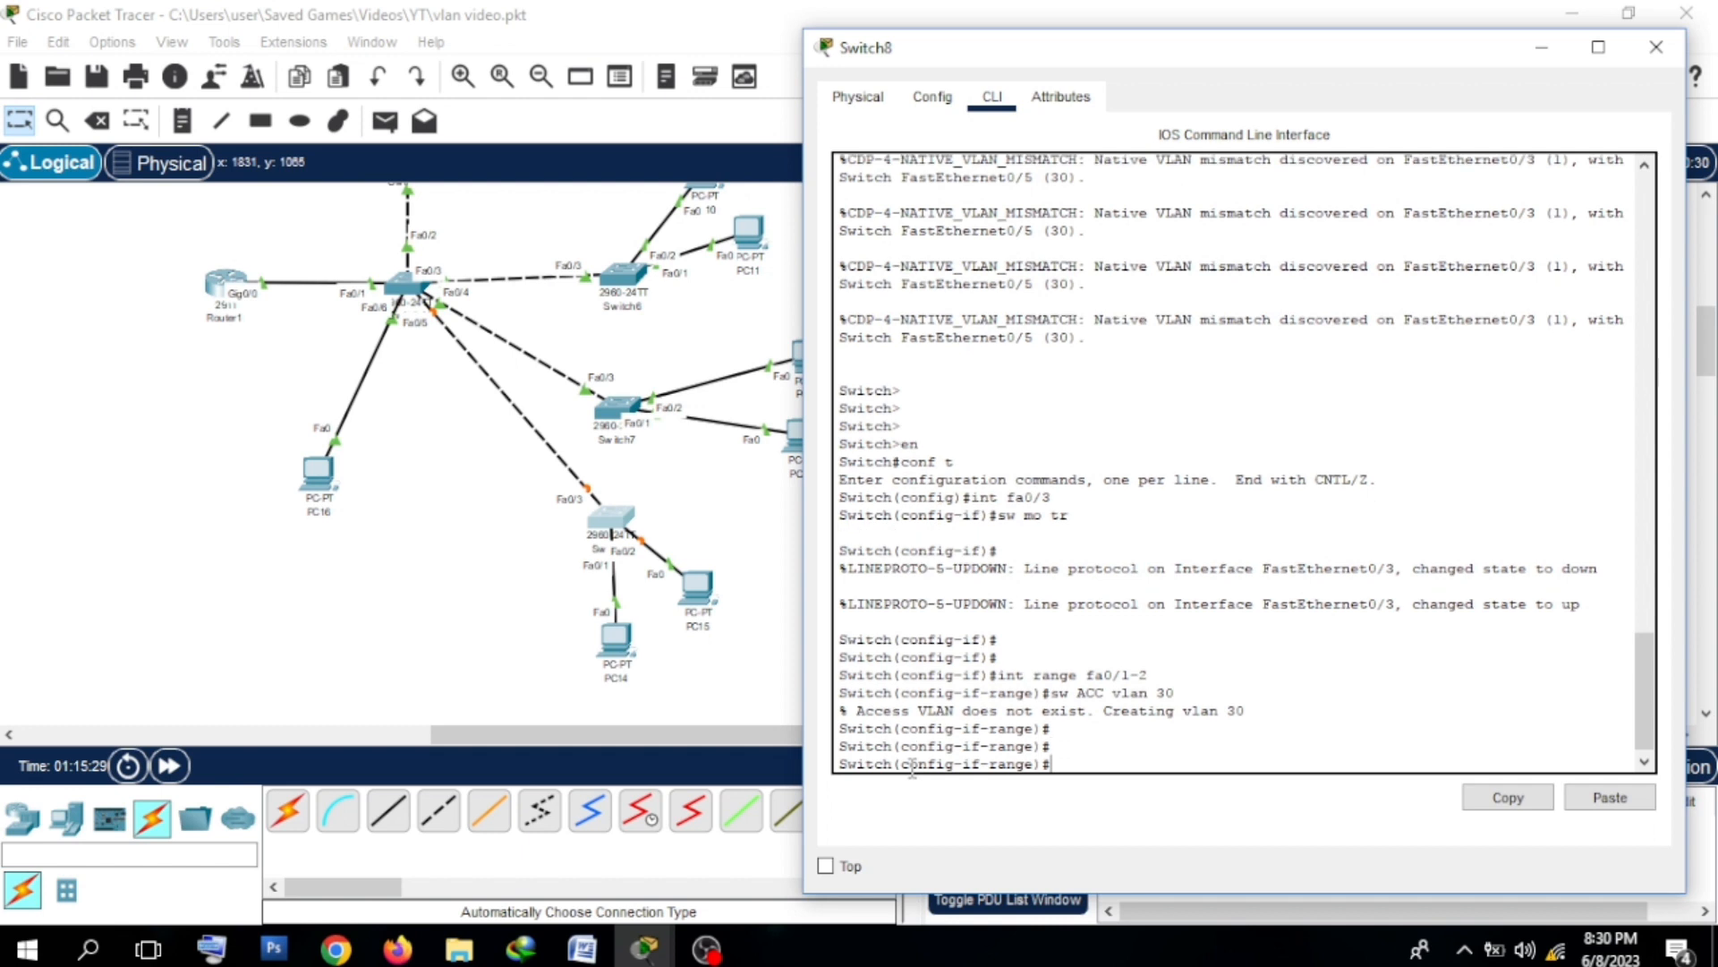
click(1675, 61)
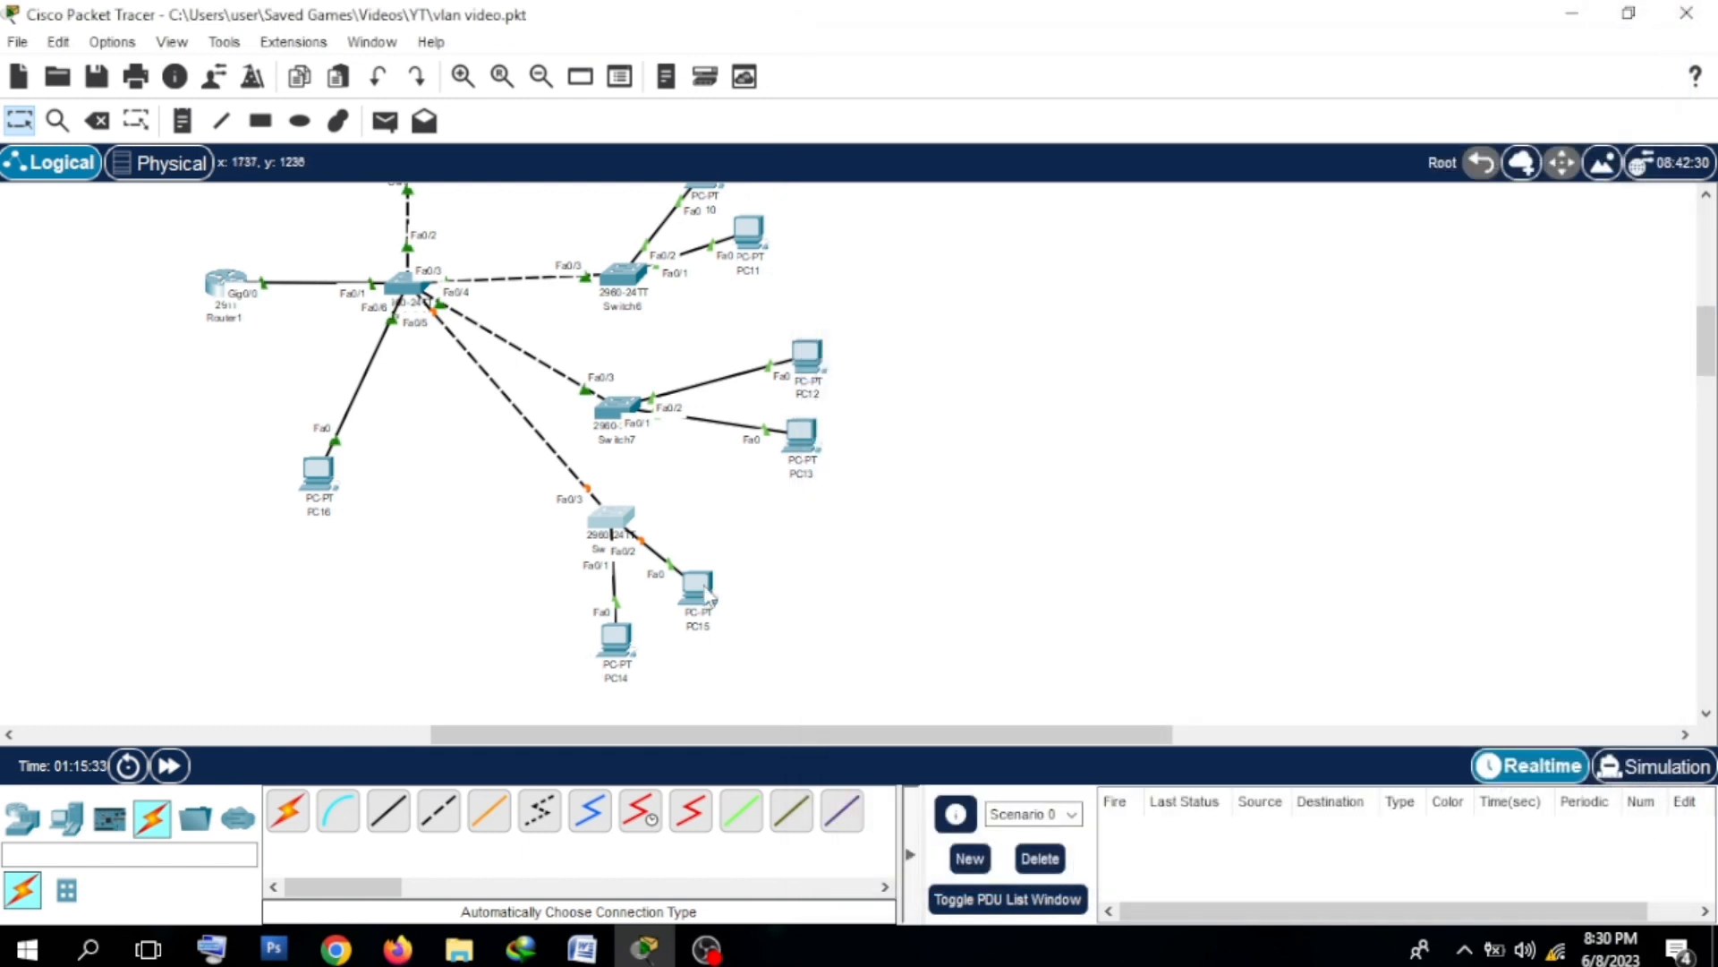
Step: Set PC15's IPv4 configuration to DHCP and close its window
click(703, 591)
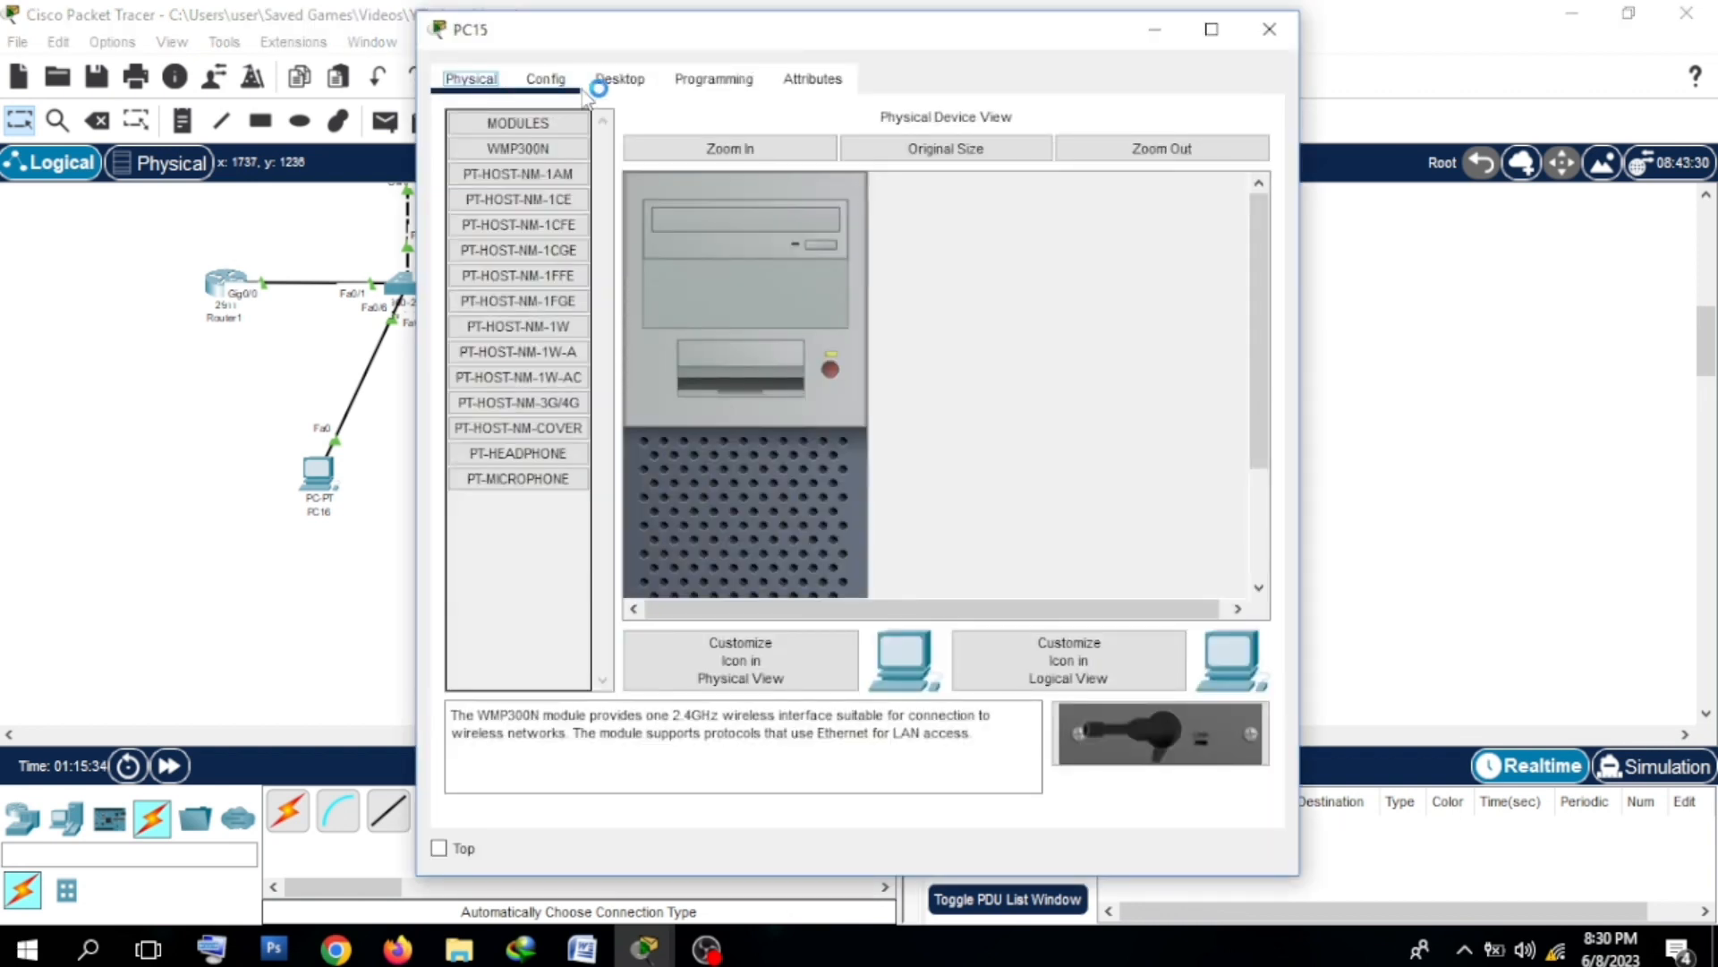
click(619, 79)
click(481, 234)
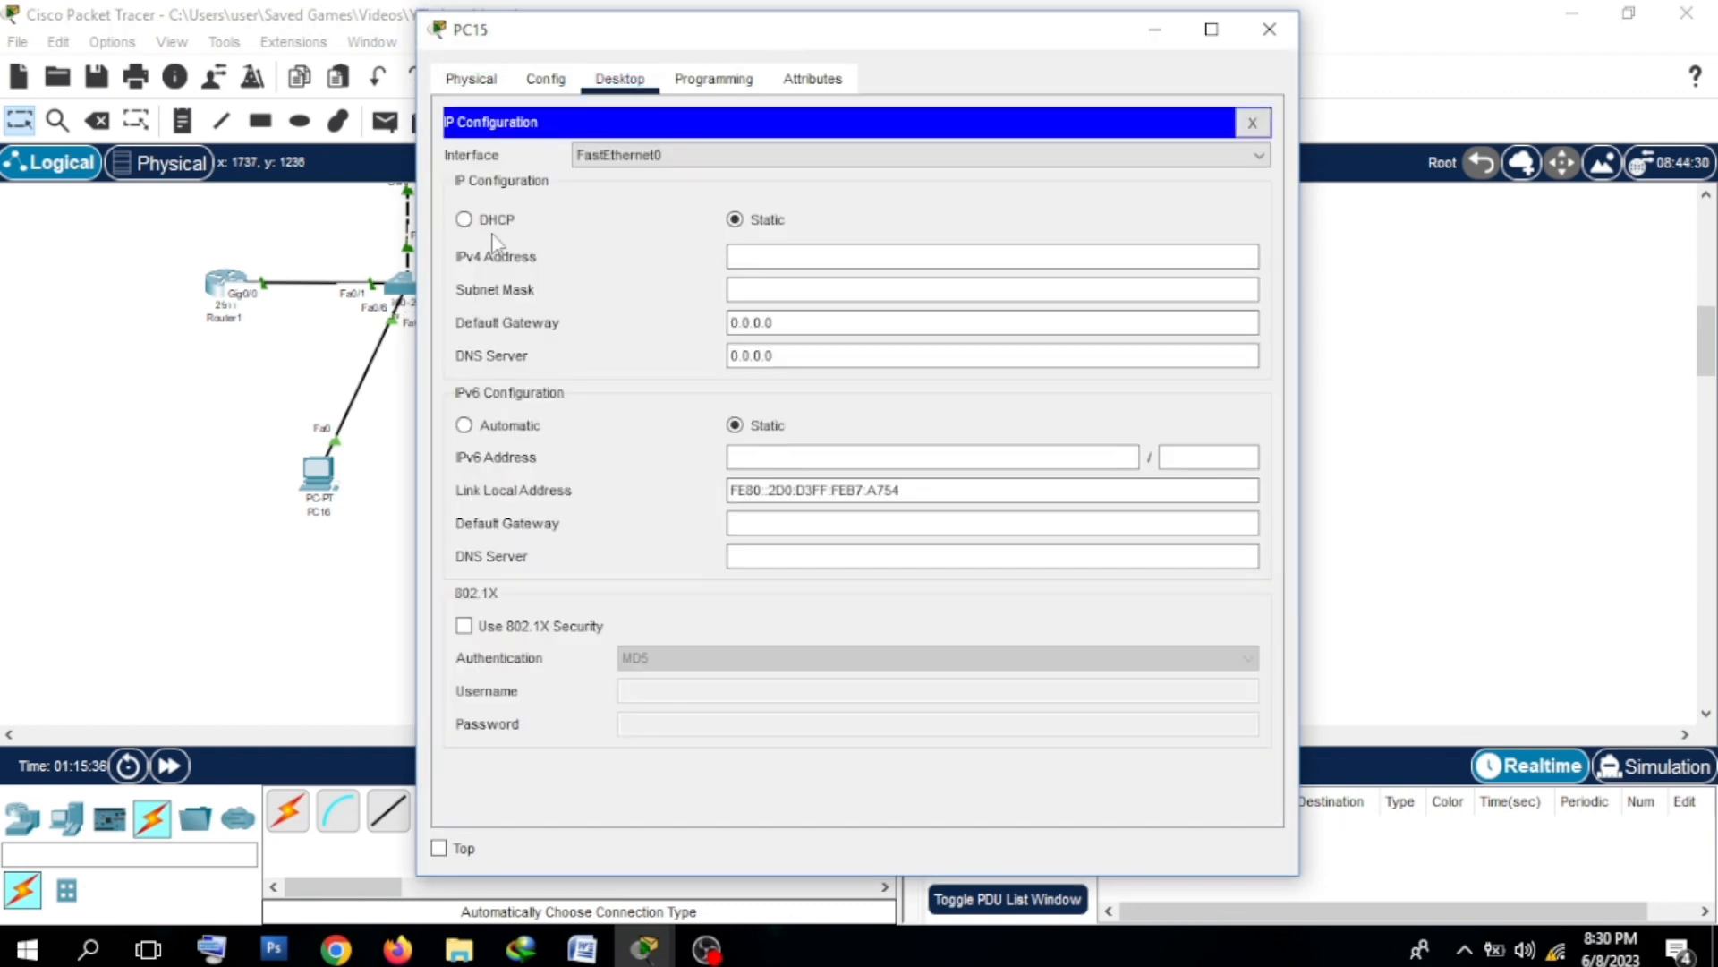
click(483, 218)
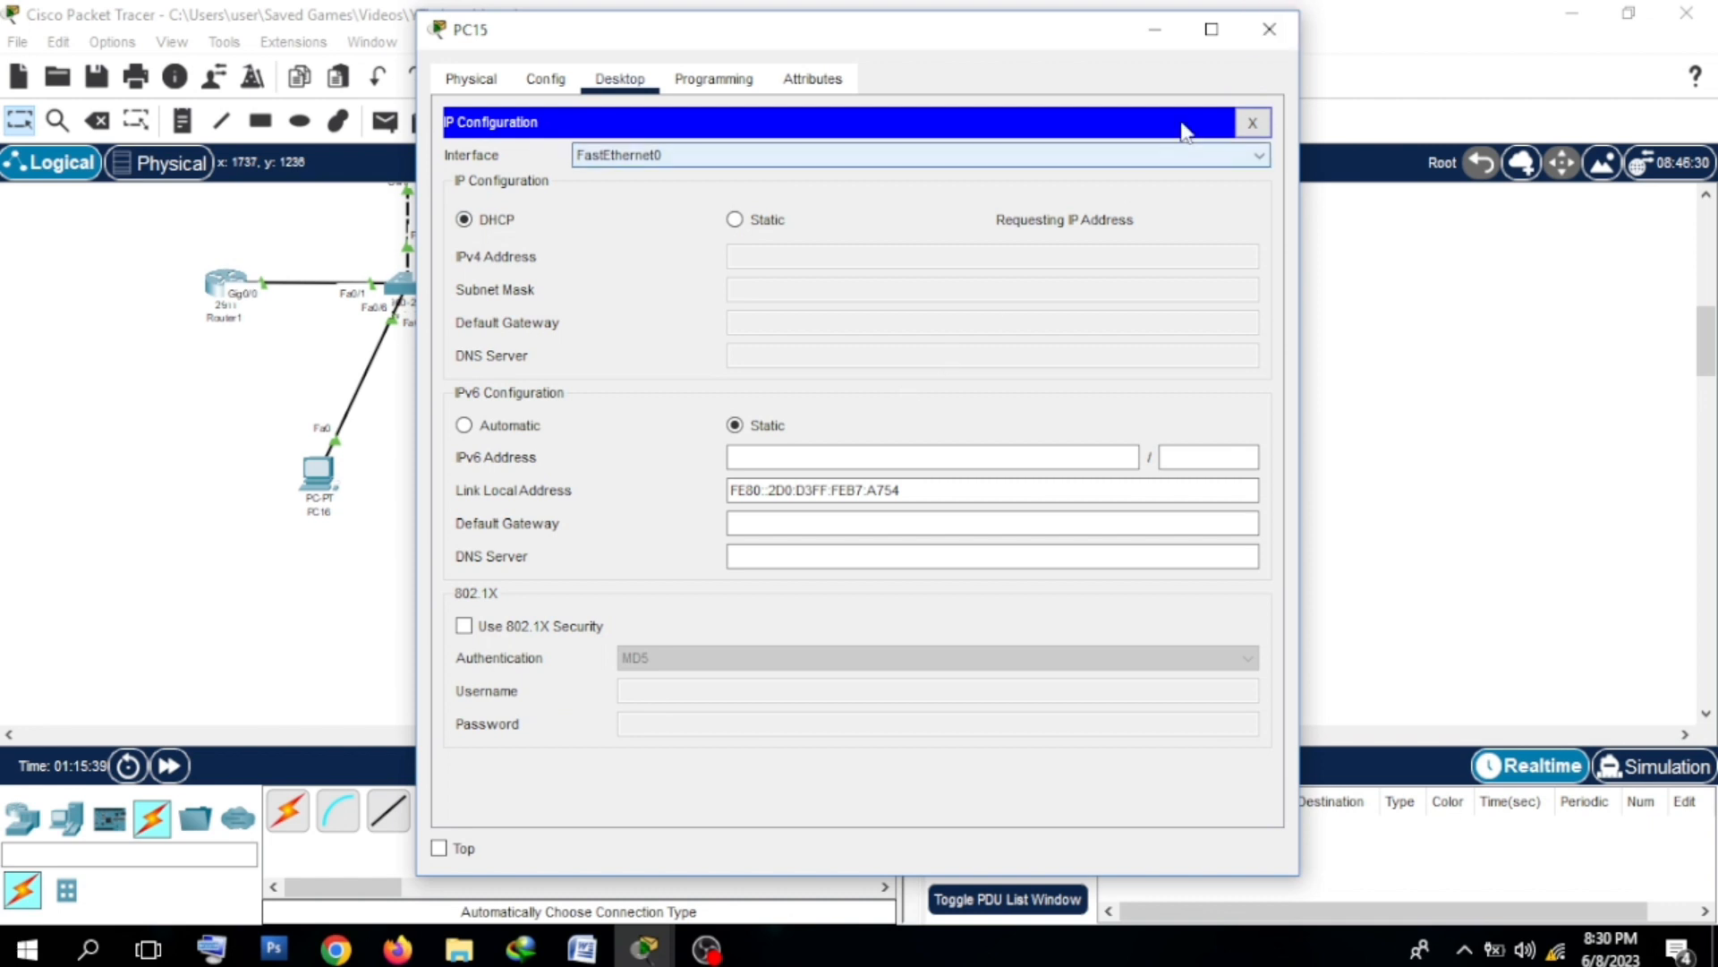
click(1247, 45)
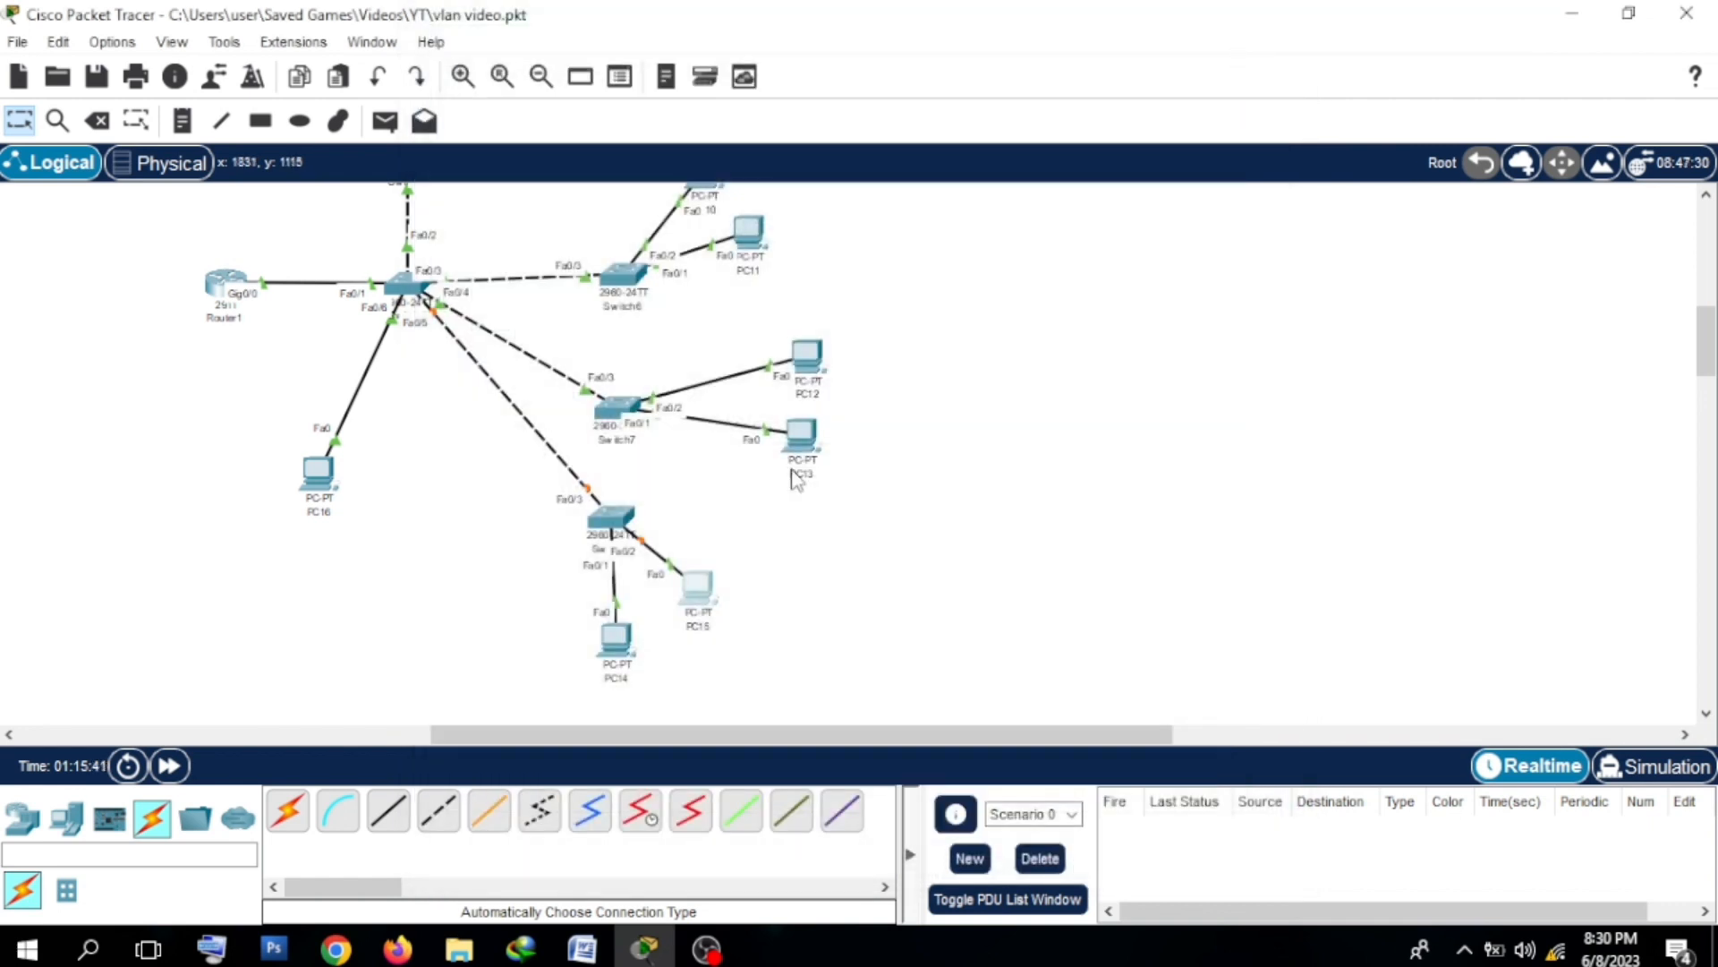
Step: Set PC14's IPv4 configuration to DHCP, close its window and fast-forward the network time
click(615, 640)
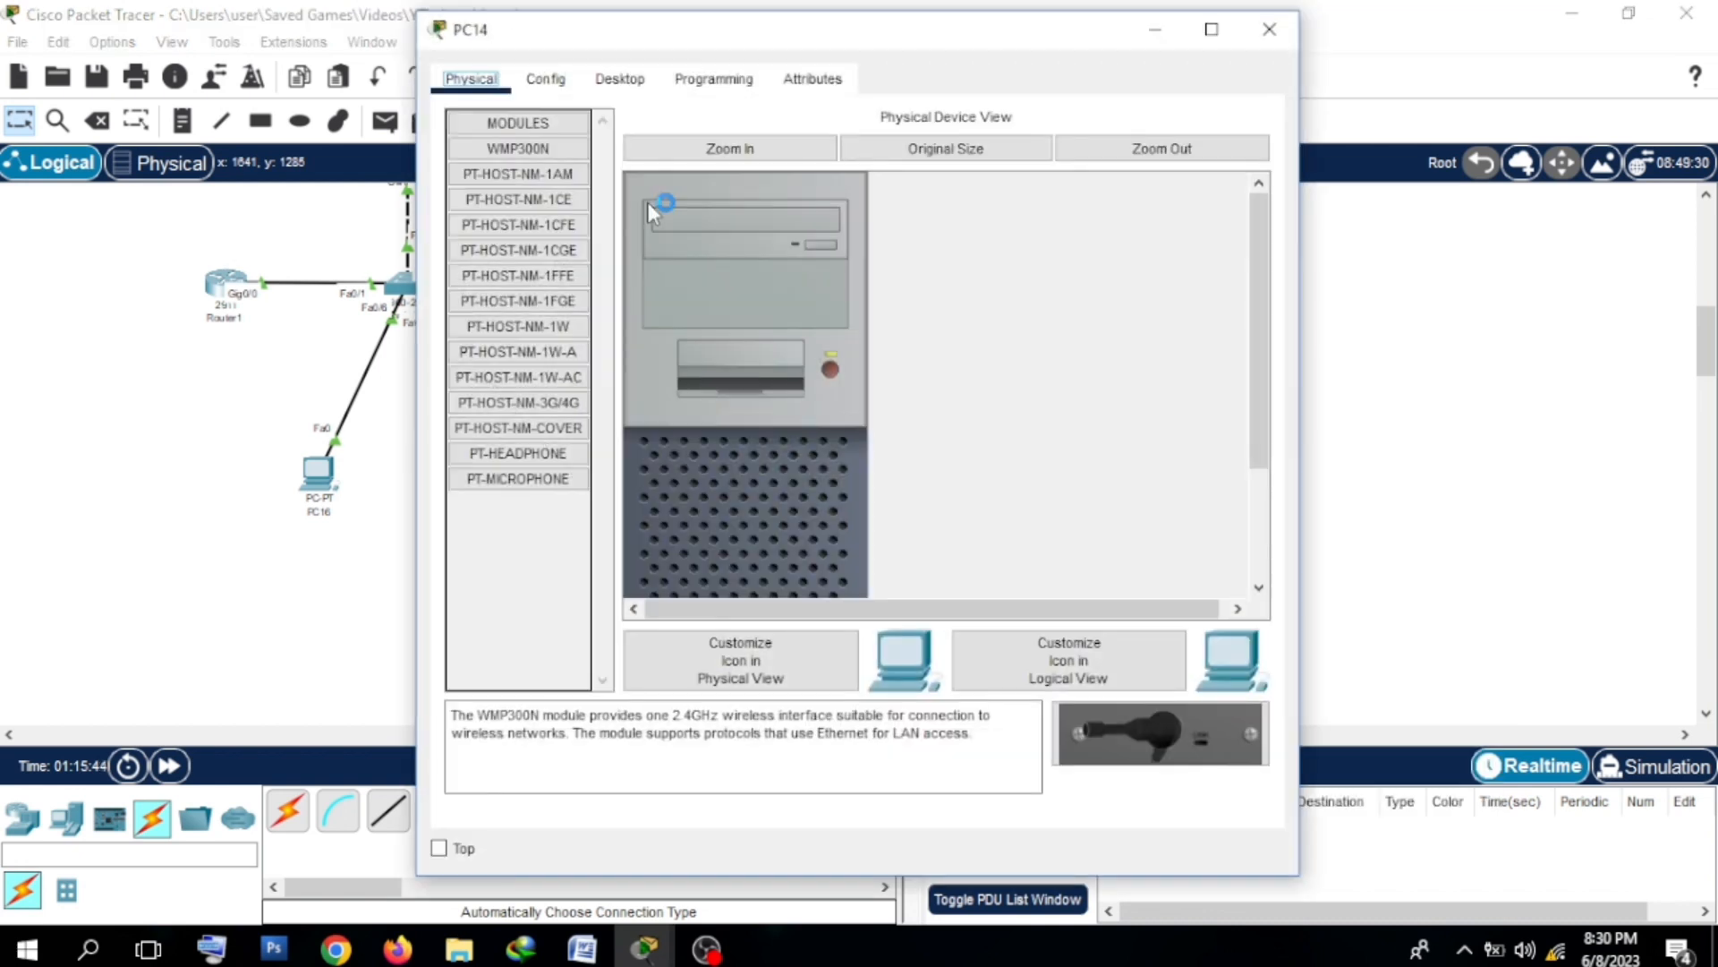
click(642, 79)
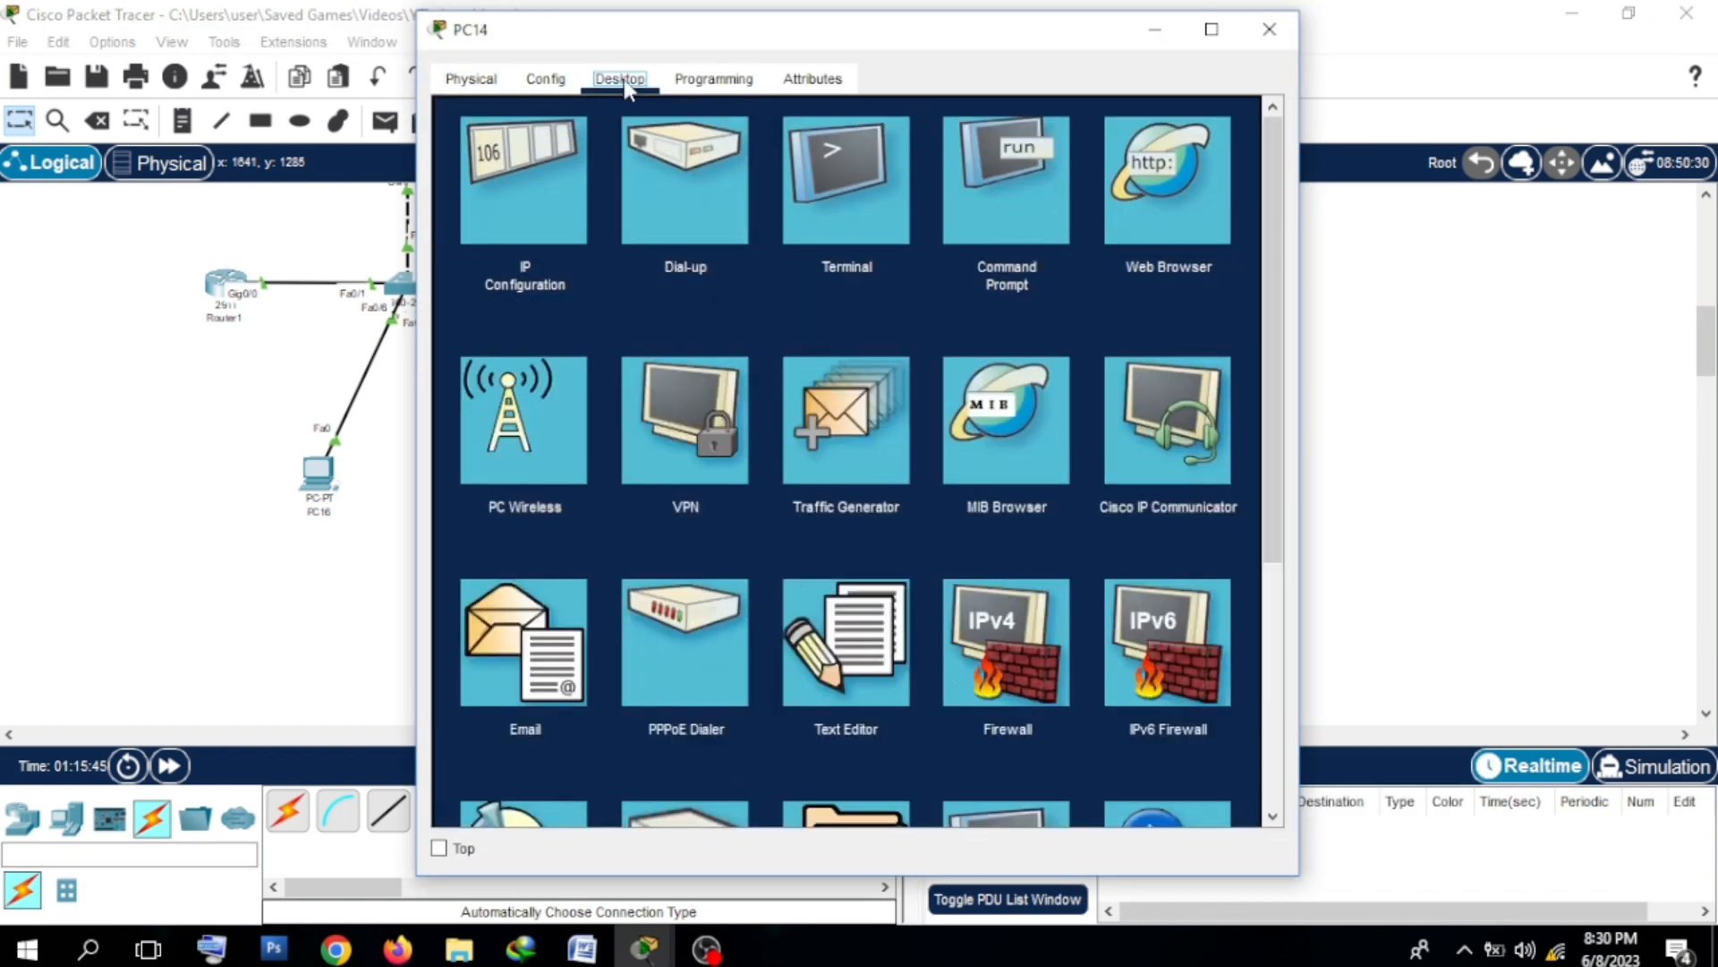
click(544, 152)
click(492, 220)
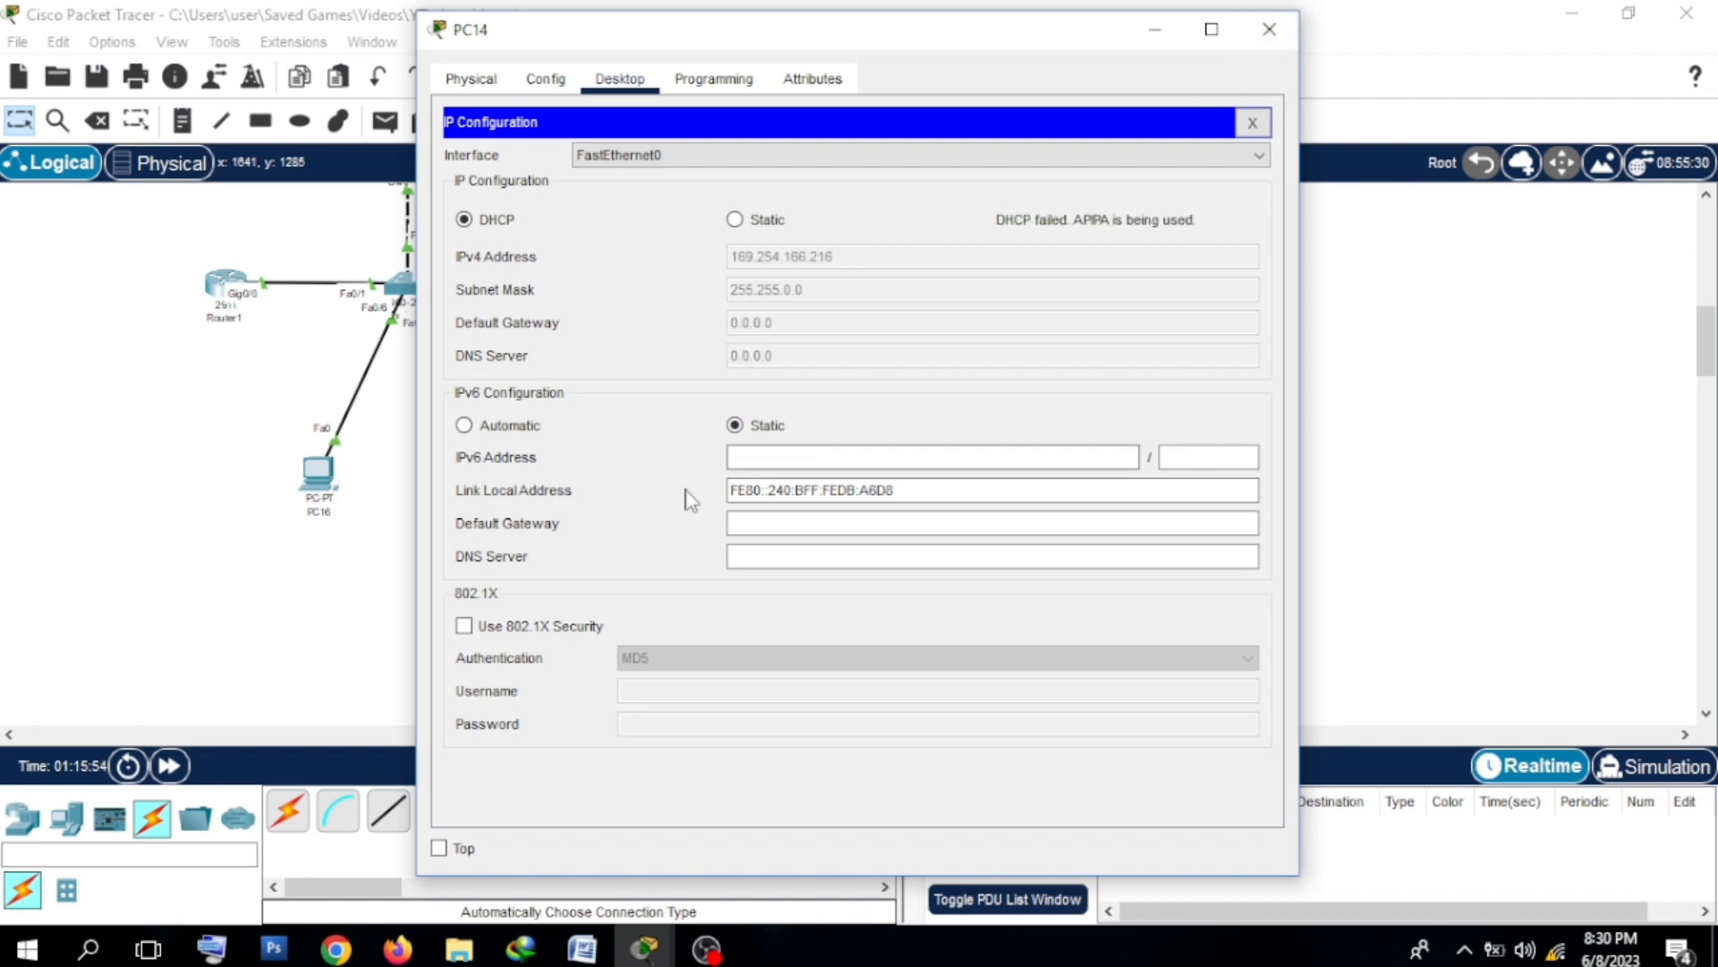
click(1269, 29)
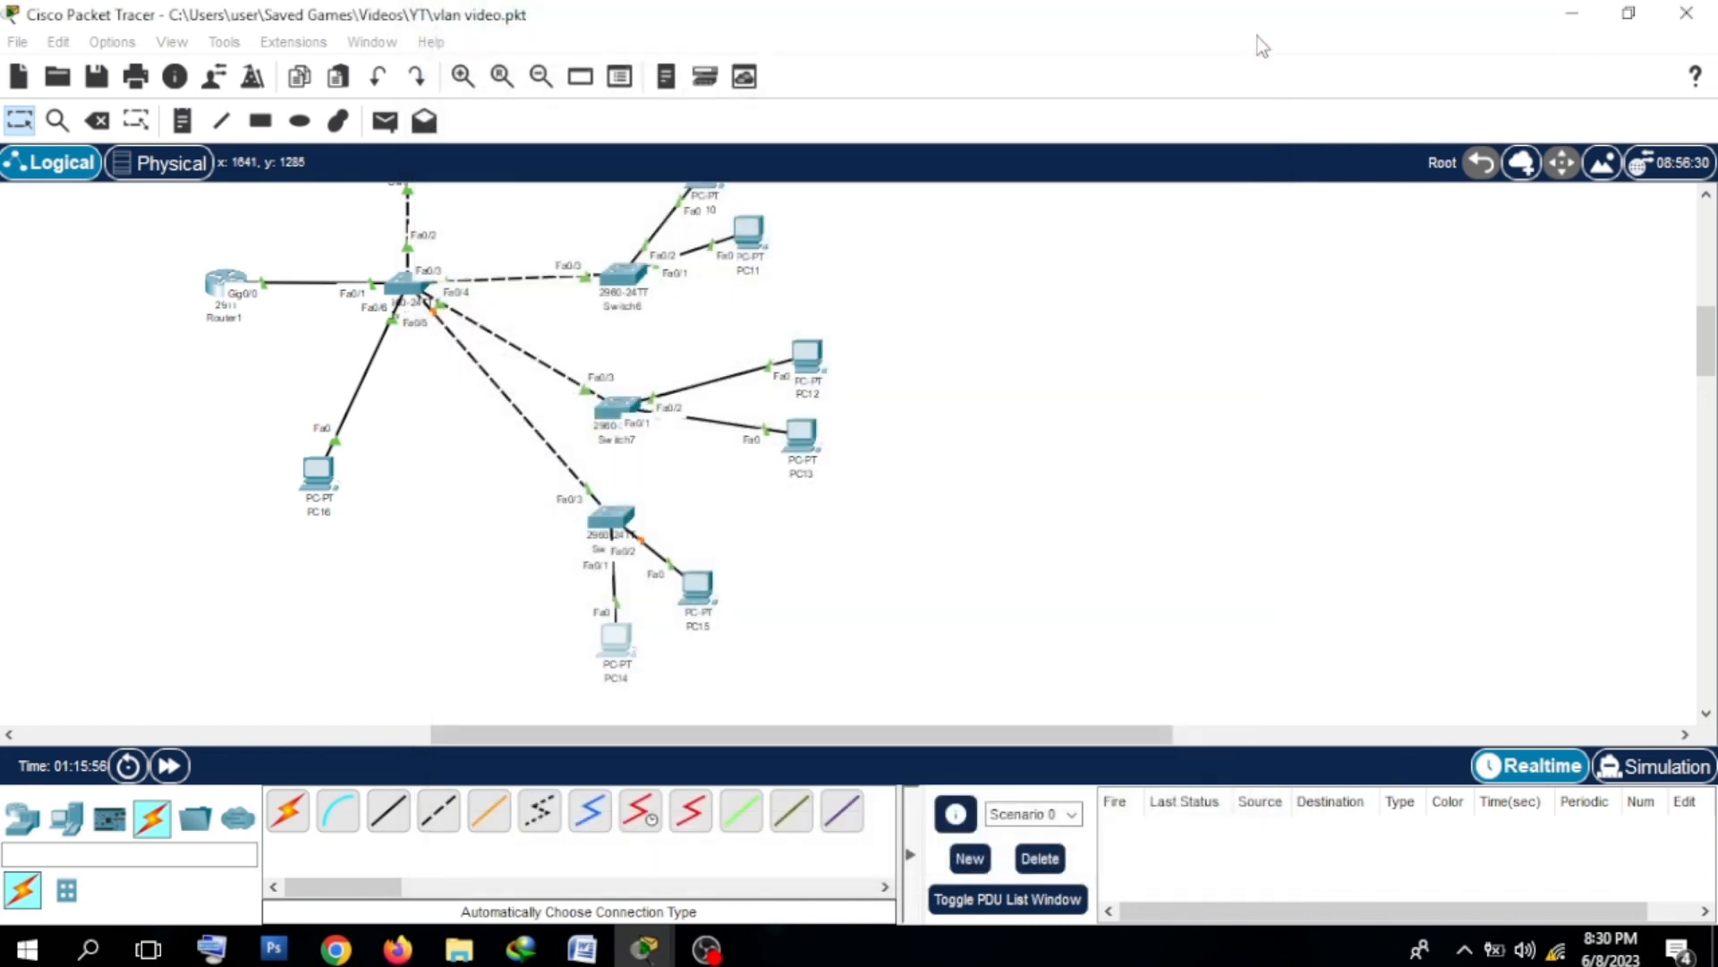
click(169, 765)
Step: Examine the address details of PC15, PC14, Router1 and the third PC on the upper switch, and look over the whole topology
mouse_move(687, 591)
mouse_move(624, 646)
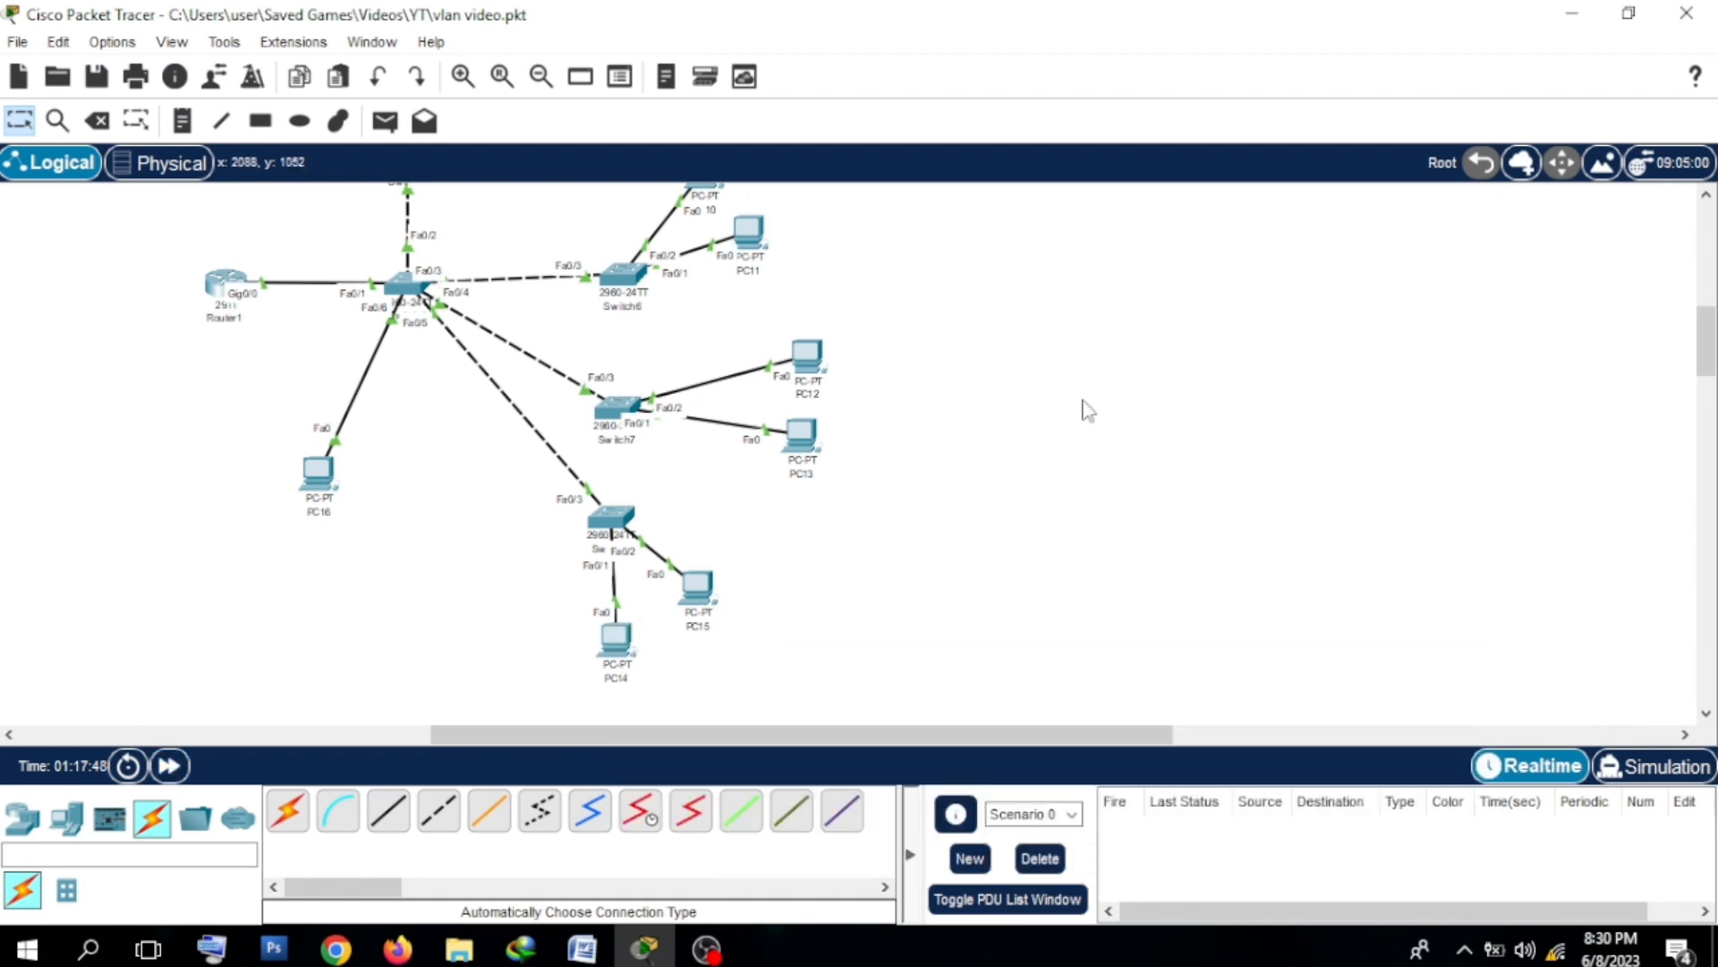
mouse_move(1708, 330)
mouse_down()
mouse_move(1710, 288)
mouse_move(1710, 310)
mouse_up()
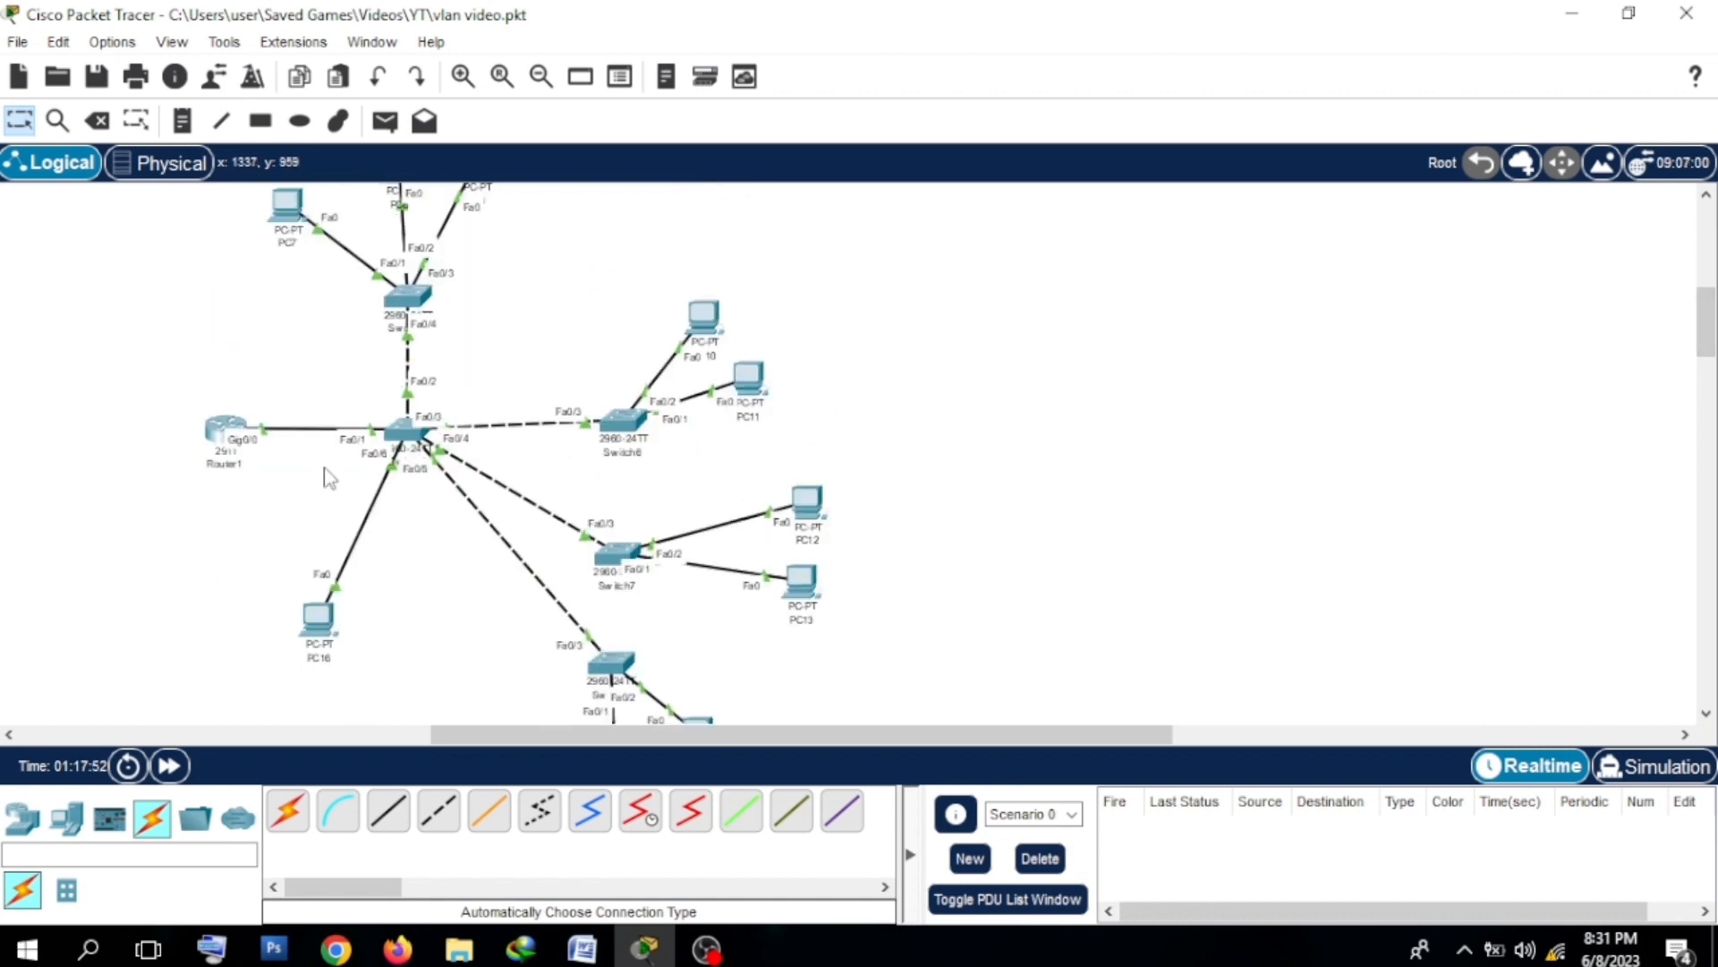
mouse_move(219, 430)
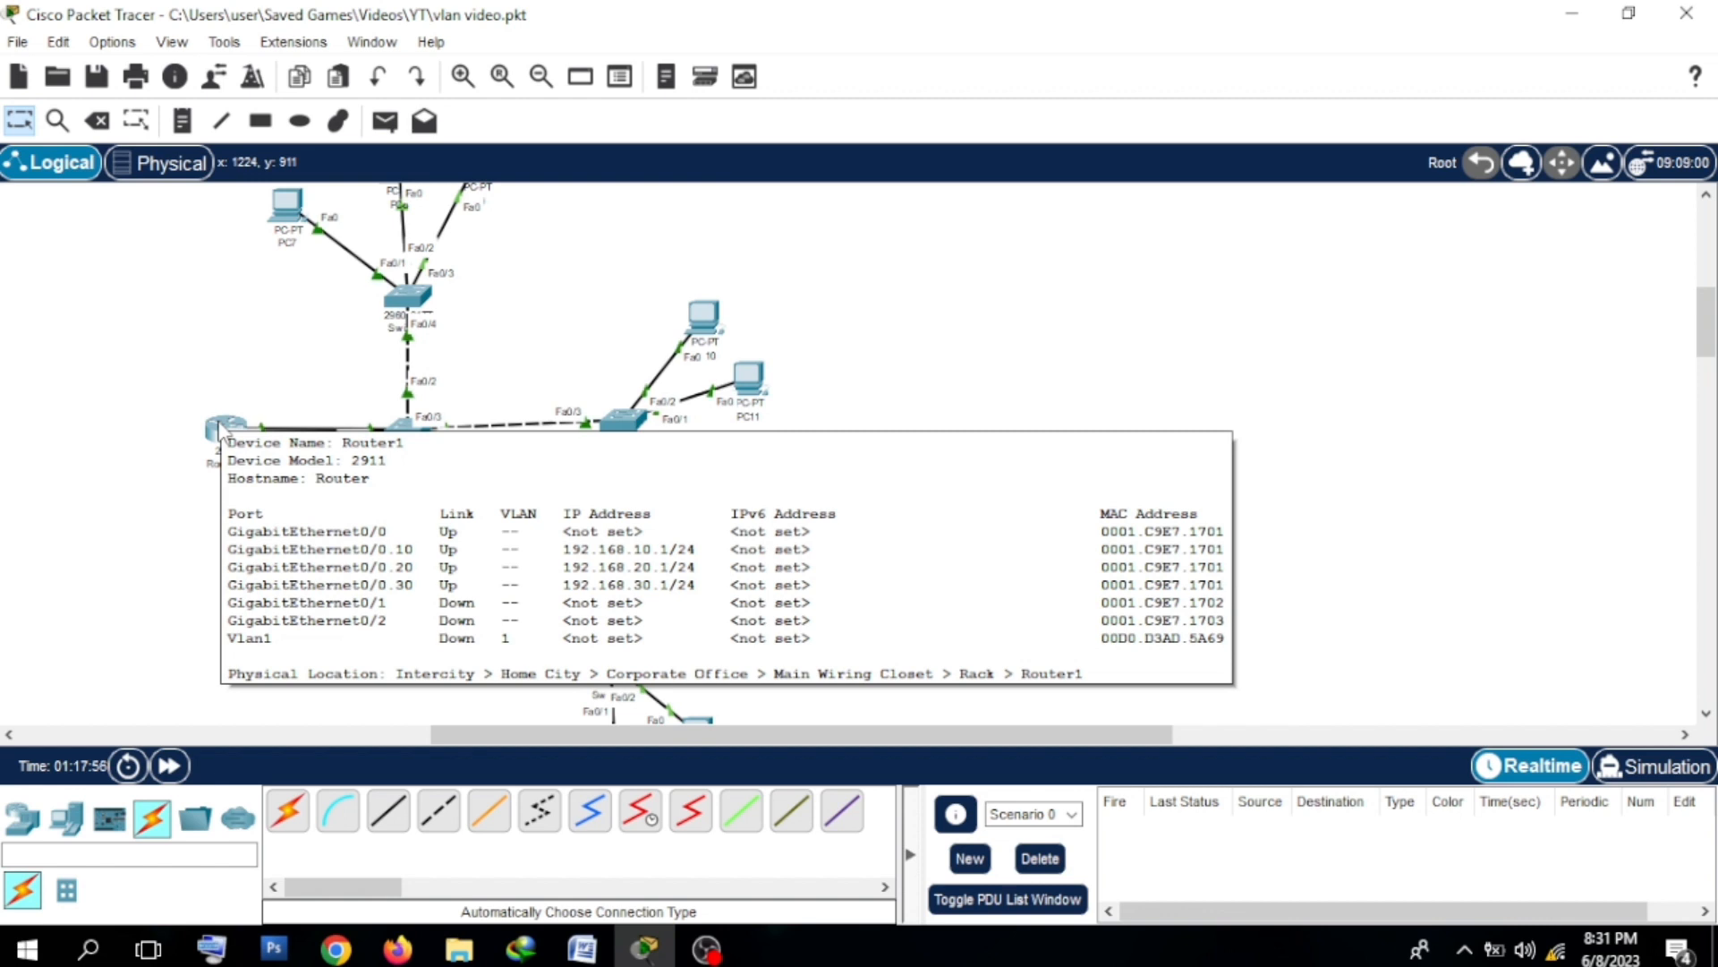
drag(1710, 340, 1709, 314)
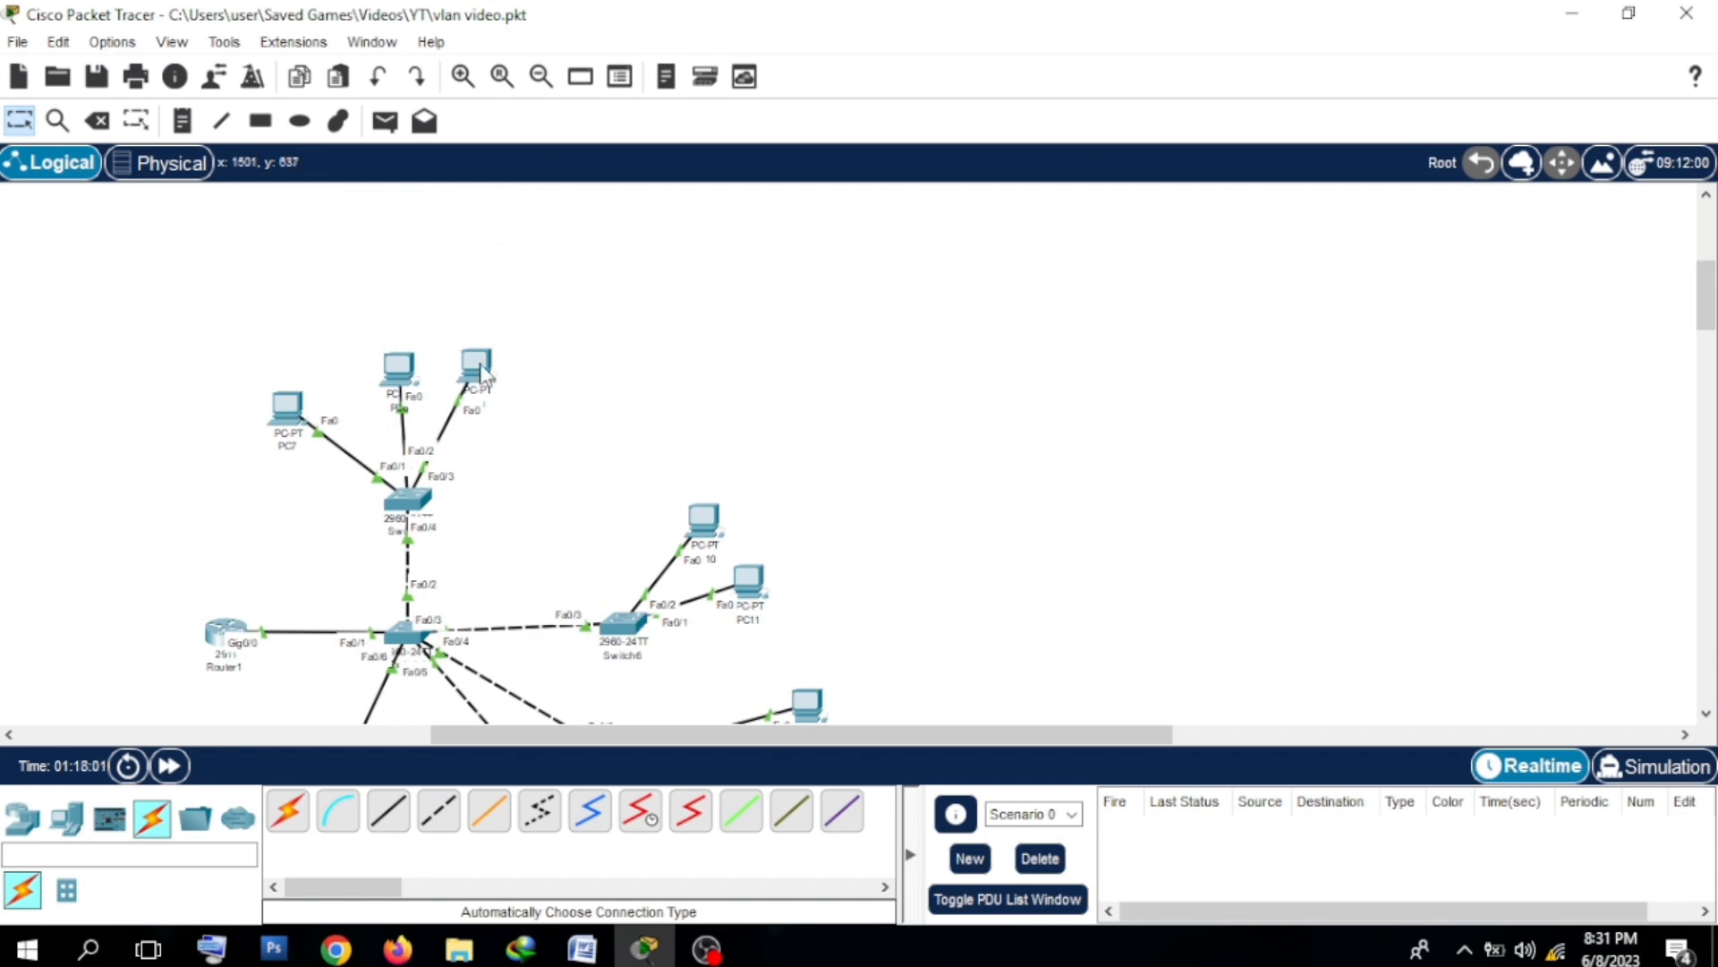
mouse_move(484, 374)
drag(1708, 315, 1707, 373)
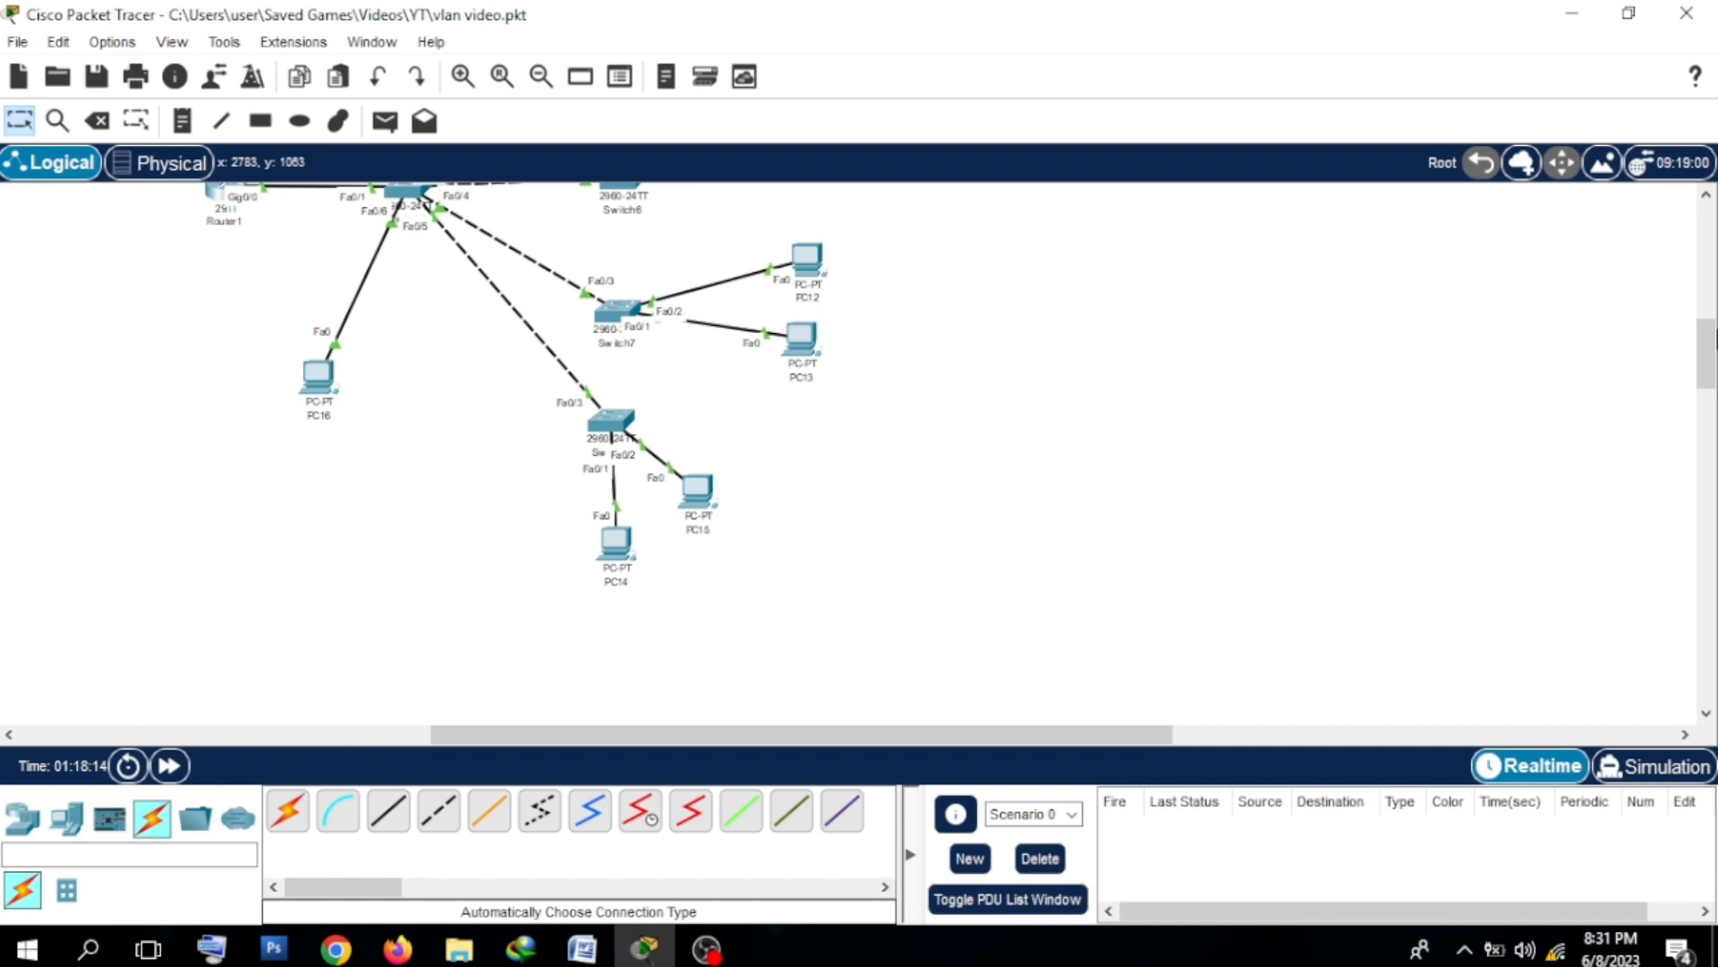
mouse_move(1709, 337)
mouse_down()
mouse_move(1710, 272)
mouse_move(1709, 302)
mouse_up()
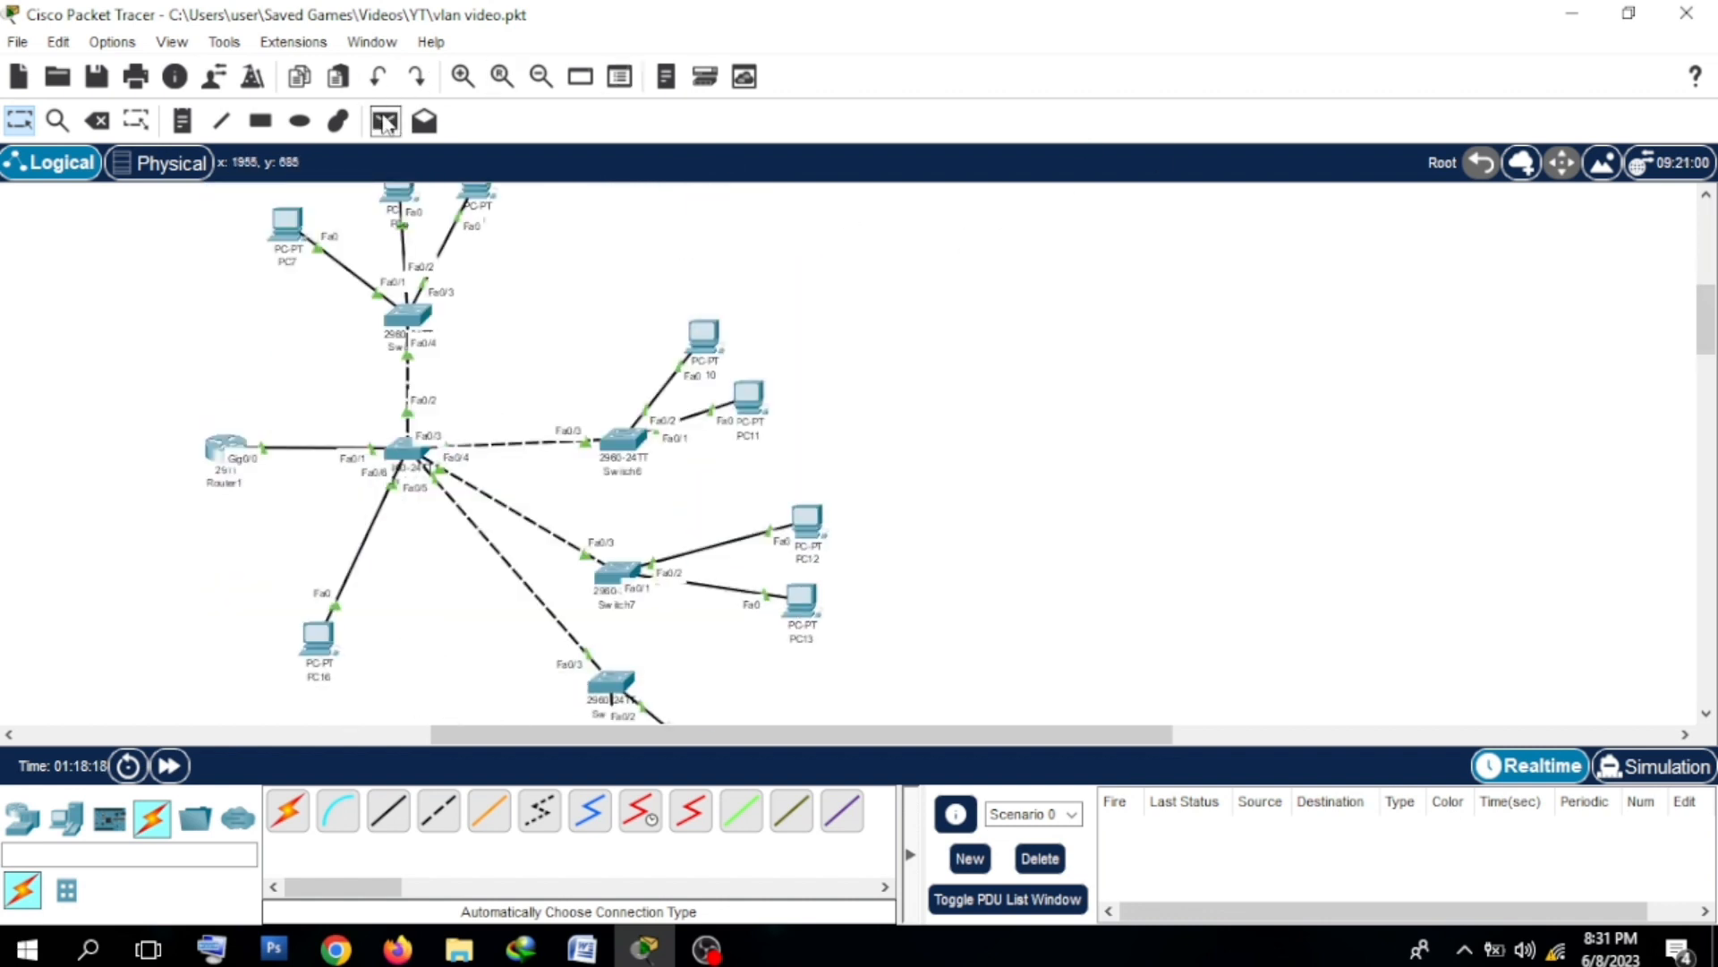
Step: Test connectivity with simple PDUs from PC7 to PC10 and from PC7 to PC11, and delete the scenario
click(385, 122)
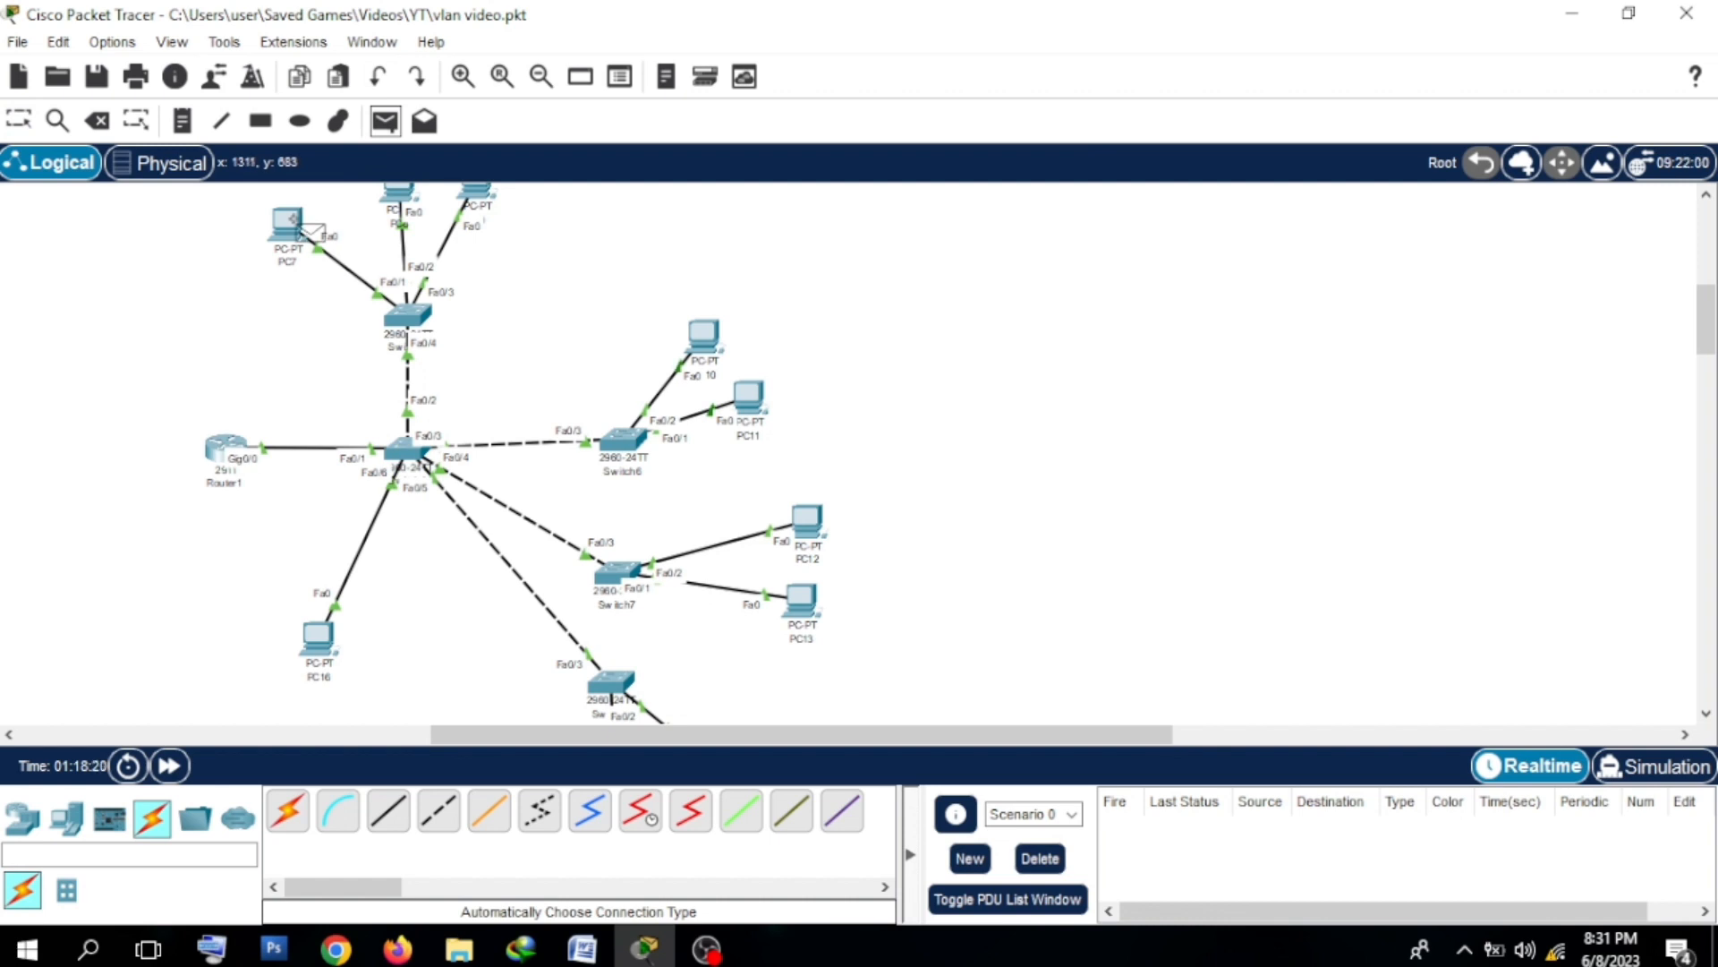
click(302, 227)
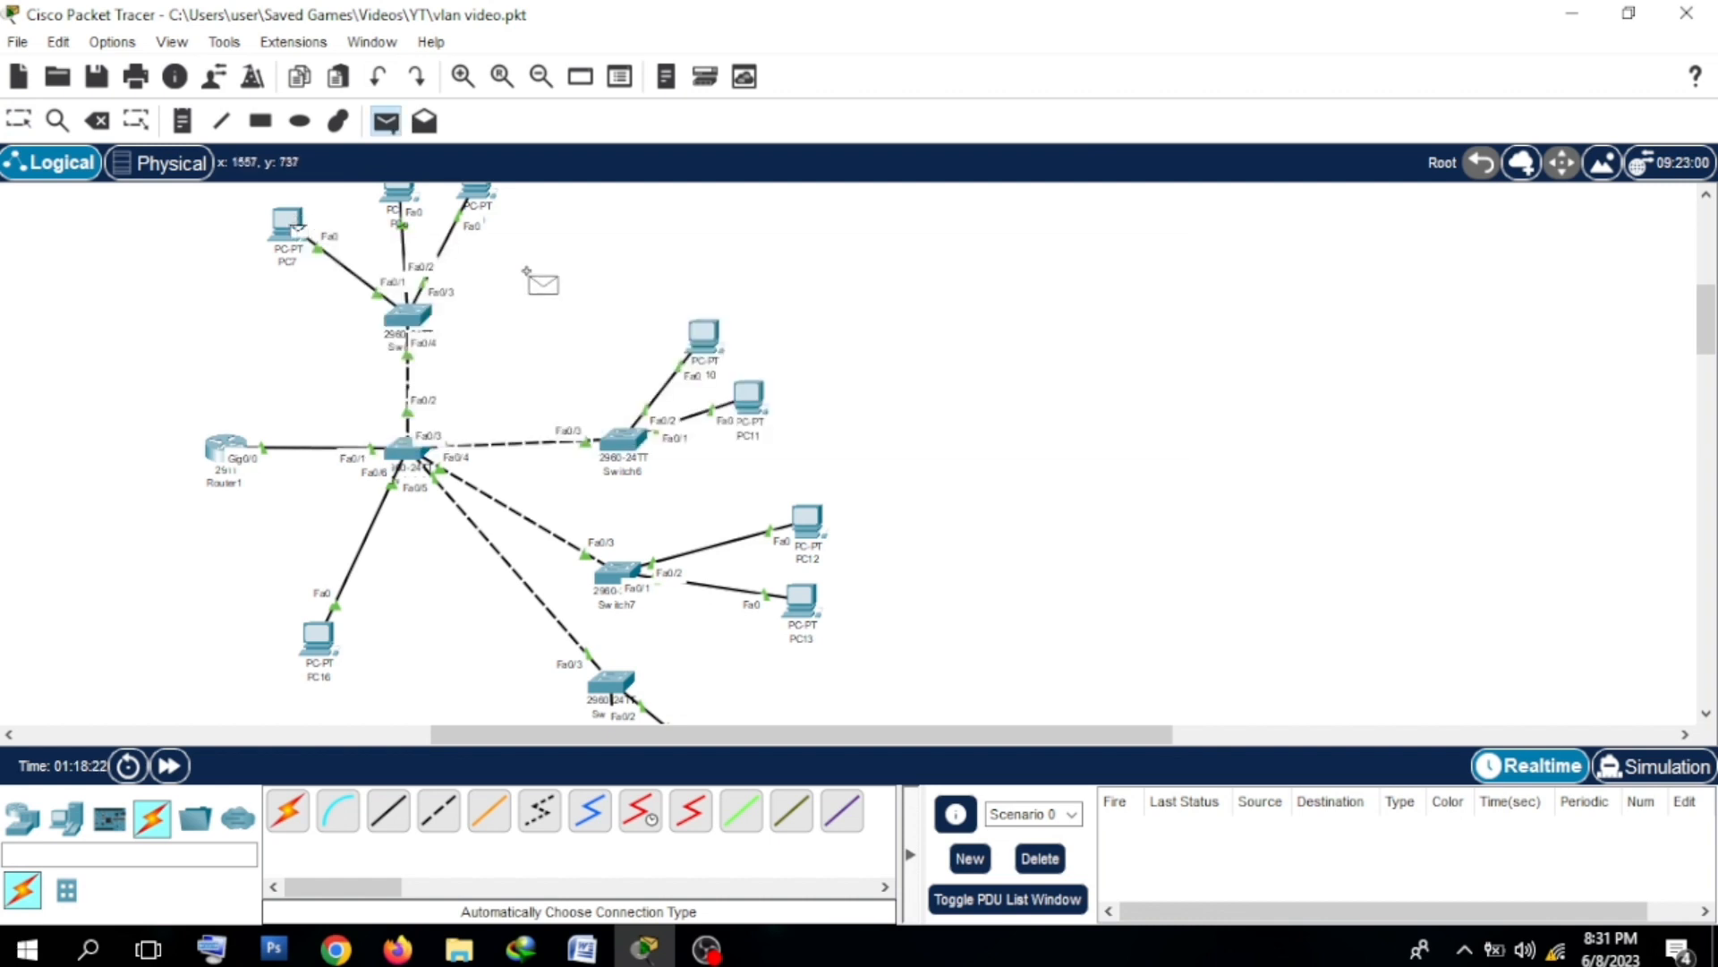
click(730, 351)
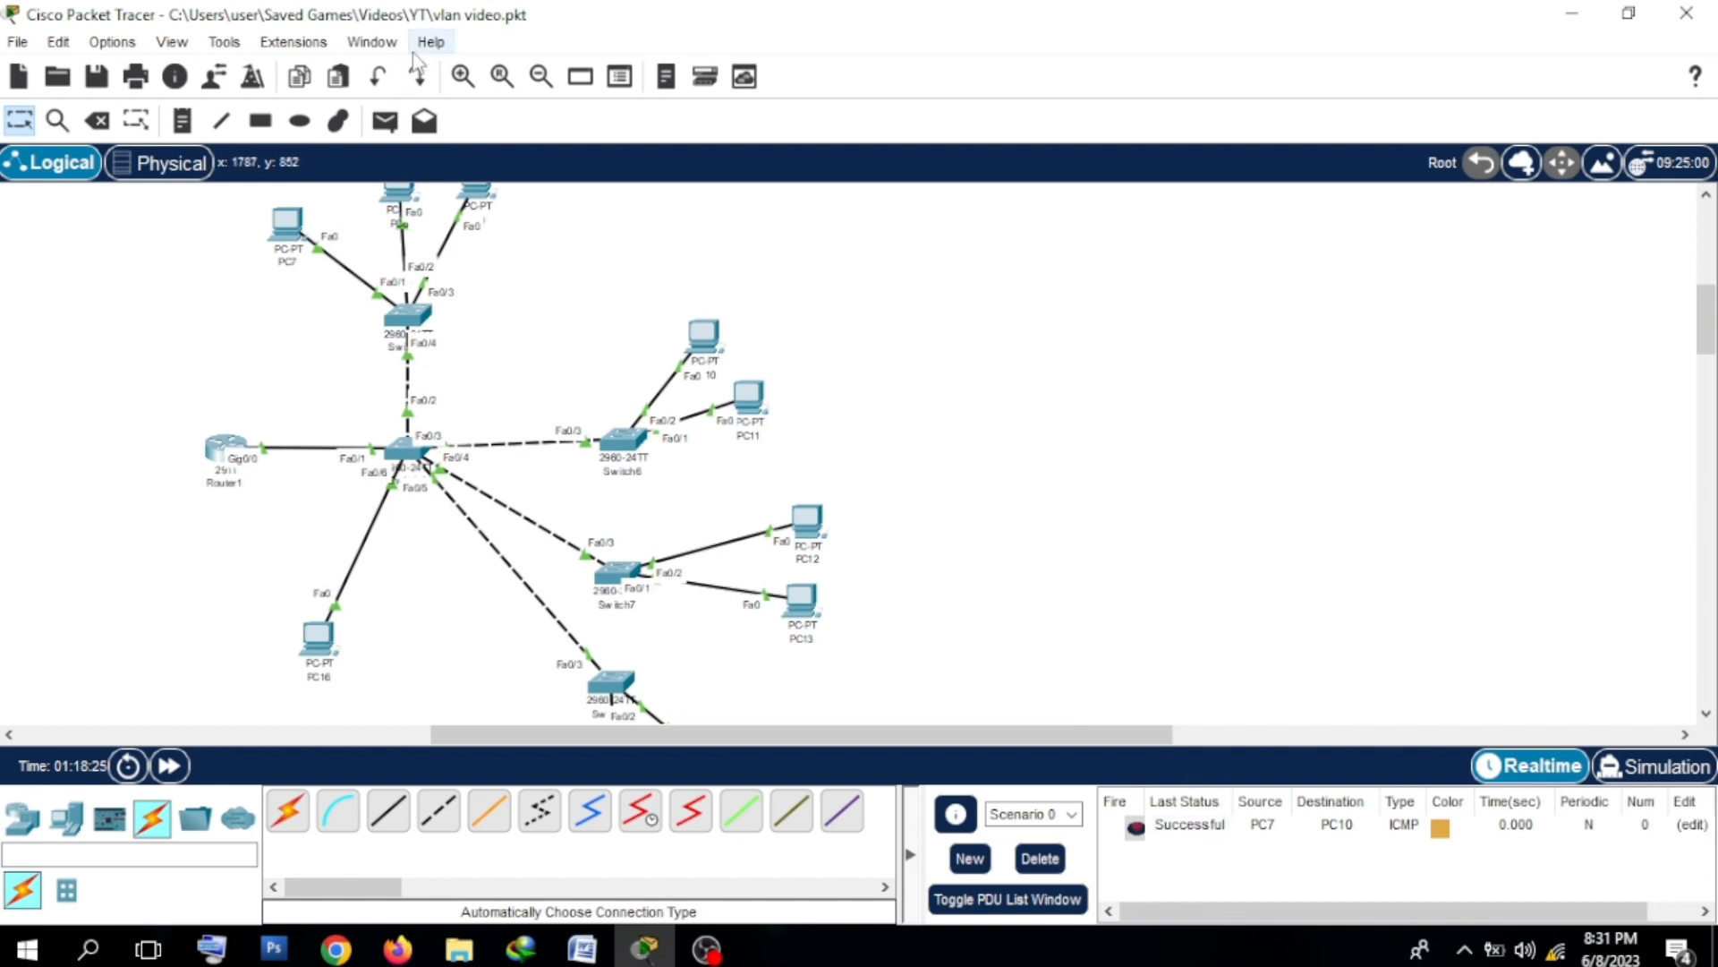
click(385, 121)
click(295, 224)
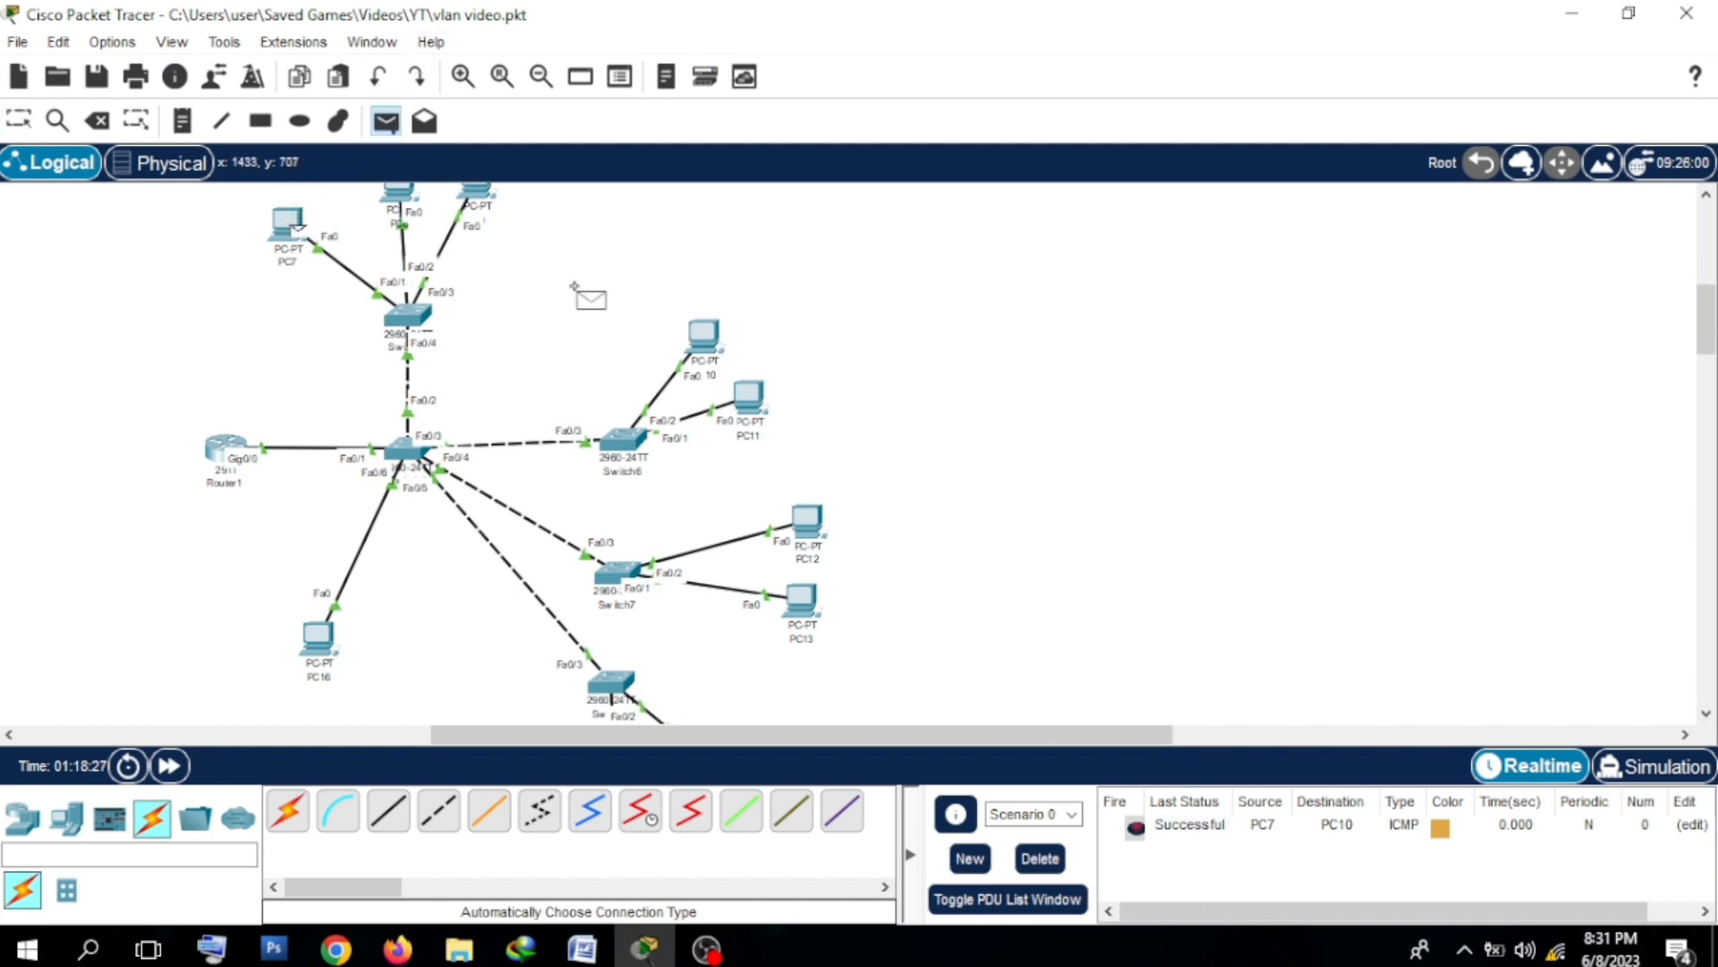
click(743, 400)
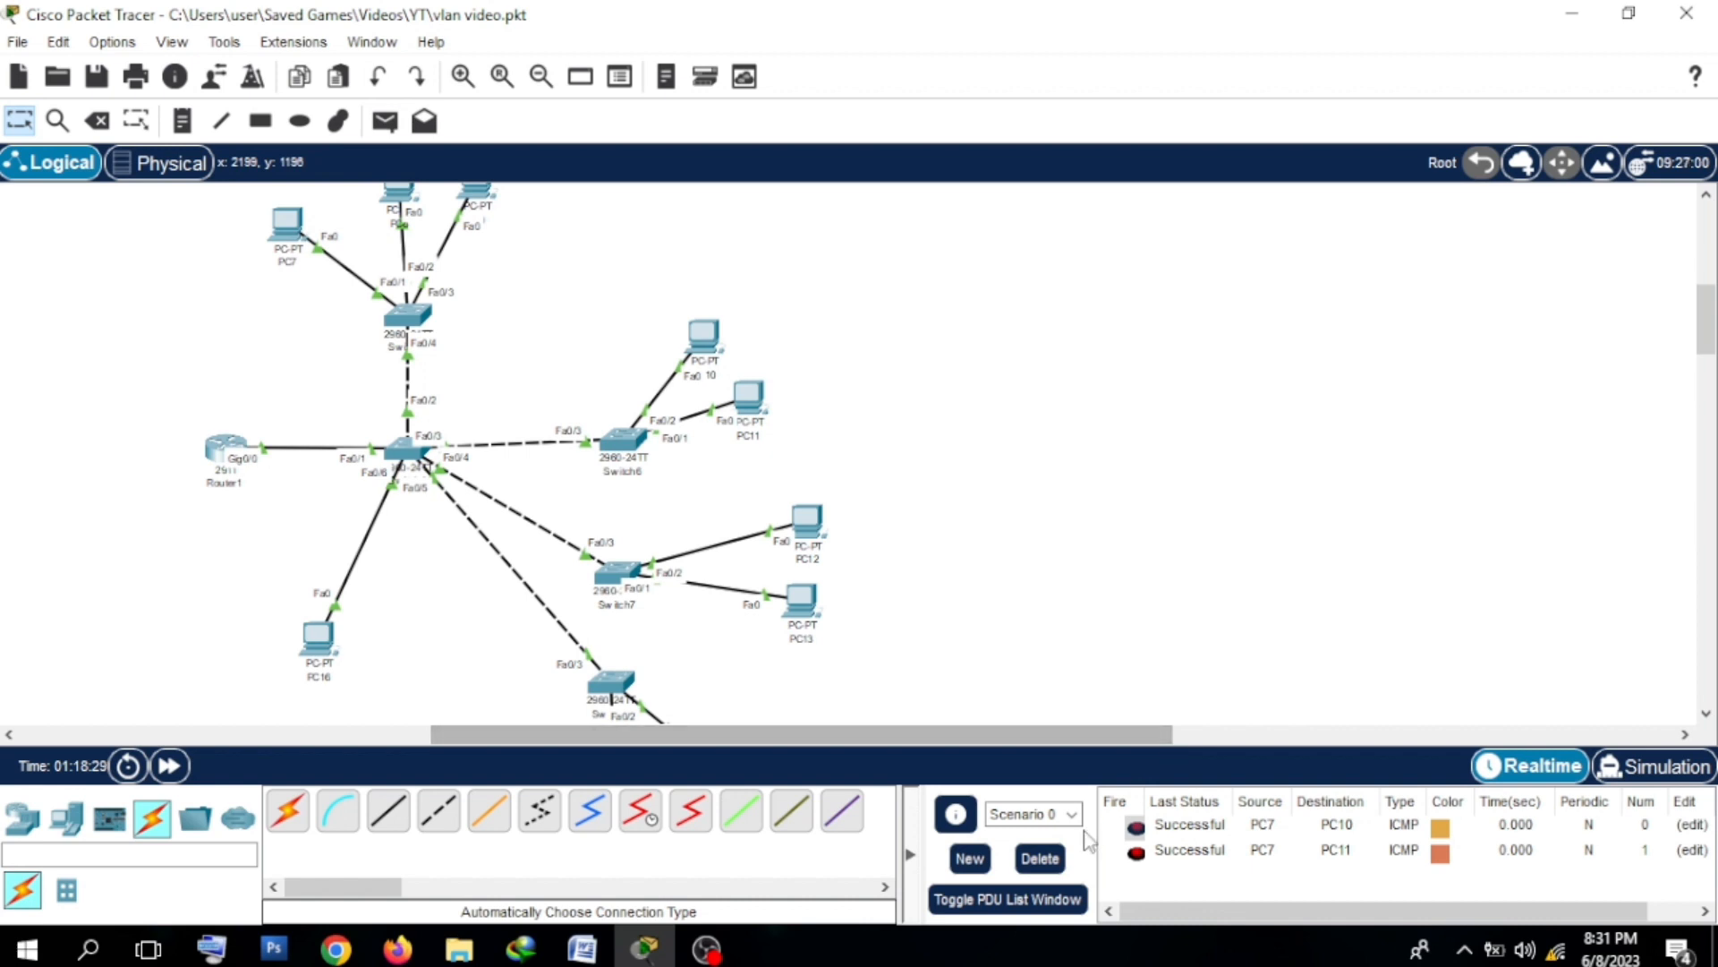
click(1055, 861)
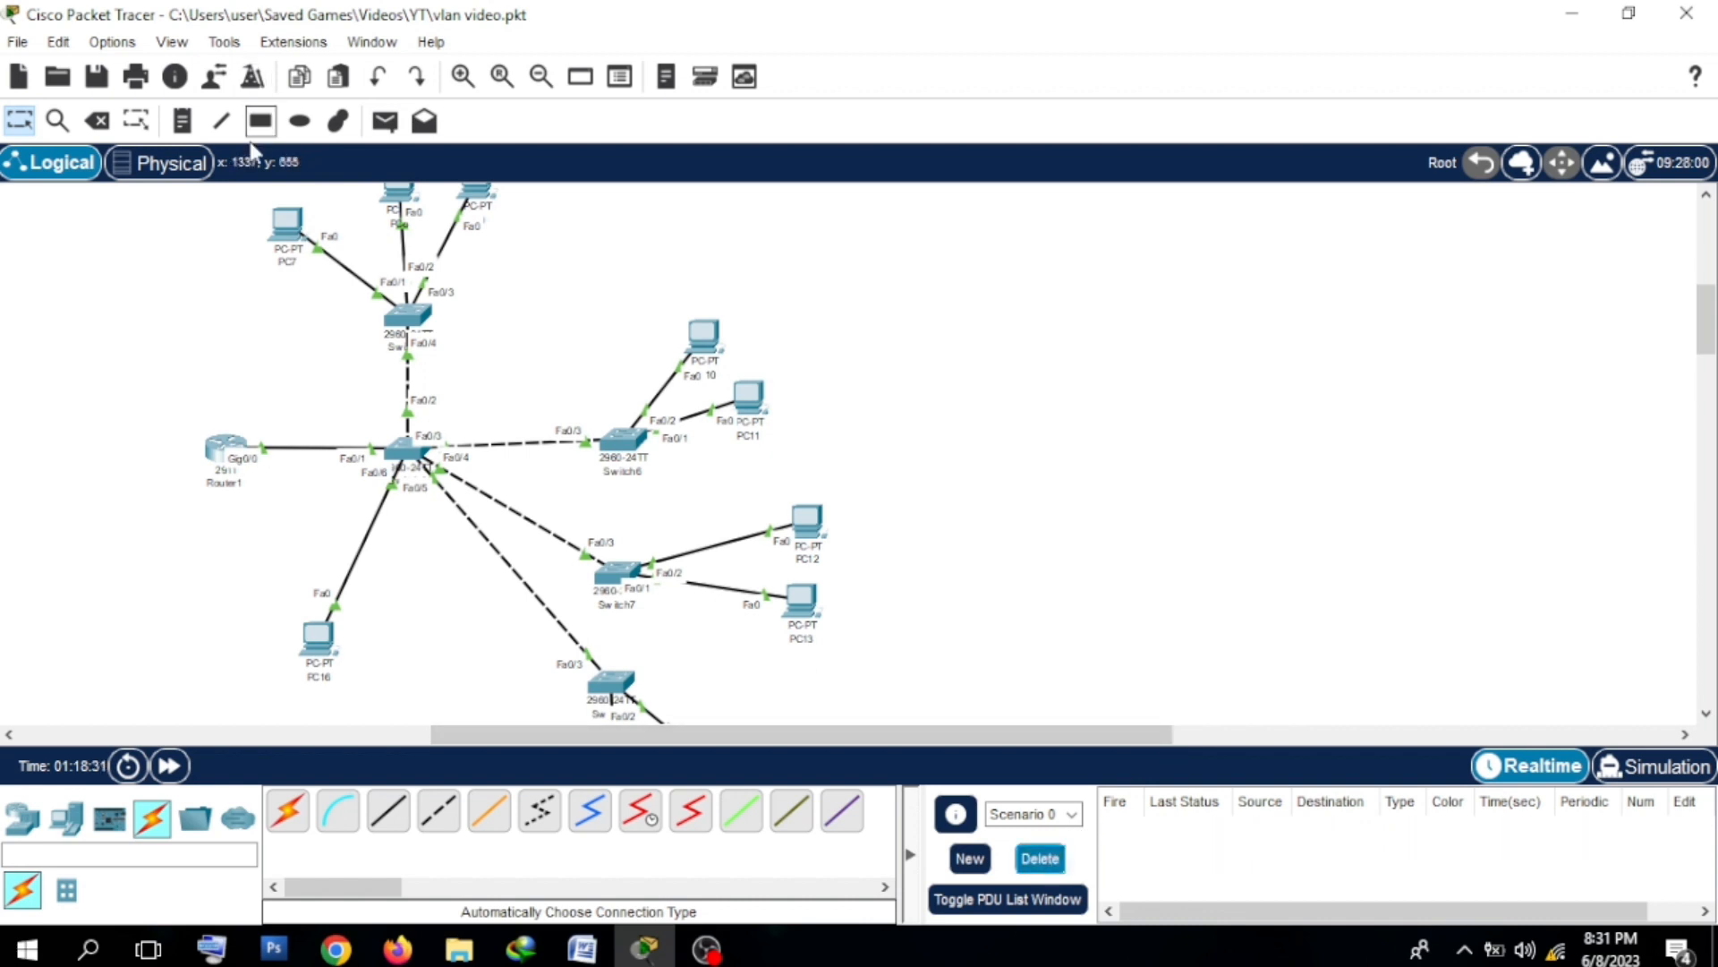
Step: Test connectivity with simple PDUs from PC9 to PC16 and from PC9 to PC14
click(385, 121)
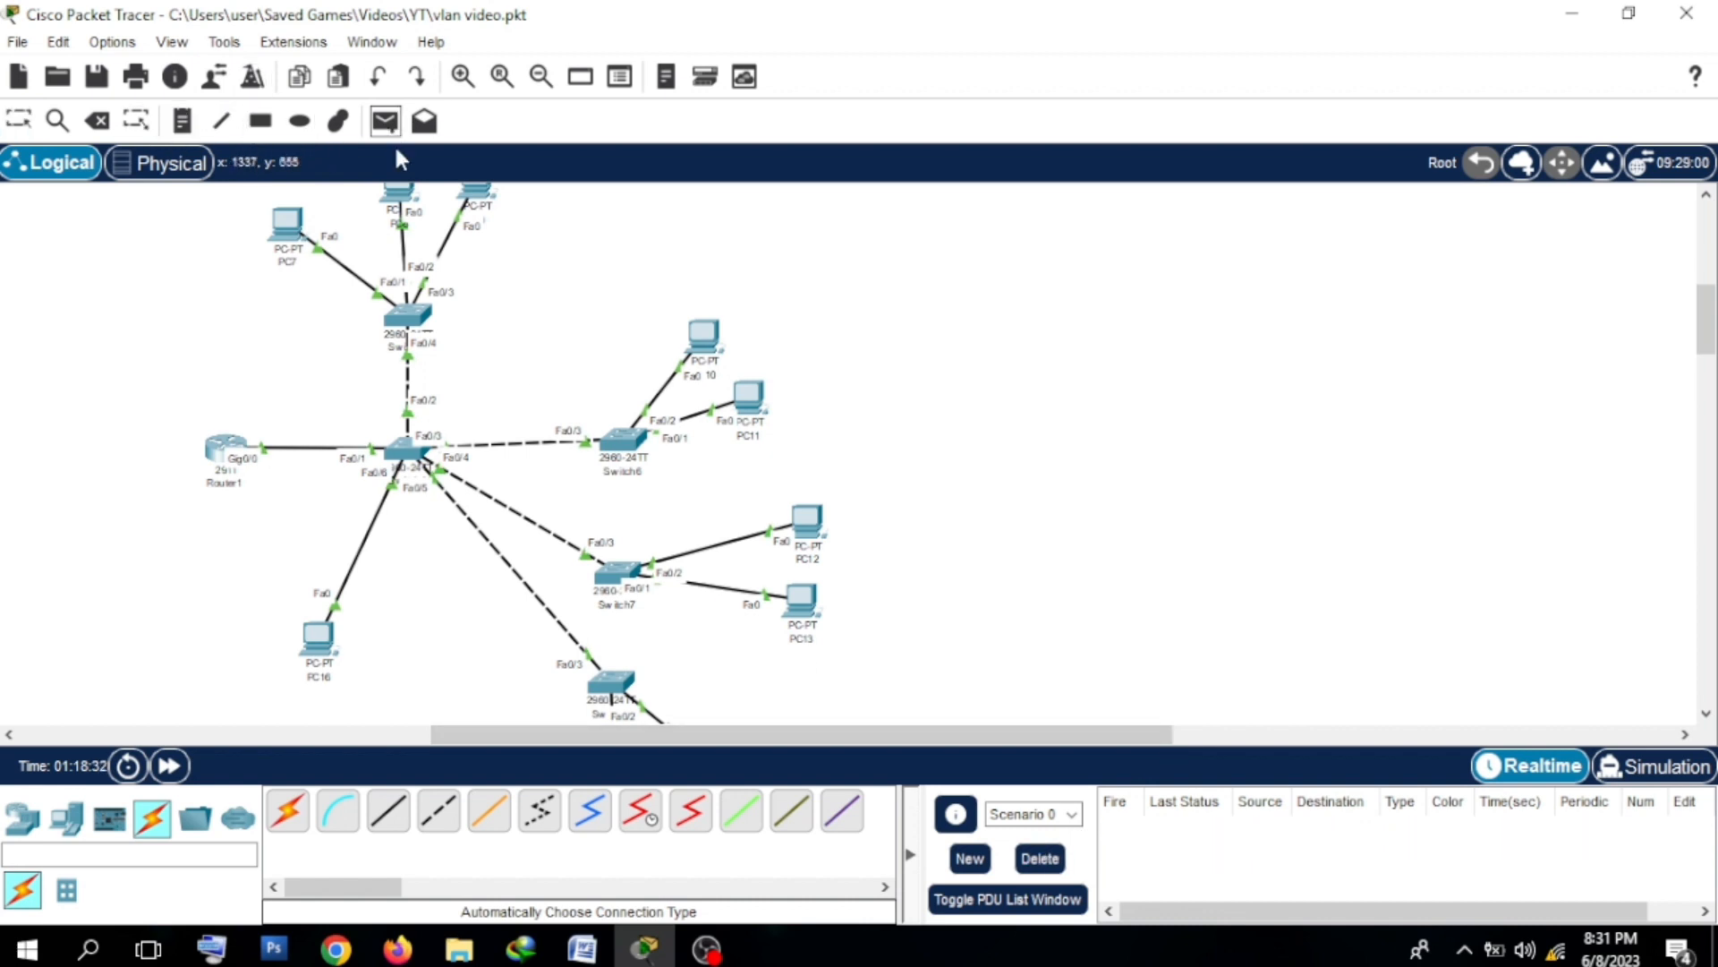
click(475, 193)
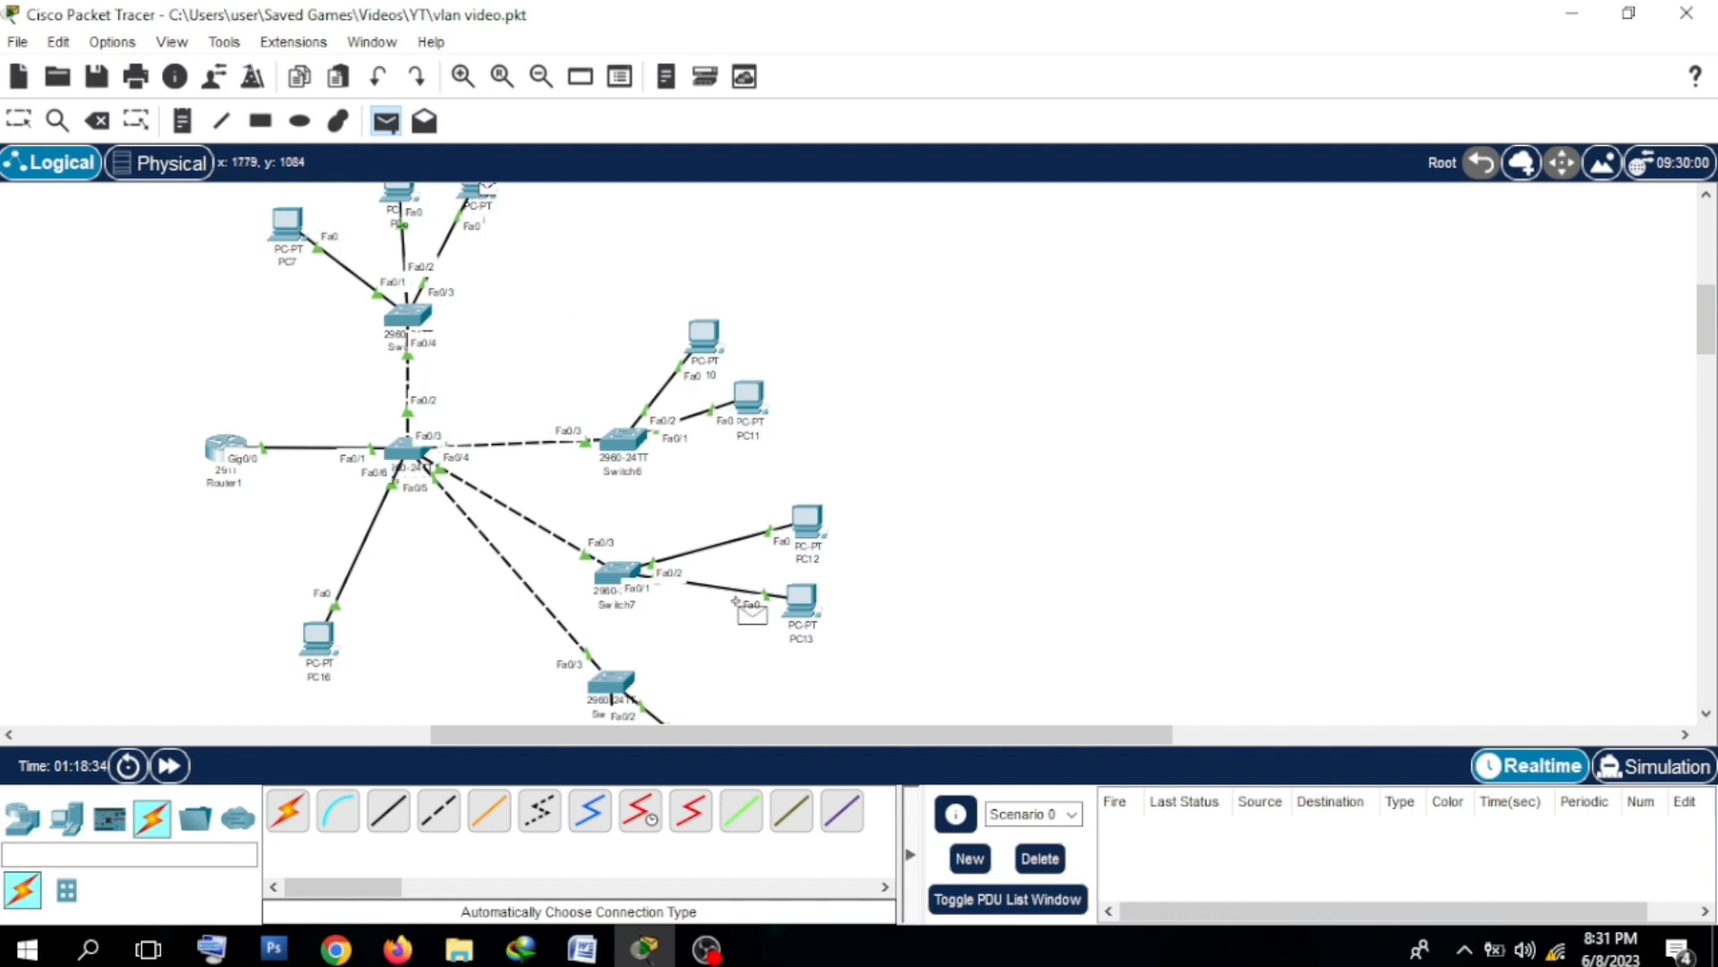
click(324, 637)
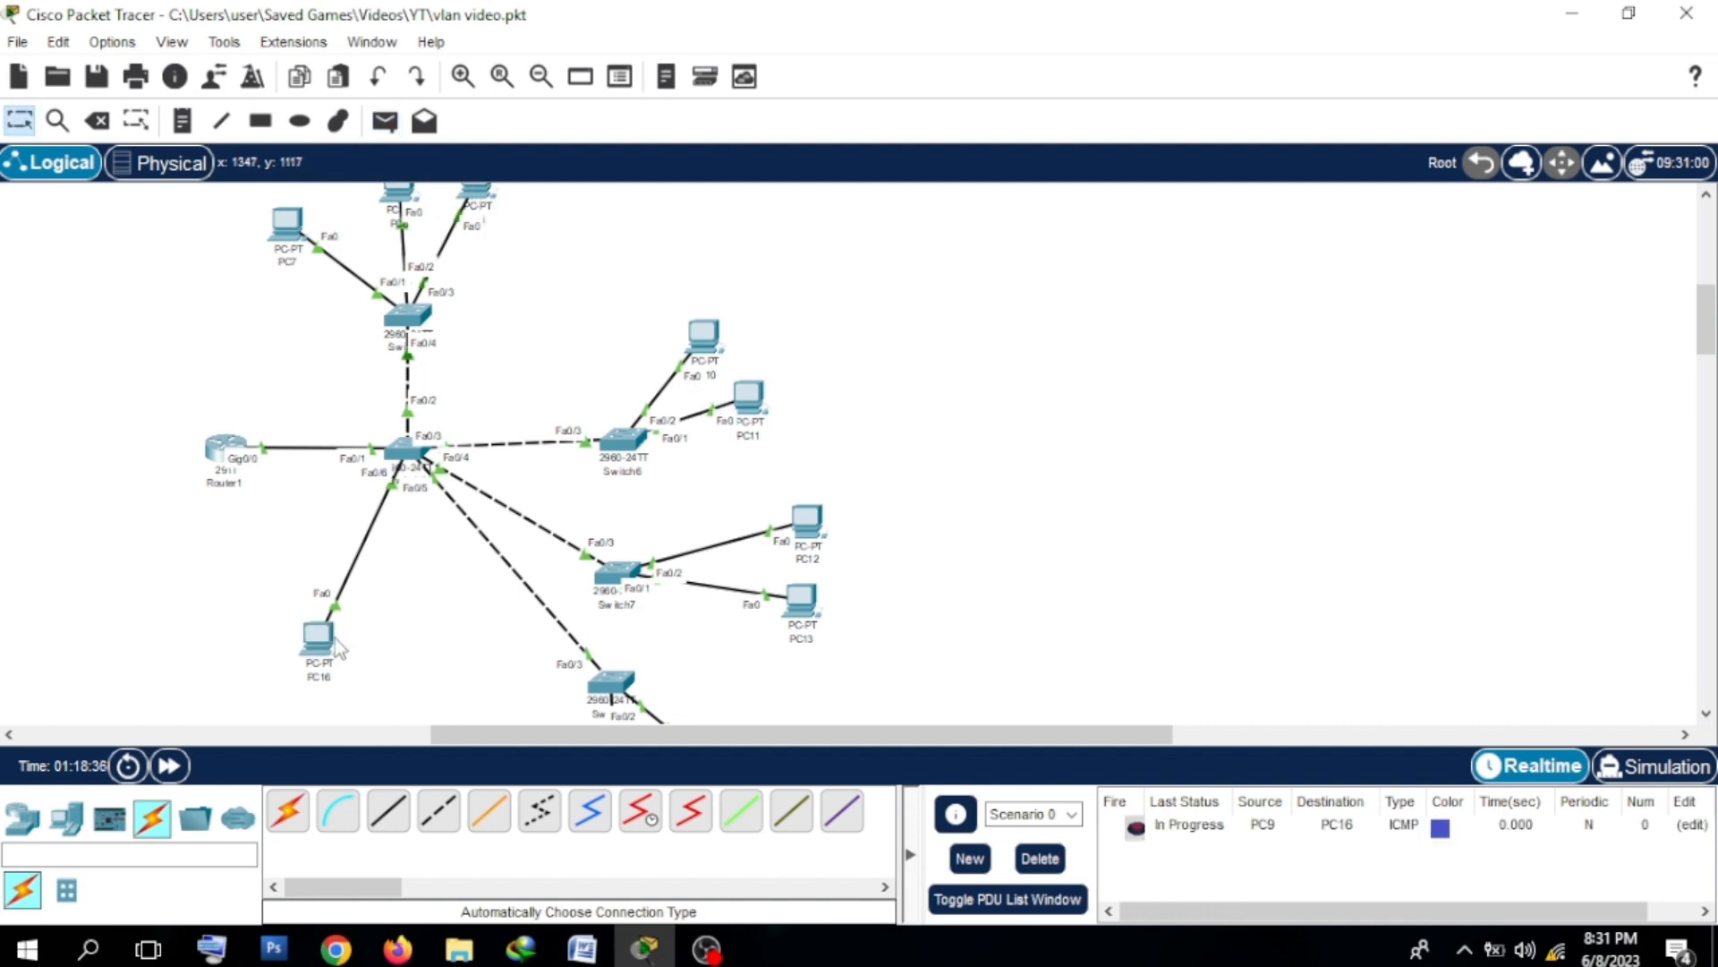
click(384, 121)
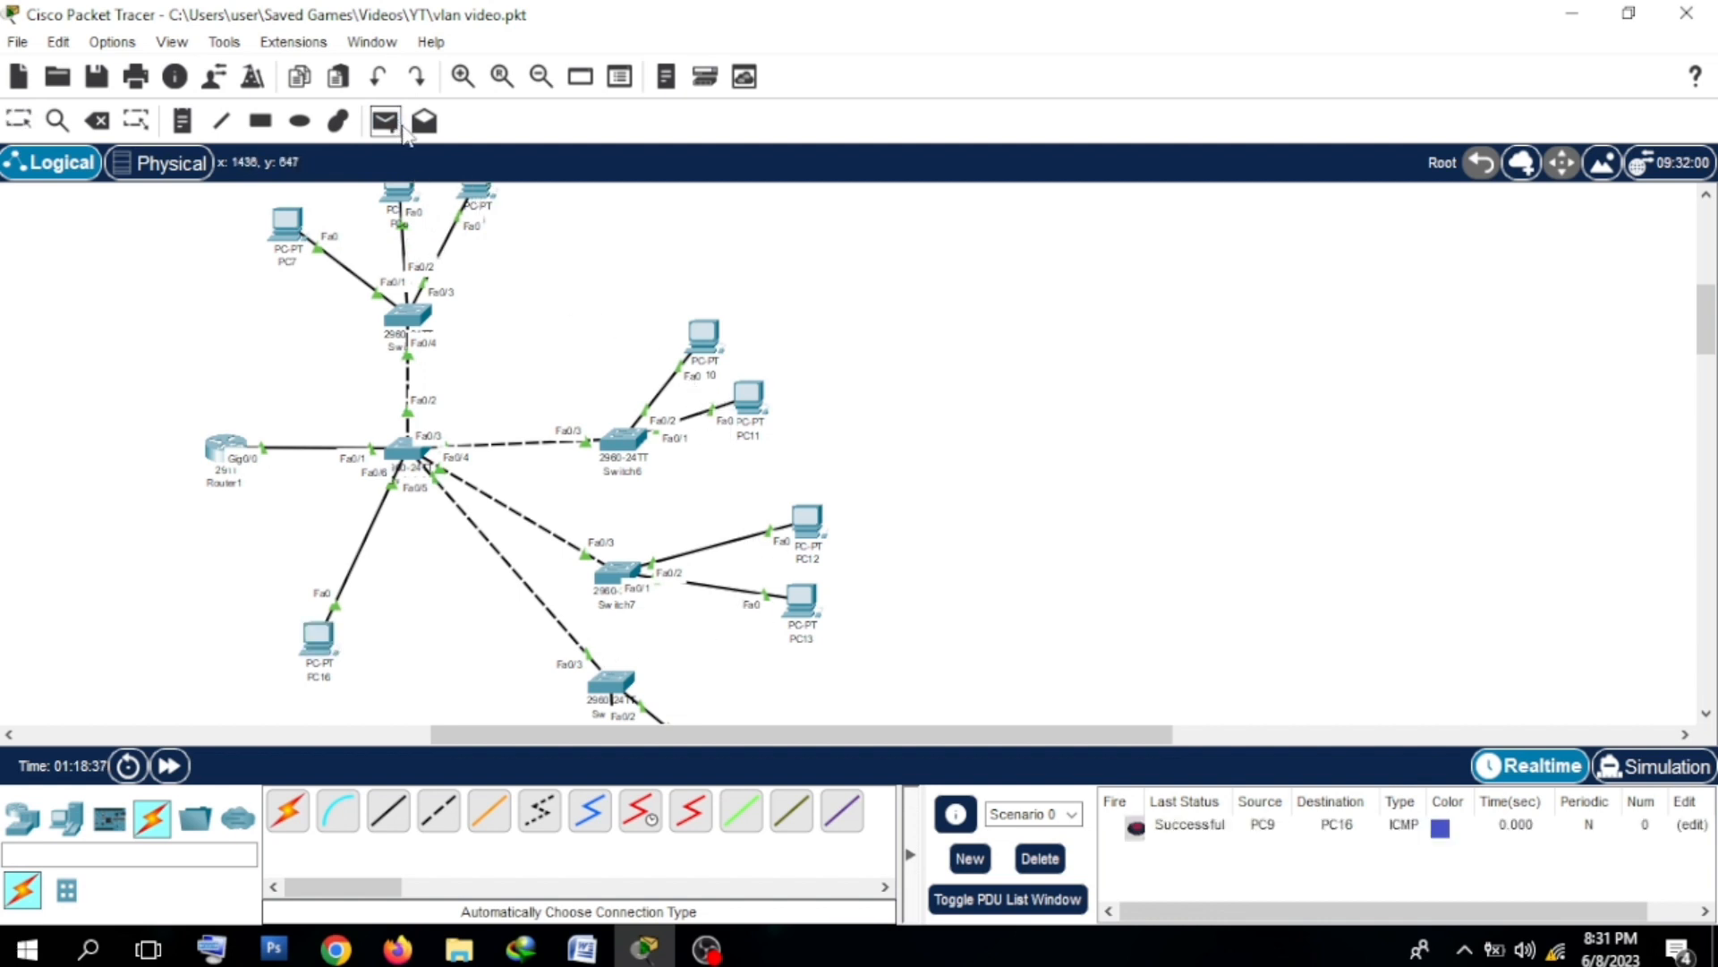
click(475, 194)
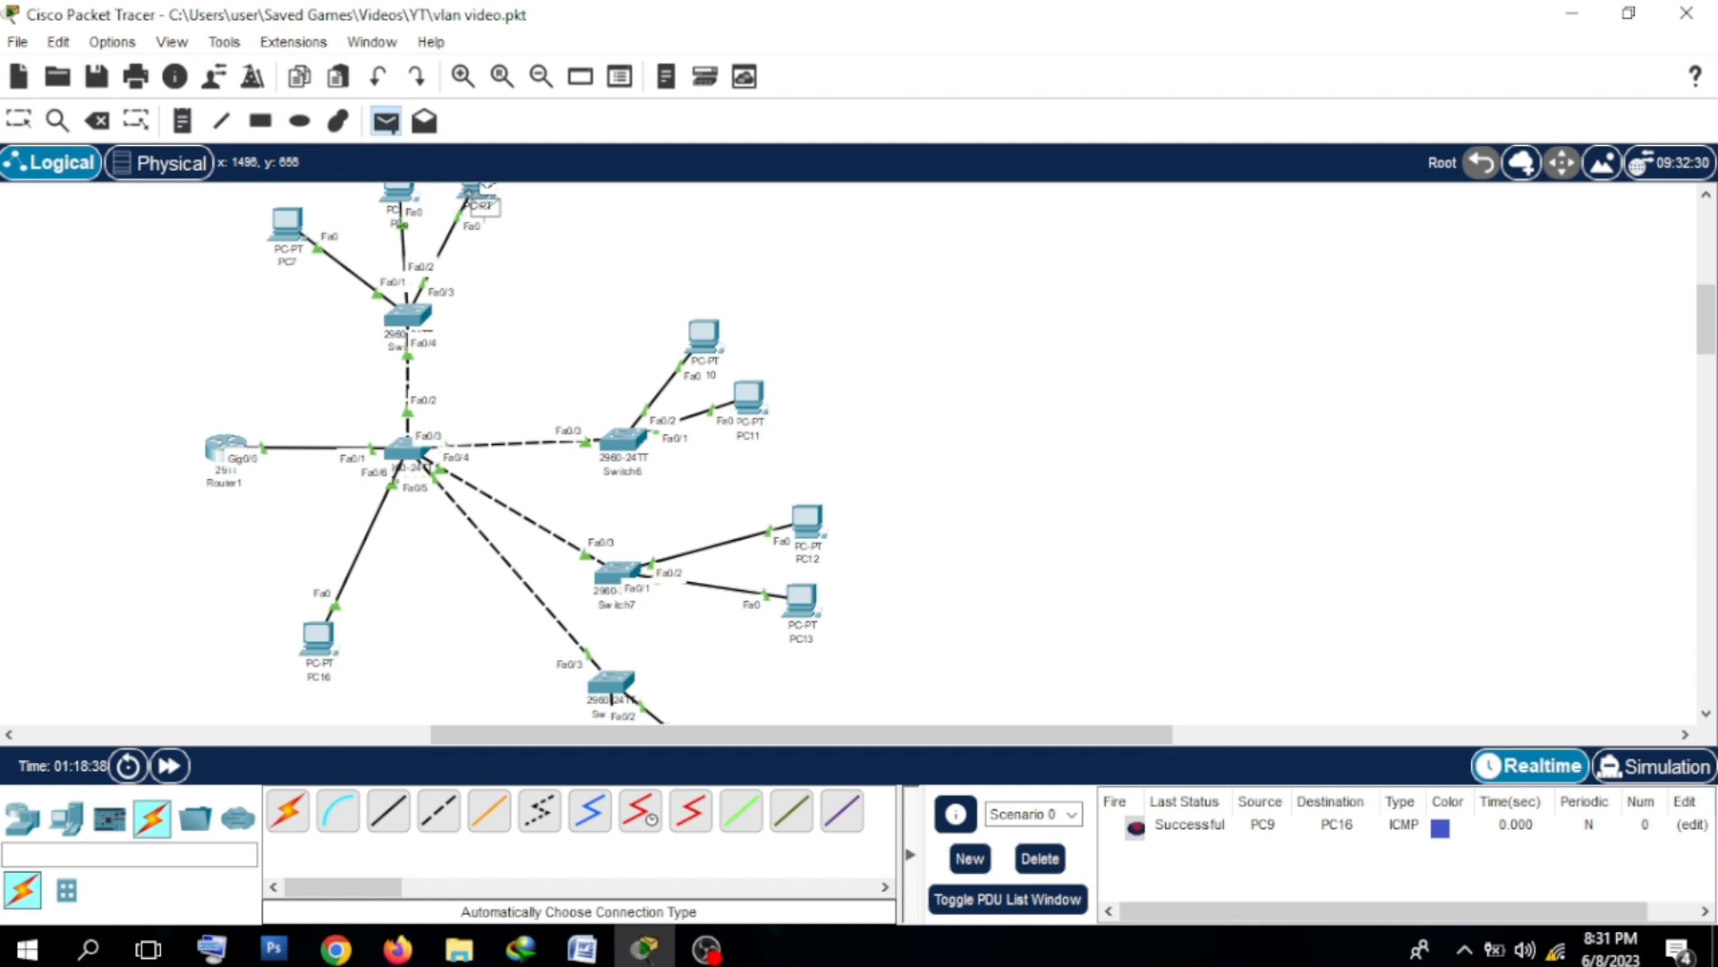
click(1706, 369)
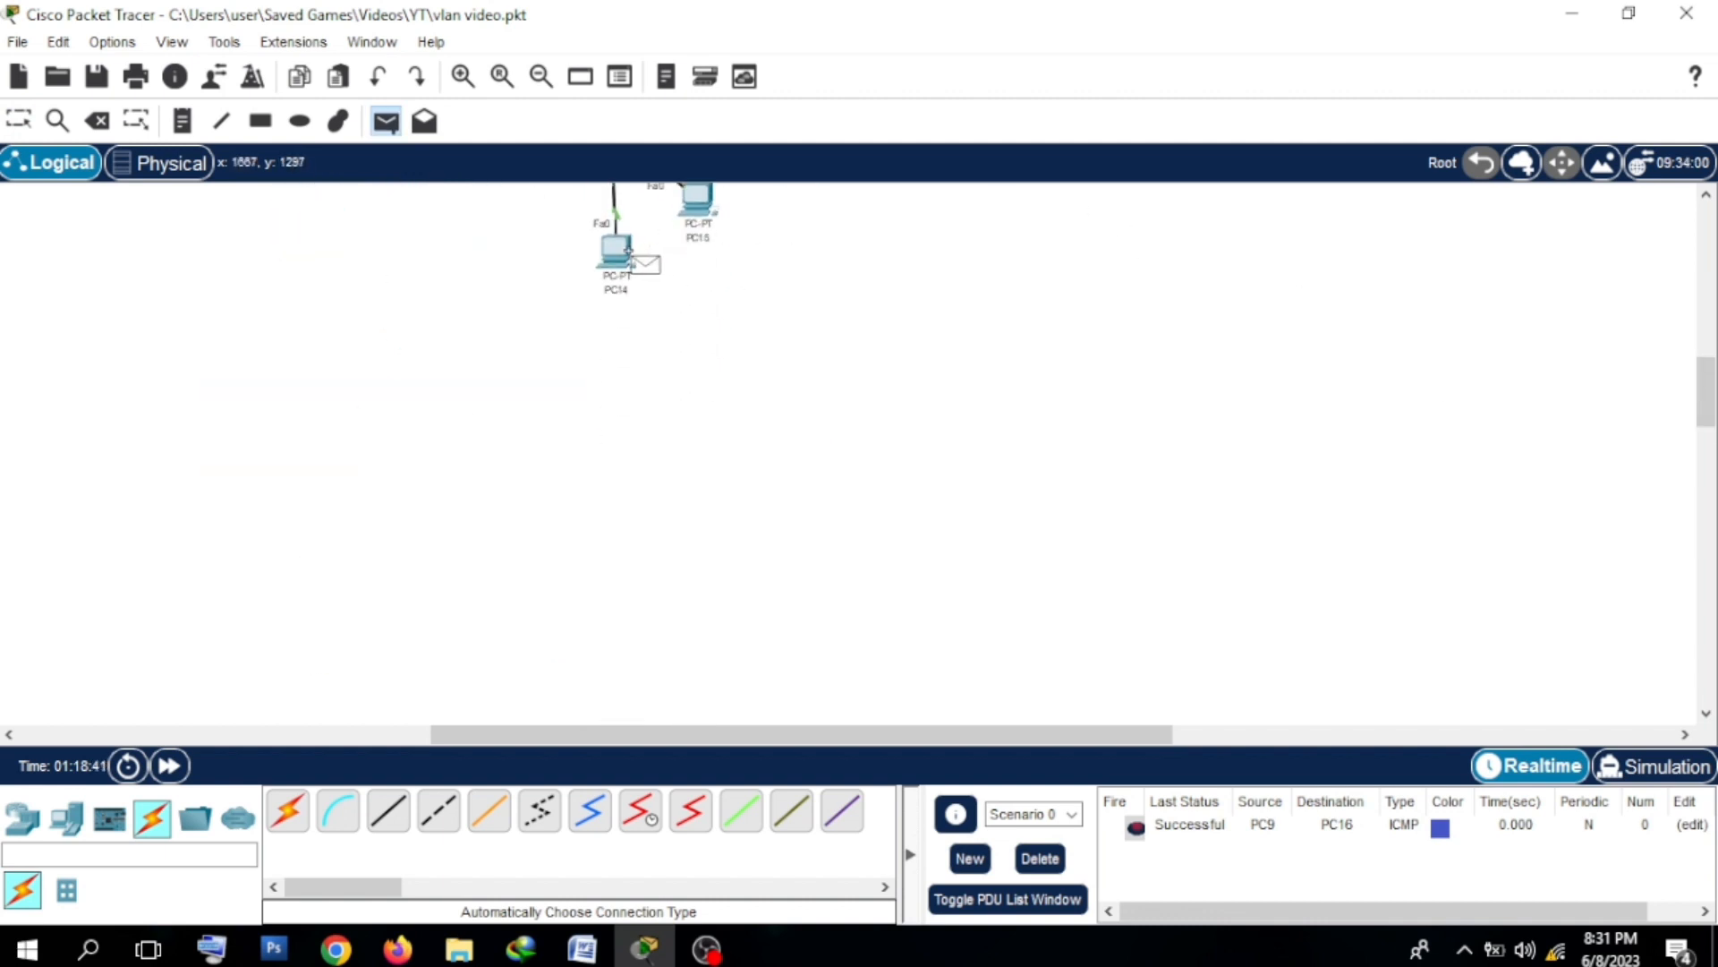
click(635, 259)
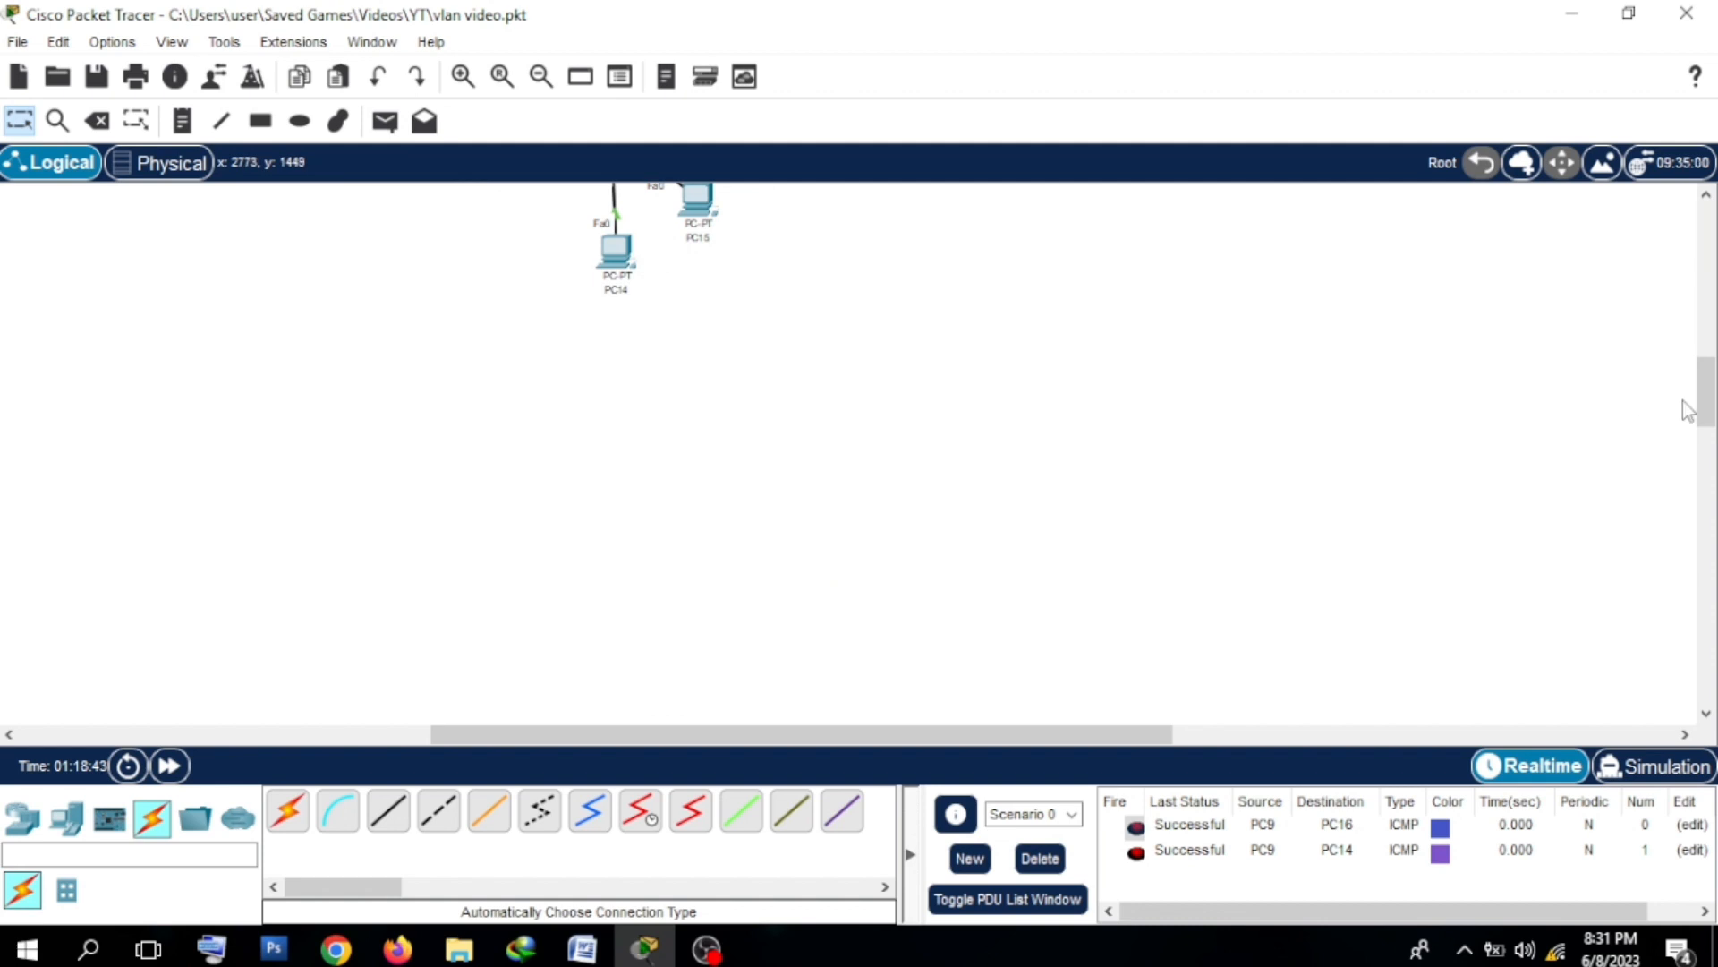
Step: Test connectivity with a simple PDU from PC8 to PC12, and delete the scenario
drag(1706, 391, 1706, 314)
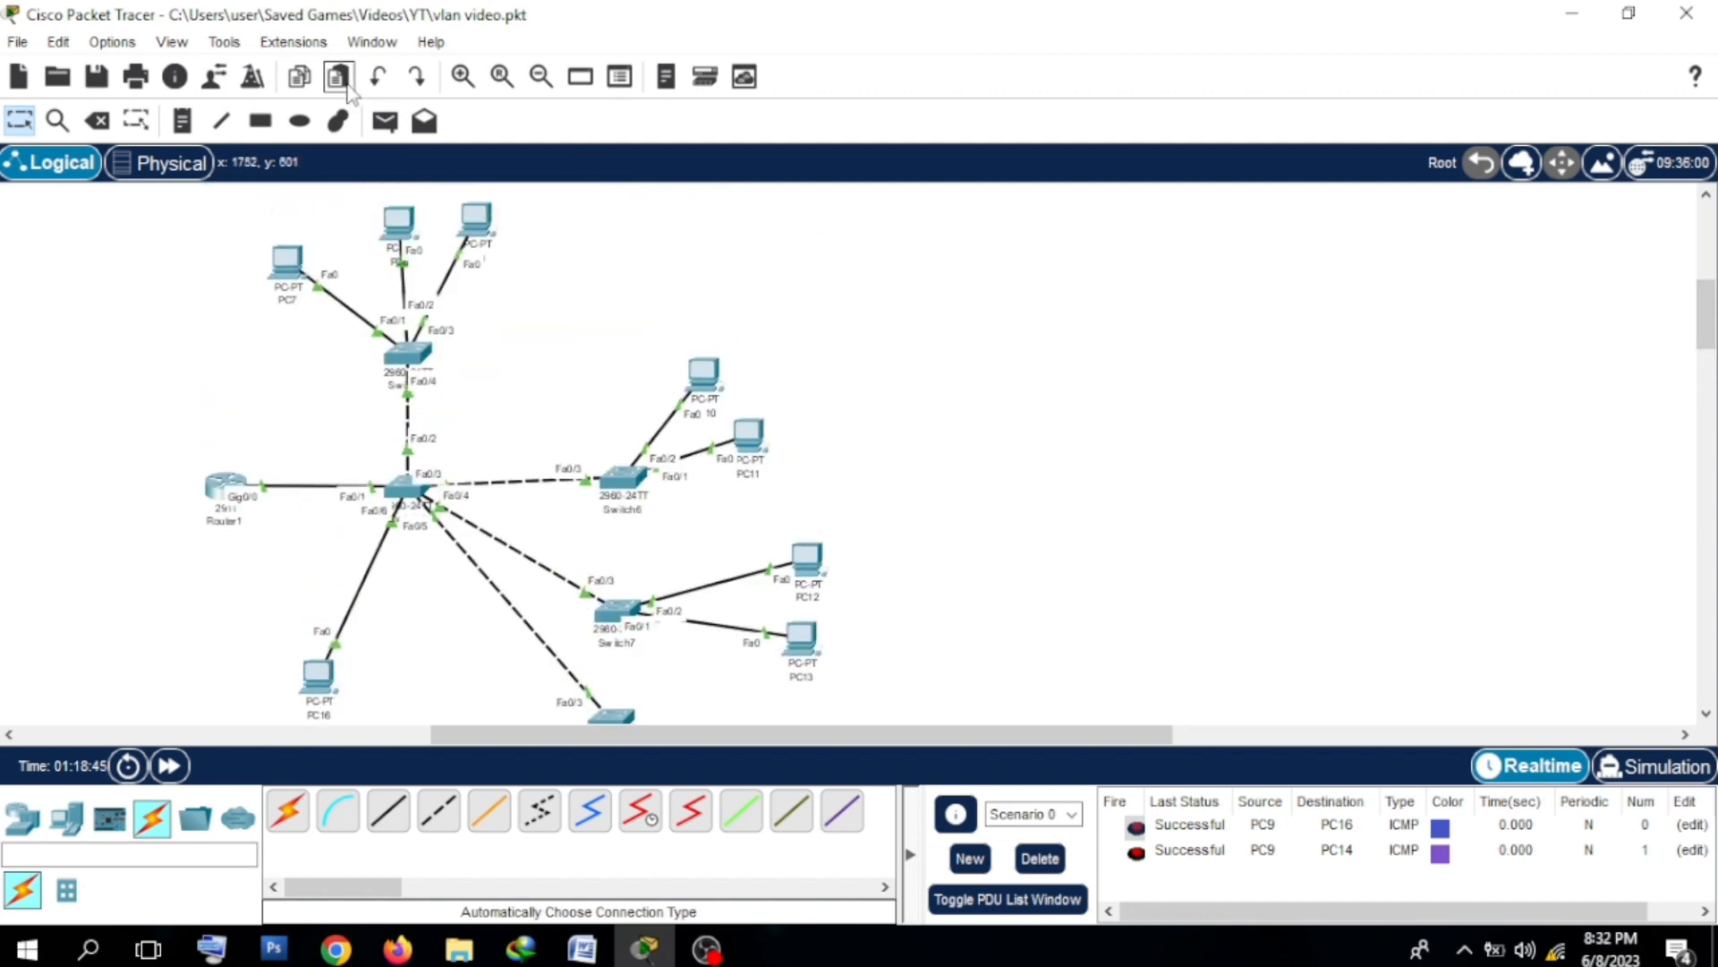
click(385, 121)
click(393, 222)
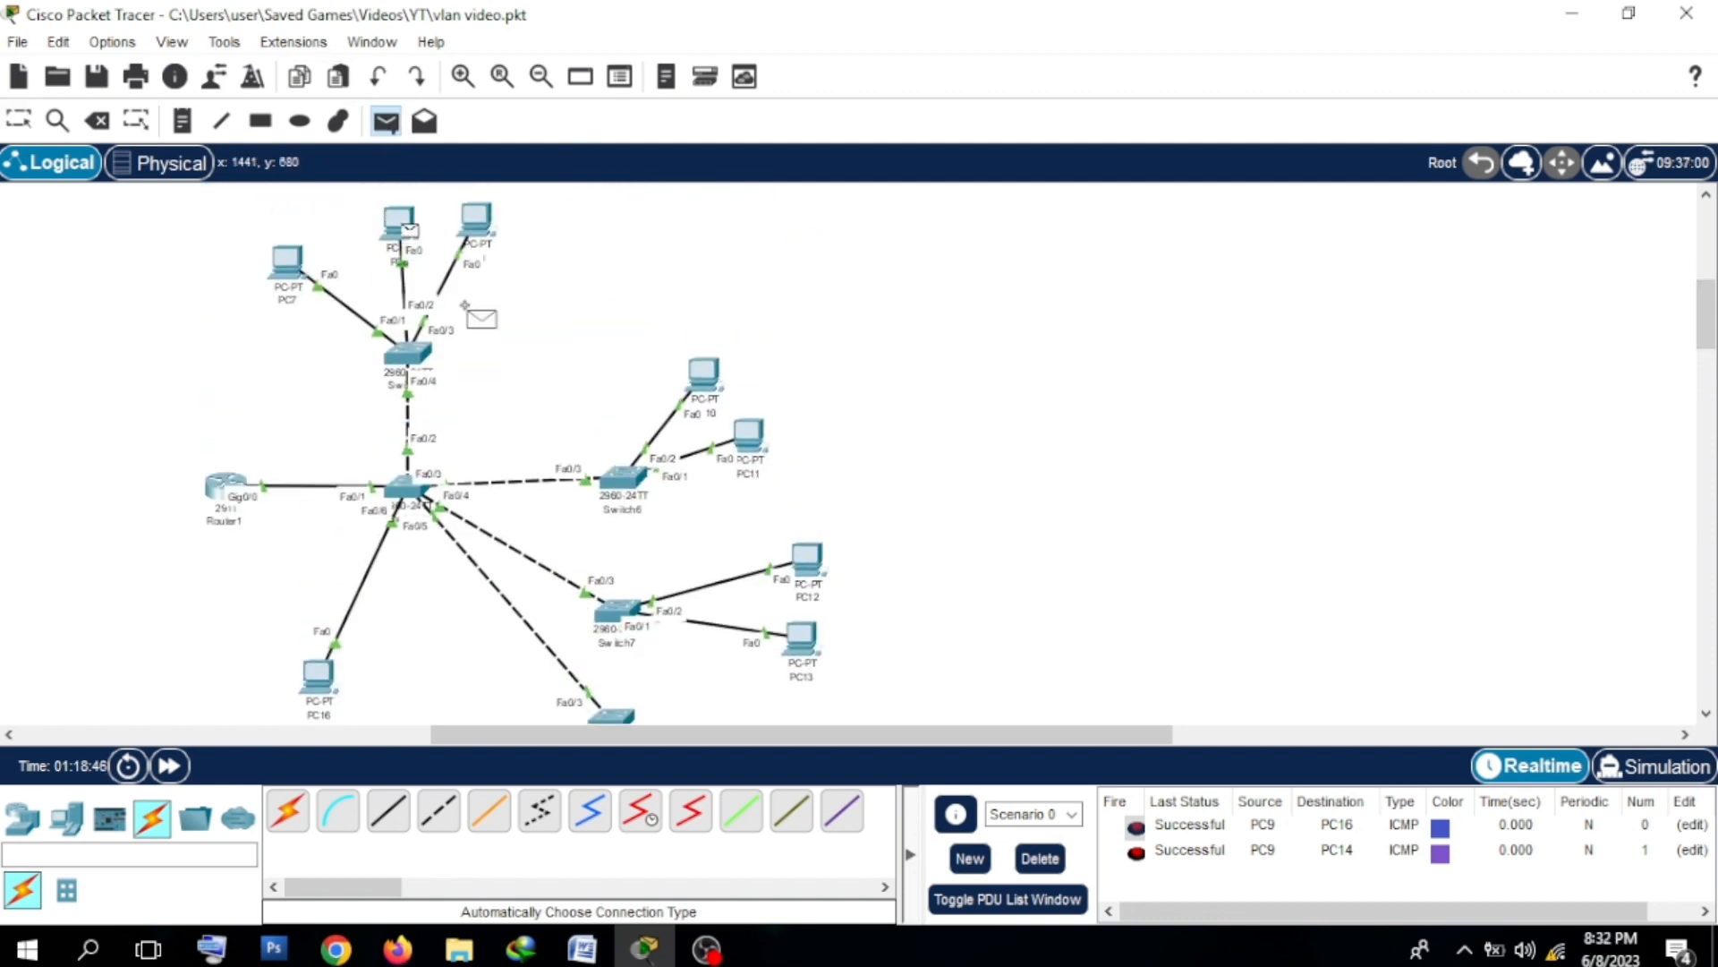
click(819, 568)
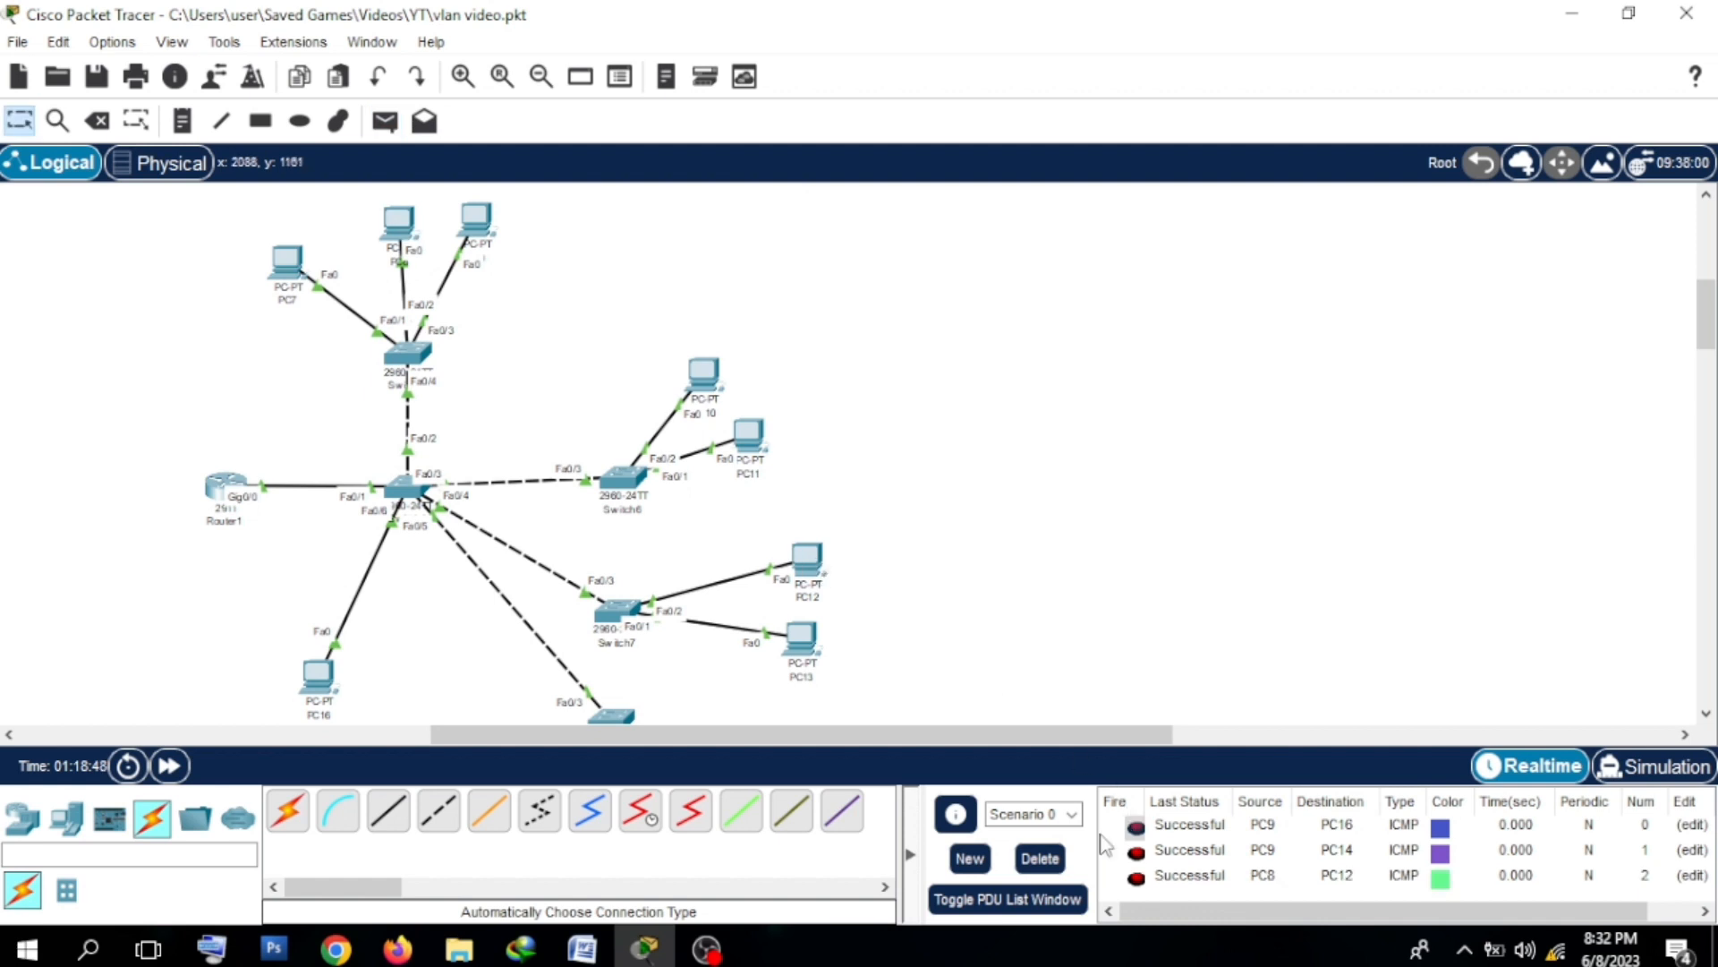
click(1040, 858)
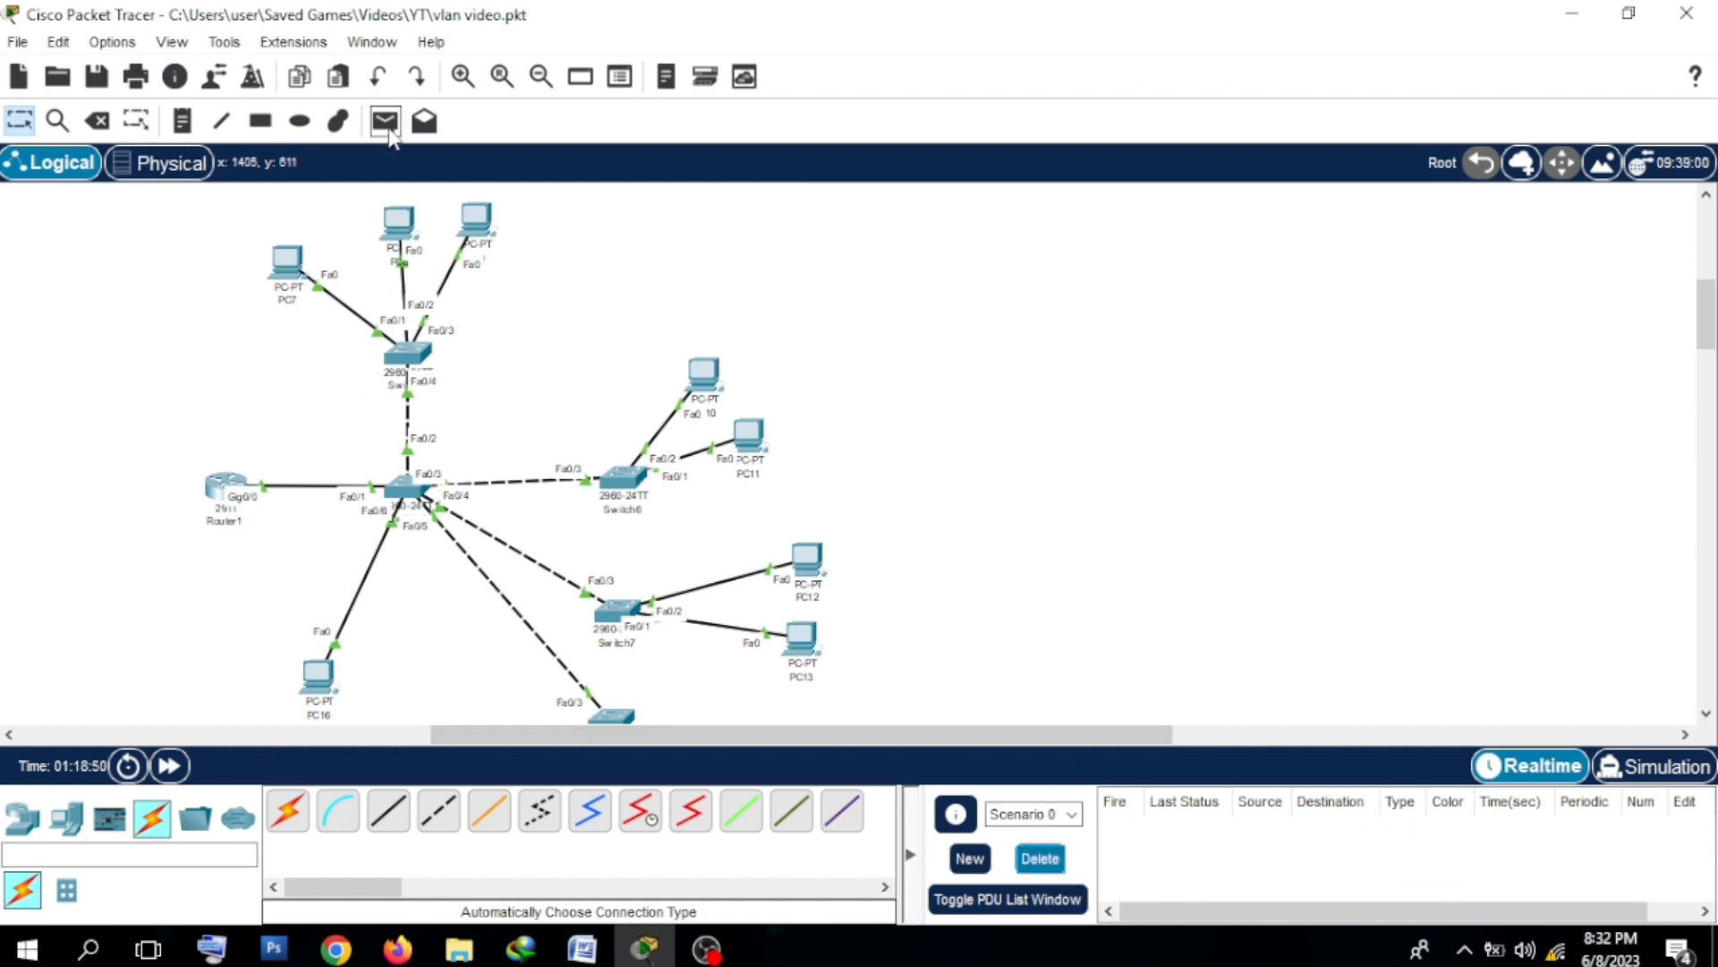
Step: Send a simple PDU from PC12 to PC13 on the same switch, and delete the scenario
click(386, 126)
click(808, 562)
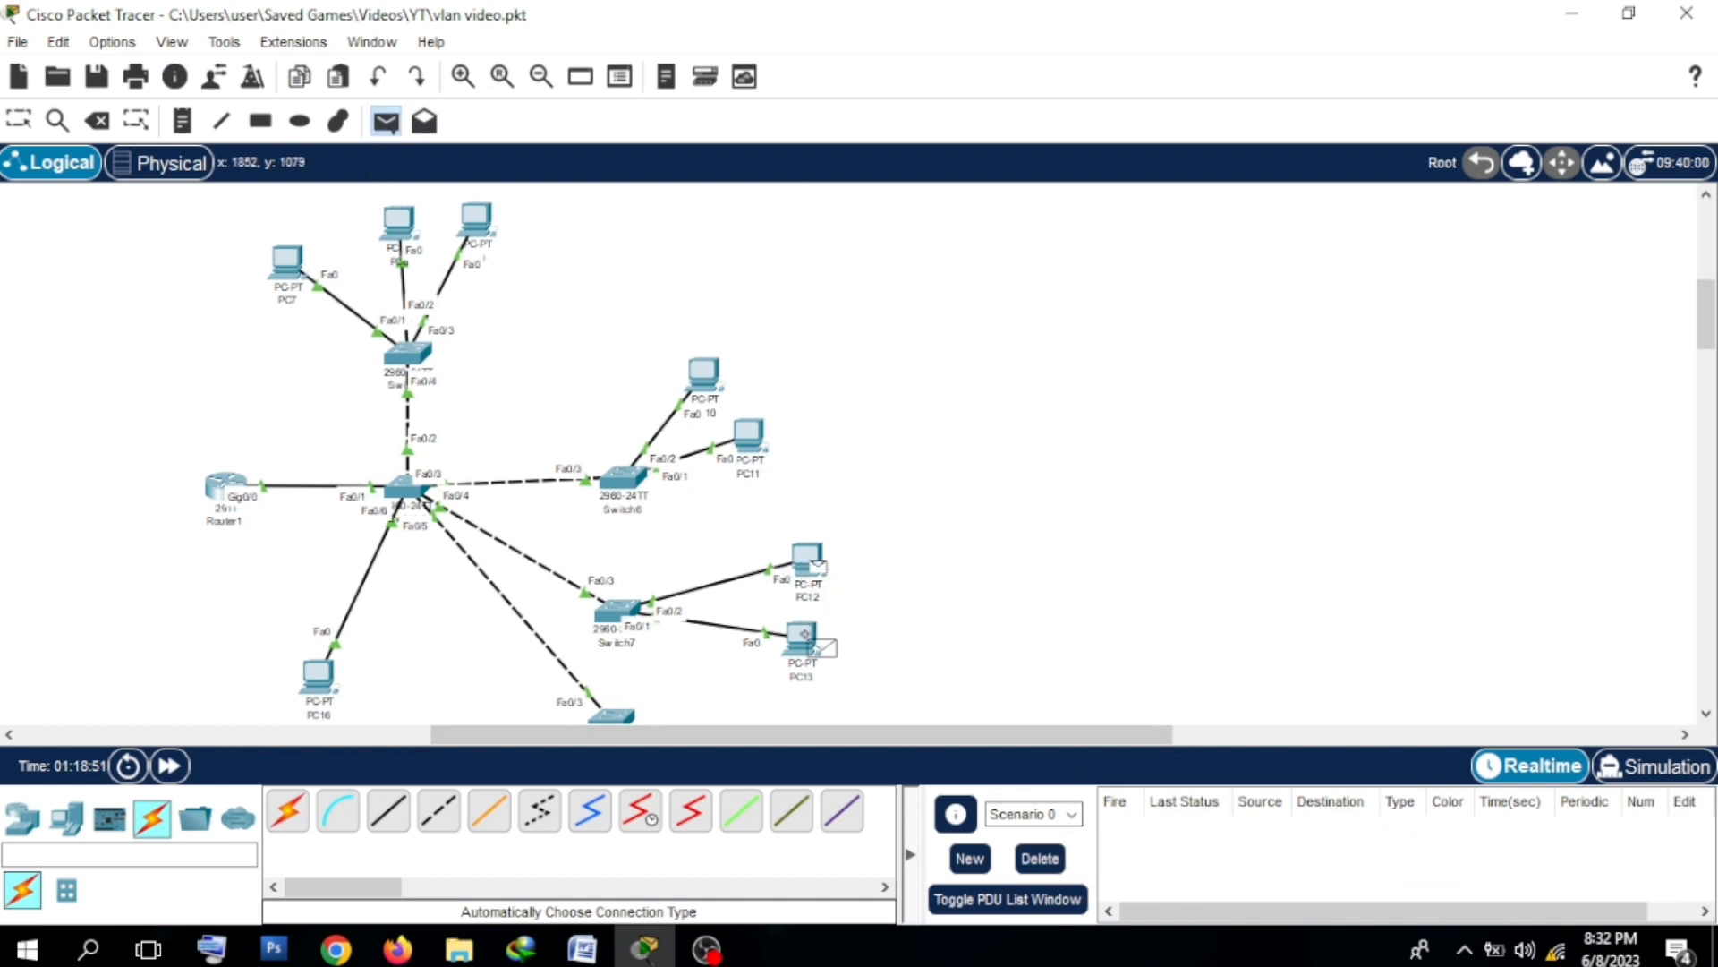
click(806, 637)
click(1040, 858)
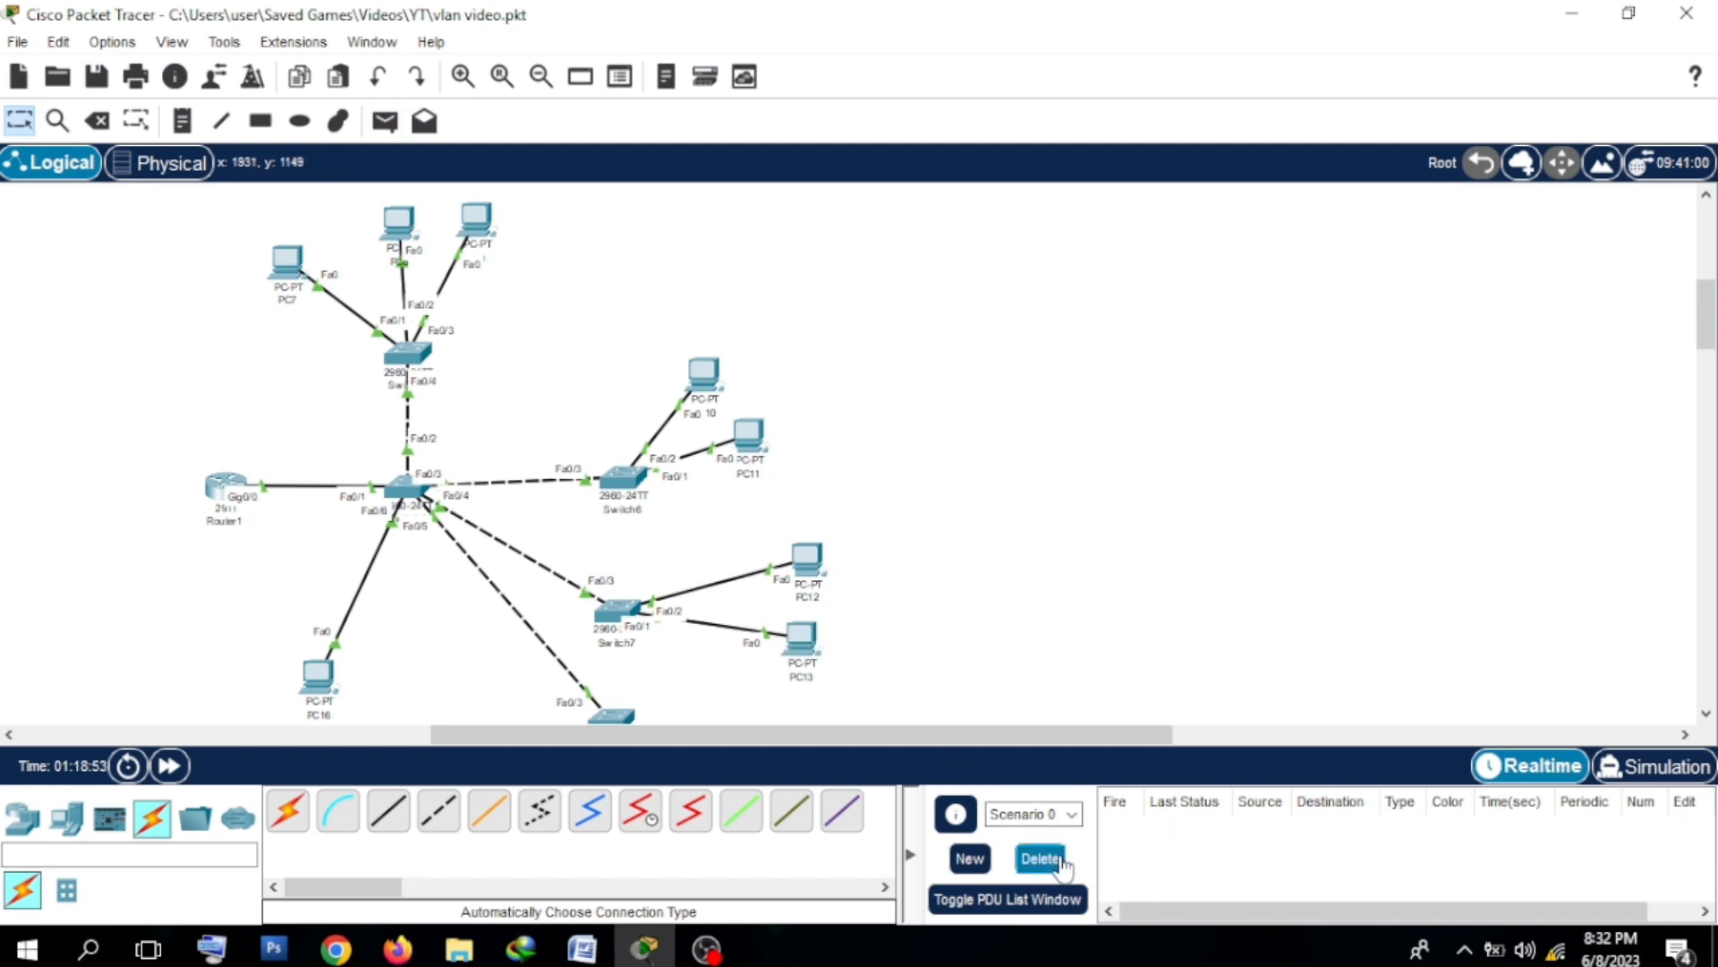
Step: Test connectivity with simple PDUs from PC7 to PC12 and from PC7 to PC16
click(385, 121)
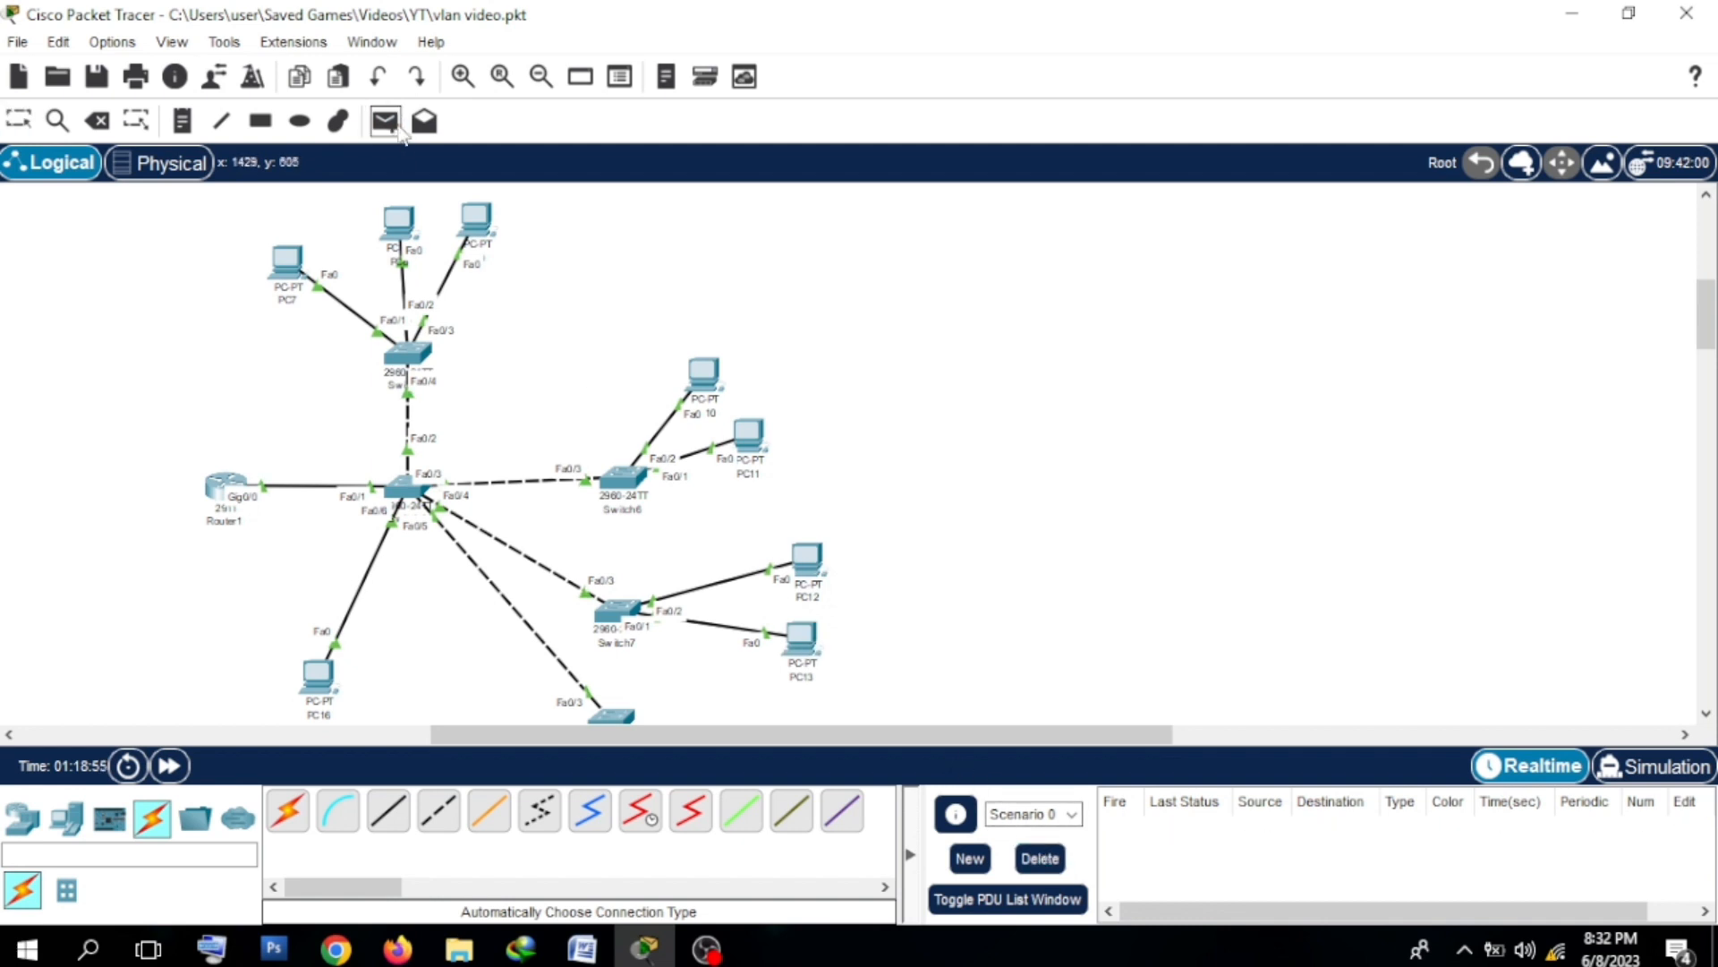
click(286, 255)
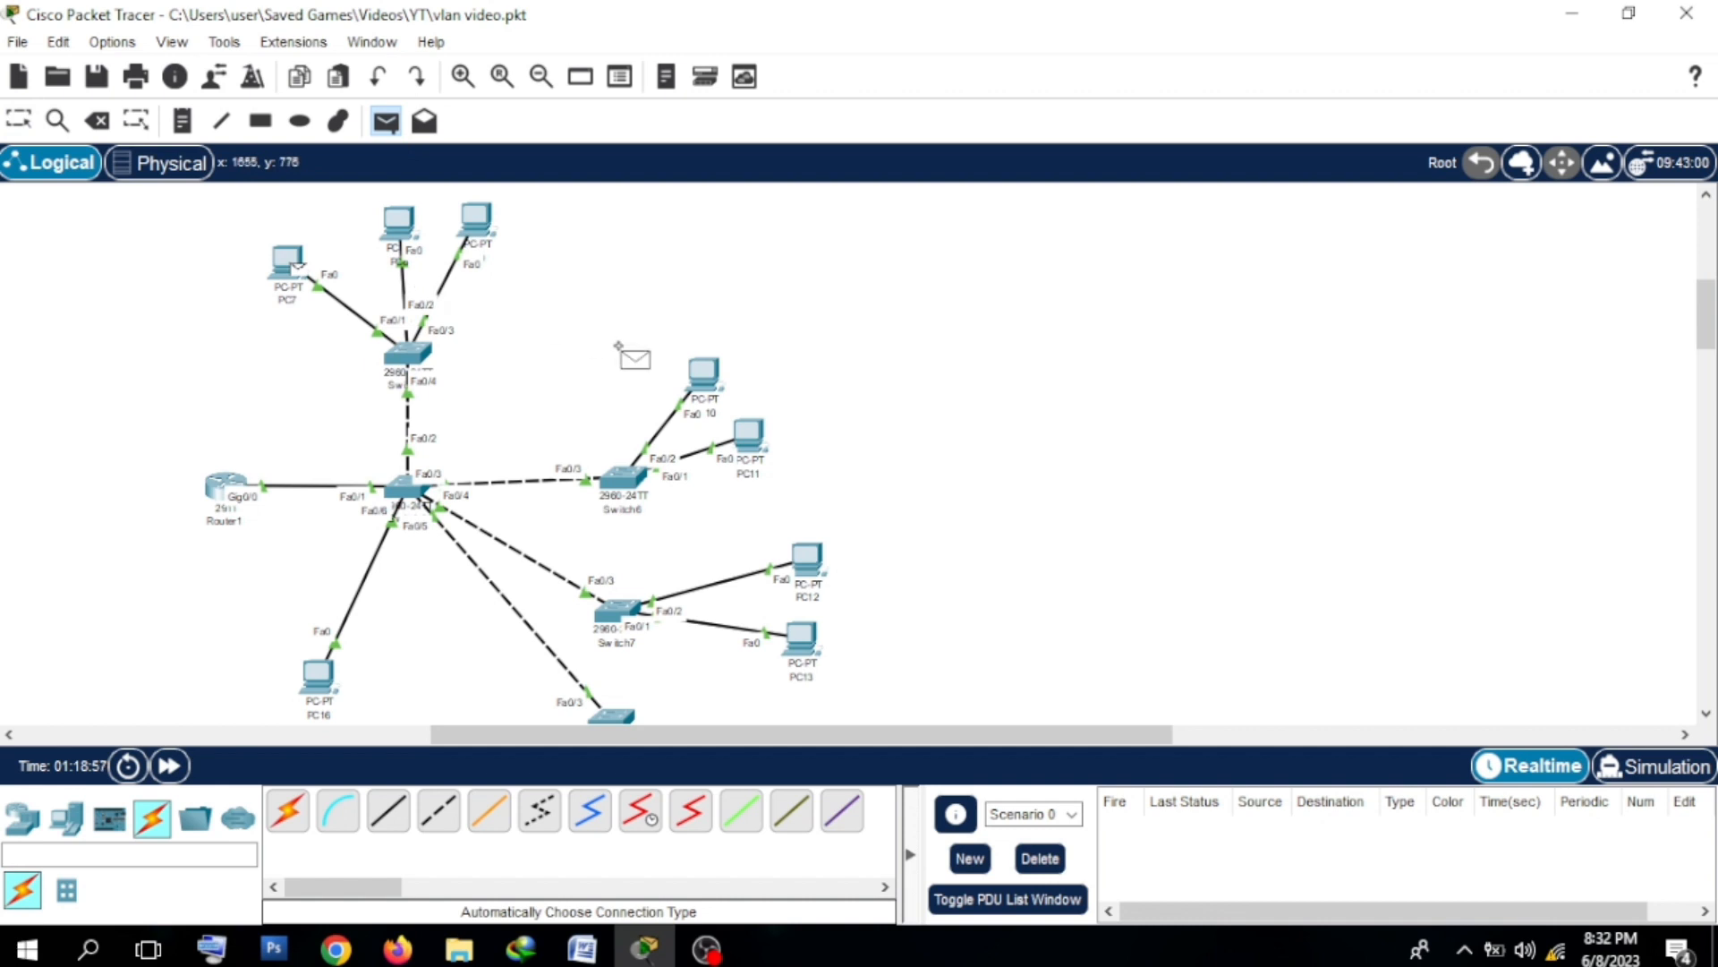
click(807, 557)
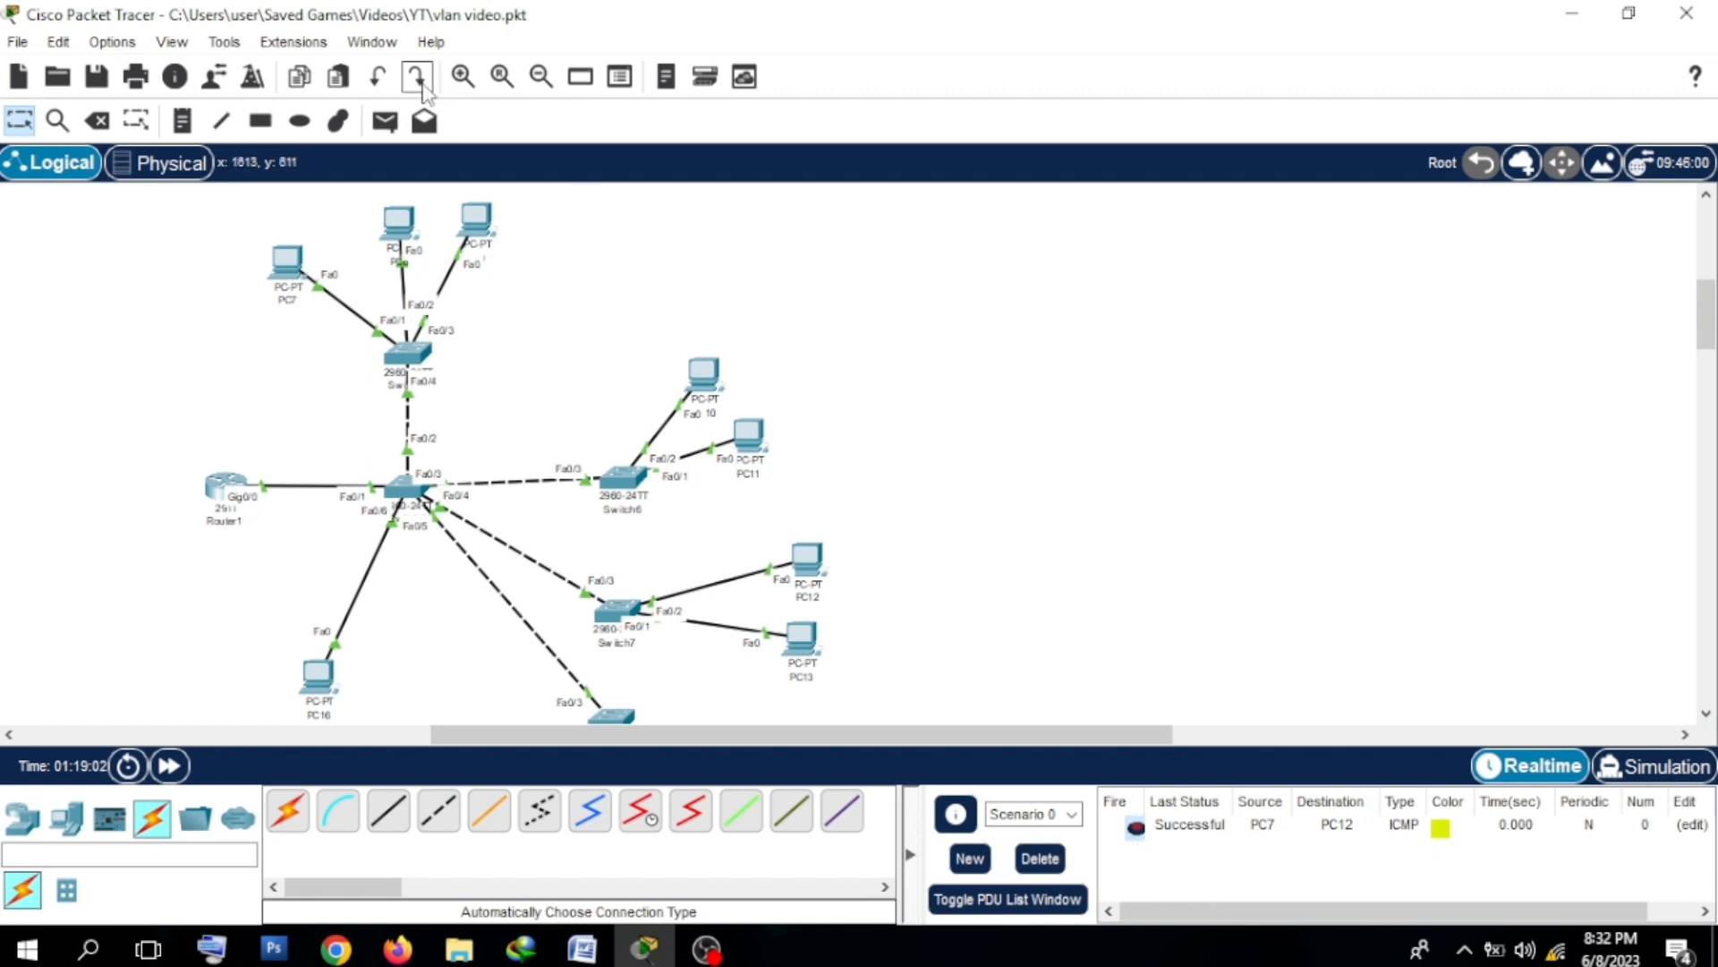
click(385, 121)
click(288, 262)
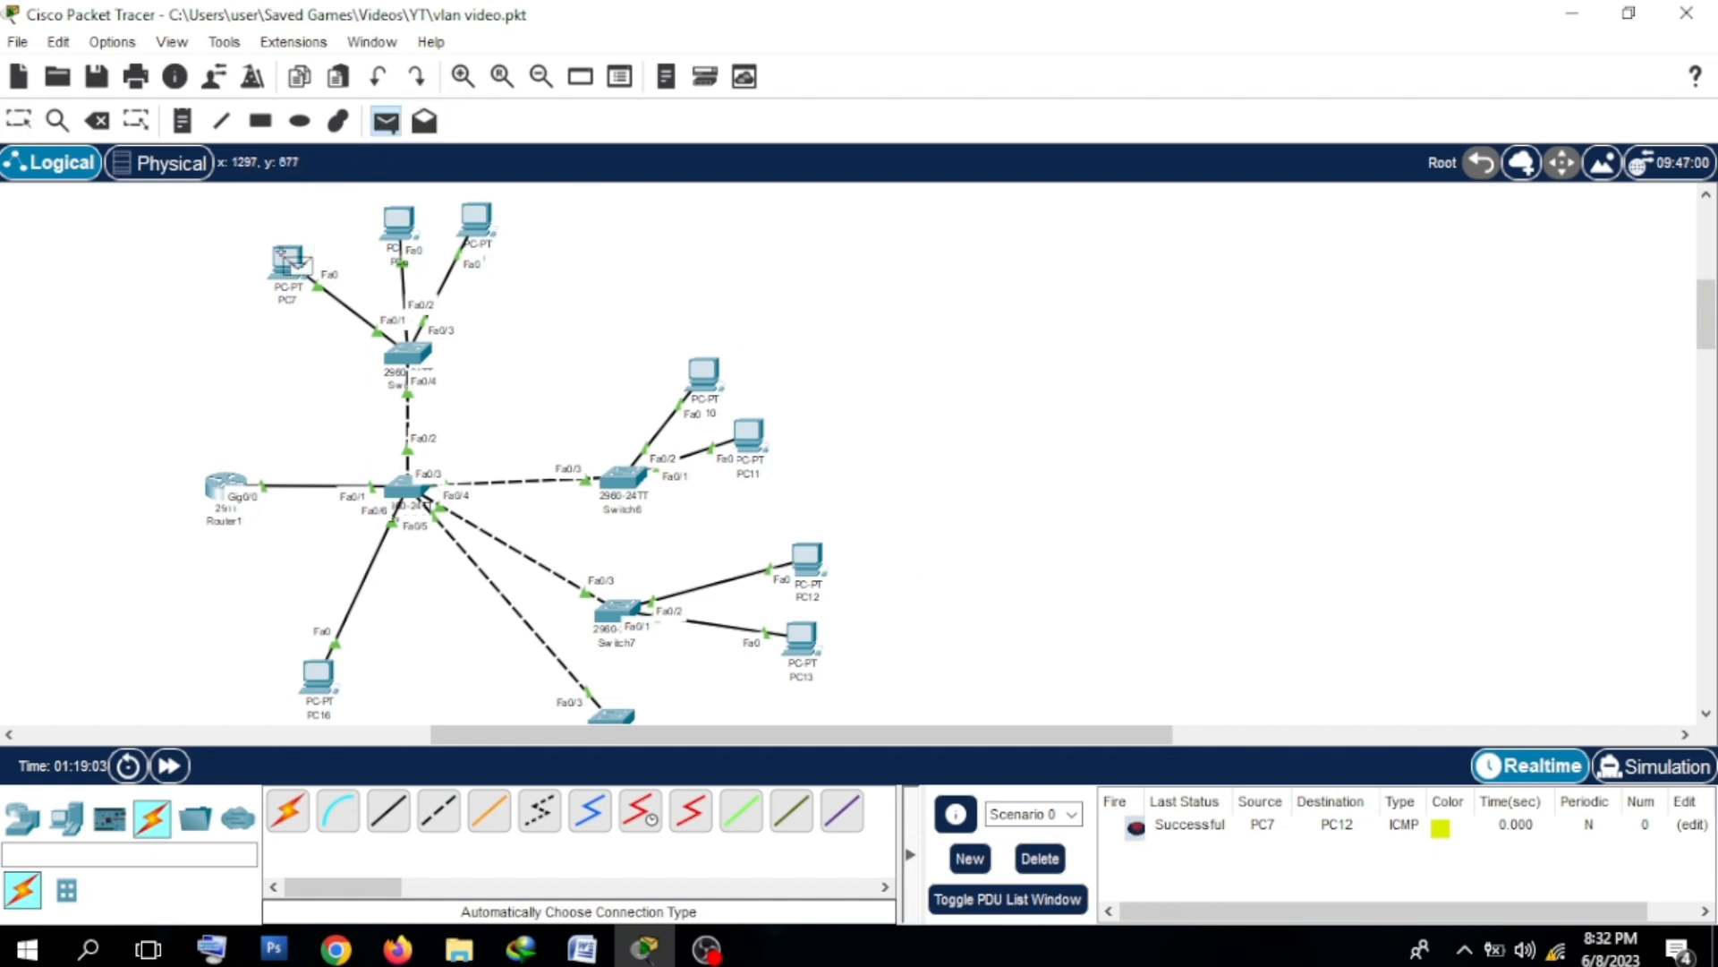
click(326, 675)
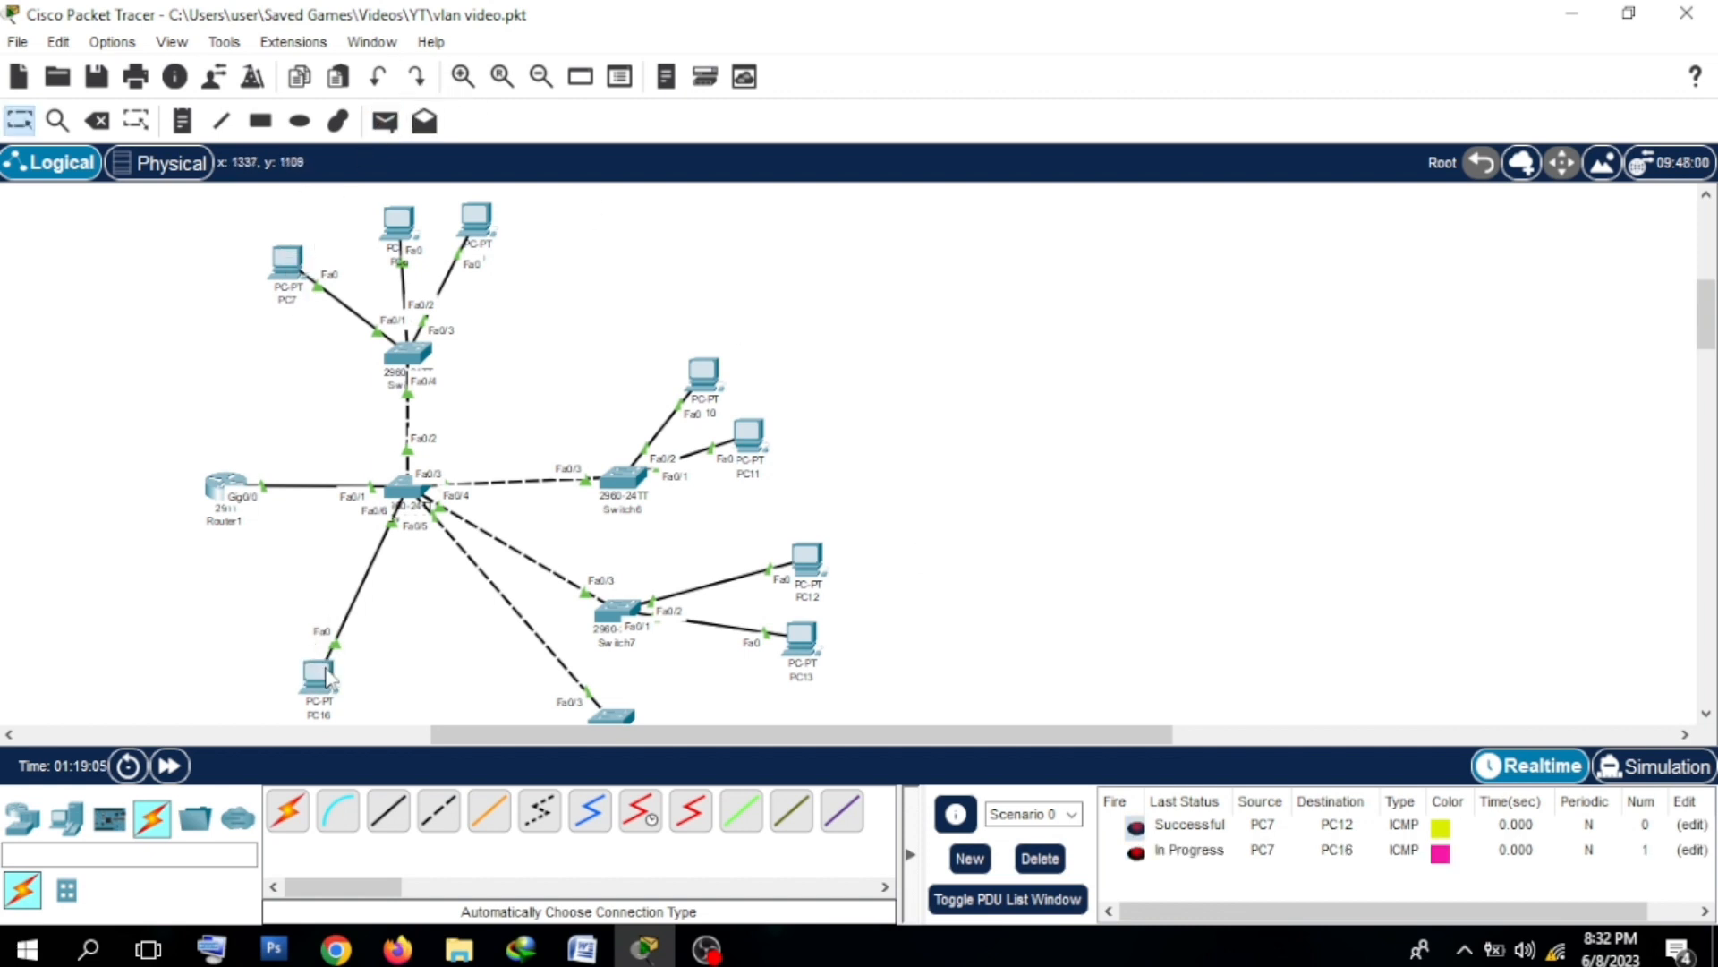
click(1136, 854)
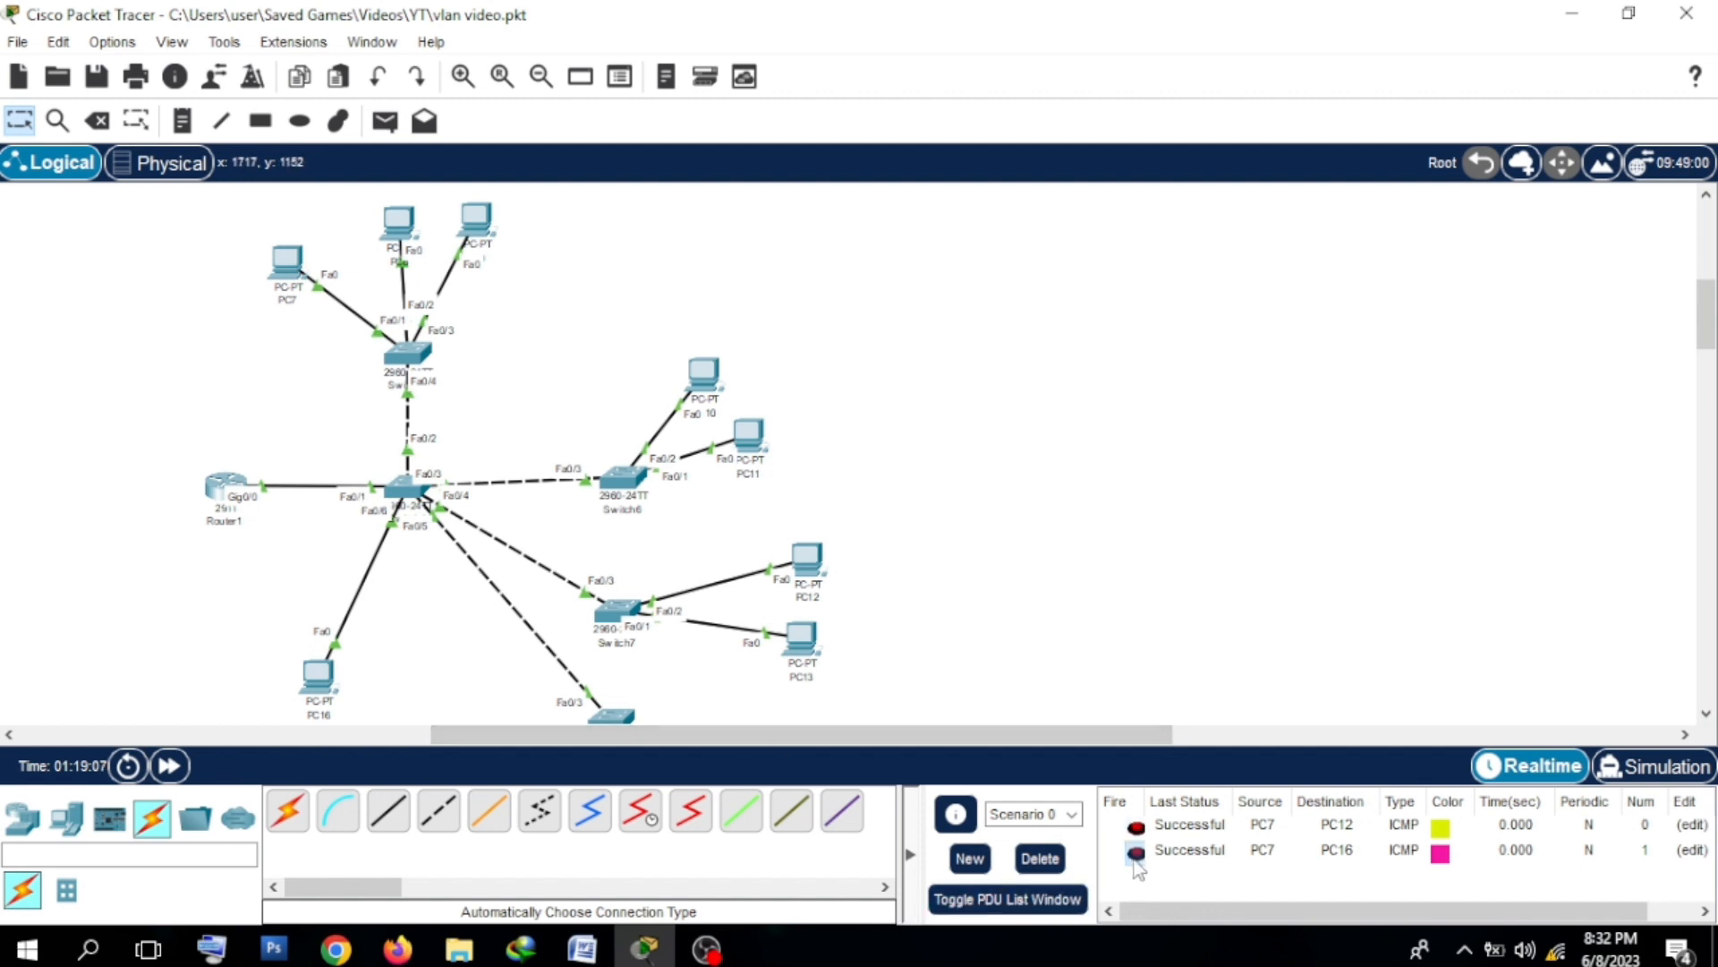
Step: Test connectivity with a simple PDU from PC7 to PC15, and delete the scenario
click(385, 124)
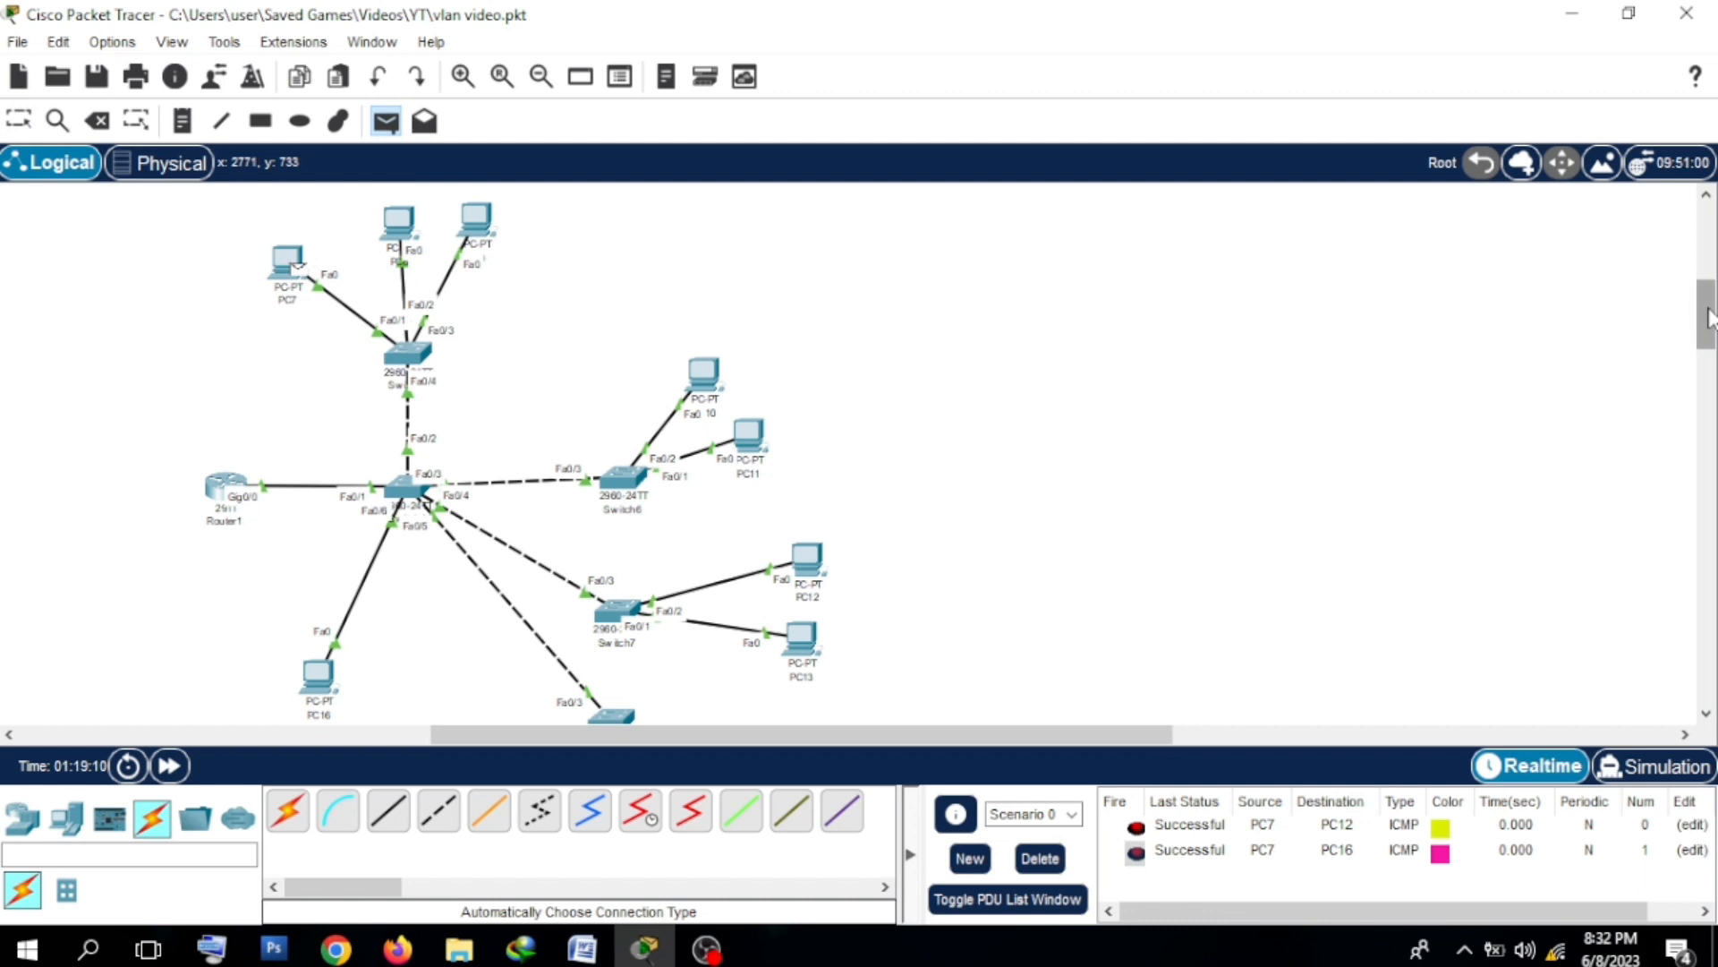
drag(1706, 313, 1707, 367)
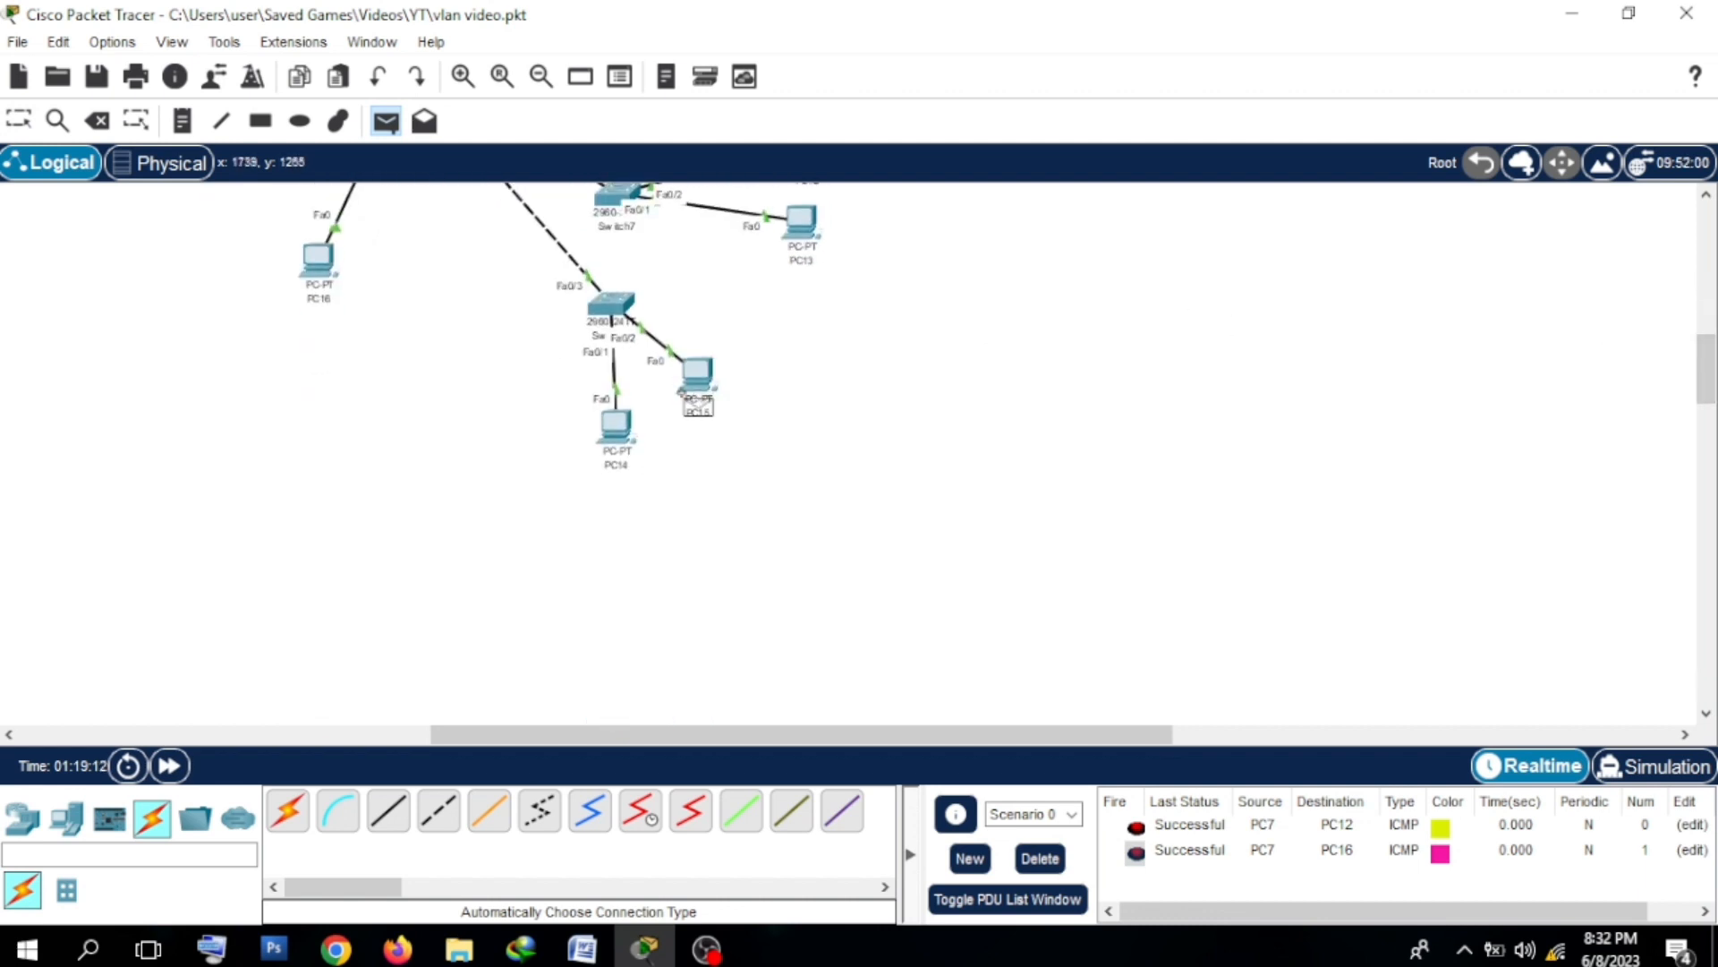
click(697, 373)
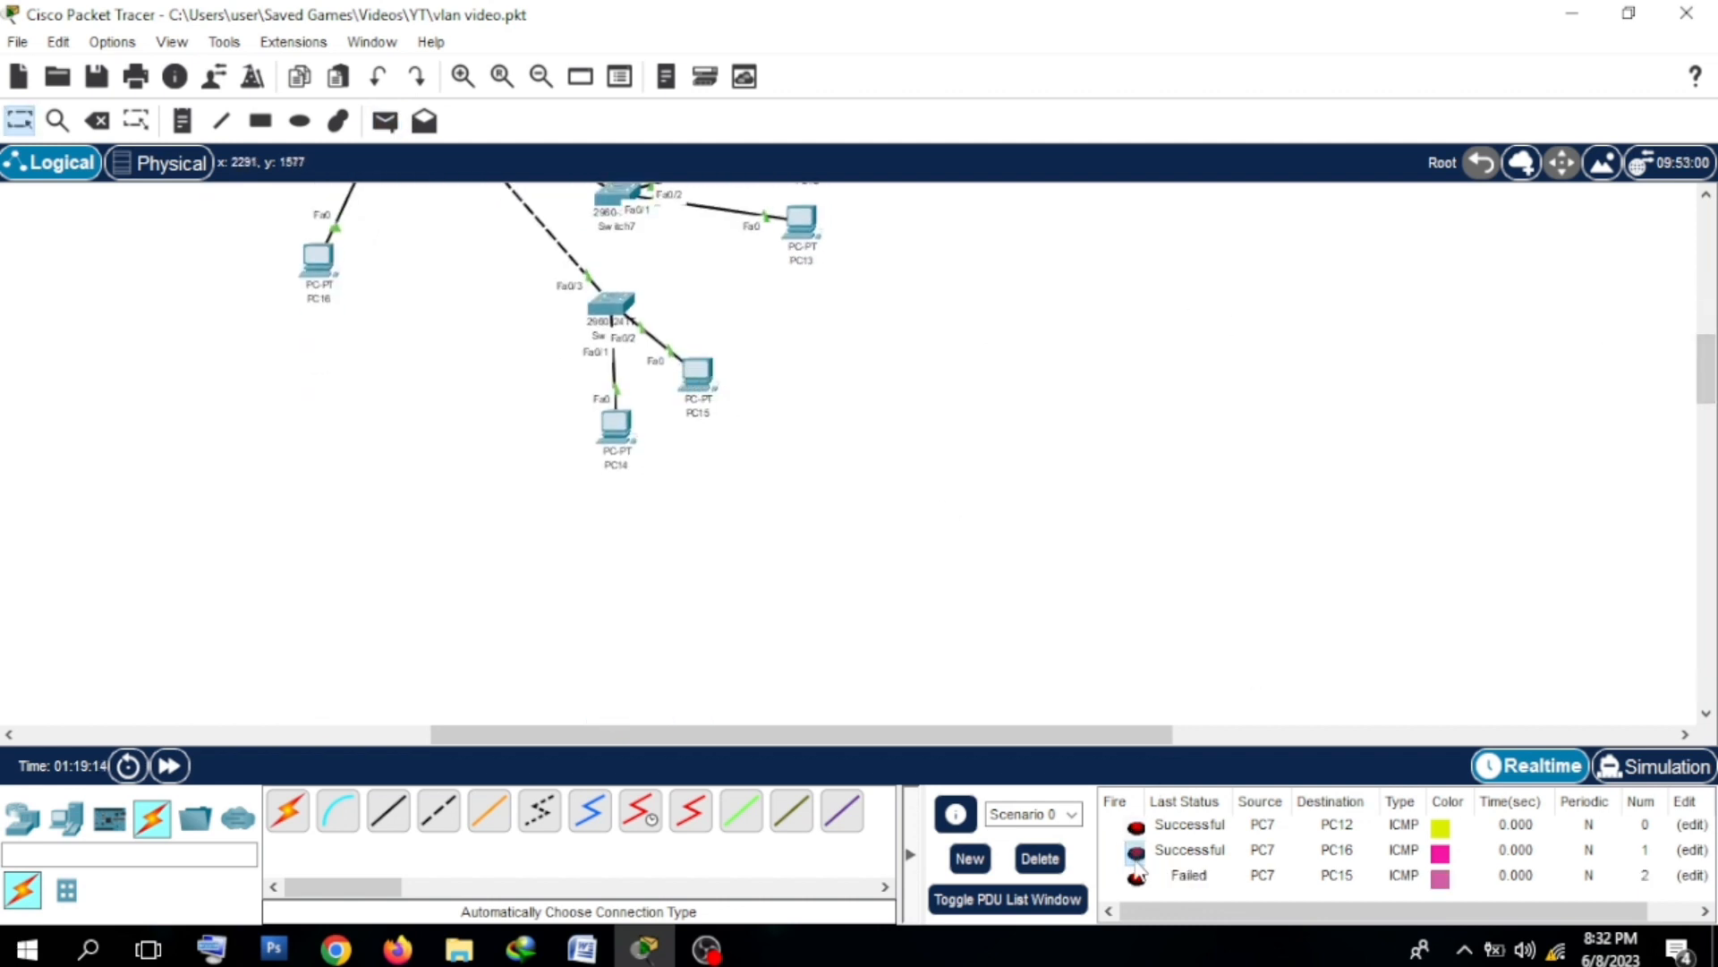
click(1038, 861)
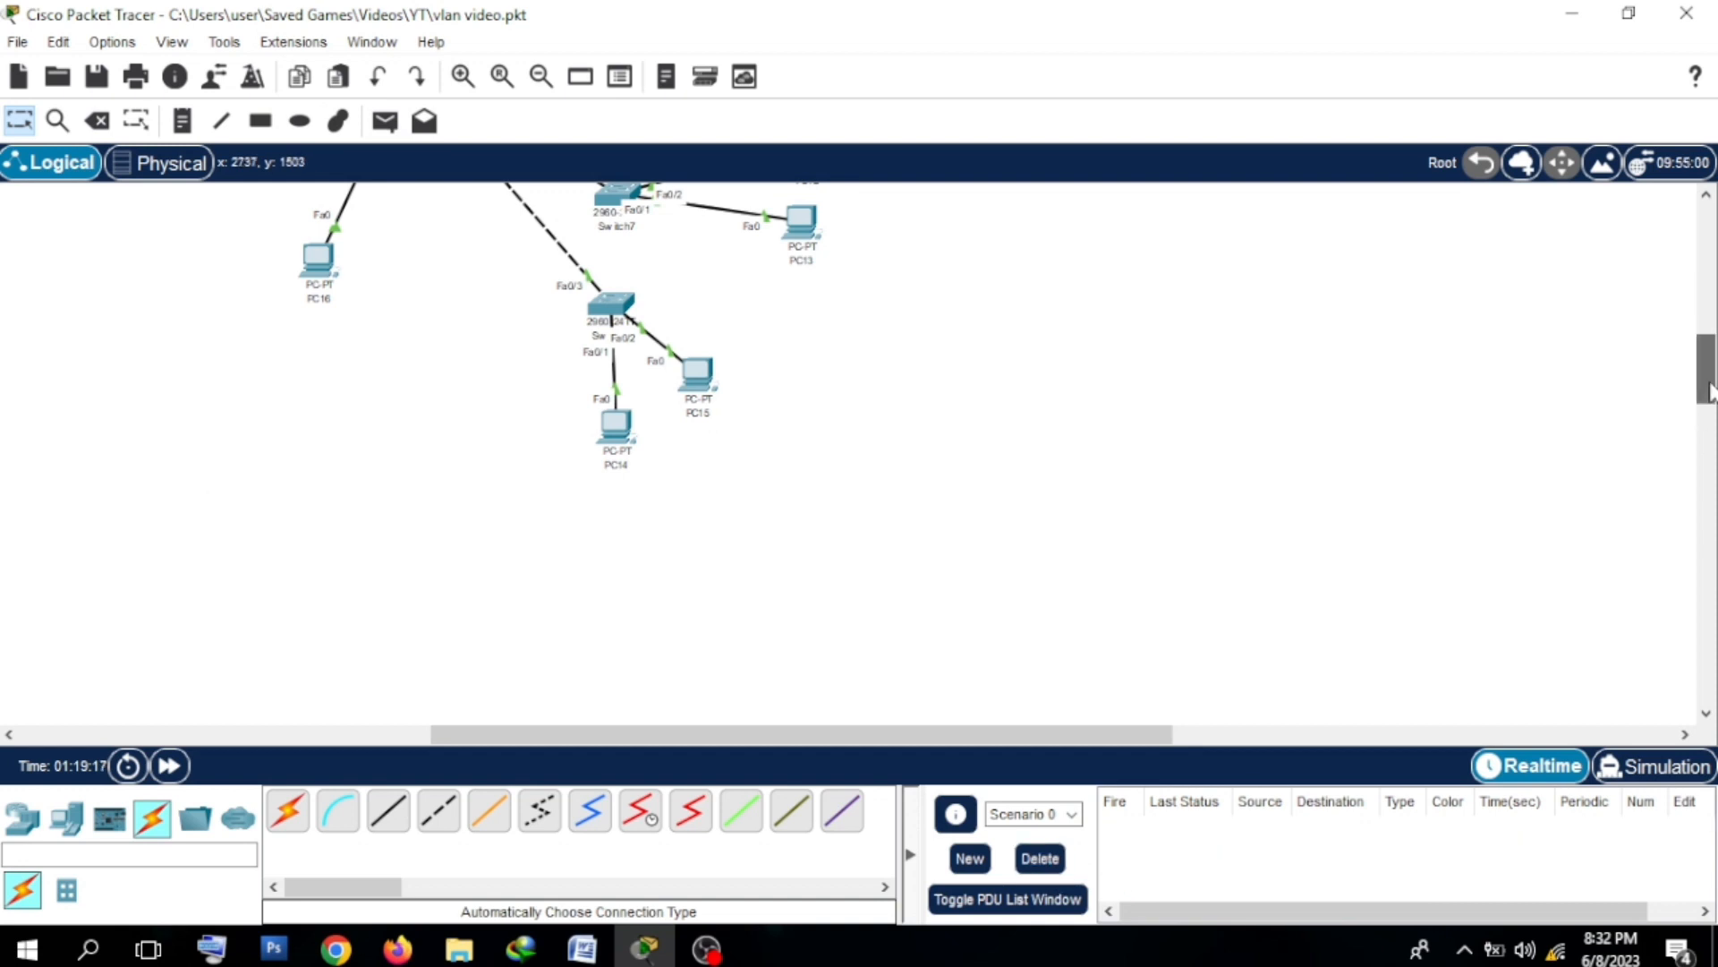
Step: Test connectivity with simple PDUs from PC13 to PC15 and from PC11 to PC12, and delete the scenario
drag(1707, 369, 1707, 324)
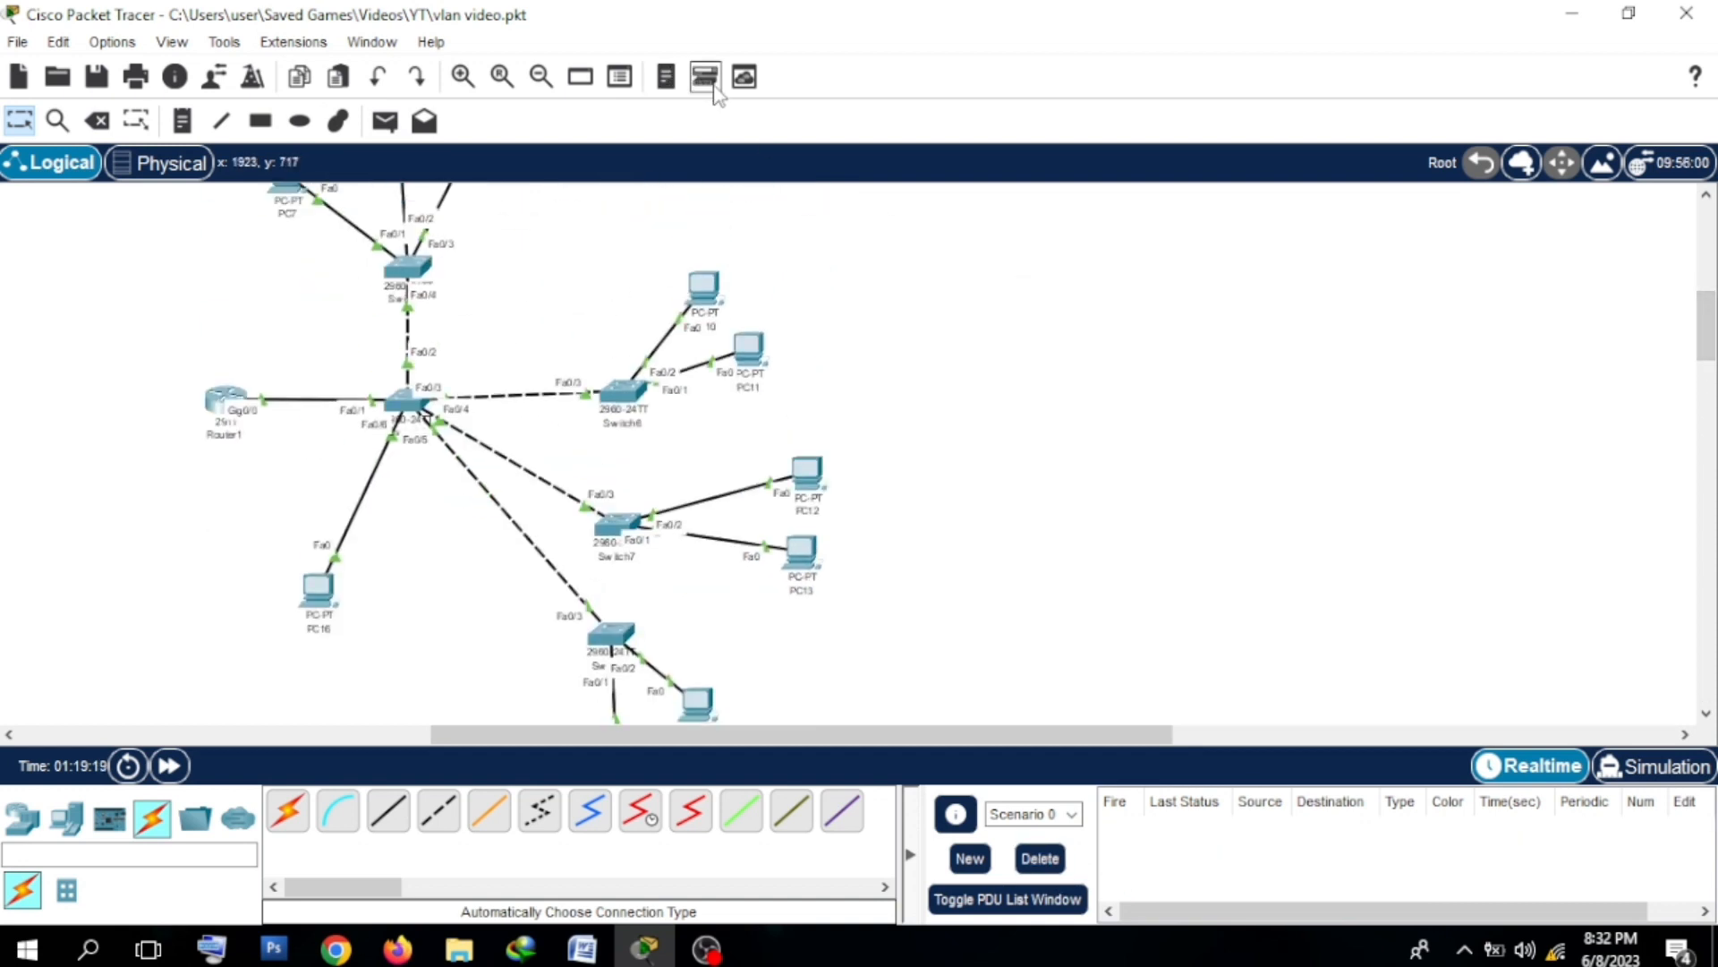
click(385, 123)
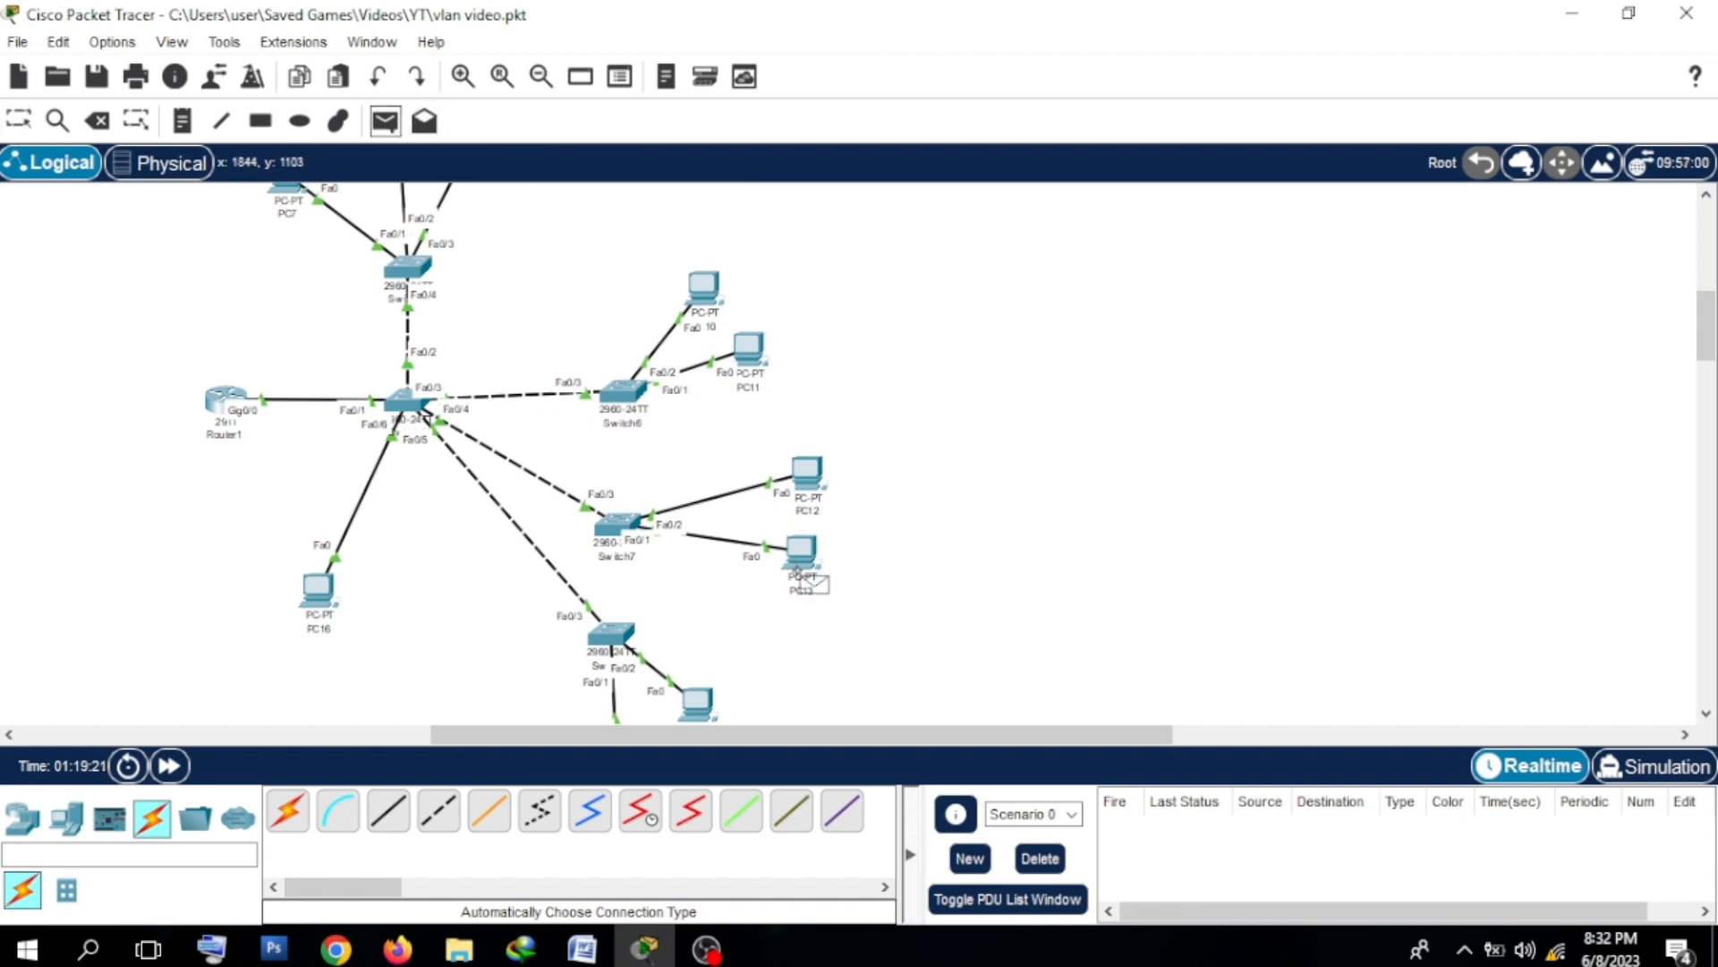
click(701, 709)
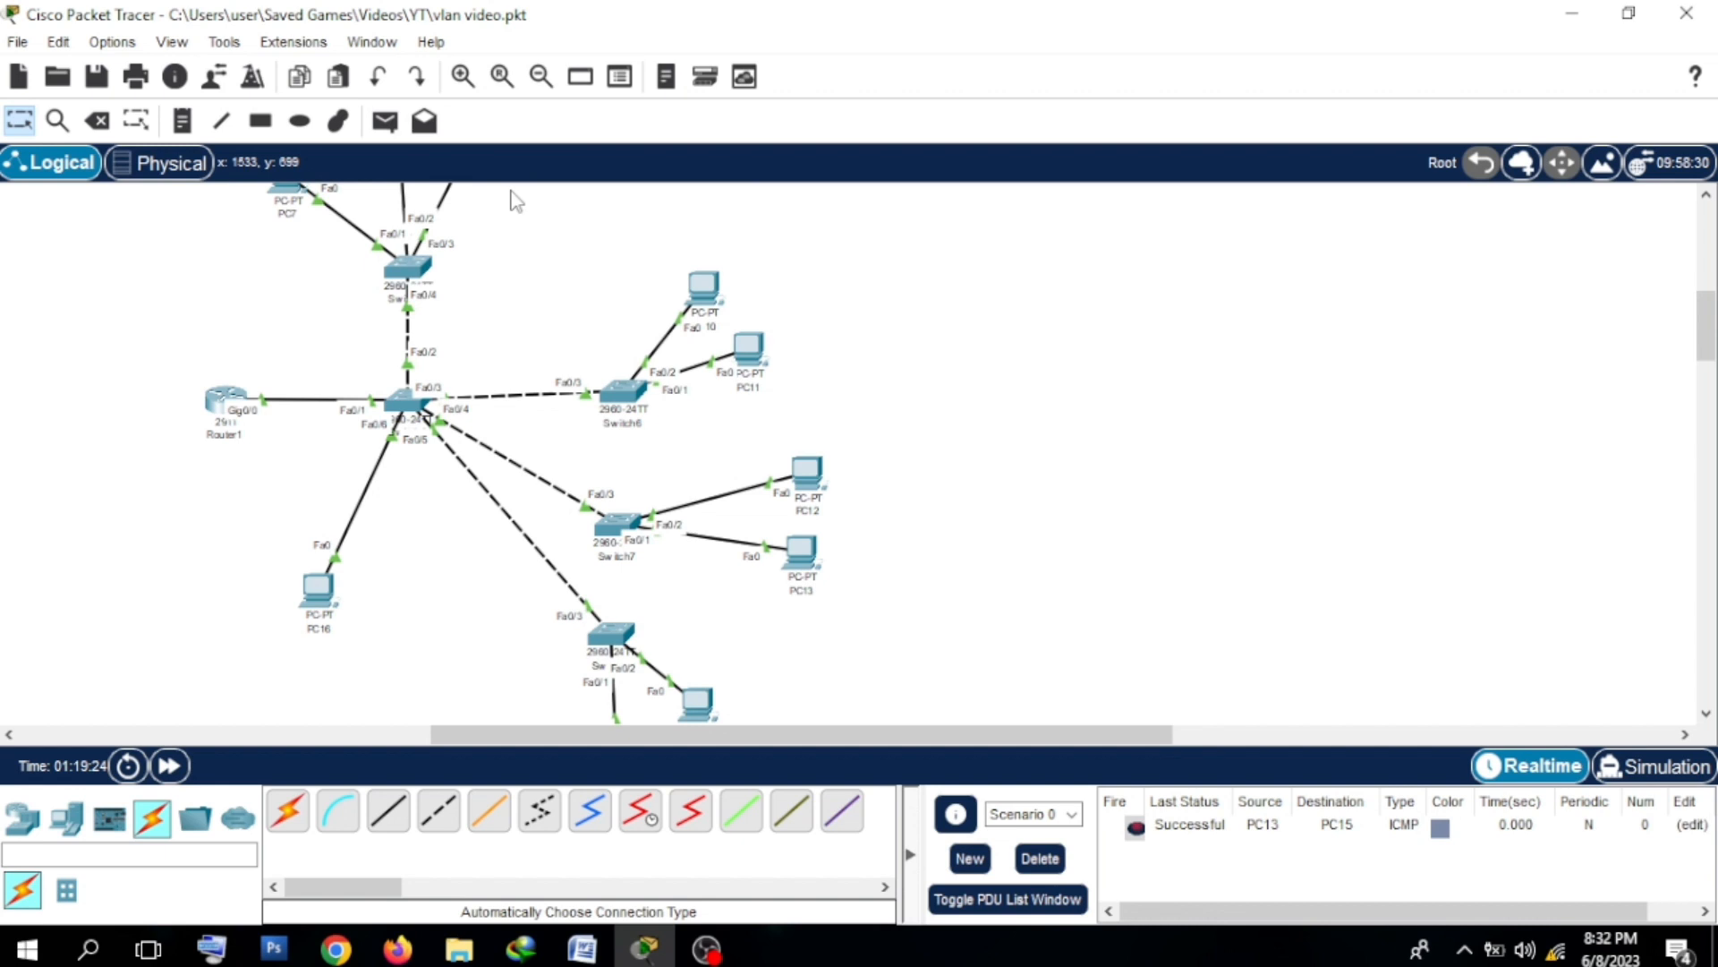
click(385, 121)
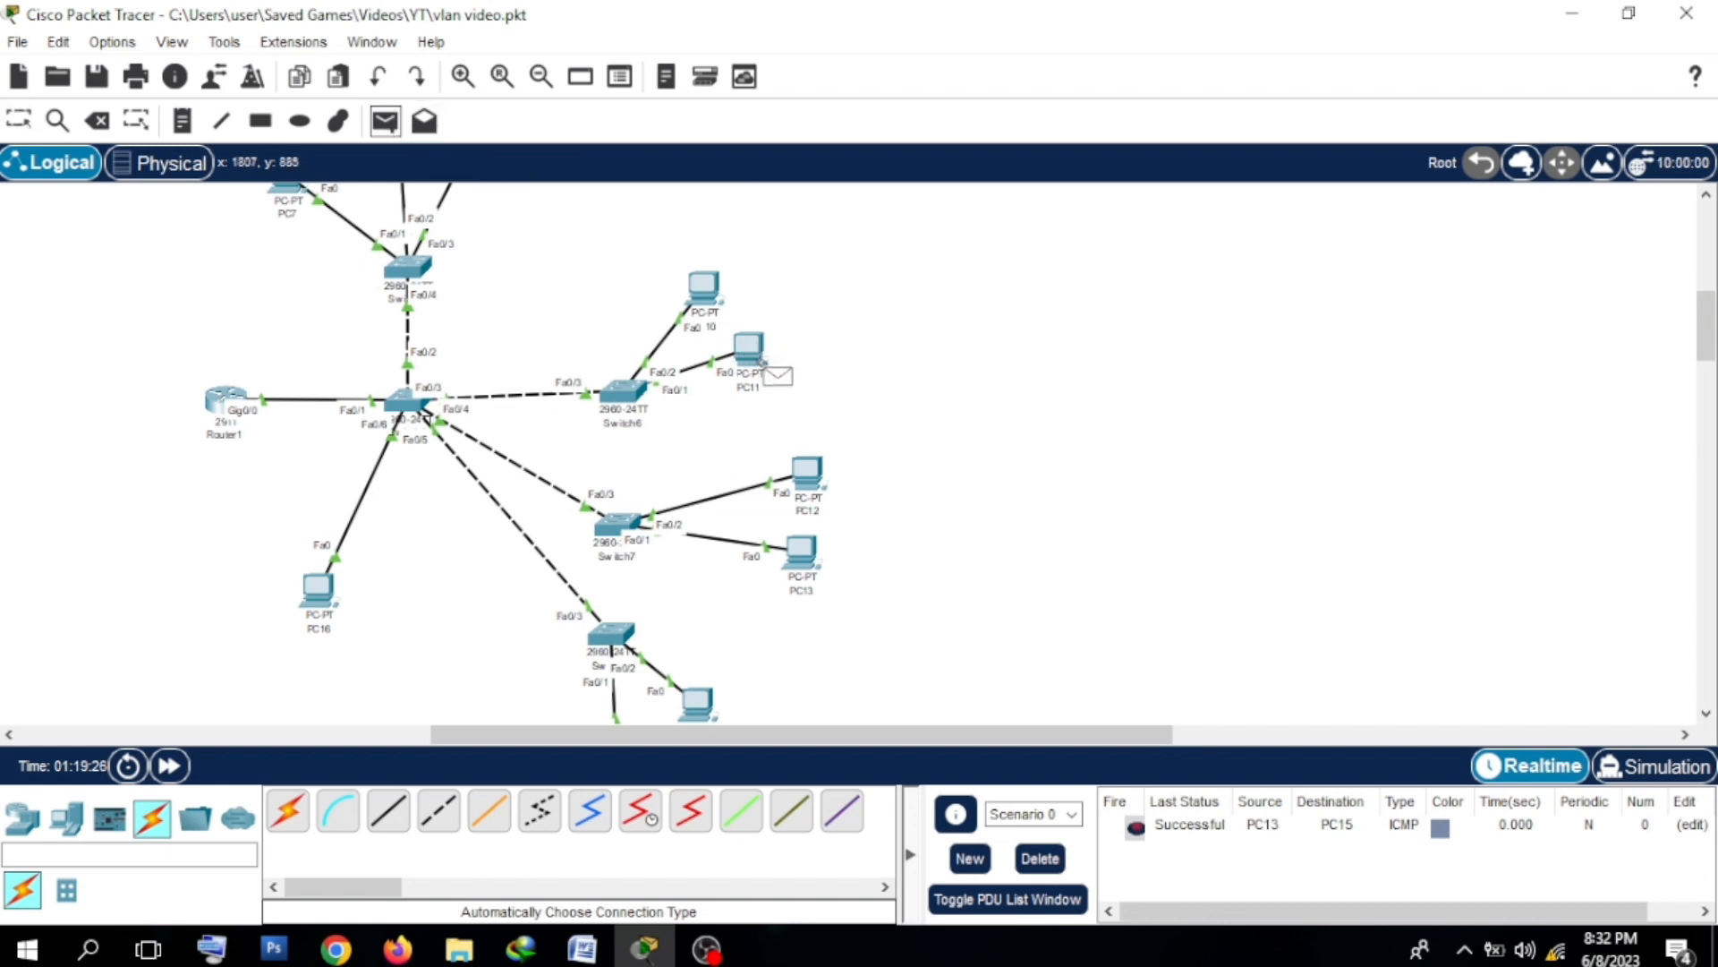
click(751, 347)
click(811, 471)
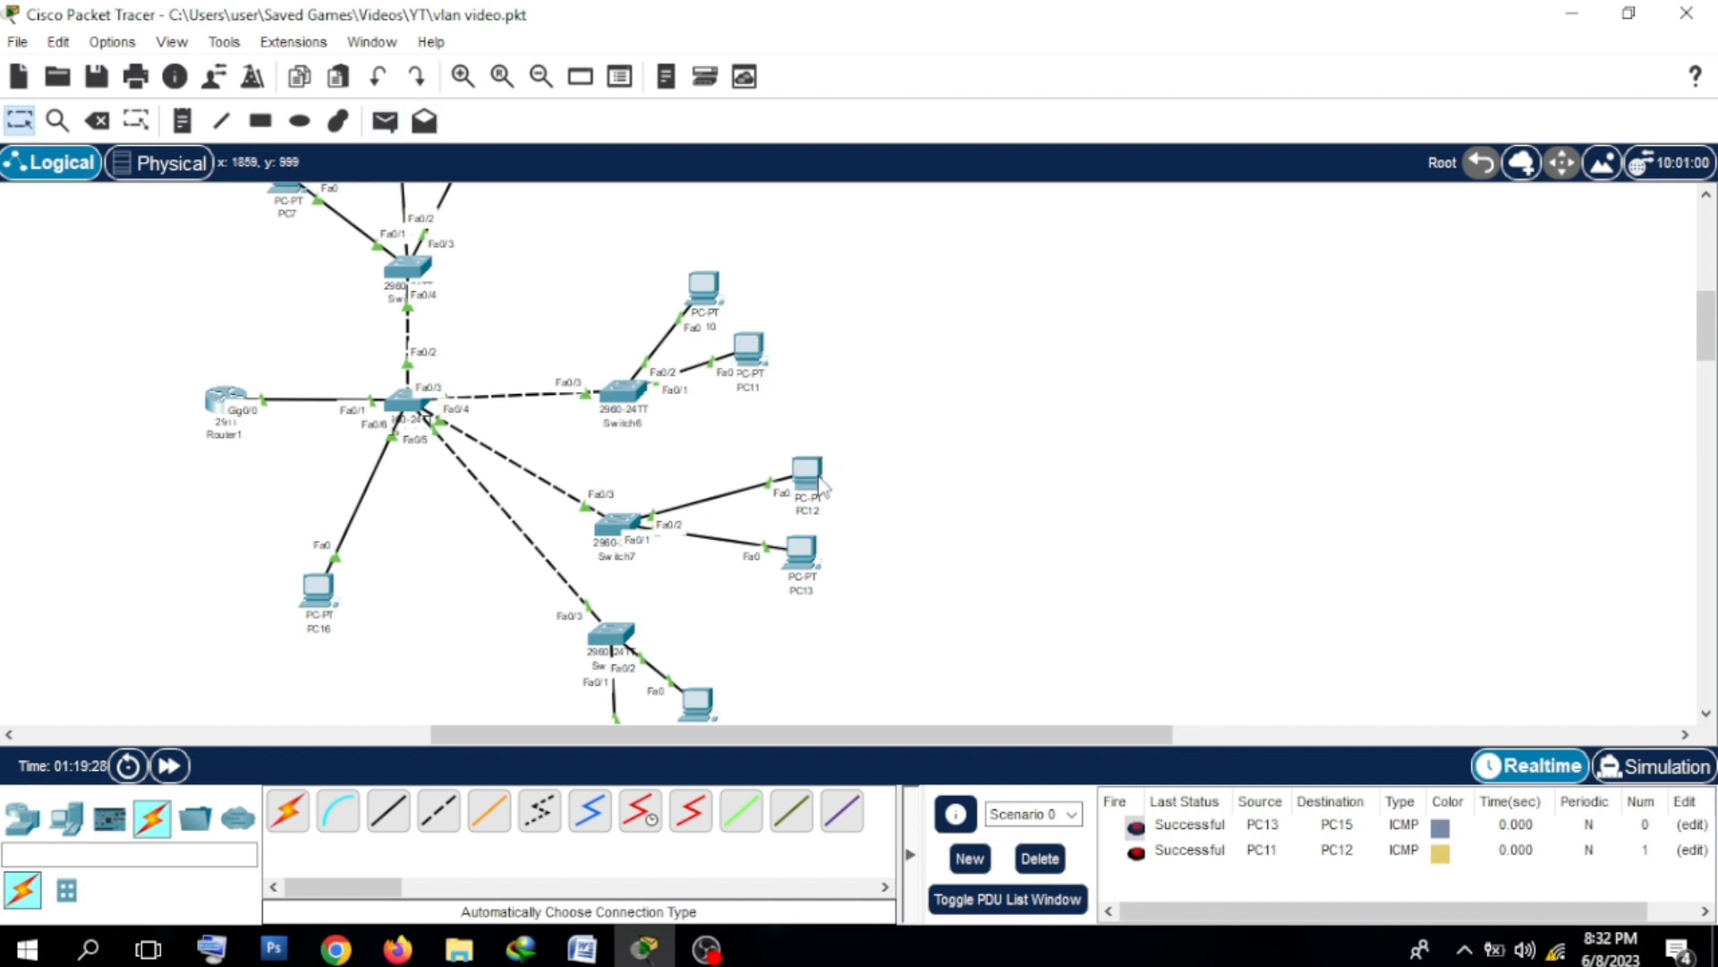
click(1039, 859)
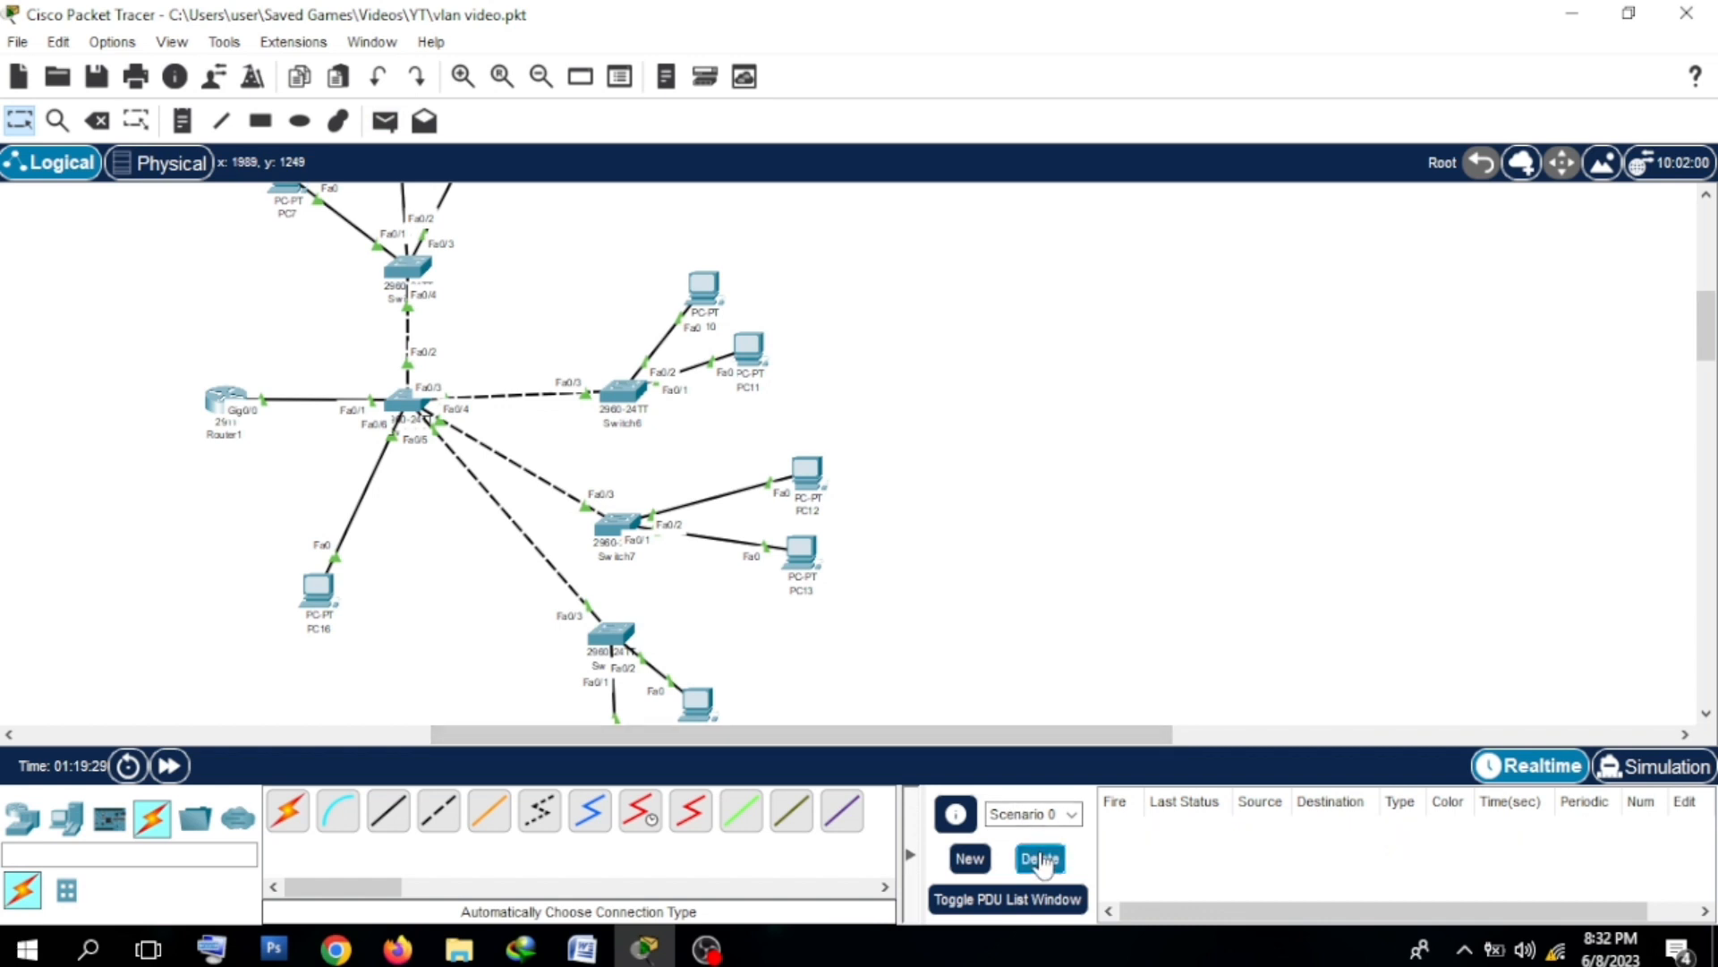
Step: Test connectivity with a simple PDU from PC12 to Router1, and delete the scenario
click(385, 120)
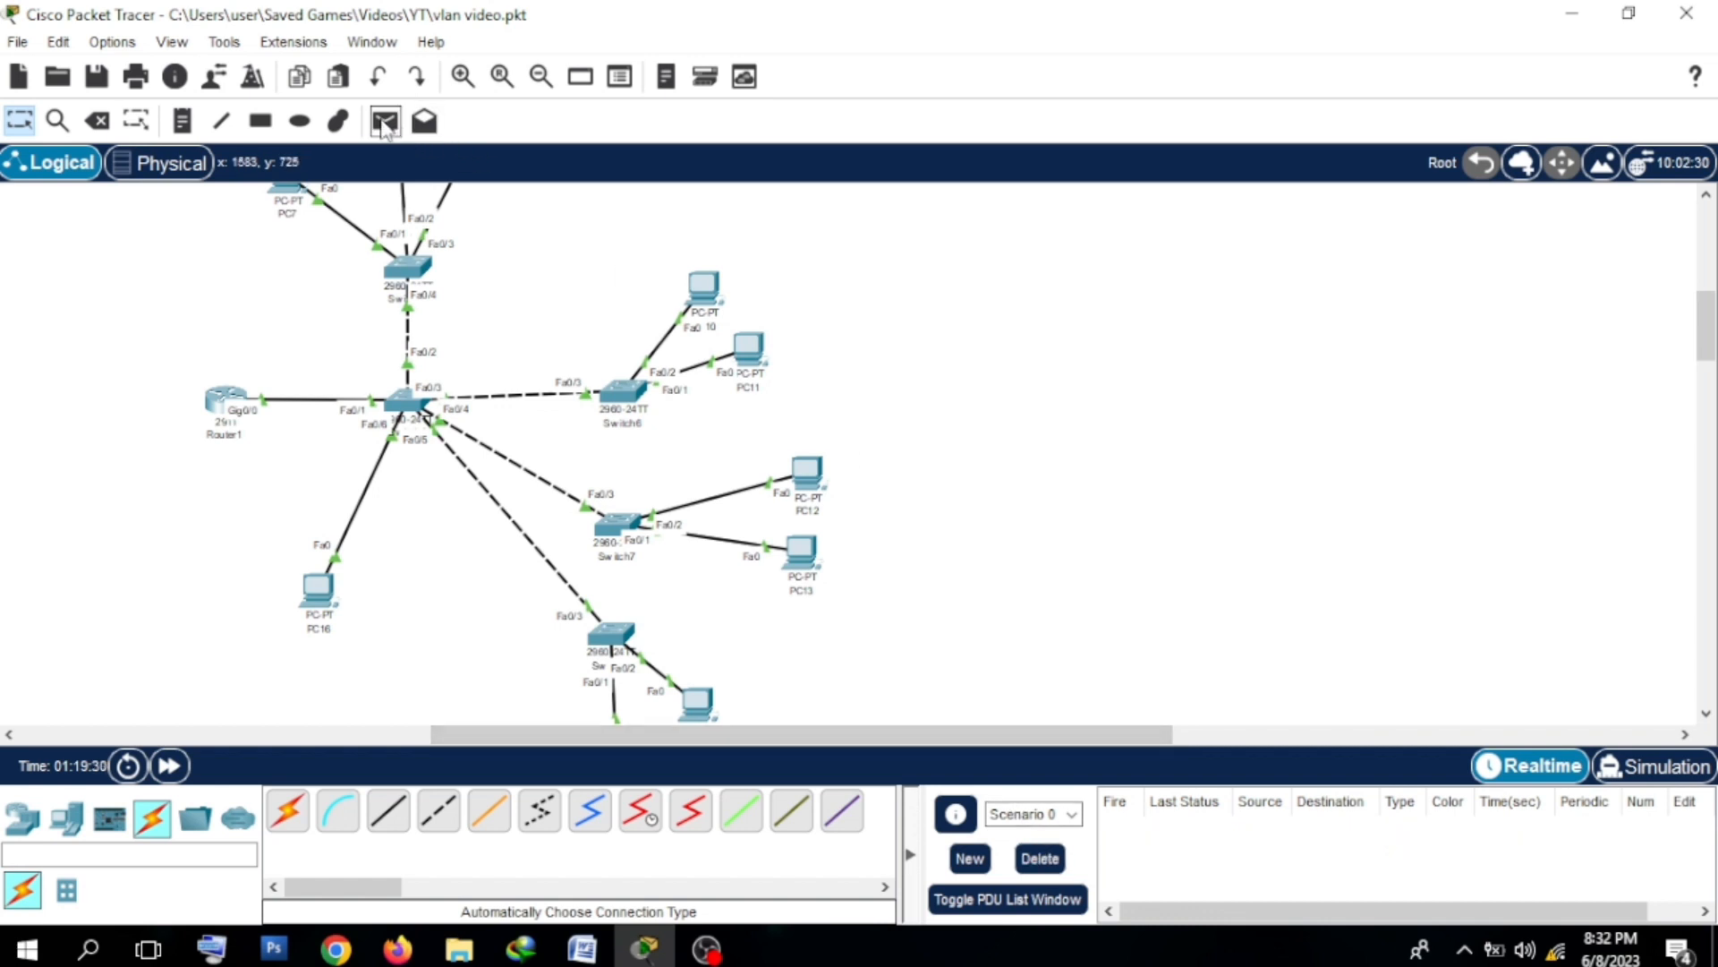
click(809, 472)
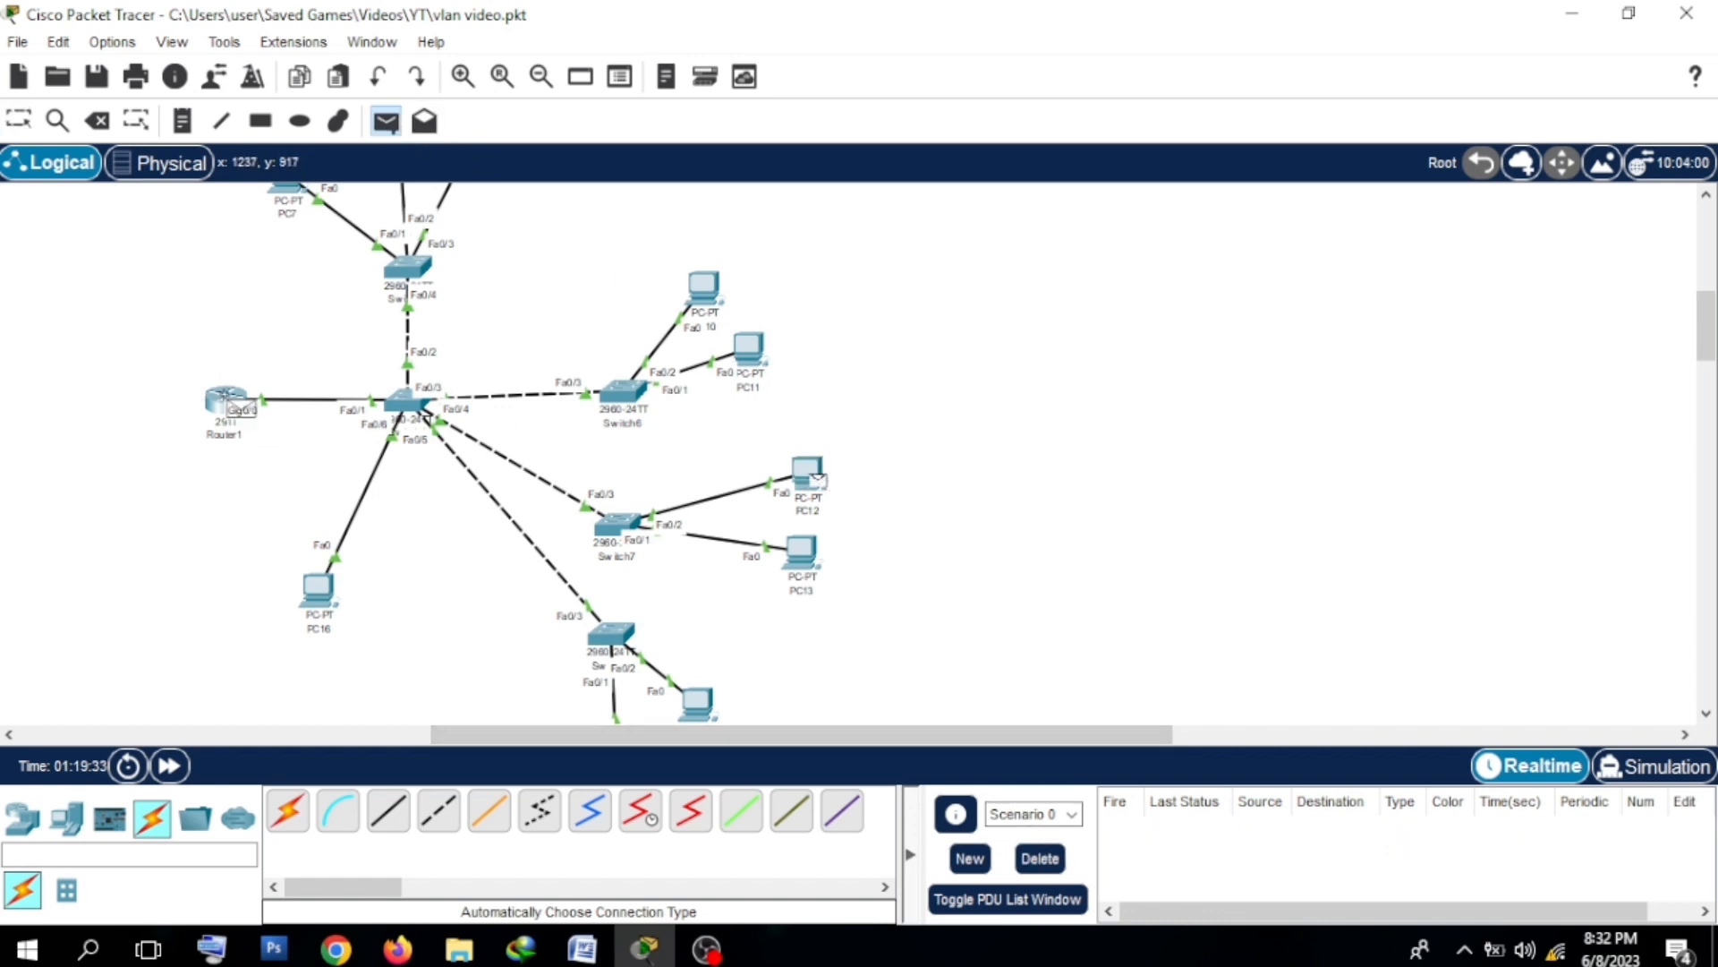
click(232, 402)
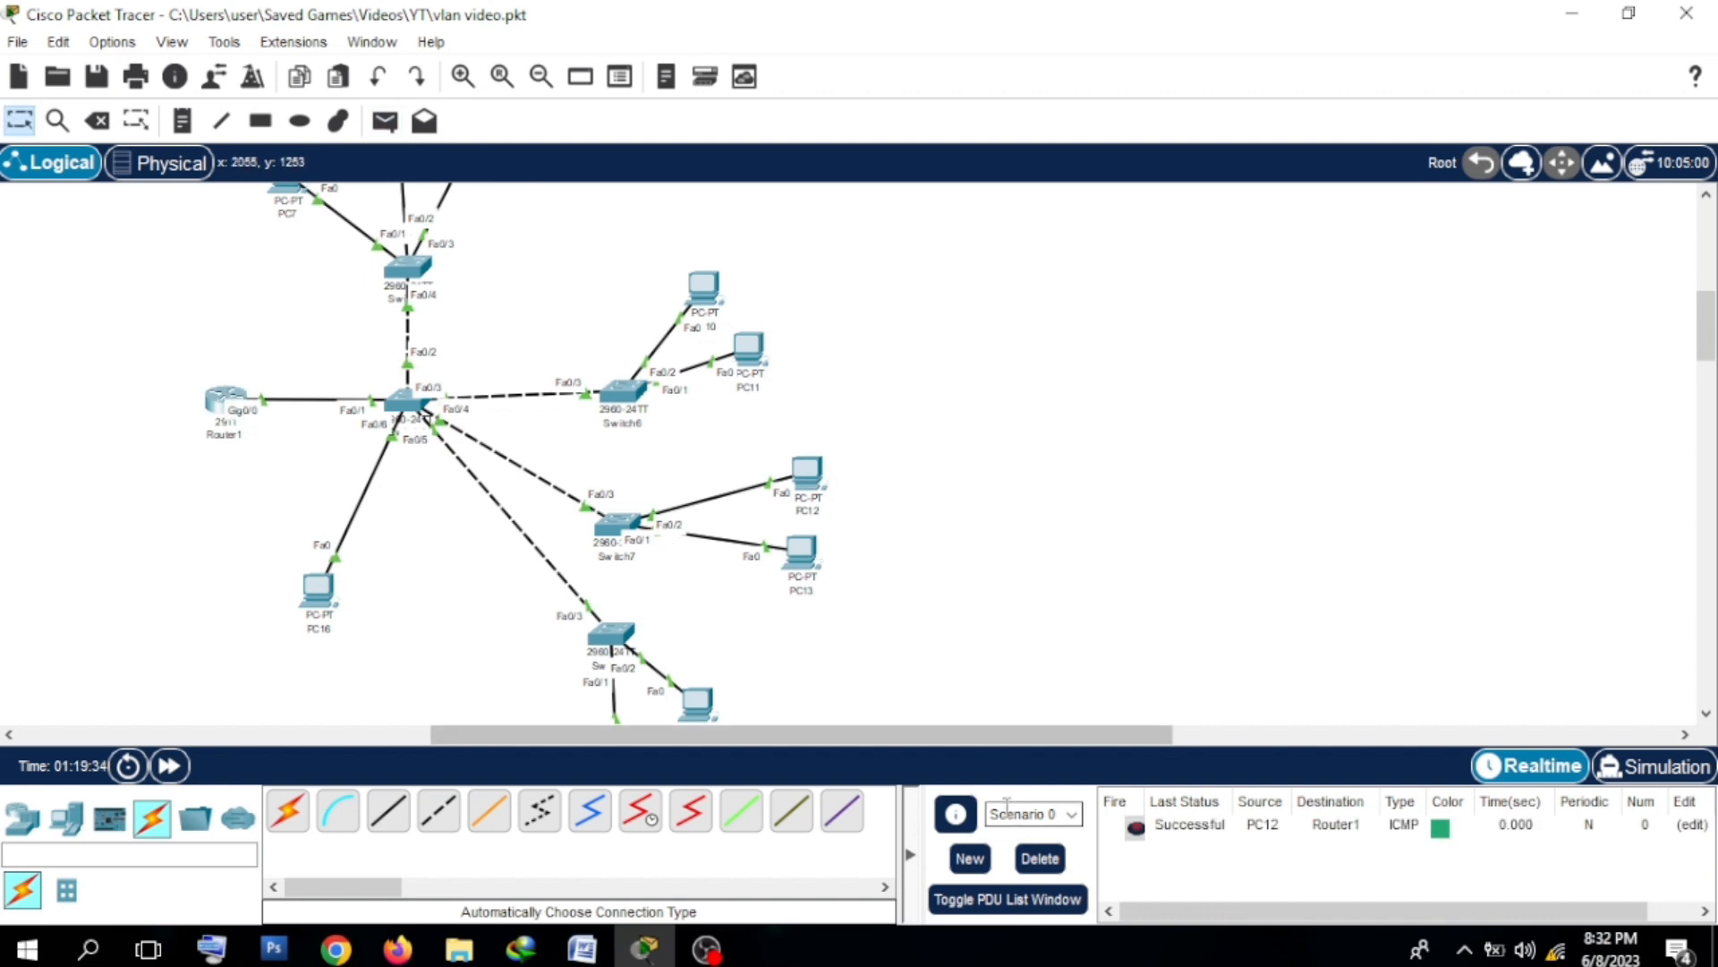
click(1041, 855)
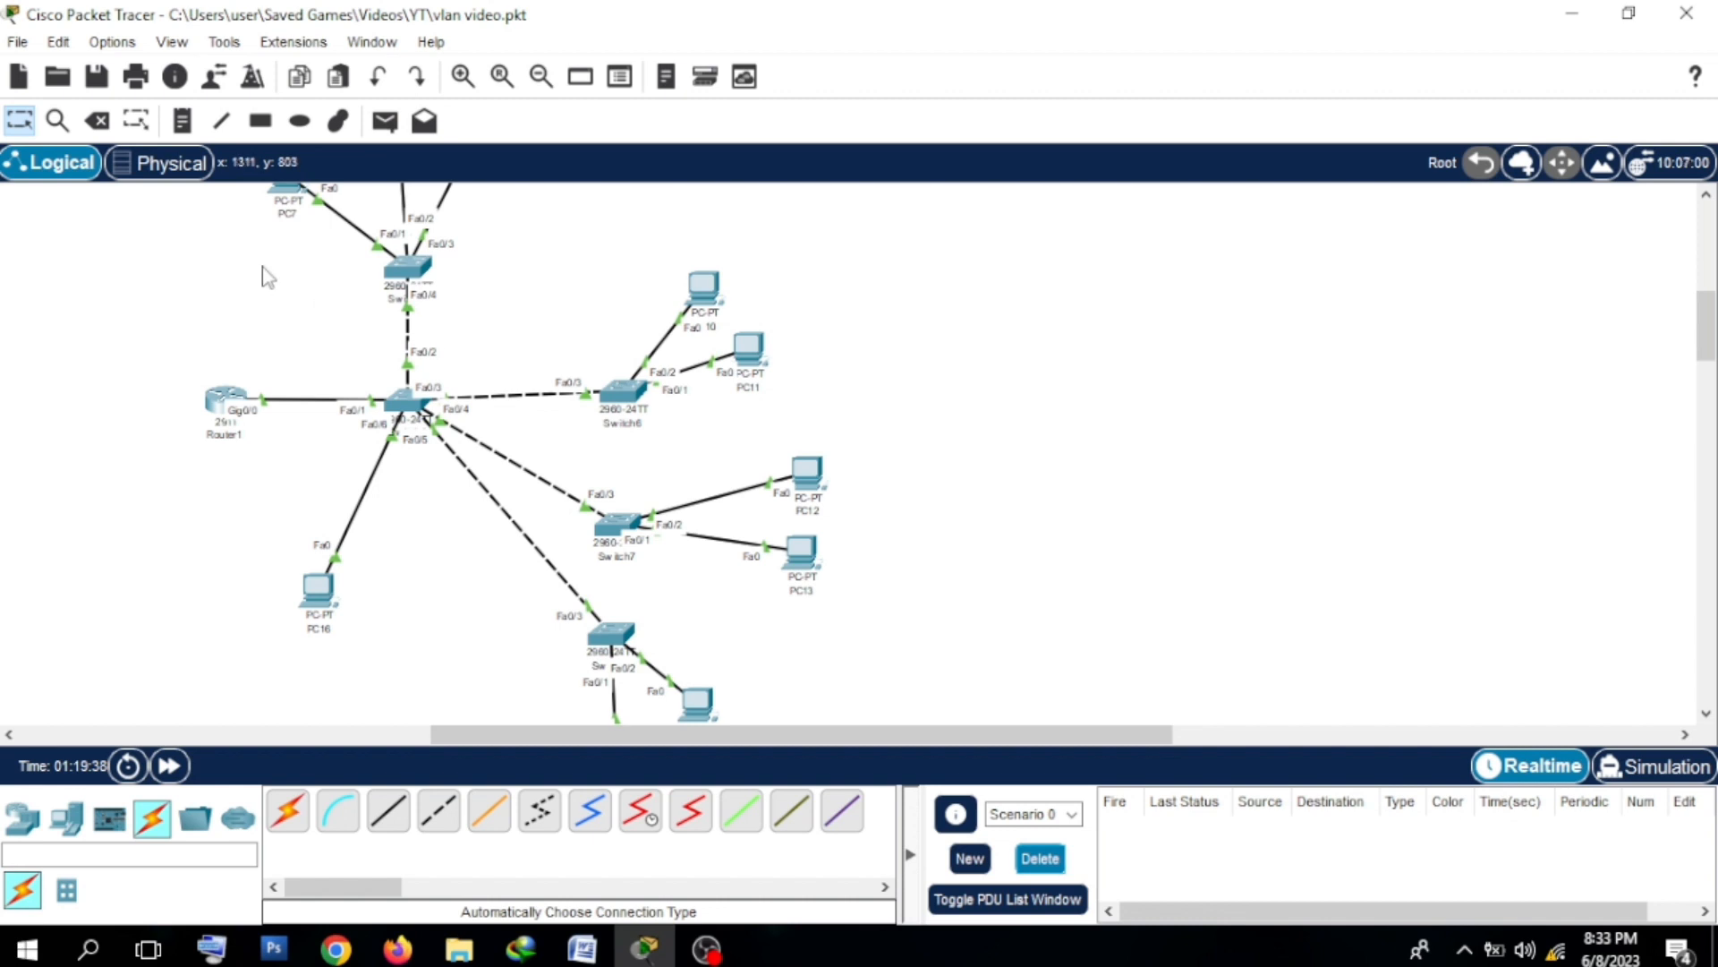
click(541, 77)
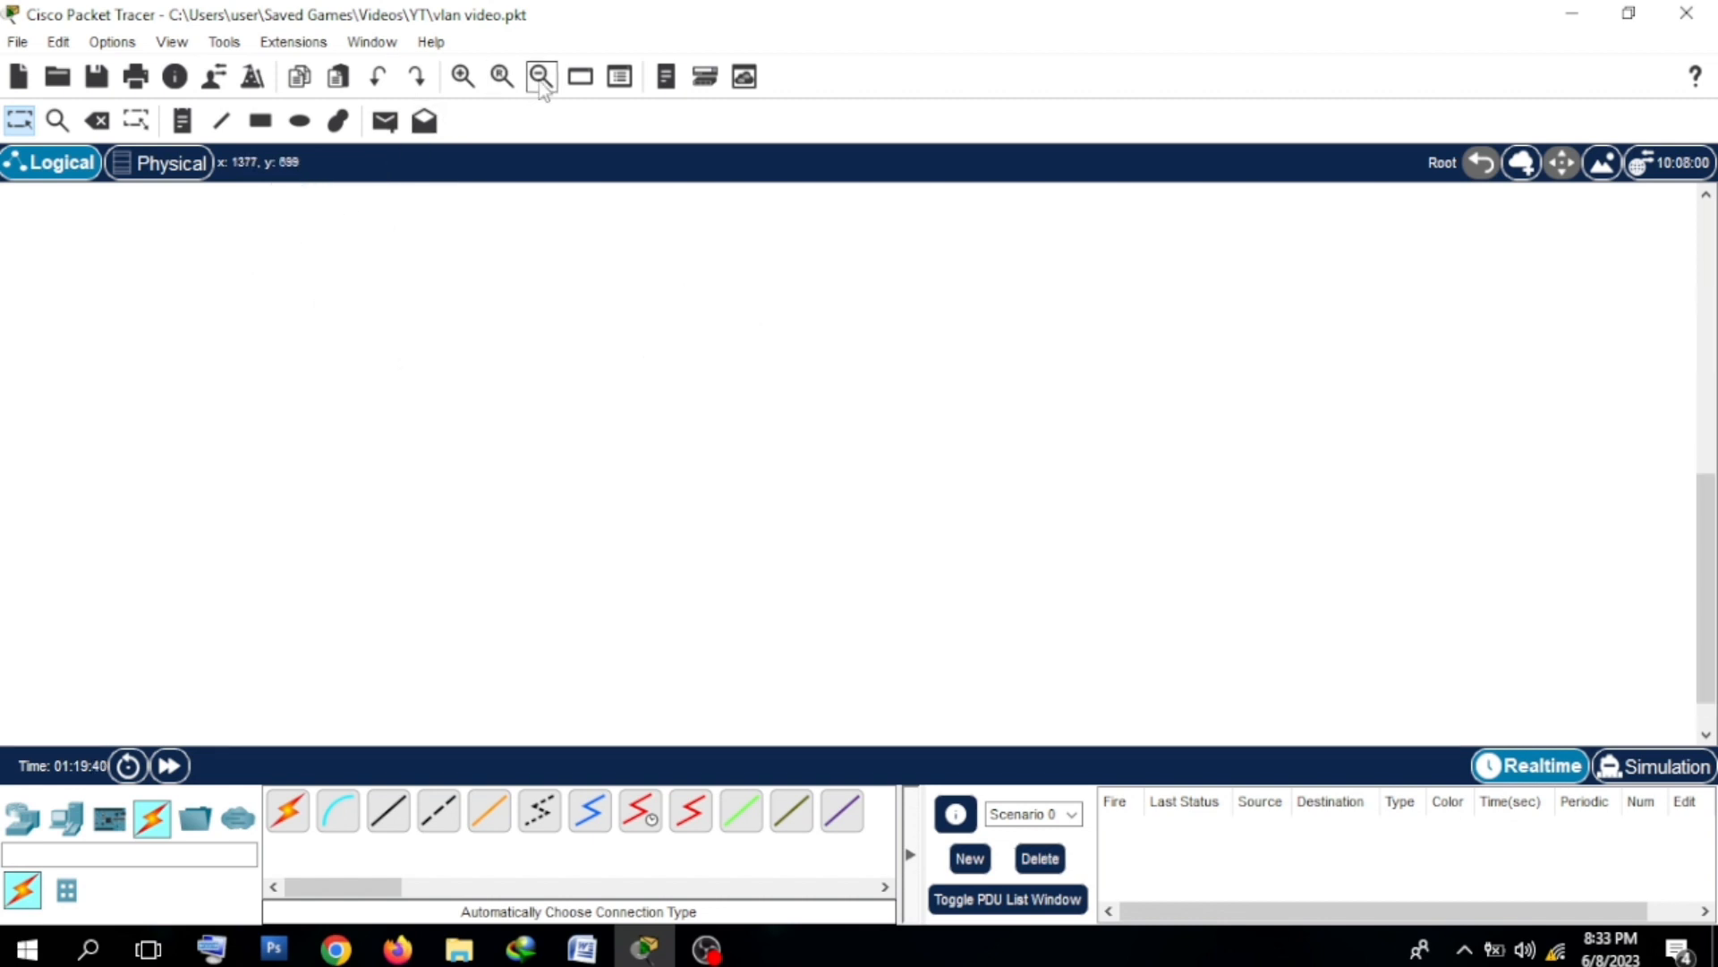
scroll(732, 188, up, 5)
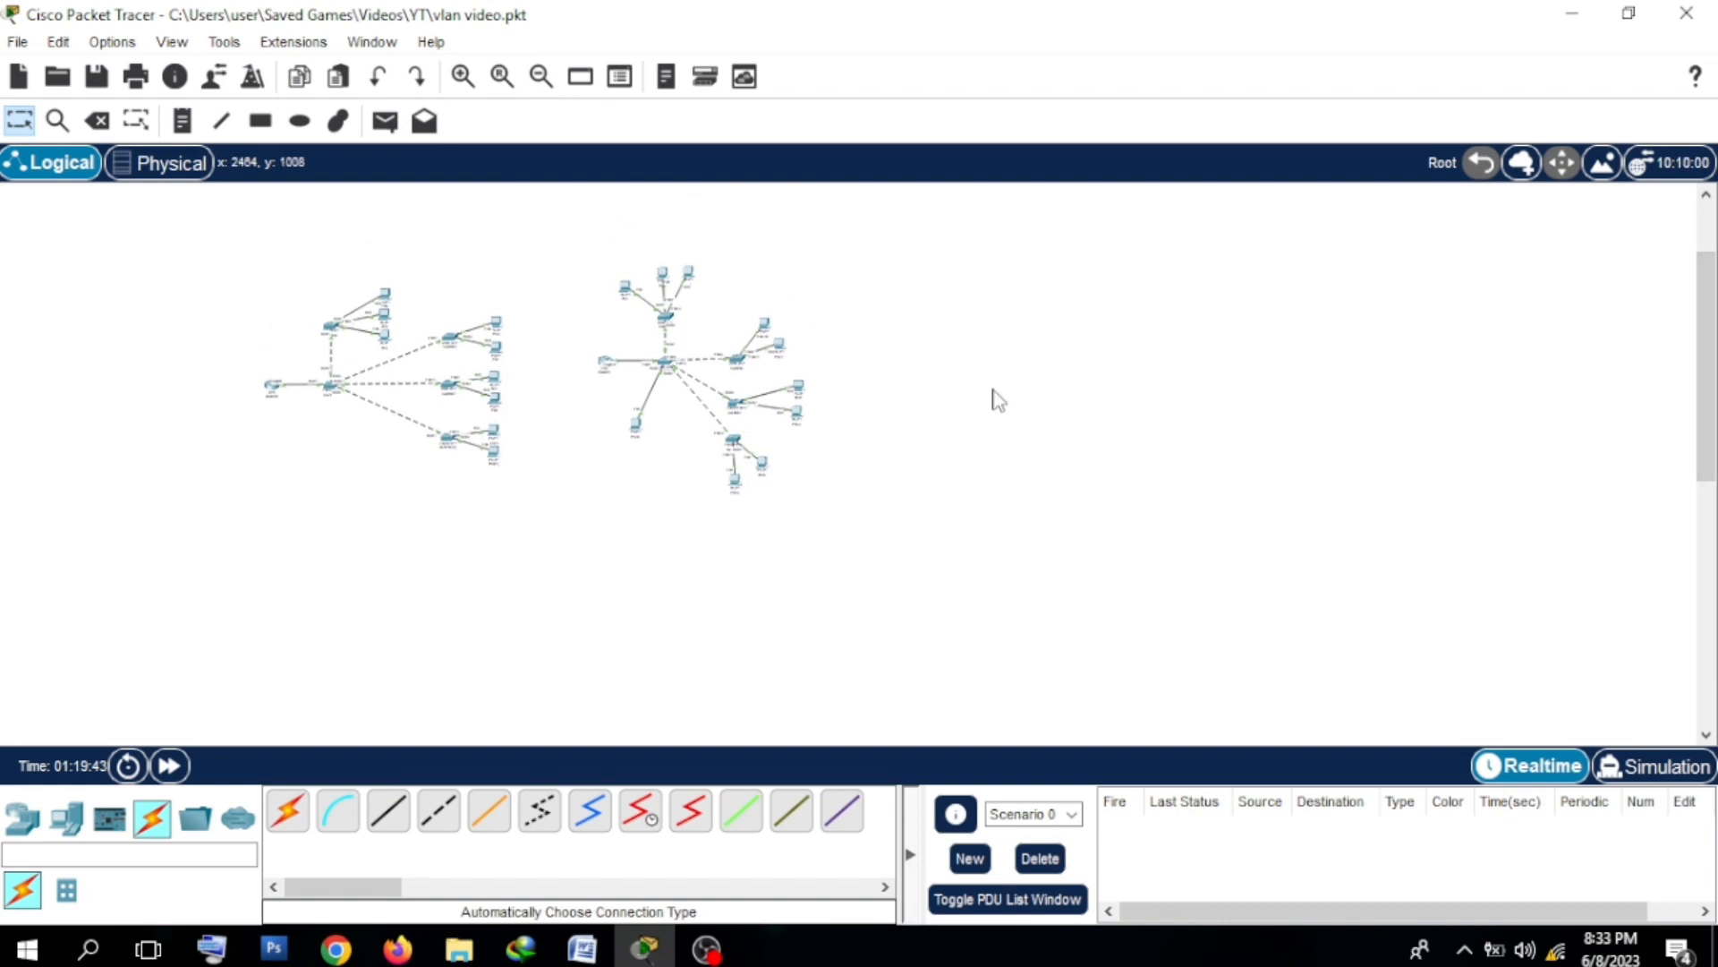
Step: Examine the Router1 topology up close, including the central switch, the access switches linked to it, and their connected PCs
click(469, 79)
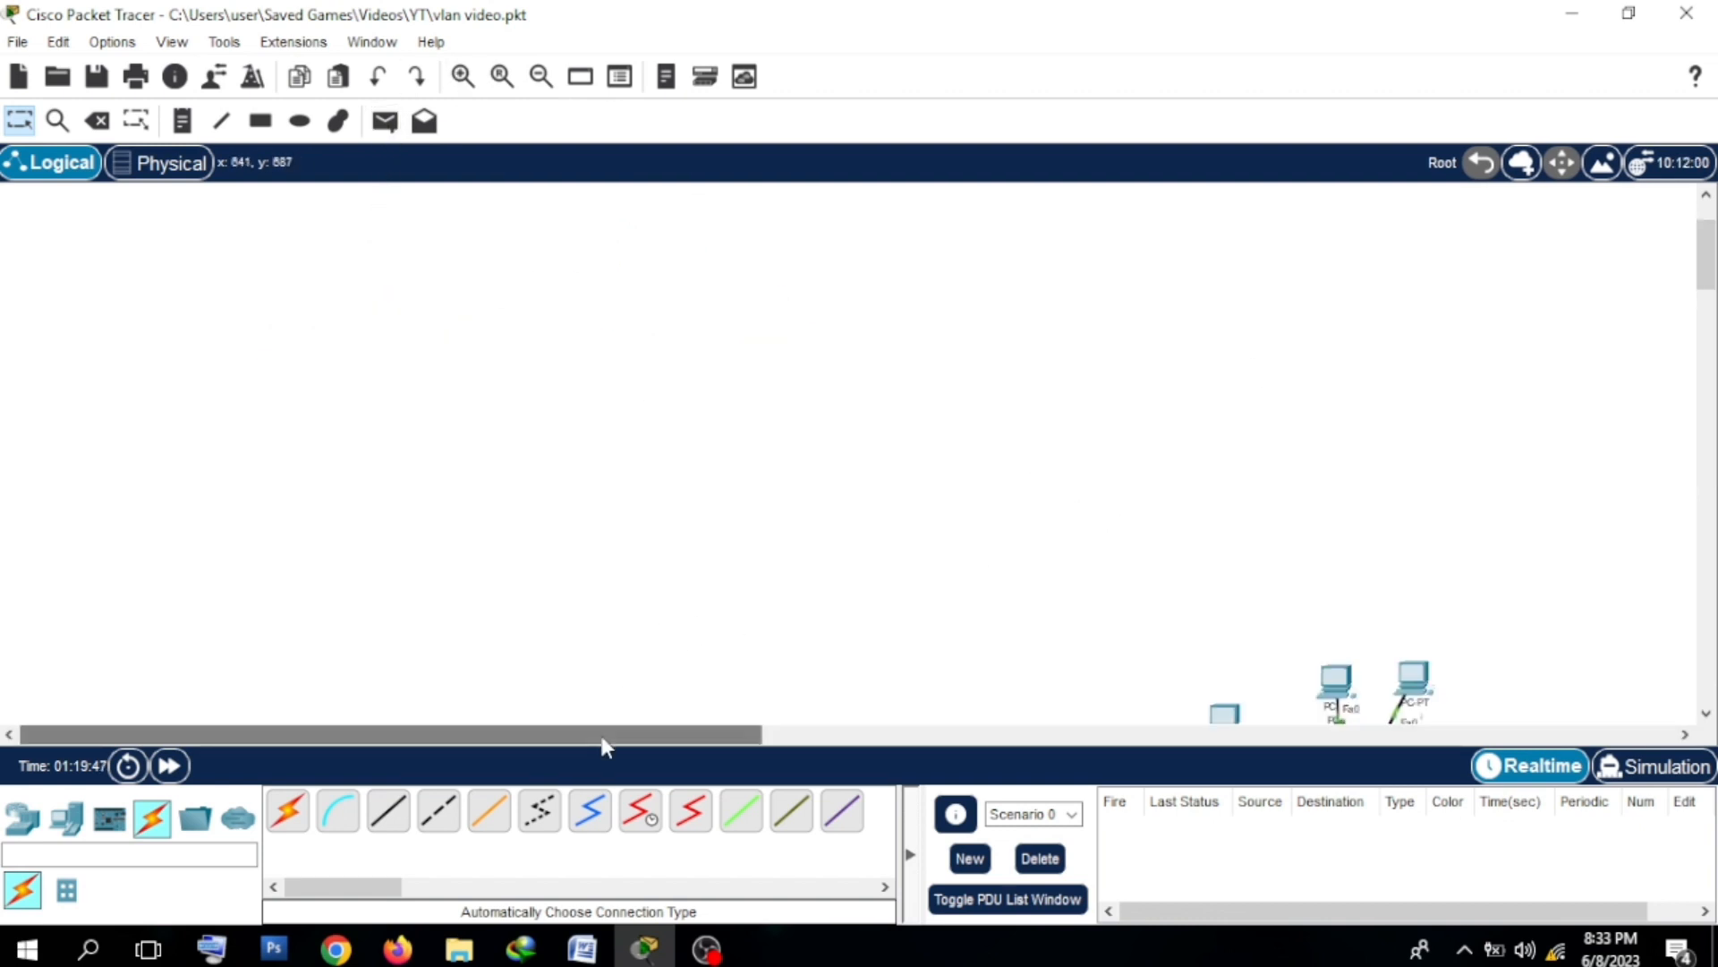
drag(603, 734, 777, 736)
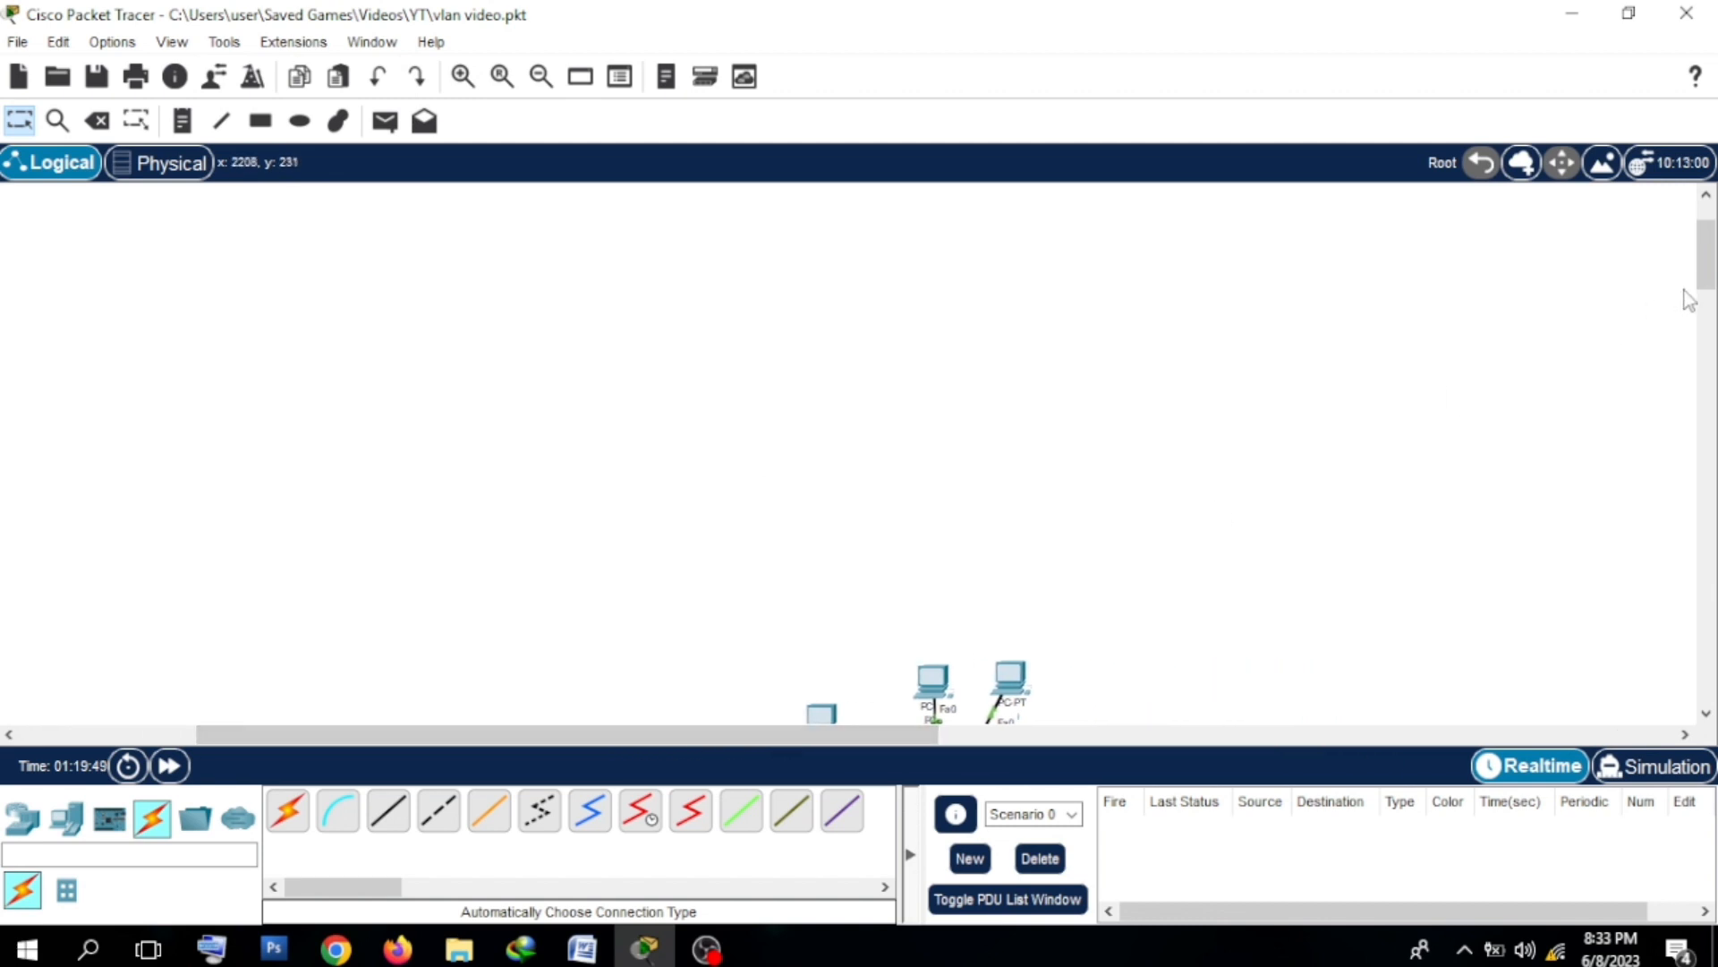
drag(1706, 268, 1707, 349)
drag(746, 745, 889, 746)
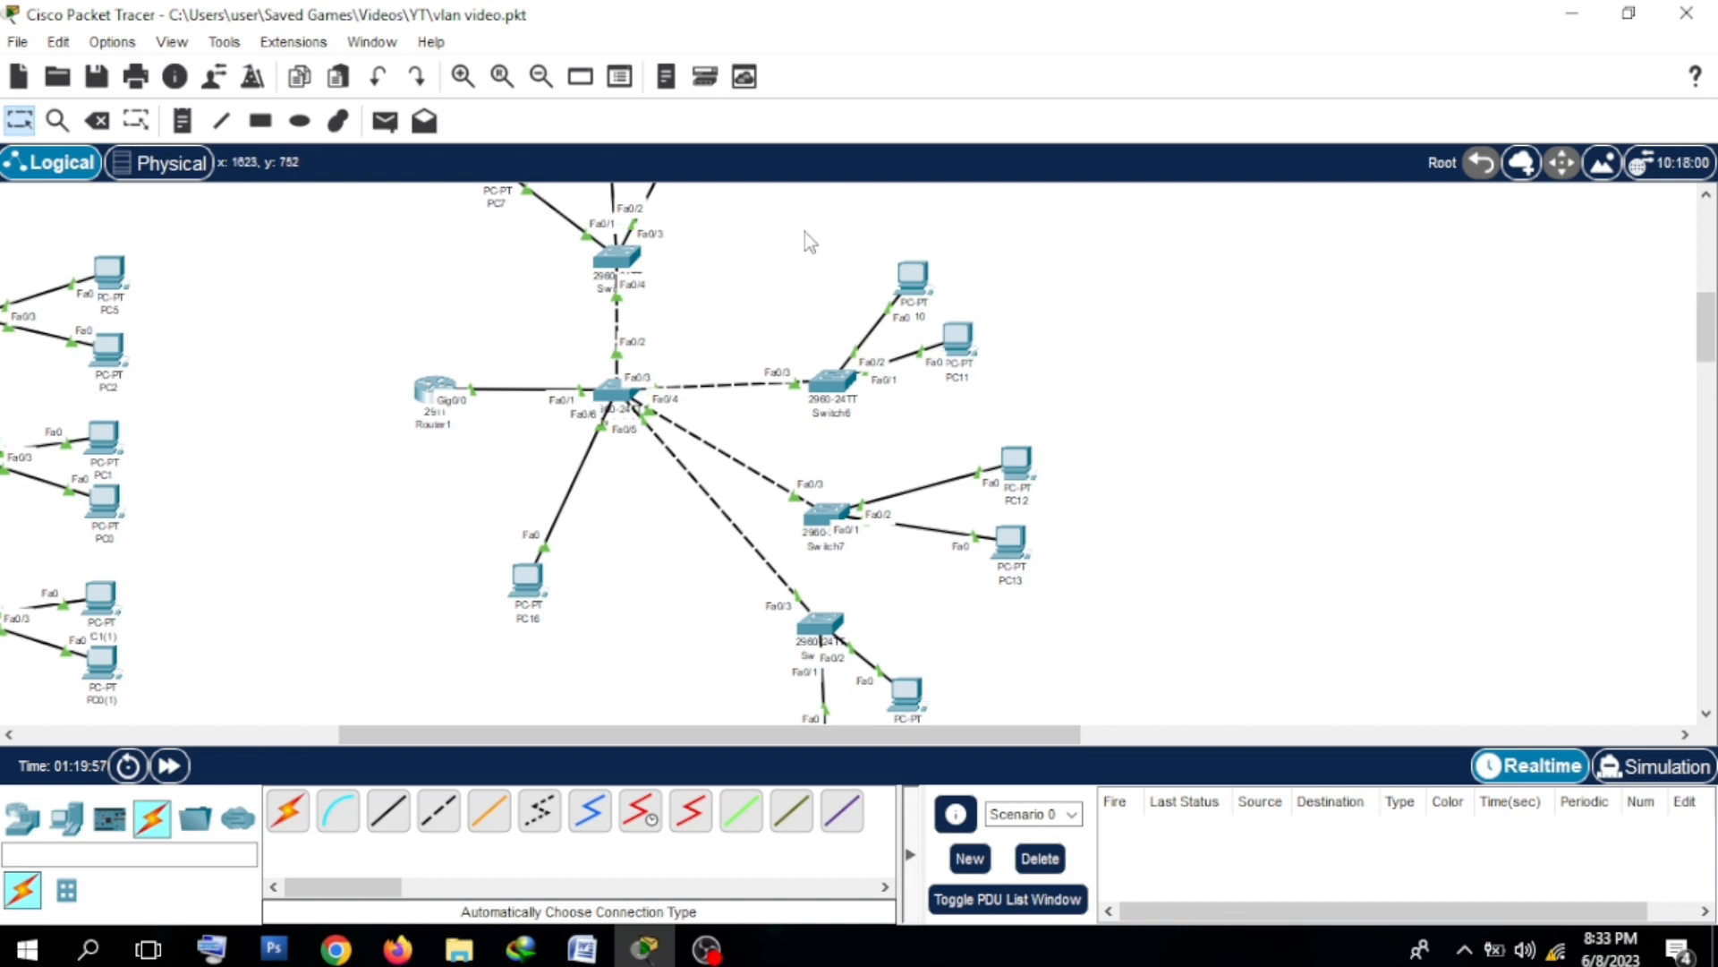
drag(803, 226, 972, 380)
drag(989, 410, 868, 419)
drag(1027, 404, 992, 577)
drag(790, 486, 850, 546)
drag(952, 620, 912, 655)
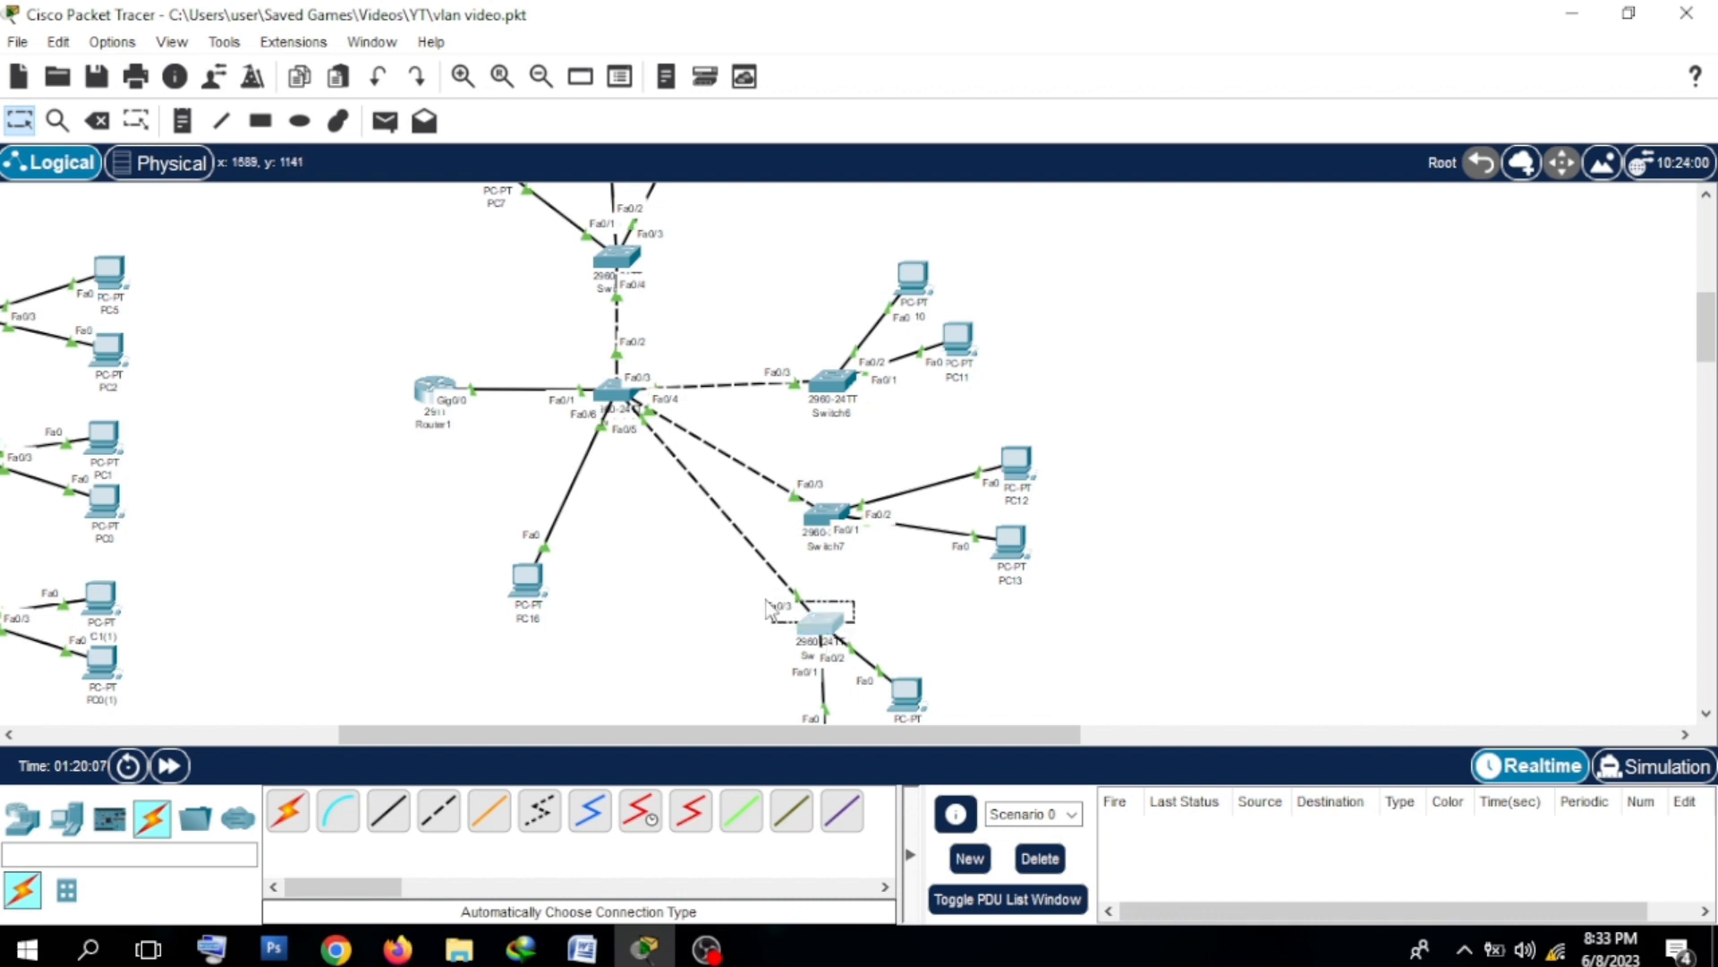
drag(804, 299, 707, 452)
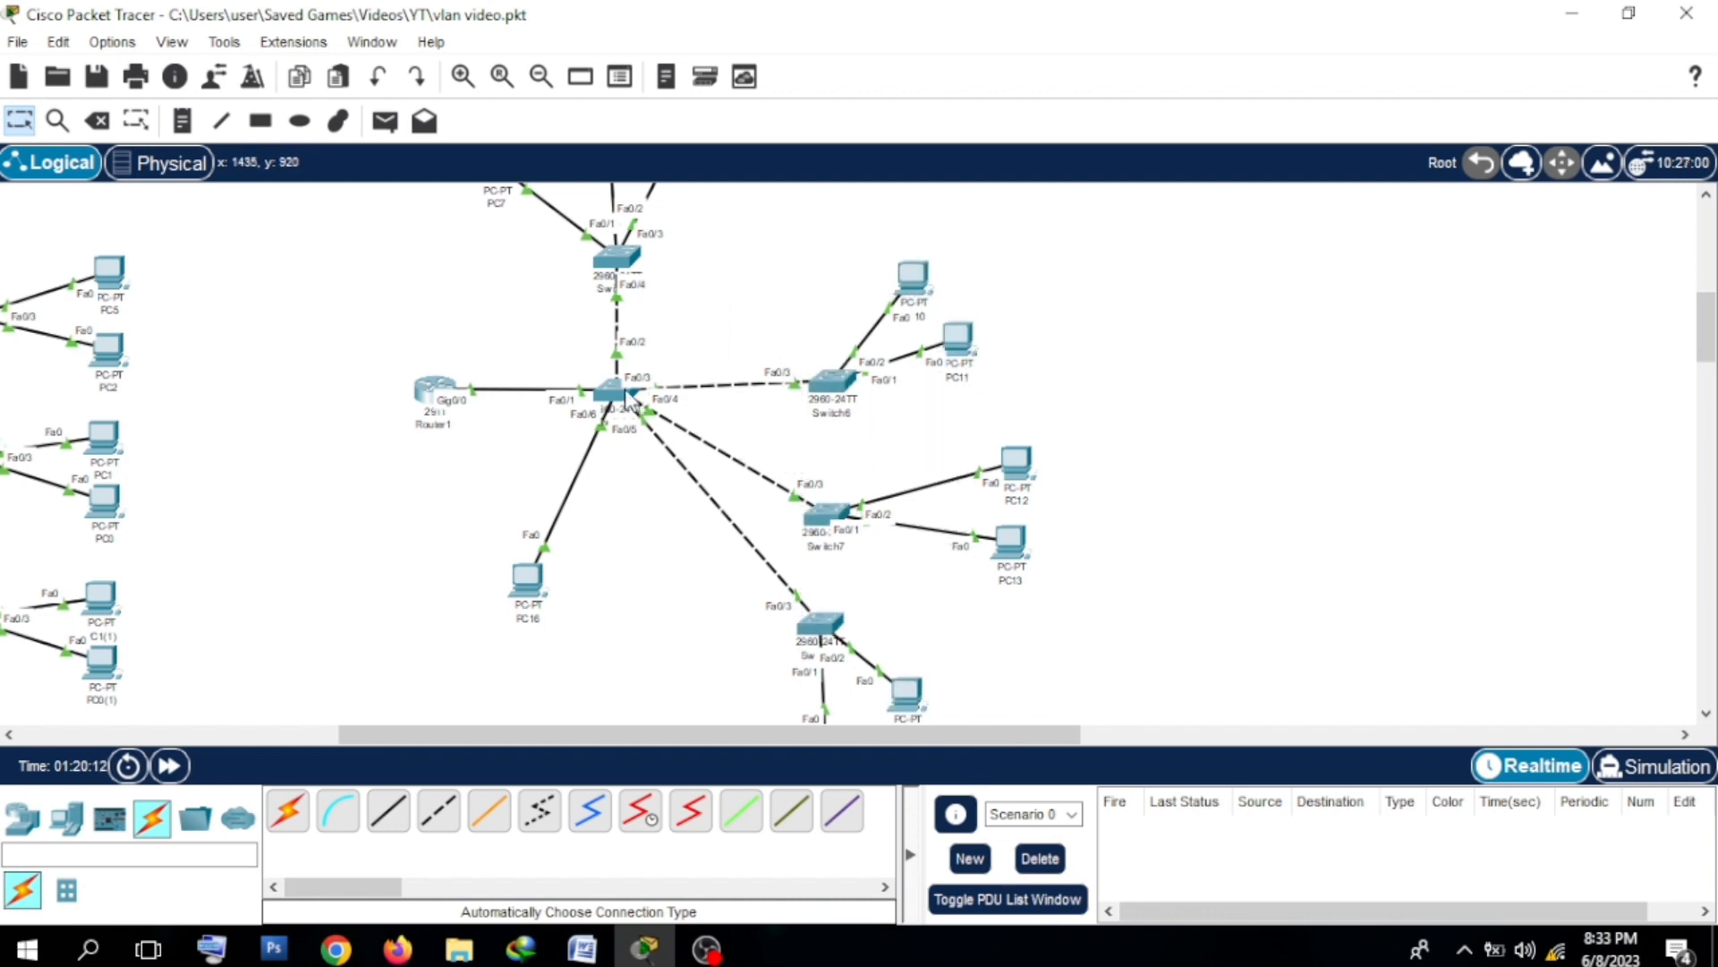
drag(582, 359, 663, 420)
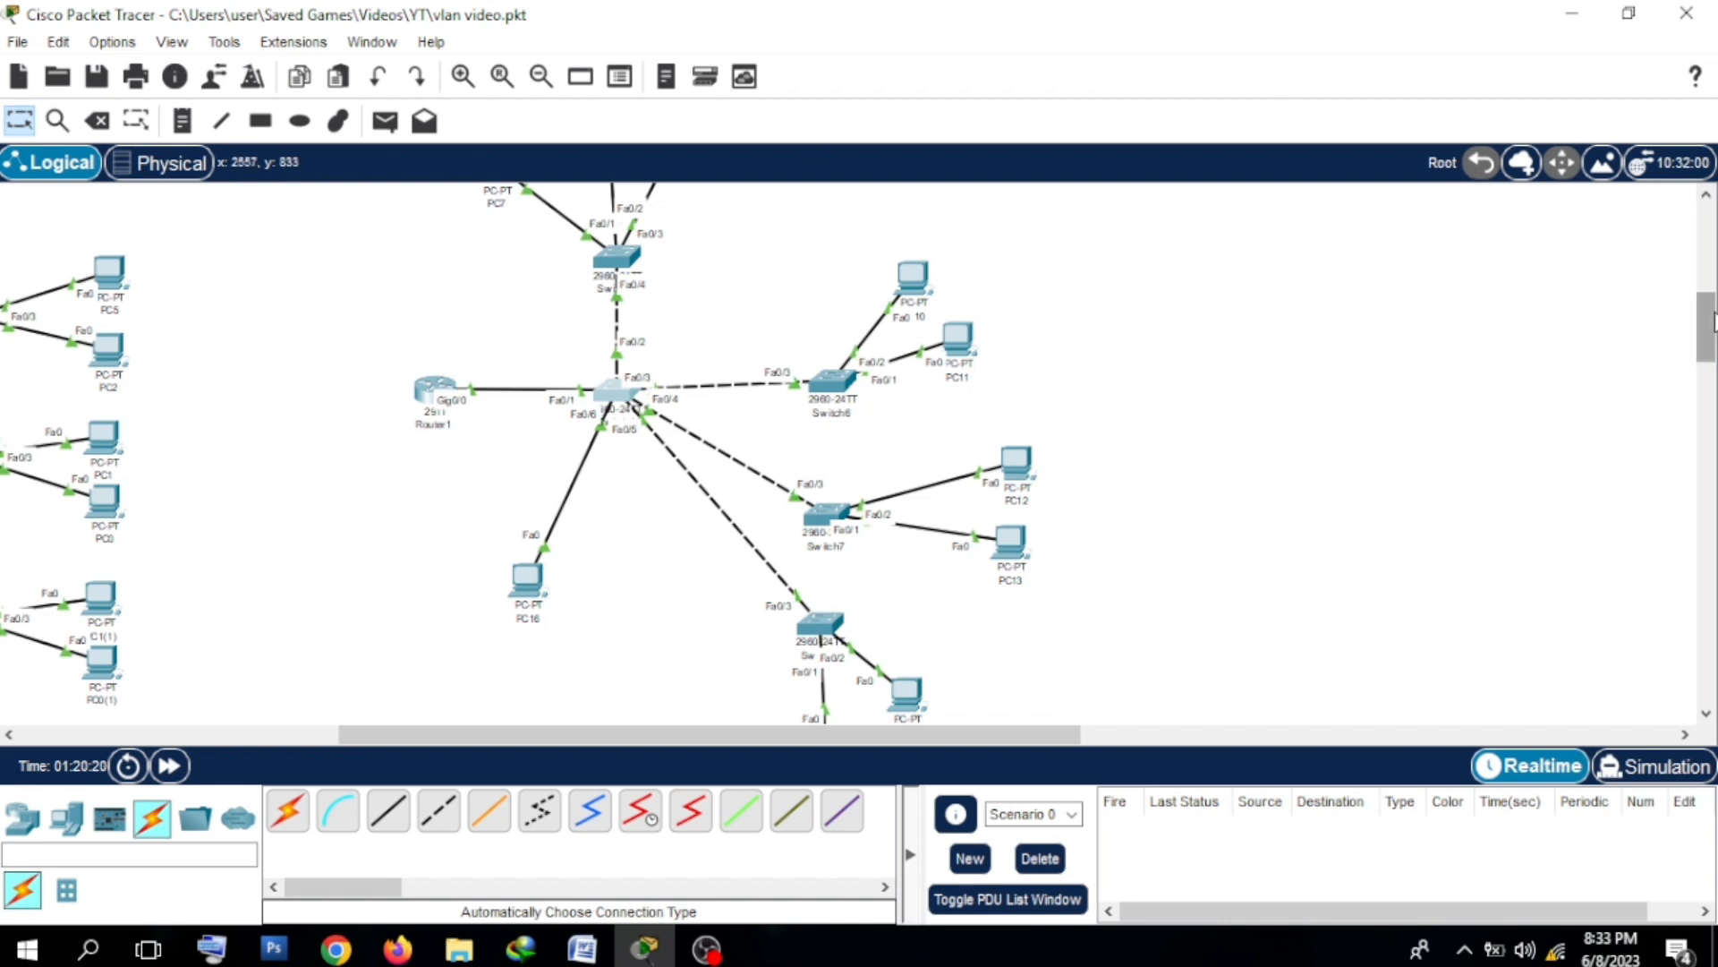
scroll(1711, 322, up, 3)
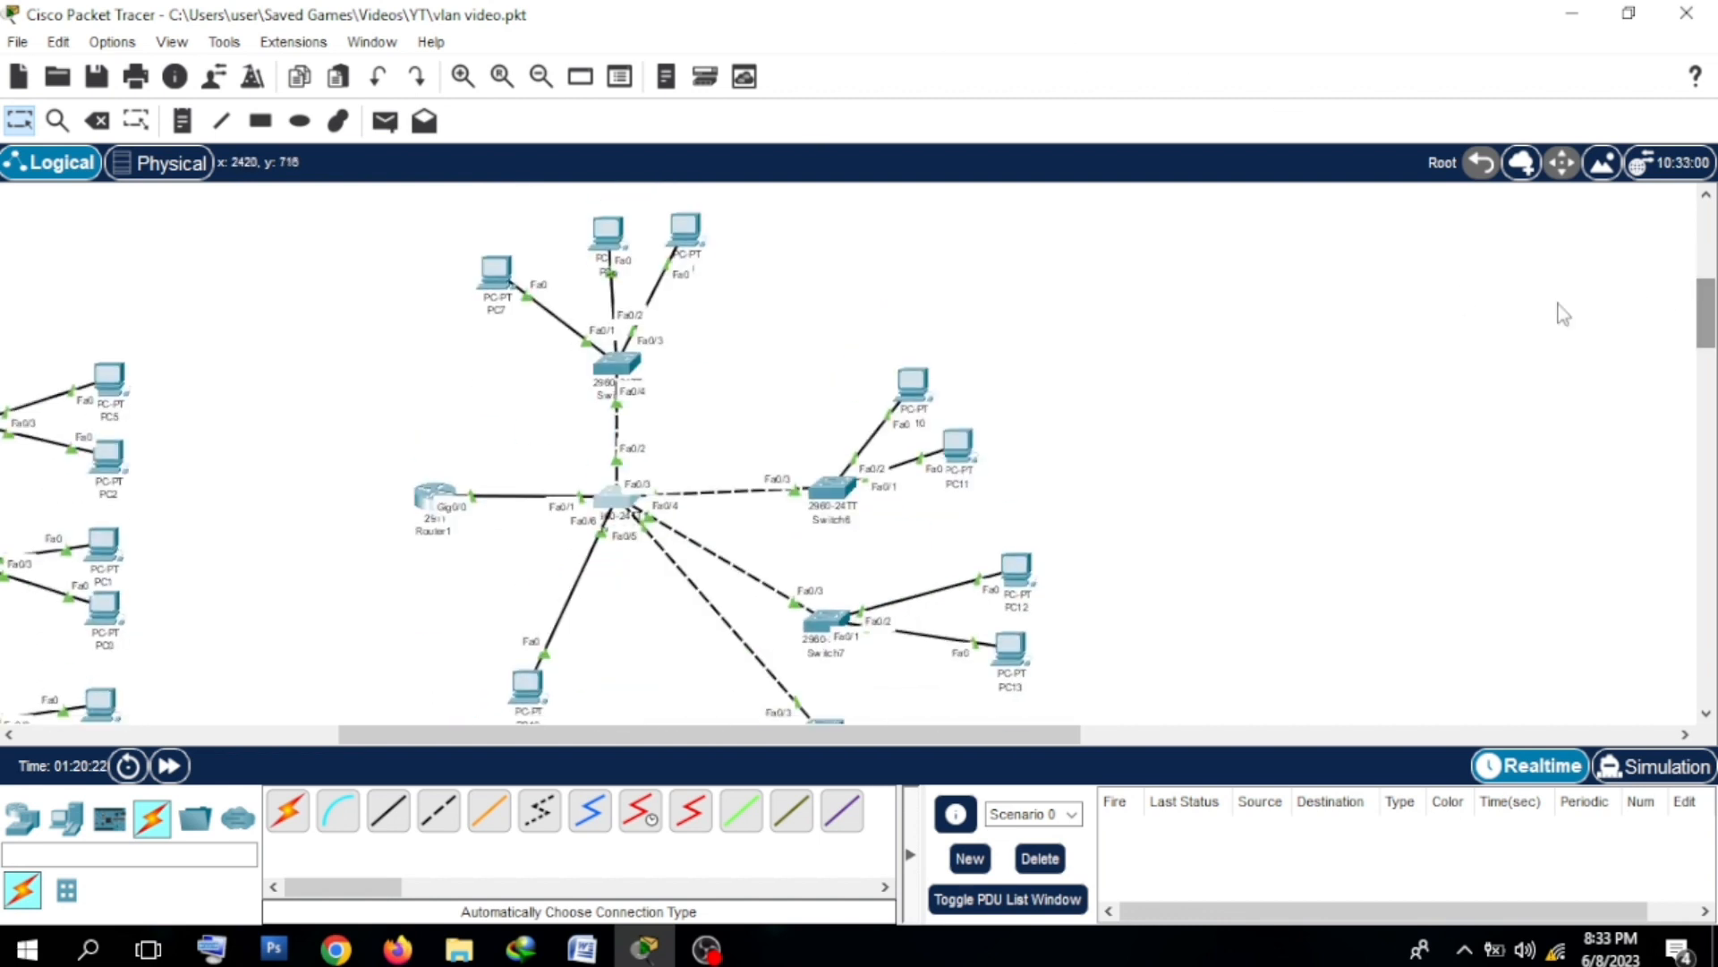
drag(465, 264, 614, 215)
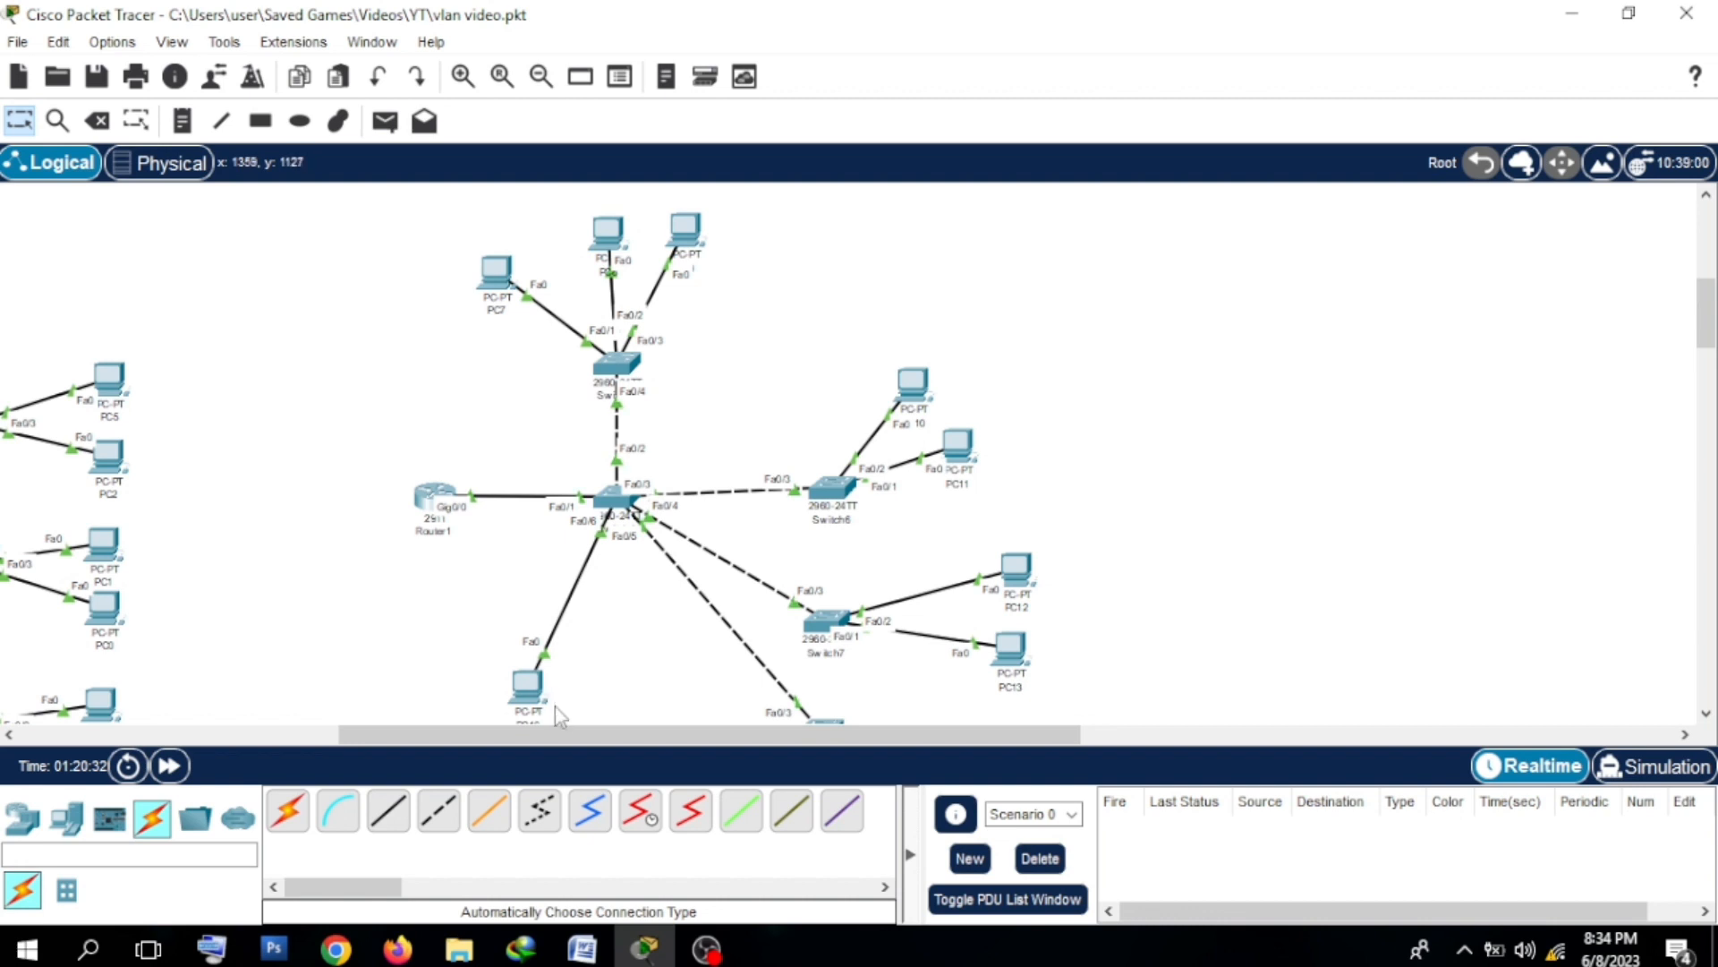
drag(557, 736, 612, 734)
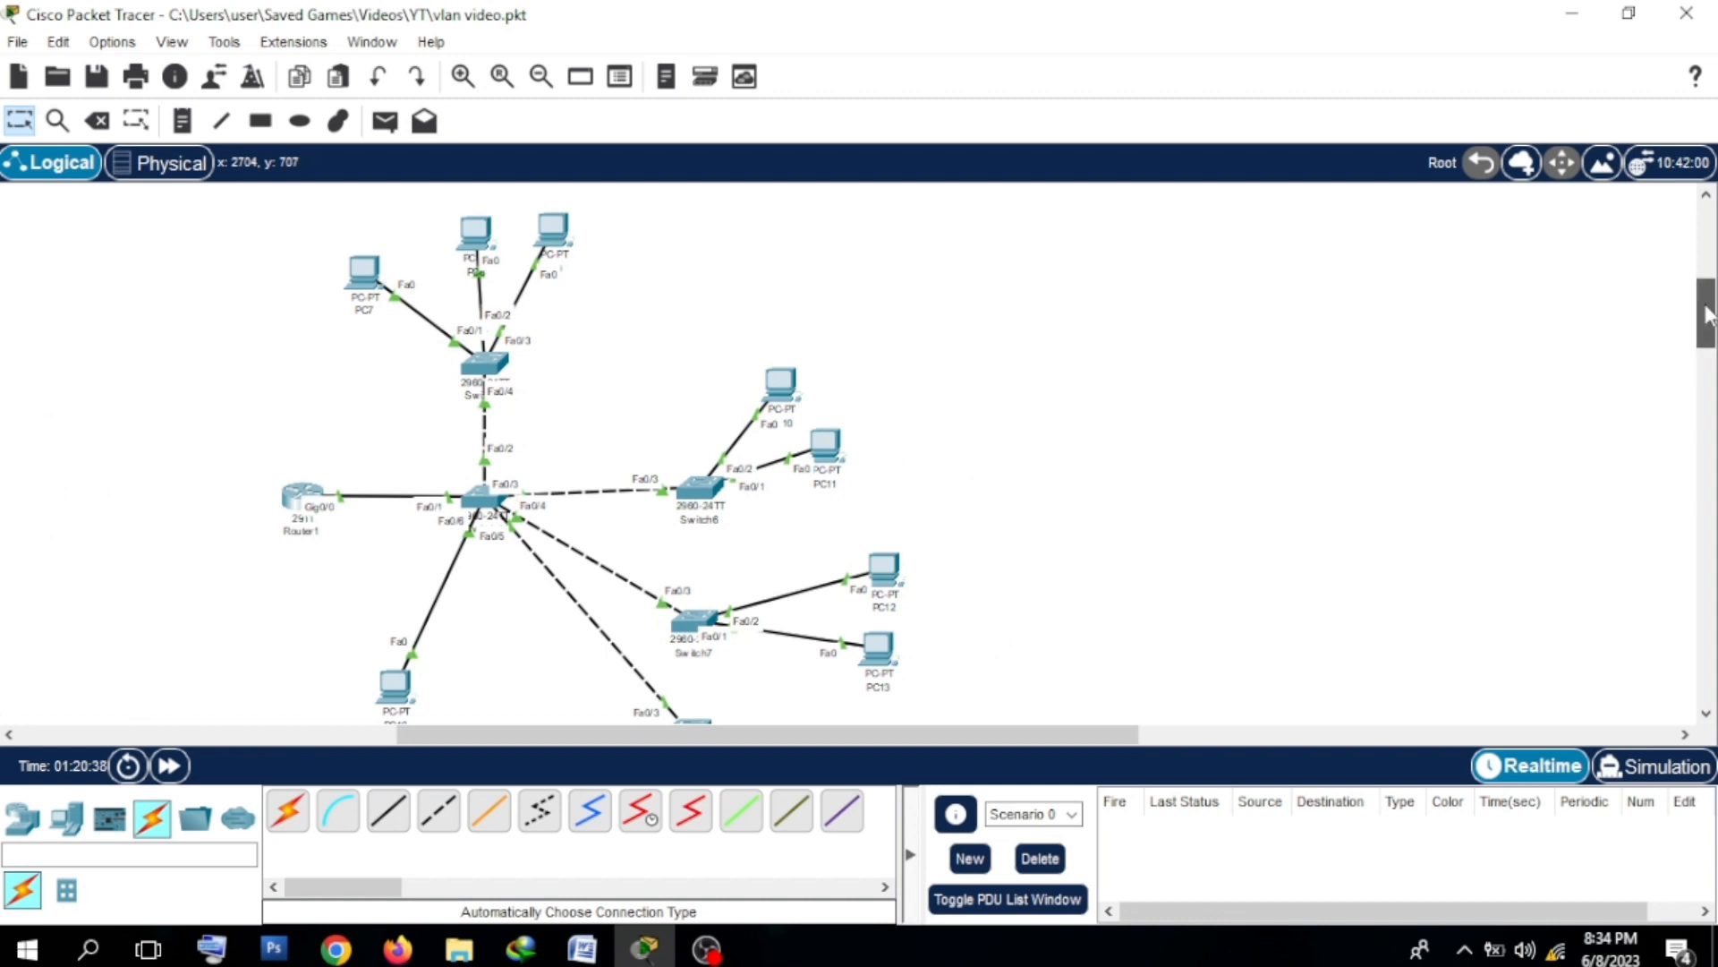
mouse_move(1707, 313)
mouse_down()
mouse_move(1707, 291)
mouse_move(1710, 322)
mouse_up()
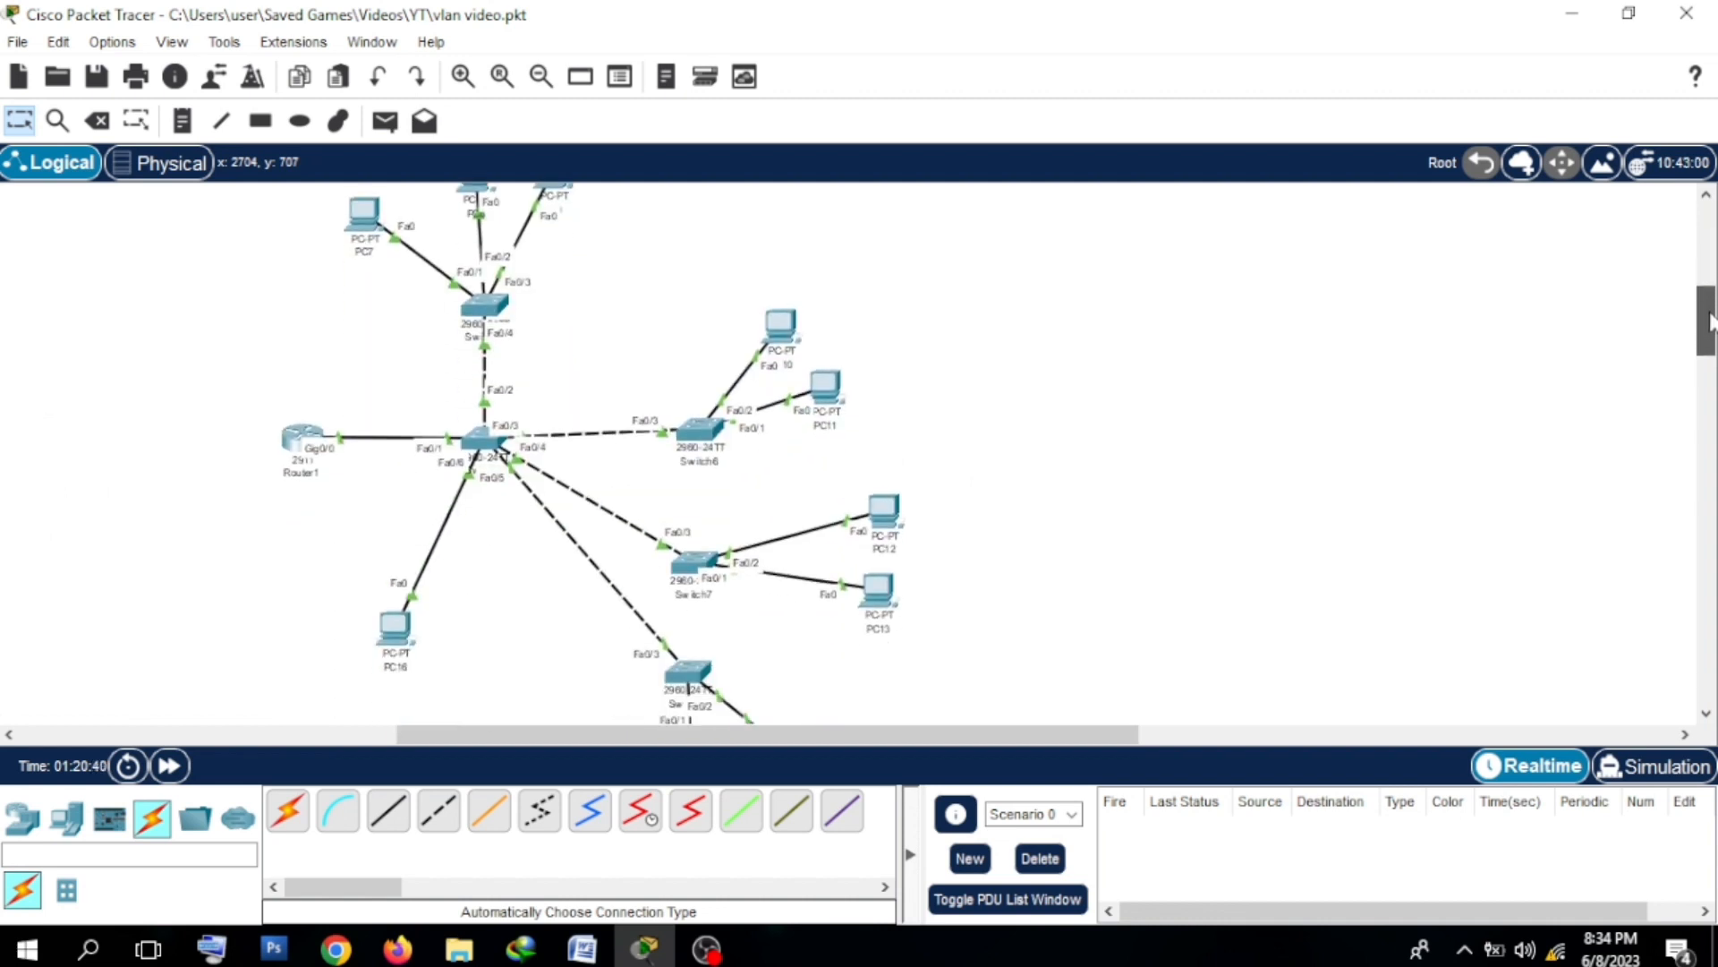